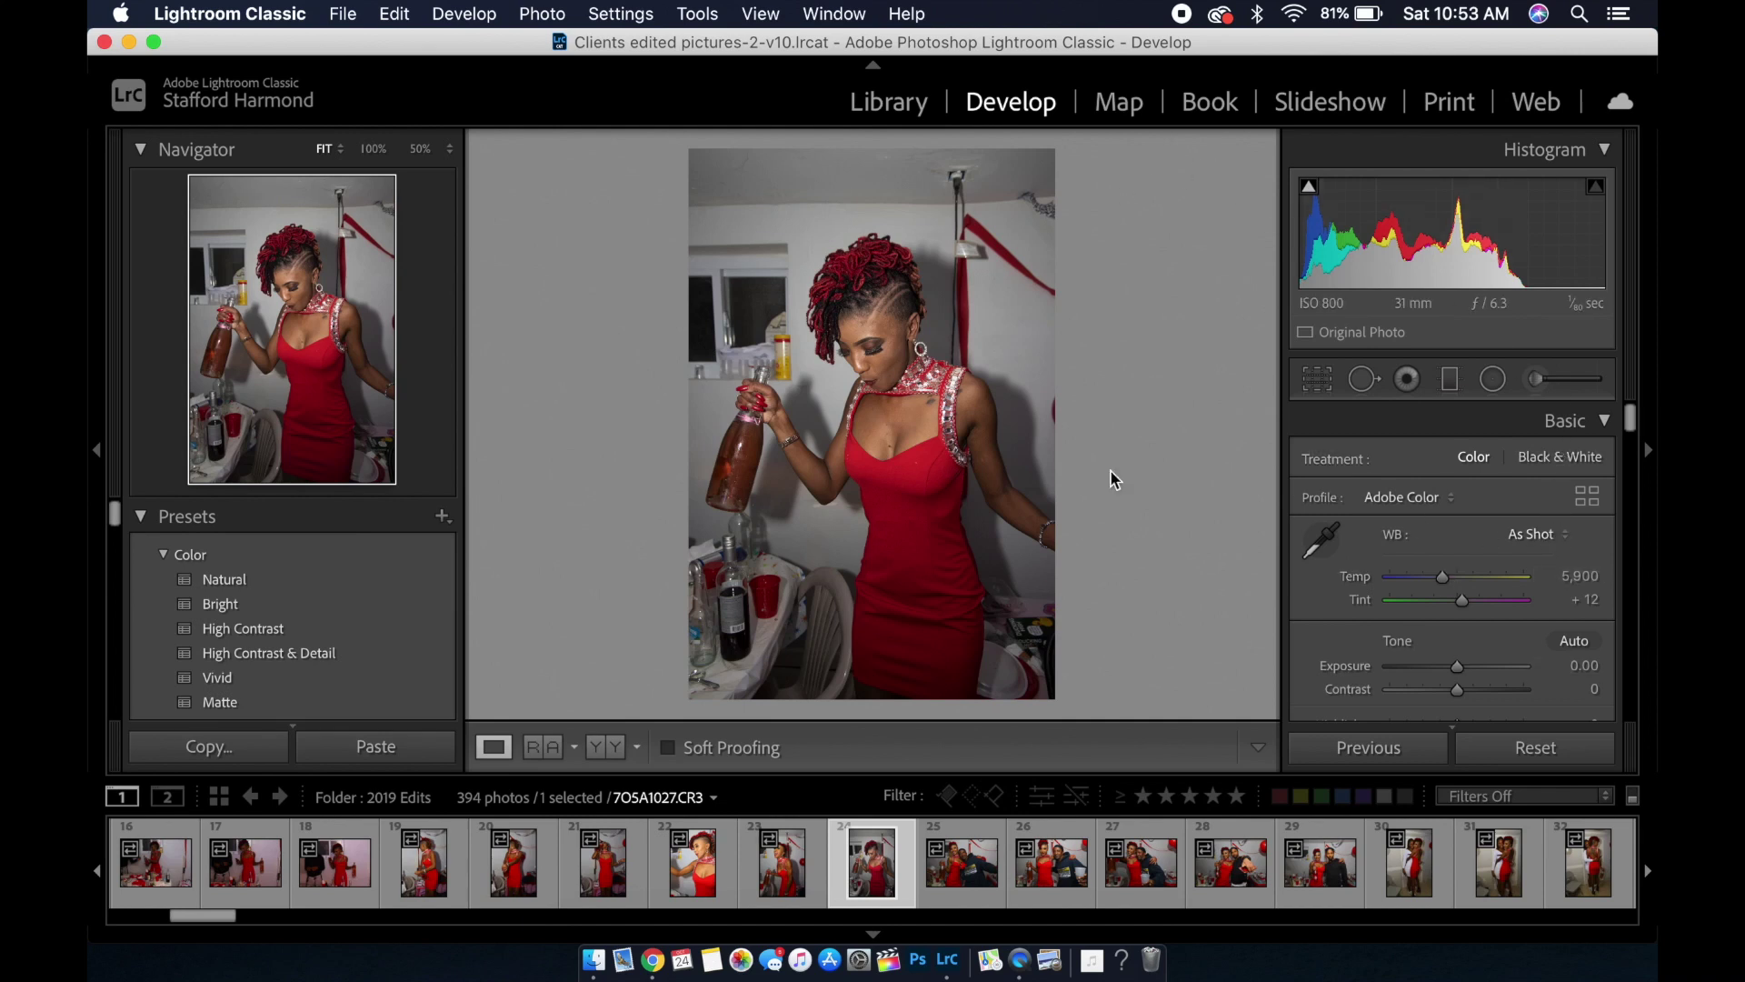
# Check the eye at 100%, then set white balance to Auto and cool Temp to 4,942
pyautogui.click(874, 351)
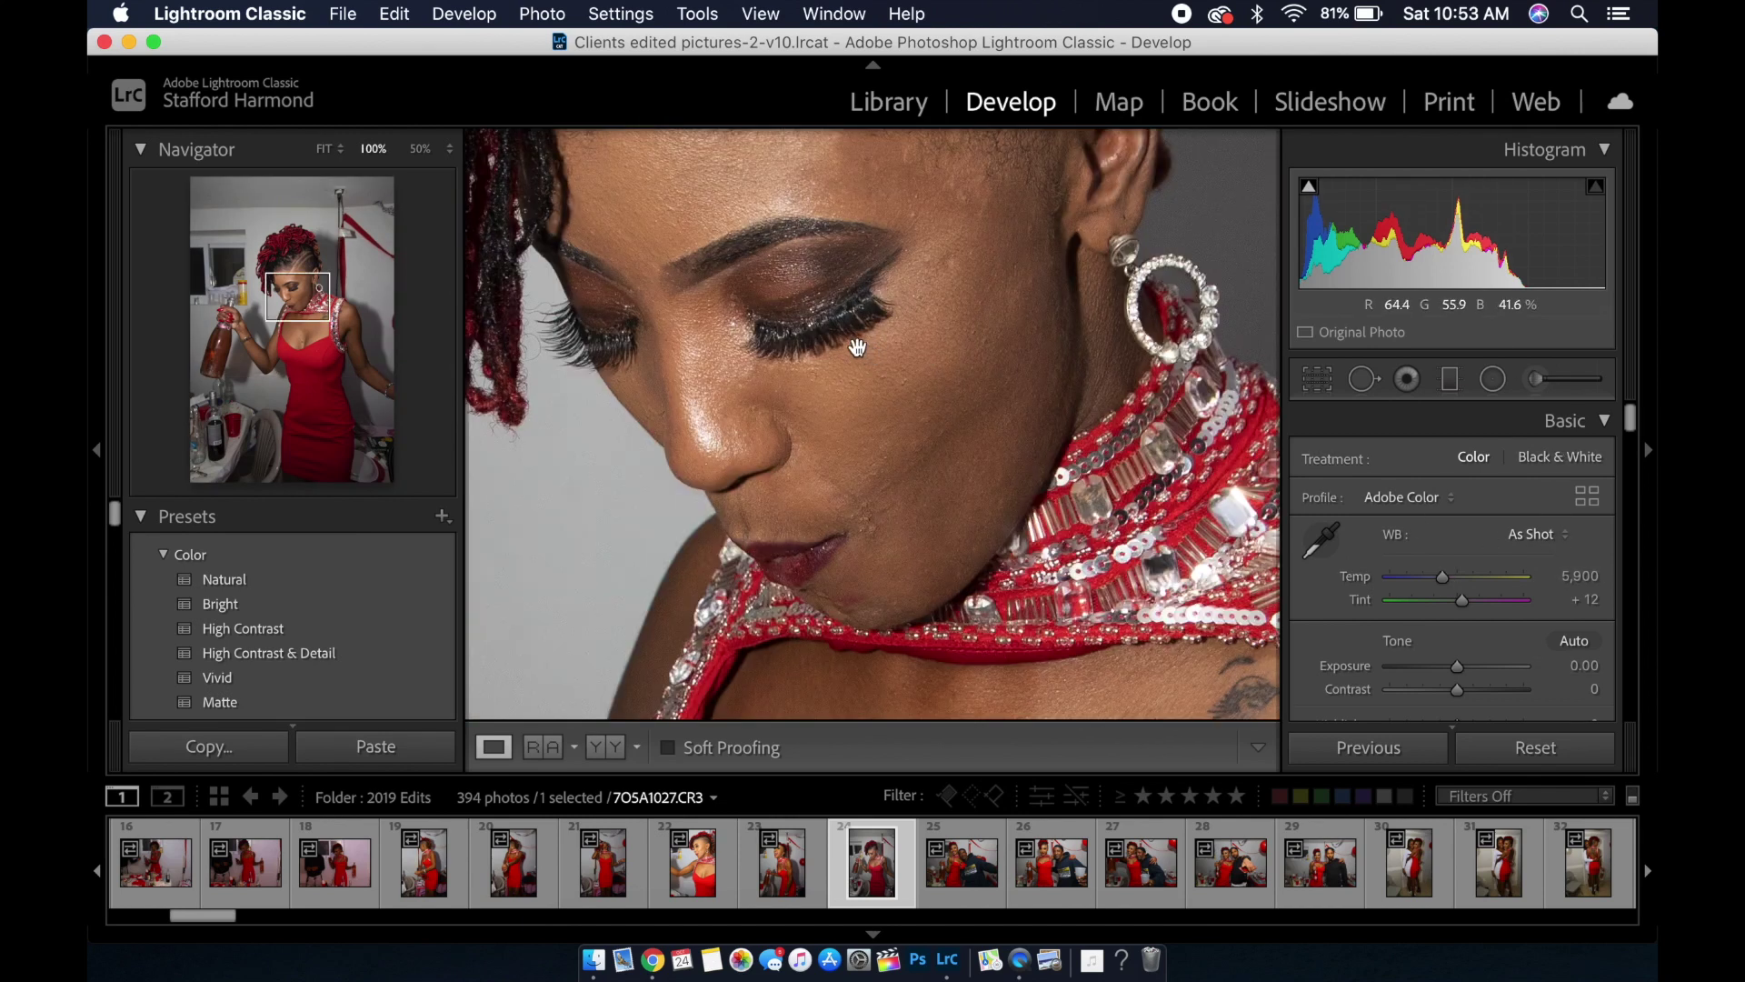
pyautogui.click(902, 413)
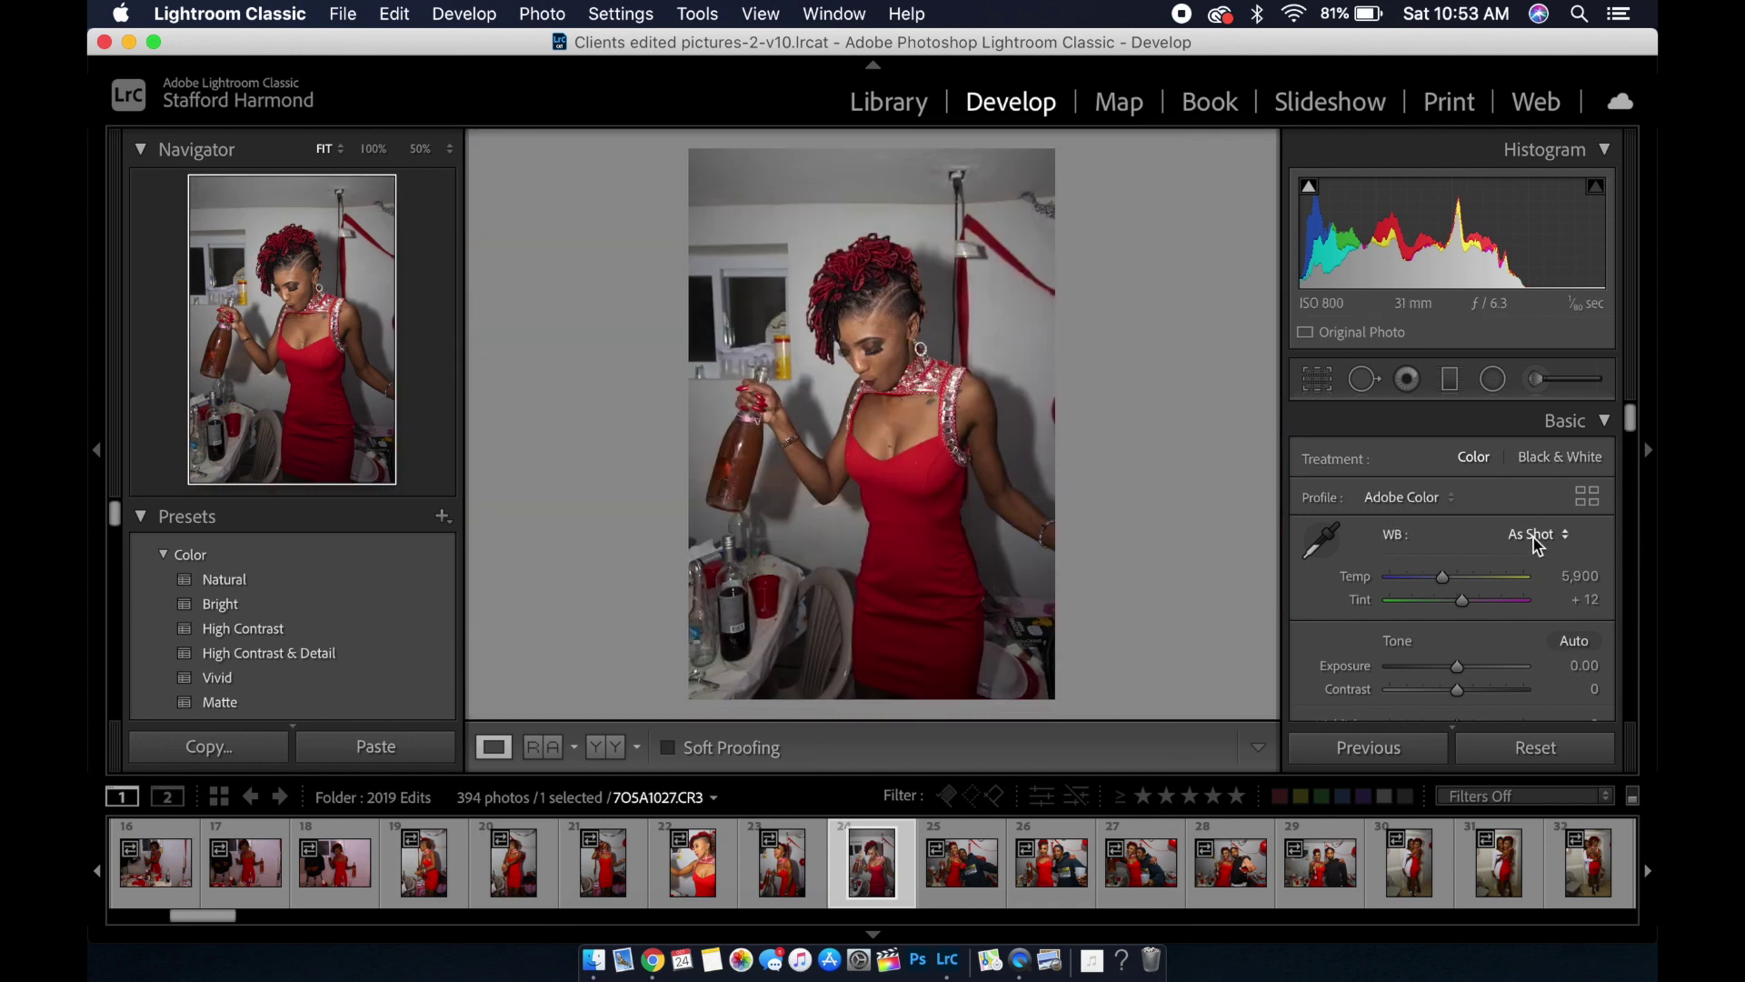
pyautogui.click(1536, 538)
pyautogui.click(1538, 554)
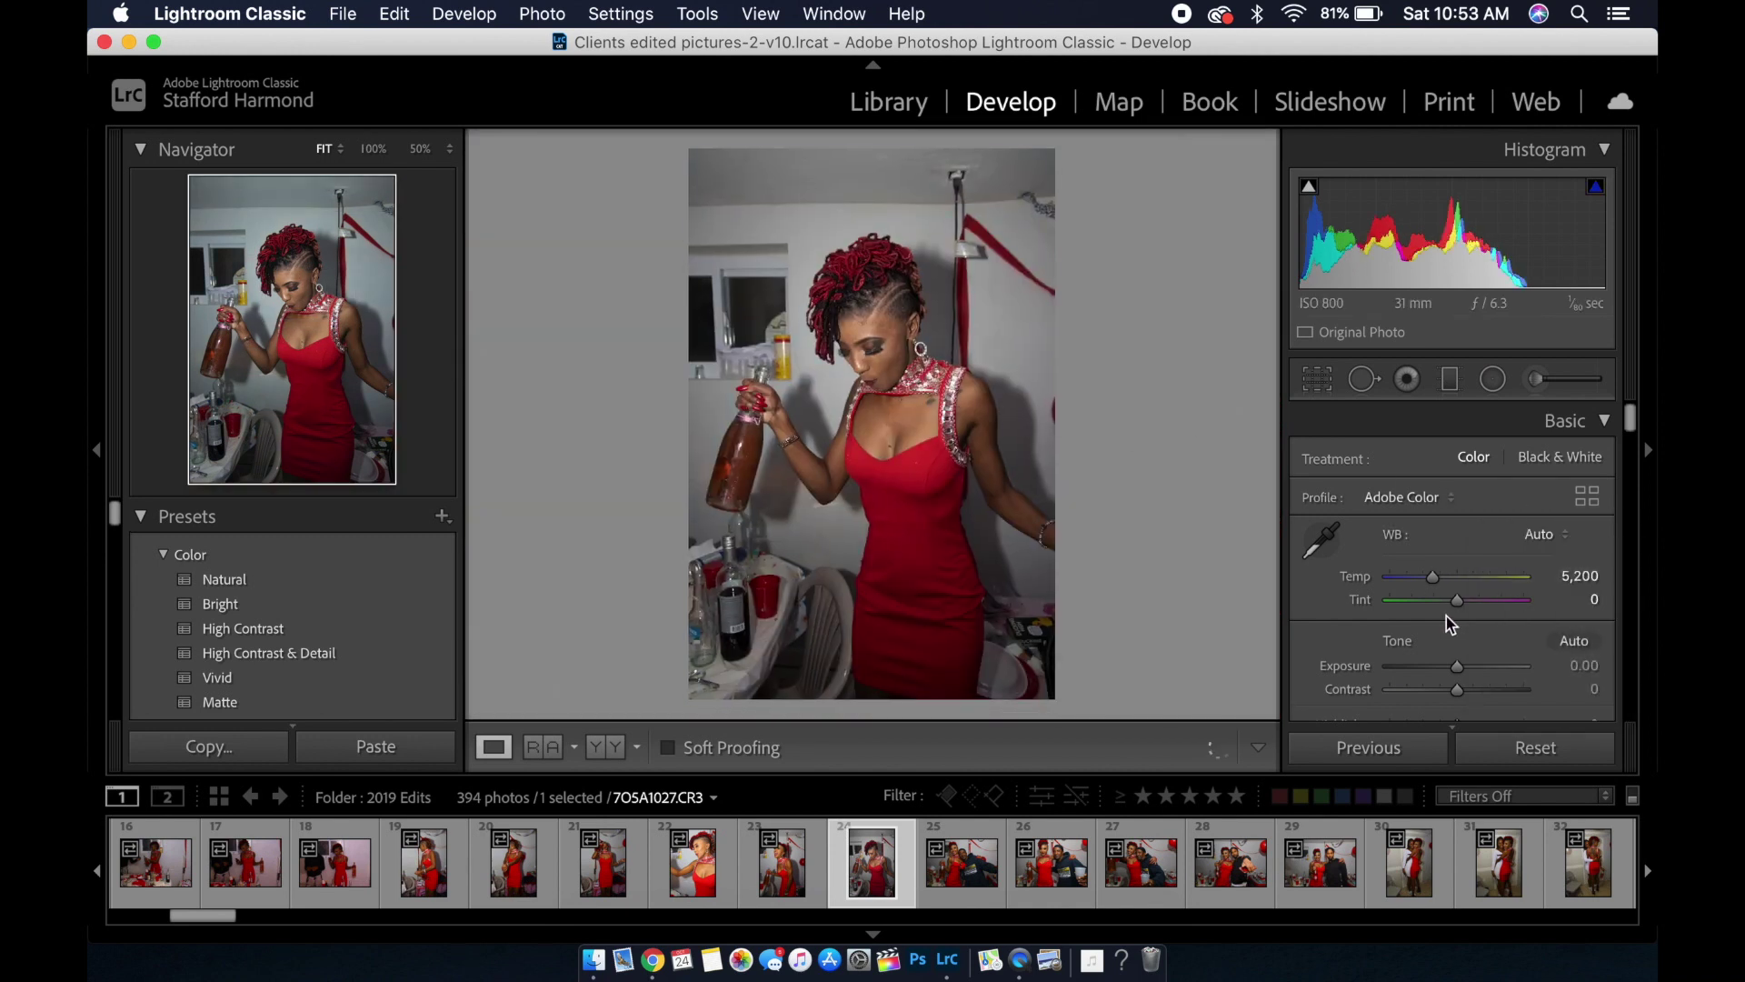
pyautogui.moveTo(1433, 577); pyautogui.dragTo(1463, 603)
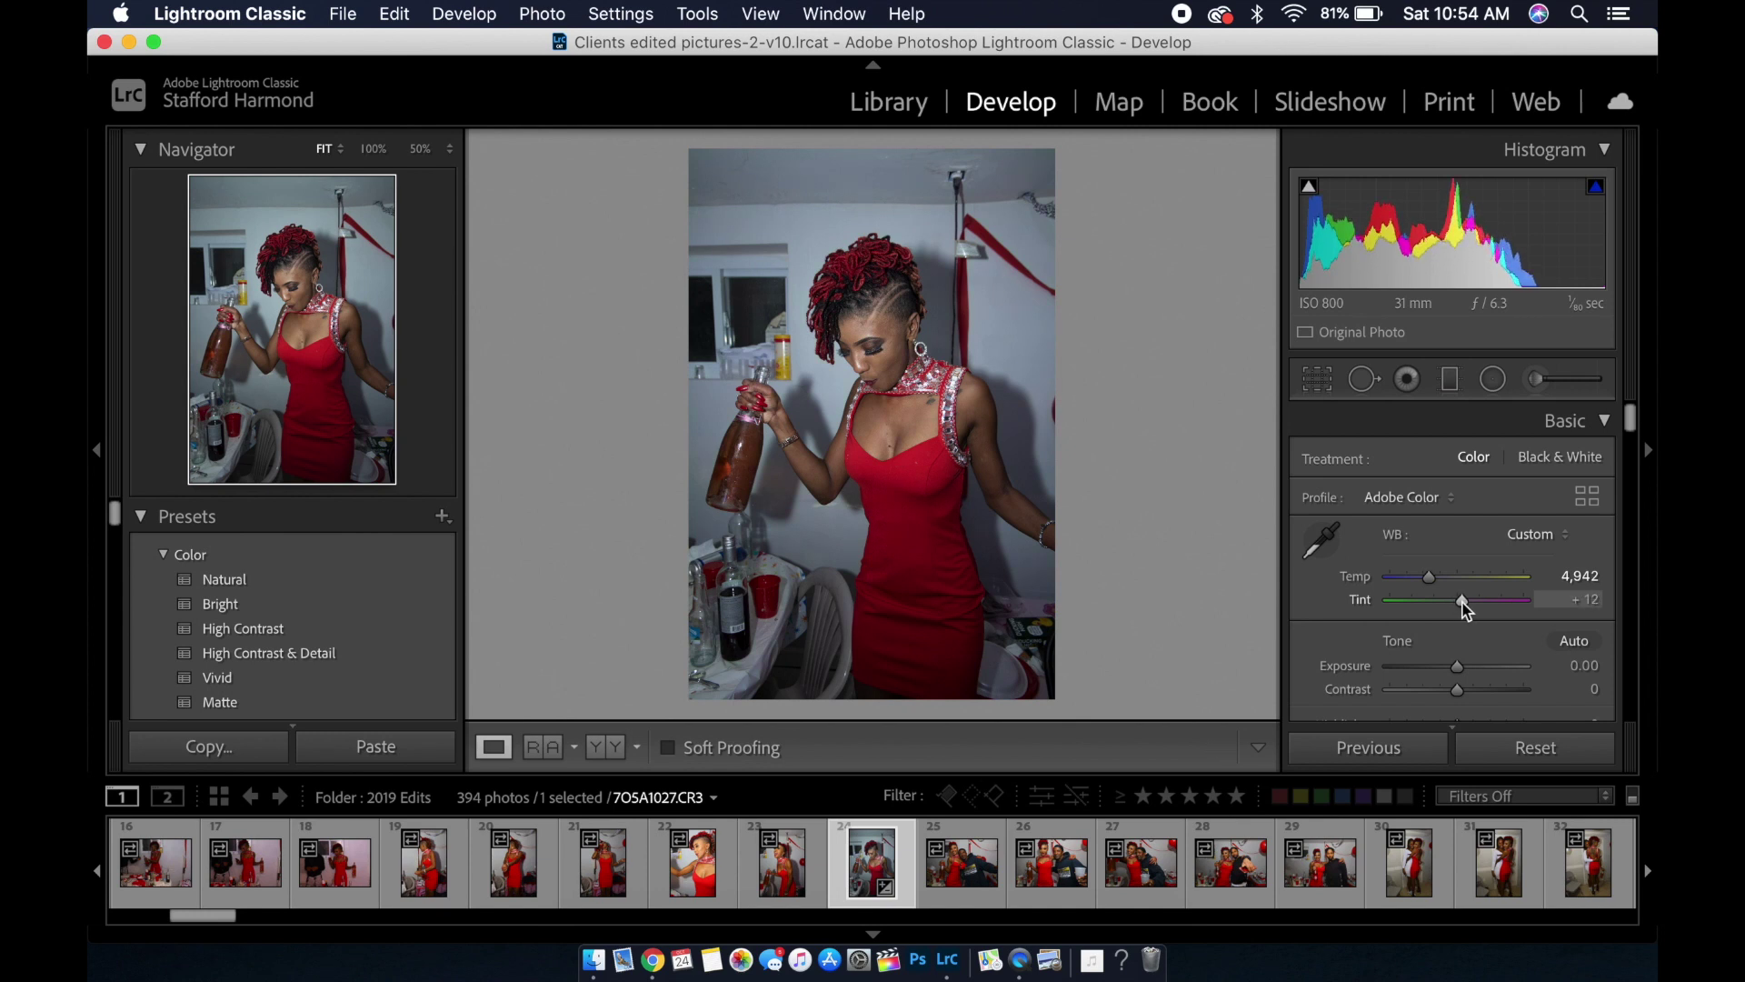
# Apply Tone Auto, then refine to Exposure +0.55, Highlights −83, Whites +4 and Blacks −23
pyautogui.scroll(-2, 1459, 646)
pyautogui.scroll(-3, 1459, 645)
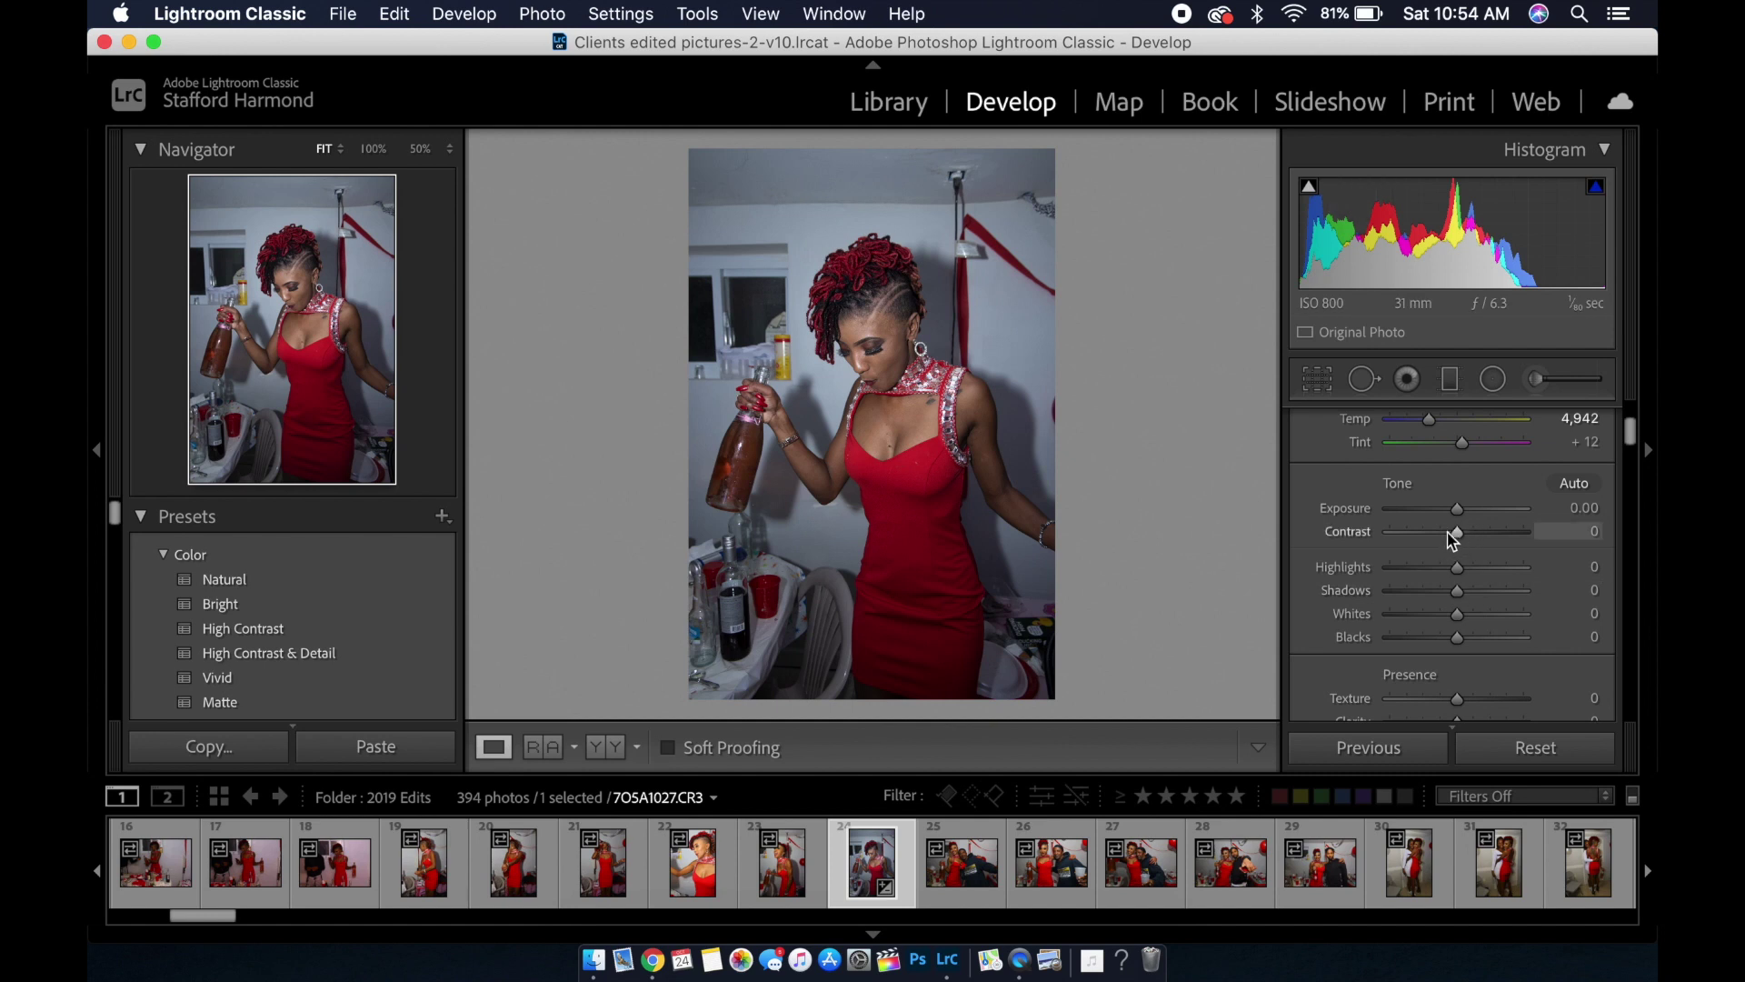
pyautogui.click(1573, 484)
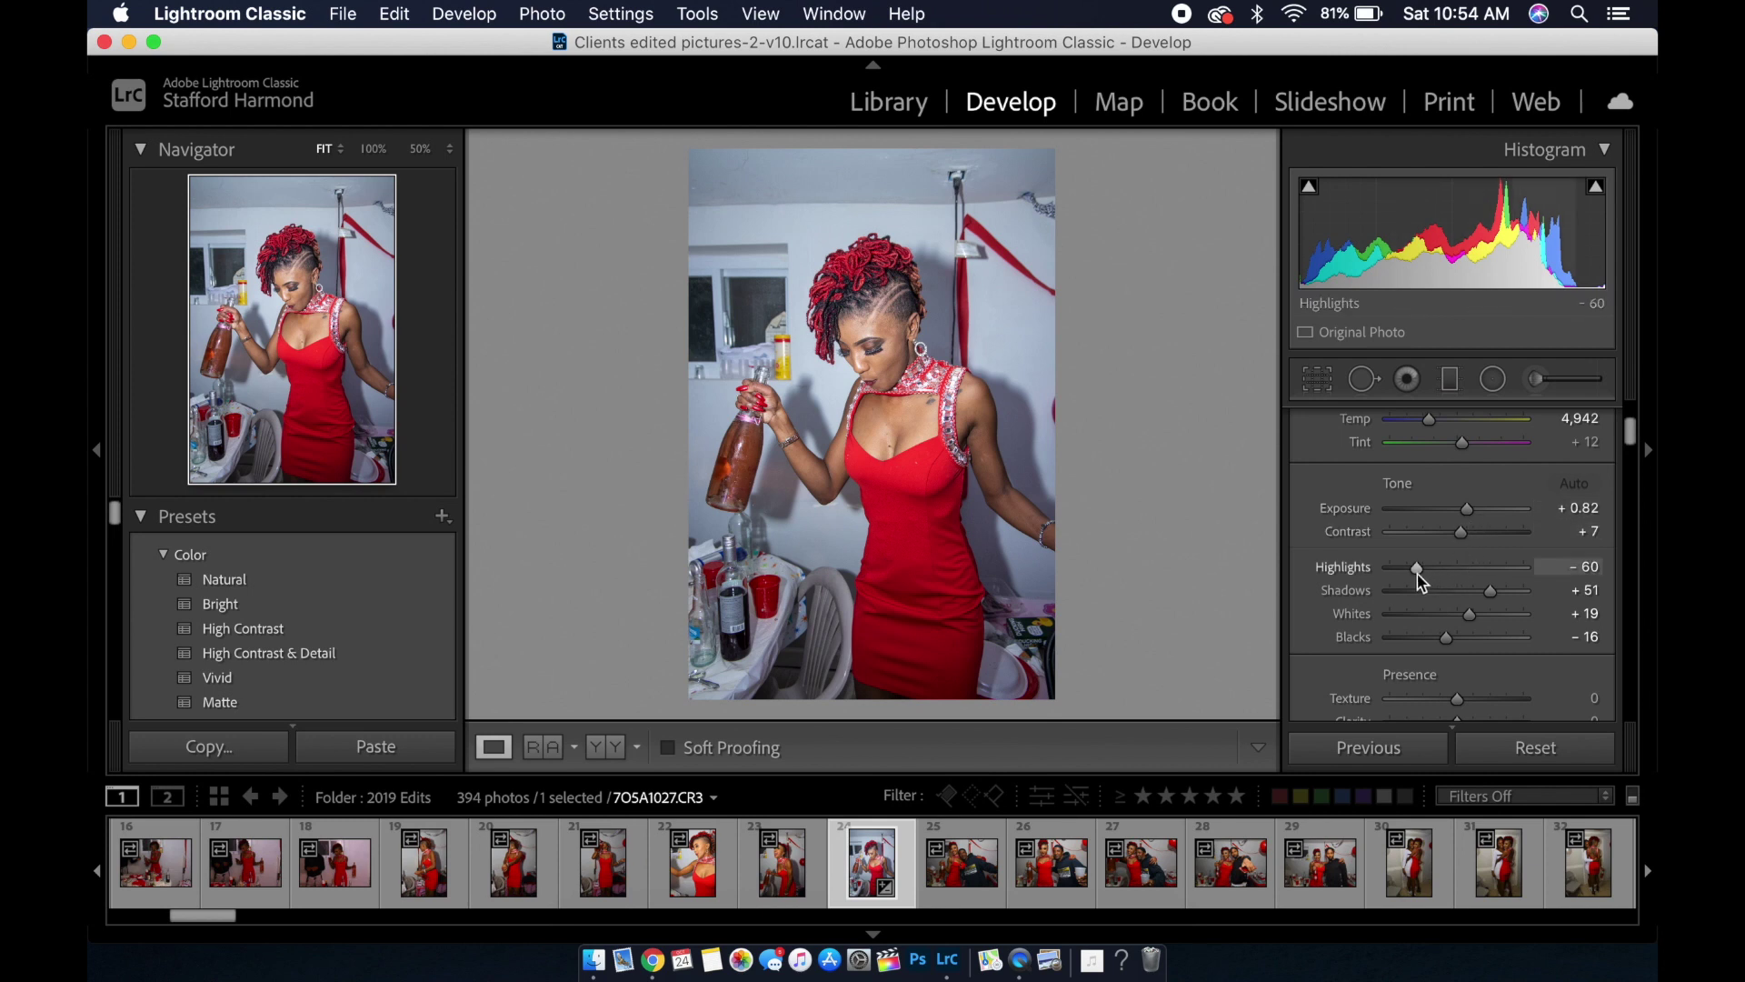
pyautogui.moveTo(1416, 567); pyautogui.dragTo(1402, 568)
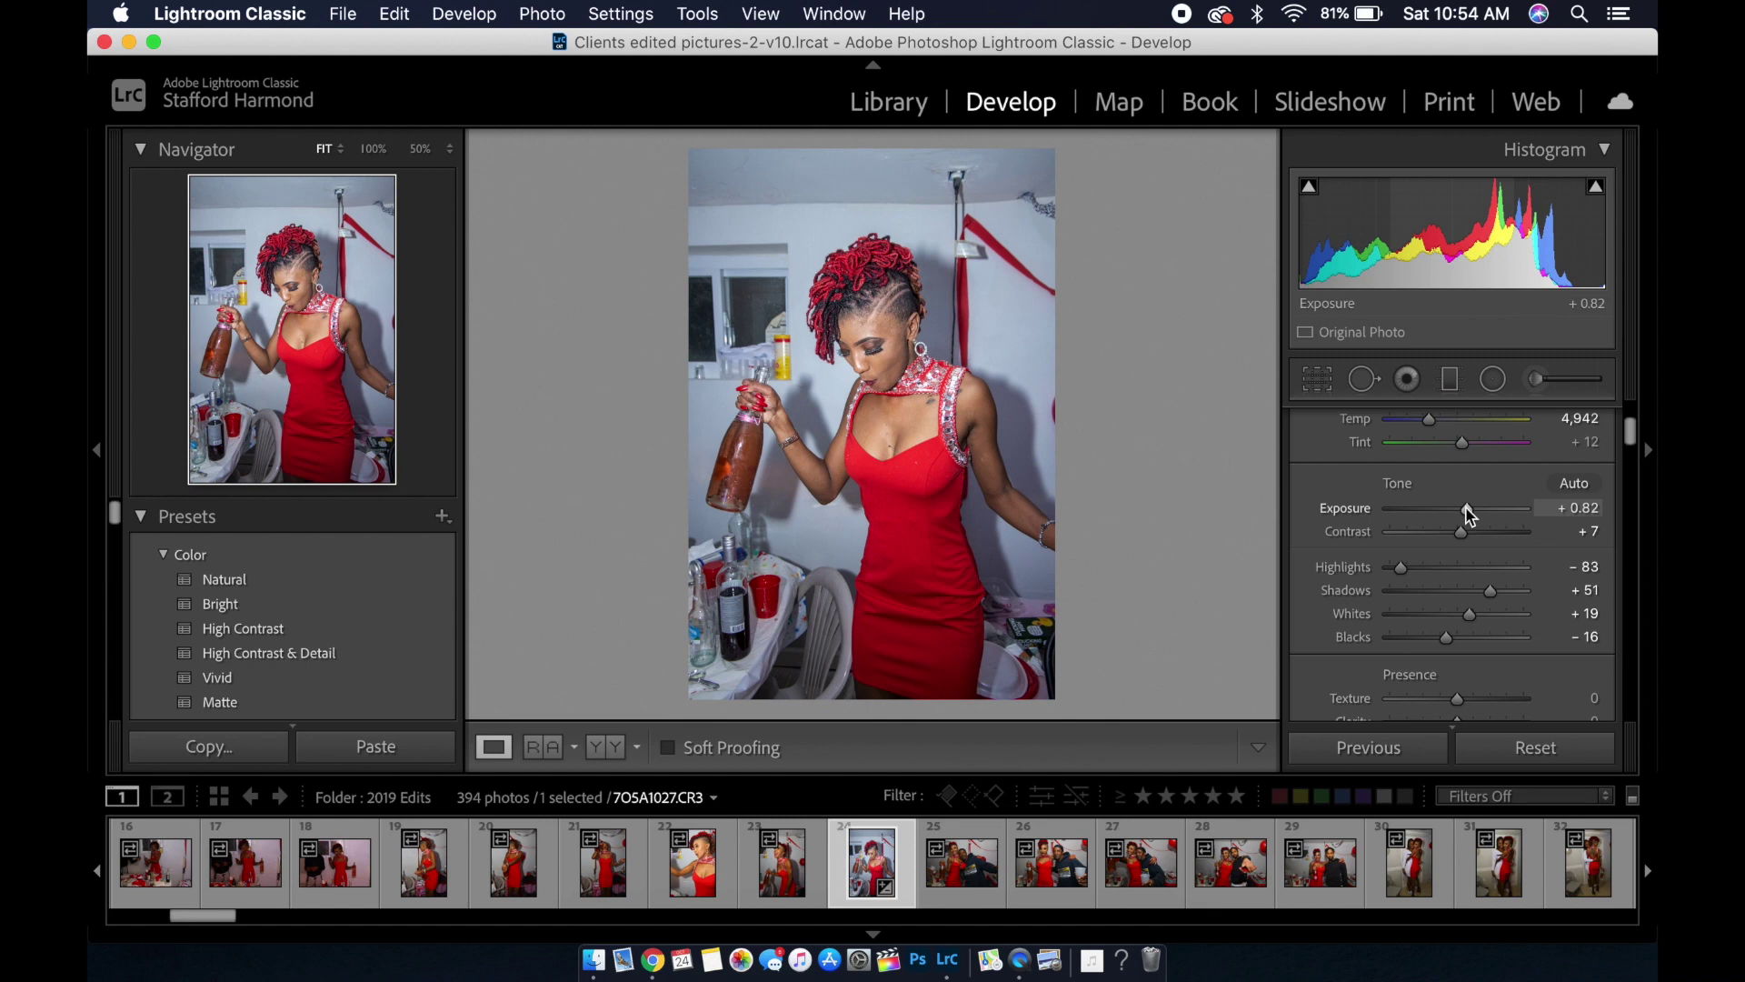
pyautogui.moveTo(1466, 509); pyautogui.dragTo(1467, 515)
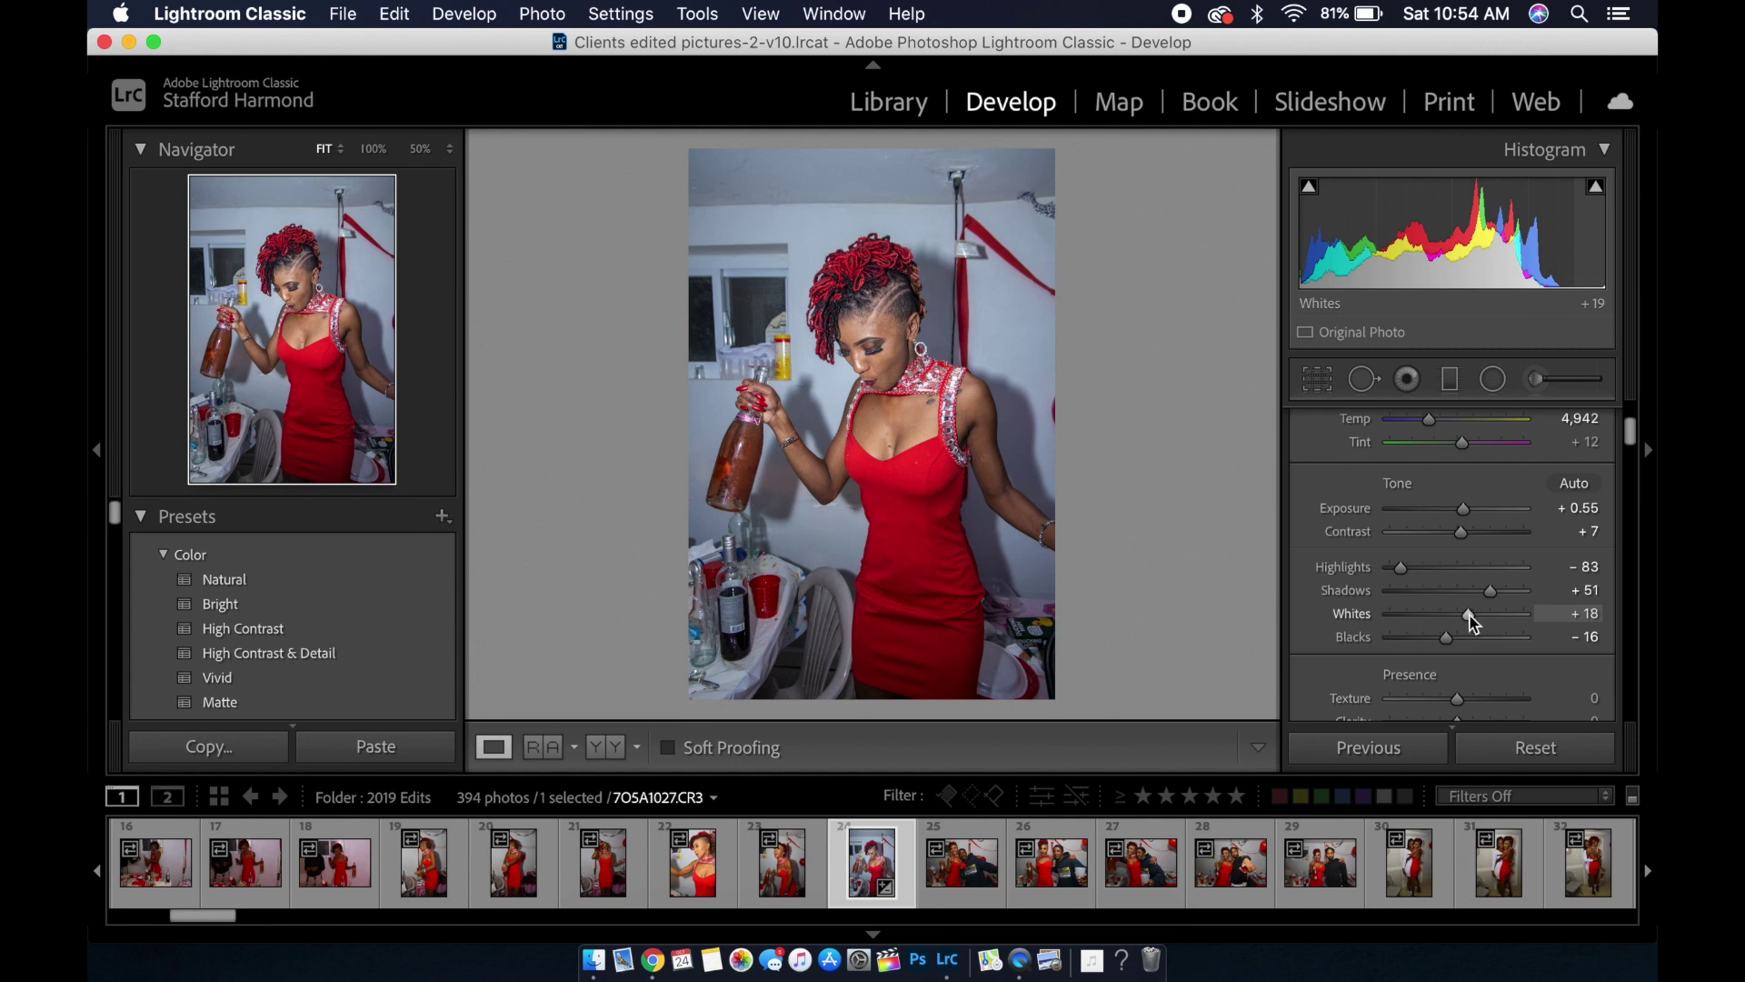
pyautogui.moveTo(1470, 616); pyautogui.dragTo(1440, 640)
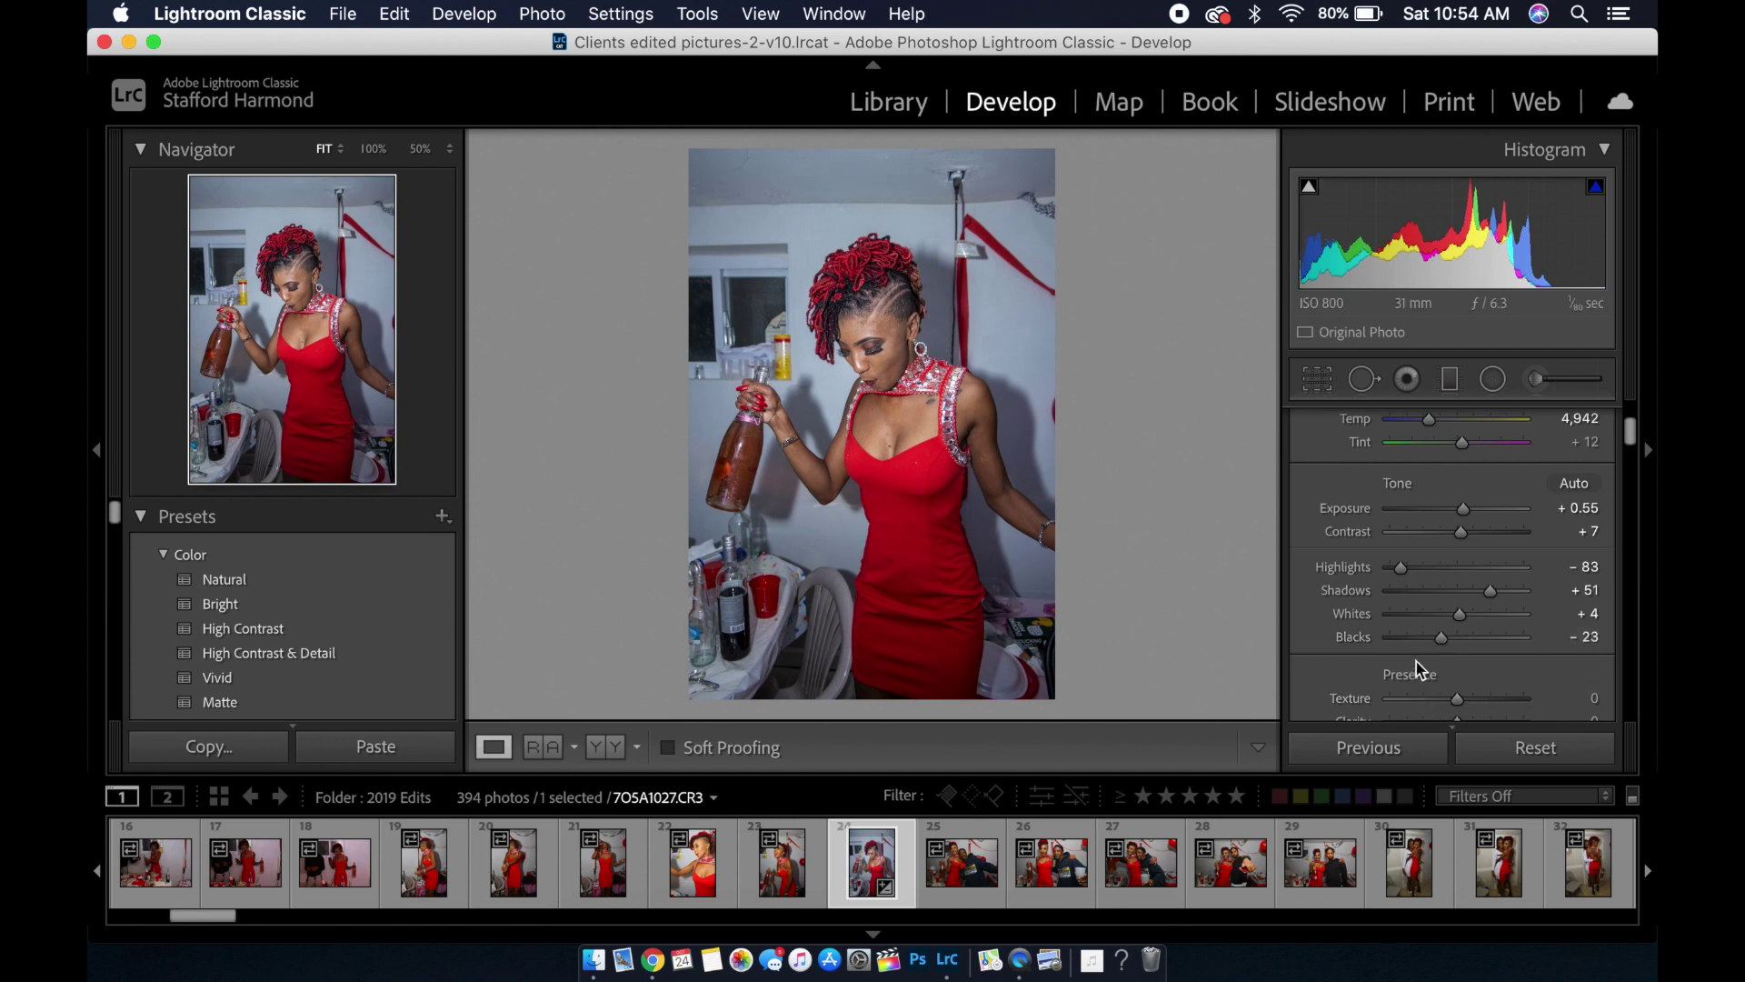
# Set Presence to Dehaze +11, Clarity +6 and Texture −5
pyautogui.scroll(-4, 1423, 659)
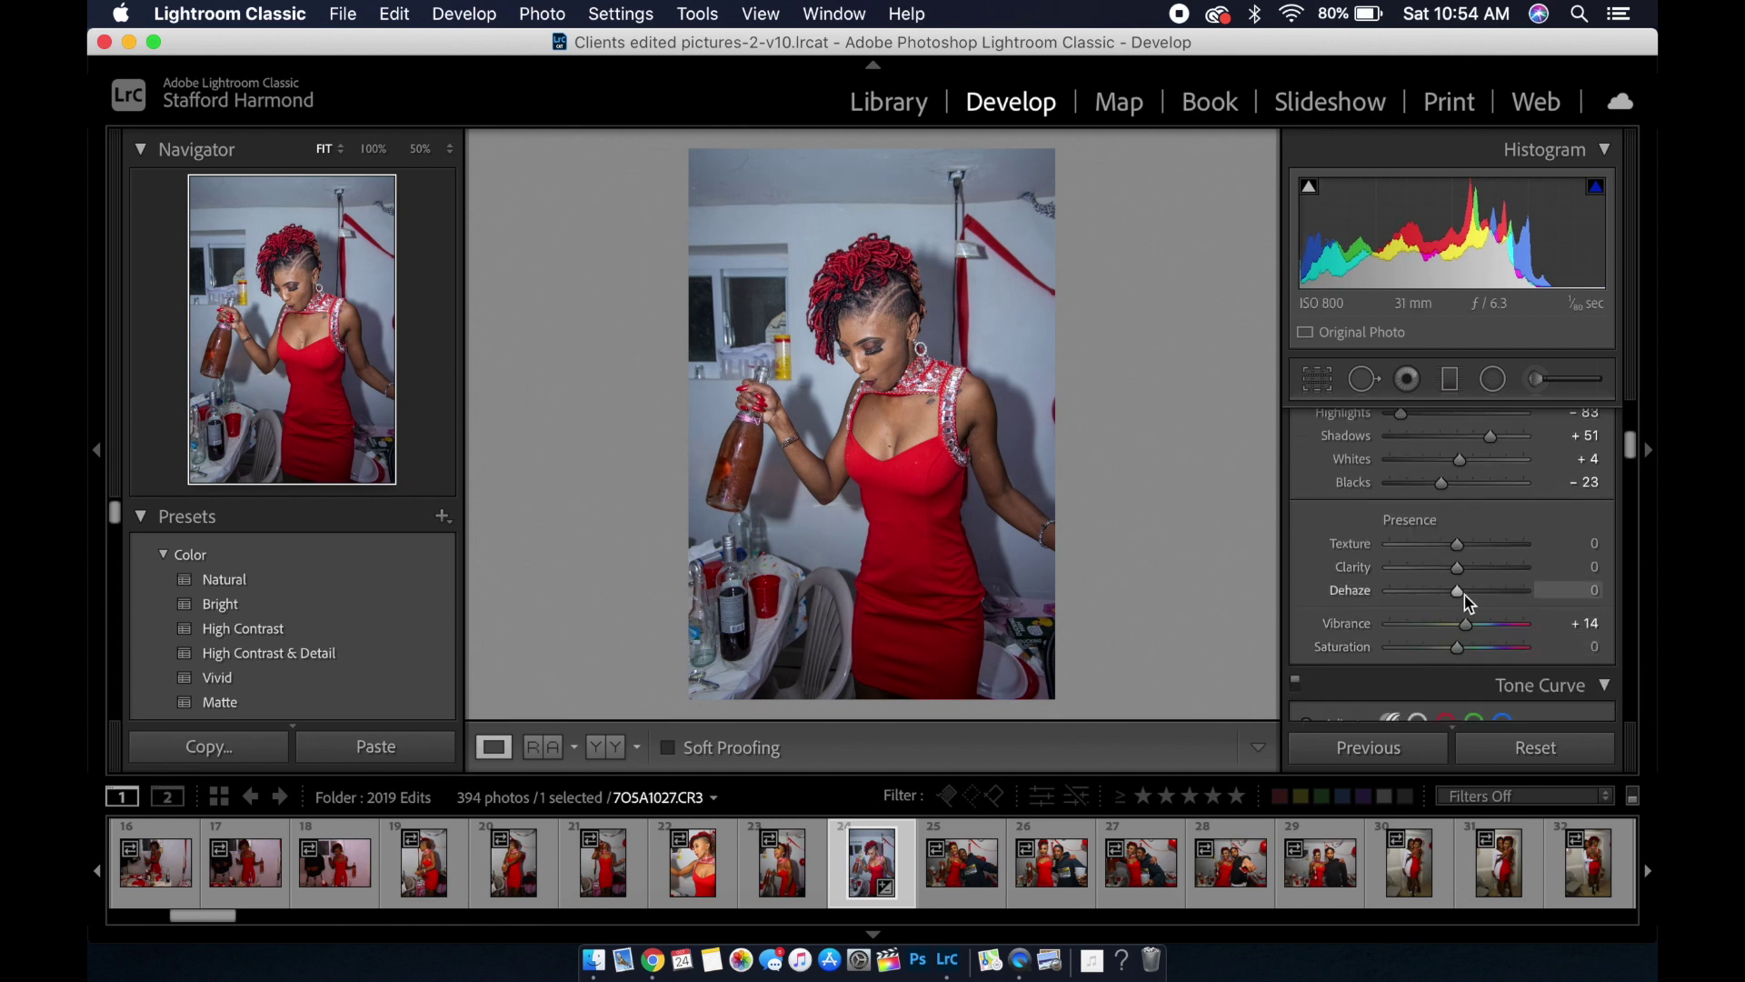
pyautogui.moveTo(1456, 597); pyautogui.dragTo(1463, 598)
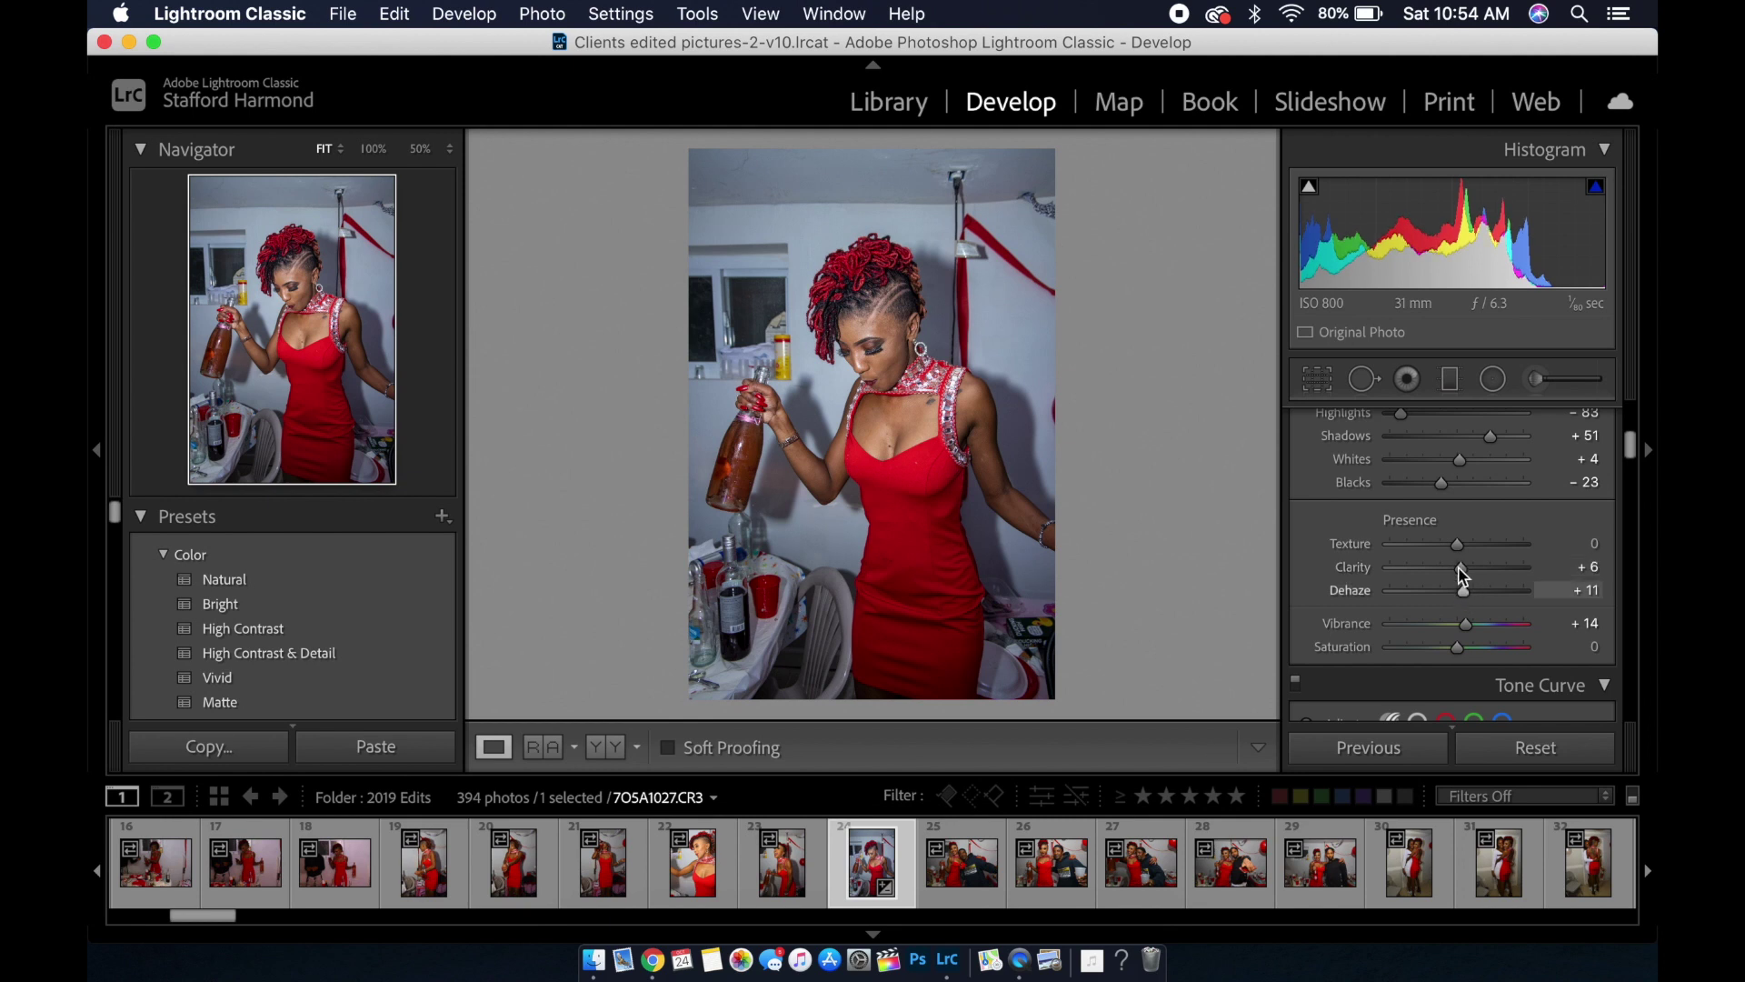
pyautogui.moveTo(1460, 545); pyautogui.dragTo(1455, 552)
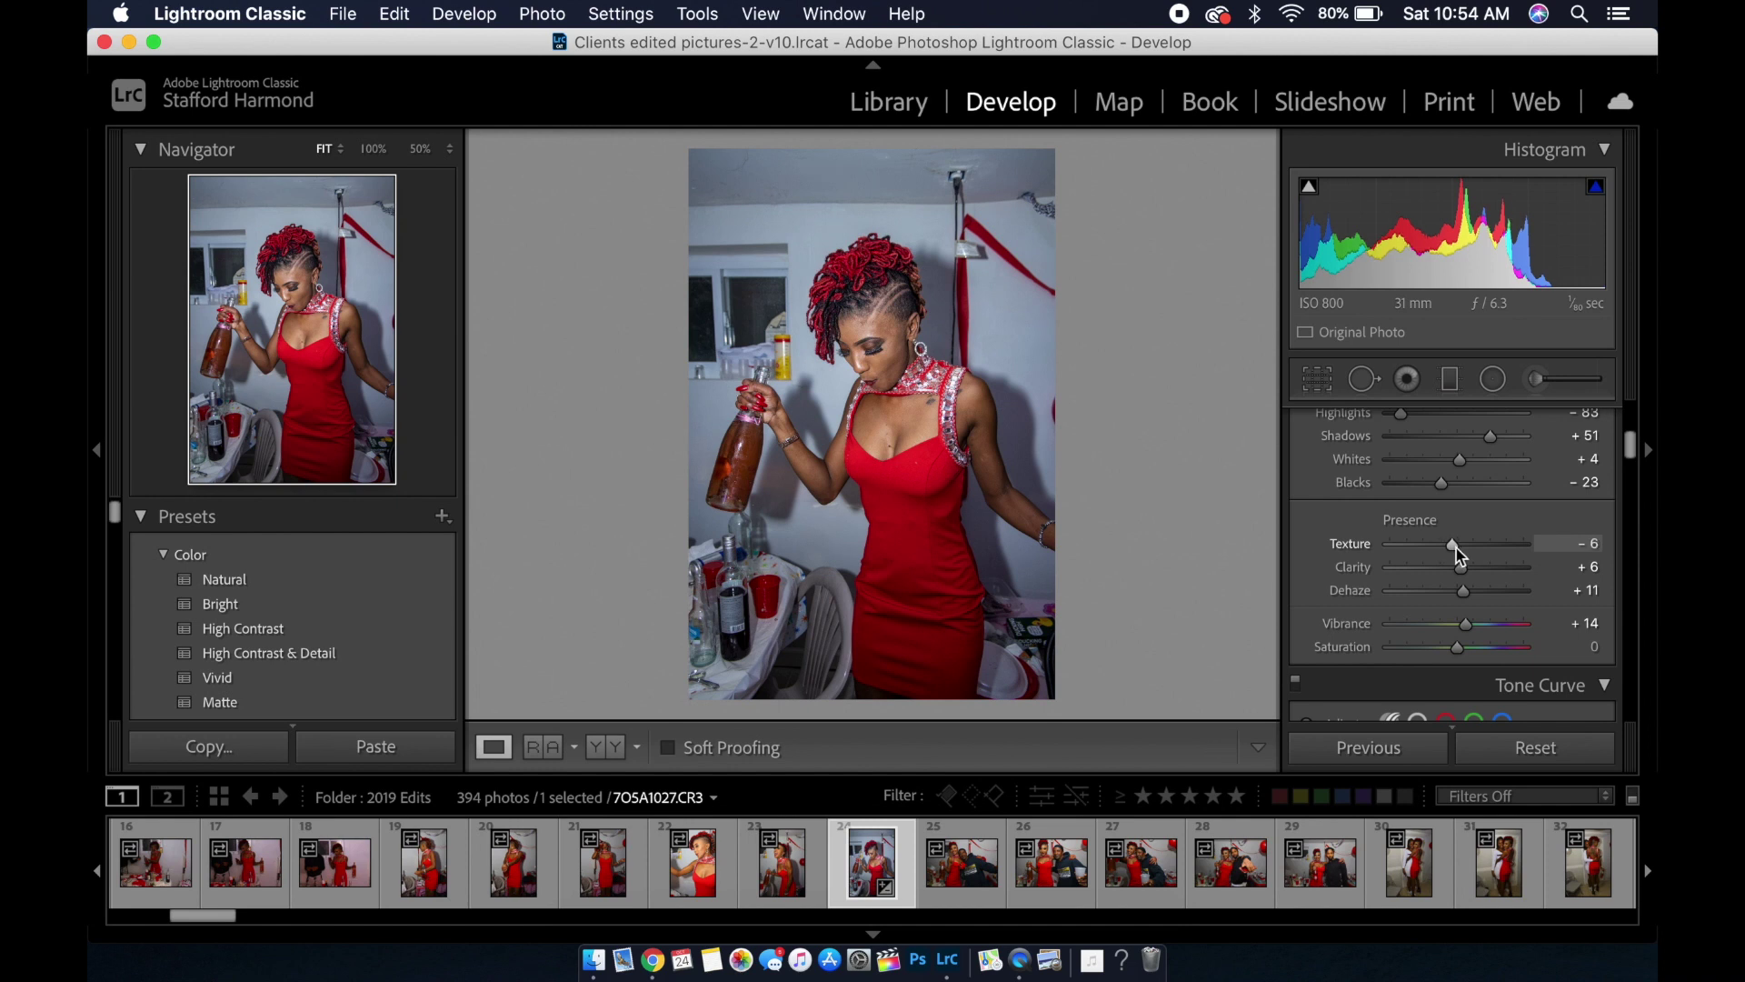
# Toggle the before/after view with backslash to compare against the unedited original
pyautogui.scroll(-3, 1463, 599)
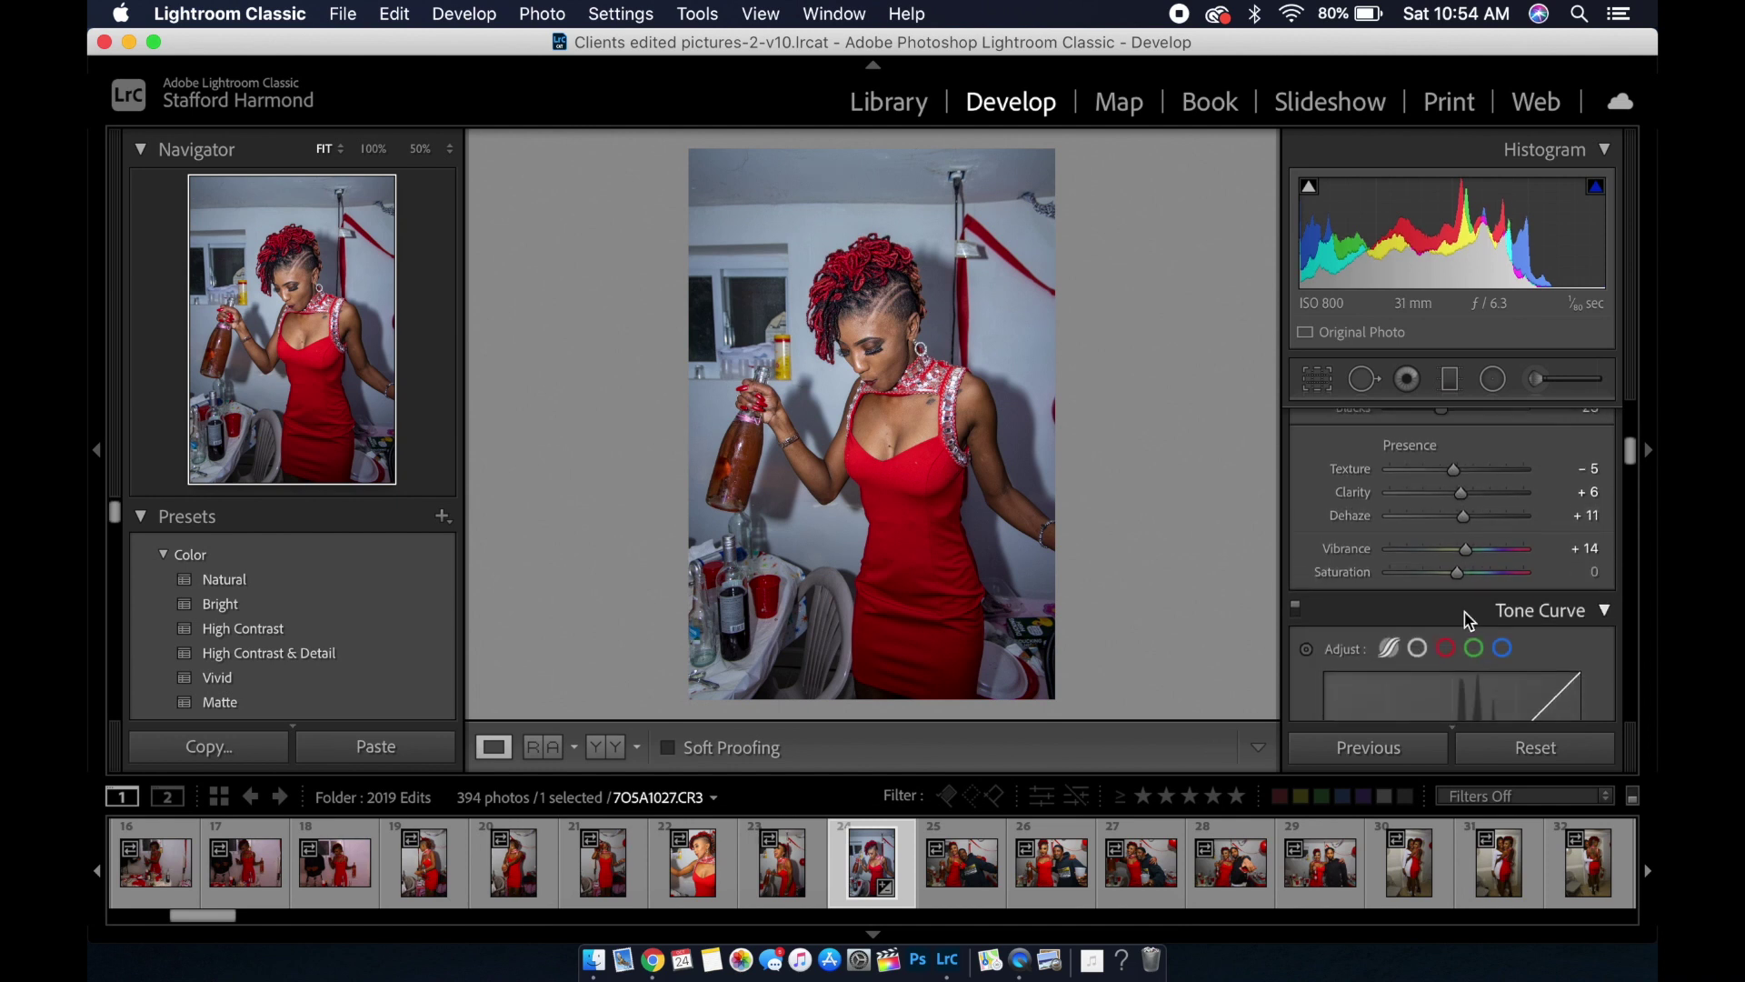
pyautogui.scroll(-2, 1474, 604)
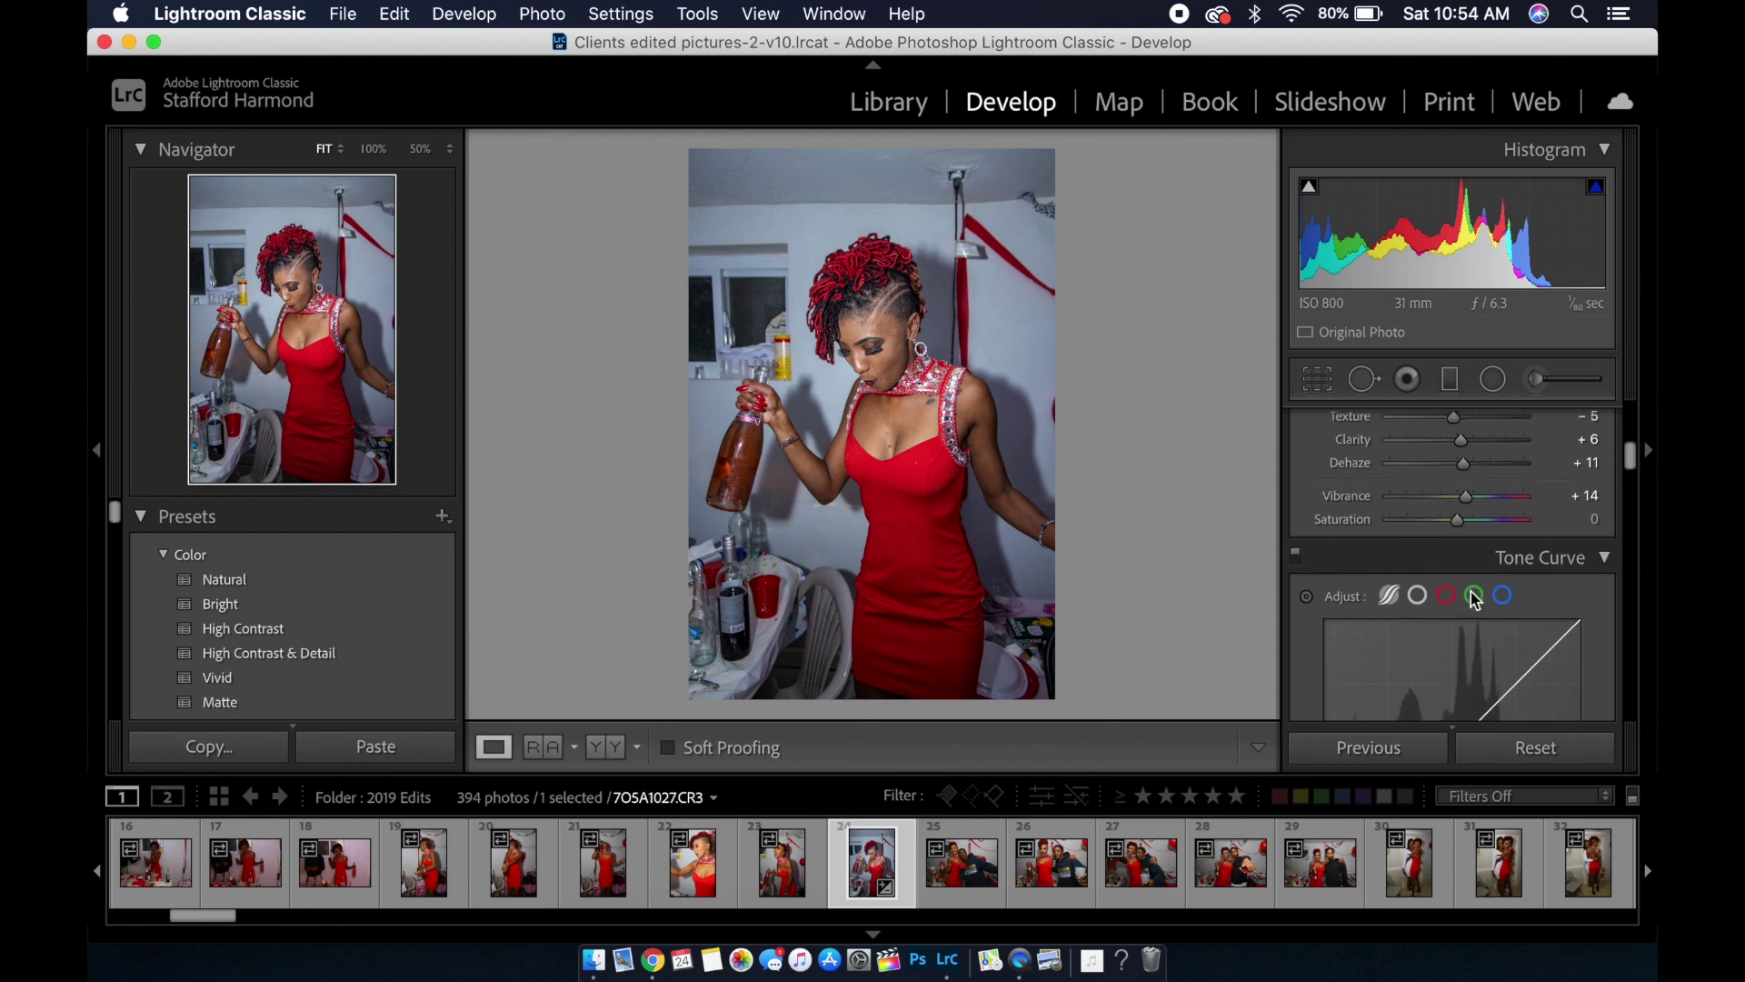
pyautogui.press('\\')
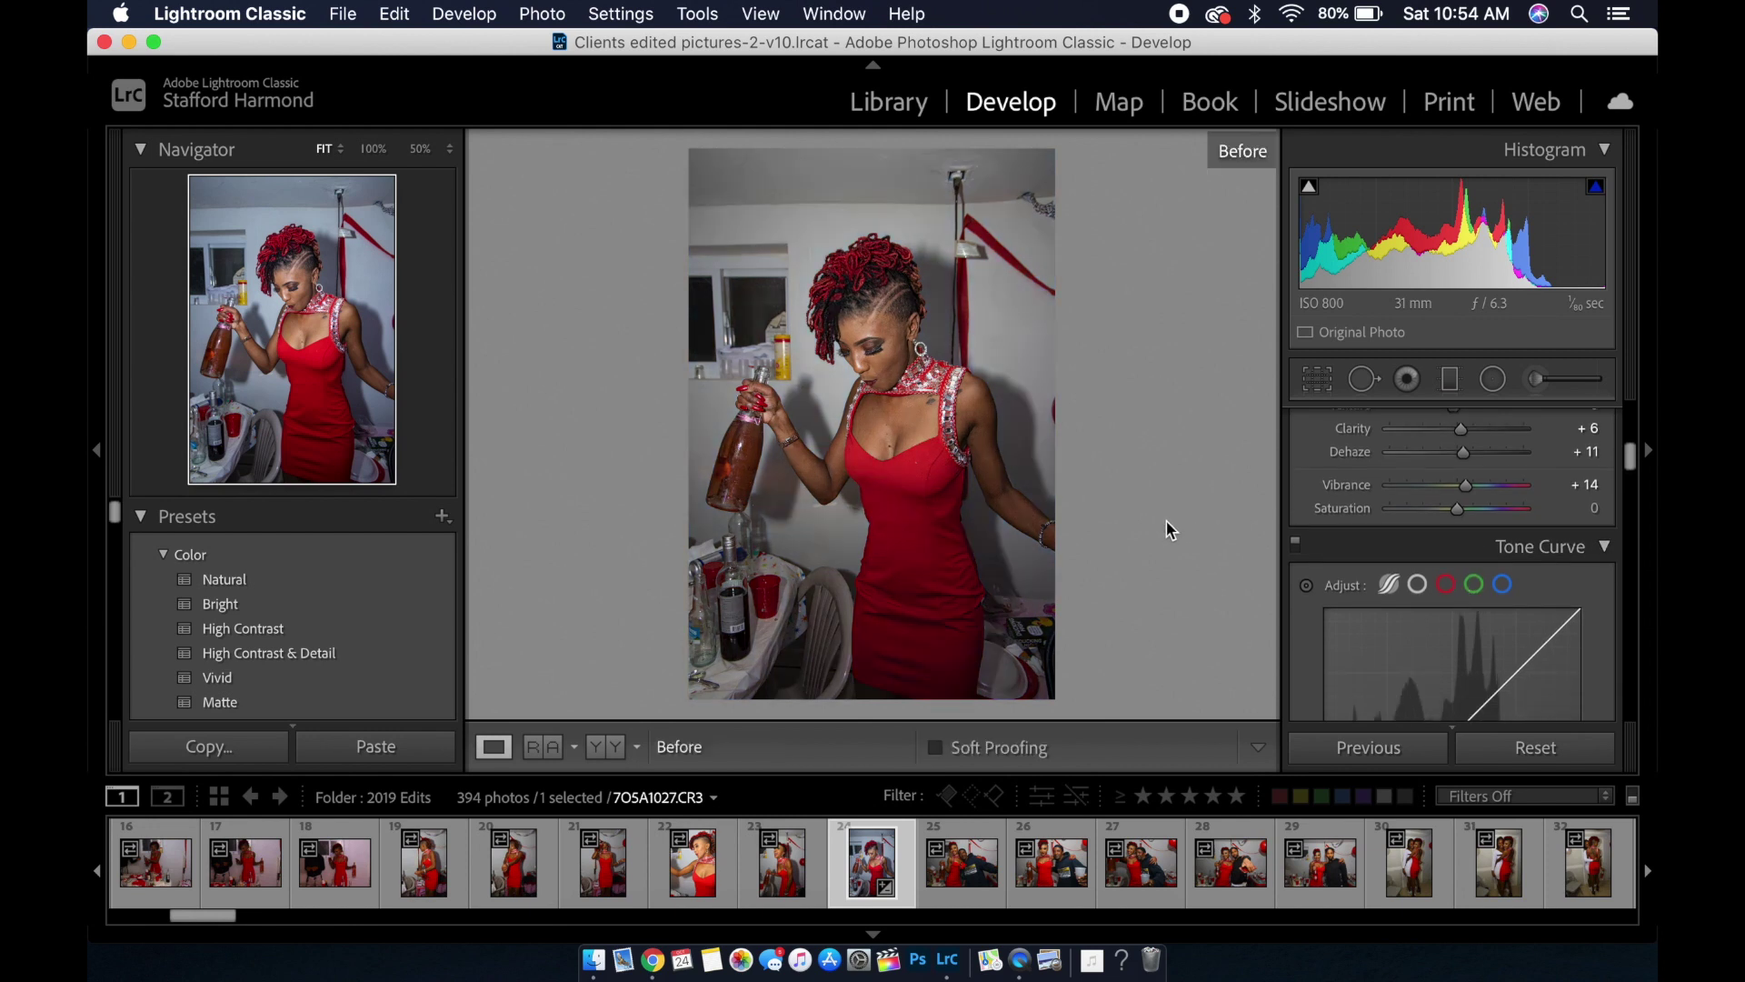
pyautogui.press('\\')
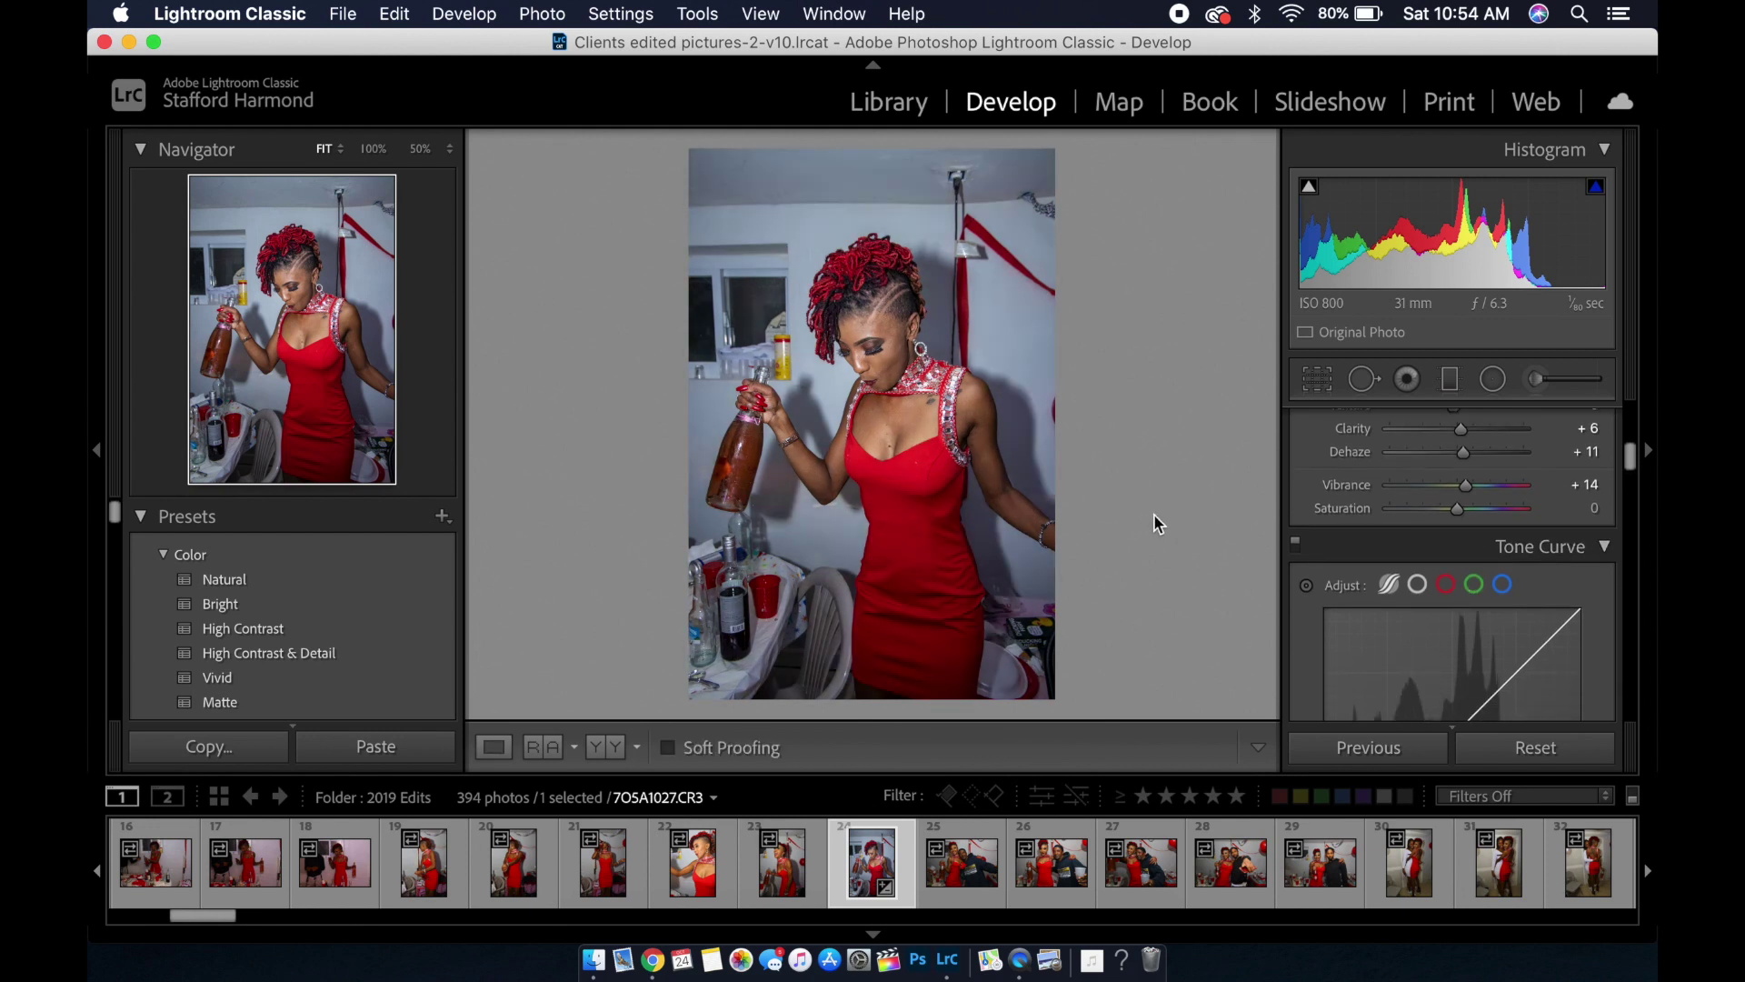
pyautogui.press('\\')
pyautogui.press('\\')
# Adjust the Orange HSL sliders, resetting Orange luminance back to zero
pyautogui.scroll(-3, 1415, 581)
pyautogui.scroll(-2, 1417, 588)
pyautogui.scroll(-3, 1418, 588)
pyautogui.scroll(-2, 1418, 588)
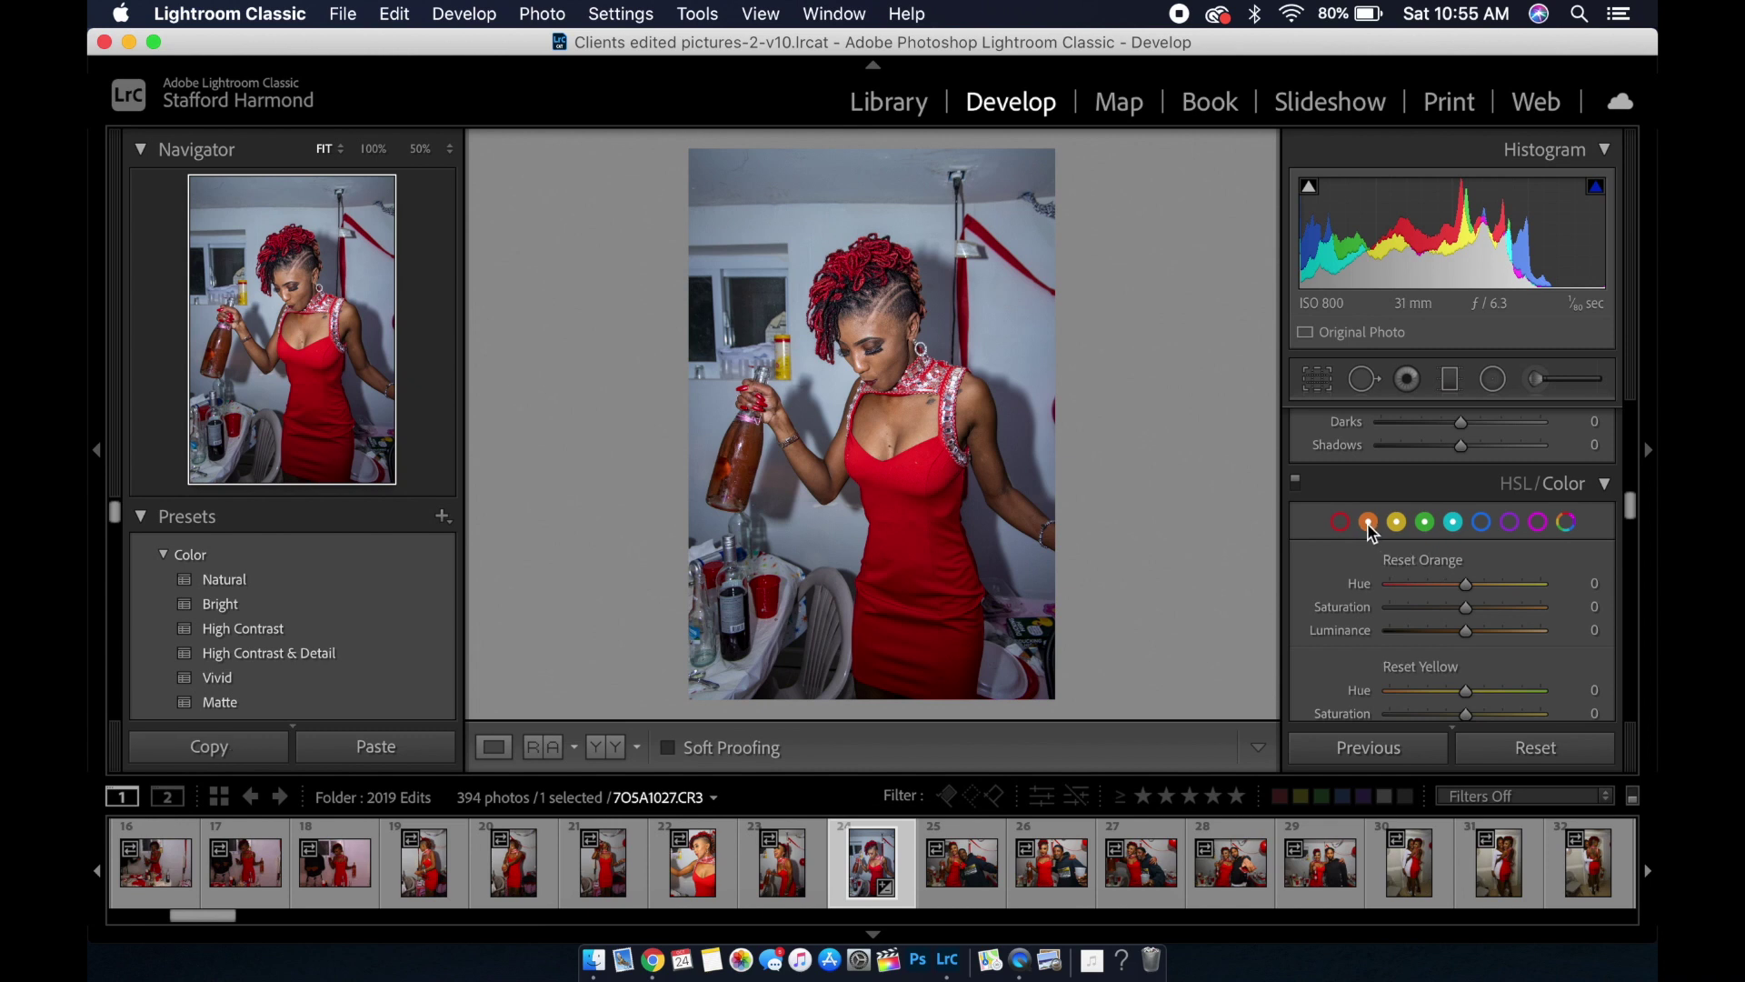
pyautogui.press('alt')
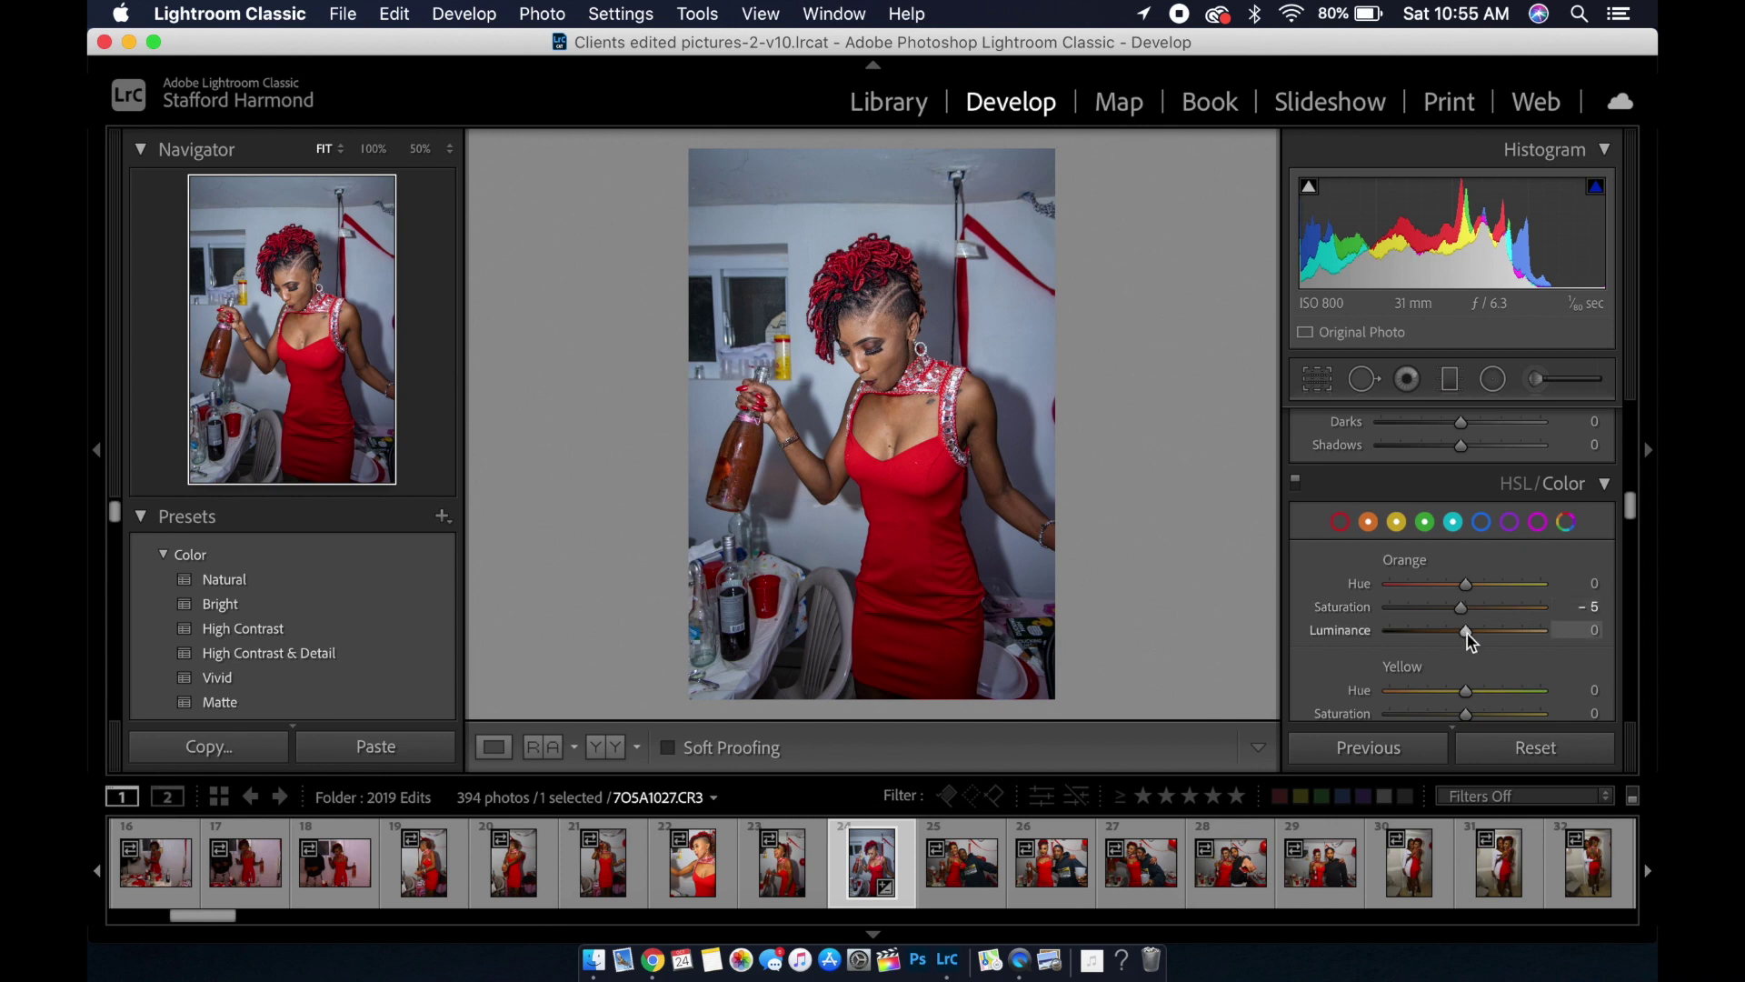
pyautogui.moveTo(1465, 634); pyautogui.dragTo(1459, 632)
pyautogui.doubleClick(1459, 634)
# Boost Yellow saturation to +9
pyautogui.scroll(-3, 1459, 632)
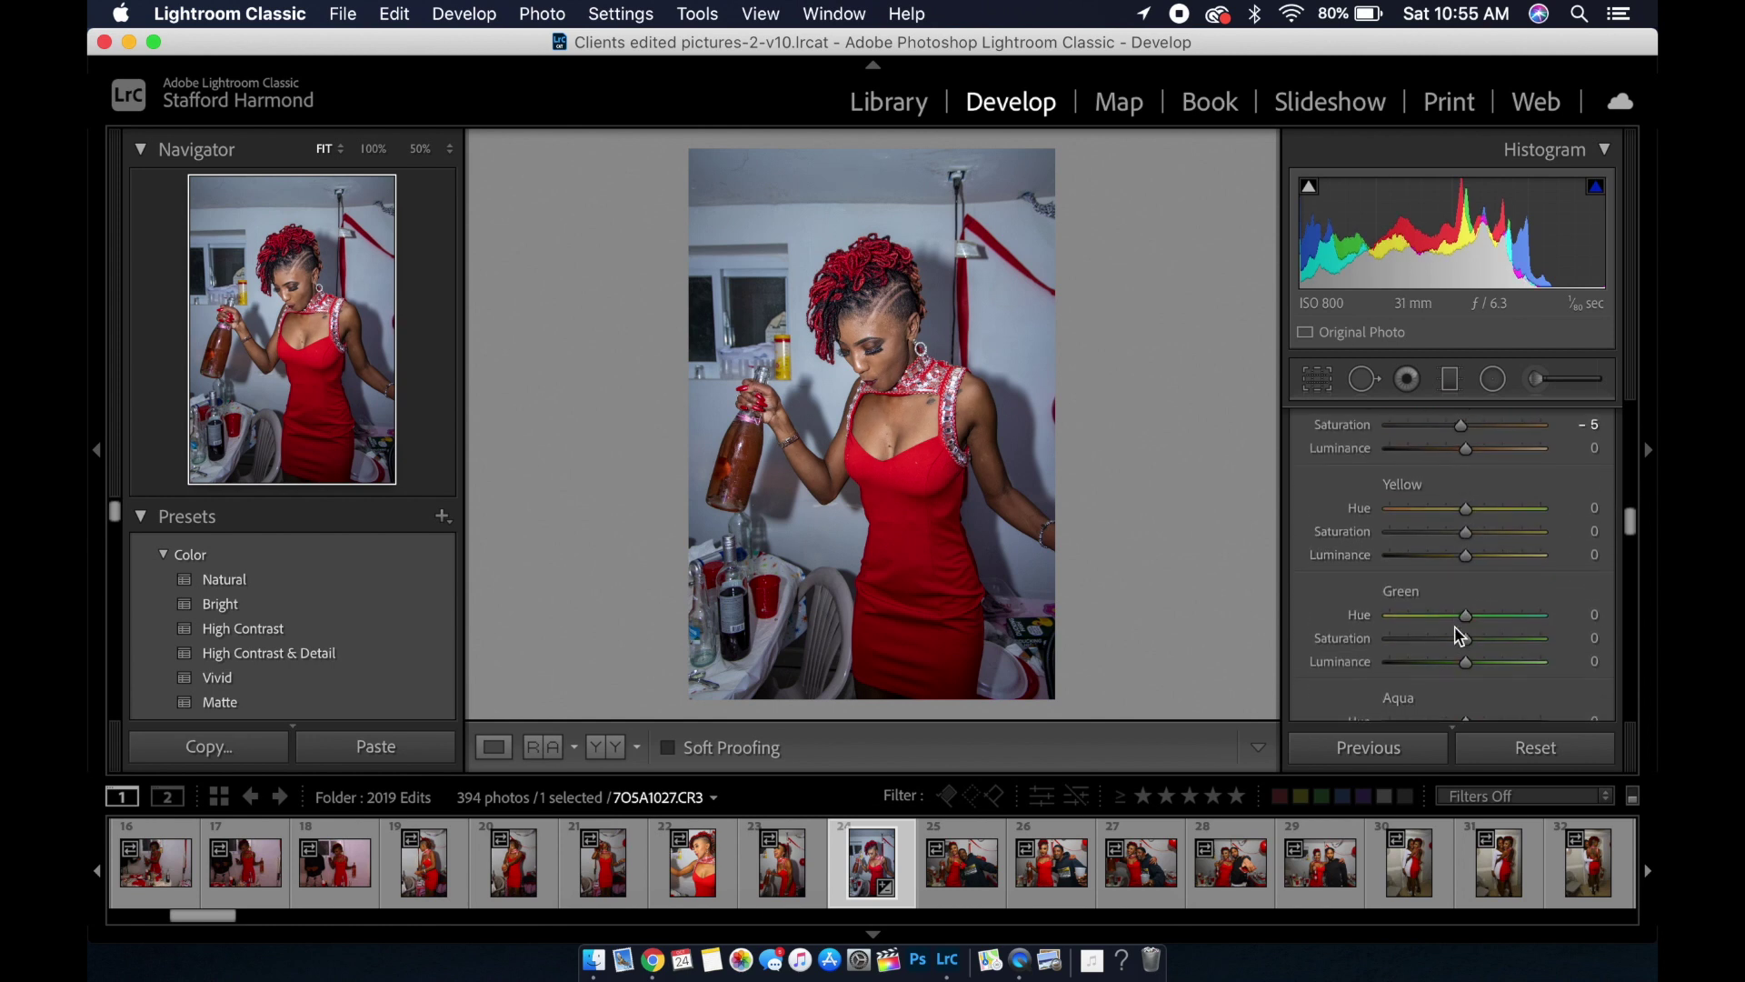
pyautogui.scroll(-2, 1459, 631)
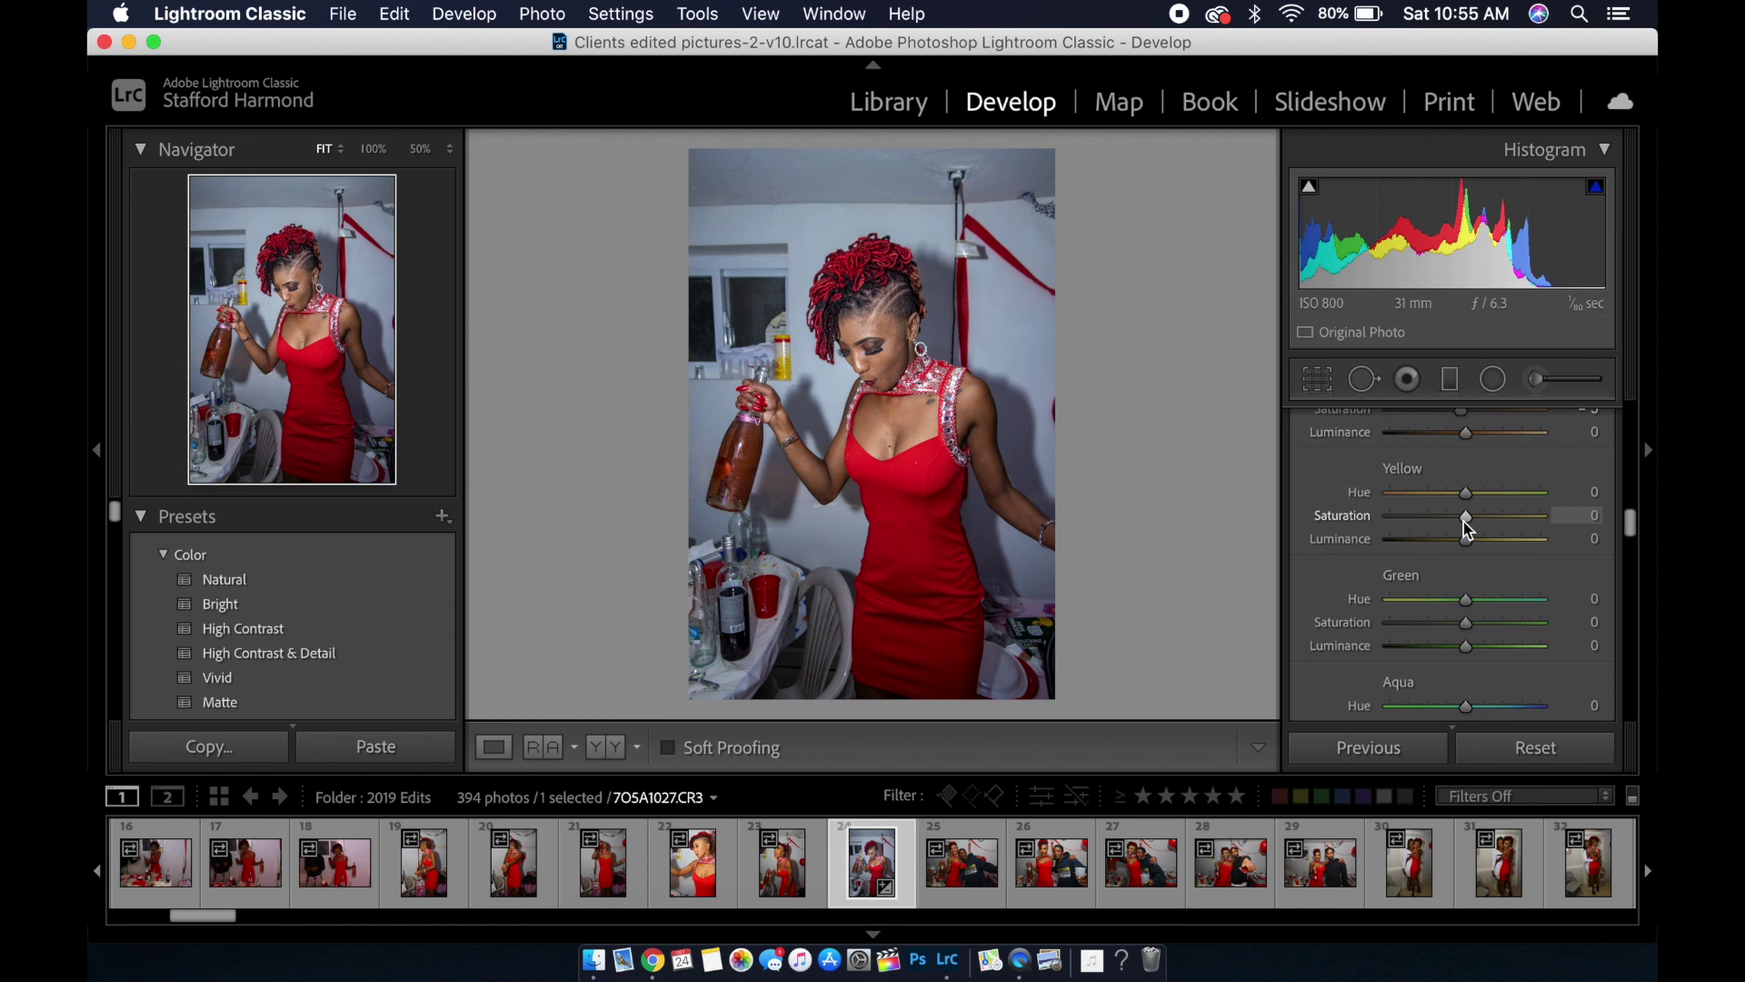
pyautogui.moveTo(1465, 529); pyautogui.dragTo(1473, 529)
# Set the Red channel to Saturation +5 and Luminance −9 for the dress
pyautogui.scroll(2, 1473, 529)
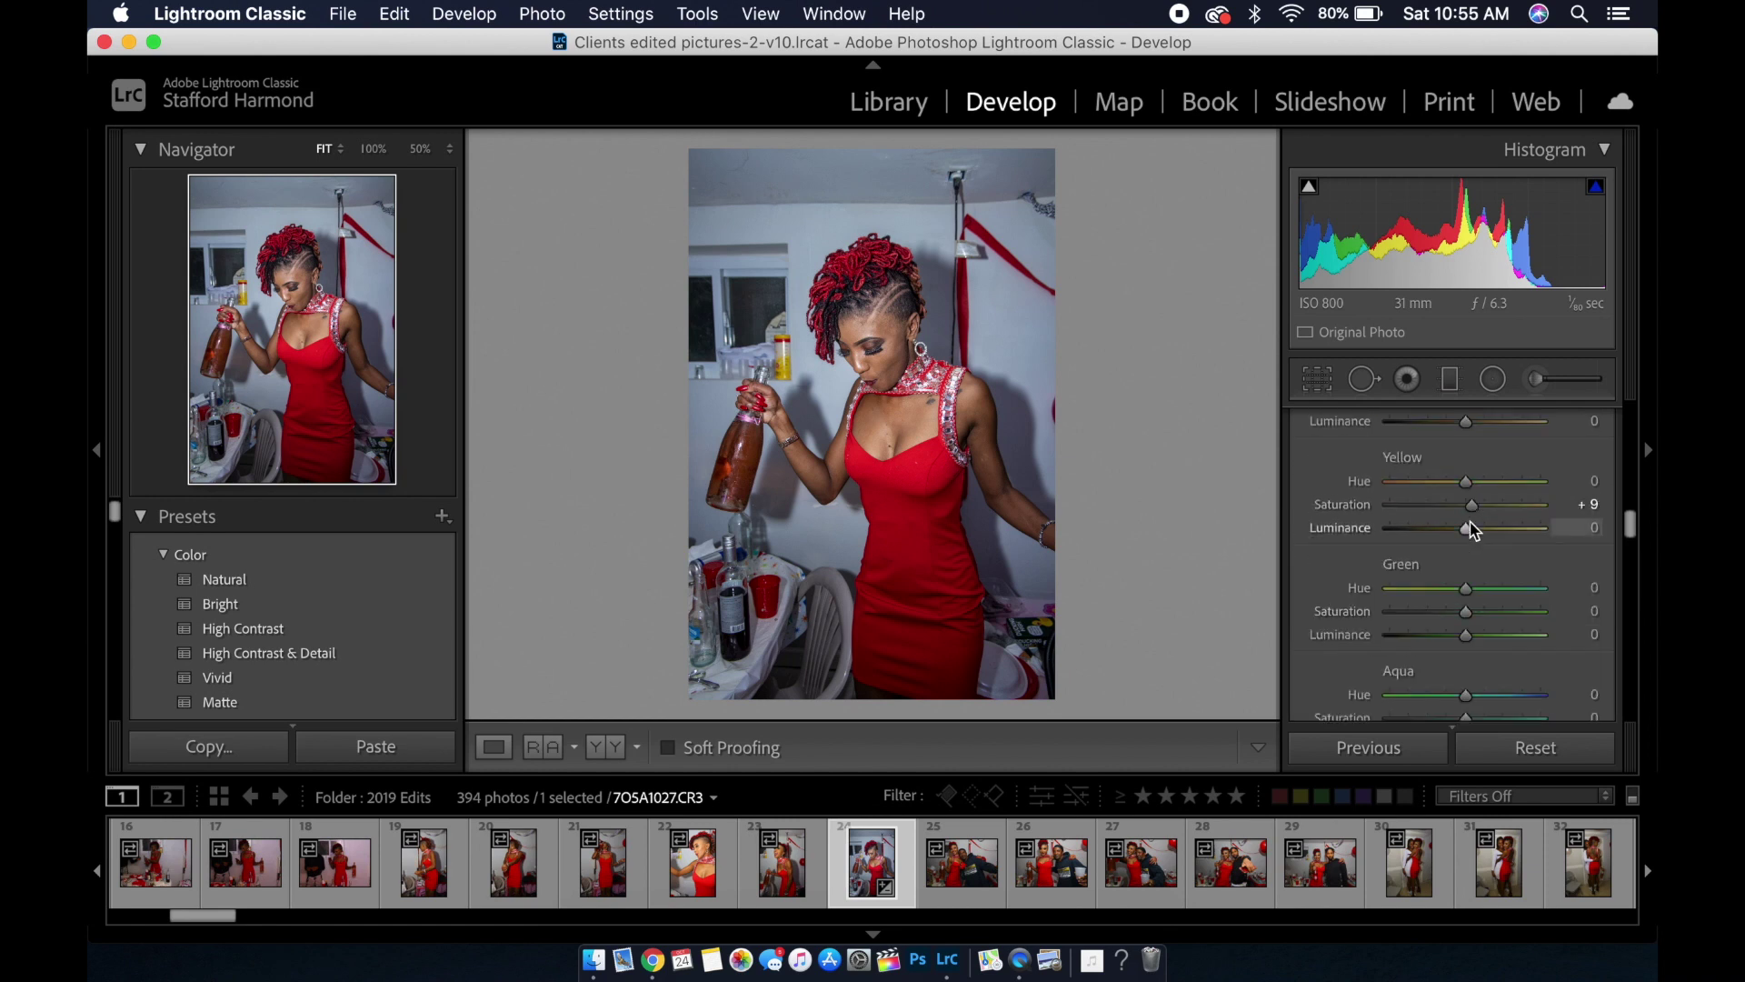
pyautogui.scroll(5, 1454, 531)
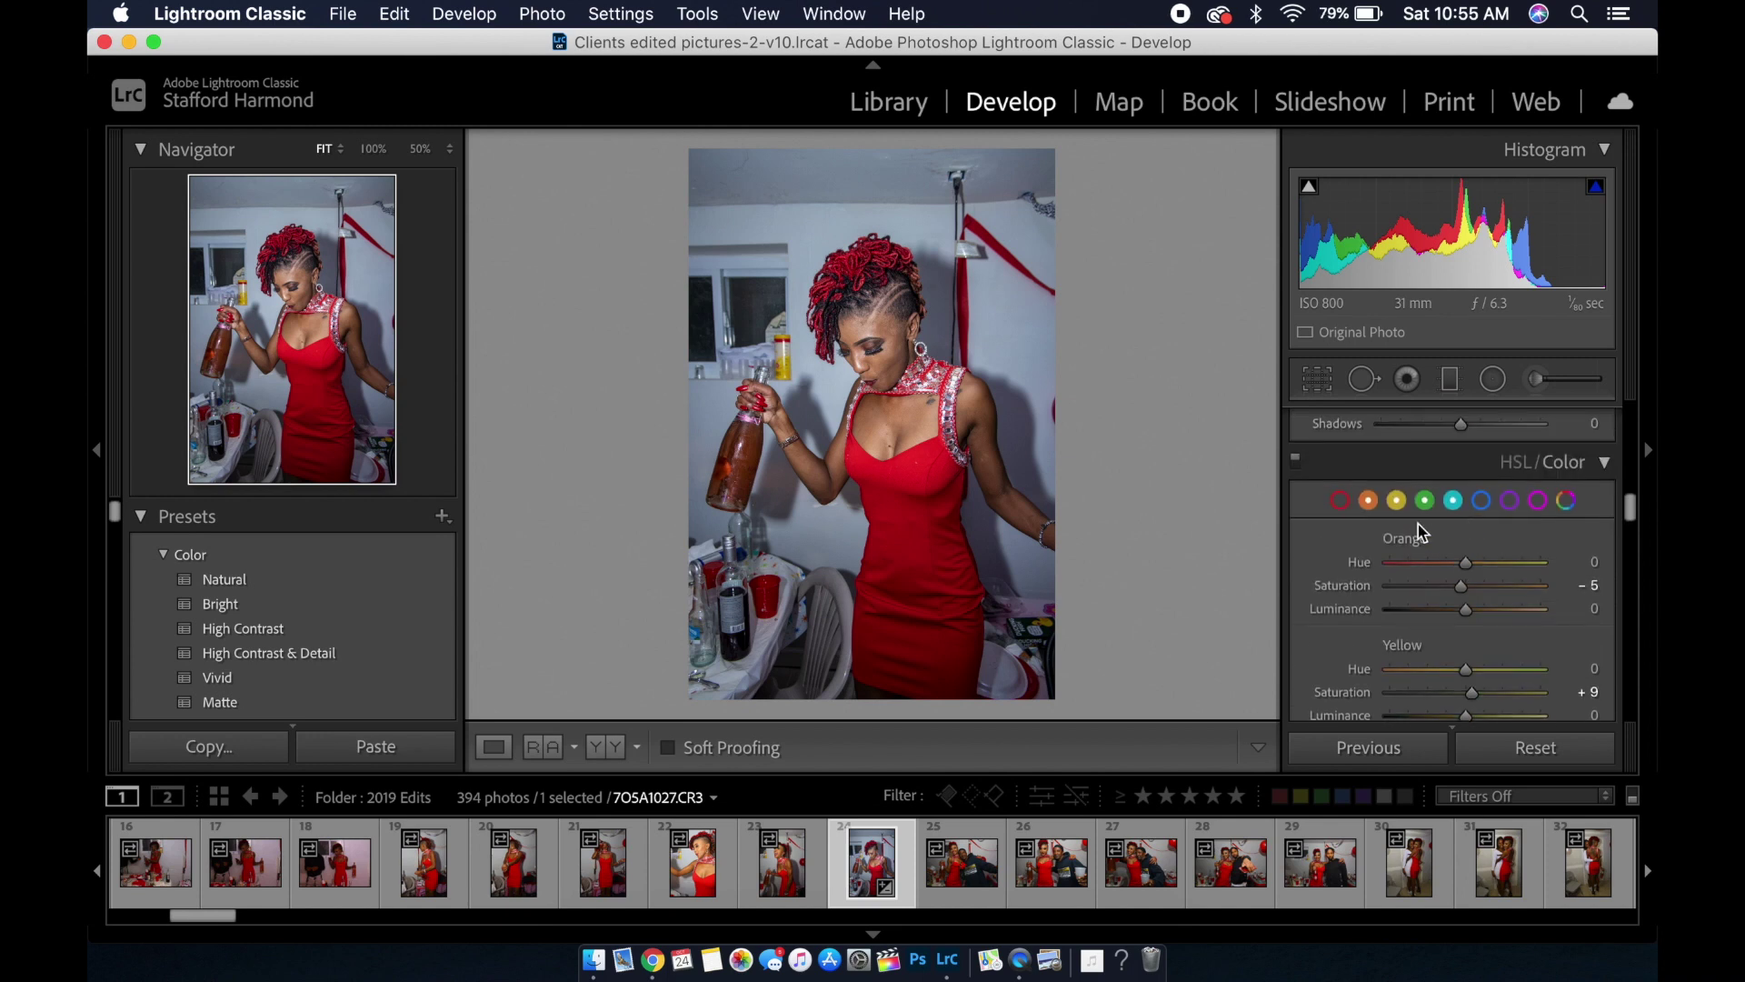
pyautogui.click(1340, 501)
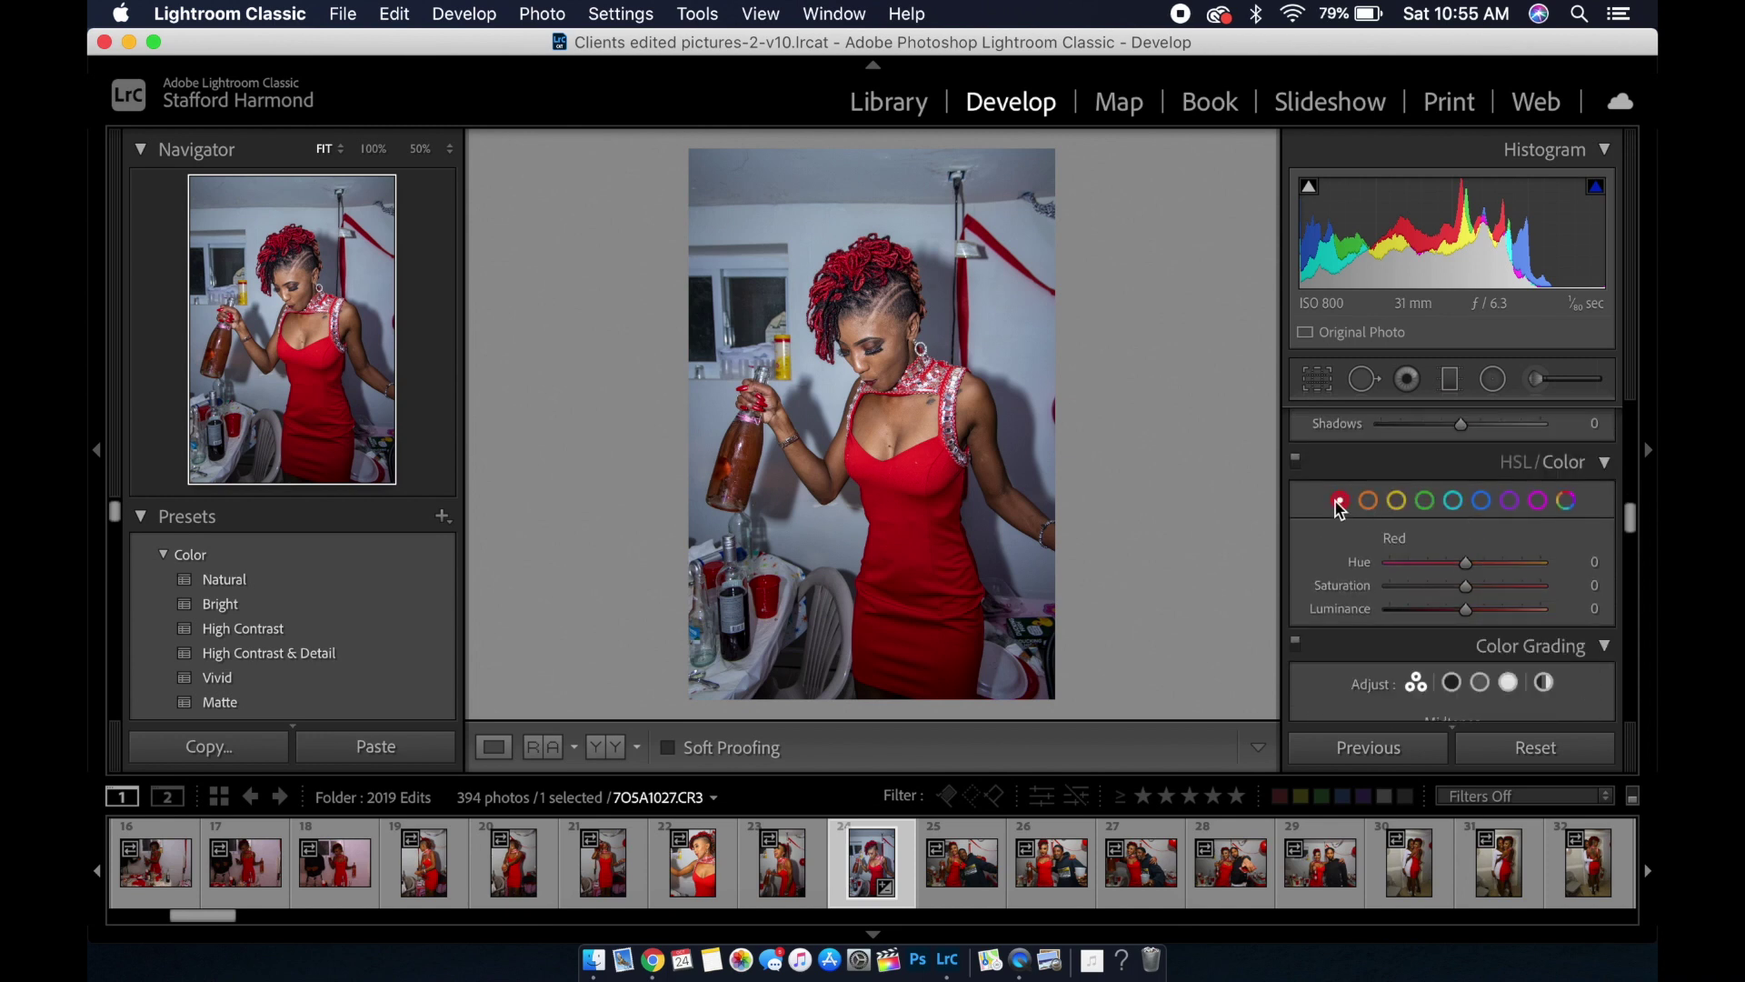
pyautogui.scroll(-3, 1478, 576)
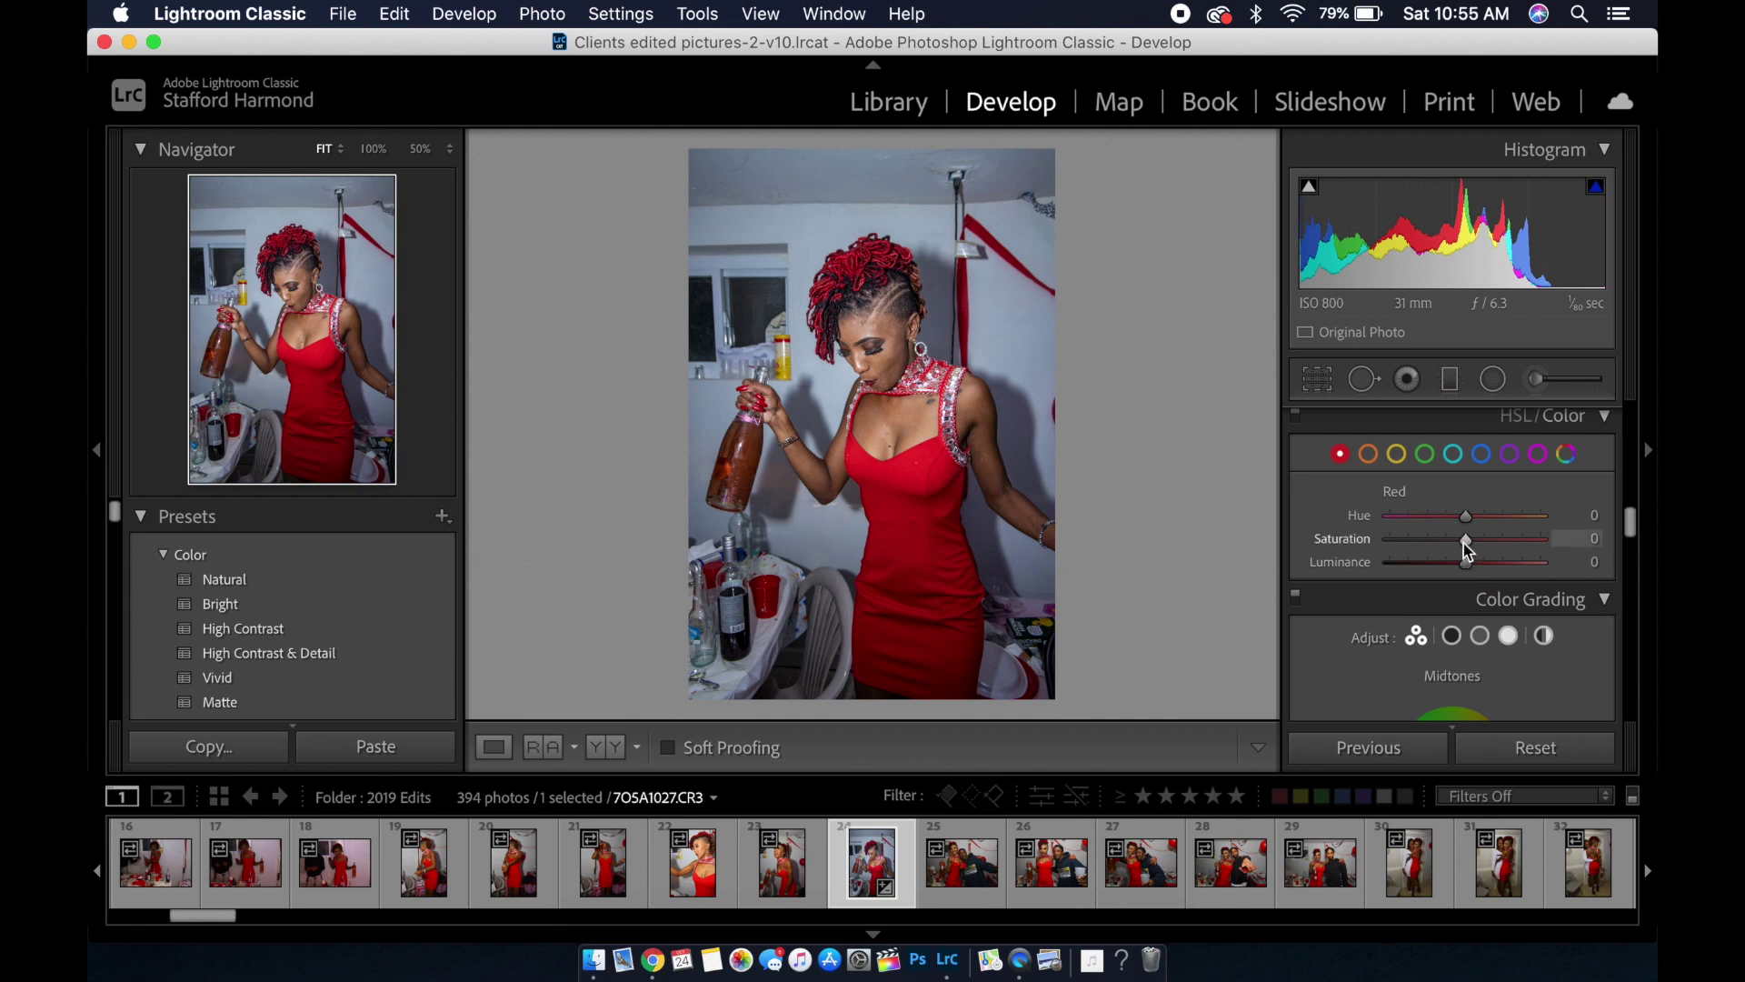
pyautogui.moveTo(1465, 543)
pyautogui.mouseDown()
pyautogui.moveTo(1428, 548)
pyautogui.moveTo(1492, 565)
pyautogui.moveTo(1454, 572)
pyautogui.mouseUp()
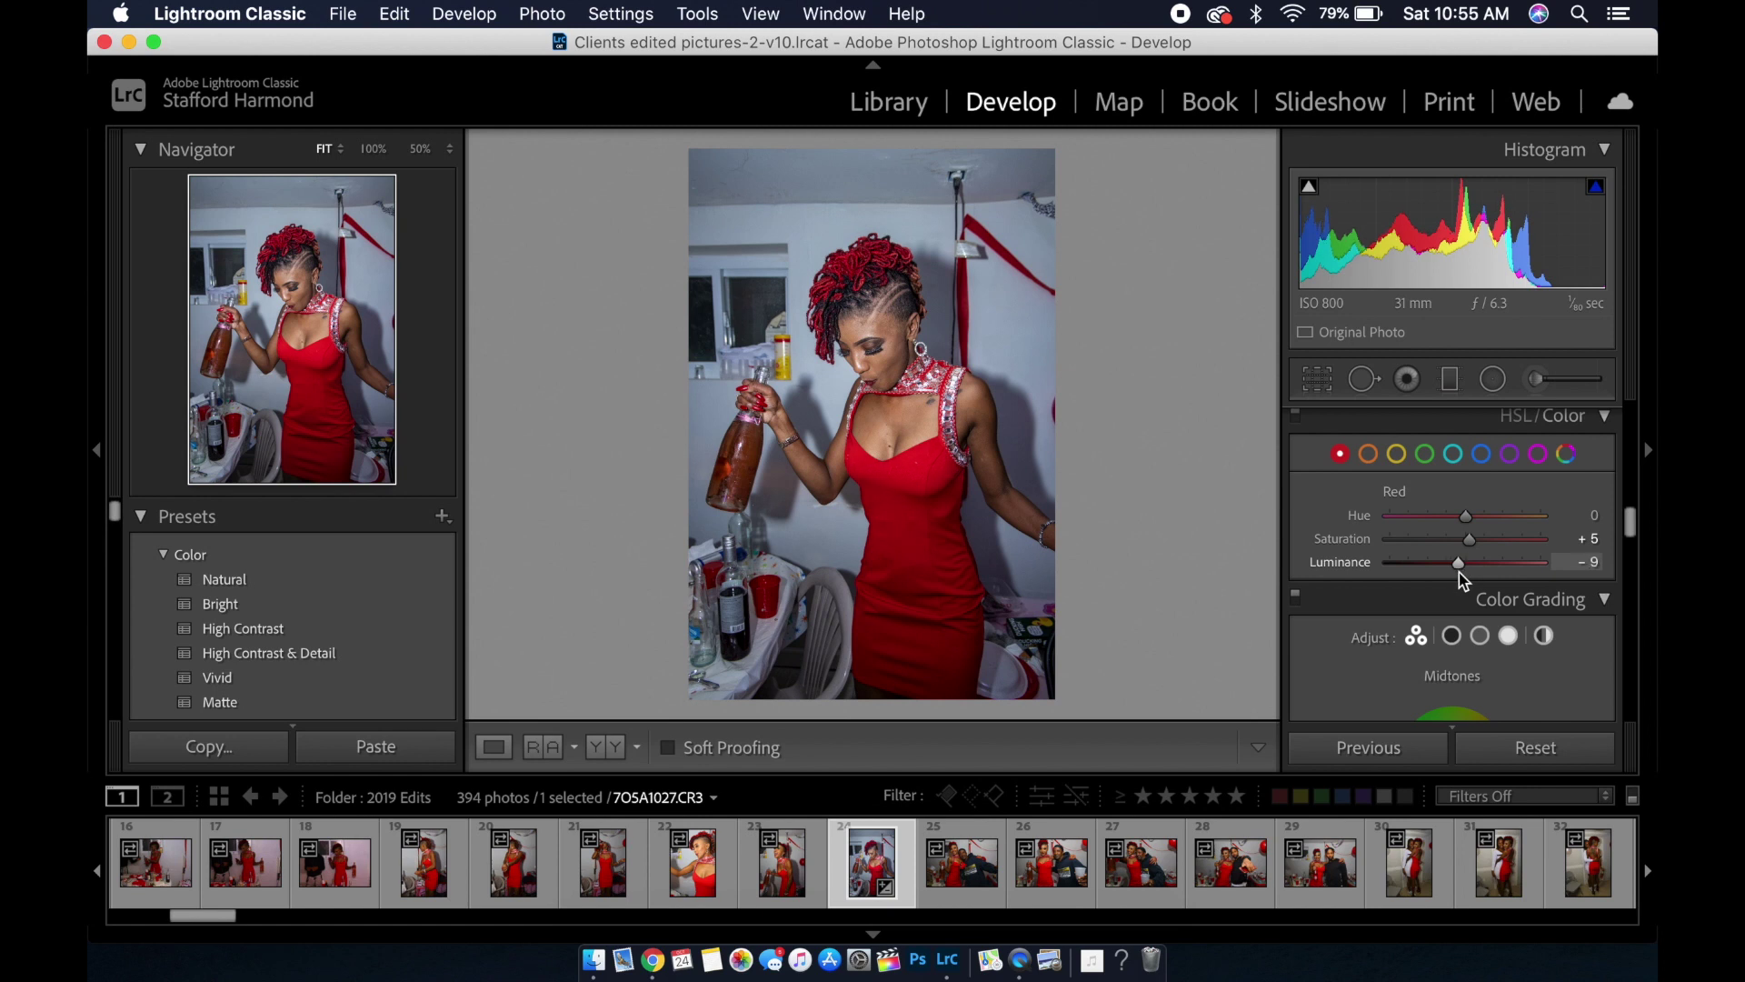
# Raise sharpening Masking to 60 and set Luminance noise reduction to 20
pyautogui.scroll(-3, 1454, 570)
pyautogui.scroll(-3, 1457, 579)
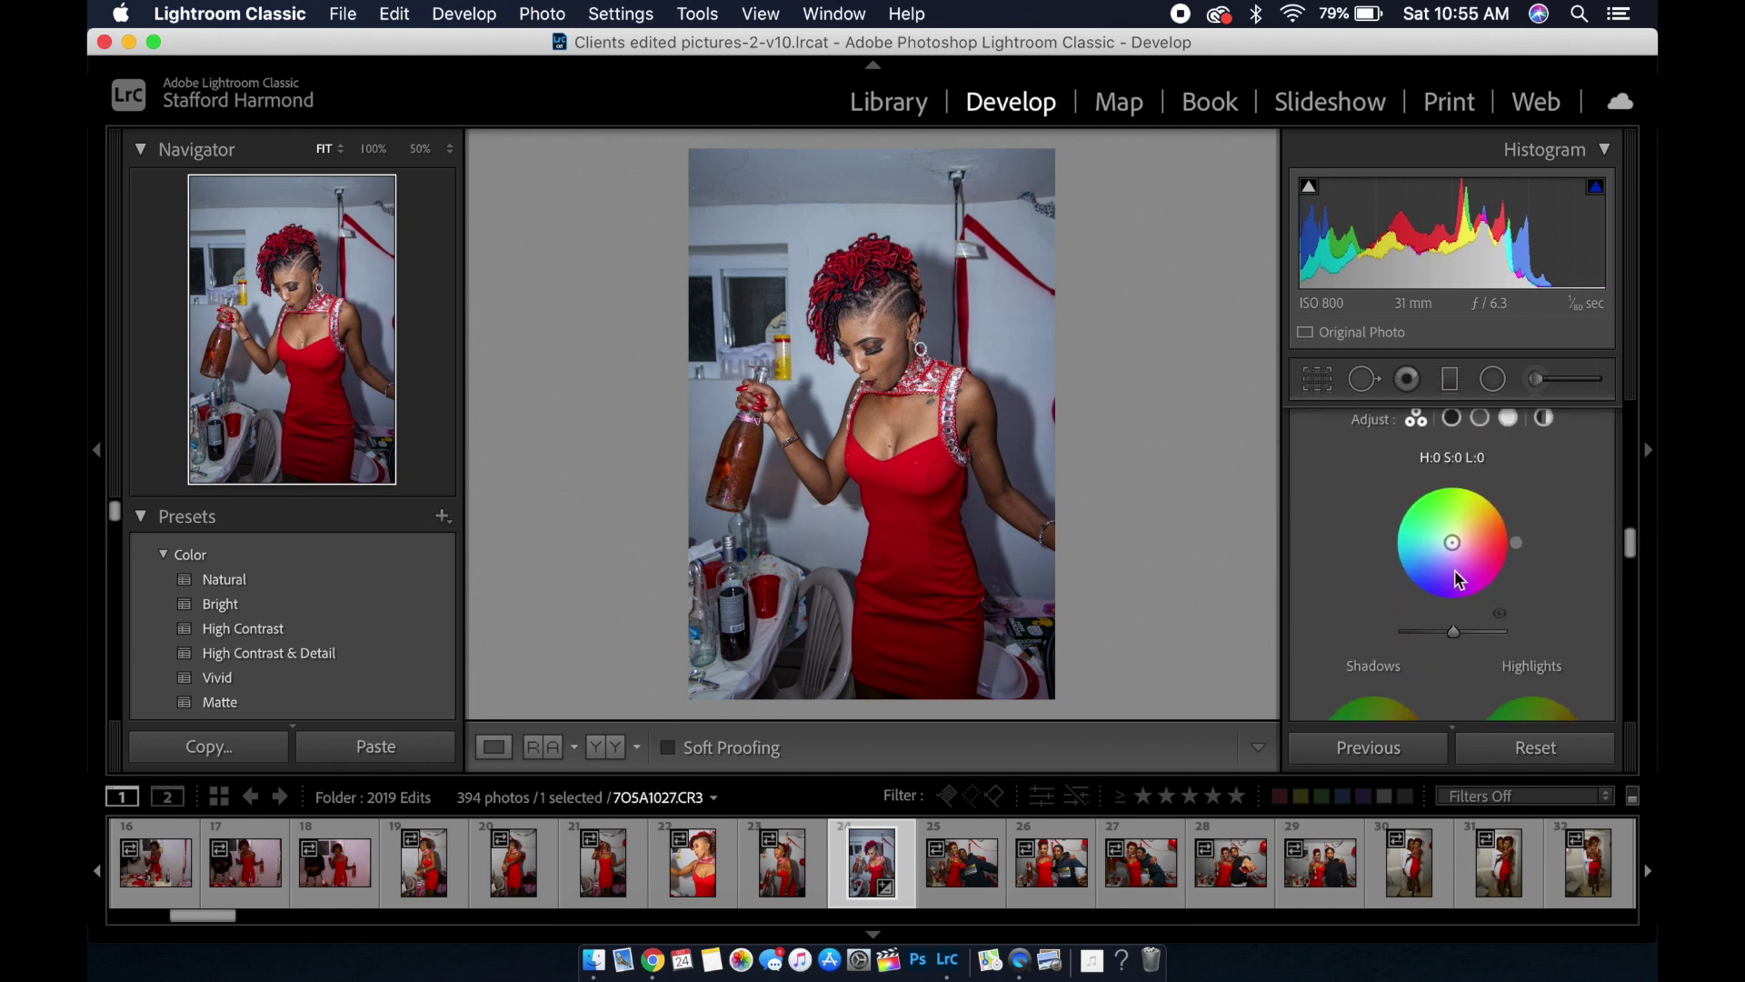
pyautogui.scroll(2, 1457, 579)
pyautogui.scroll(-3, 1454, 579)
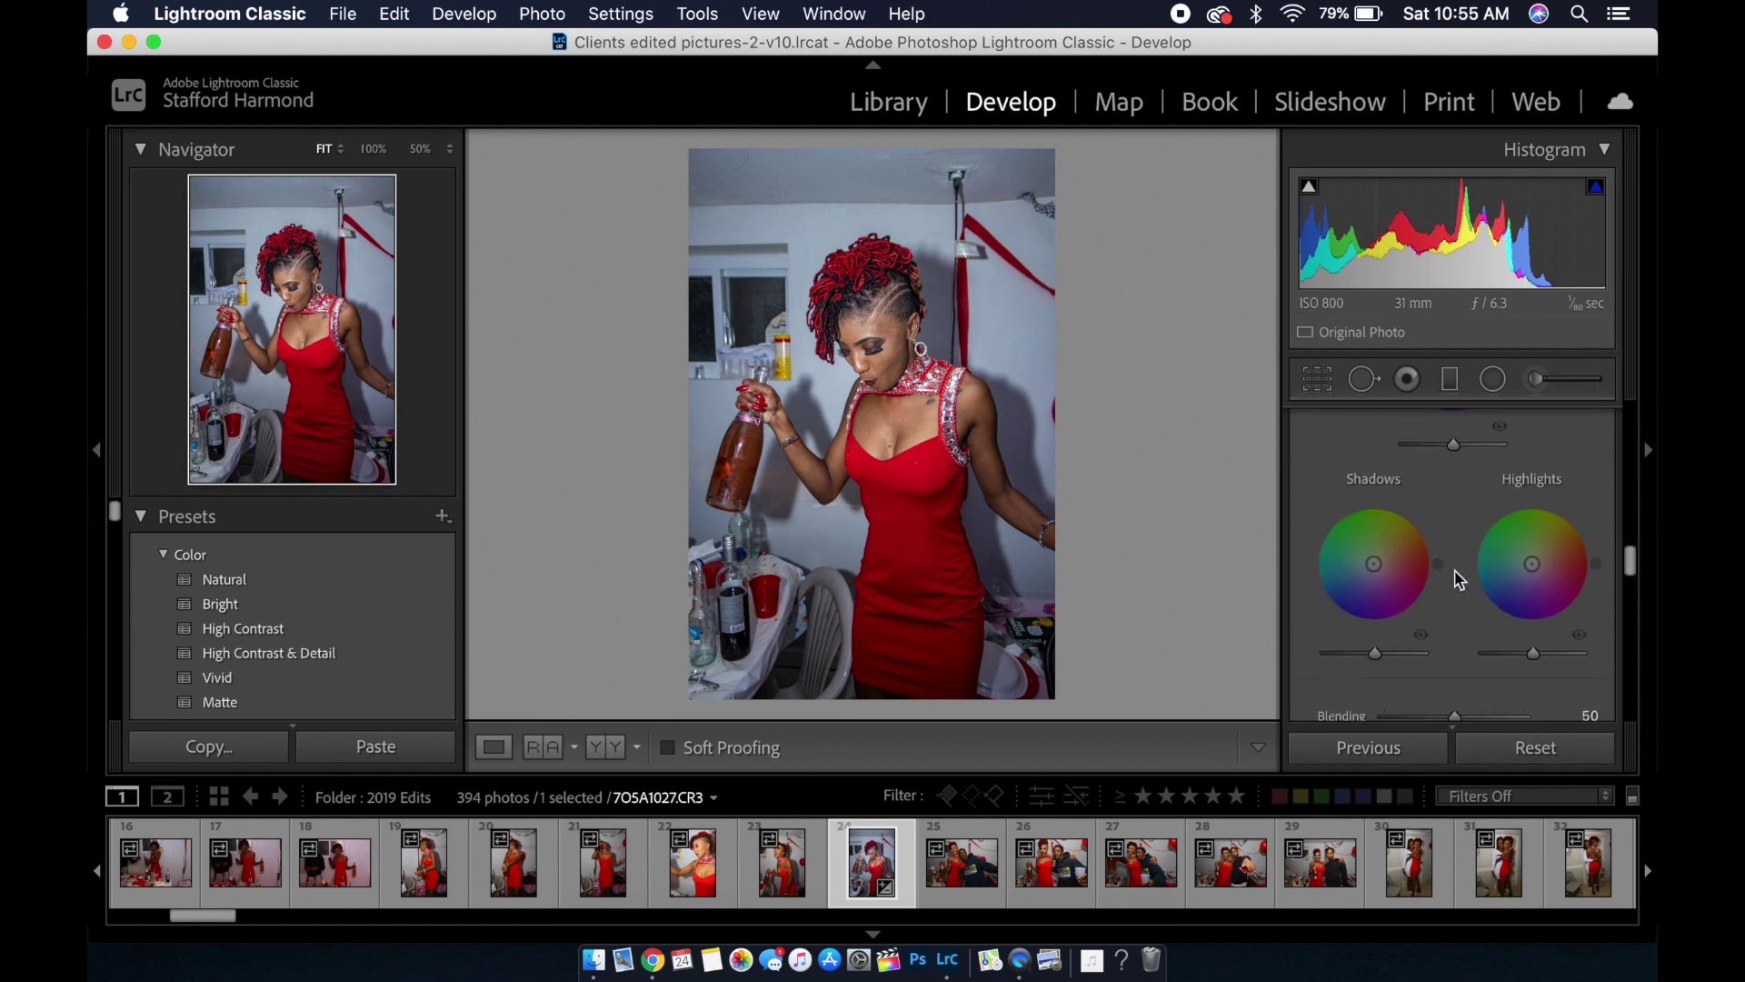
pyautogui.scroll(-3, 1454, 579)
pyautogui.scroll(-2, 1456, 578)
pyautogui.scroll(-2, 1458, 578)
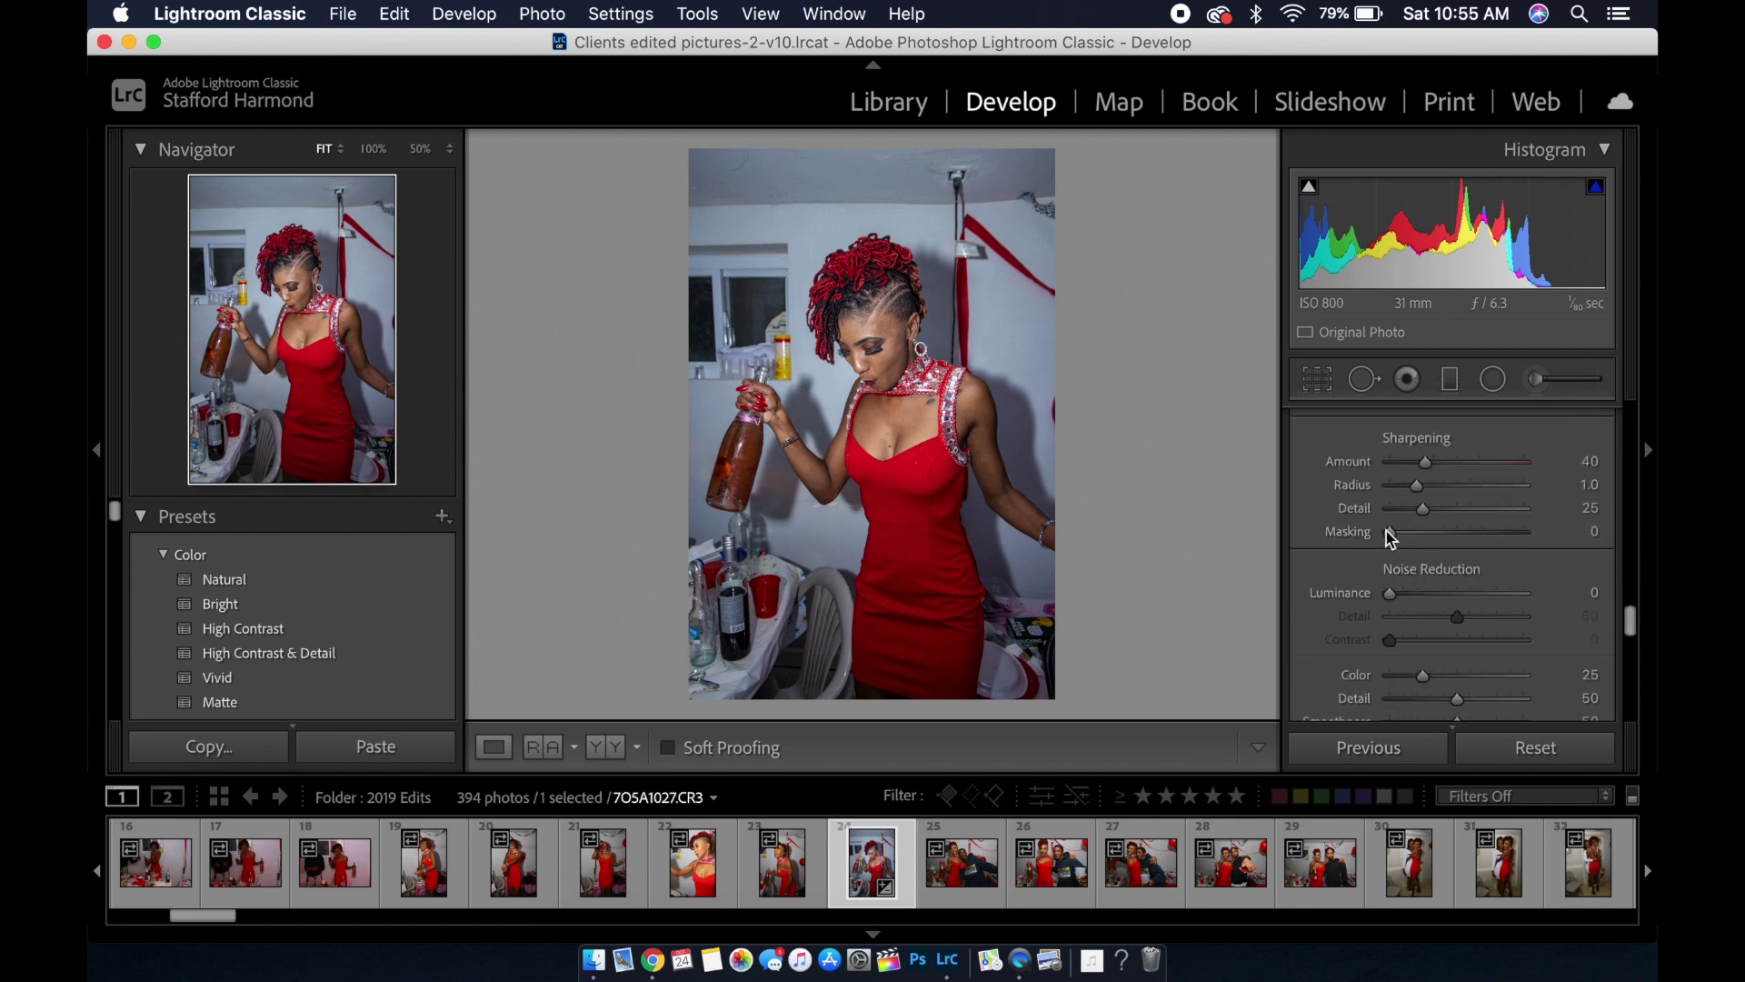
pyautogui.moveTo(1388, 532); pyautogui.dragTo(1452, 555)
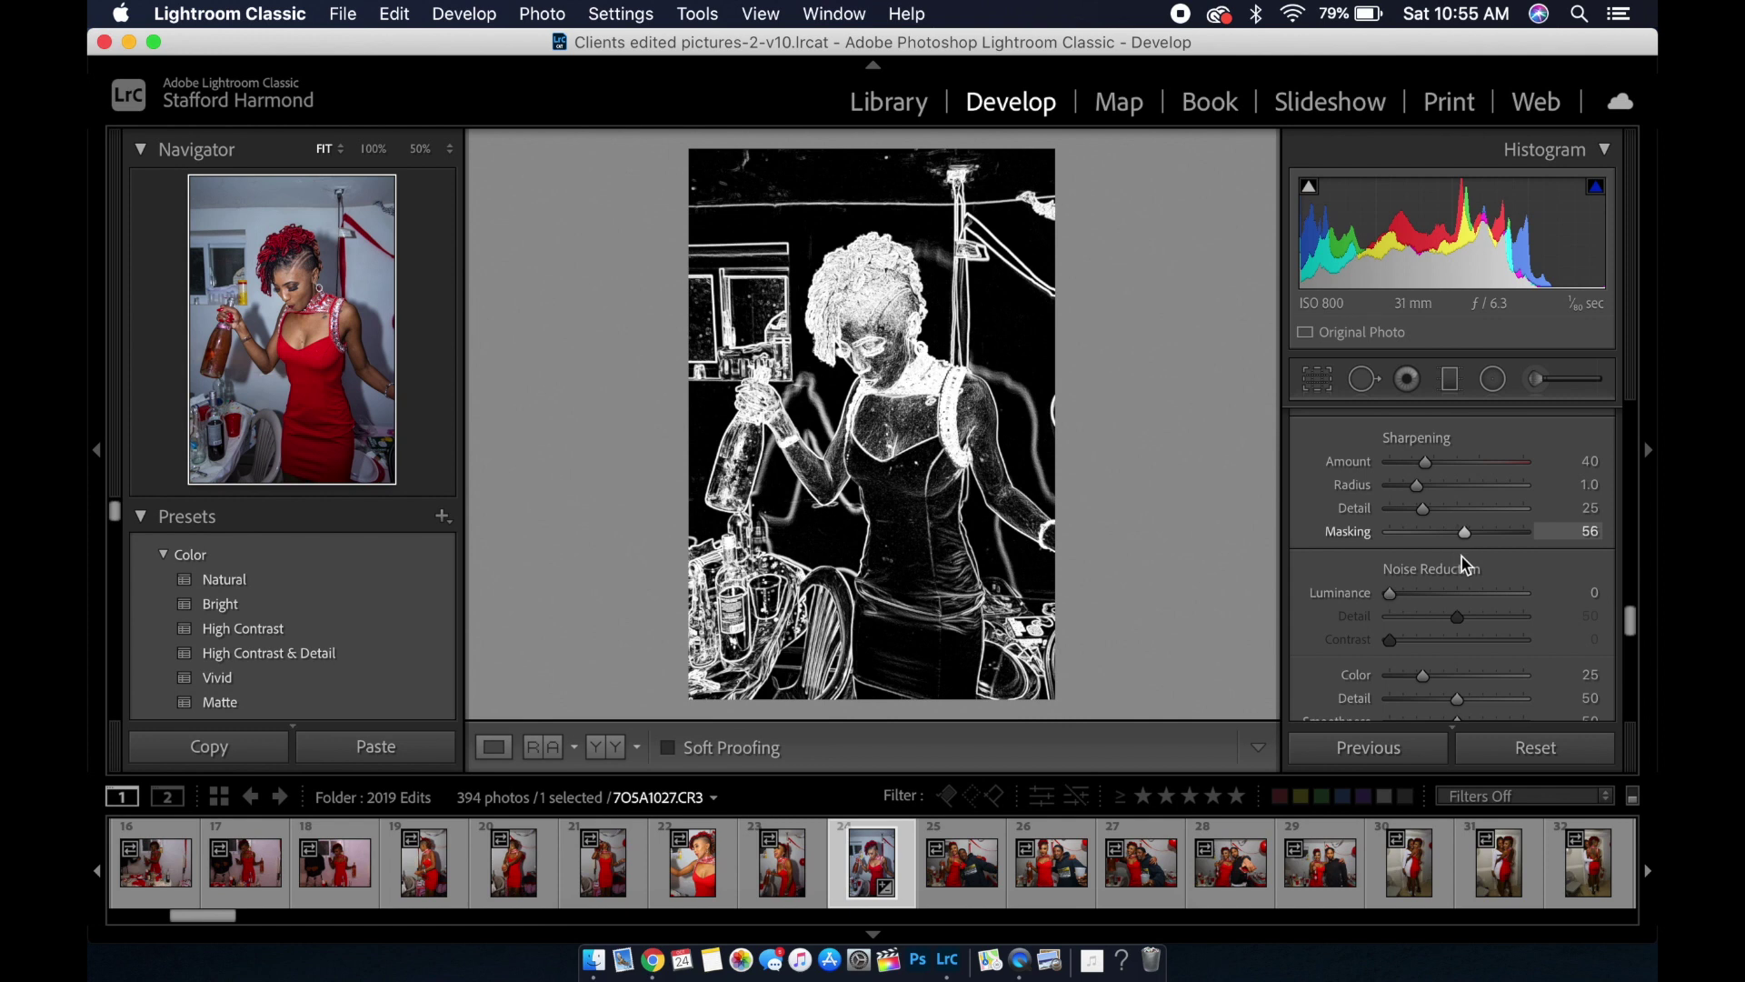
pyautogui.moveTo(1462, 556); pyautogui.dragTo(1468, 565)
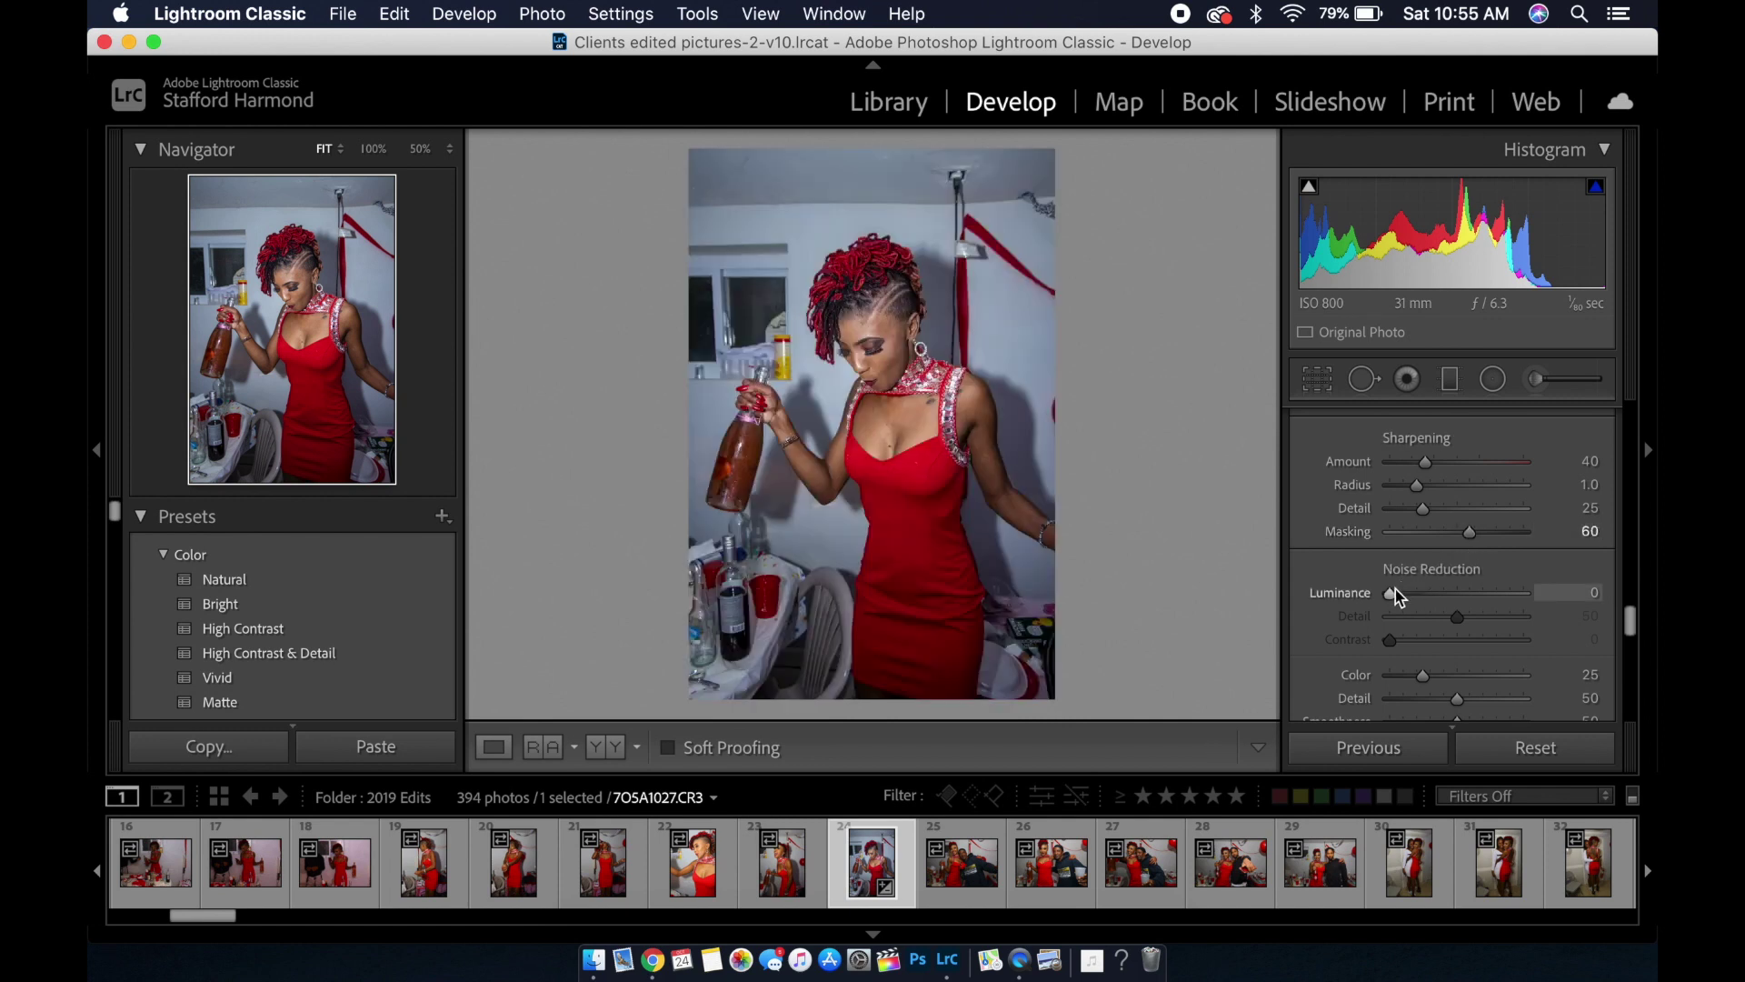
pyautogui.click(1592, 592)
pyautogui.write('20')
pyautogui.press('Return')
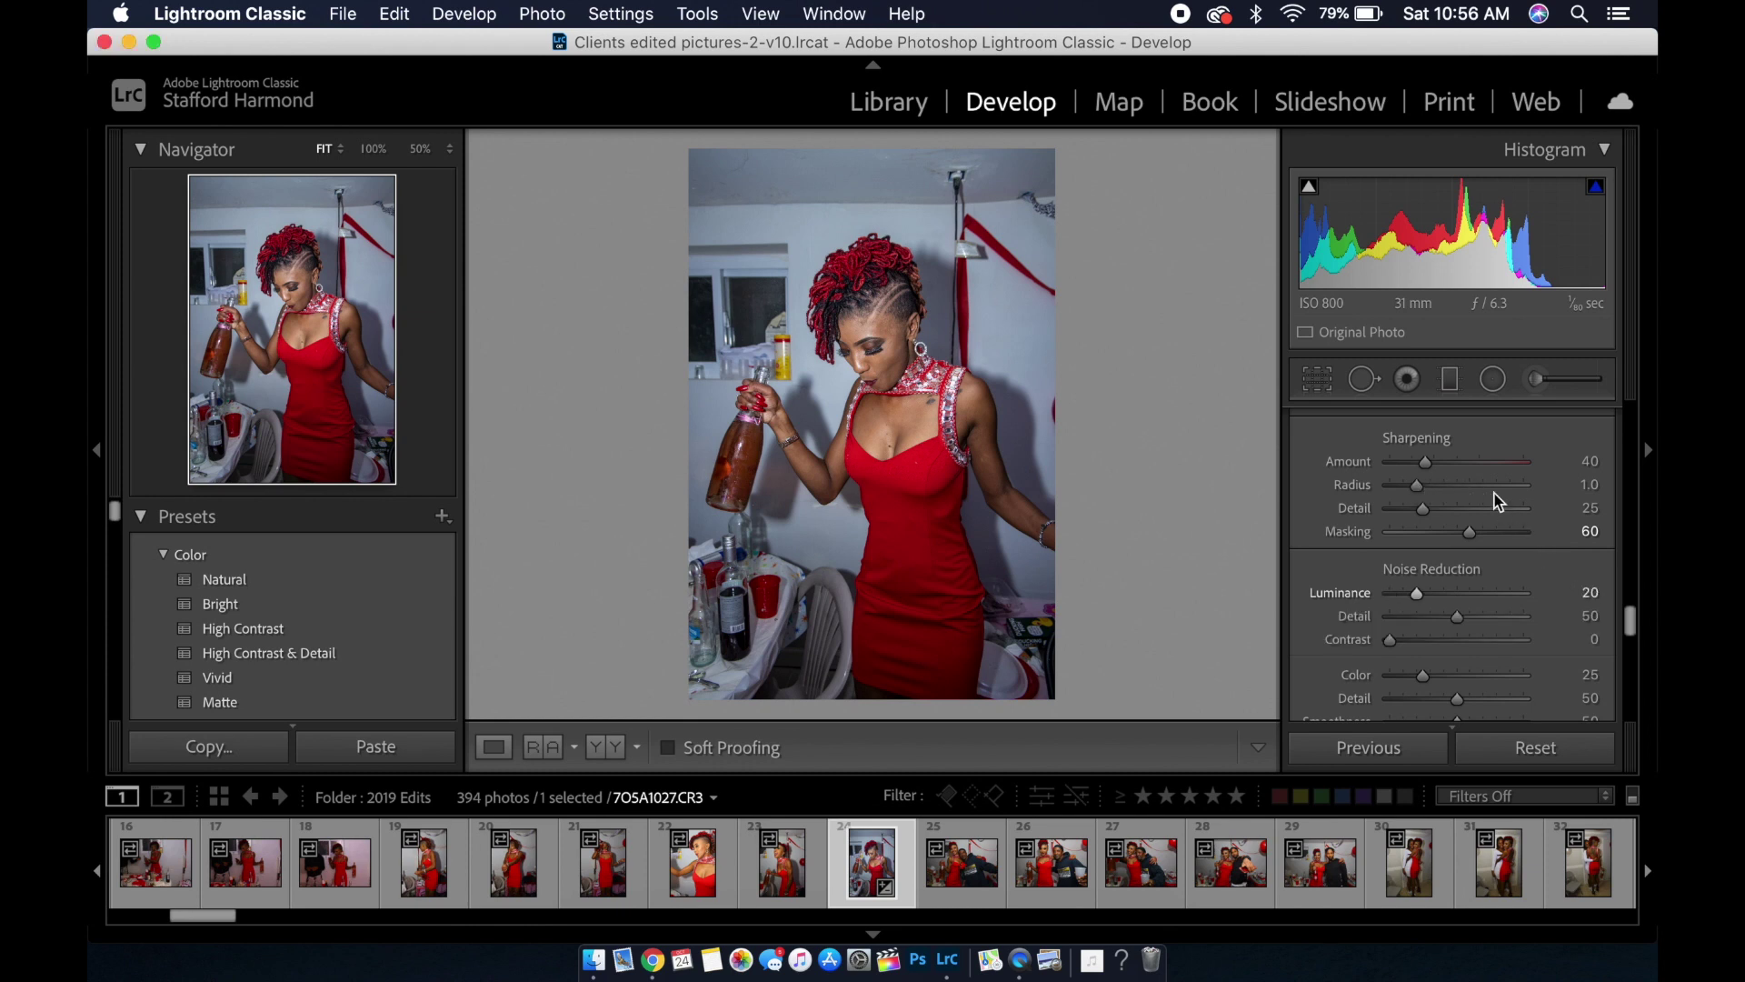
# Raise sharpening Detail to 50 while previewing the detail mask
pyautogui.keyDown('alt'); pyautogui.click(1423, 514); pyautogui.keyUp('alt')
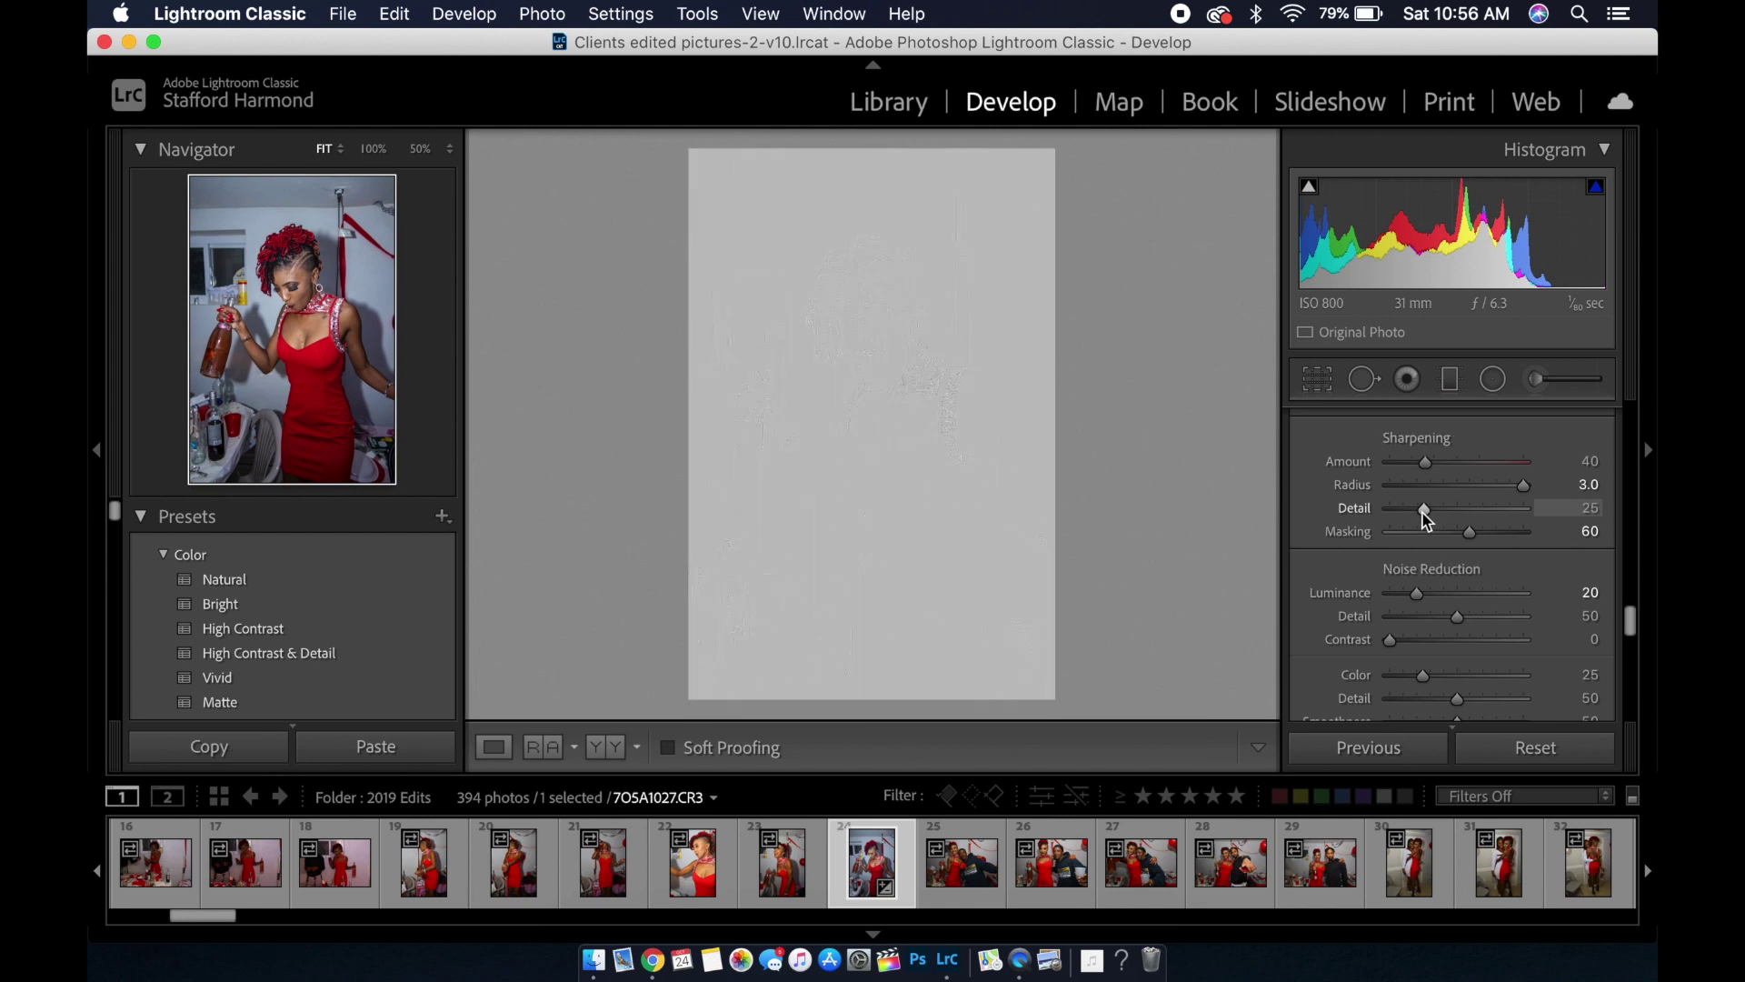
pyautogui.moveTo(1422, 513); pyautogui.dragTo(1460, 517)
pyautogui.moveTo(1459, 516); pyautogui.dragTo(1460, 516)
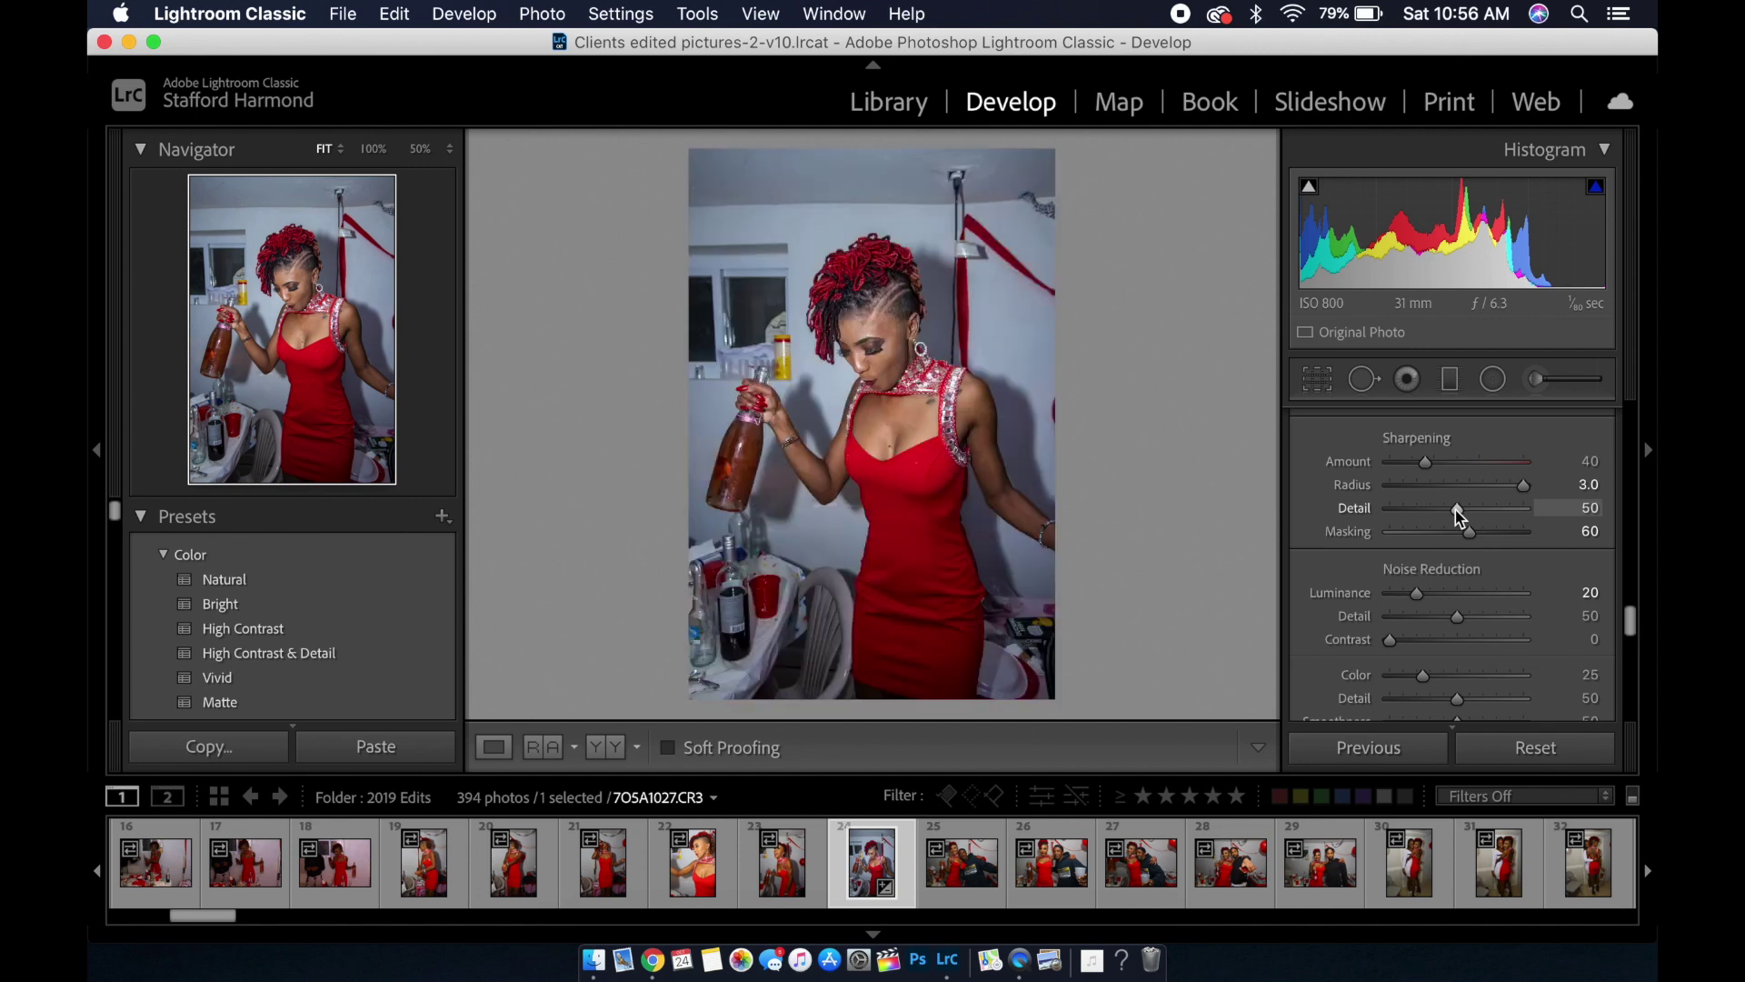
pyautogui.keyDown('alt'); pyautogui.click(1460, 516); pyautogui.keyUp('alt')
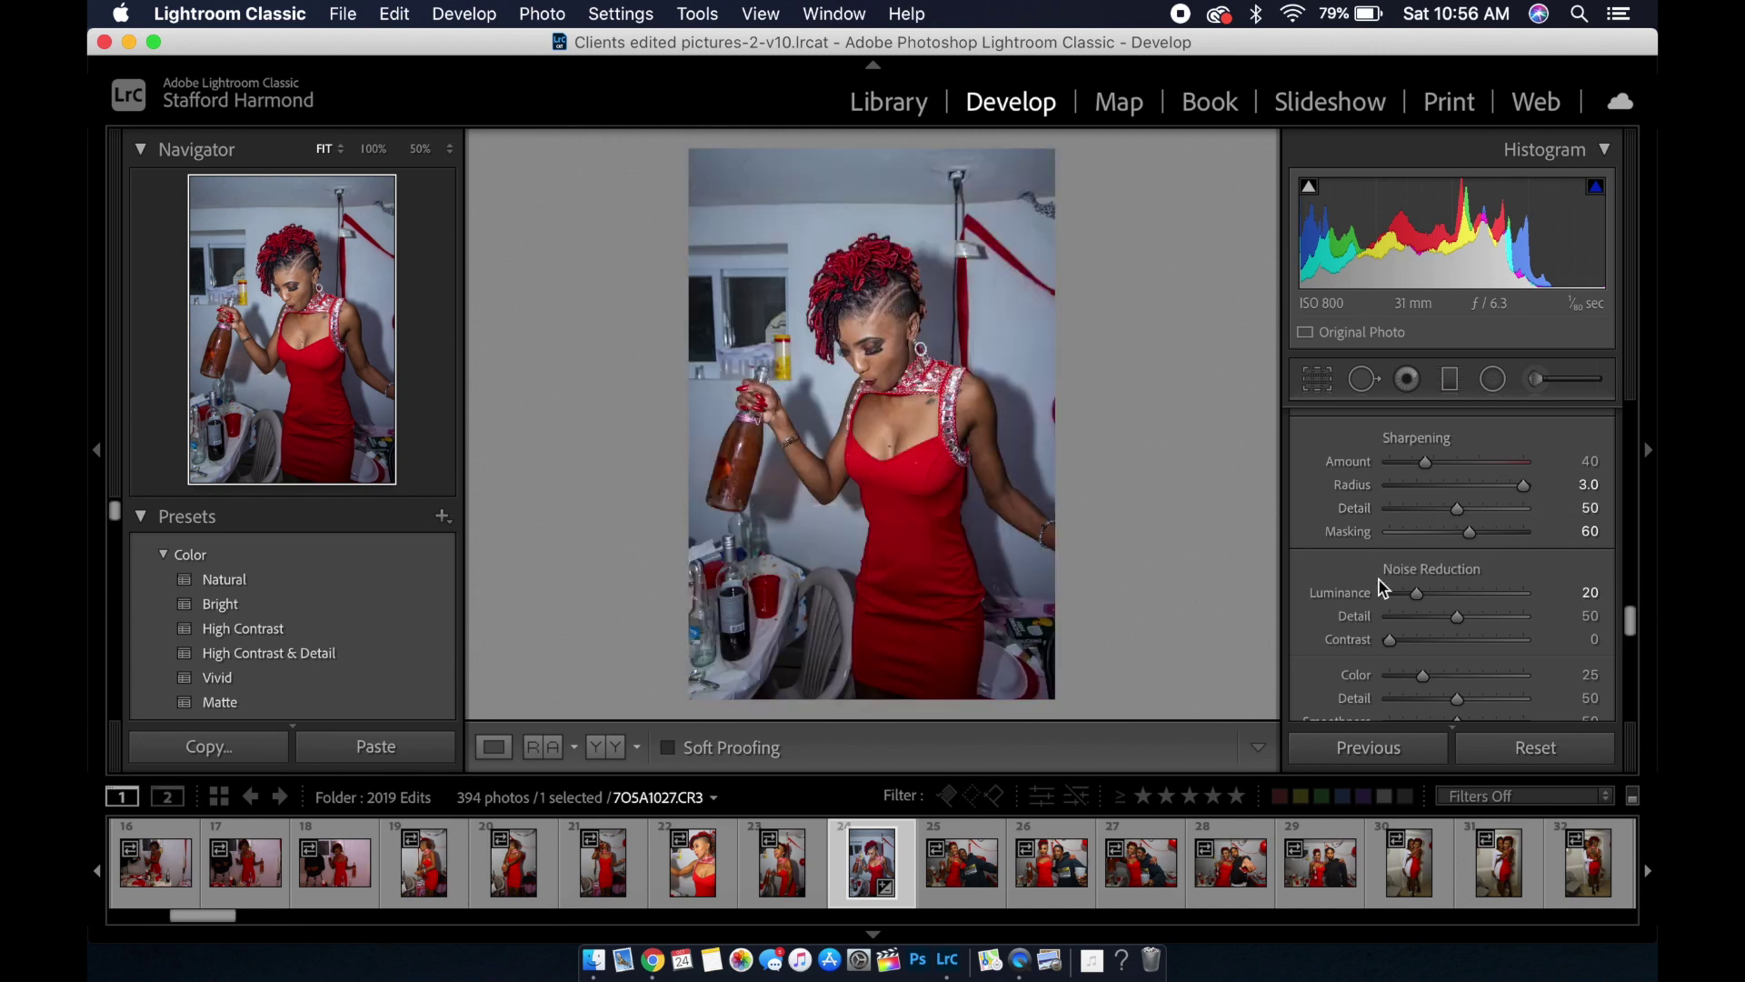
# Enable Remove Chromatic Aberration and Canon RF 24-105mm profile corrections, toggling the profile to compare
pyautogui.scroll(-1, 1386, 582)
pyautogui.scroll(-2, 1383, 586)
pyautogui.scroll(-1, 1383, 590)
pyautogui.scroll(-2, 1383, 600)
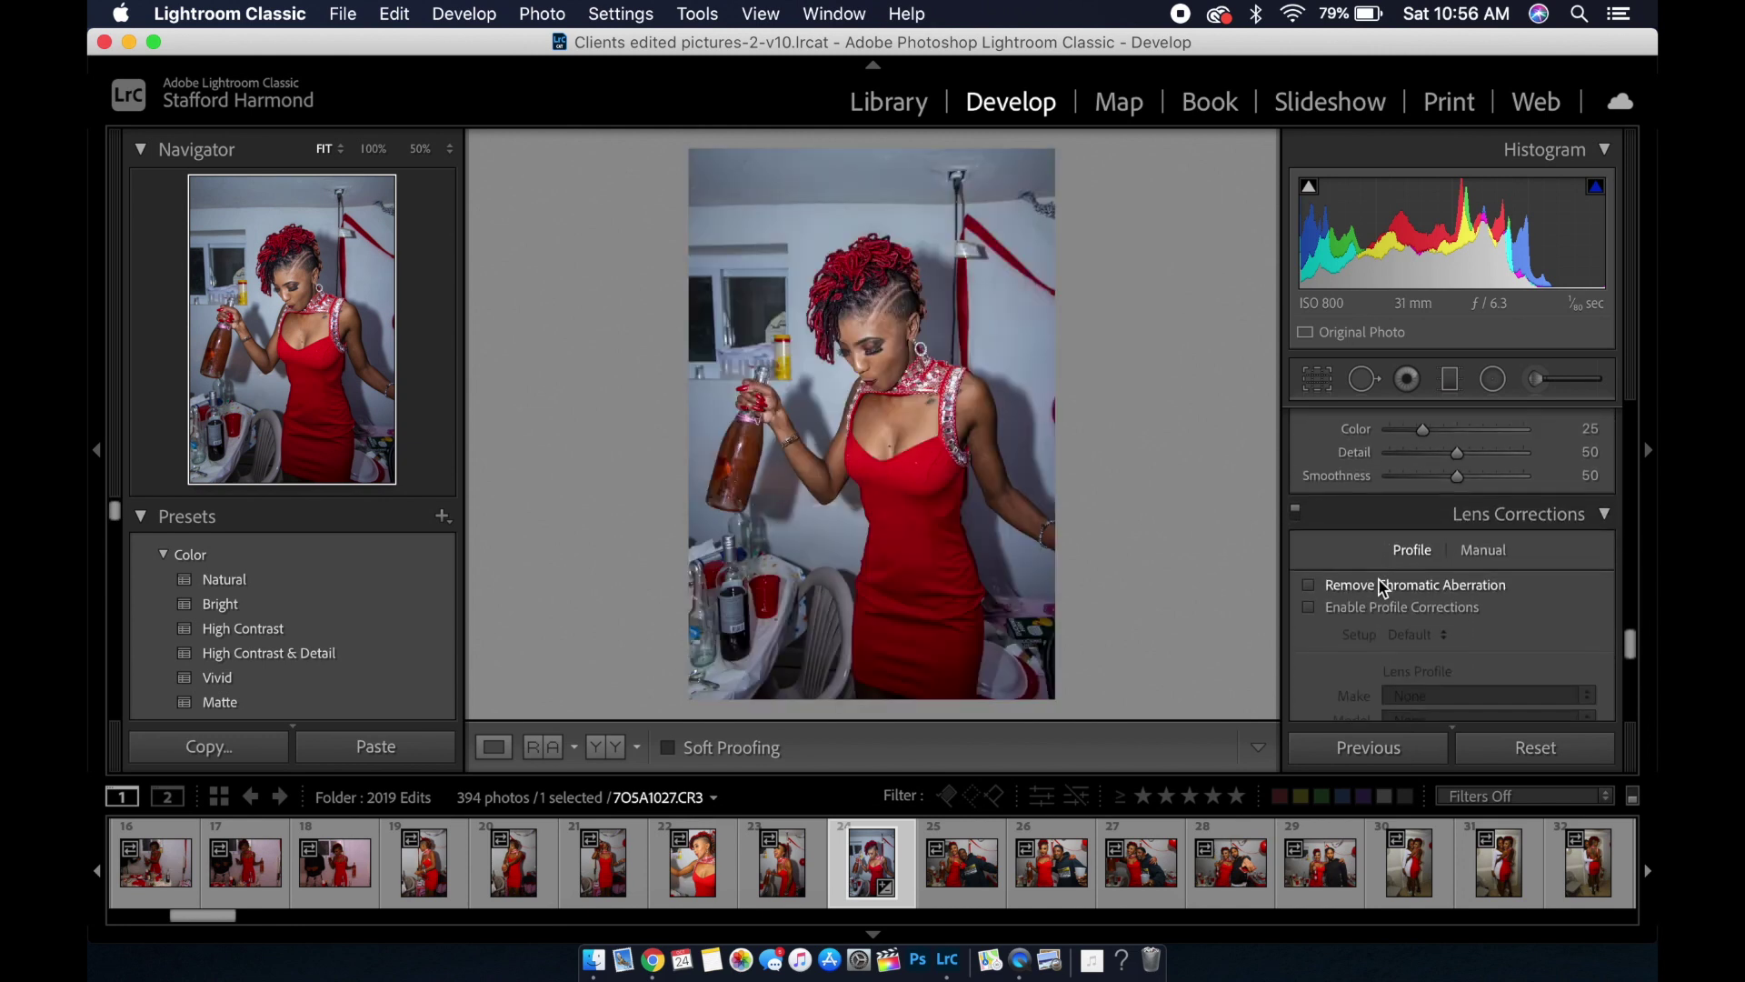
pyautogui.click(1393, 576)
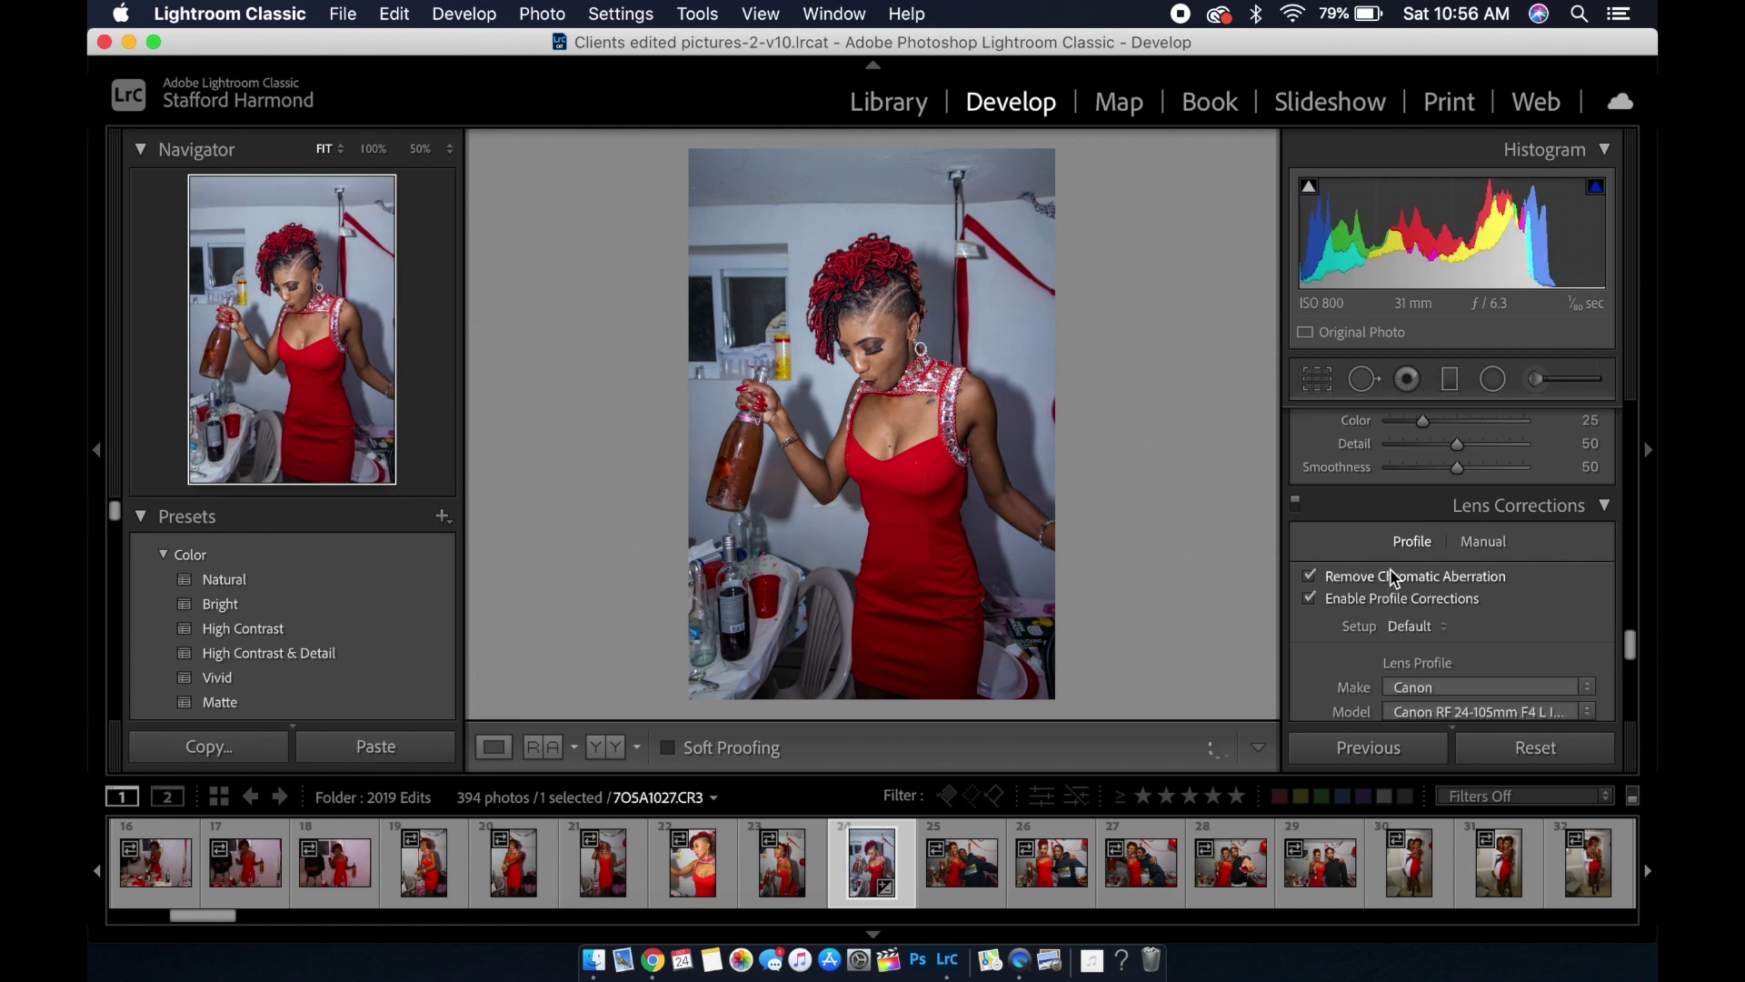
pyautogui.scroll(-1, 1429, 611)
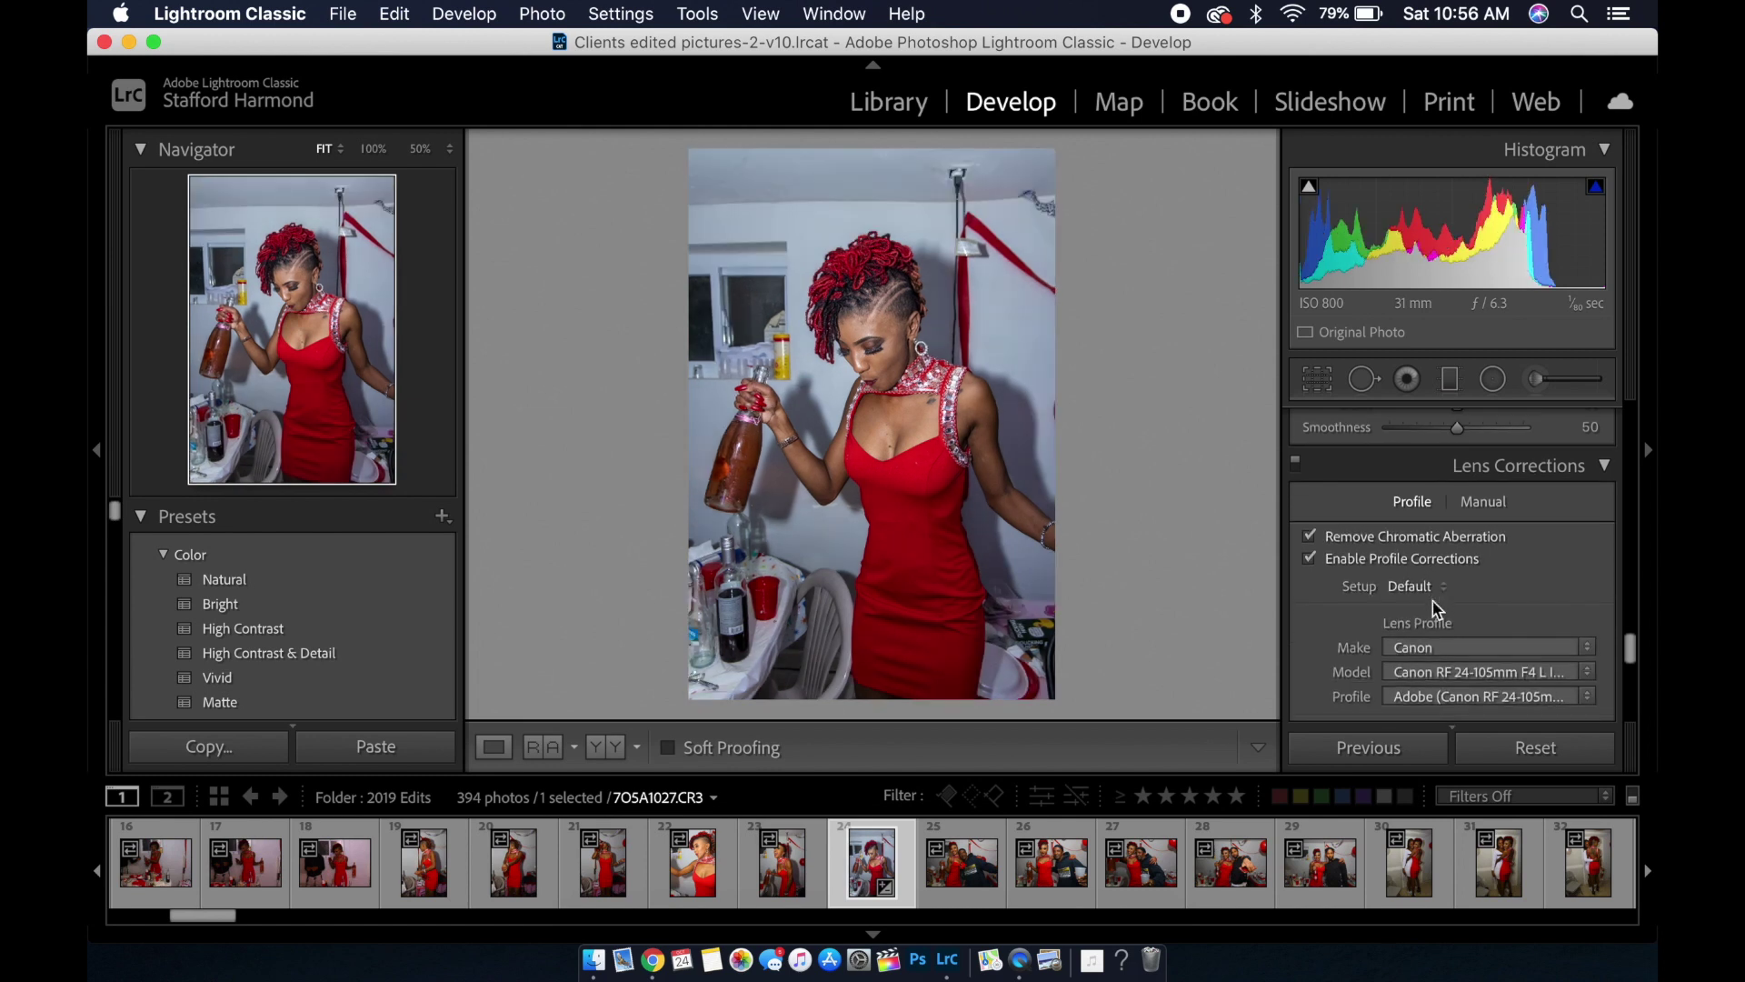
pyautogui.click(1398, 559)
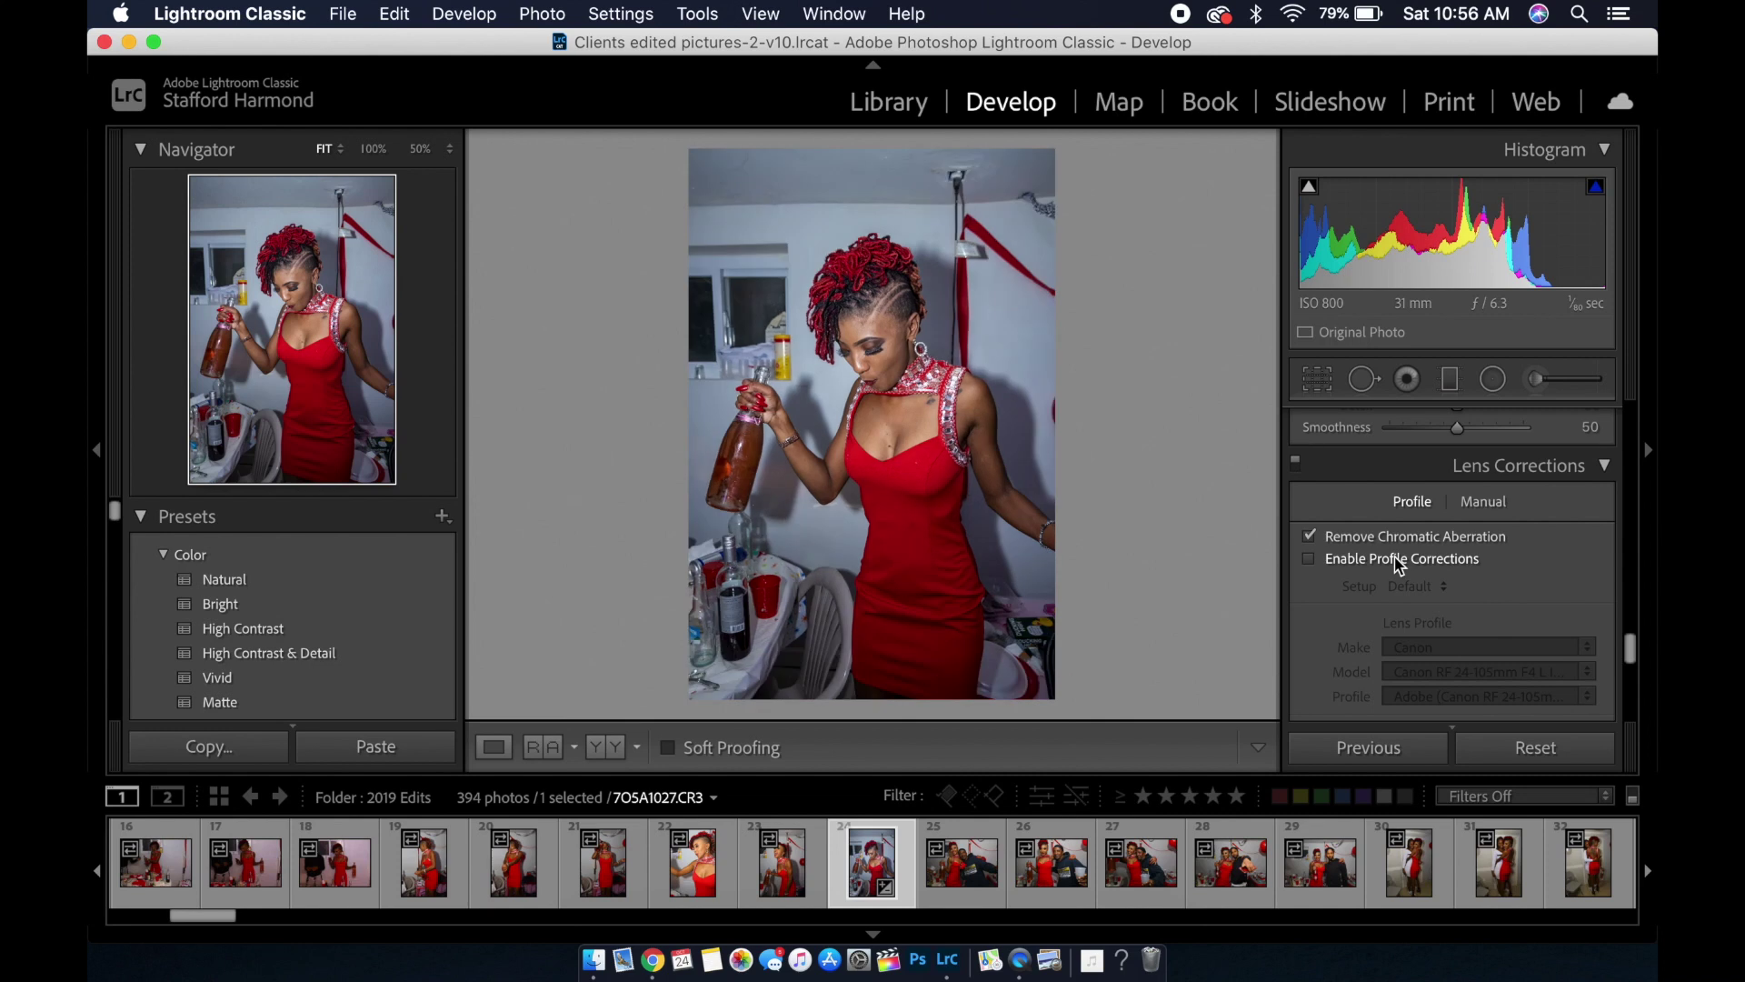
pyautogui.click(1398, 560)
pyautogui.scroll(-1, 1399, 563)
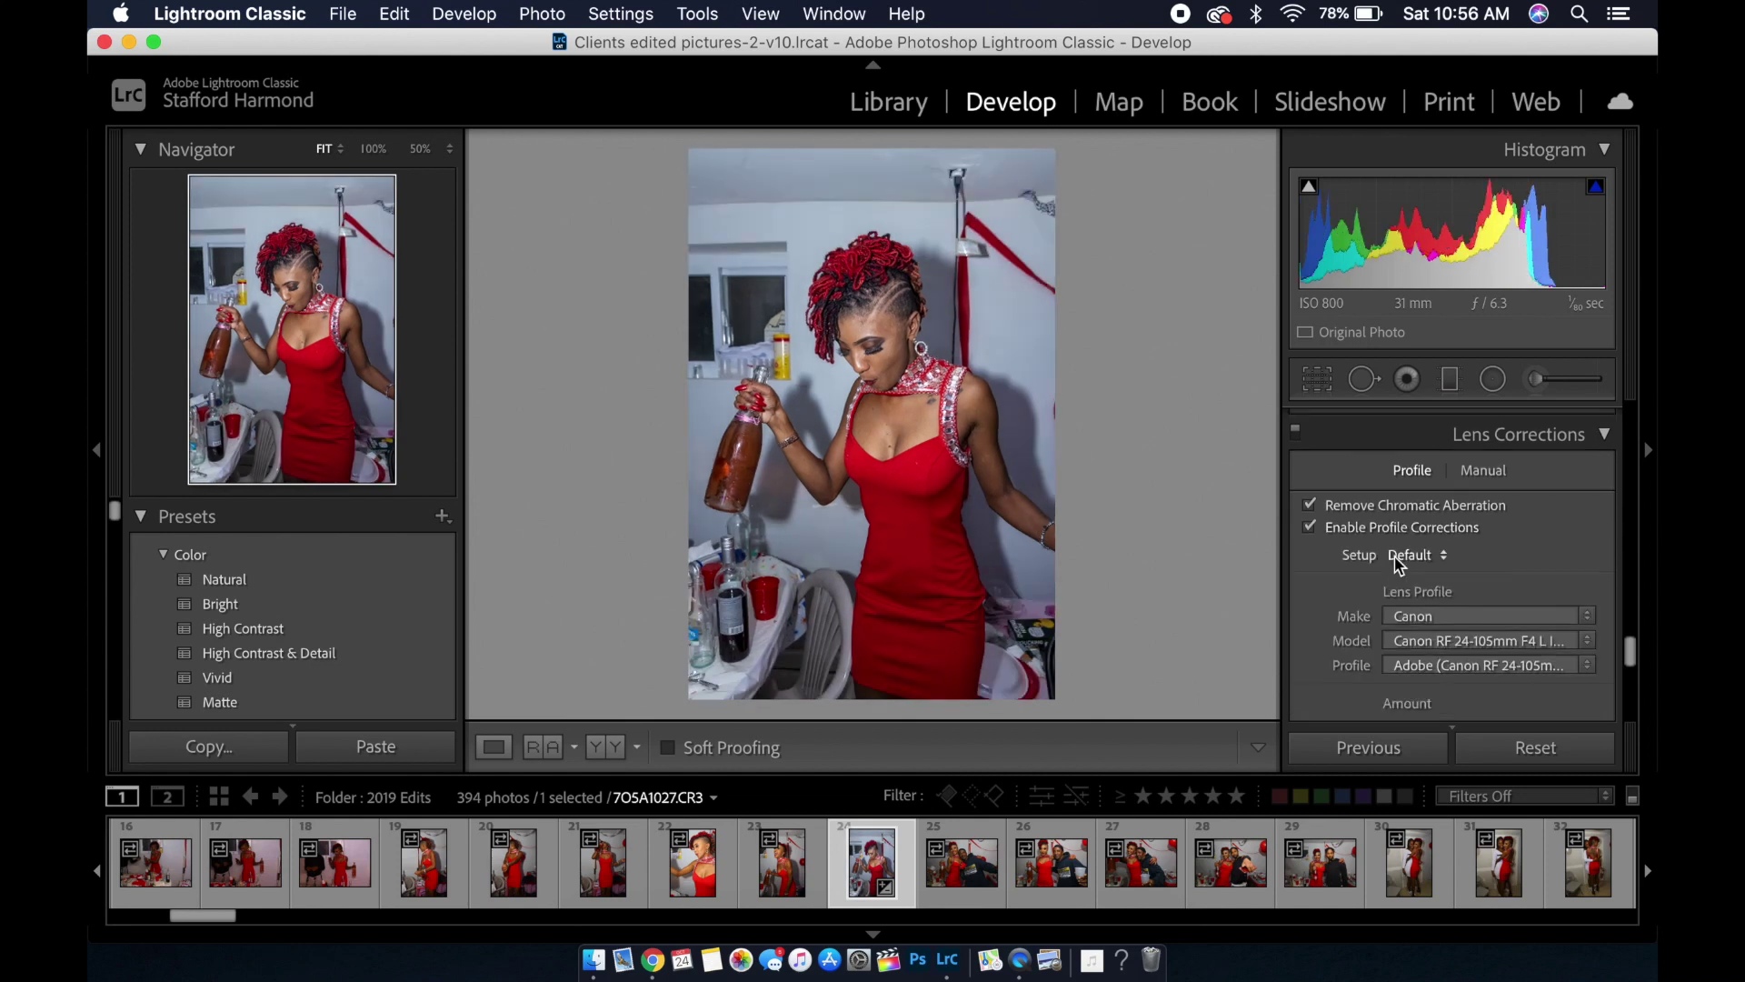
pyautogui.scroll(-4, 1399, 563)
pyautogui.scroll(5, 1398, 564)
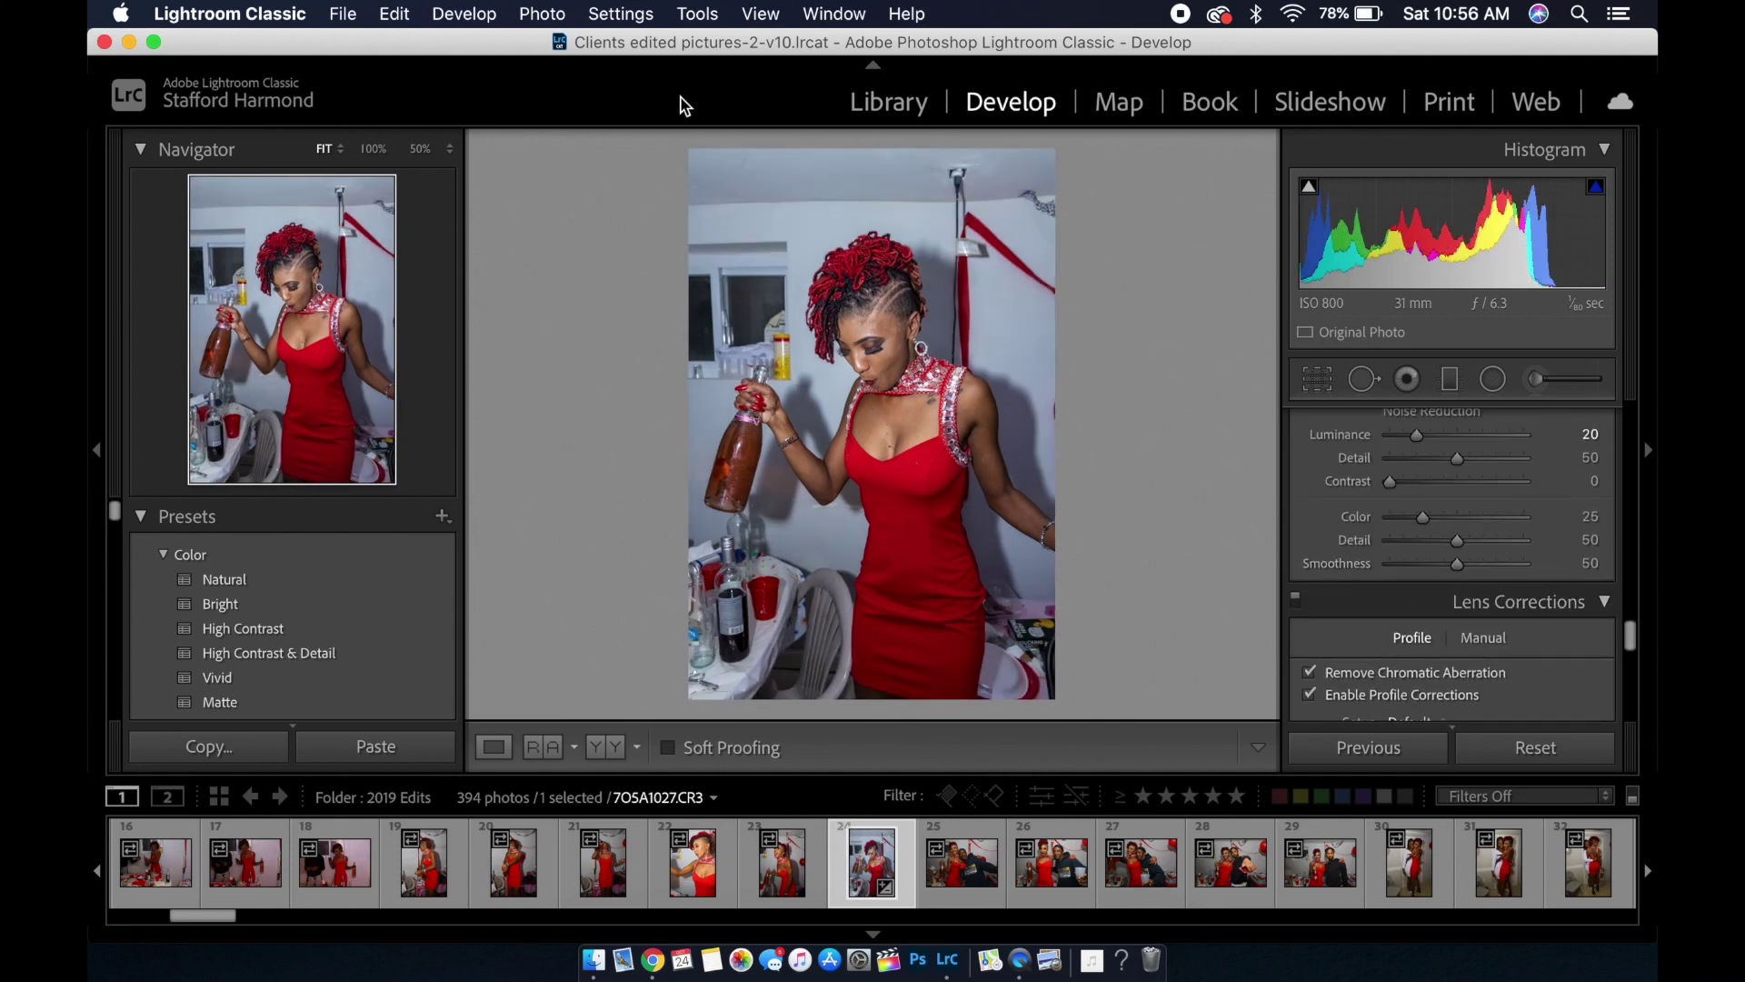
# Send 7O5A1027.CR3 to Photoshop with Cmd+E and enlarge the brush to 700
pyautogui.press('super+e')
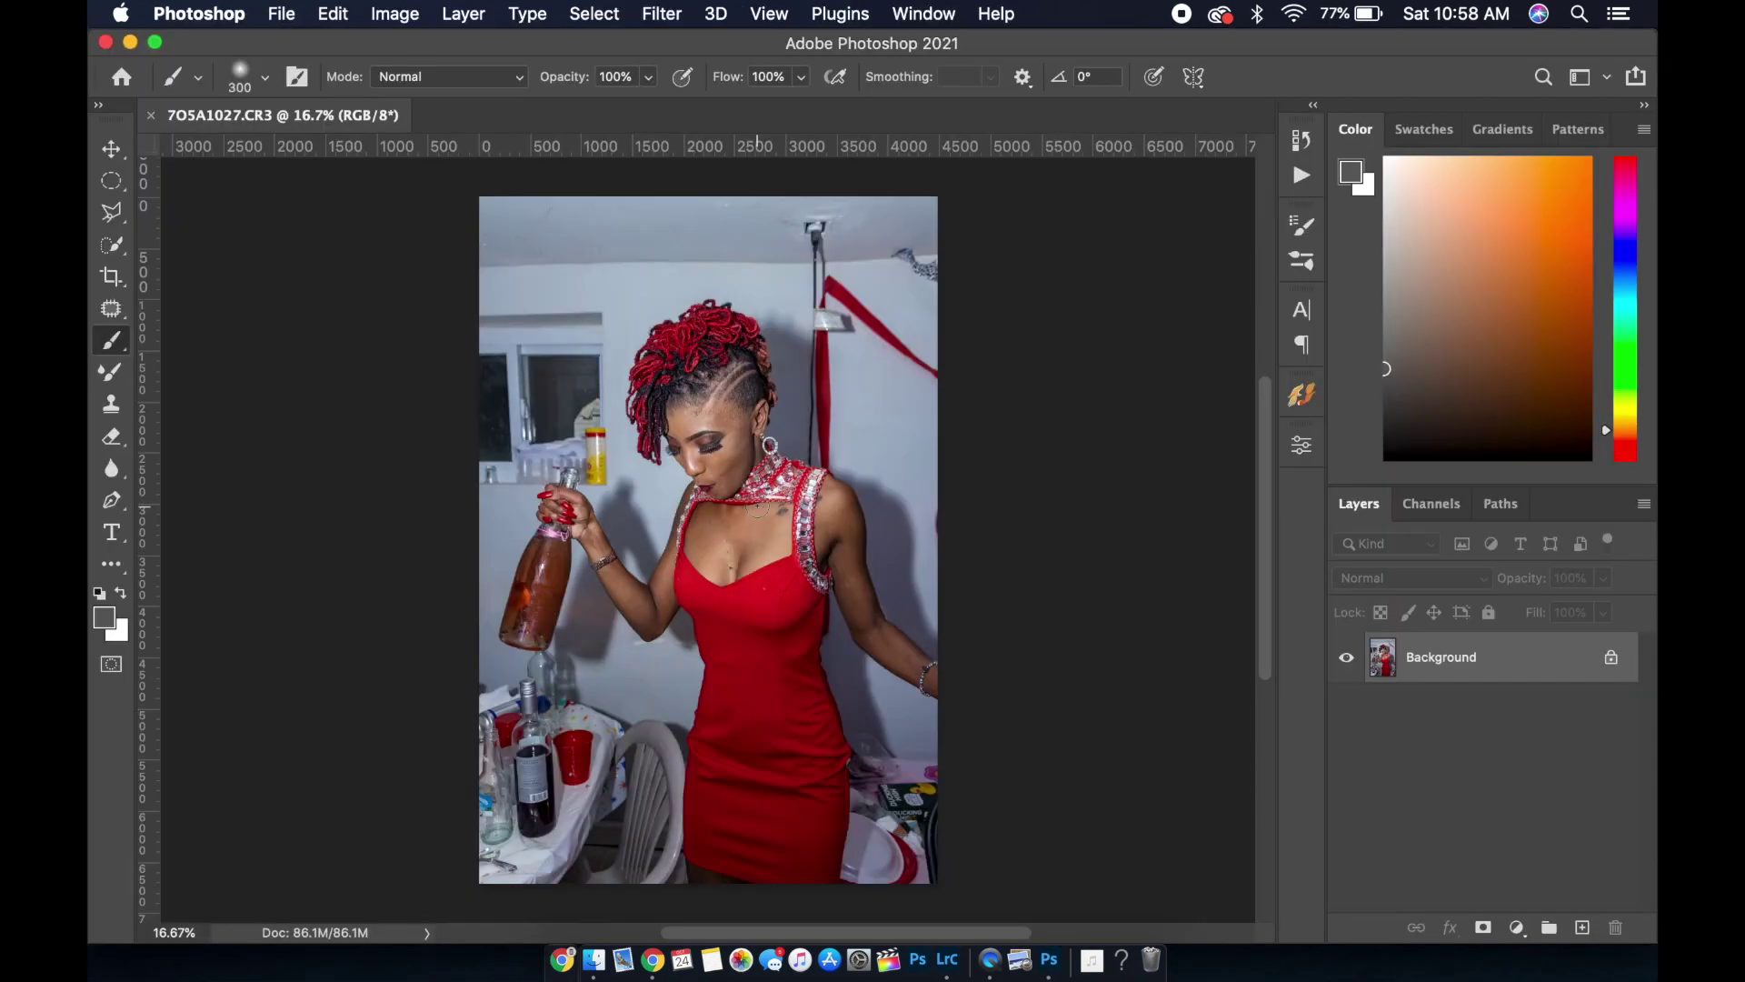
pyautogui.press(']')
pyautogui.press(']')
pyautogui.press(']')
# Play the FS action from Skin Retouching, then select the Texture copy layer in the FS group
pyautogui.click(1304, 175)
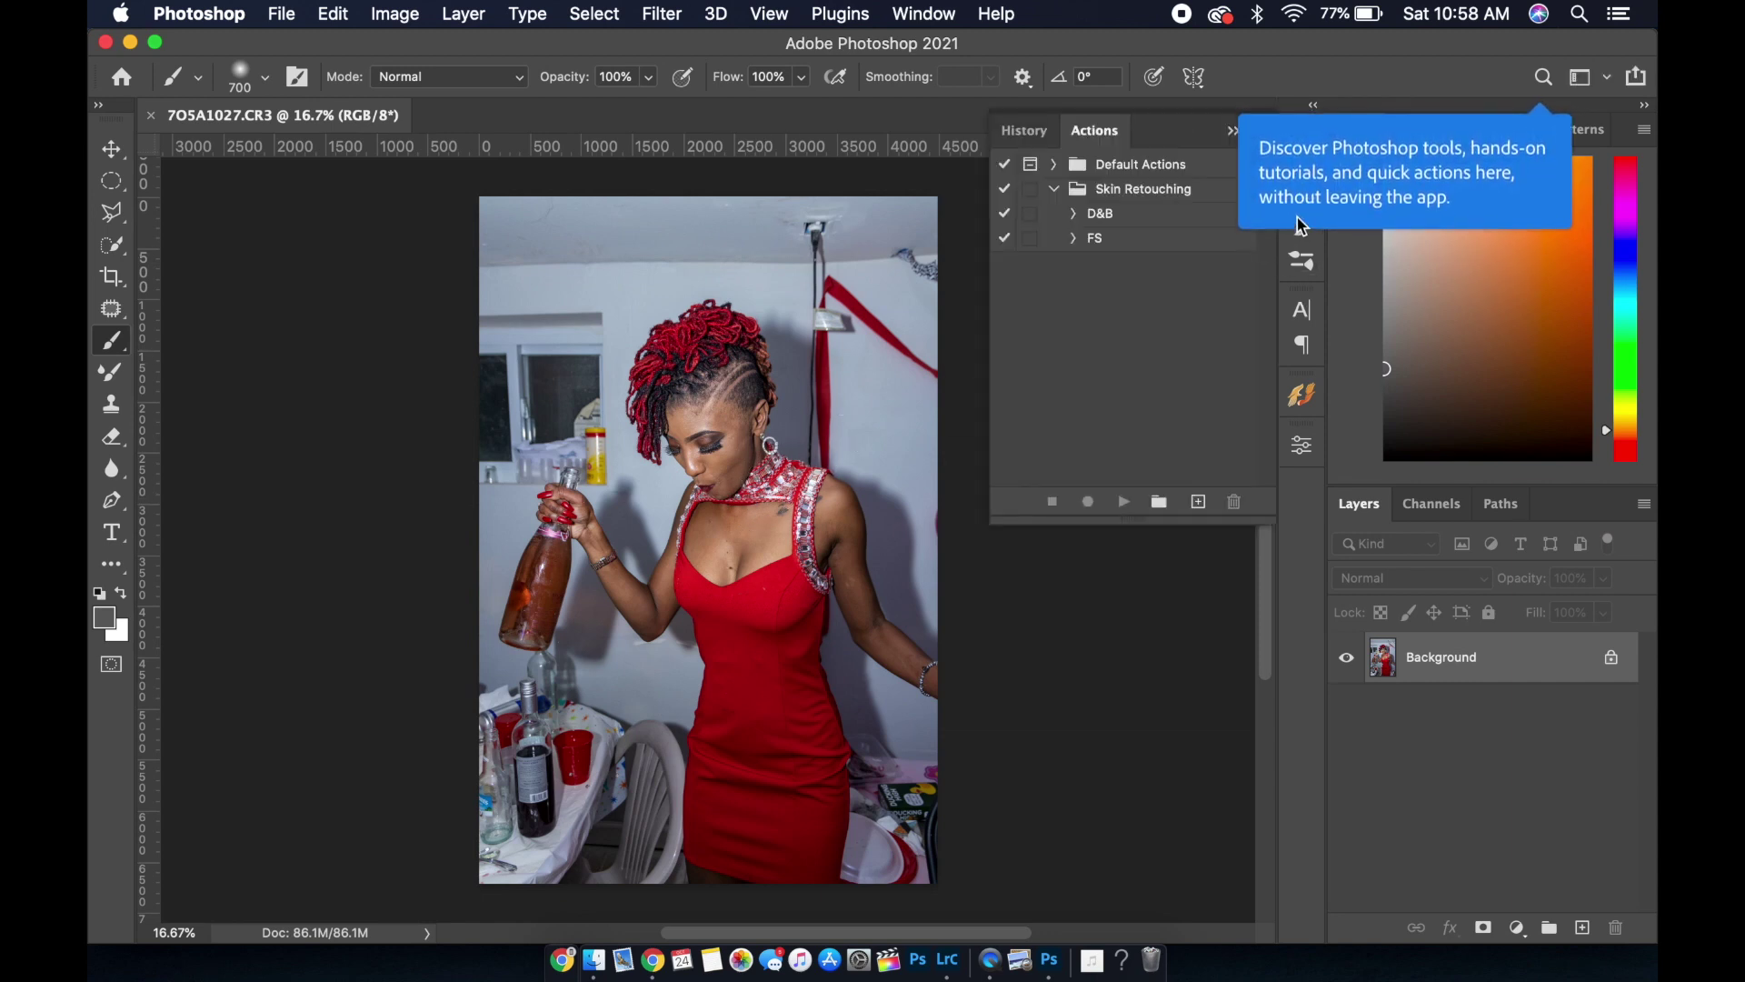
pyautogui.click(1301, 224)
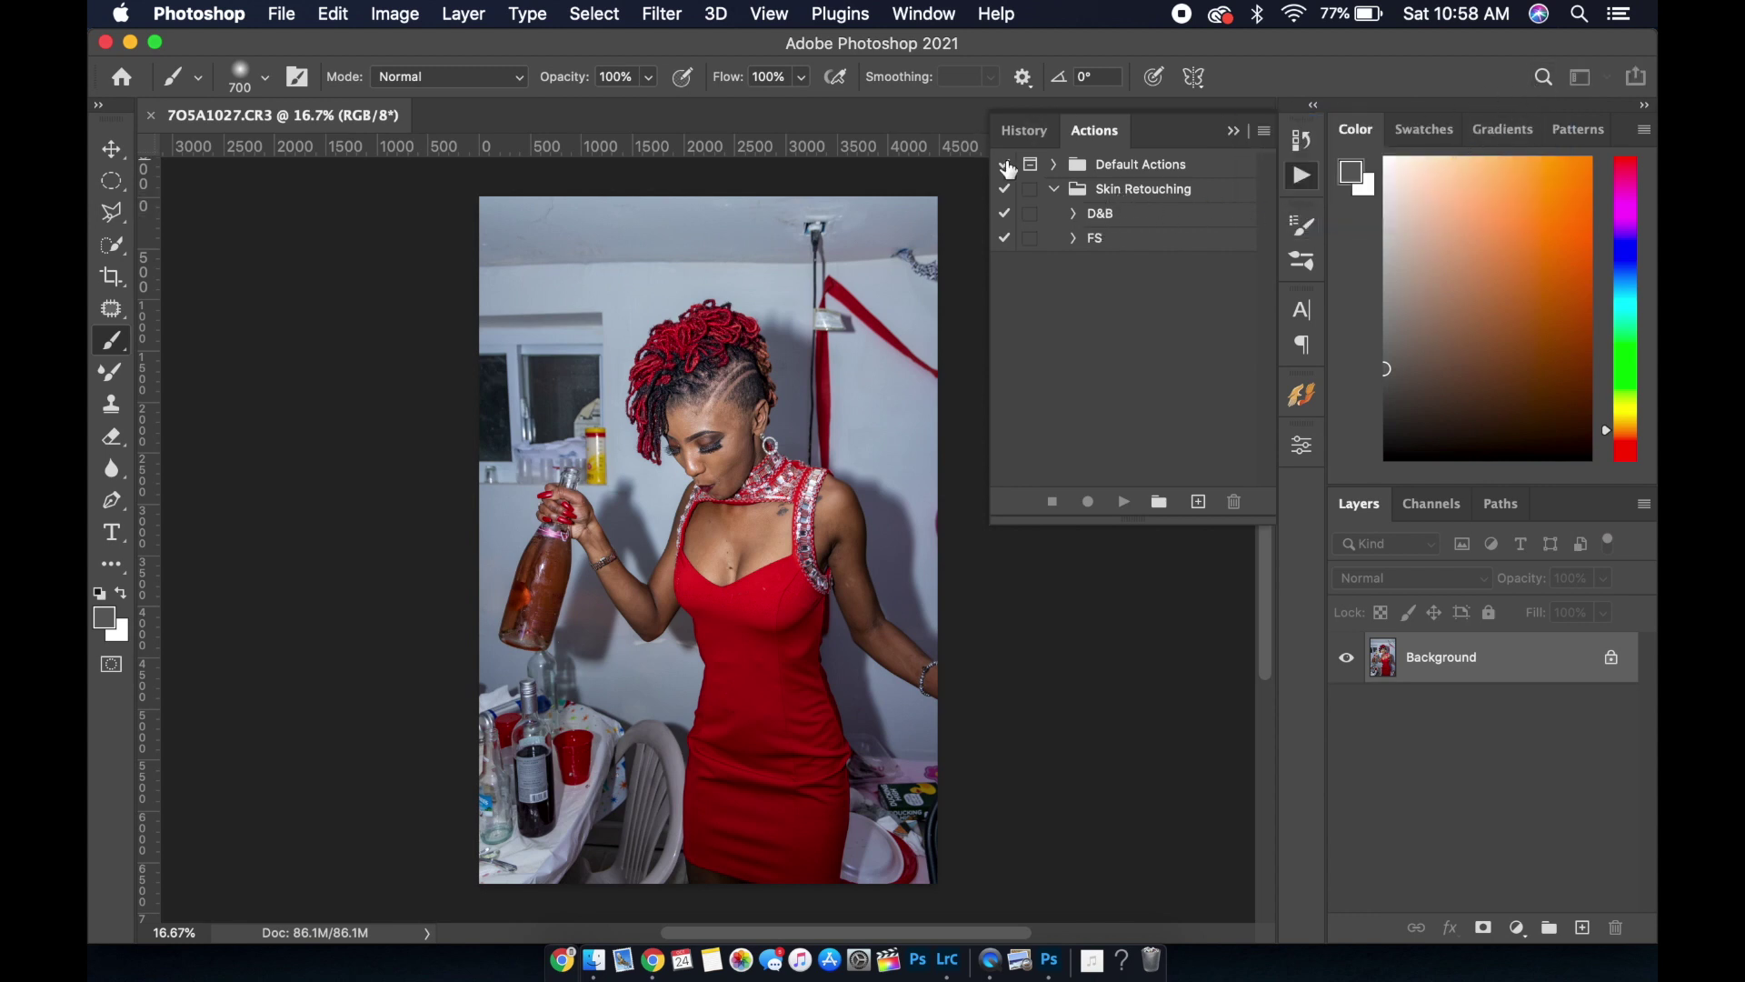
pyautogui.click(1103, 238)
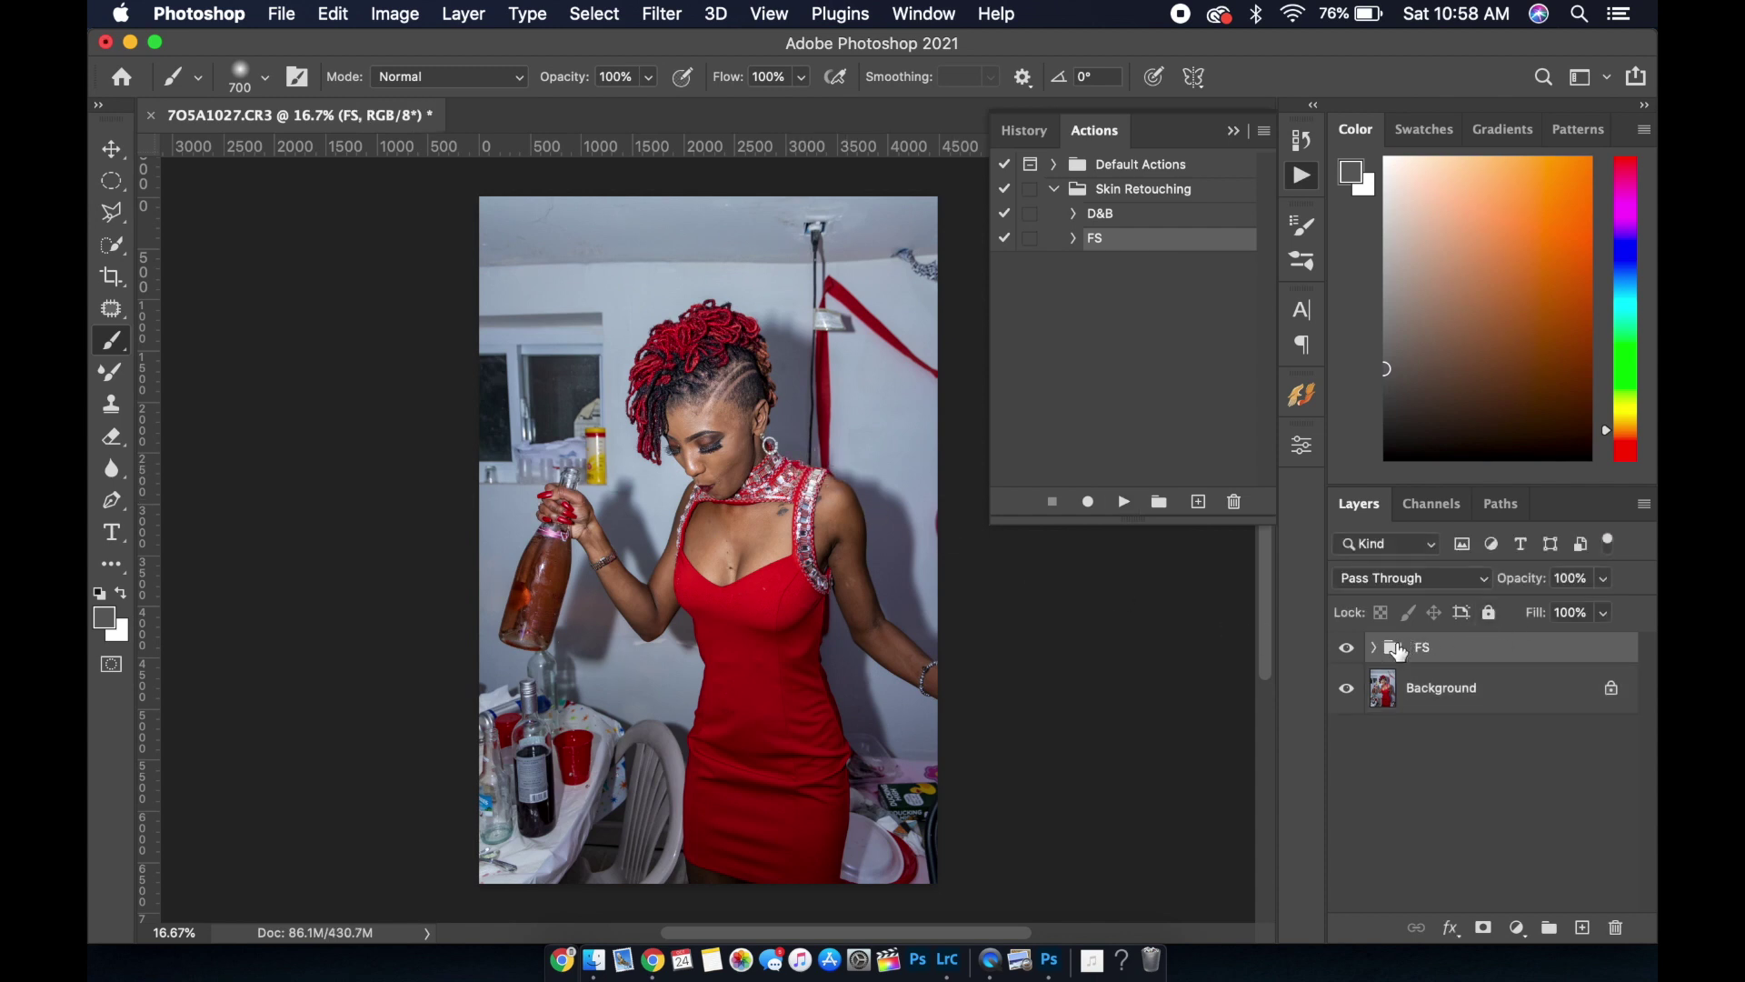
pyautogui.click(1373, 648)
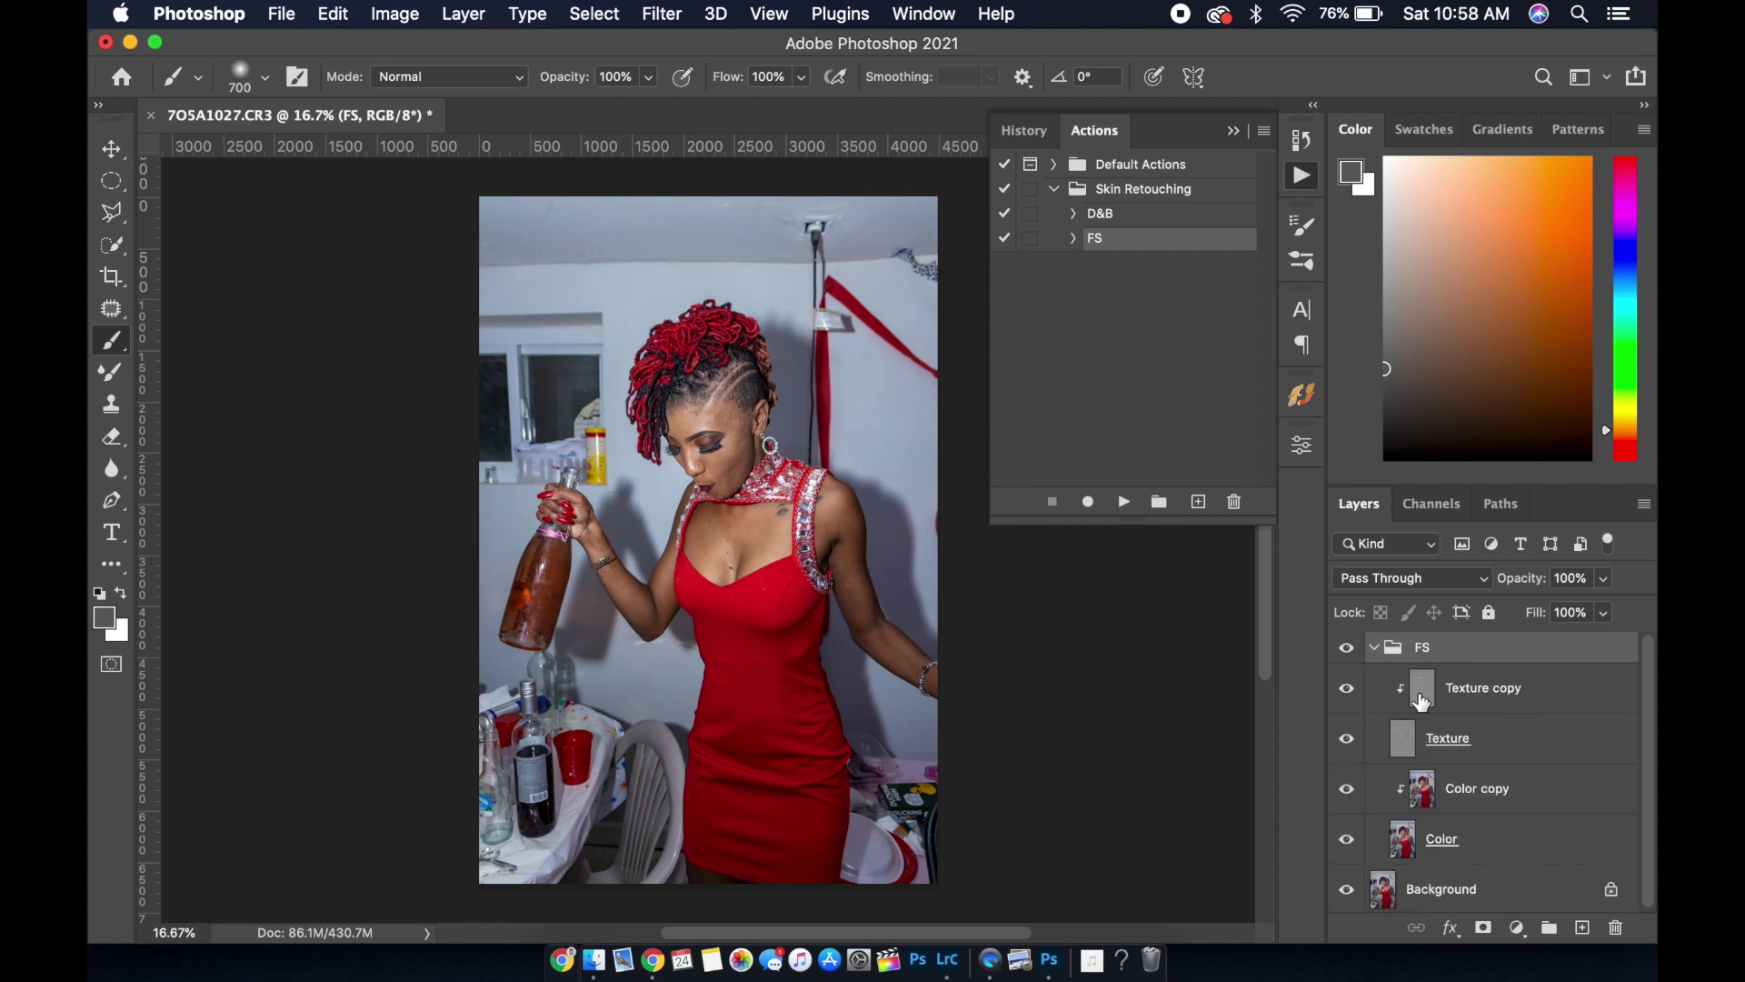
pyautogui.click(1421, 701)
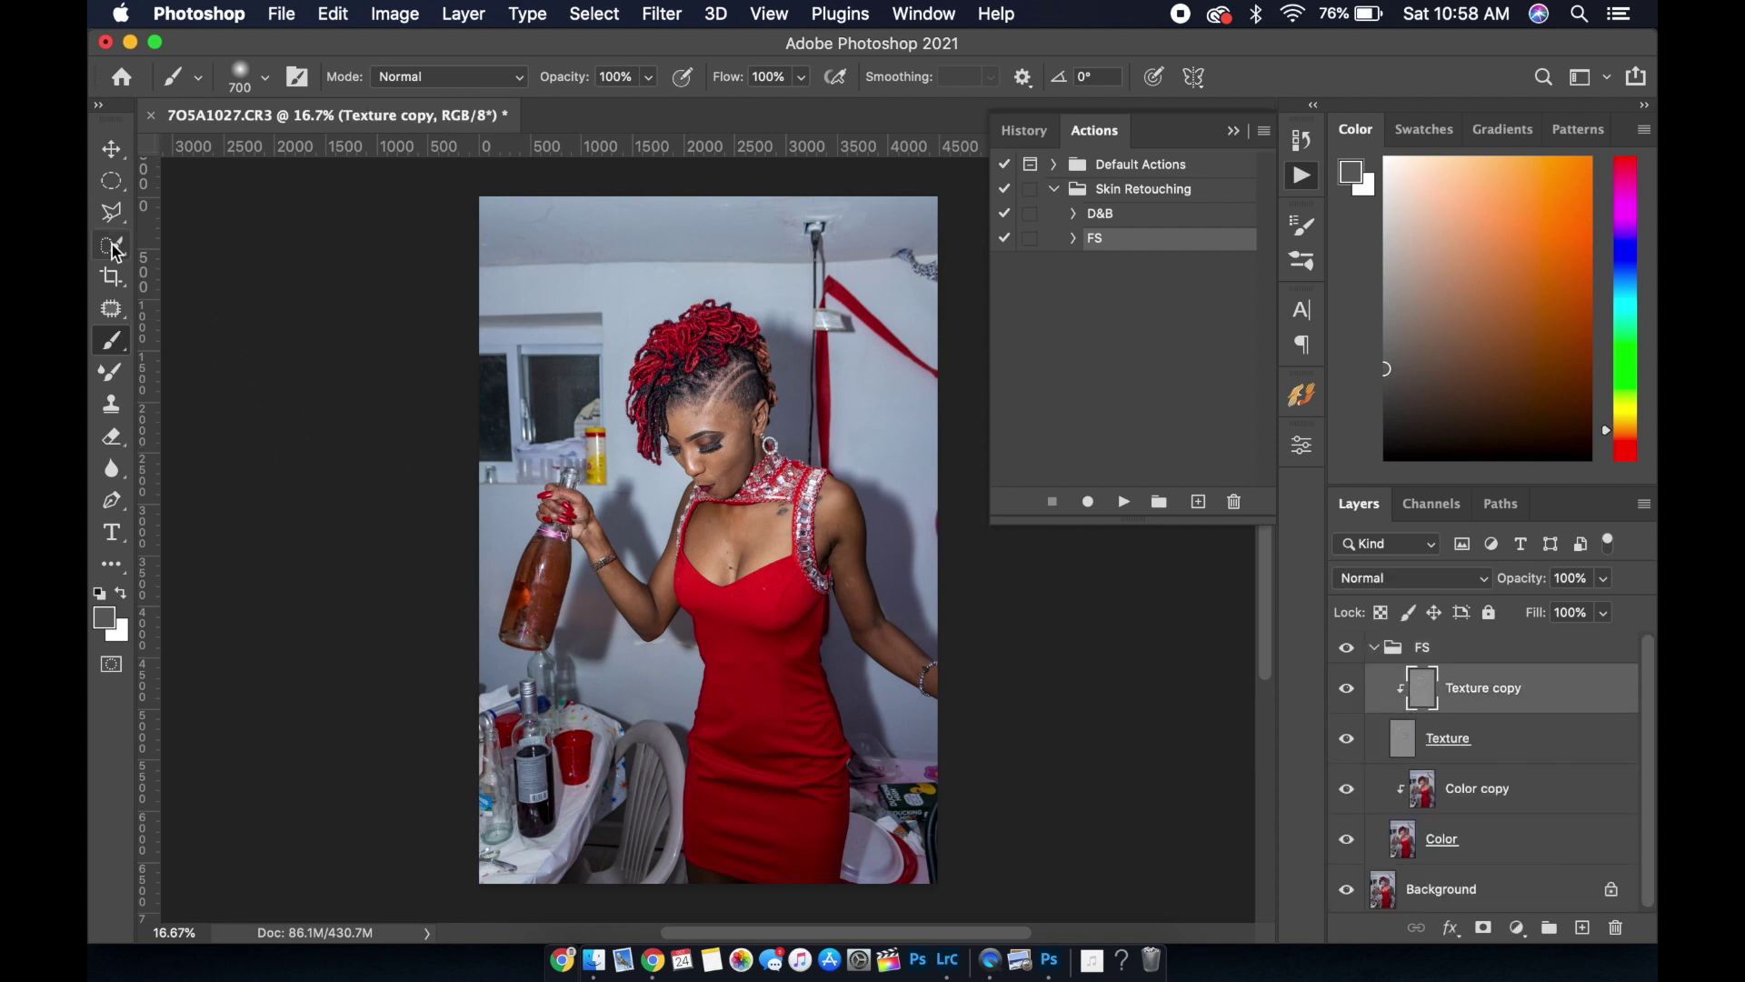
# Choose the Spot Healing Brush, zoom in on the chest and expand the layer group
pyautogui.click(115, 313)
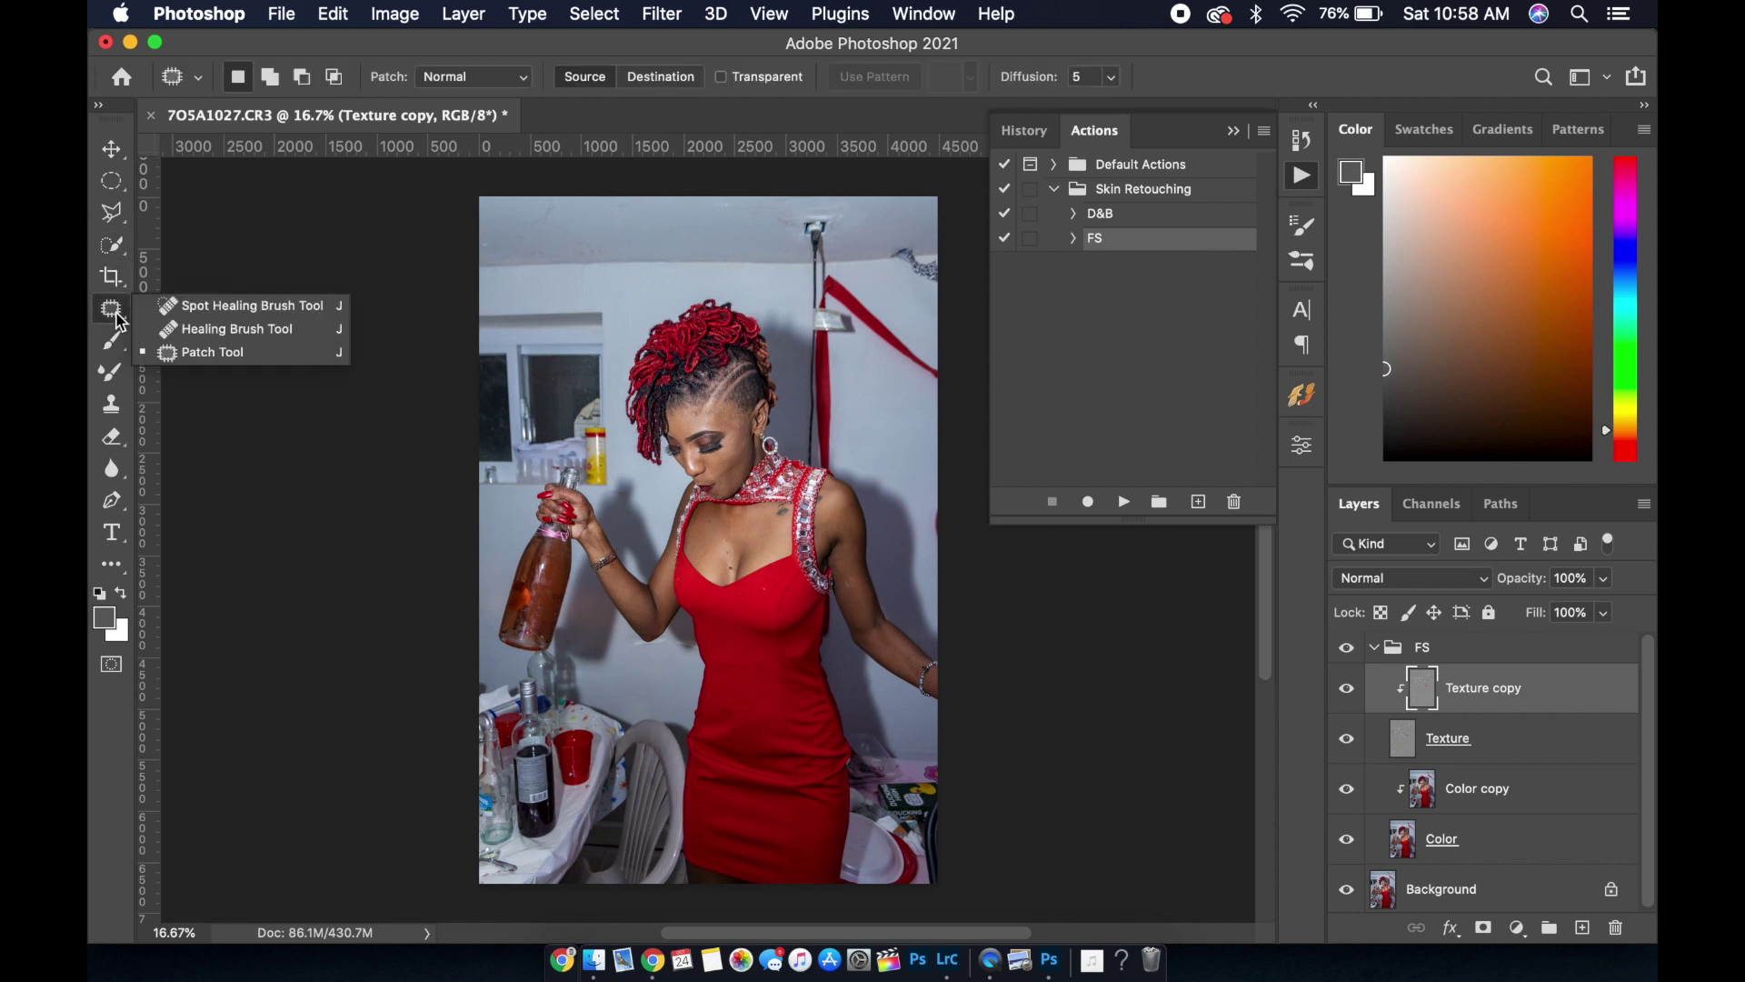
pyautogui.click(218, 307)
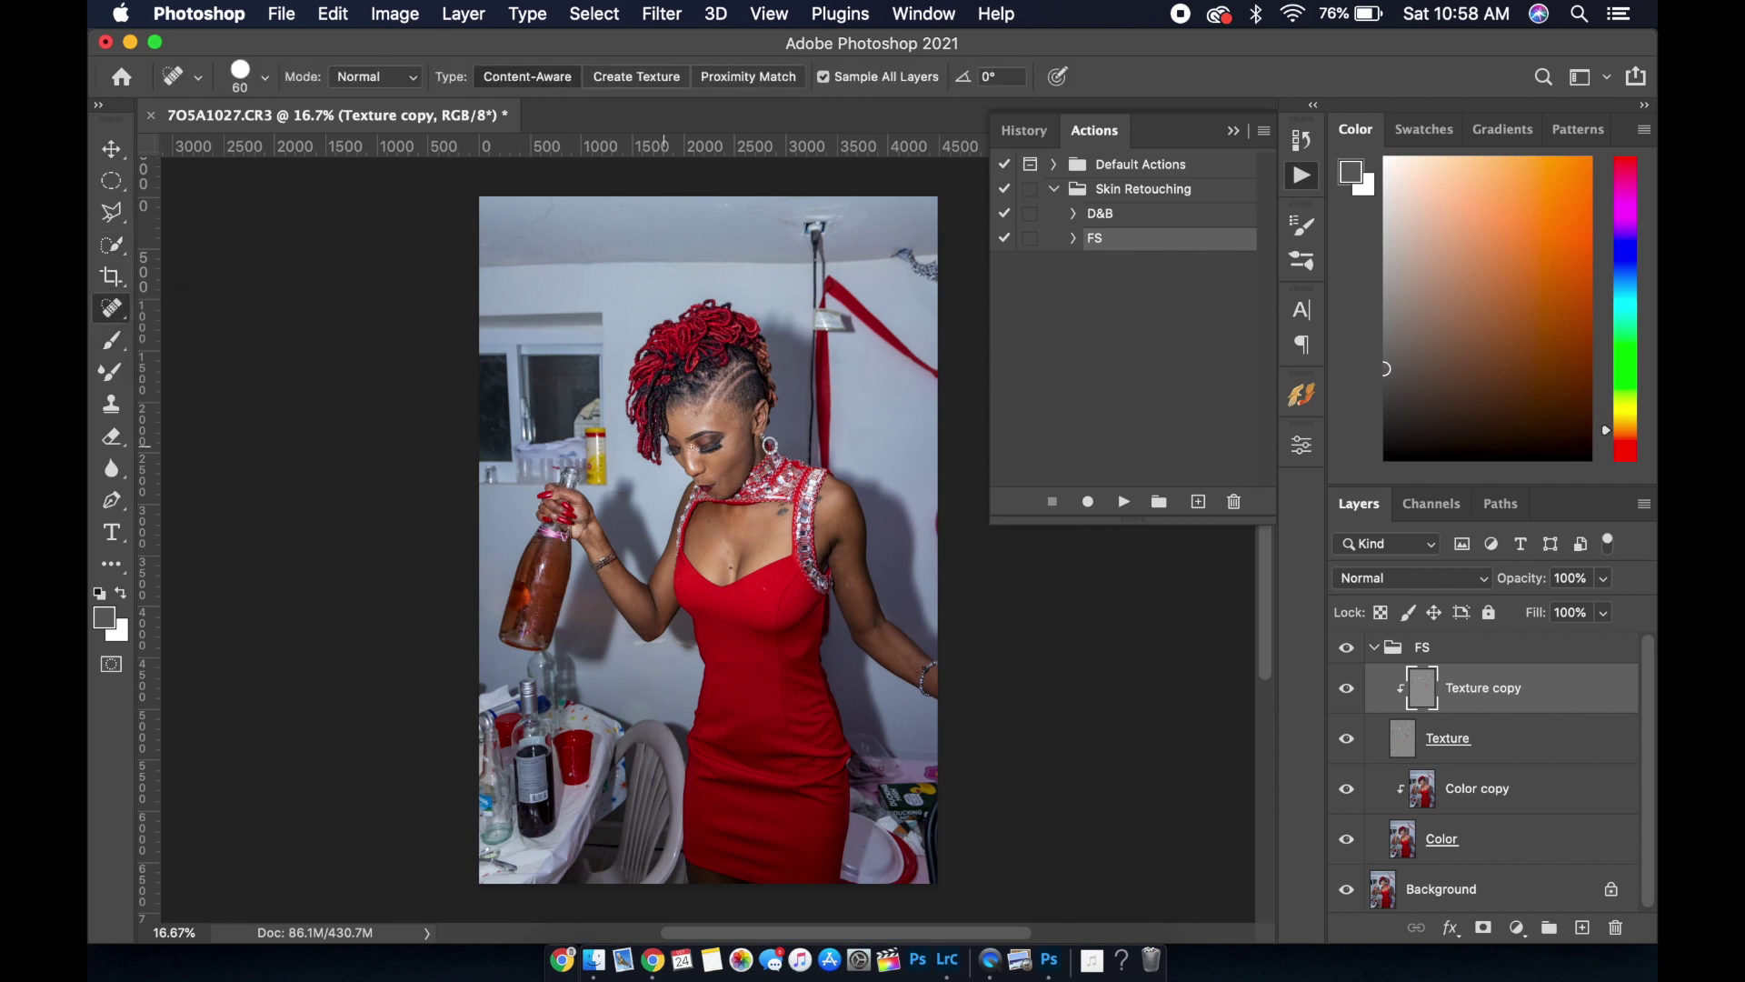
pyautogui.press('super+plus')
pyautogui.press('super+plus')
pyautogui.press('super+plus')
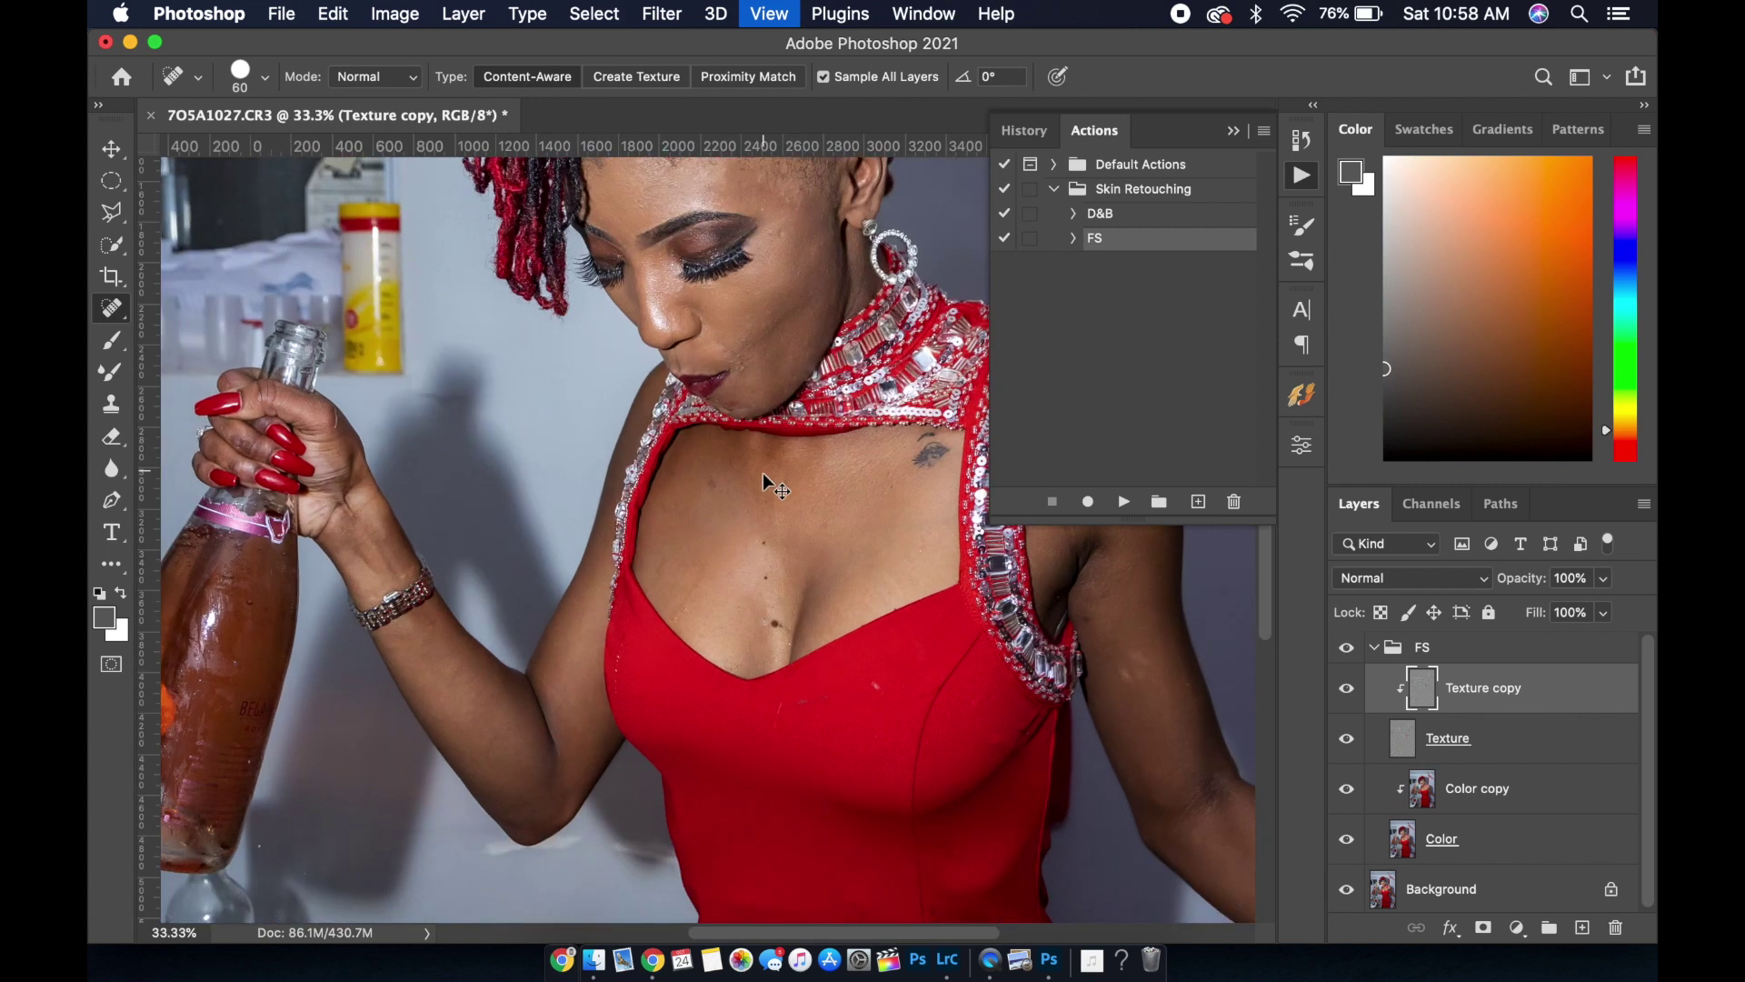
pyautogui.press('super+plus')
pyautogui.press('super+plus')
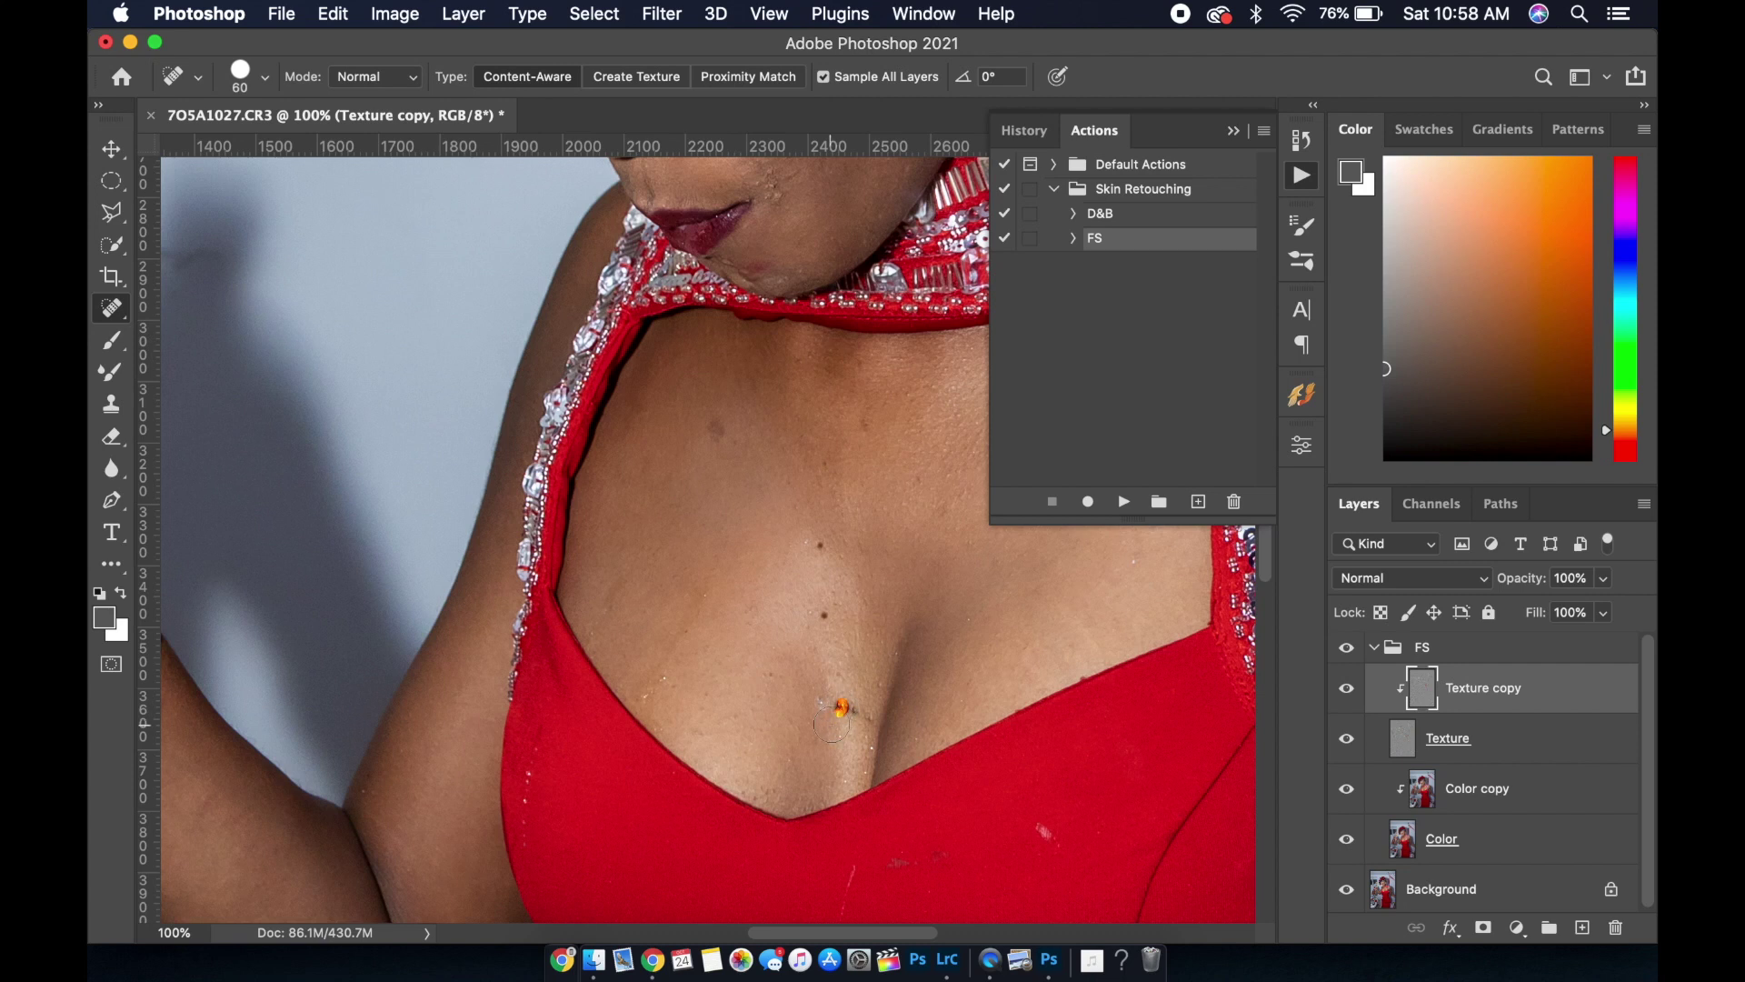
pyautogui.press('super+z')
pyautogui.press('super+z')
pyautogui.press('super+z')
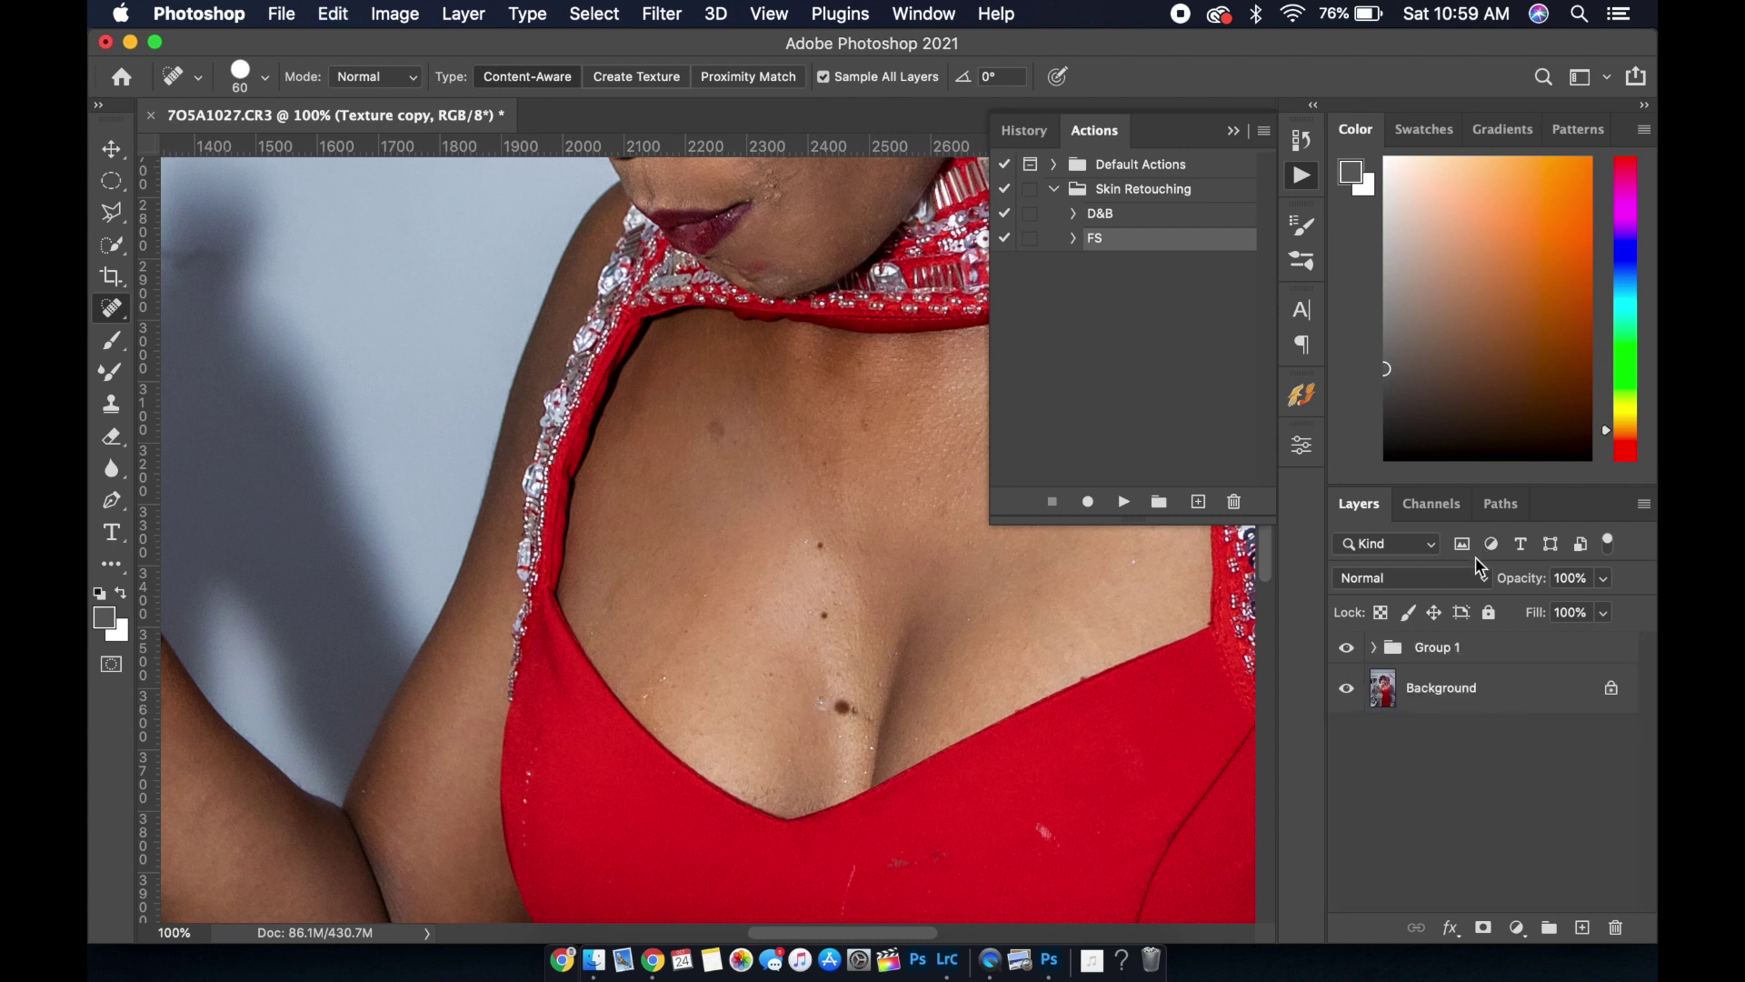
pyautogui.click(1373, 647)
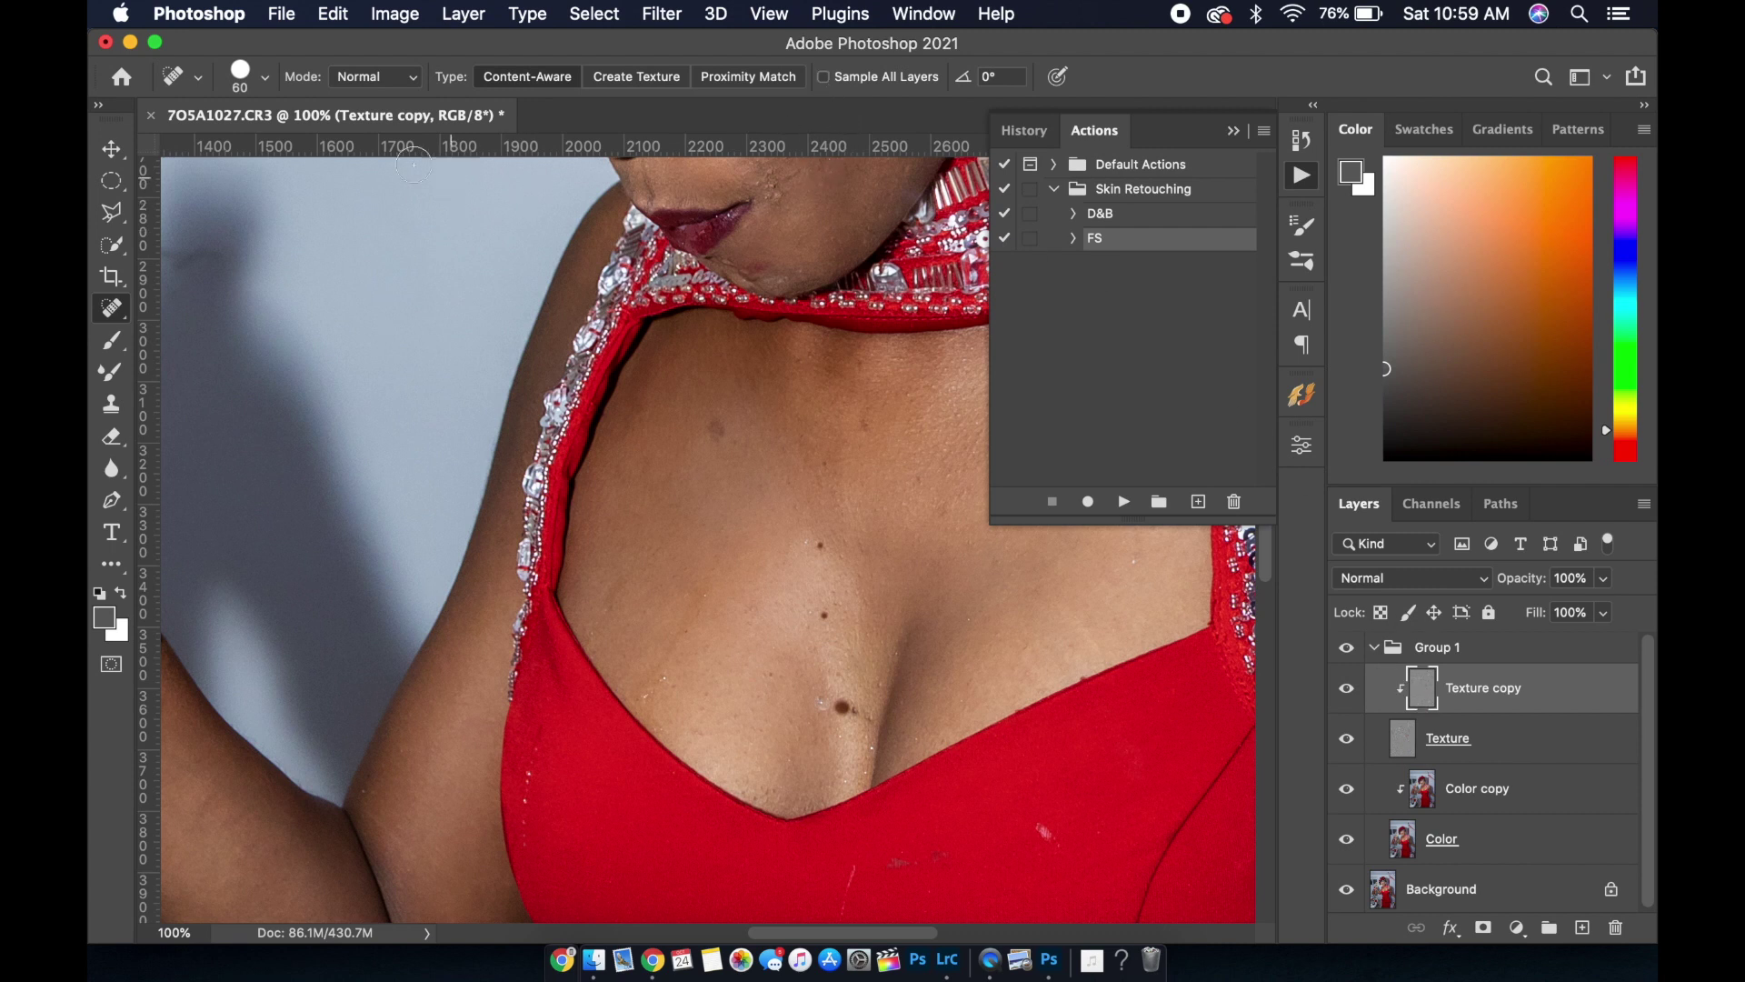
# Heal the dark moles and blemishes across the chest and near the neckline
pyautogui.click(843, 712)
pyautogui.moveTo(842, 711); pyautogui.dragTo(854, 717)
pyautogui.click(822, 545)
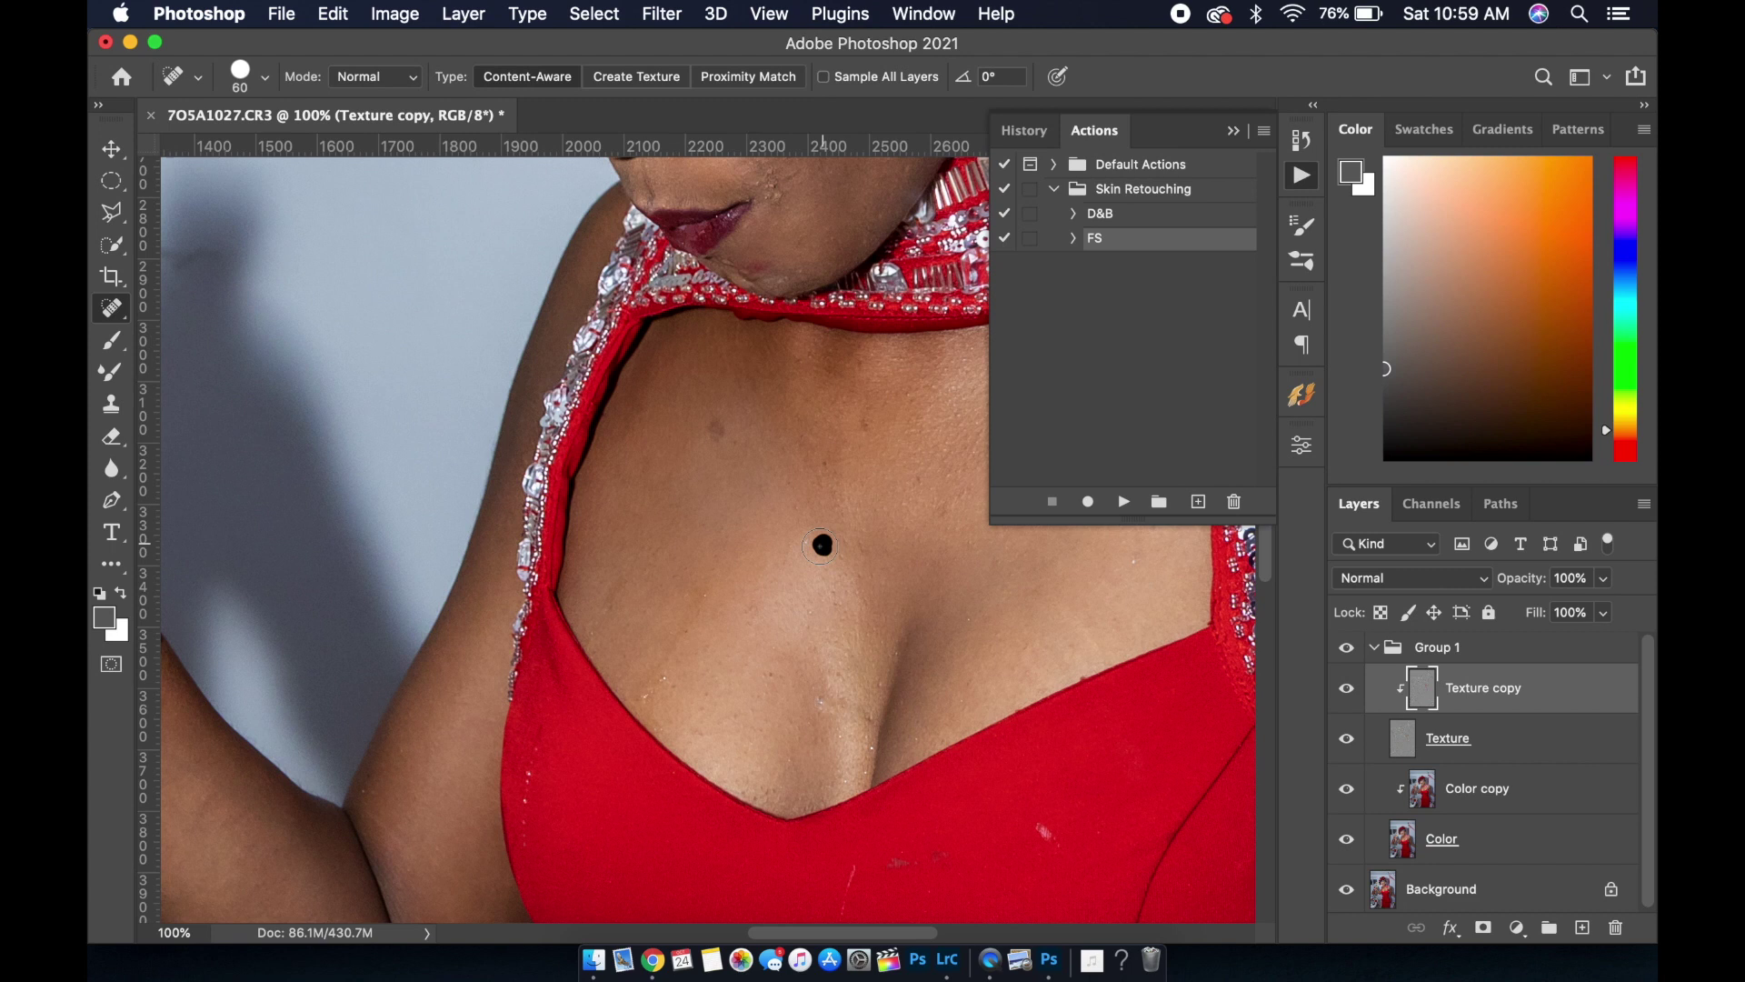
pyautogui.click(713, 424)
pyautogui.click(867, 726)
pyautogui.click(883, 684)
# Heal the white specks and a dark mark on the dress, brush sized 35–70
pyautogui.press('[')
pyautogui.click(529, 780)
pyautogui.press('[')
pyautogui.moveTo(524, 804); pyautogui.dragTo(523, 835)
pyautogui.press(']')
pyautogui.press(']')
pyautogui.press(']')
pyautogui.moveTo(1036, 830); pyautogui.dragTo(1047, 830)
# Heal the red streak and red marks below the neckline and a skin blemish above the dress
pyautogui.scroll(-2, 873, 859)
pyautogui.scroll(-2, 854, 859)
pyautogui.scroll(-2, 845, 817)
pyautogui.scroll(-1, 842, 779)
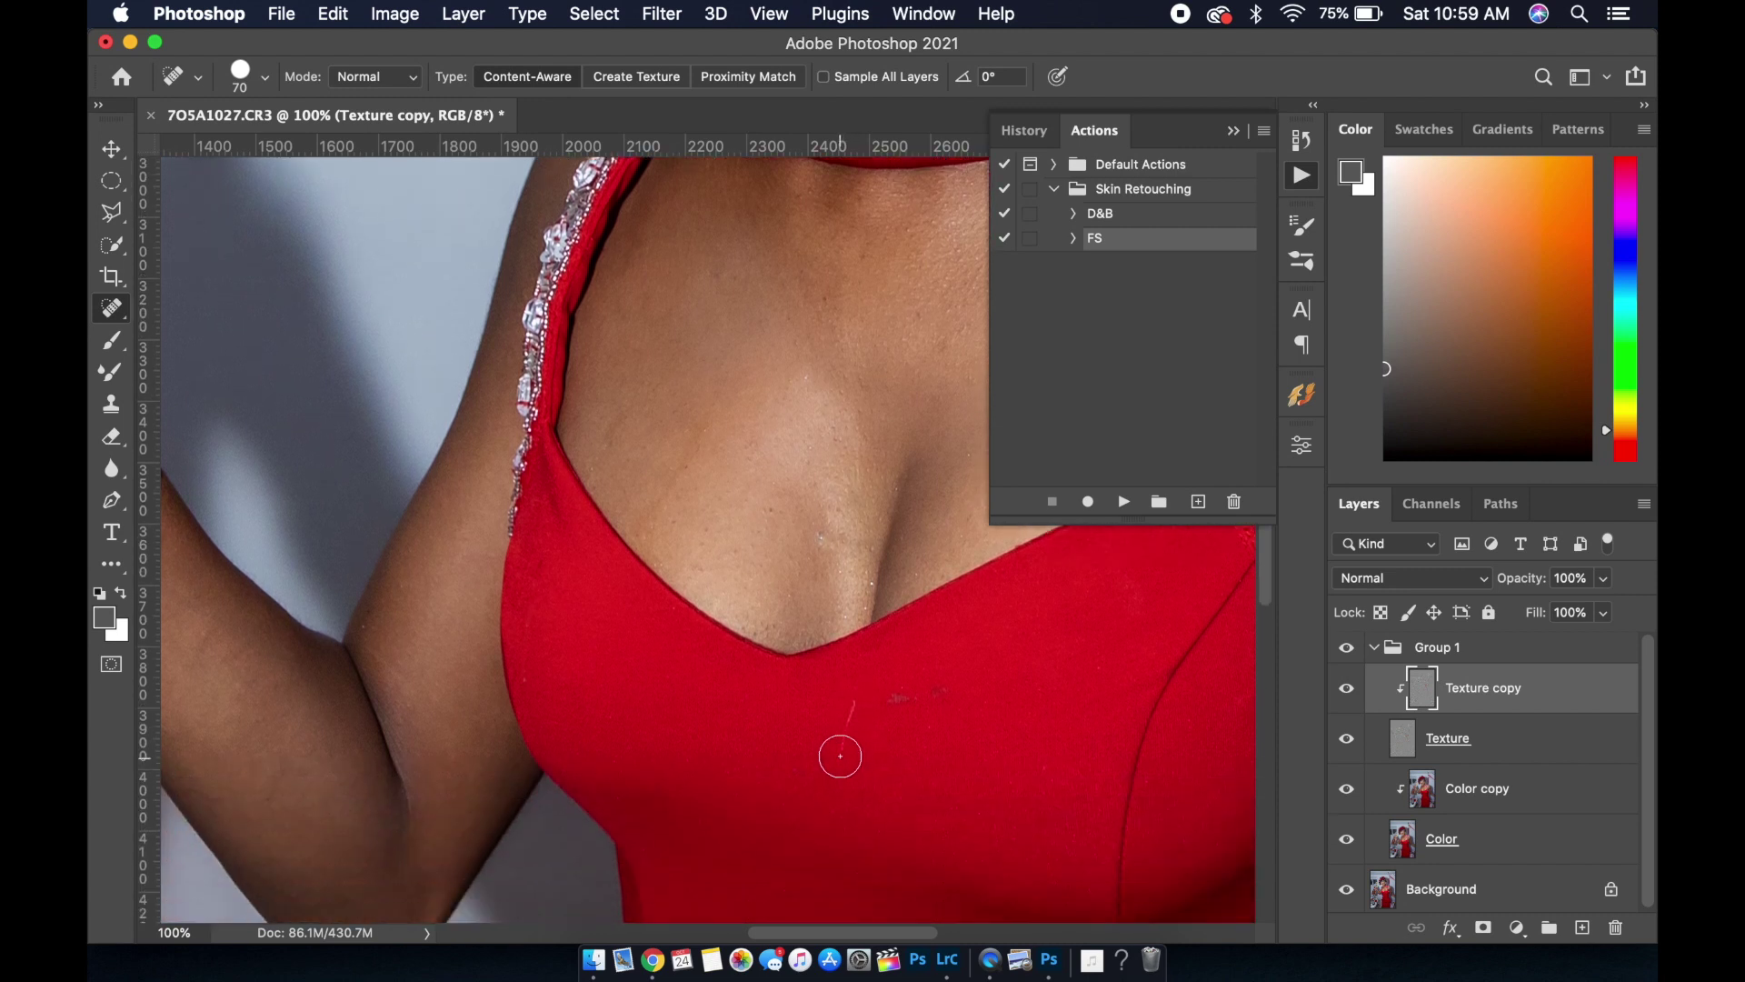
pyautogui.click(842, 755)
pyautogui.moveTo(841, 755); pyautogui.dragTo(863, 680)
pyautogui.click(900, 706)
pyautogui.click(934, 689)
pyautogui.moveTo(932, 690); pyautogui.dragTo(949, 687)
pyautogui.click(819, 538)
pyautogui.press('[')
pyautogui.press('[')
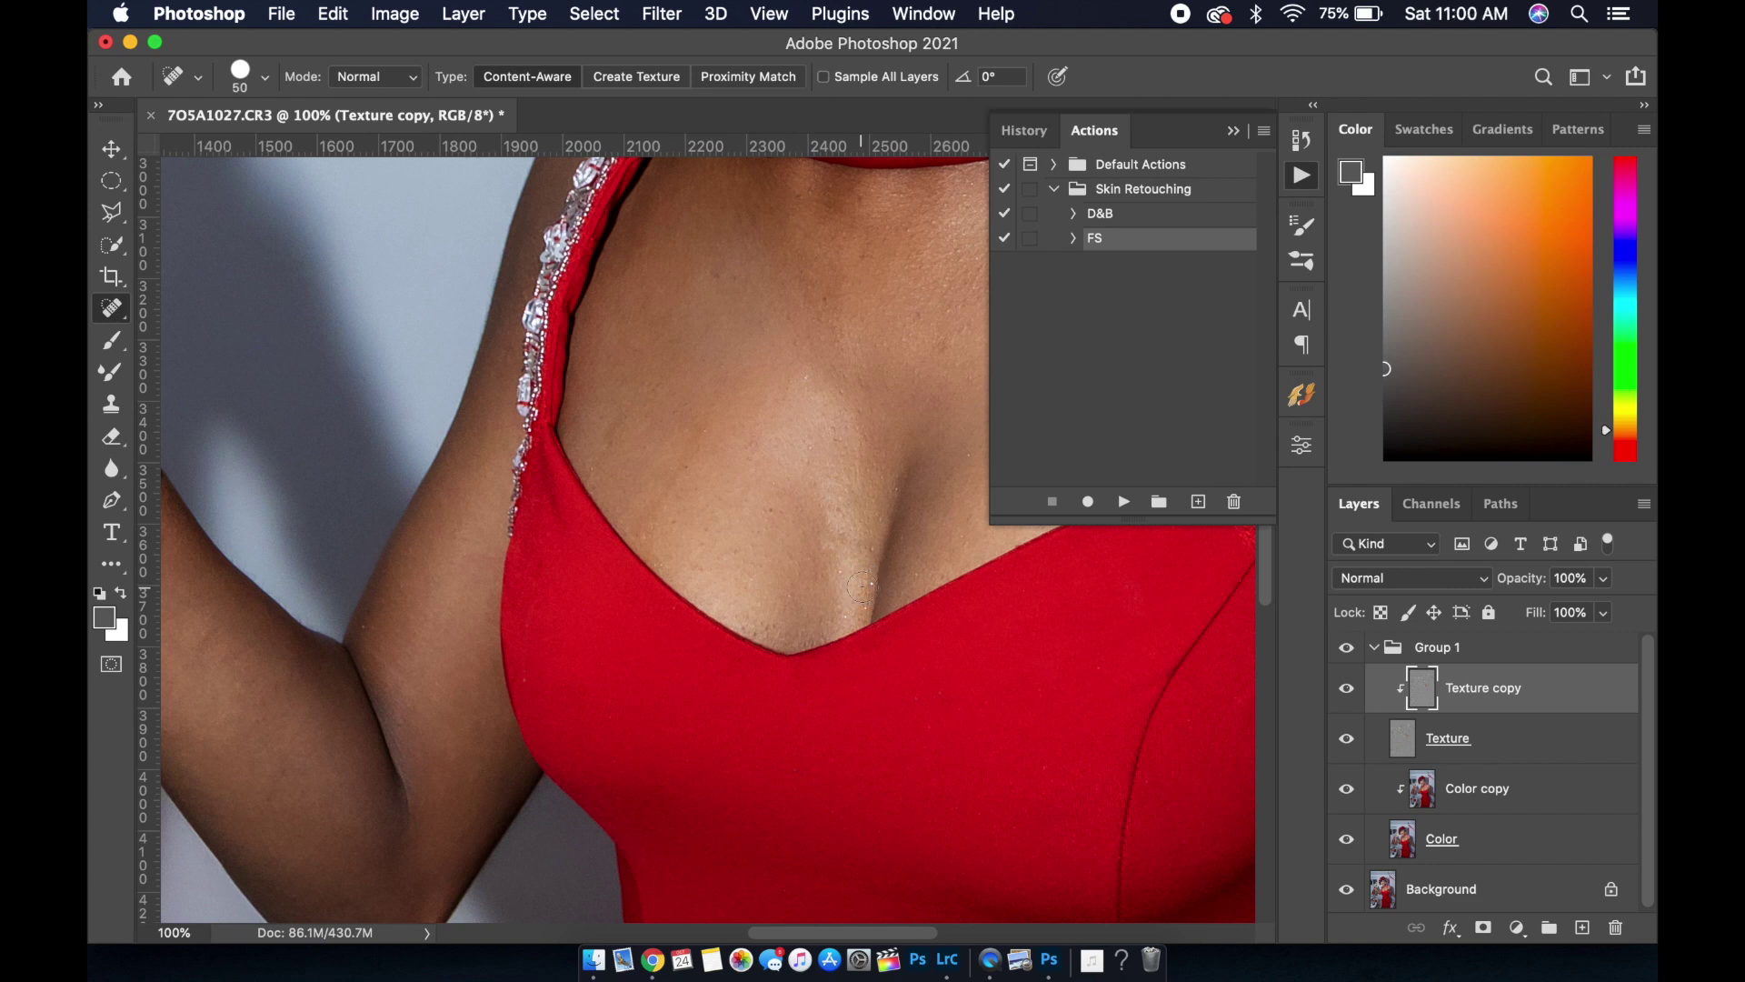
# Zoom in on the nose and lips and heal the dark cheek mole and nearby spots
pyautogui.press('super+minus')
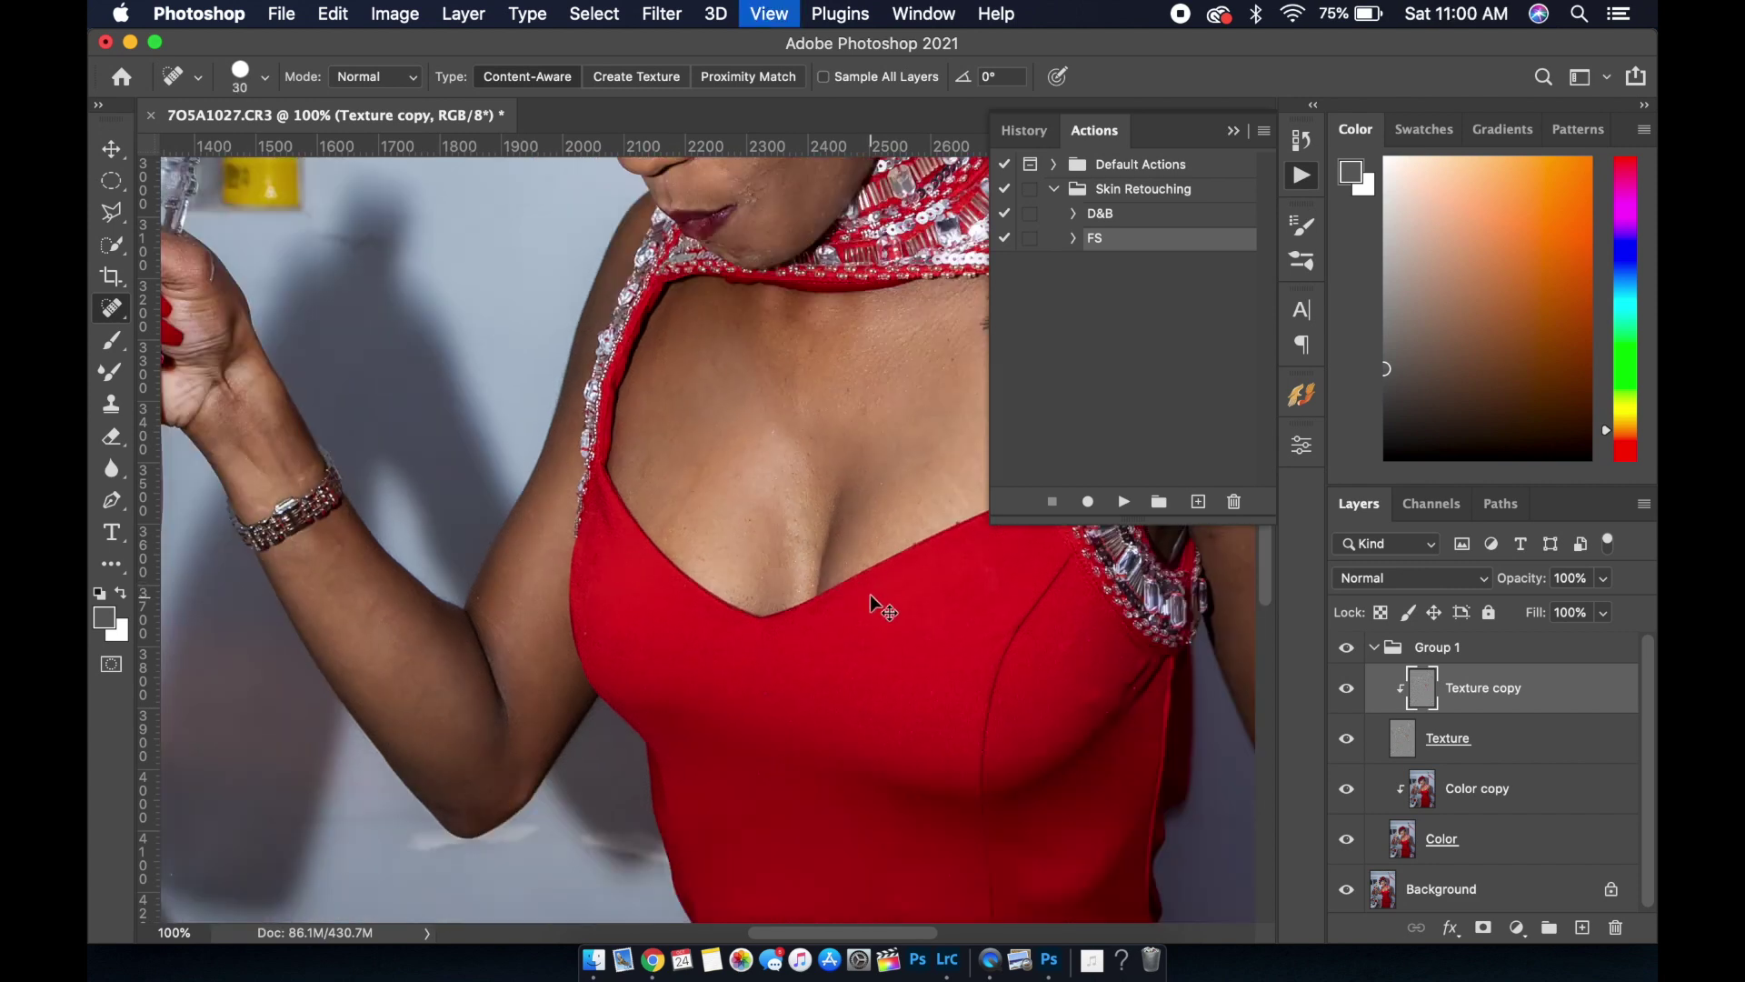
pyautogui.press('super+minus')
pyautogui.scroll(2, 813, 511)
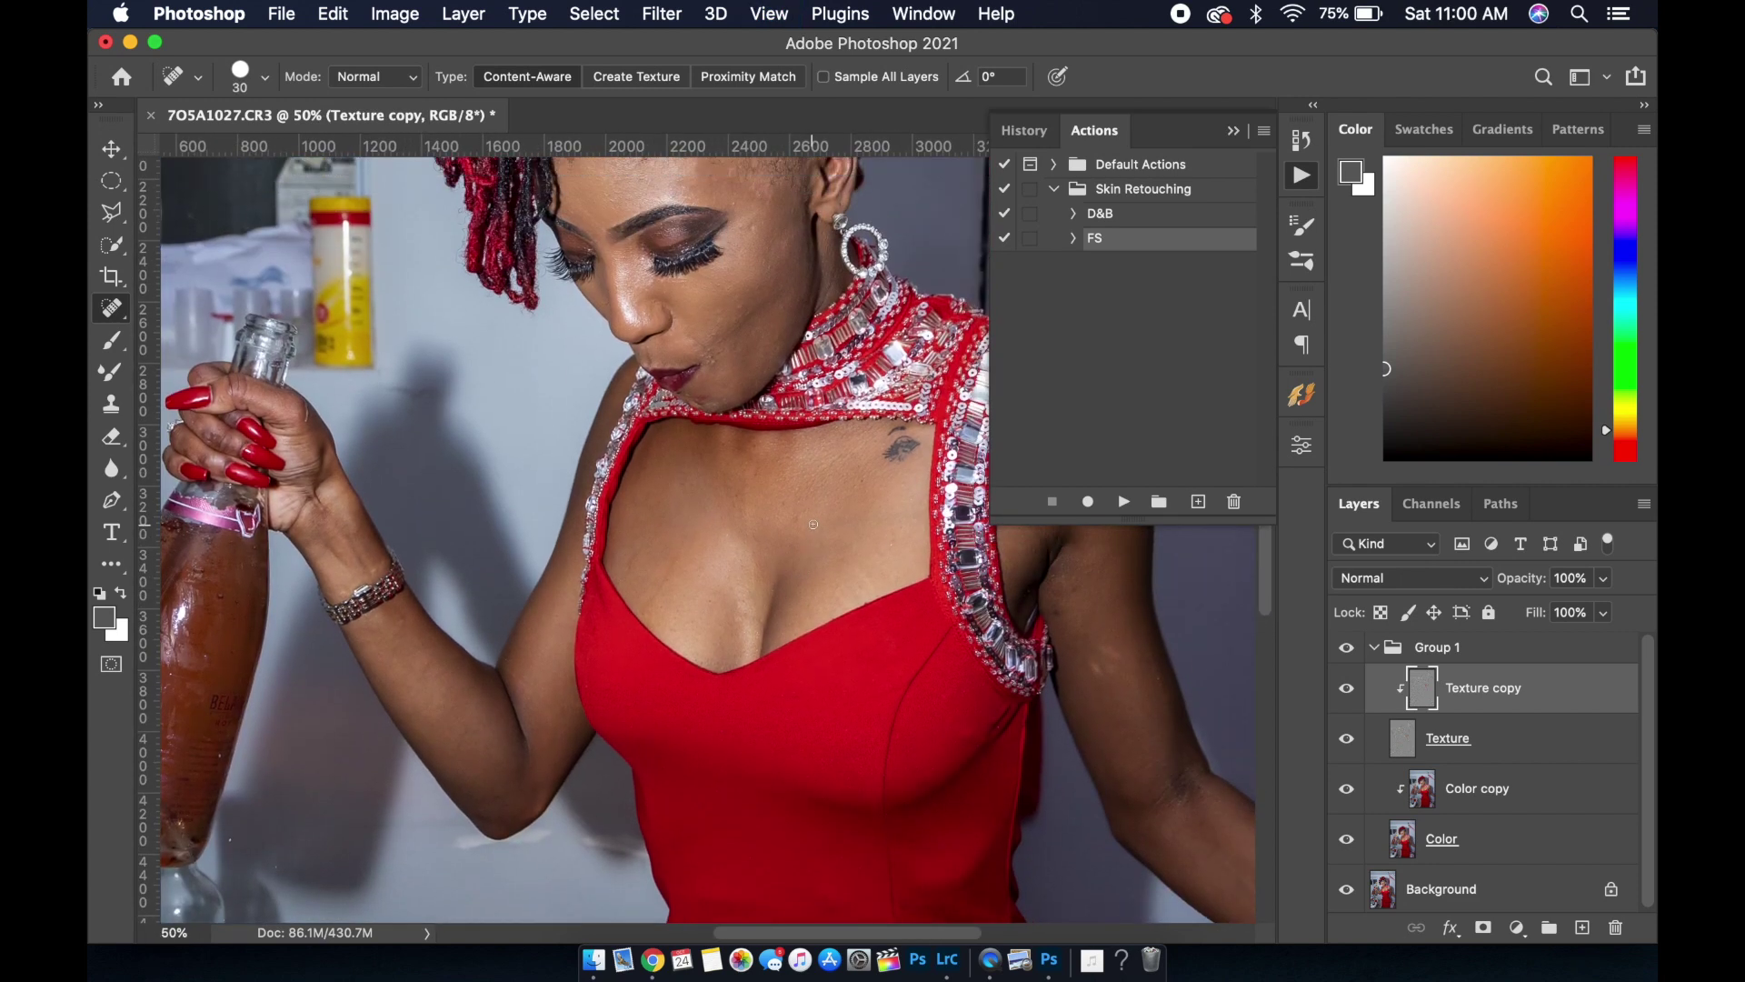
pyautogui.scroll(2, 790, 491)
pyautogui.scroll(2, 772, 473)
pyautogui.scroll(1, 749, 450)
pyautogui.scroll(1, 749, 450)
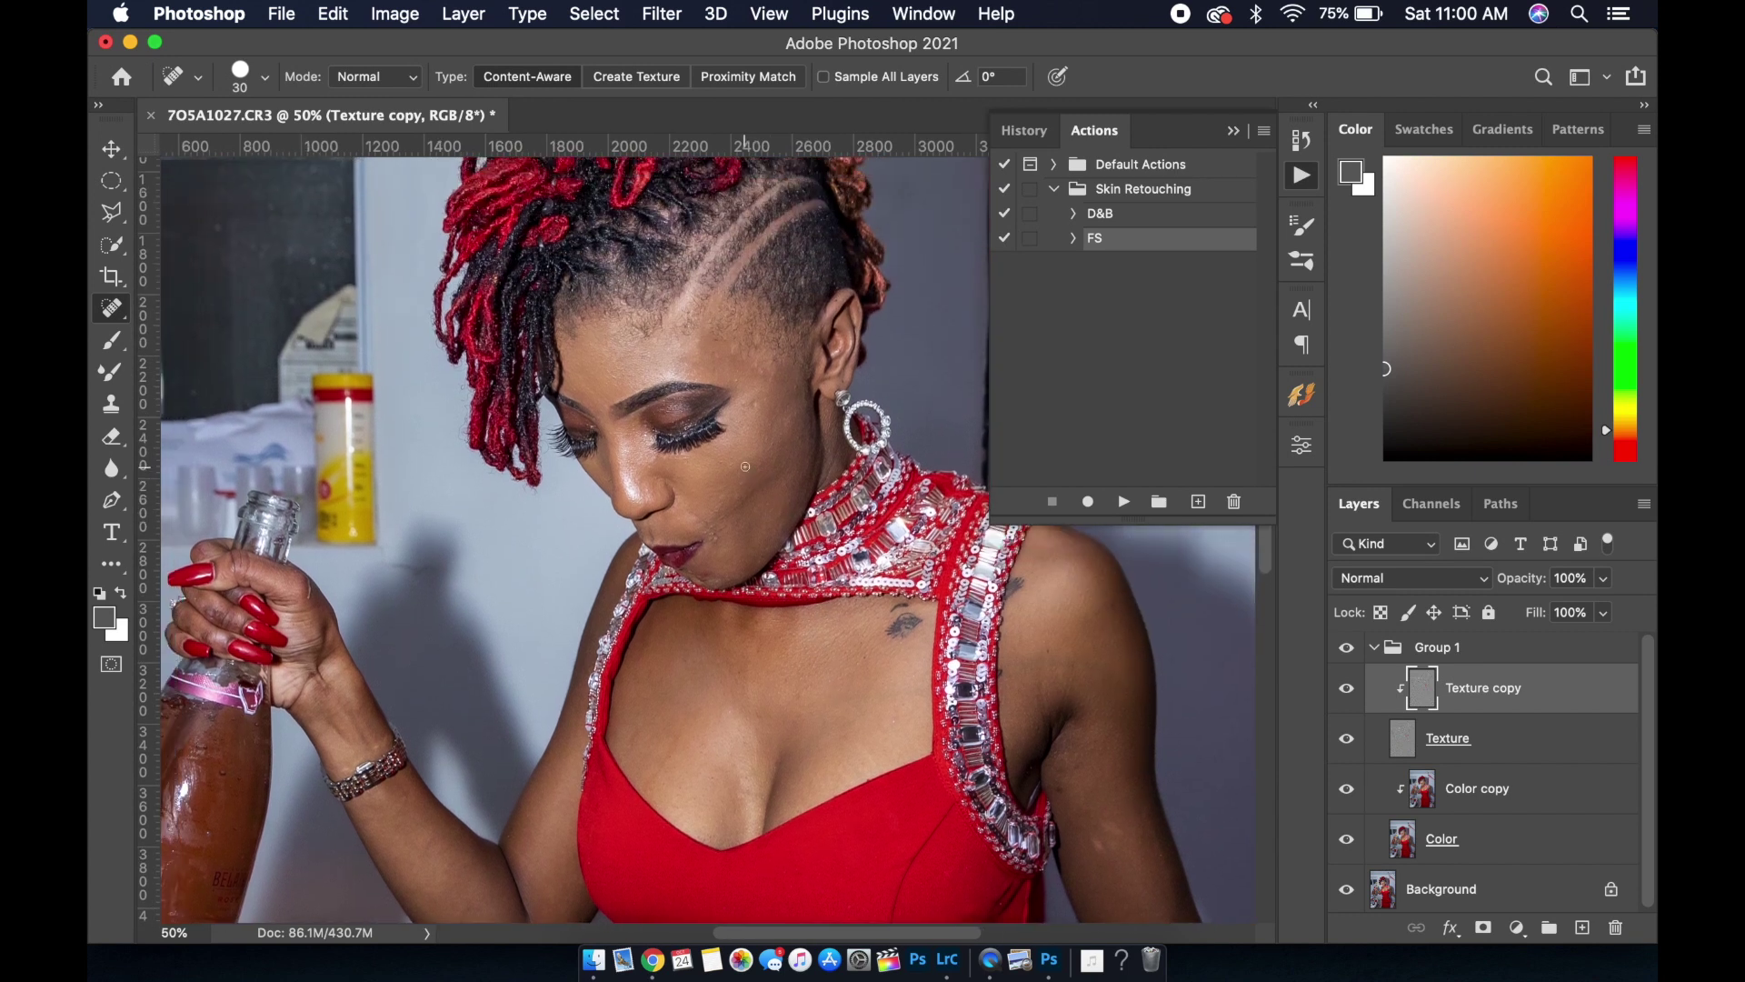
pyautogui.scroll(1, 749, 473)
pyautogui.press('super+plus')
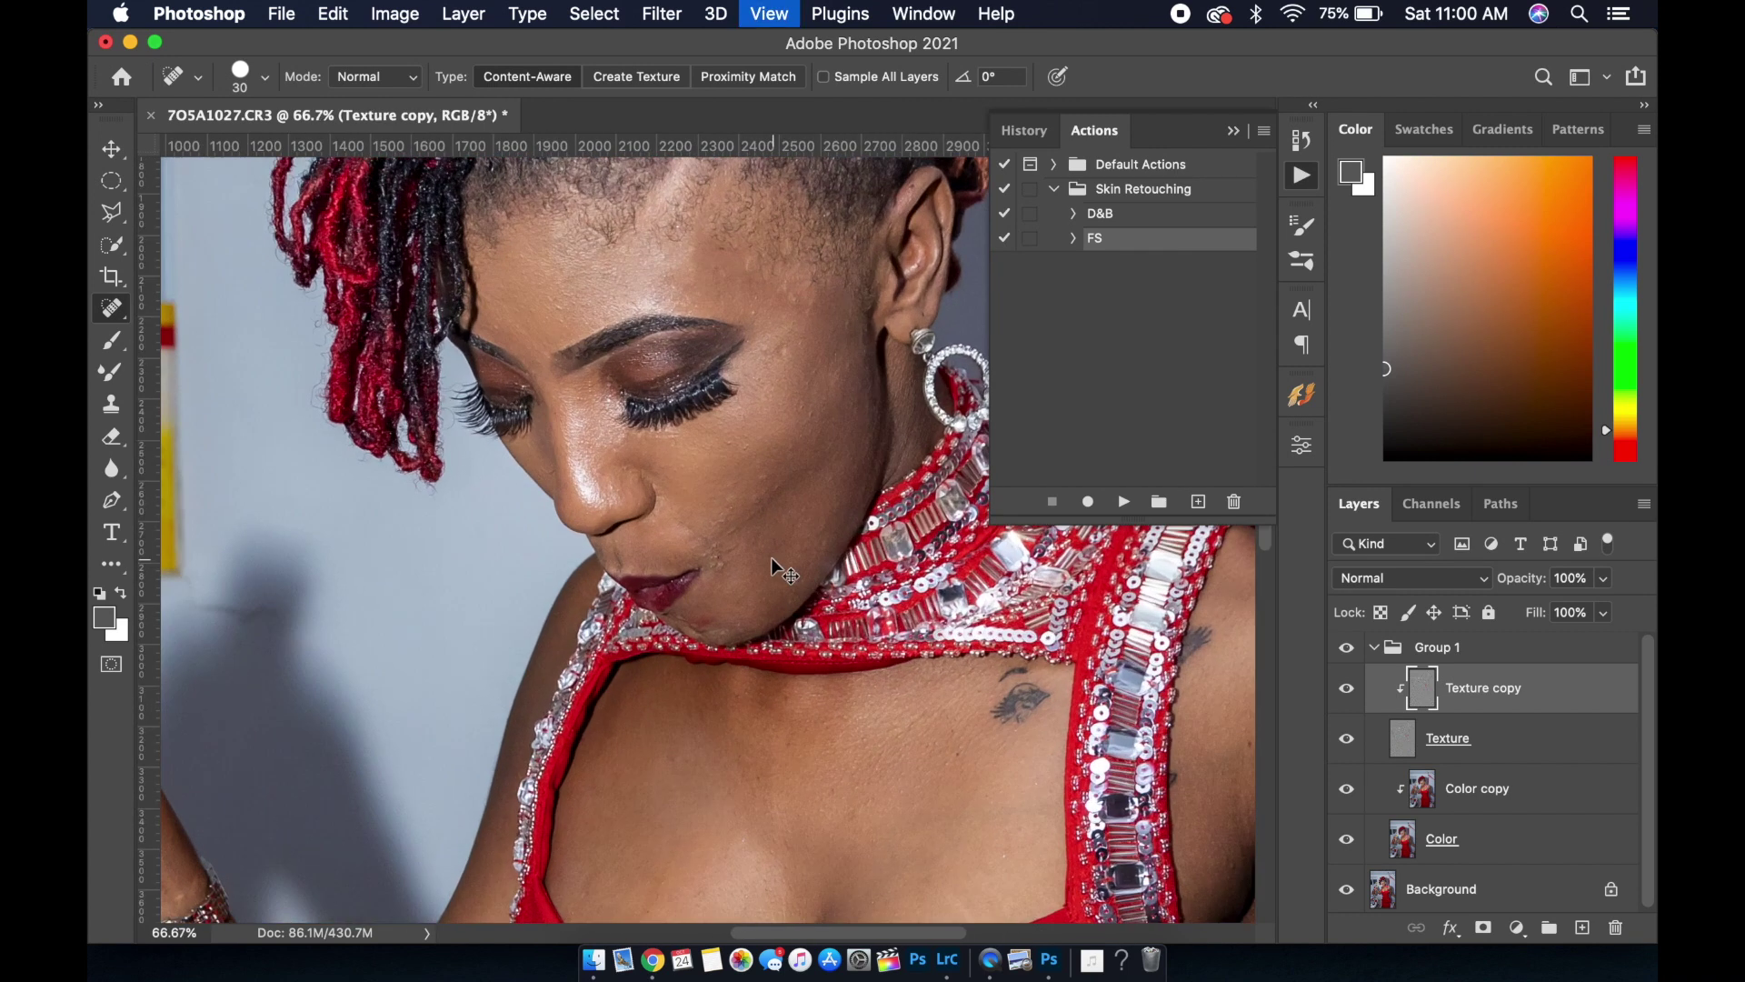
pyautogui.press('super+plus')
pyautogui.press('super+plus')
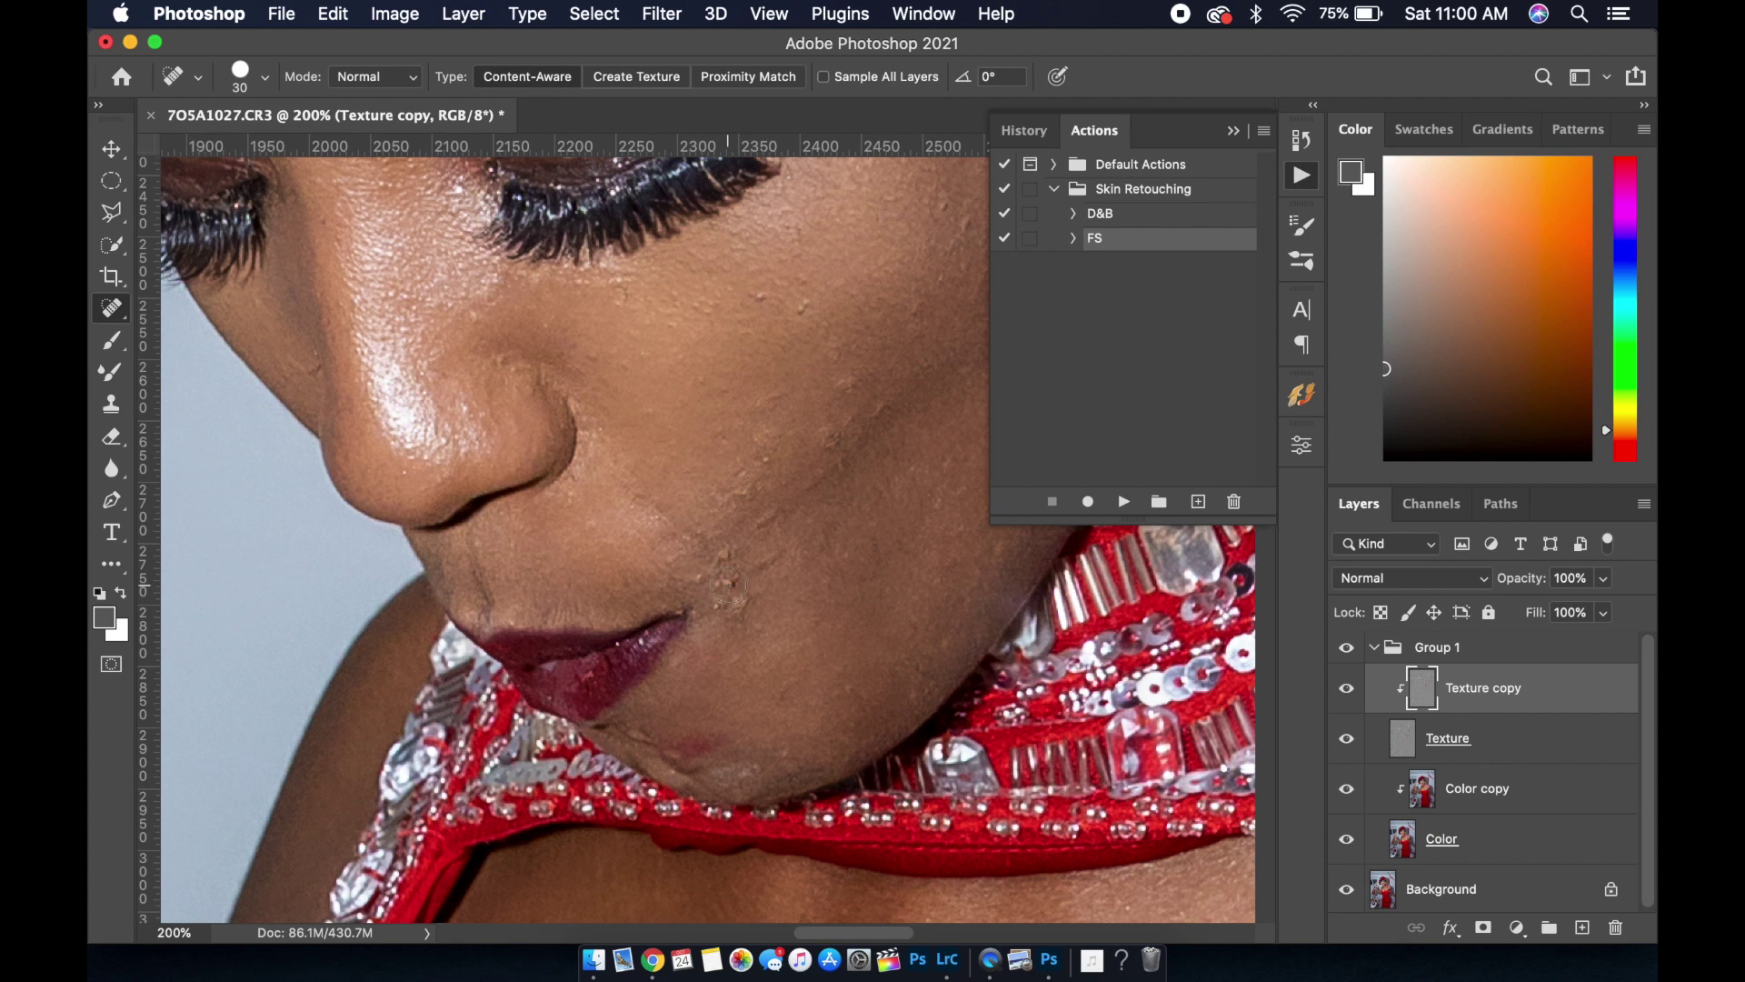
pyautogui.click(728, 580)
pyautogui.click(708, 575)
pyautogui.click(727, 612)
# Heal the lip-corner bumps and the small blemishes across and higher up the cheek
pyautogui.moveTo(771, 555); pyautogui.dragTo(717, 607)
pyautogui.click(717, 608)
pyautogui.click(723, 604)
pyautogui.moveTo(739, 506); pyautogui.dragTo(761, 466)
pyautogui.click(738, 479)
pyautogui.click(750, 495)
pyautogui.moveTo(760, 527); pyautogui.dragTo(741, 541)
pyautogui.moveTo(809, 479)
pyautogui.mouseDown()
pyautogui.moveTo(884, 405)
pyautogui.moveTo(841, 377)
pyautogui.mouseUp()
pyautogui.moveTo(804, 314); pyautogui.dragTo(789, 306)
pyautogui.click(756, 295)
# Heal the remaining blemishes on the side and lower part of the cheek
pyautogui.moveTo(841, 444); pyautogui.dragTo(829, 465)
pyautogui.moveTo(884, 406); pyautogui.dragTo(870, 424)
pyautogui.click(830, 436)
pyautogui.click(831, 456)
pyautogui.moveTo(870, 409); pyautogui.dragTo(887, 404)
pyautogui.moveTo(780, 396); pyautogui.dragTo(756, 412)
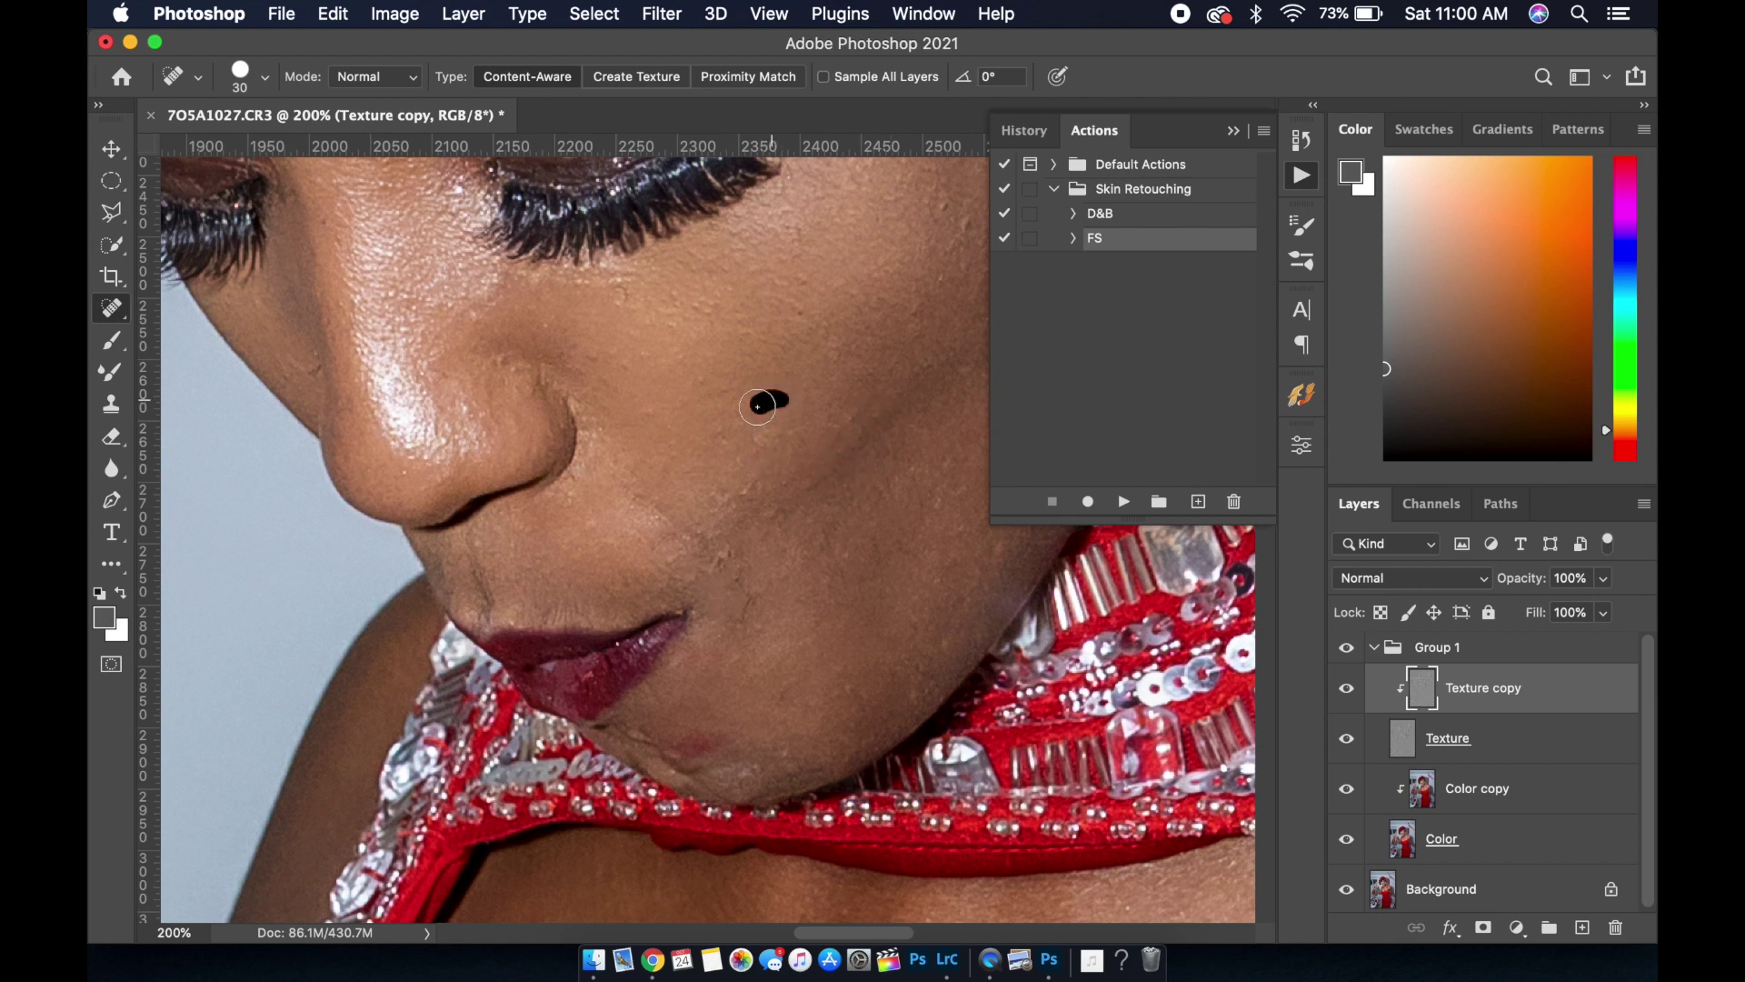
pyautogui.click(750, 486)
pyautogui.click(770, 504)
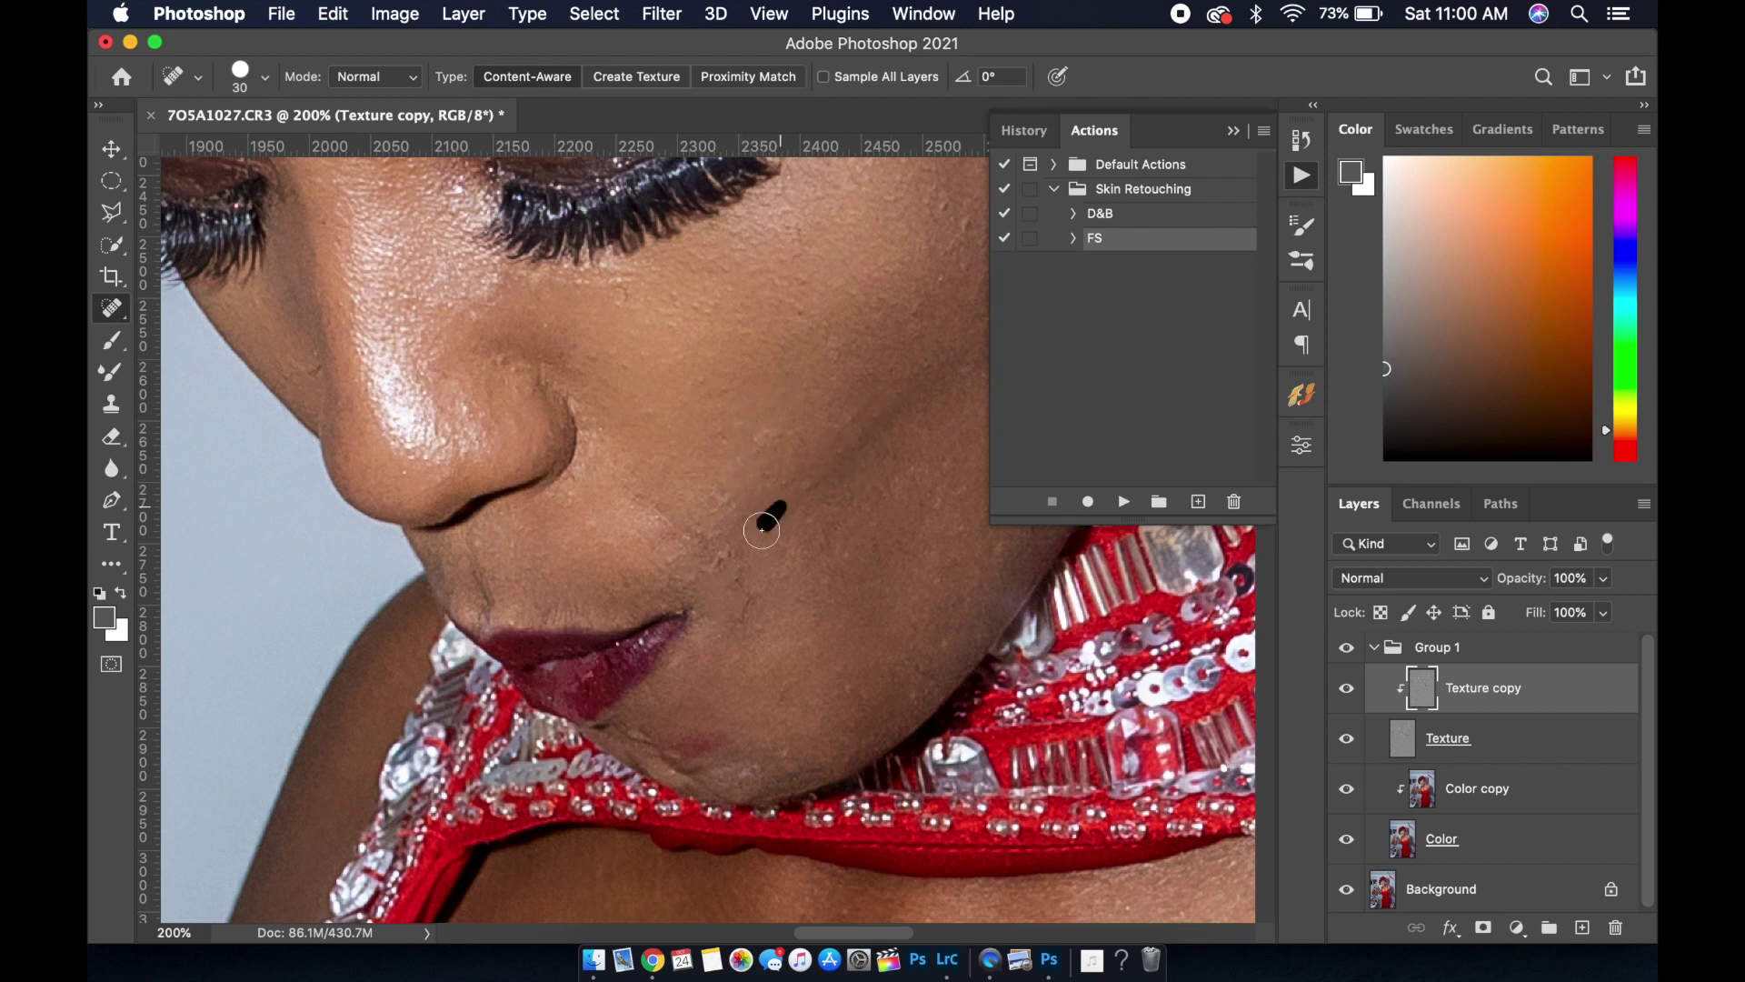
# Heal the blemishes above the lip and the red blemish on the chin
pyautogui.moveTo(718, 563)
pyautogui.mouseDown()
pyautogui.moveTo(752, 605)
pyautogui.moveTo(745, 636)
pyautogui.moveTo(636, 498)
pyautogui.mouseUp()
pyautogui.click(650, 507)
pyautogui.moveTo(720, 568); pyautogui.dragTo(706, 550)
pyautogui.moveTo(720, 738)
pyautogui.mouseDown()
pyautogui.moveTo(680, 738)
pyautogui.moveTo(684, 777)
pyautogui.moveTo(691, 736)
pyautogui.mouseUp()
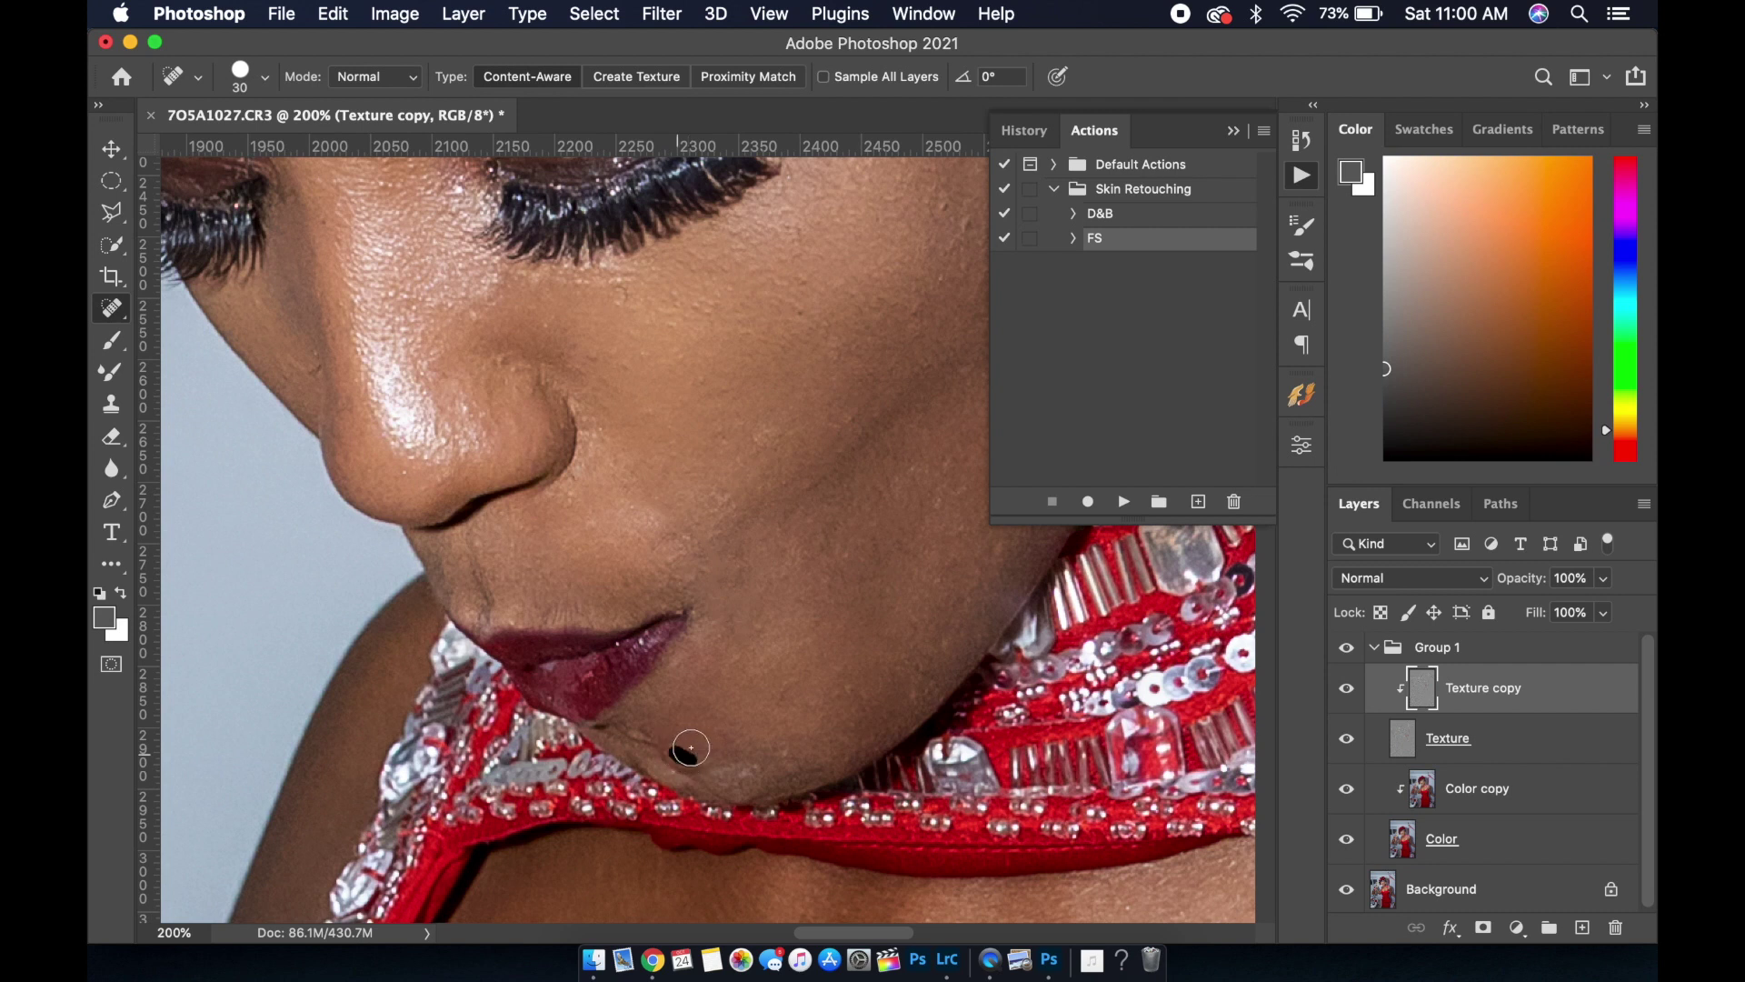
pyautogui.scroll(-4, 918, 636)
# Zoom to 200% near the eye and heal two spots on the upper cheek
pyautogui.scroll(-2, 859, 464)
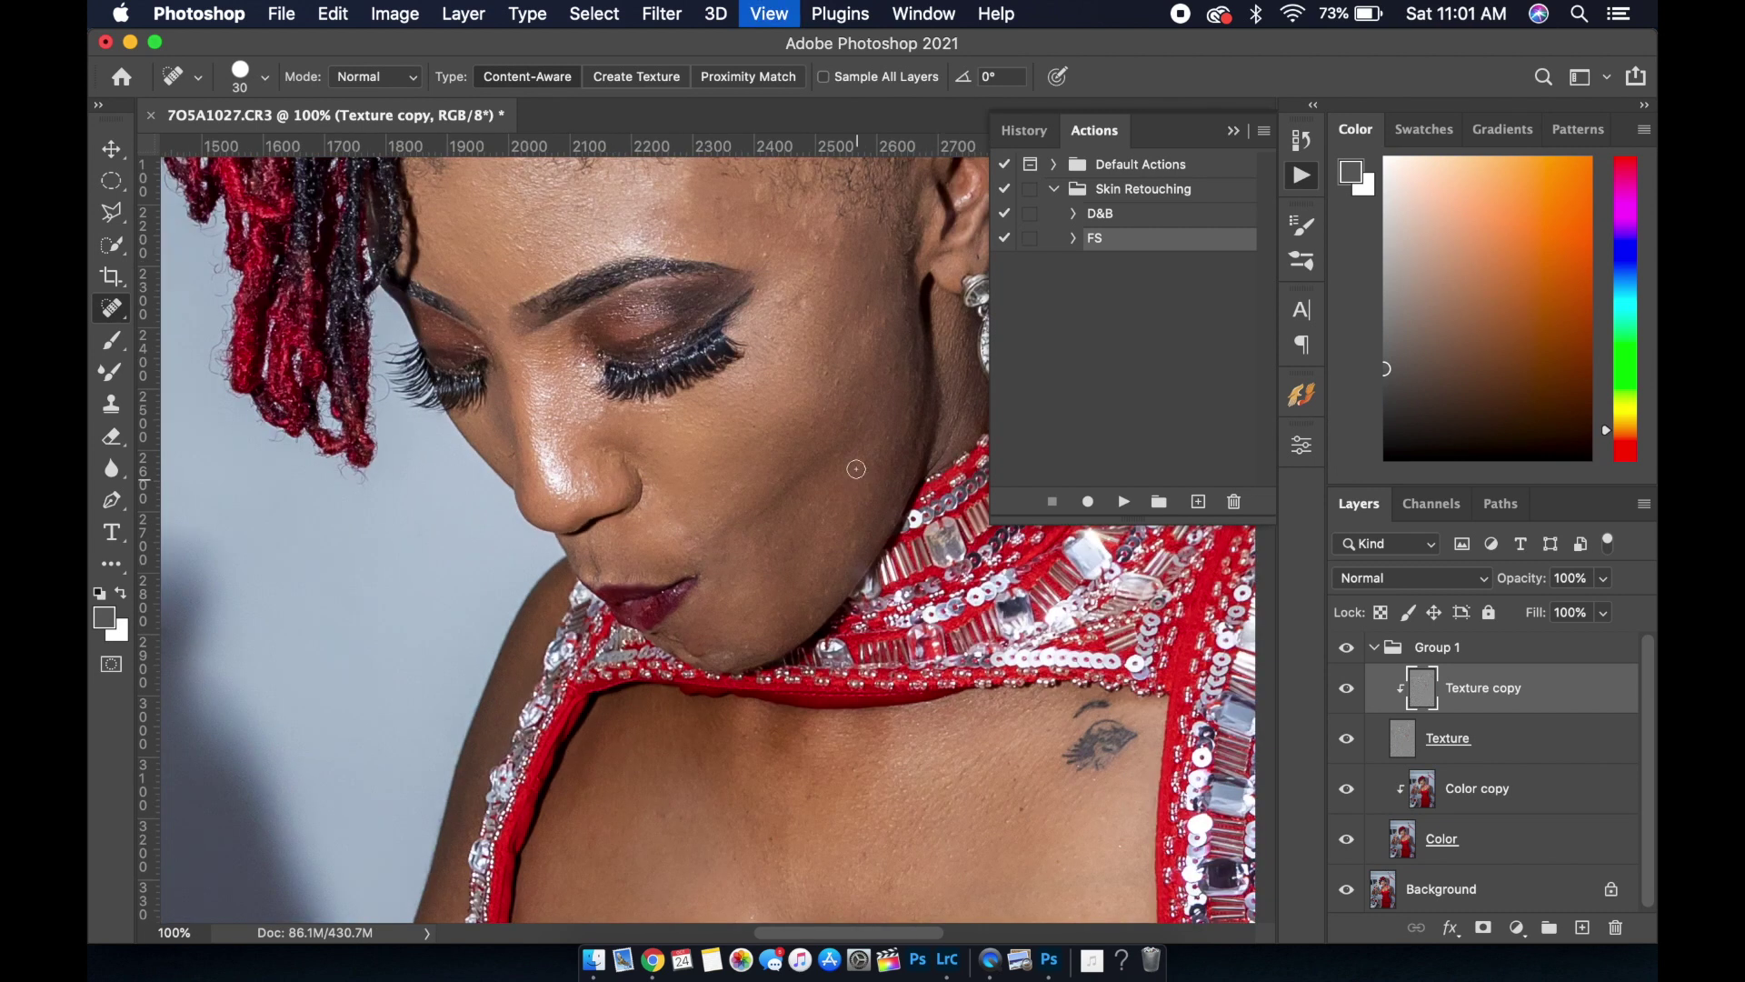
pyautogui.scroll(2, 848, 445)
pyautogui.scroll(2, 848, 445)
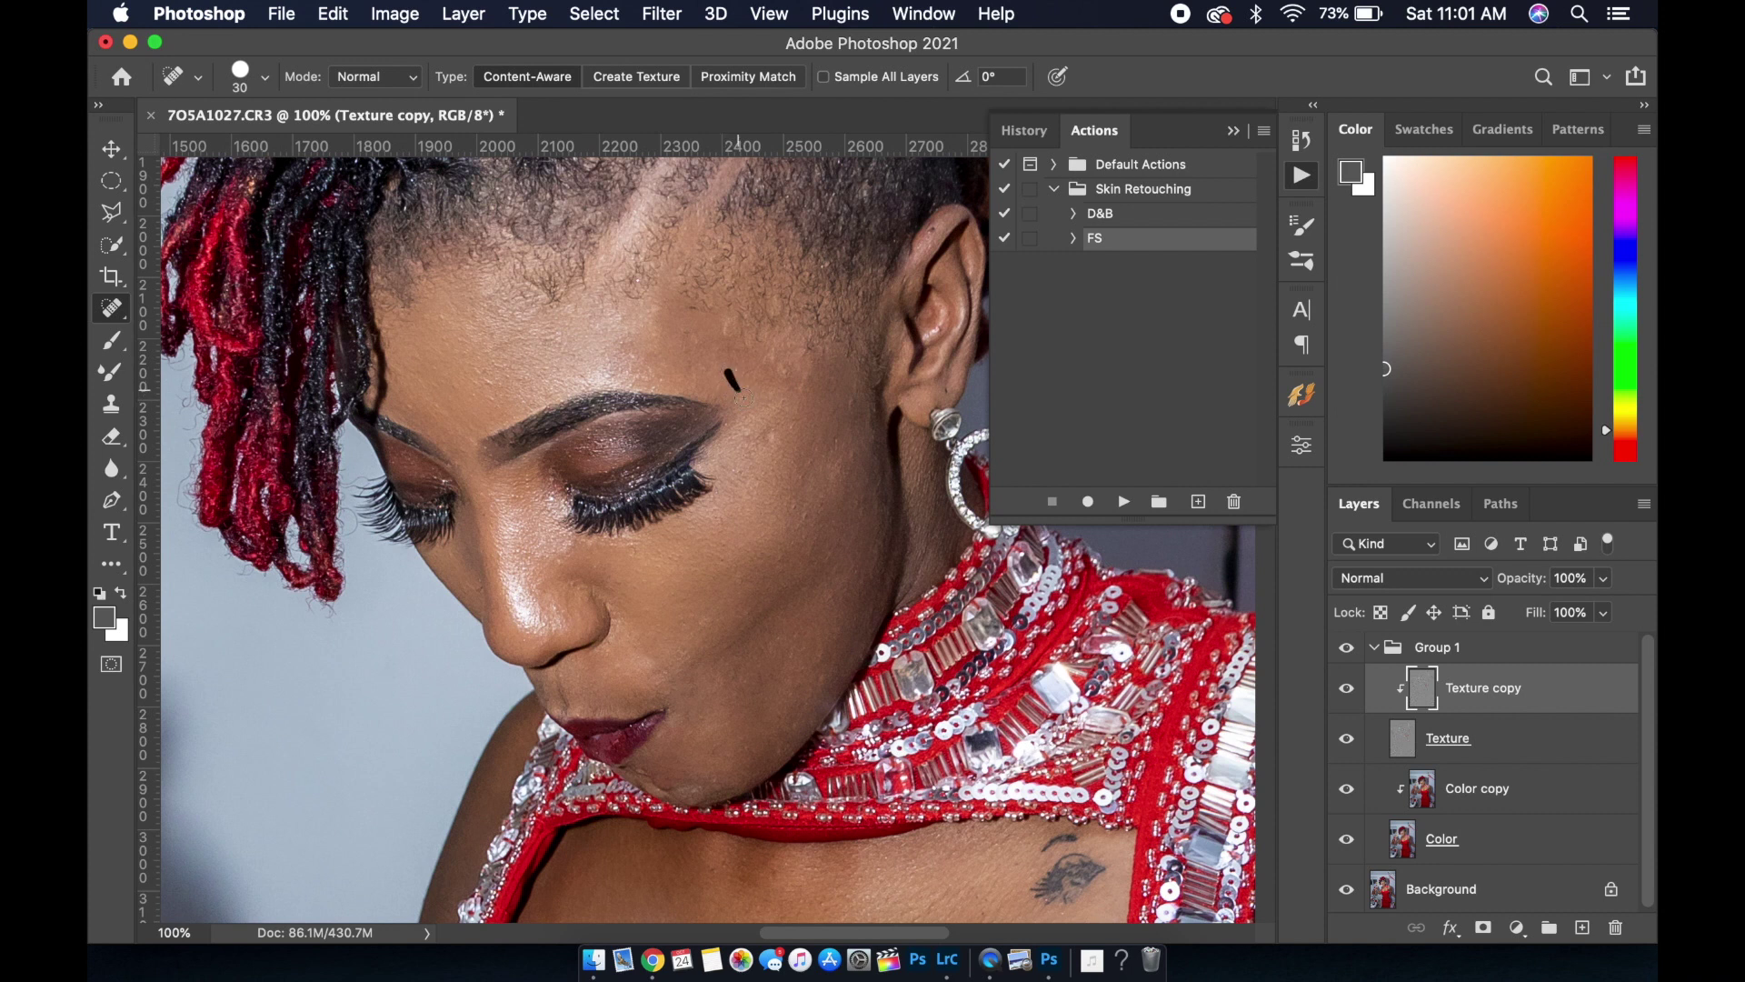
pyautogui.press('super+plus')
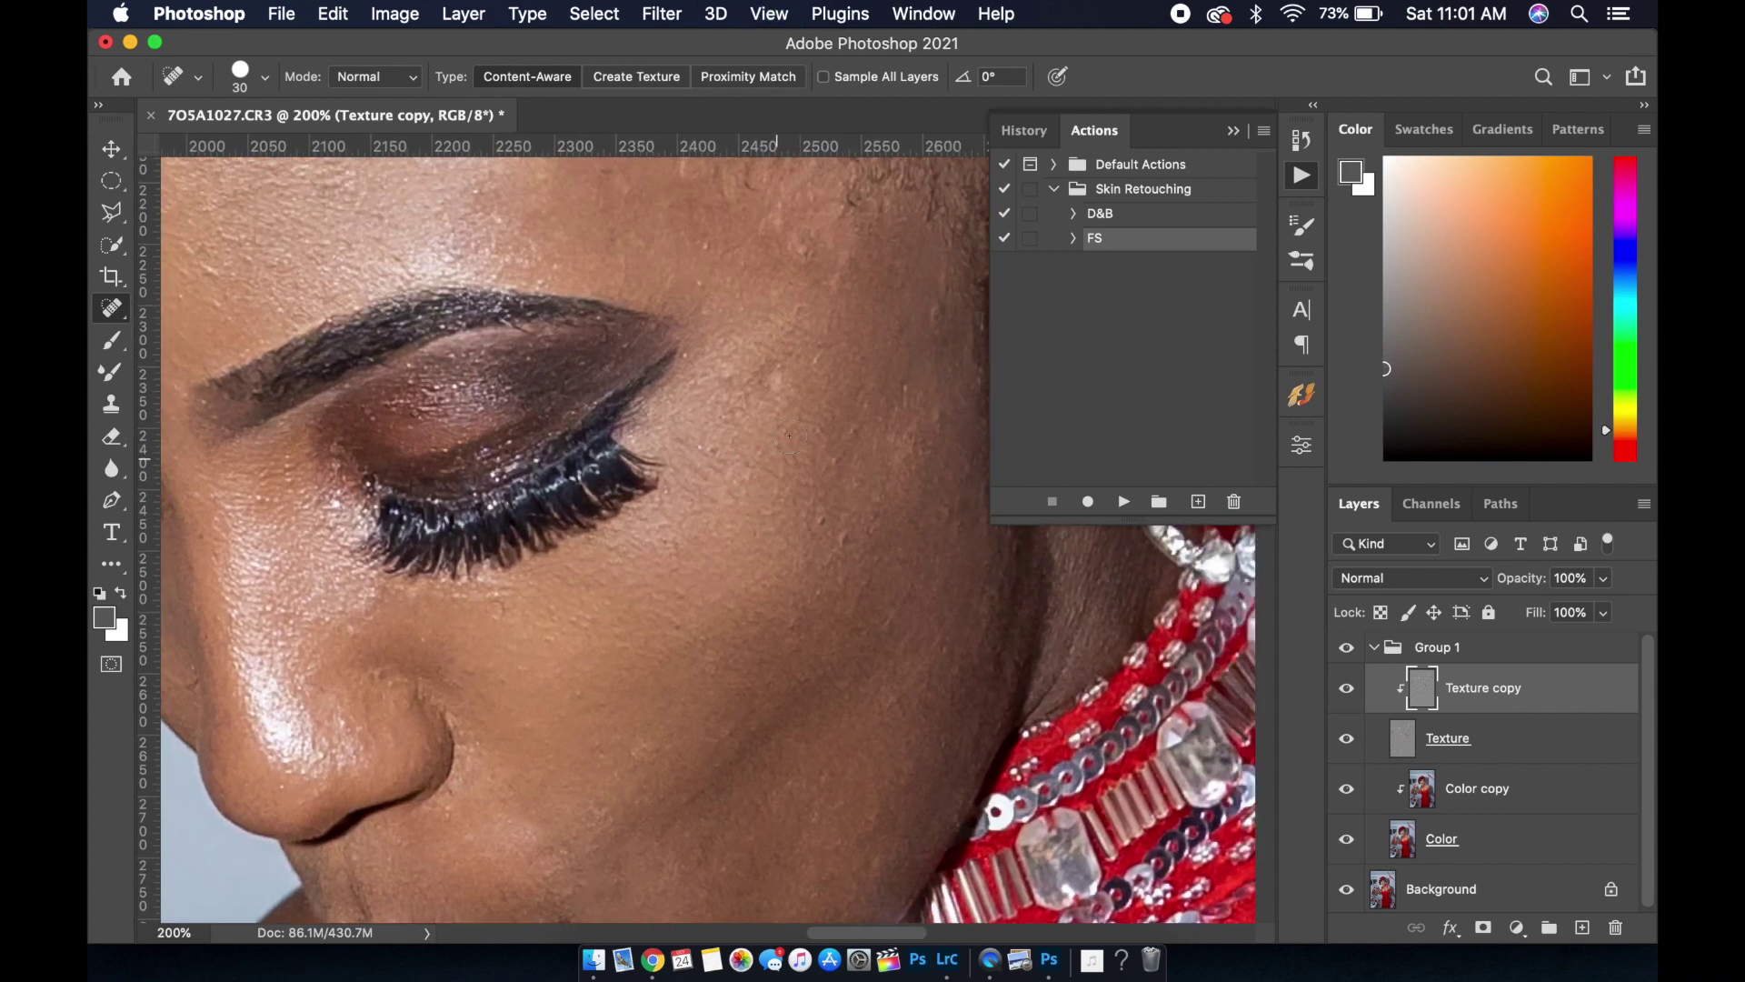
pyautogui.scroll(2, 762, 427)
pyautogui.scroll(3, 762, 428)
pyautogui.hscroll(2, 736, 423)
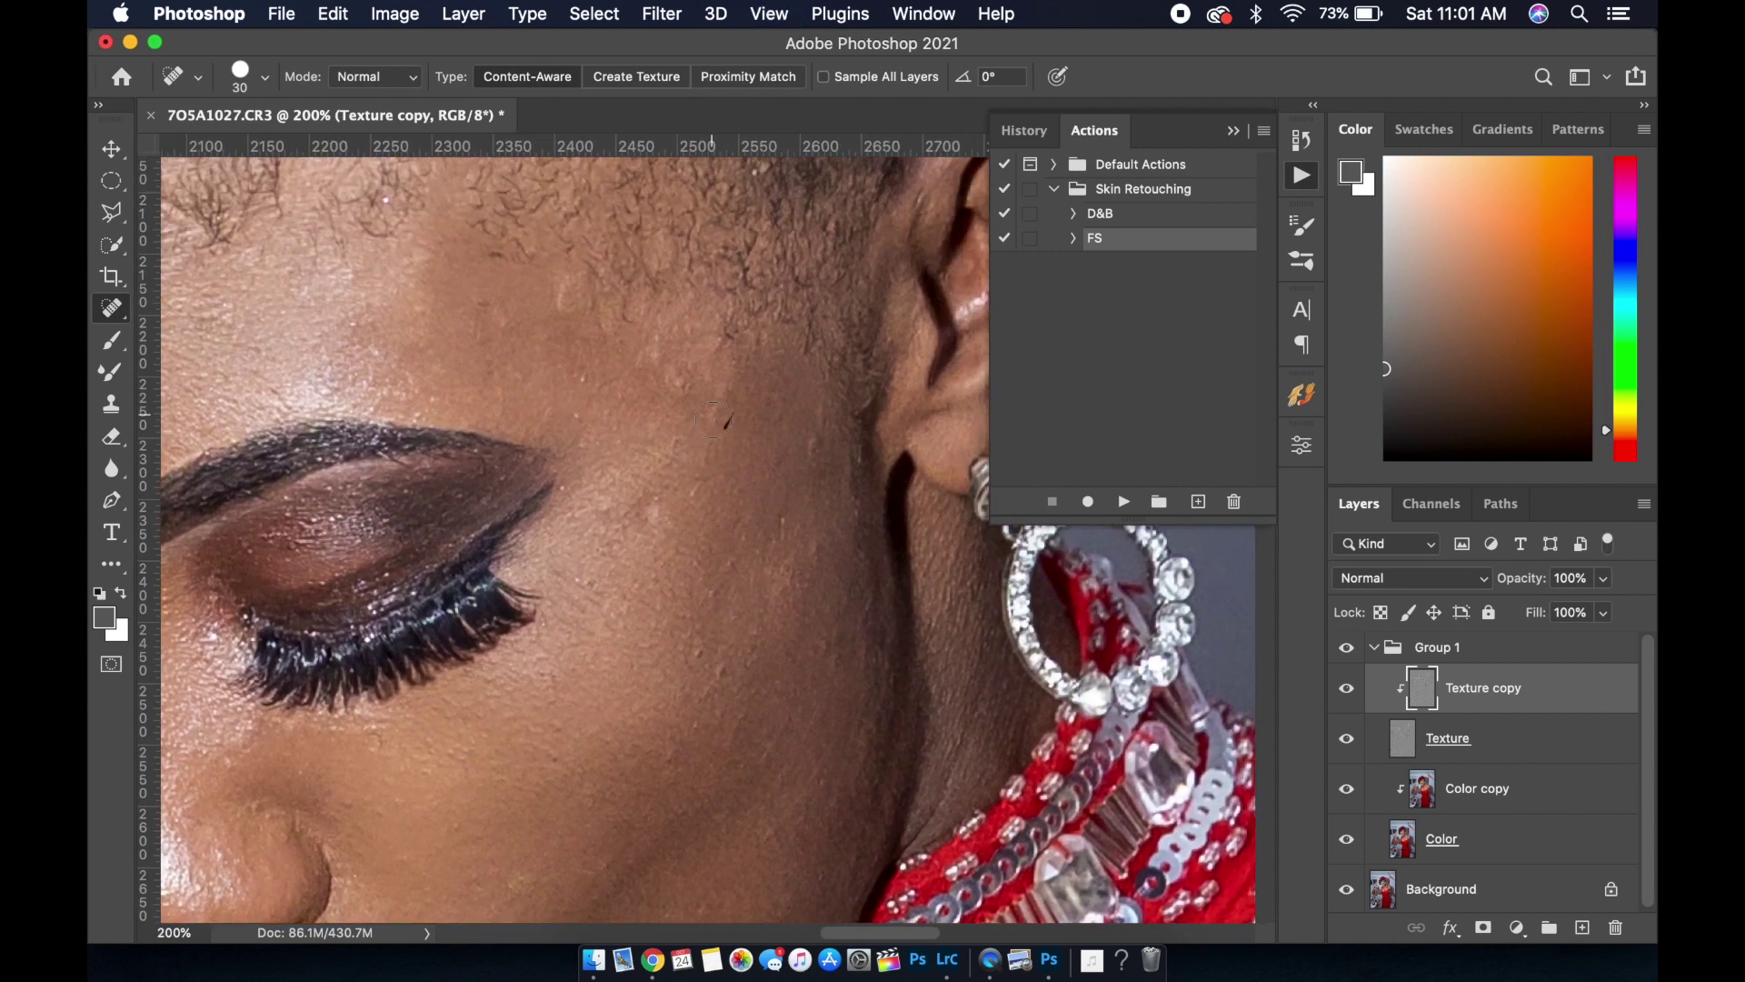
pyautogui.moveTo(722, 440); pyautogui.dragTo(717, 406)
pyautogui.moveTo(818, 454); pyautogui.dragTo(818, 423)
# Heal the spots beside the eye and lower on the cheek, then zoom back out
pyautogui.moveTo(808, 541)
pyautogui.mouseDown()
pyautogui.moveTo(809, 573)
pyautogui.moveTo(779, 560)
pyautogui.mouseUp()
pyautogui.click(695, 653)
pyautogui.moveTo(711, 655); pyautogui.dragTo(718, 676)
pyautogui.press('super+minus')
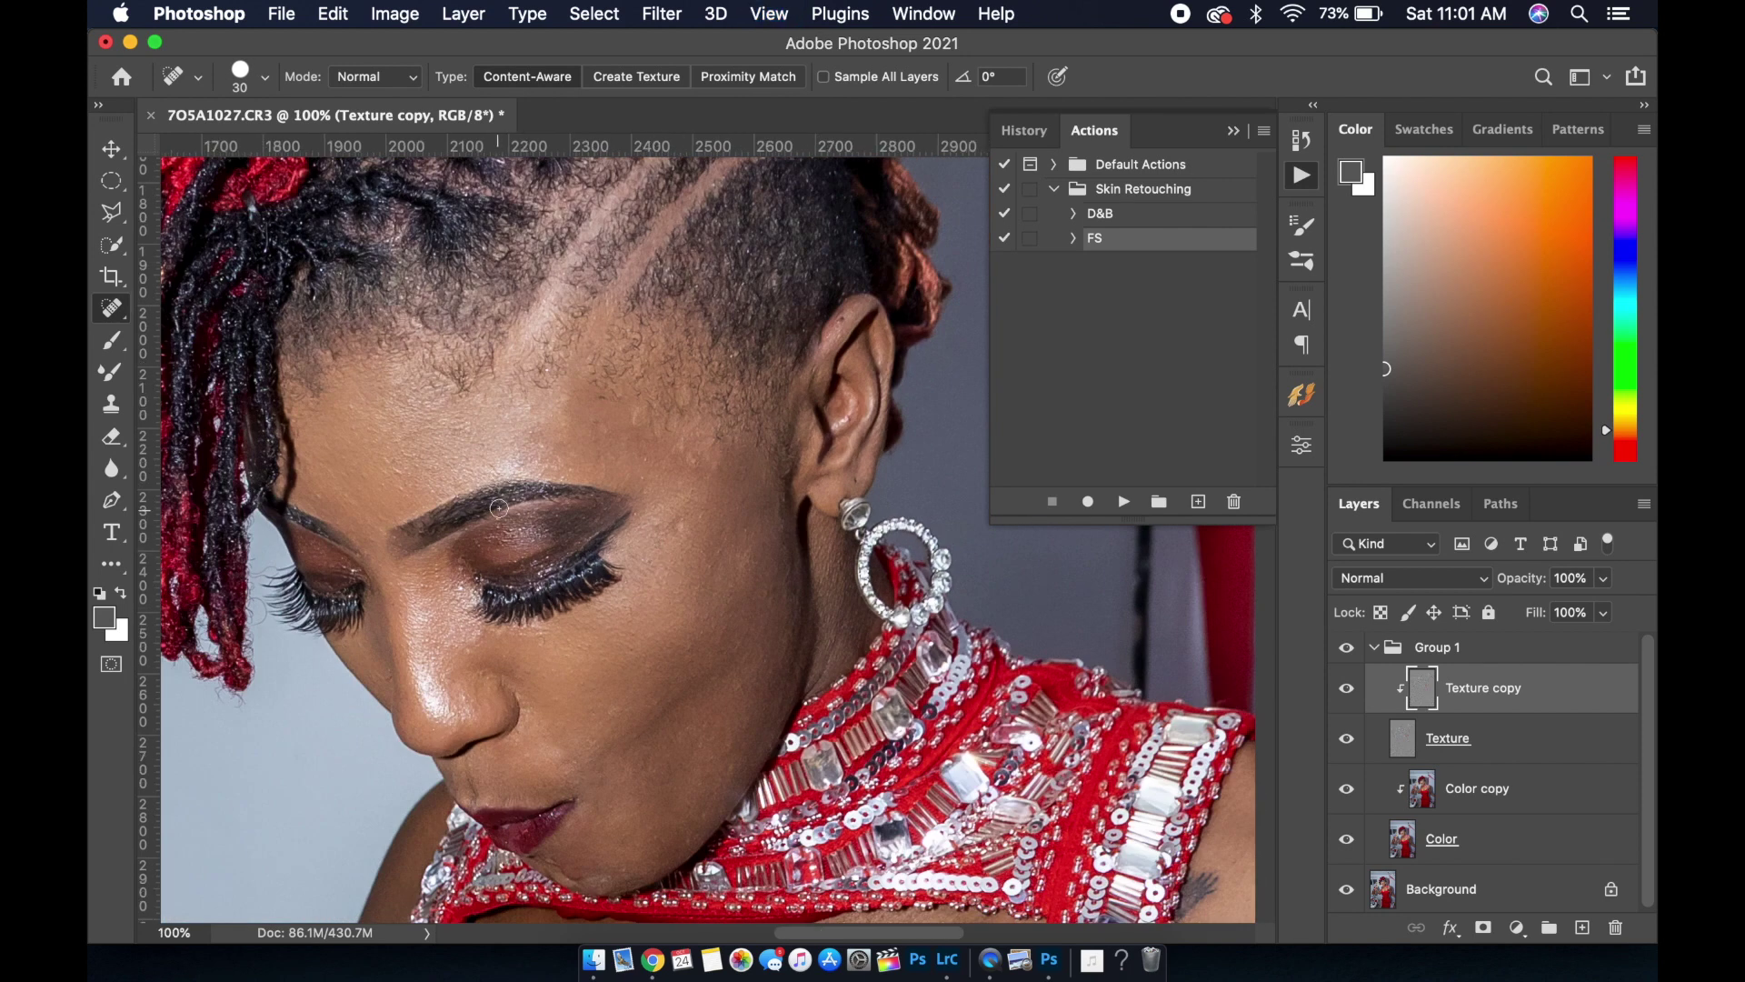
pyautogui.press('super+minus')
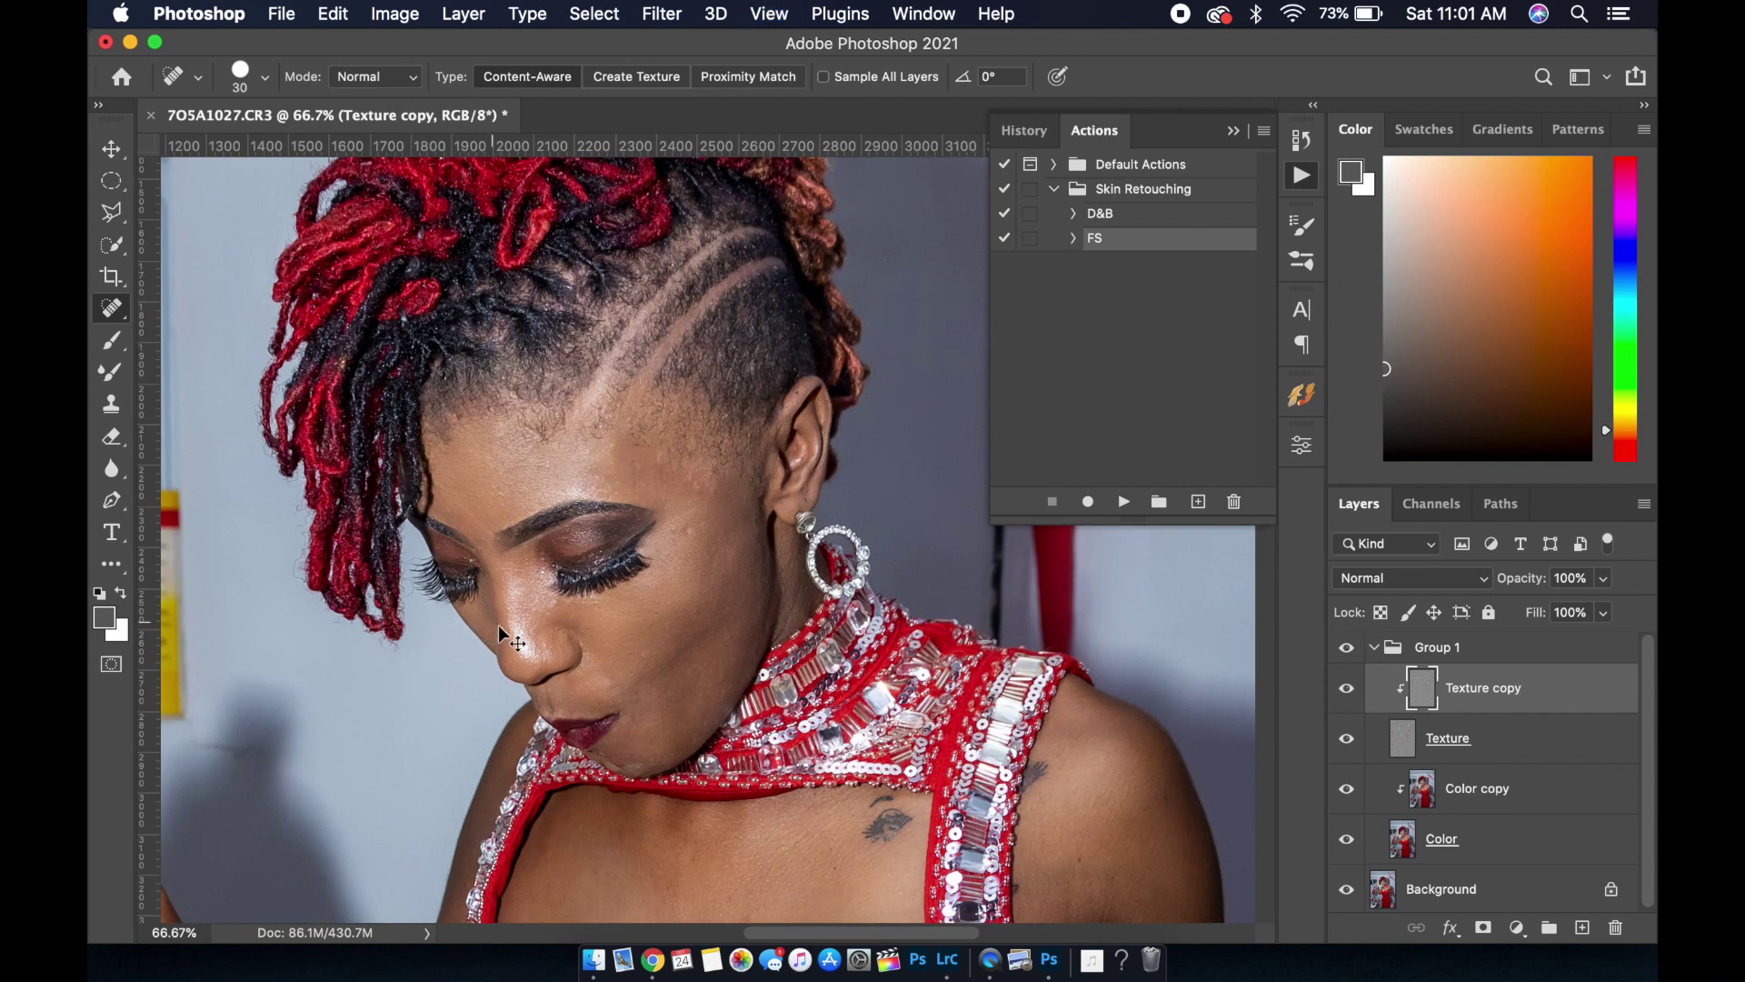
# Enlarge the Spot Healing Brush to size 50 and heal the upper-arm blemish
pyautogui.press('super+minus')
pyautogui.scroll(-5, 1019, 736)
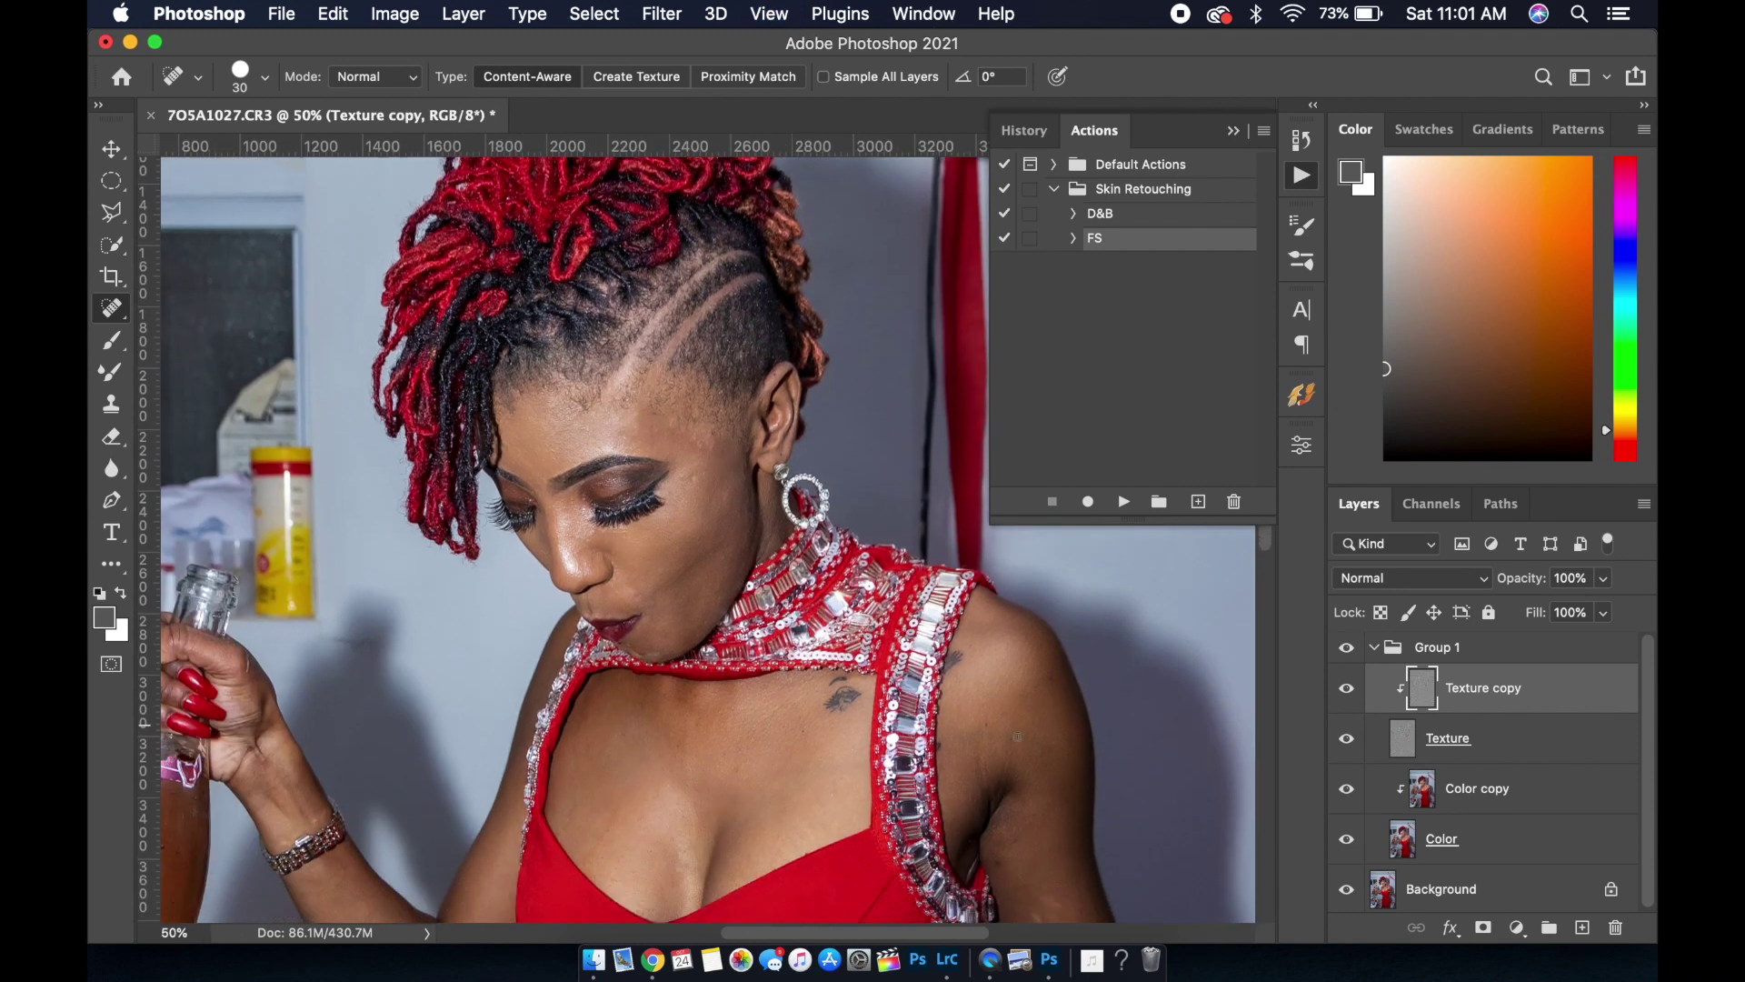
pyautogui.scroll(-3, 1019, 736)
pyautogui.hscroll(3, 1019, 736)
pyautogui.scroll(-3, 1019, 736)
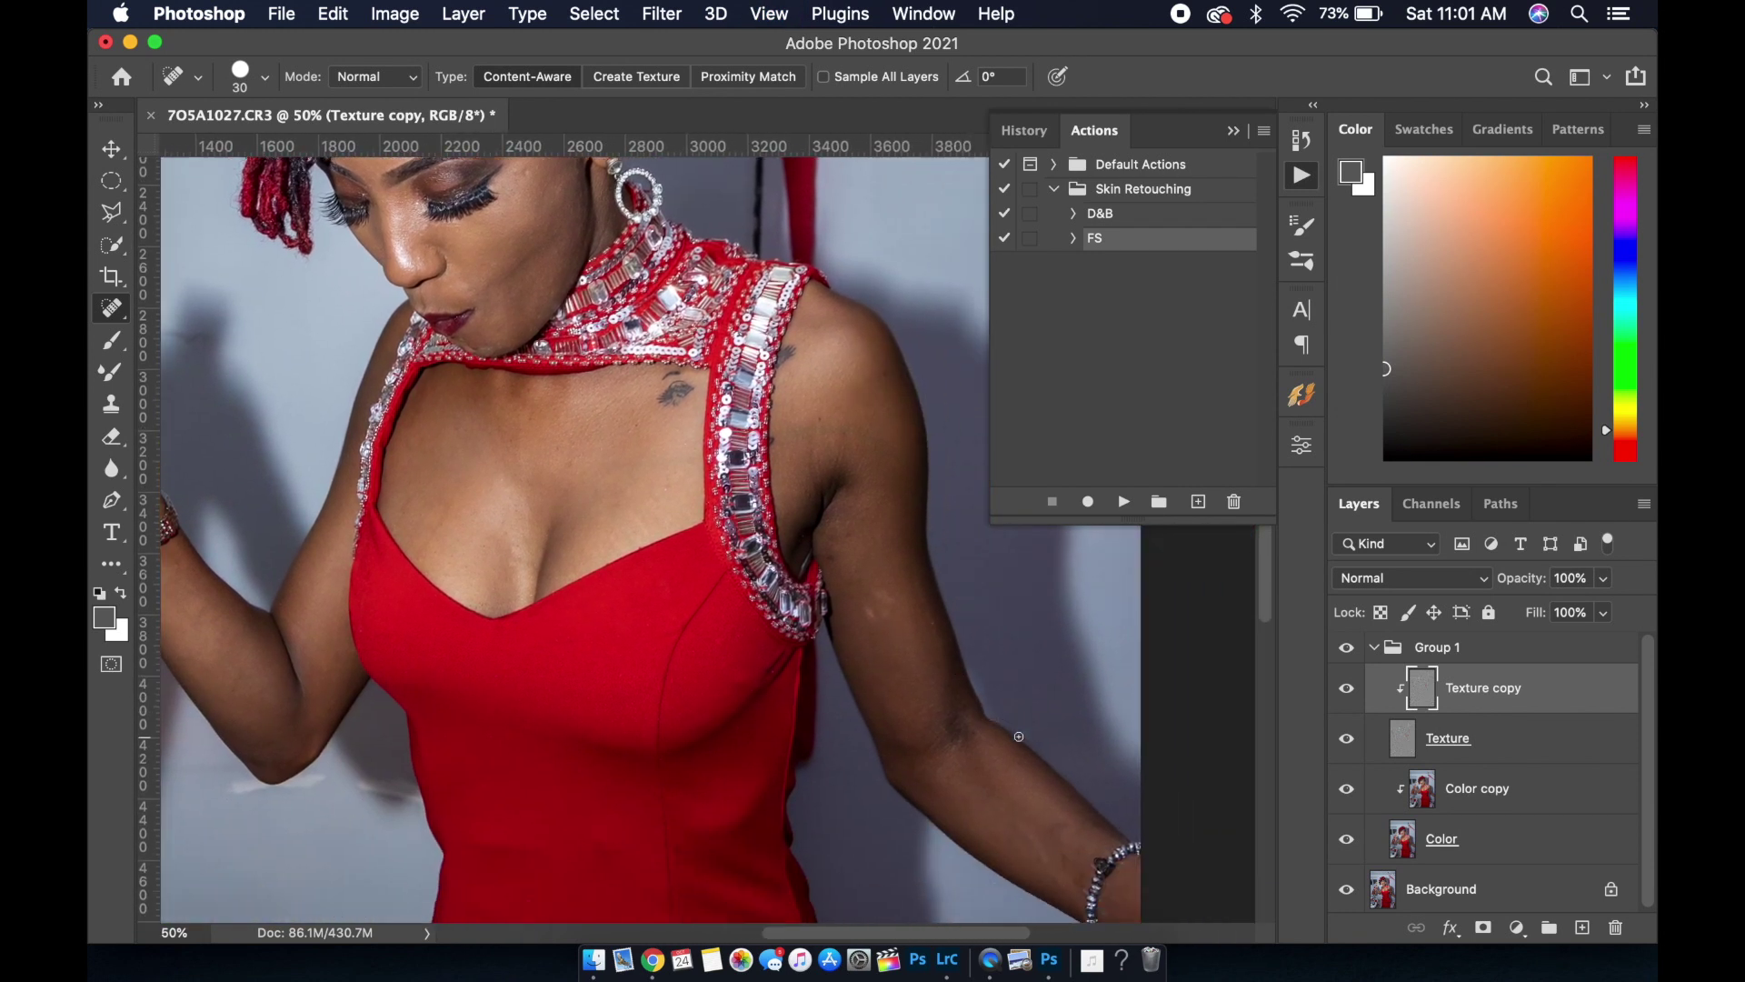
pyautogui.scroll(-3, 1019, 736)
pyautogui.hscroll(2, 1019, 737)
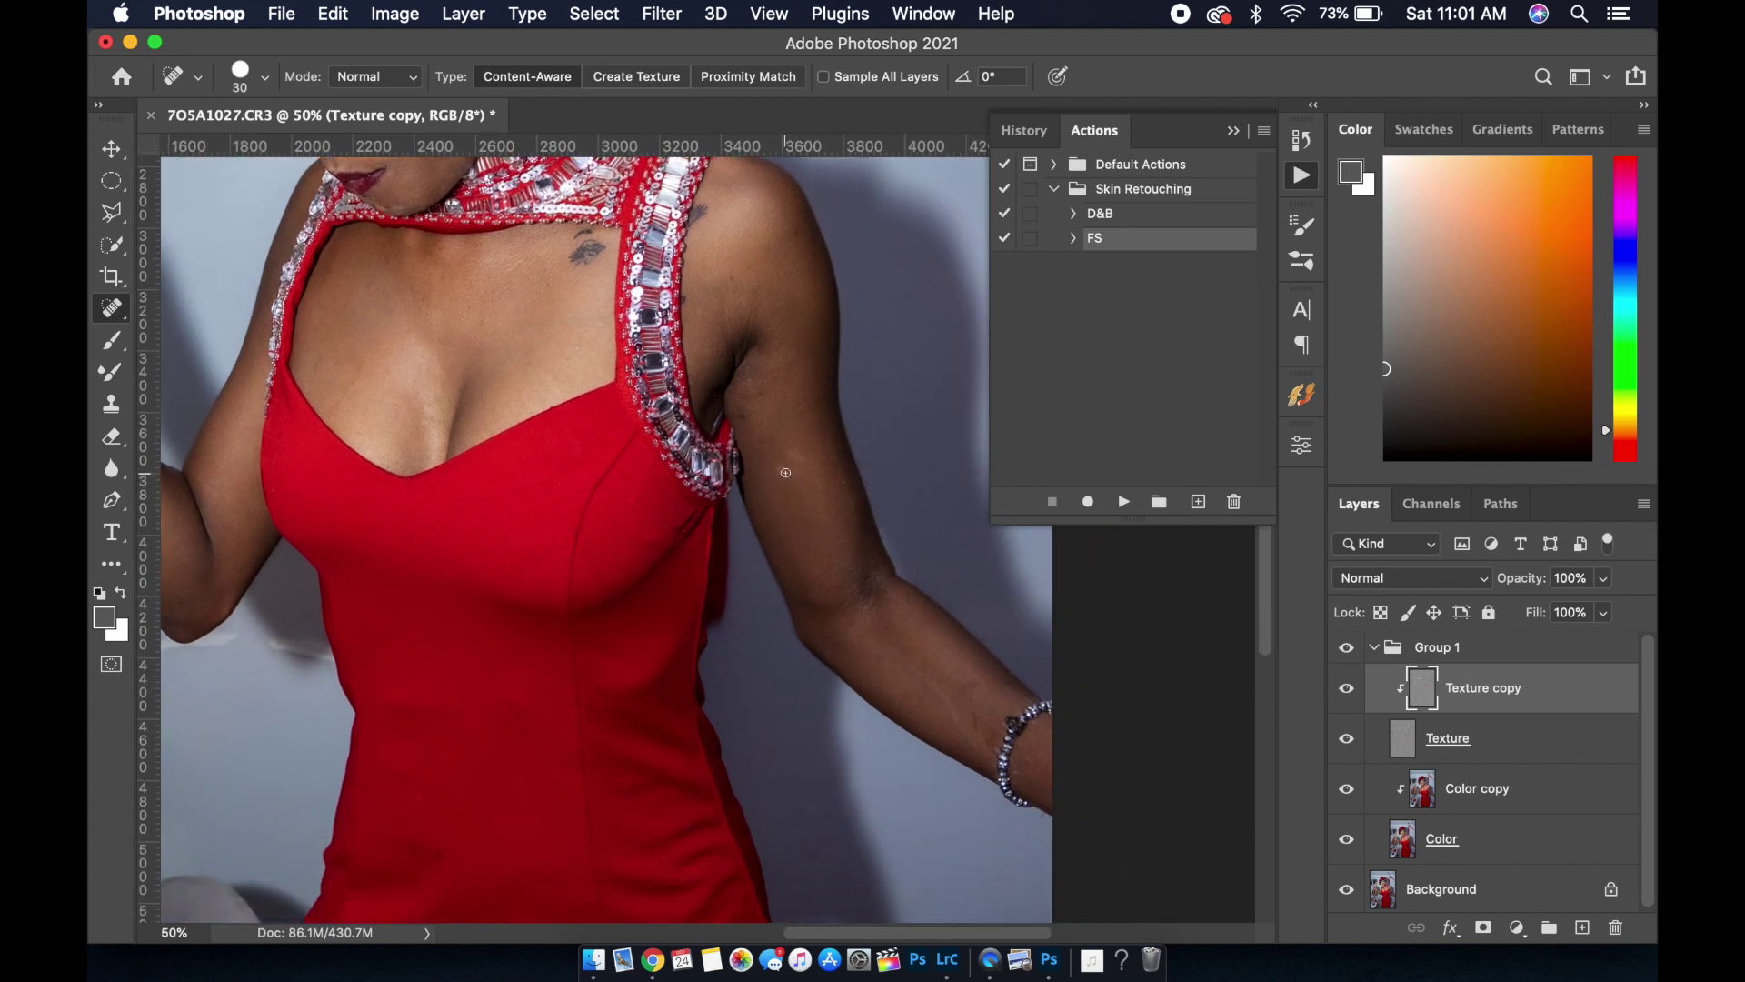
pyautogui.press(']')
pyautogui.moveTo(797, 446); pyautogui.dragTo(803, 482)
# Zoom out to 33.3% and pan left to view the whole figure
pyautogui.hotkey('ctrl', '-')
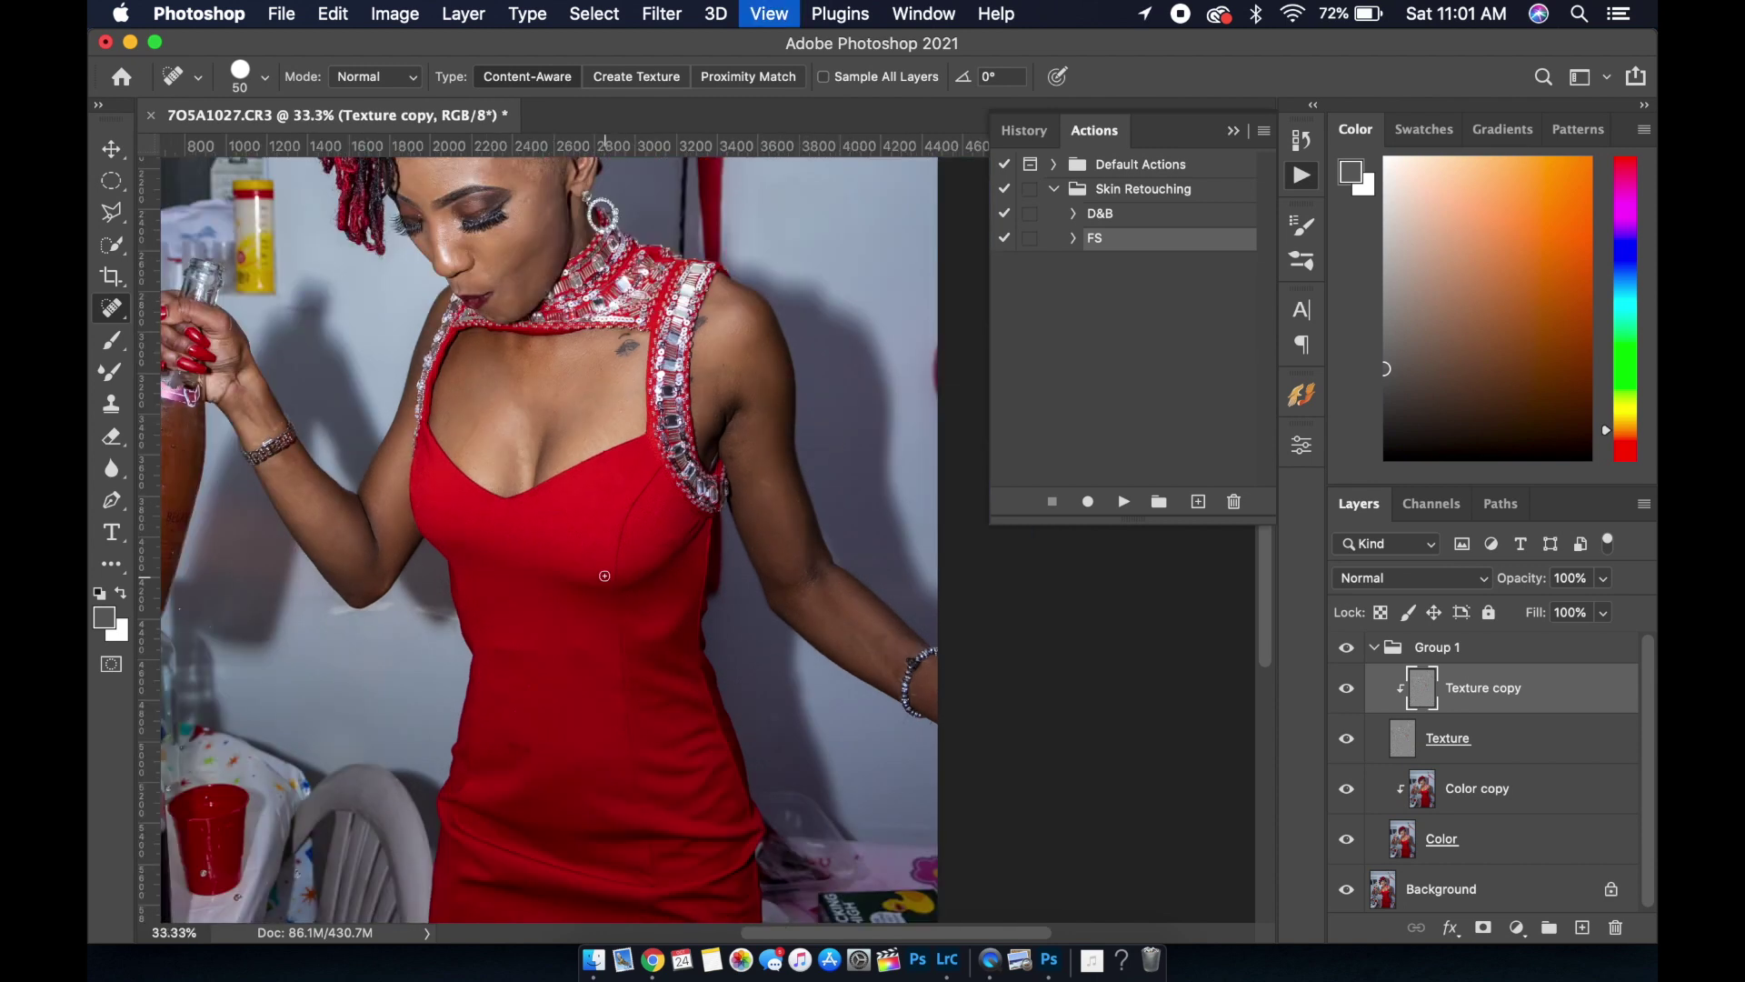
pyautogui.hscroll(-3, 595, 563)
pyautogui.hscroll(-3, 592, 562)
pyautogui.hscroll(-3, 591, 562)
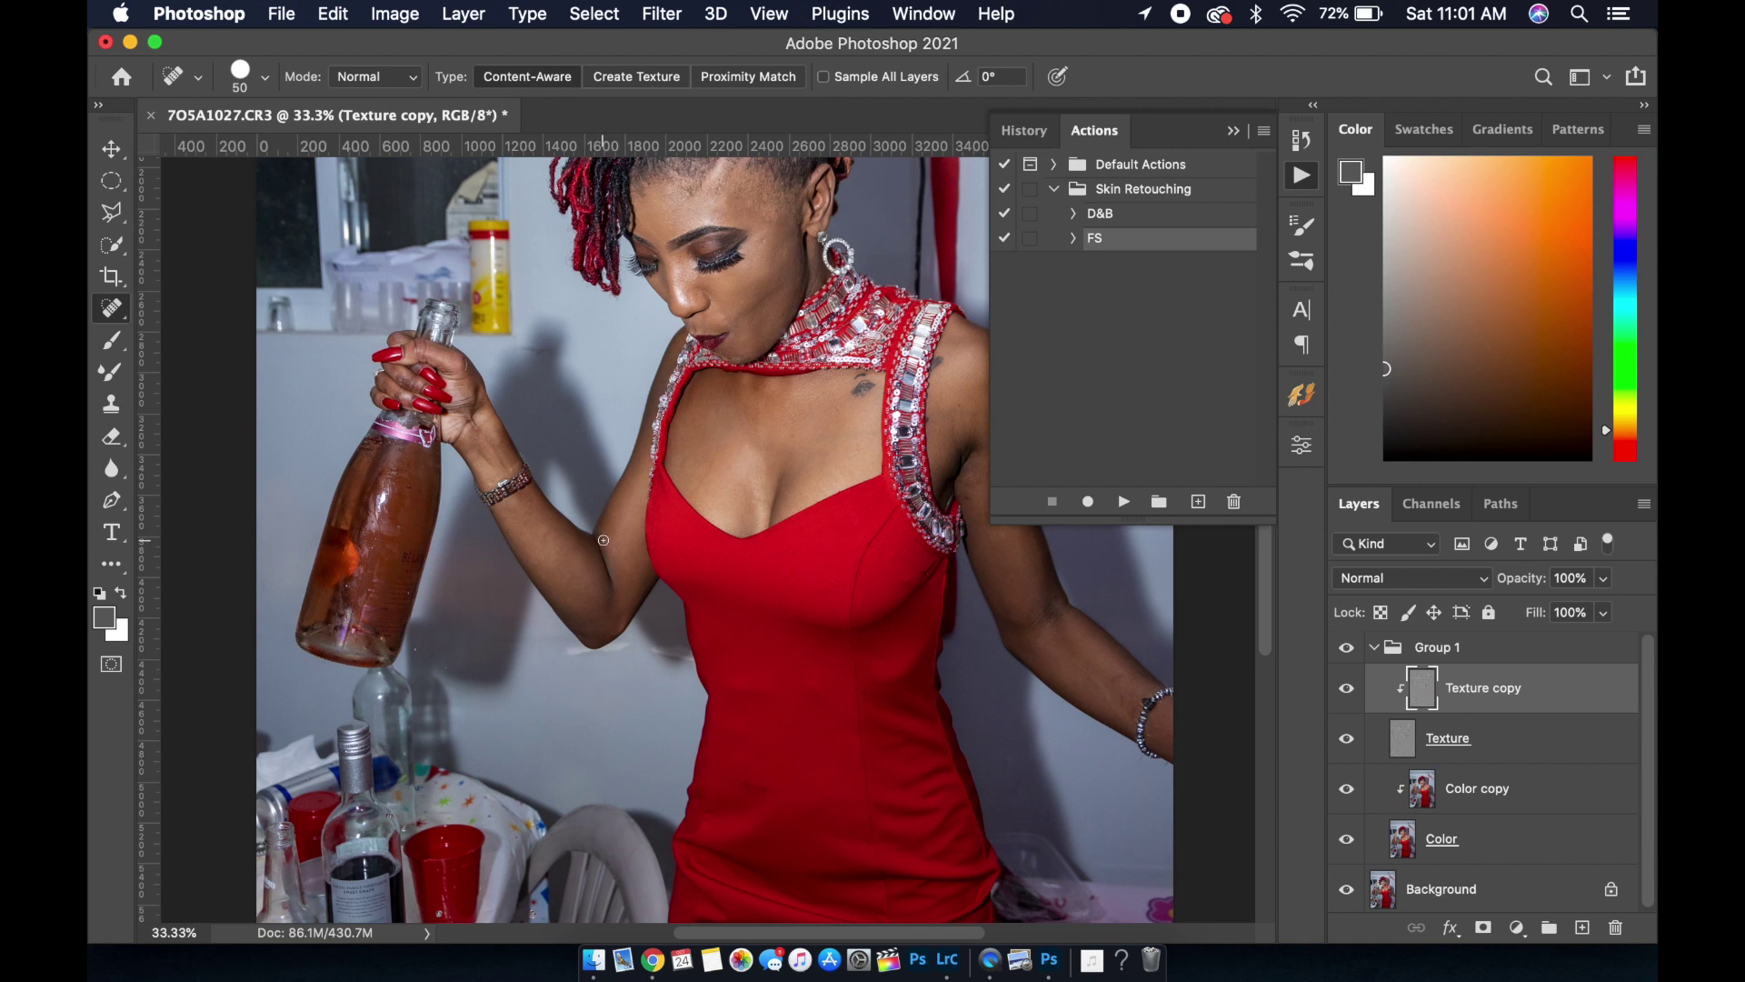
pyautogui.hscroll(-1, 602, 543)
pyautogui.hscroll(-2, 517, 551)
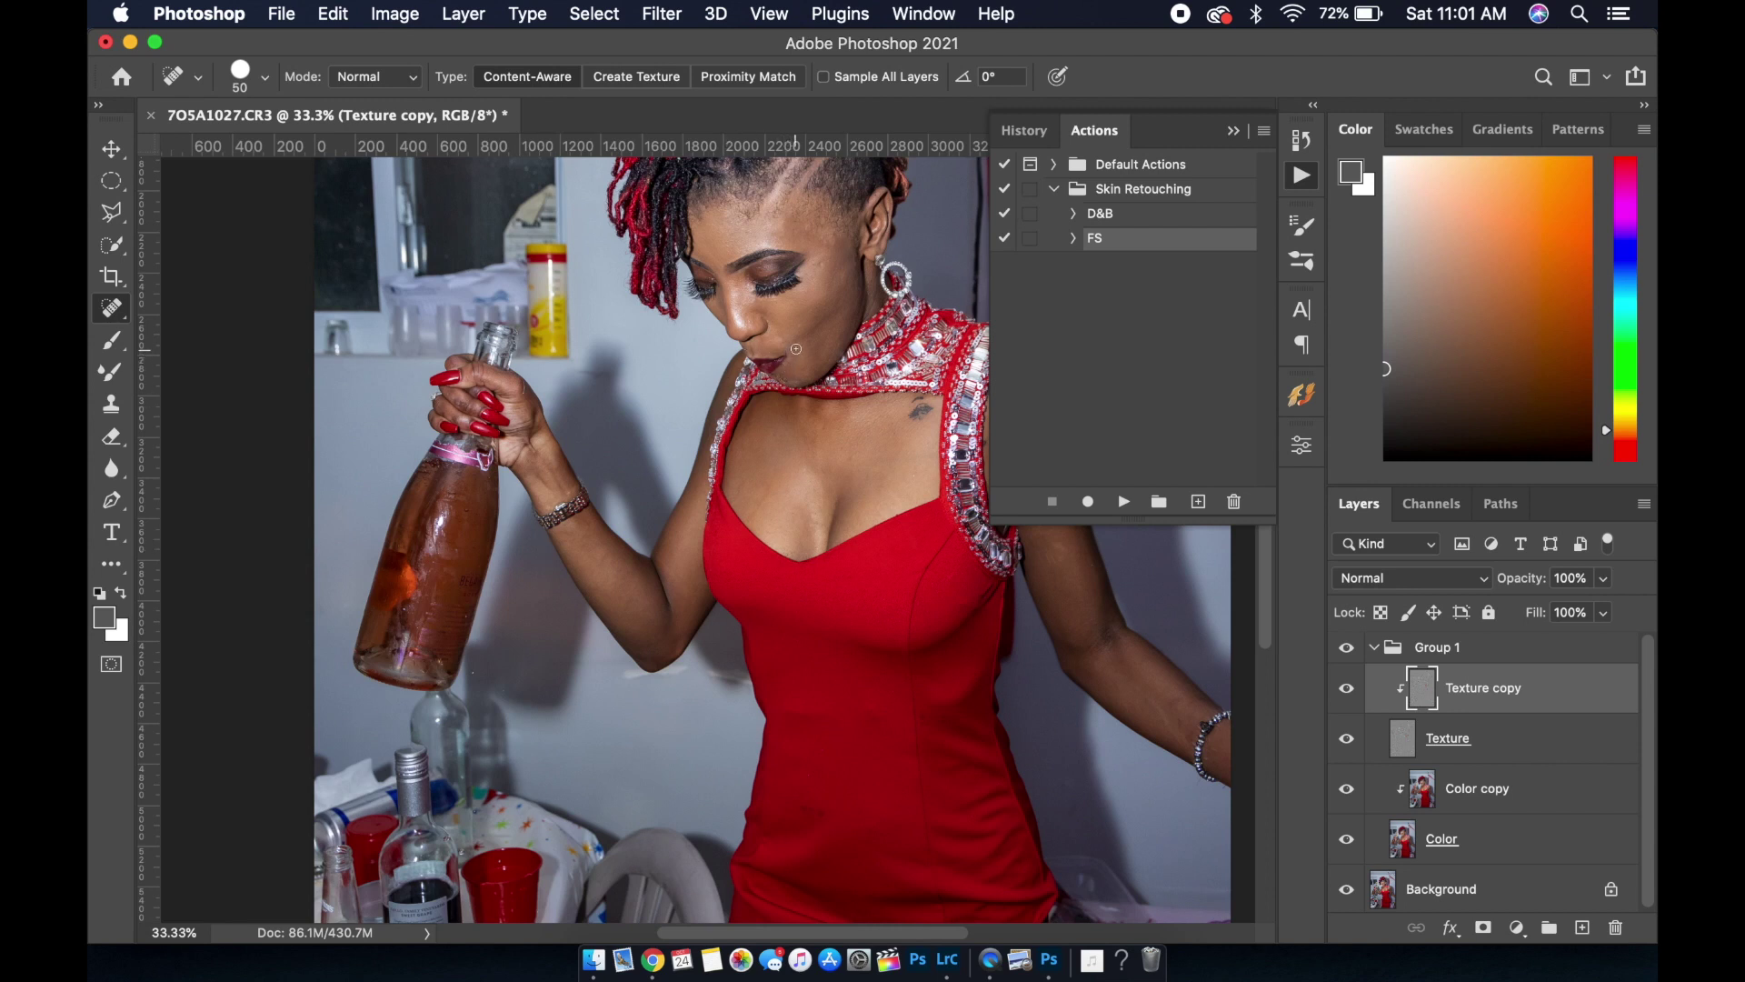
pyautogui.press('super+equal')
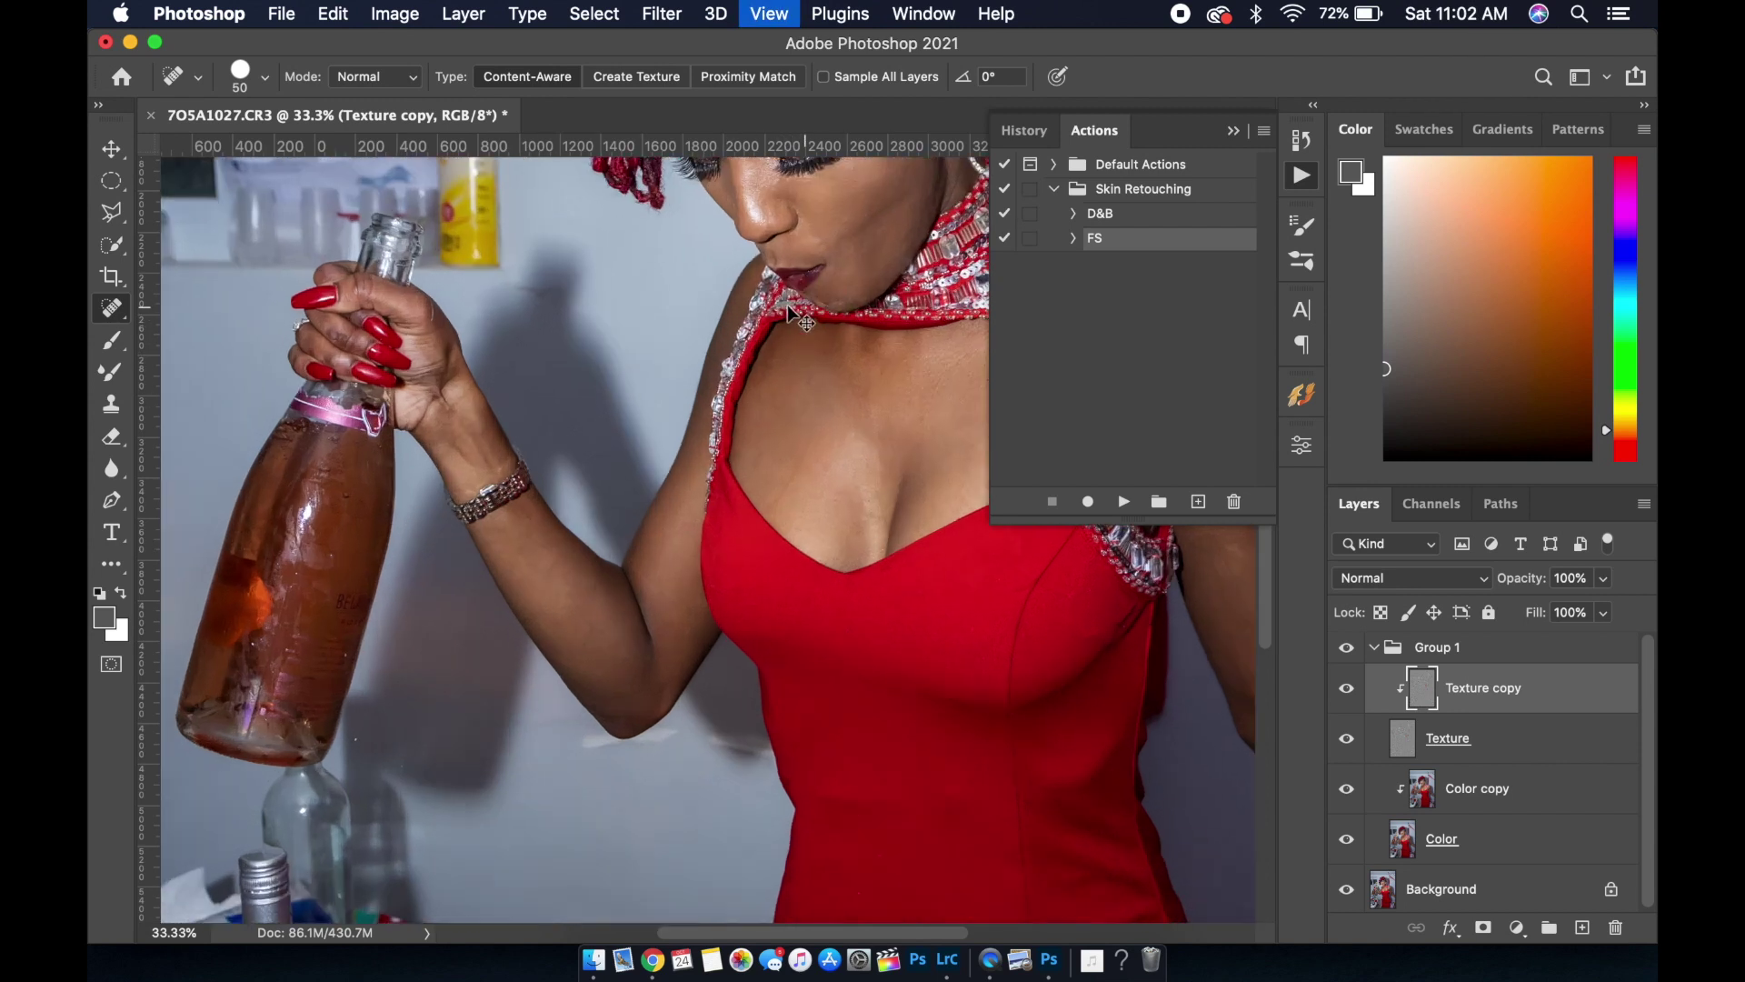
pyautogui.press('super+equal')
pyautogui.press('super+plus')
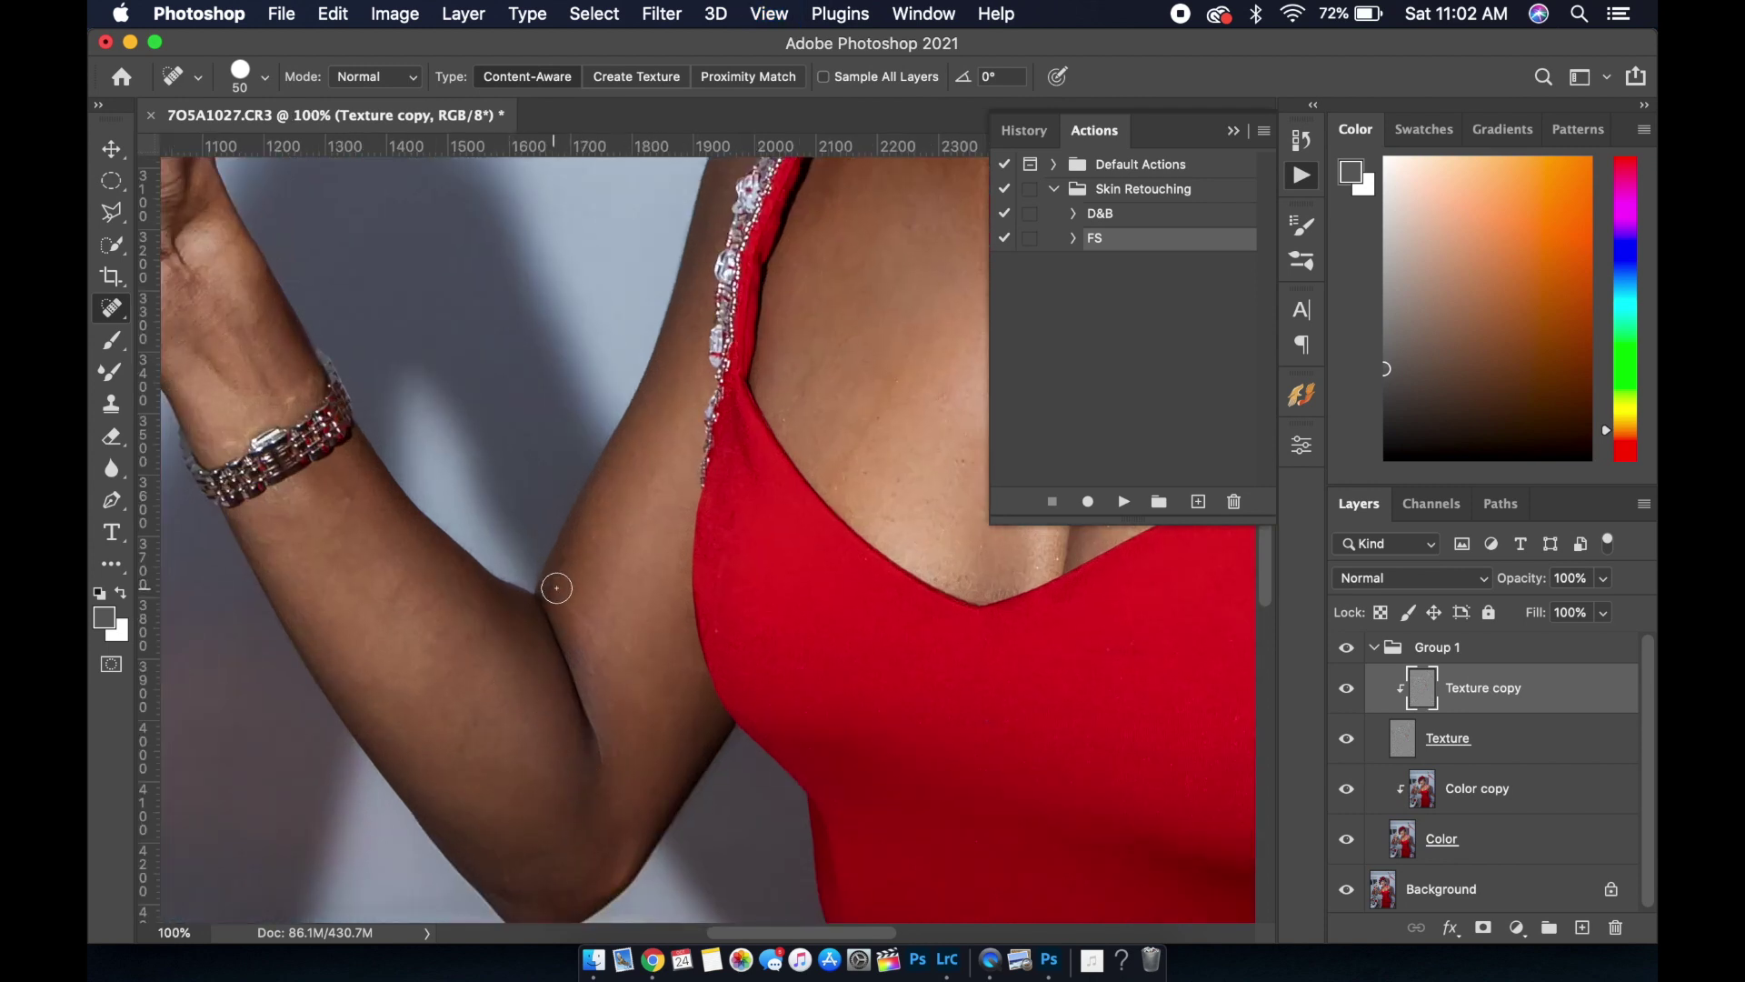
pyautogui.press('super+minus')
pyautogui.press('super+minus')
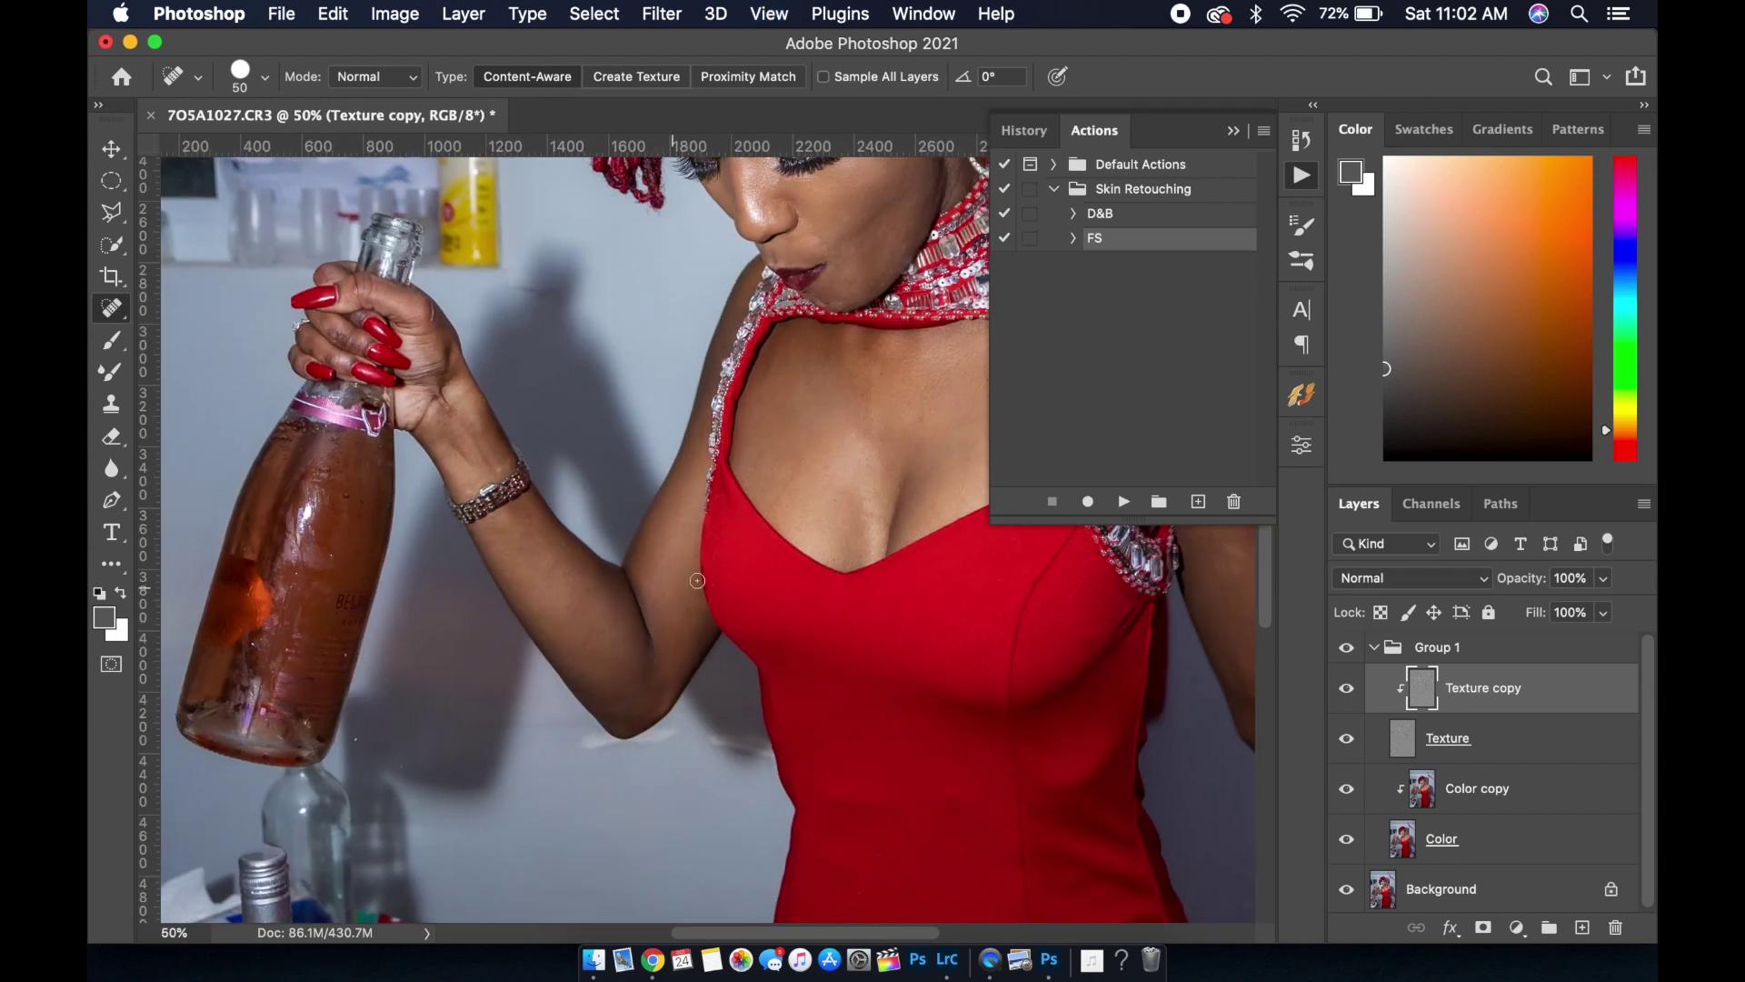
pyautogui.press('super+minus')
pyautogui.scroll(3, 820, 381)
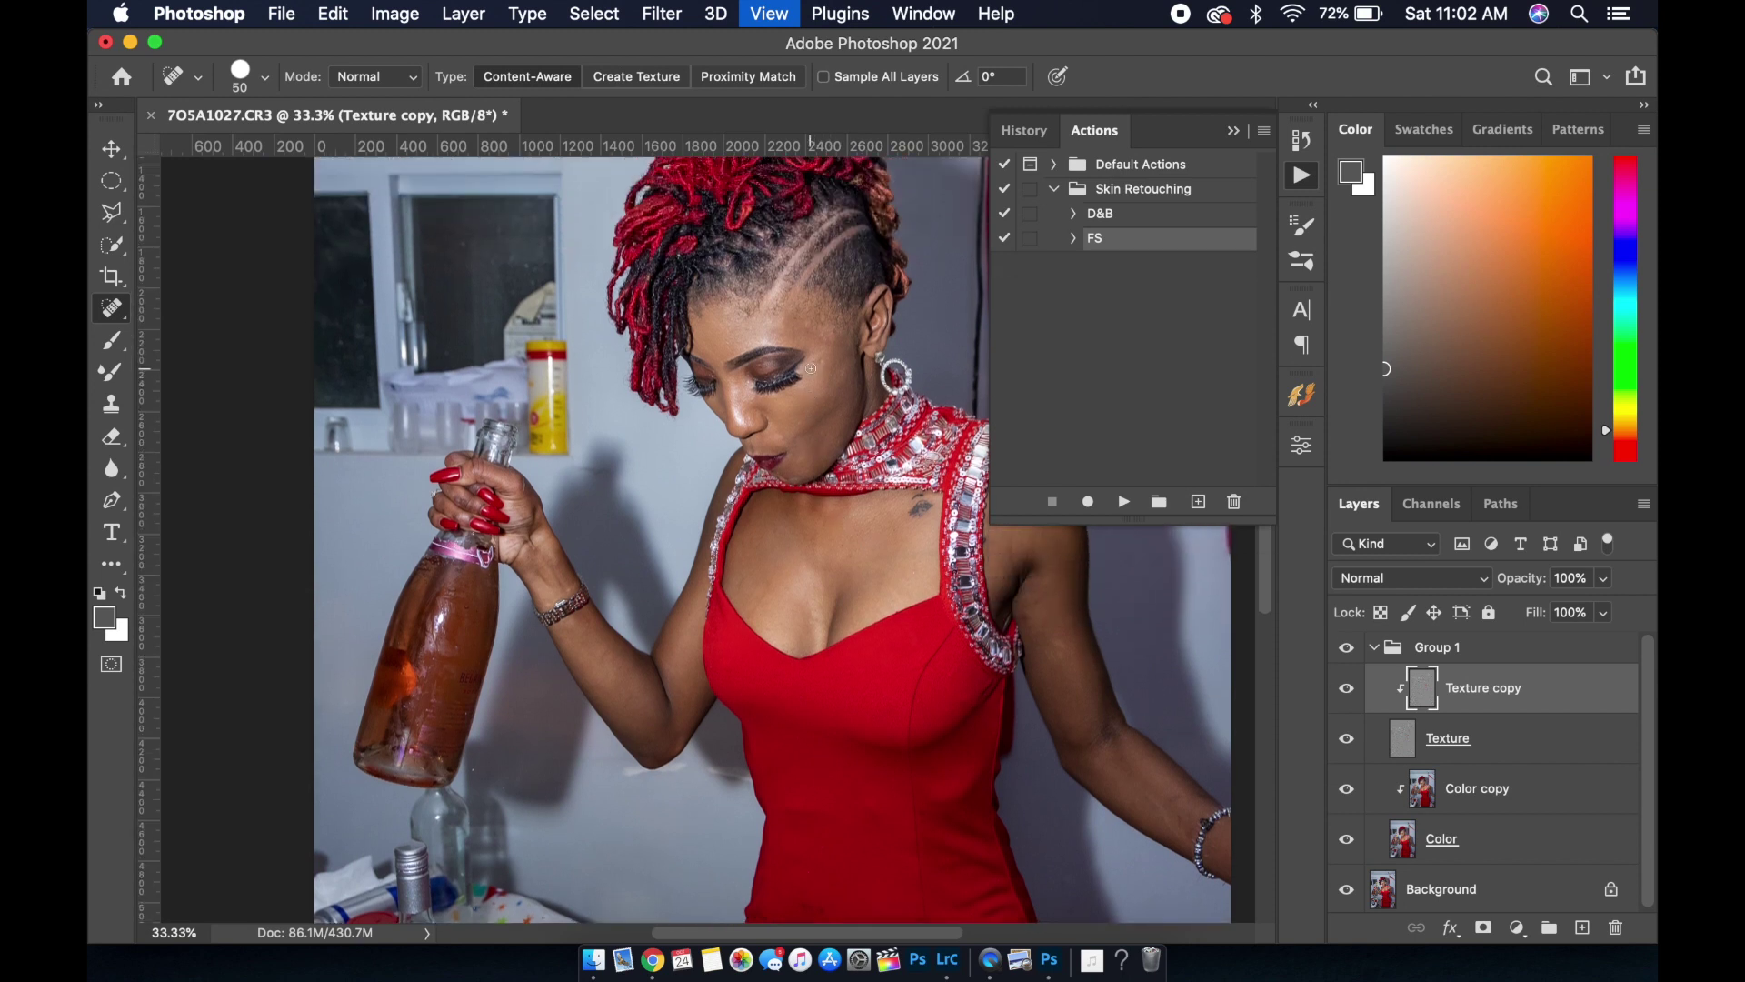
pyautogui.scroll(2, 809, 383)
pyautogui.scroll(-2, 813, 418)
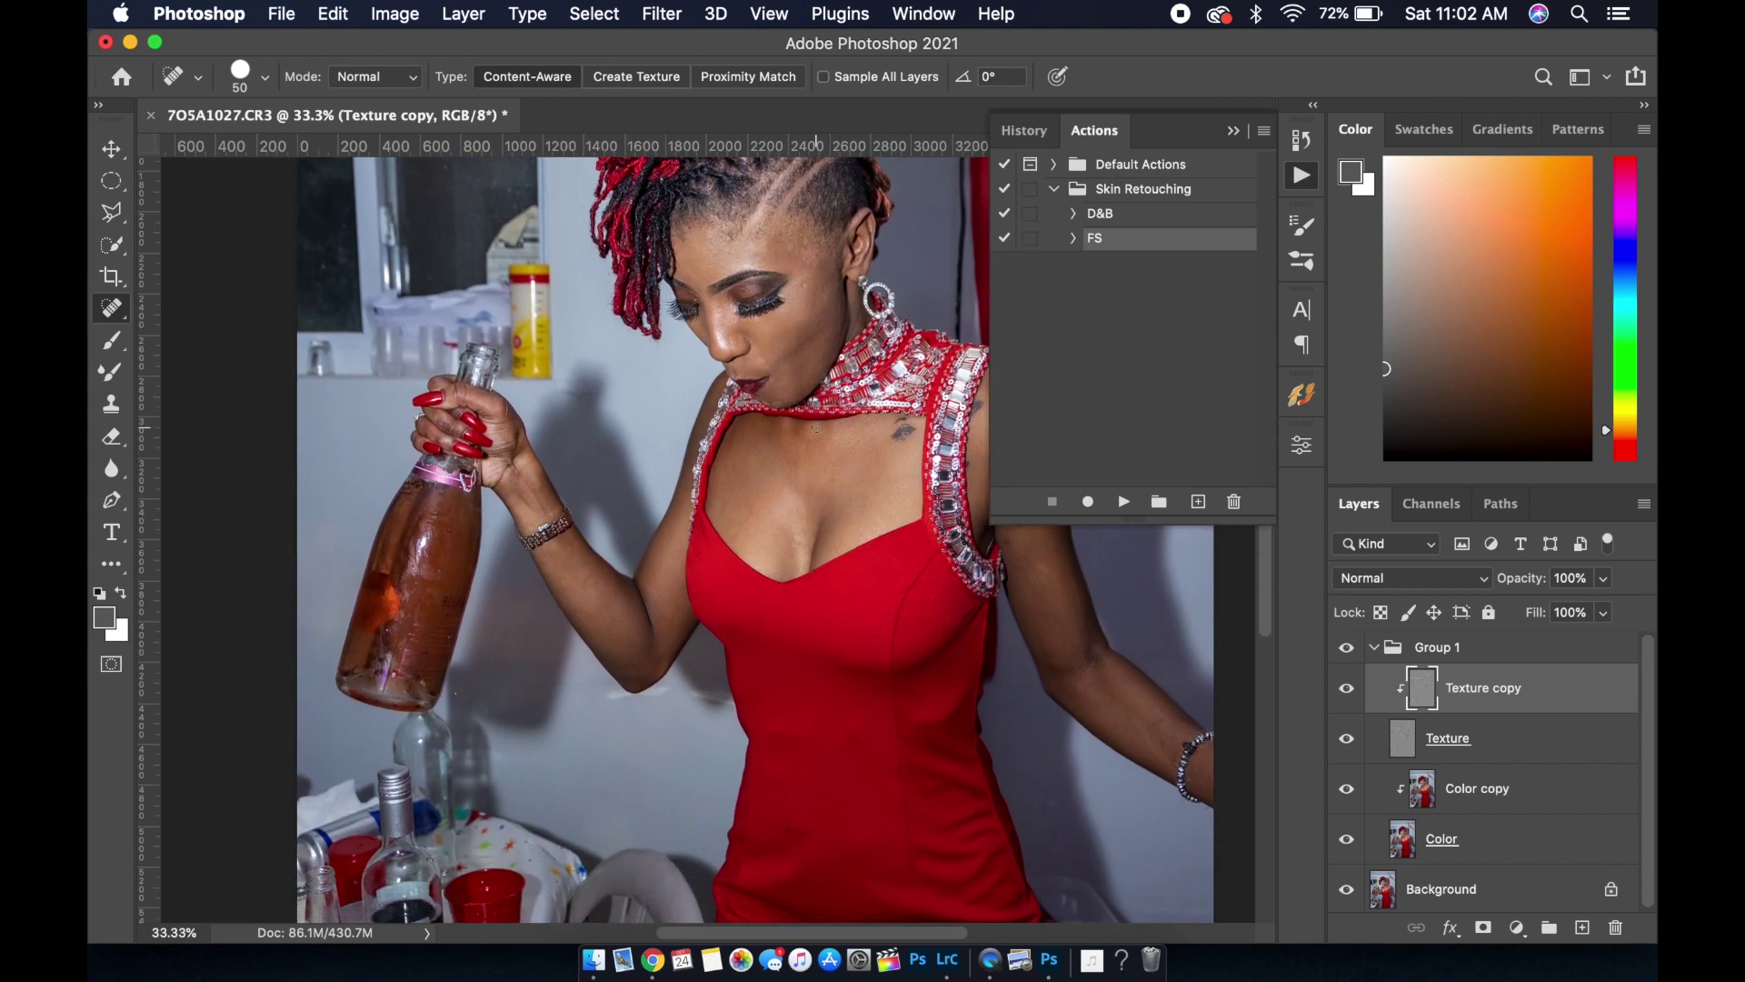
pyautogui.scroll(-3, 822, 445)
pyautogui.scroll(-3, 837, 481)
pyautogui.scroll(-2, 827, 527)
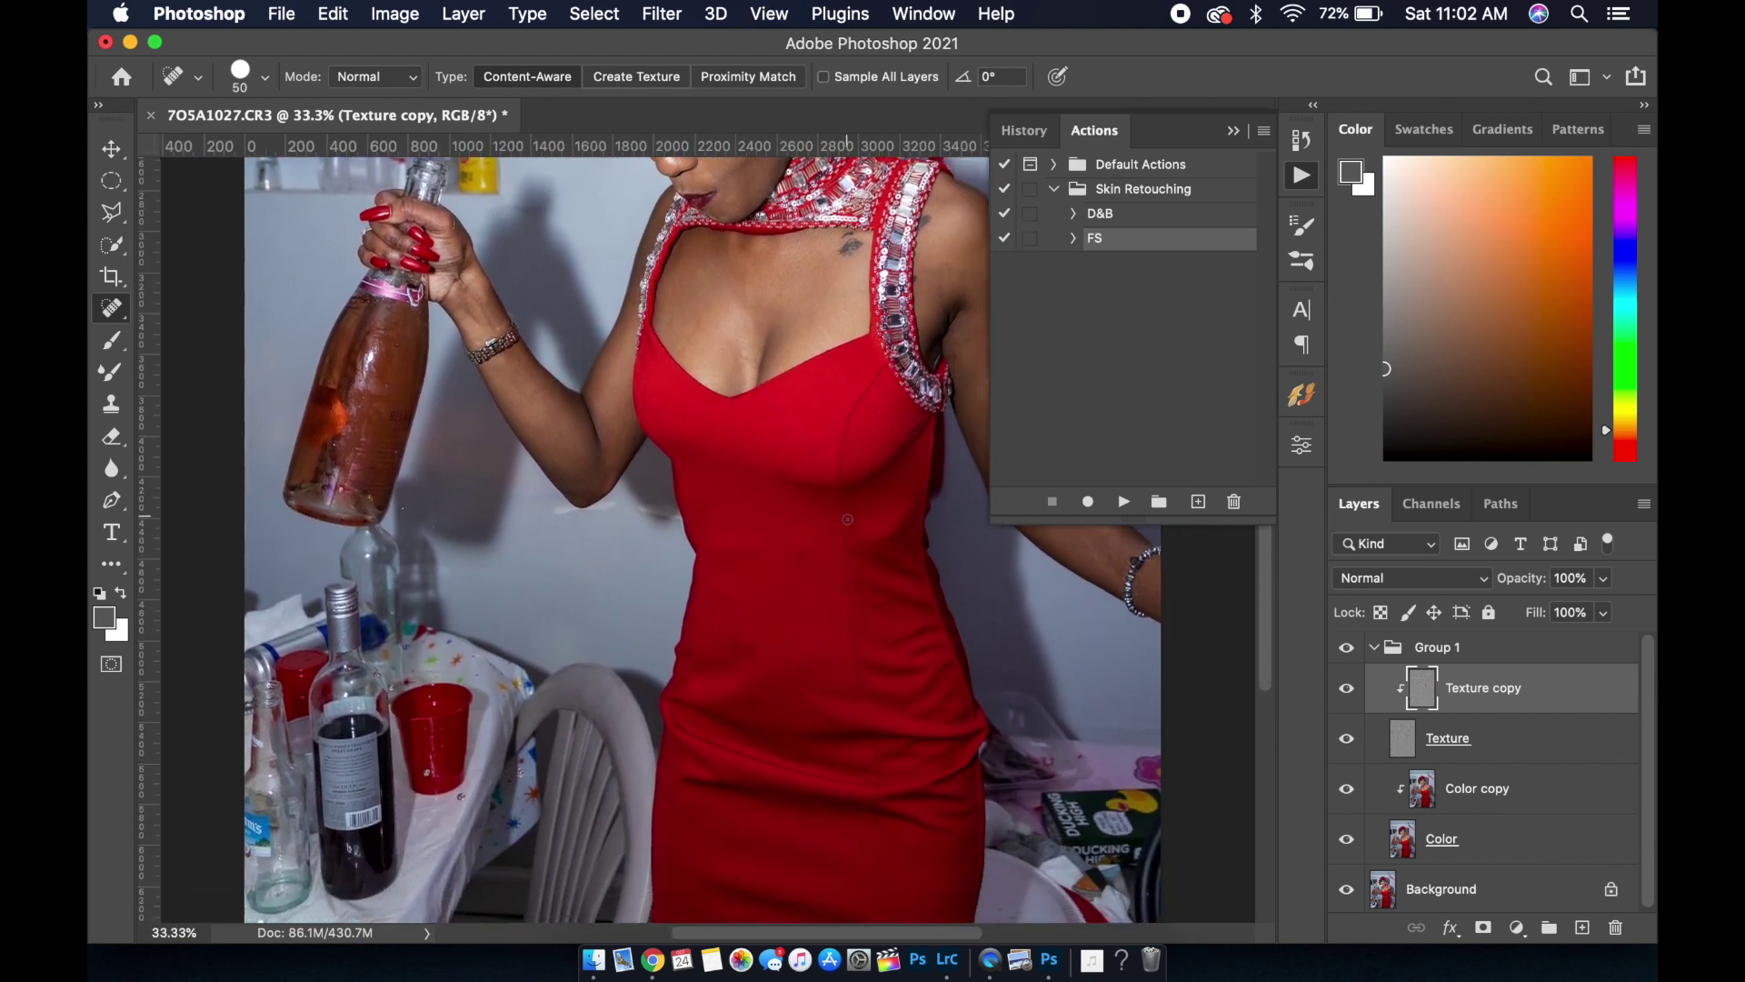
pyautogui.scroll(-1, 813, 564)
pyautogui.scroll(-1, 807, 584)
pyautogui.scroll(-2, 773, 554)
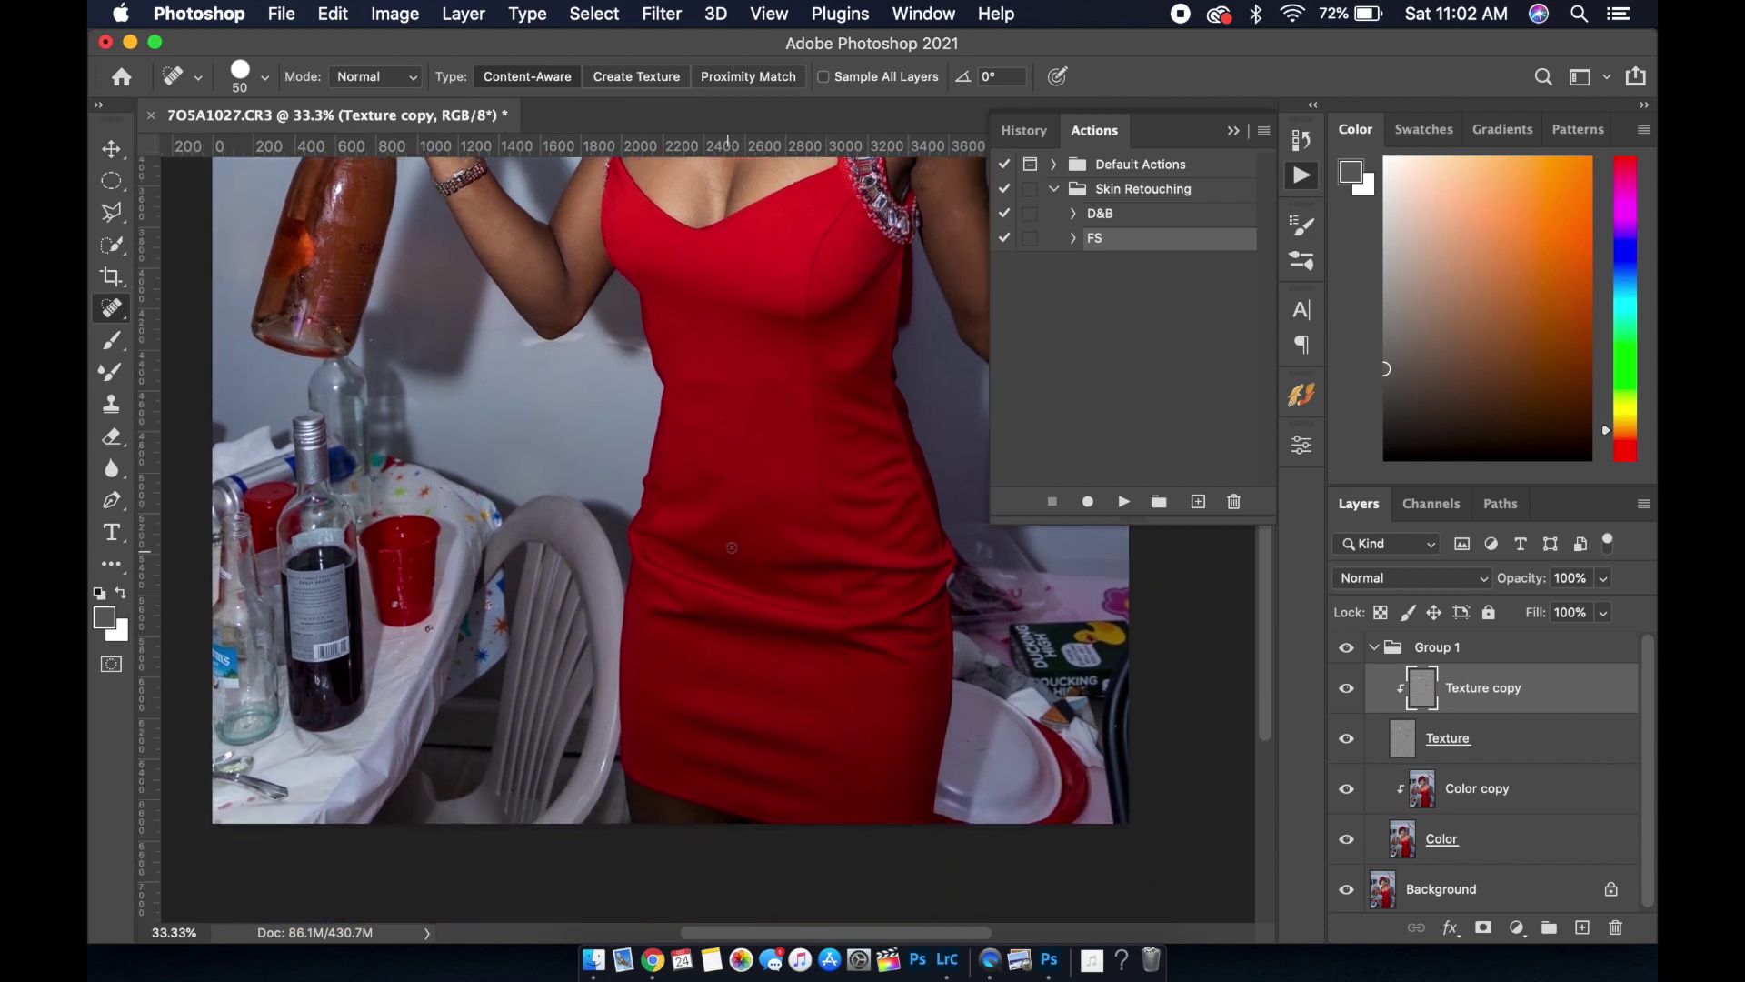
pyautogui.scroll(-2, 727, 509)
pyautogui.scroll(-1, 691, 473)
pyautogui.scroll(-1, 677, 462)
pyautogui.hotkey('ctrl', '-')
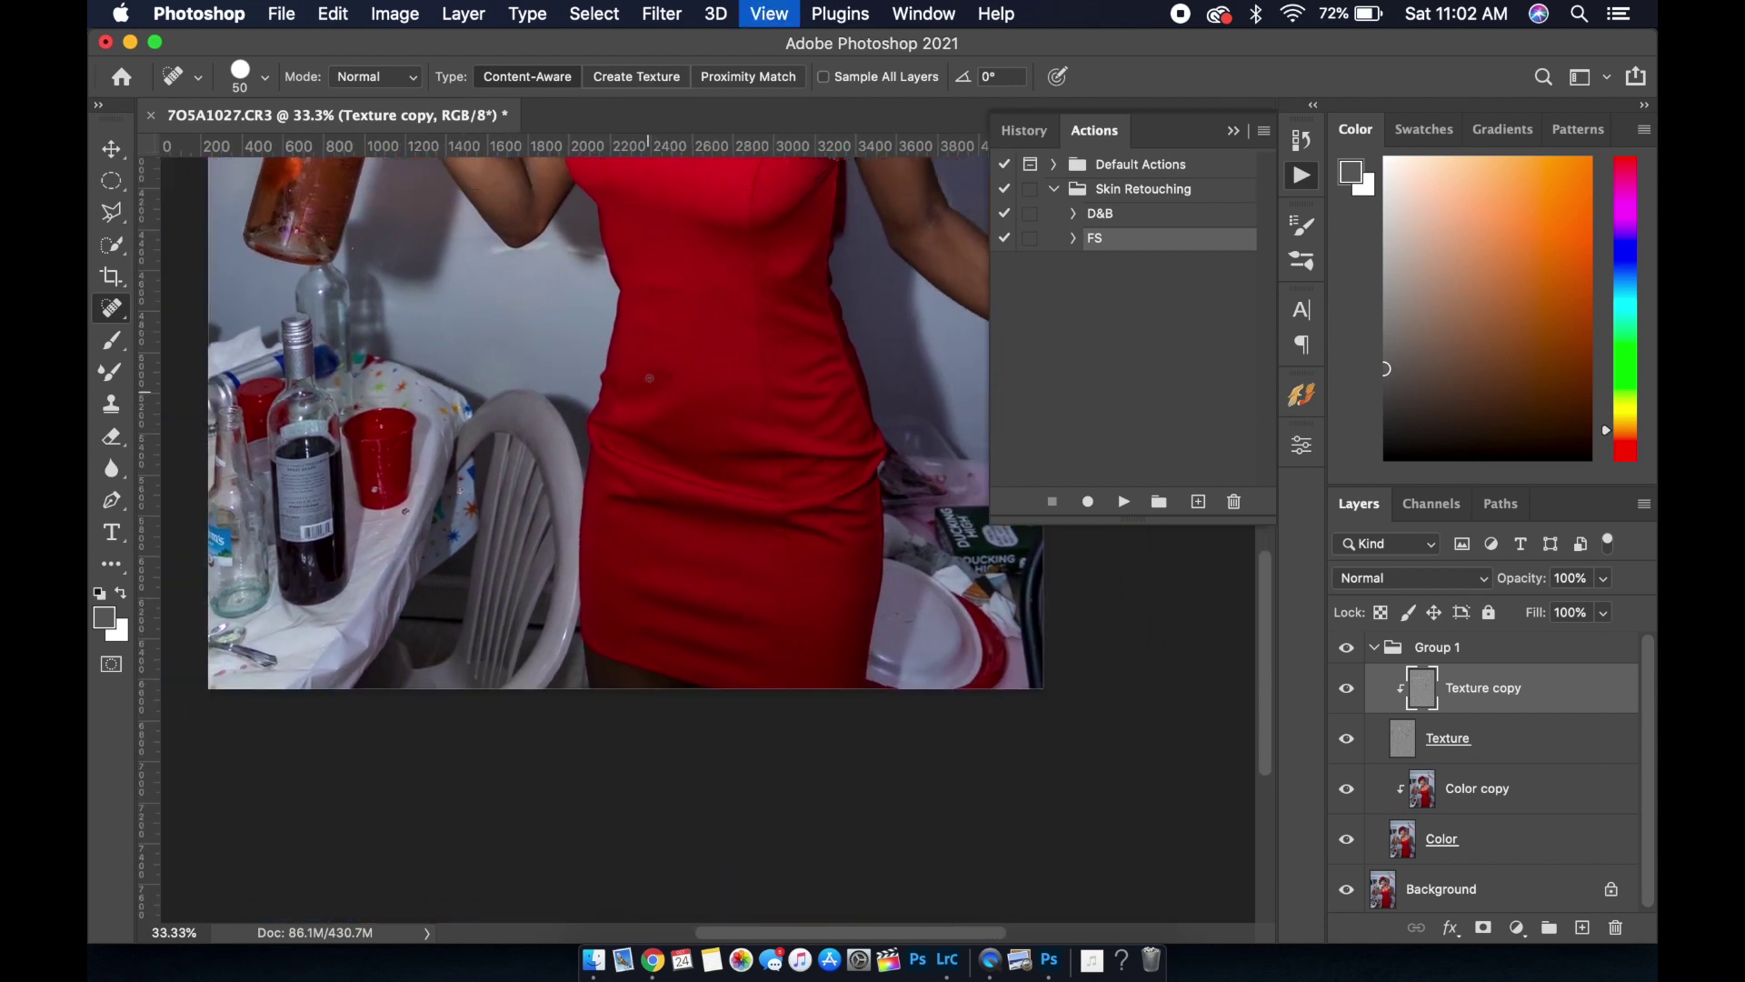
pyautogui.hotkey('ctrl', '+')
pyautogui.hotkey('ctrl', '+')
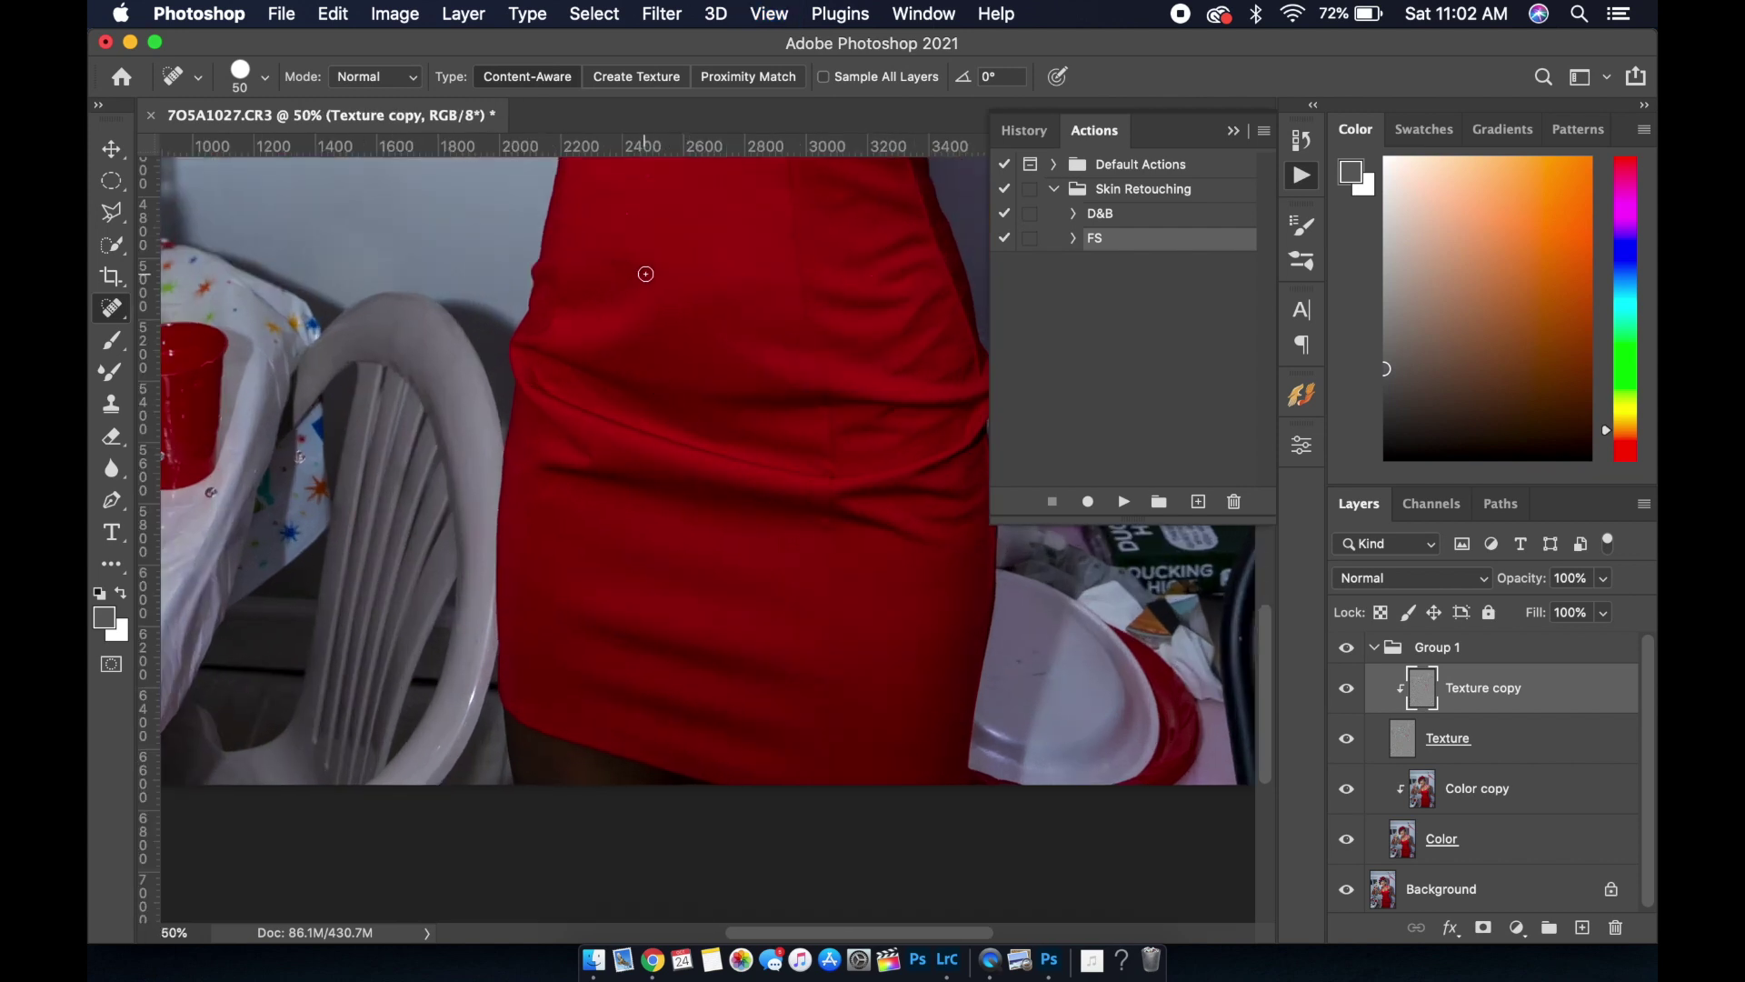
pyautogui.scroll(2, 643, 281)
pyautogui.scroll(2, 647, 309)
pyautogui.scroll(1, 645, 334)
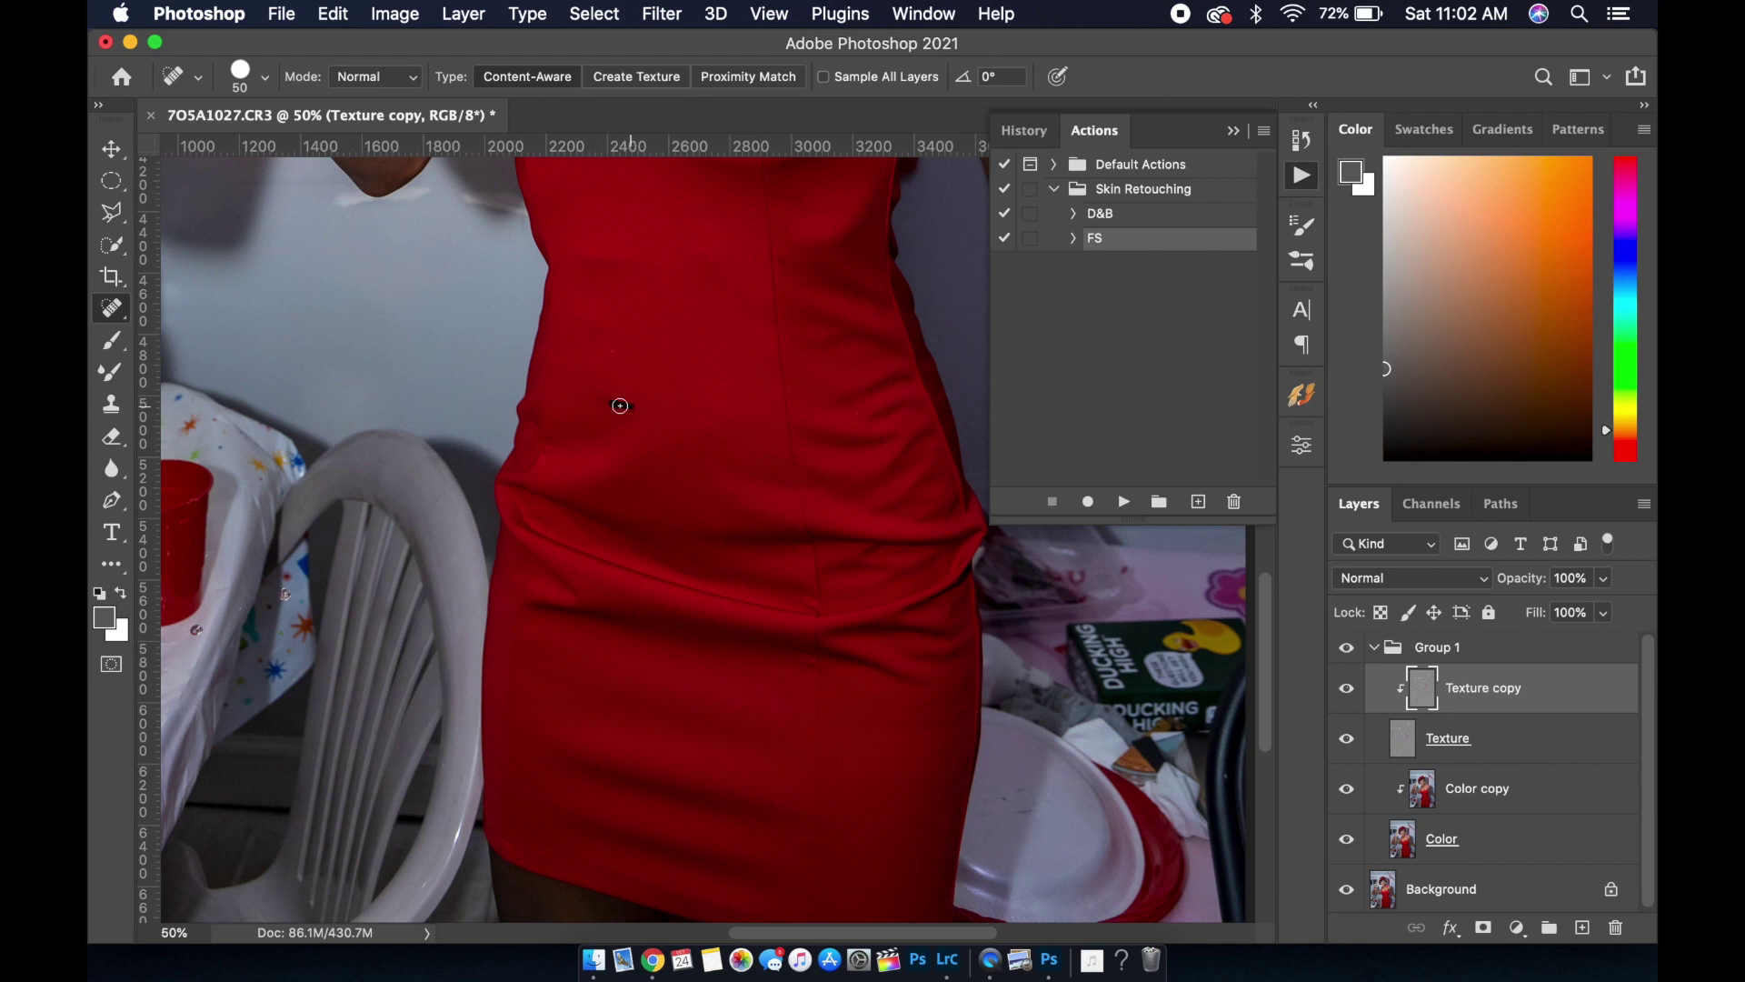
pyautogui.click(604, 400)
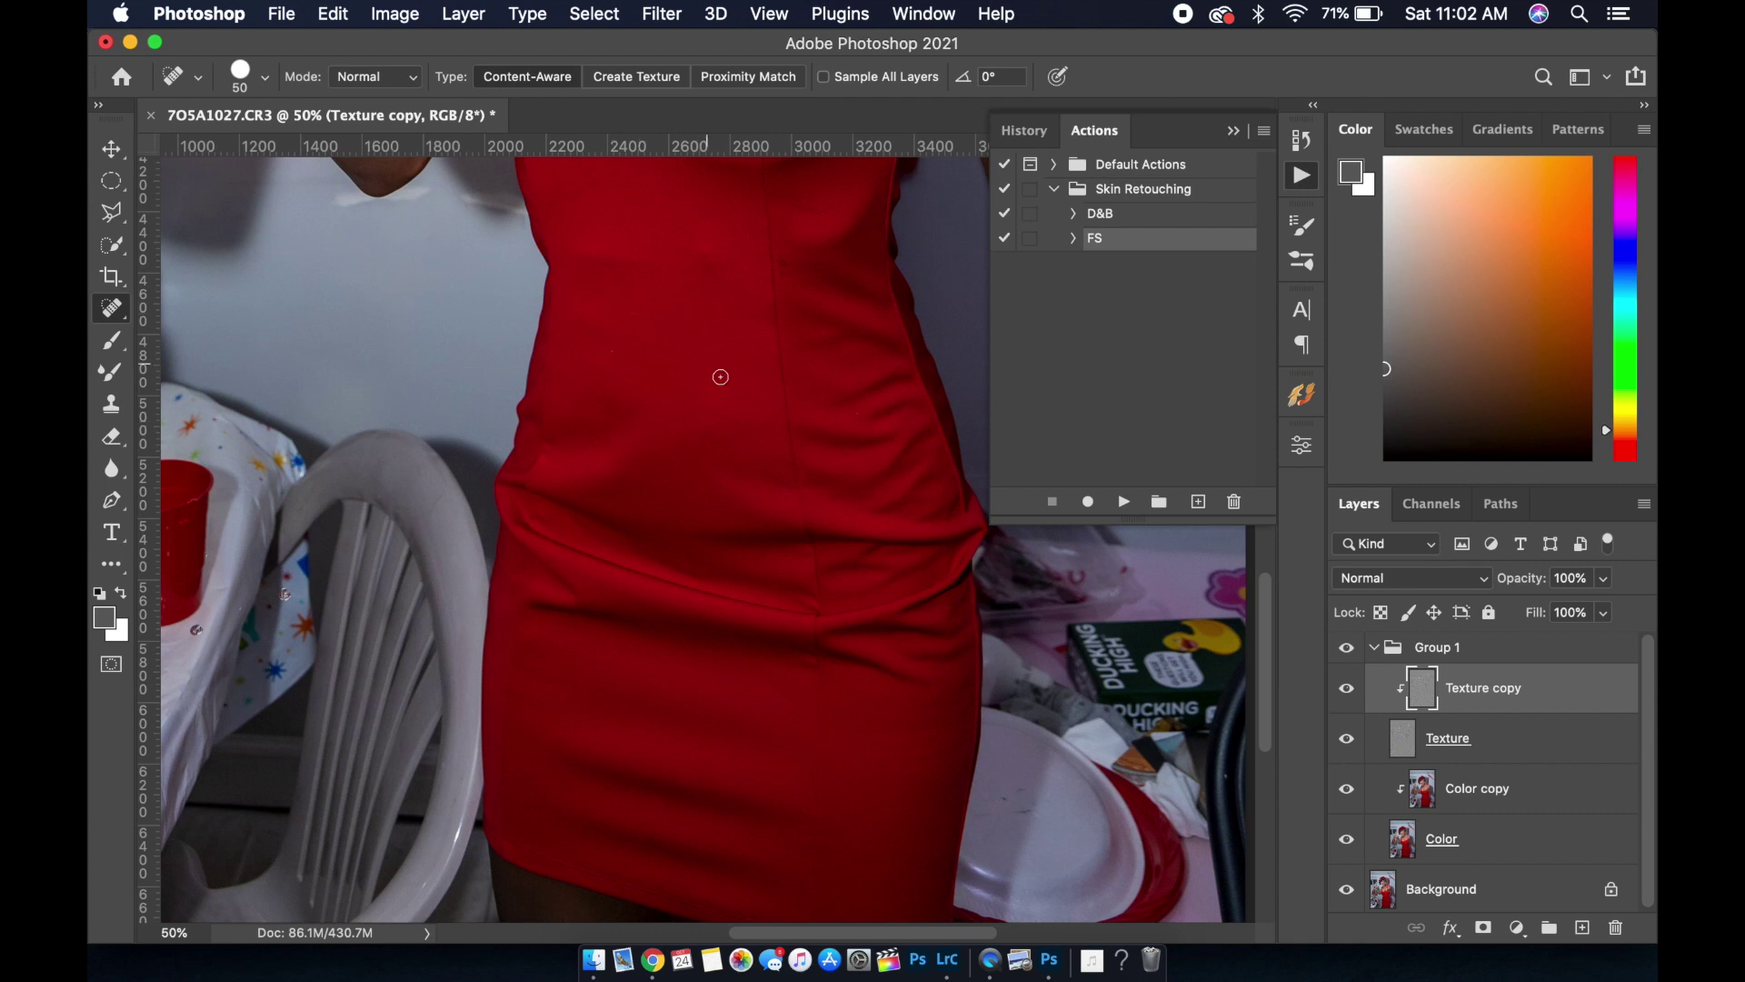
pyautogui.press('super+0')
pyautogui.press('super+minus')
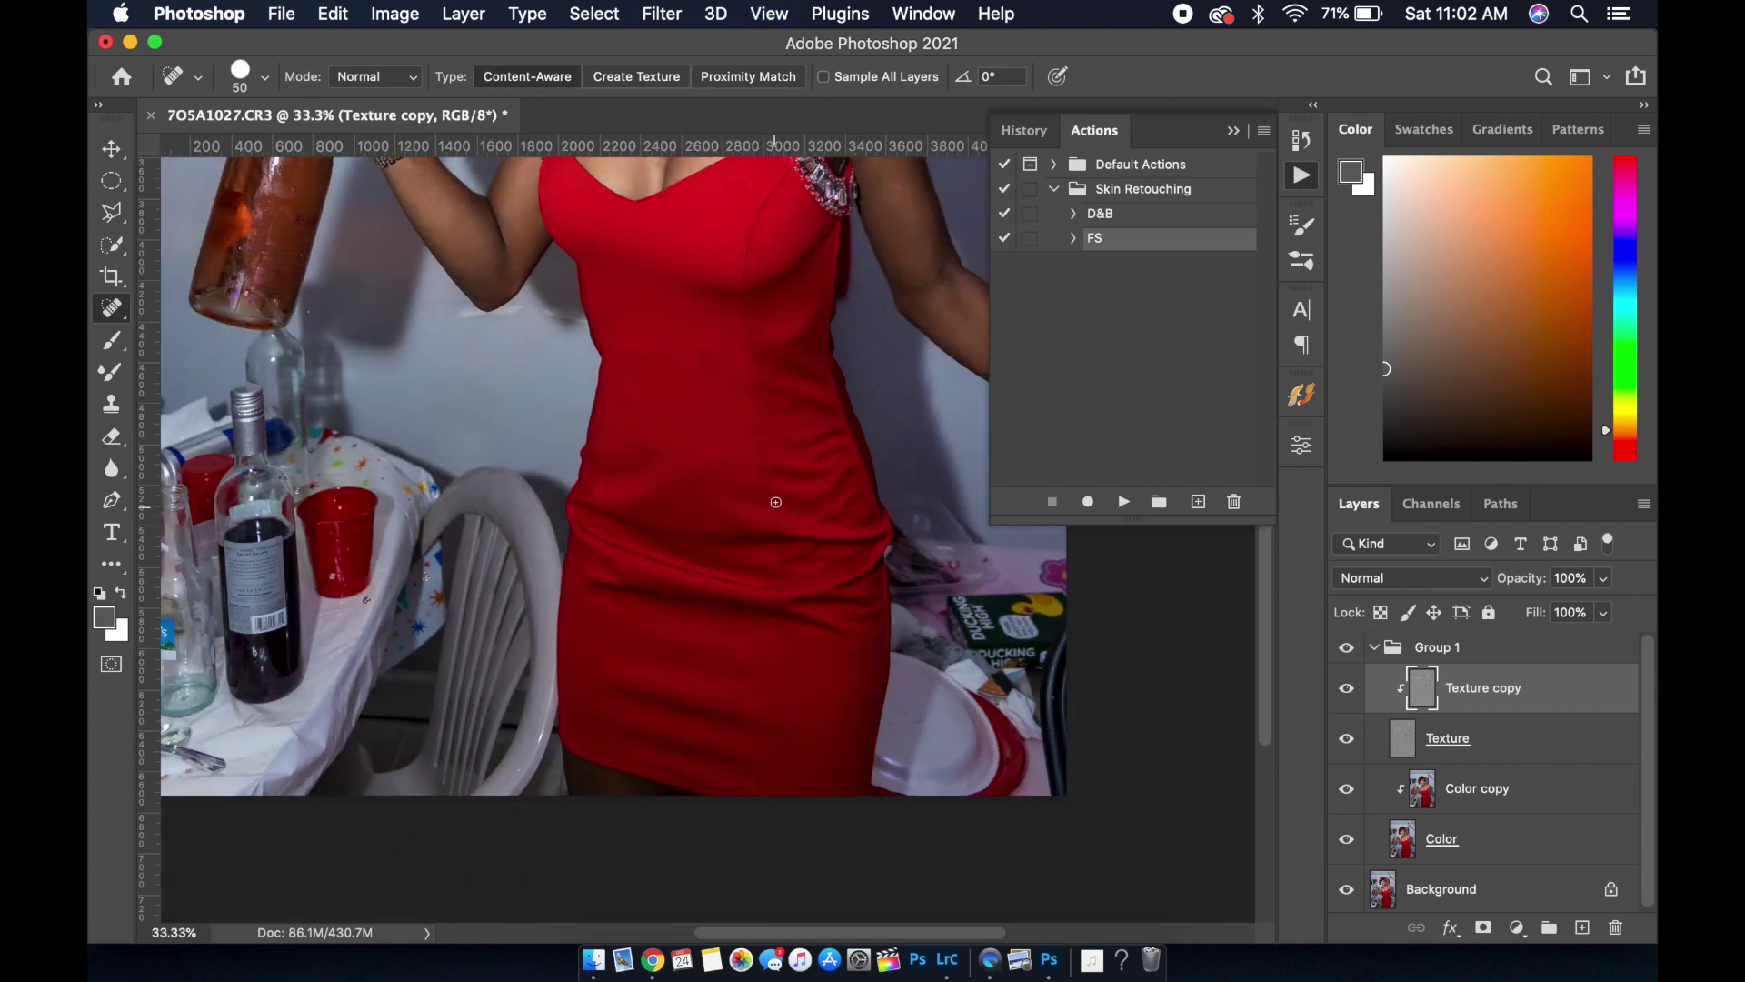
pyautogui.scroll(1, 770, 449)
pyautogui.scroll(4, 770, 449)
pyautogui.scroll(3, 771, 459)
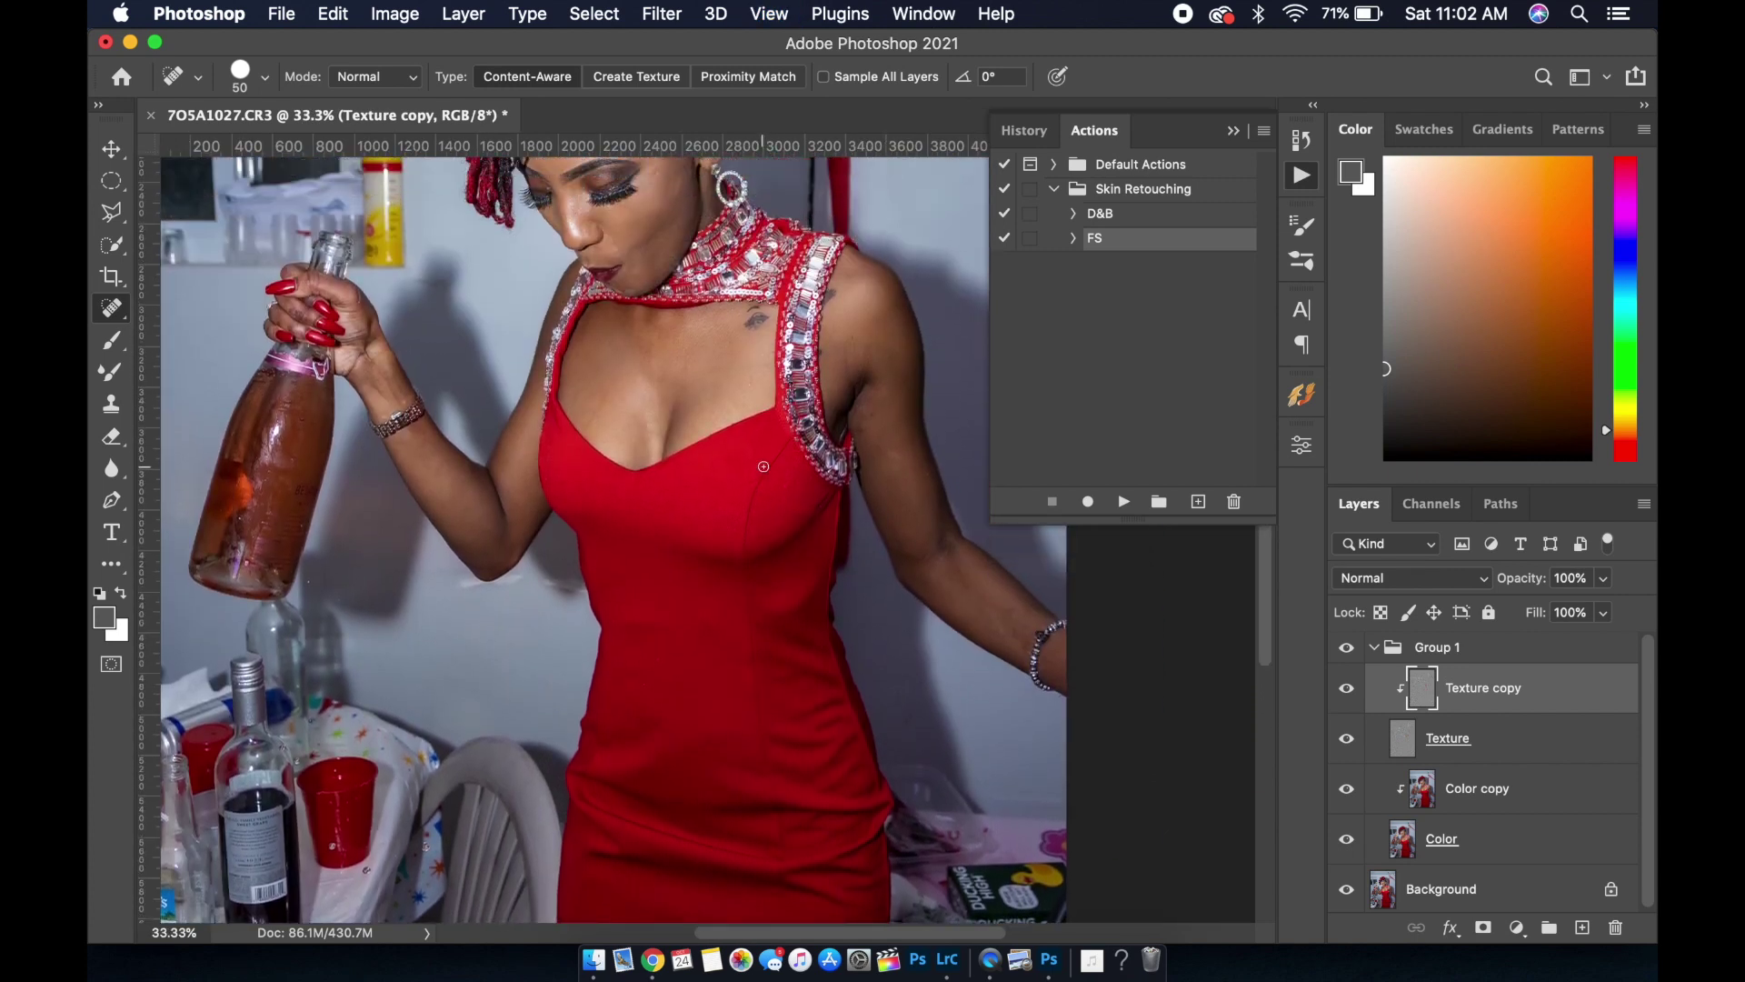
pyautogui.scroll(2, 773, 468)
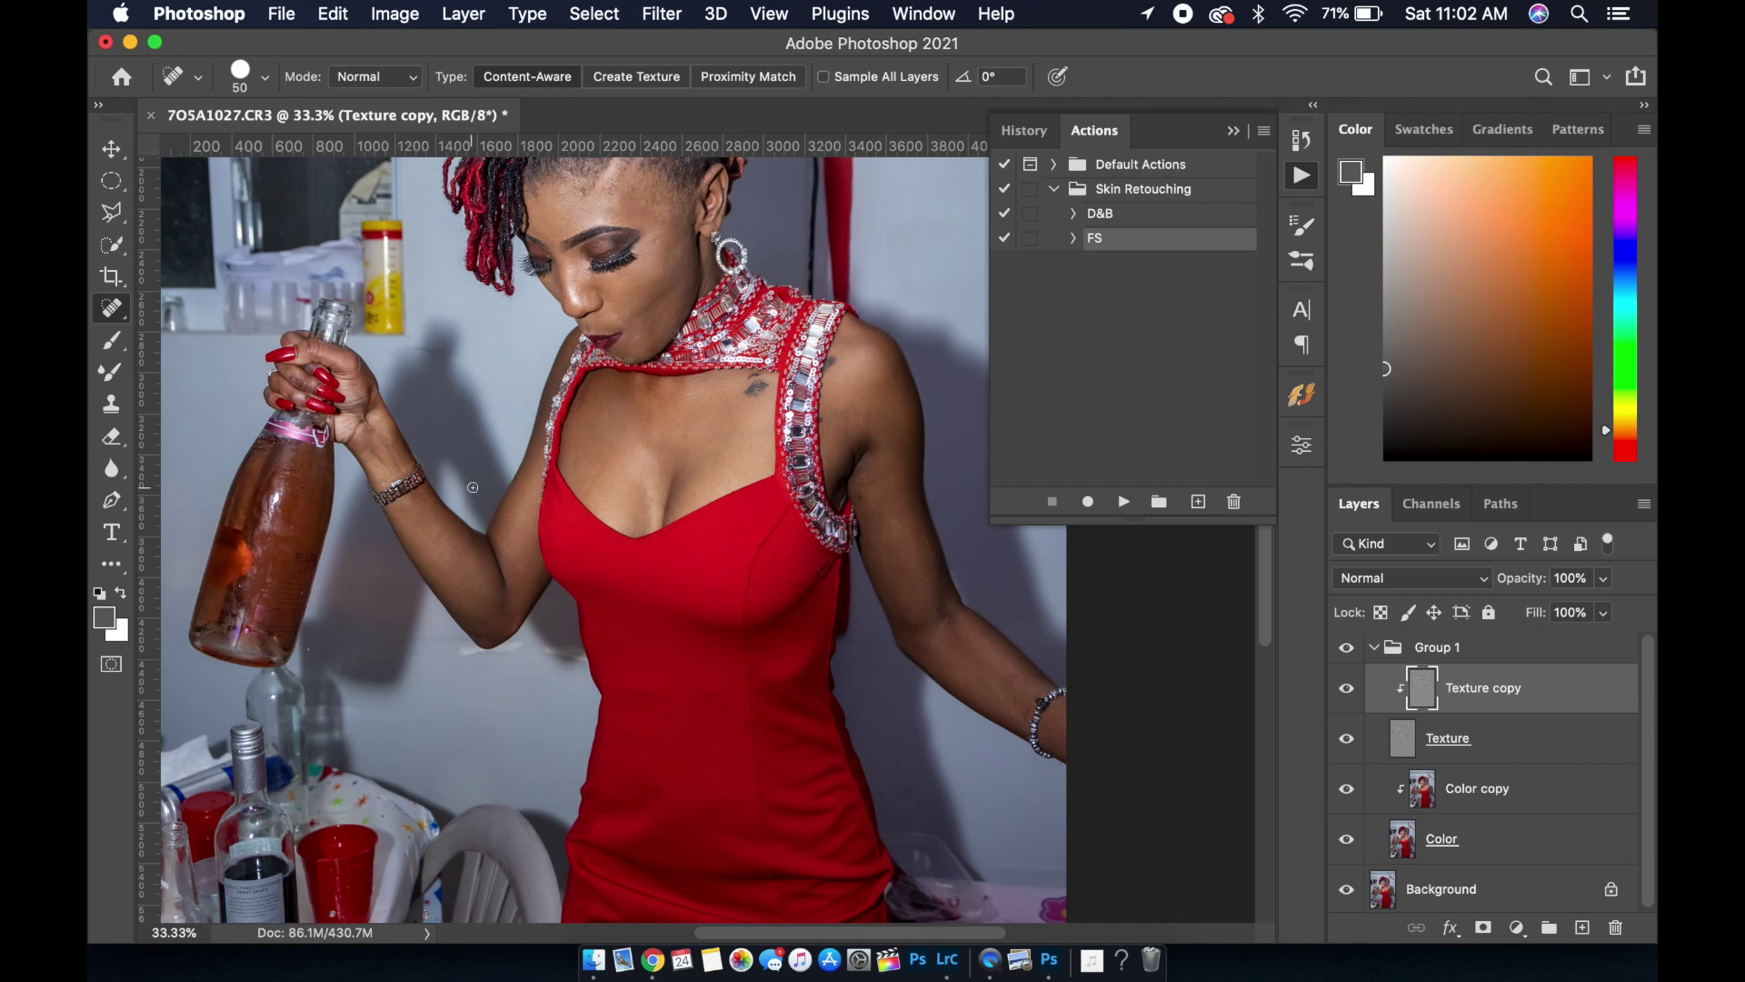
pyautogui.press('super+y')
pyautogui.press('super+y')
pyautogui.press('super+minus')
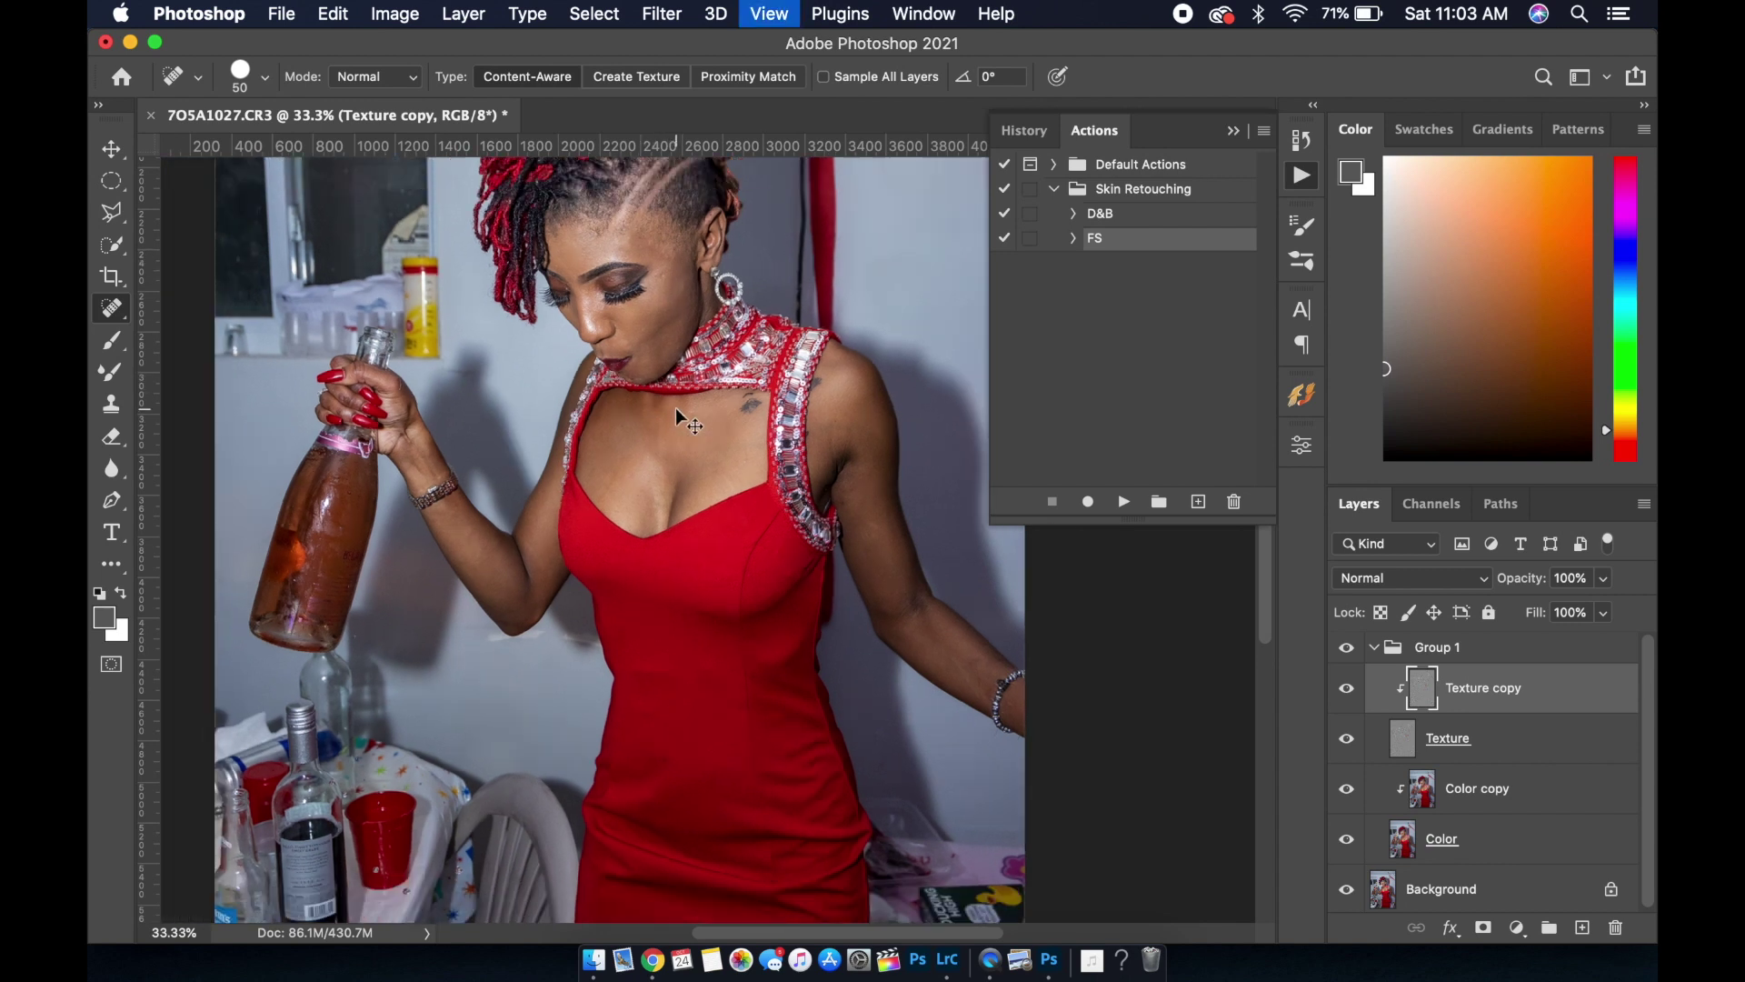
pyautogui.scroll(-2, 647, 669)
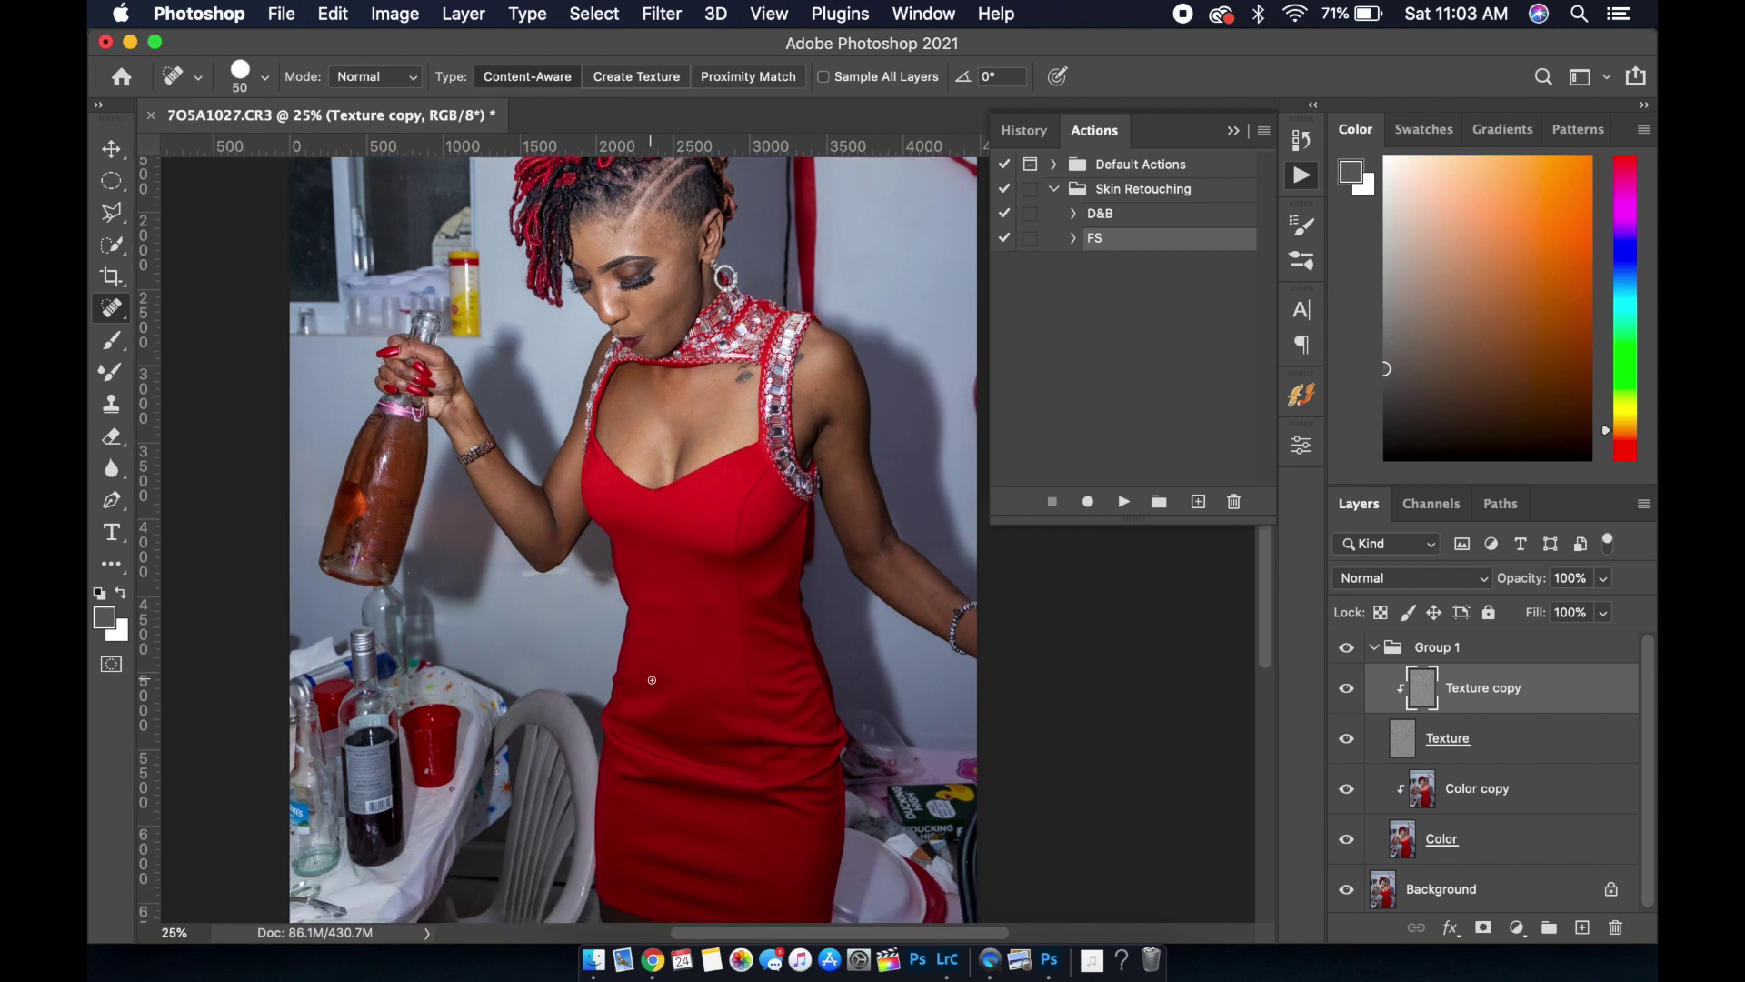
pyautogui.scroll(-2, 648, 673)
pyautogui.scroll(-2, 650, 681)
pyautogui.scroll(-2, 651, 690)
pyautogui.scroll(2, 651, 690)
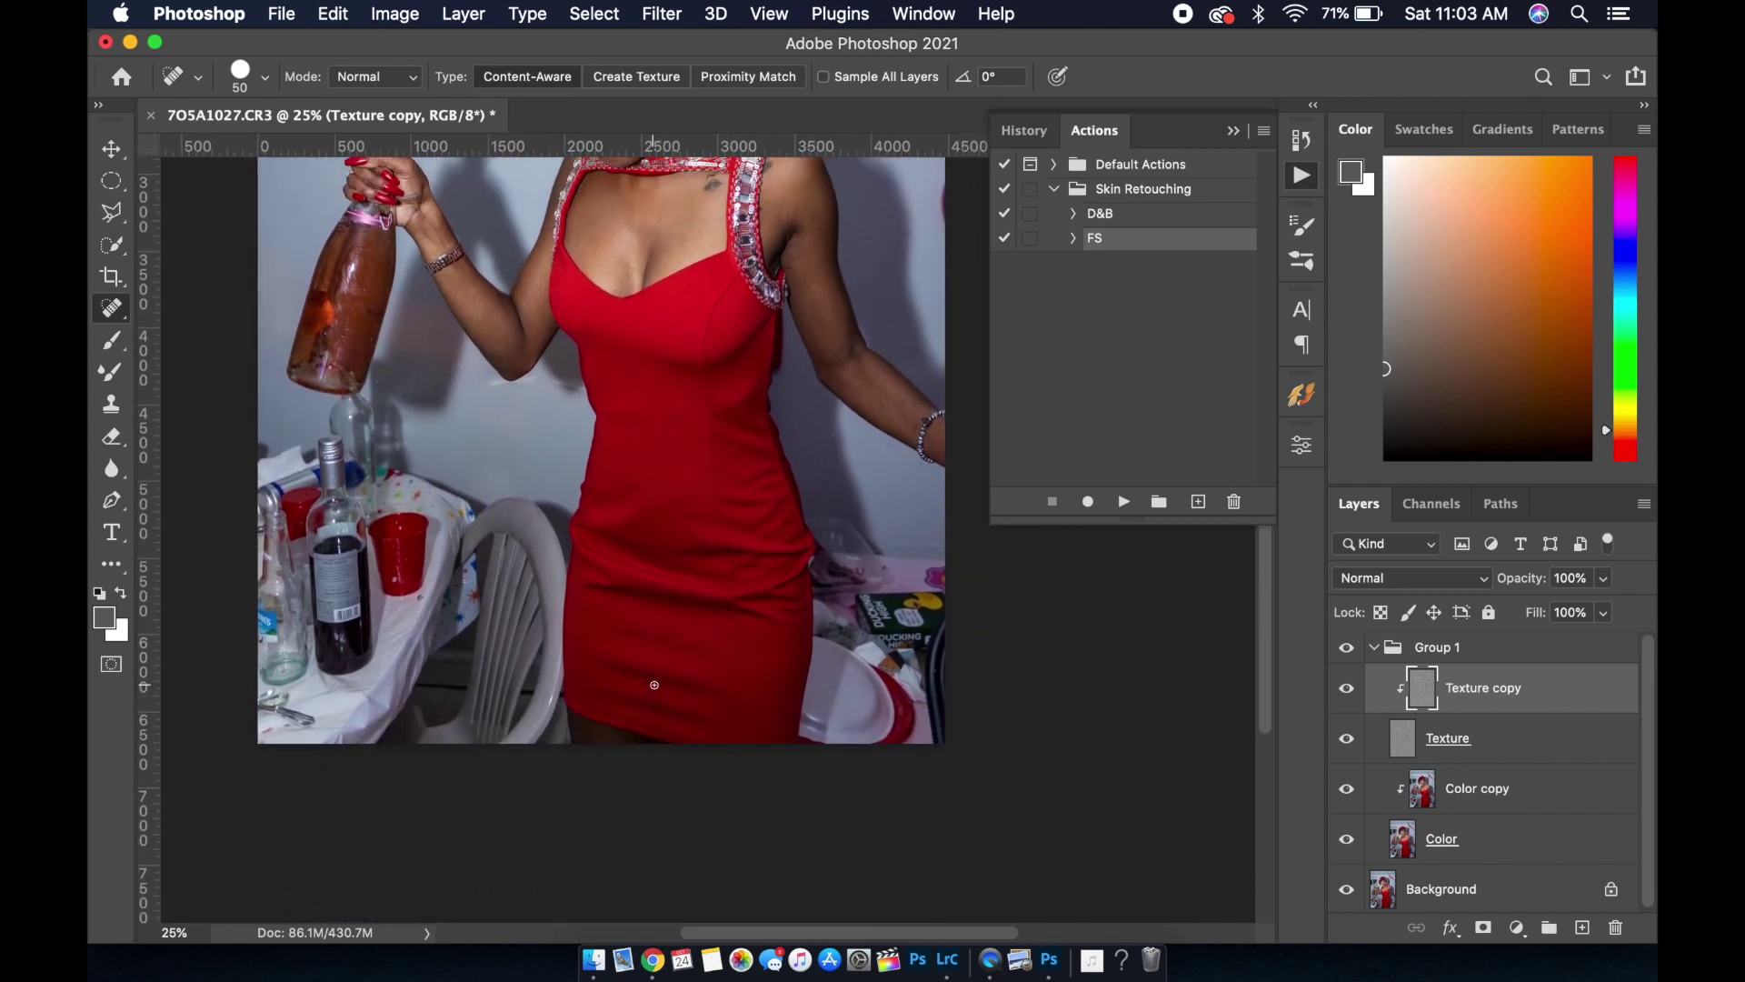
pyautogui.scroll(2, 651, 693)
pyautogui.scroll(2, 663, 704)
pyautogui.scroll(2, 651, 672)
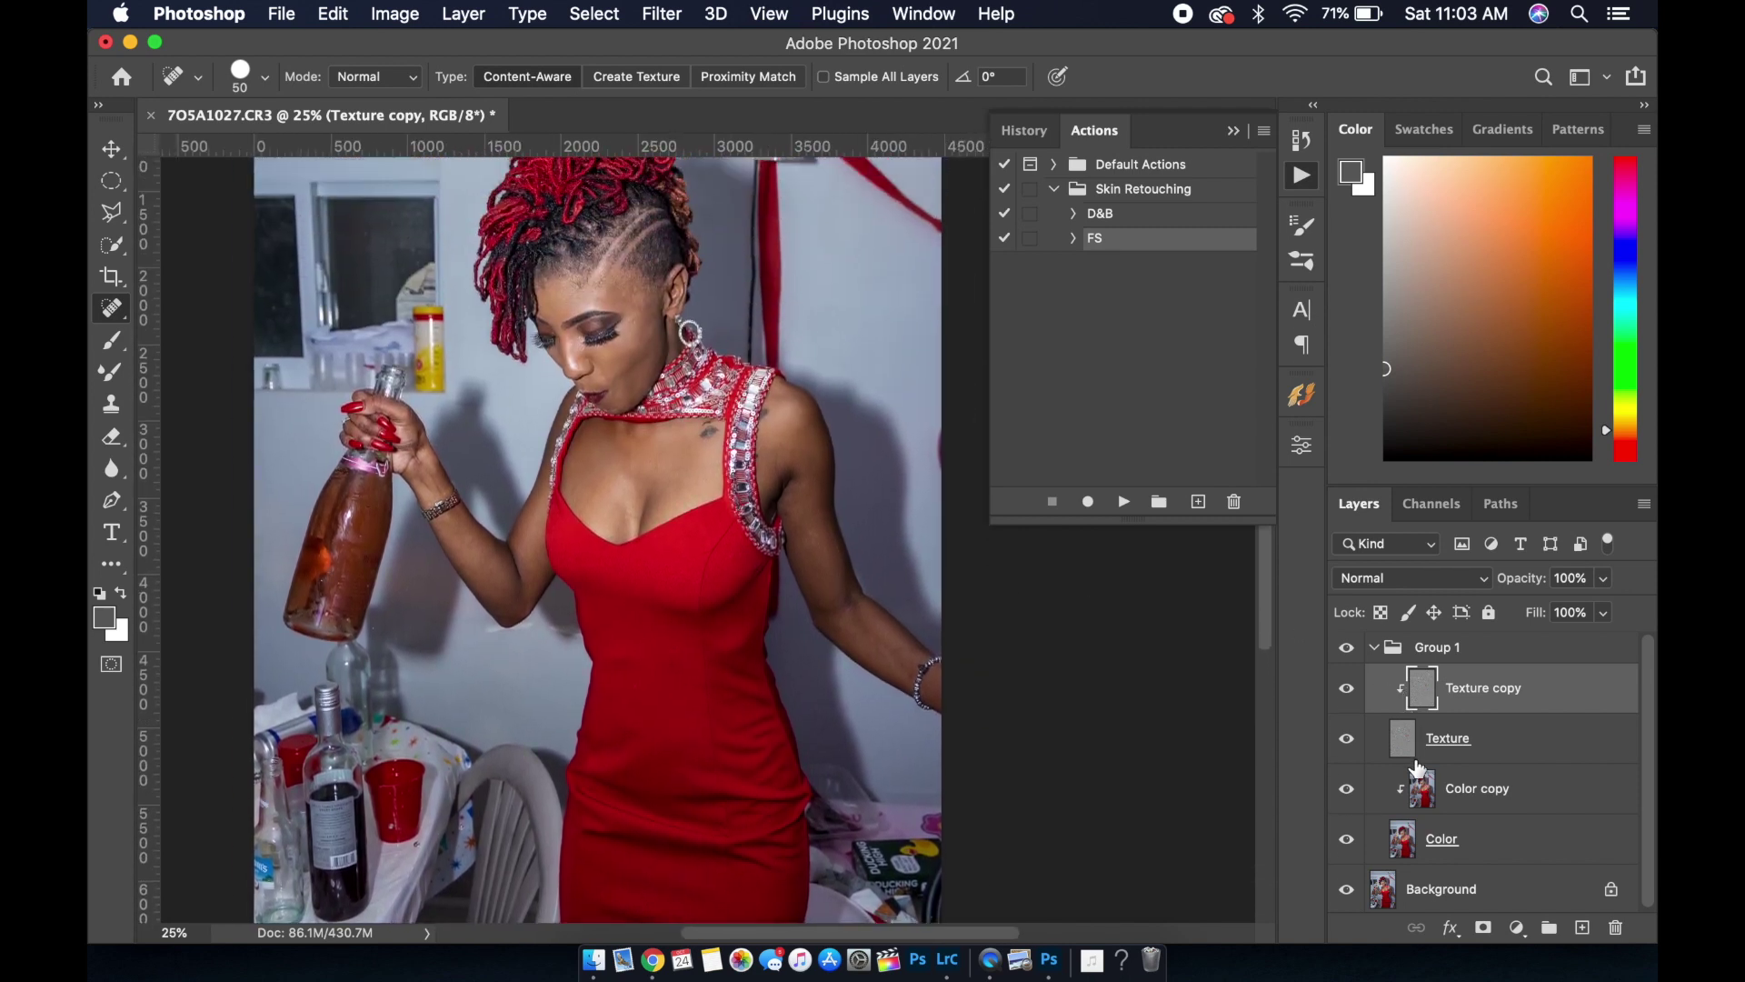
# On Color copy, mixer-brush the raised arm at size 250, then hide the layer to compare
pyautogui.click(1422, 791)
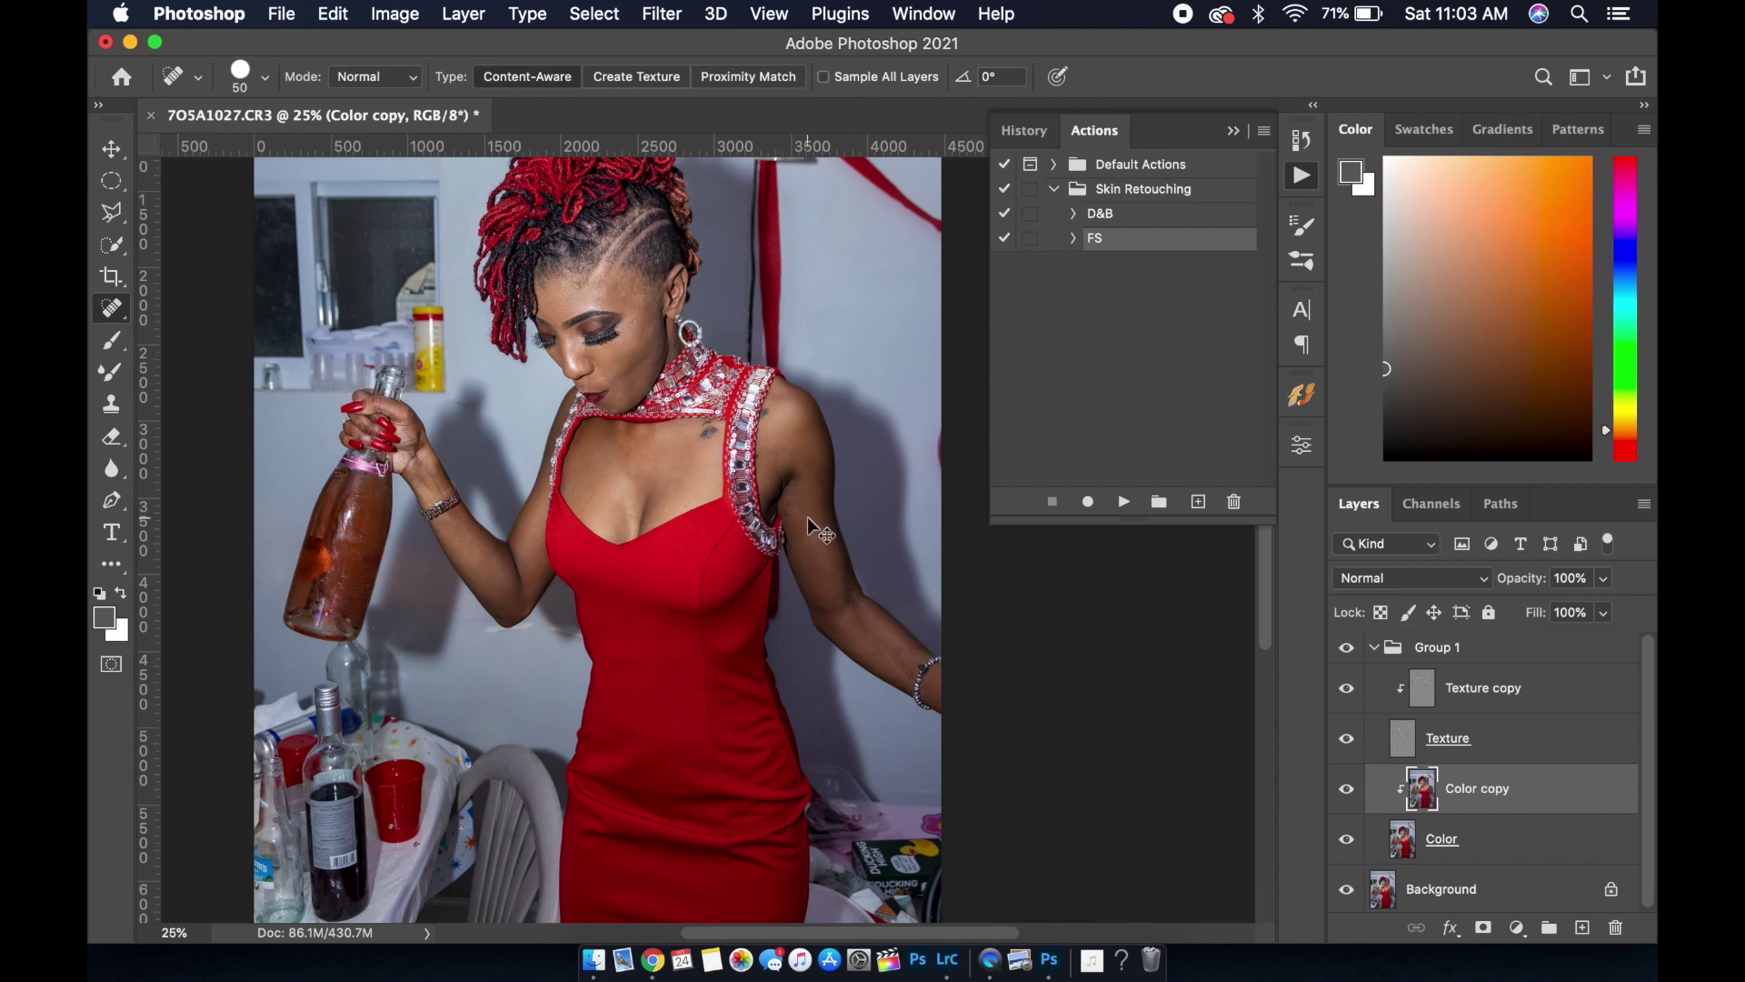
pyautogui.scroll(1, 808, 518)
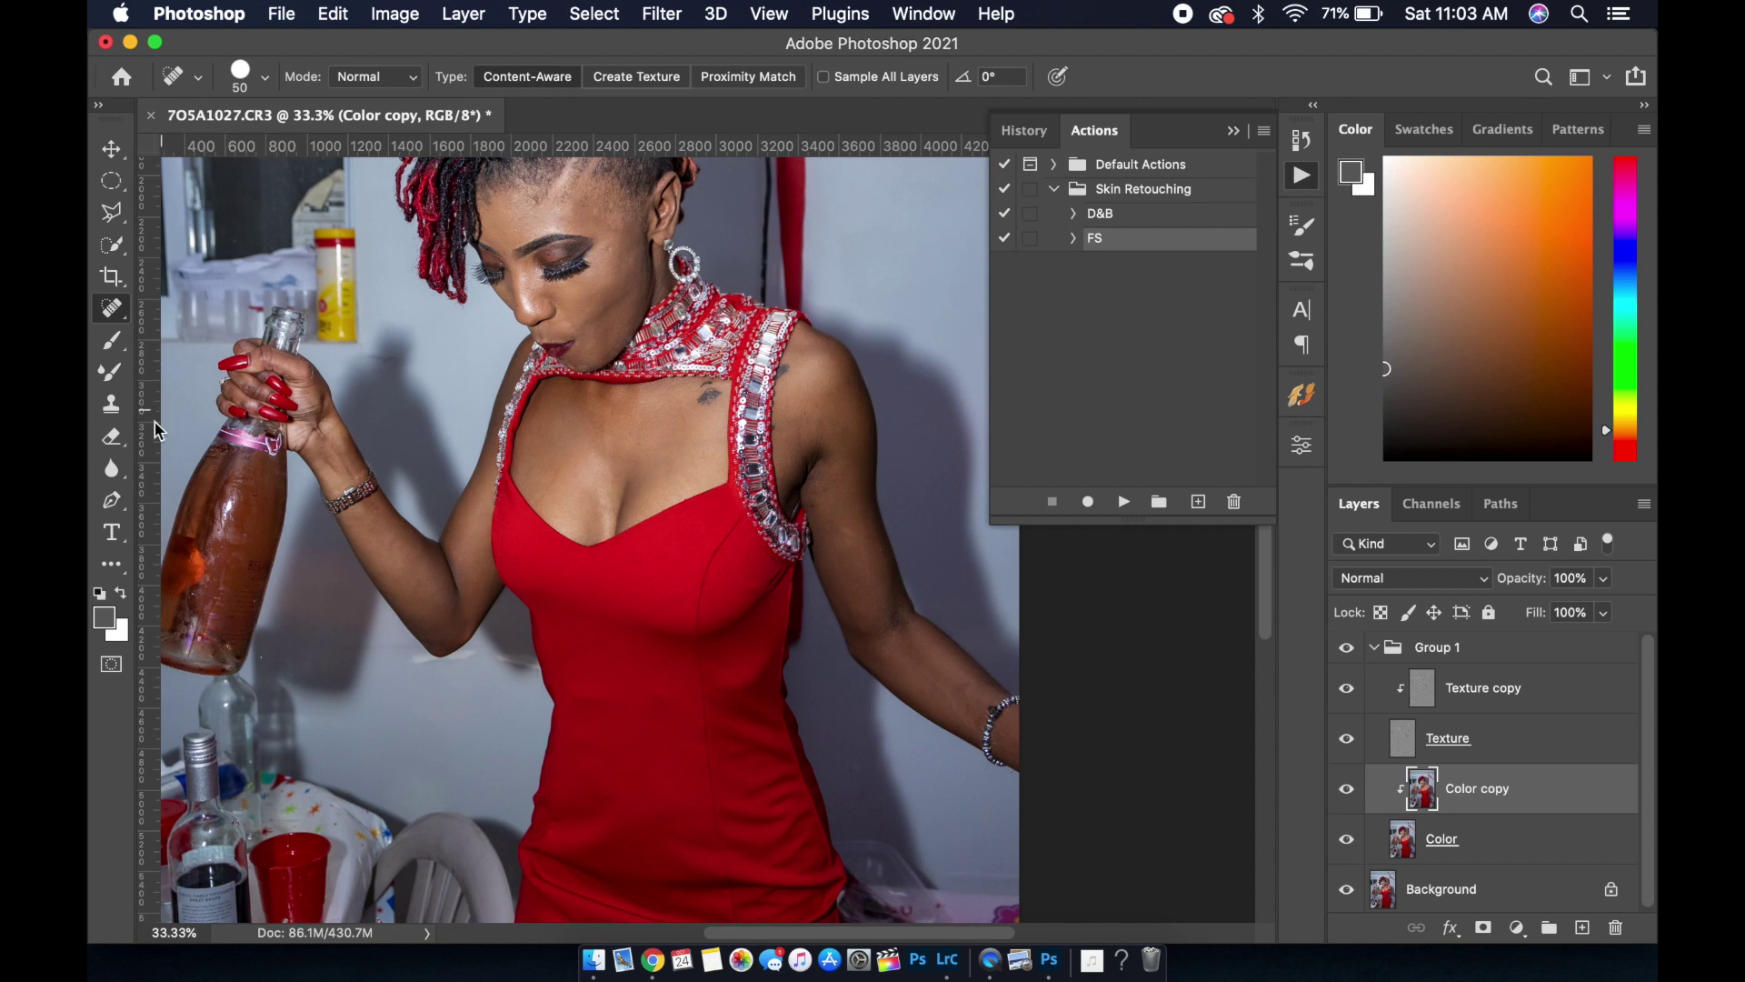
pyautogui.click(116, 373)
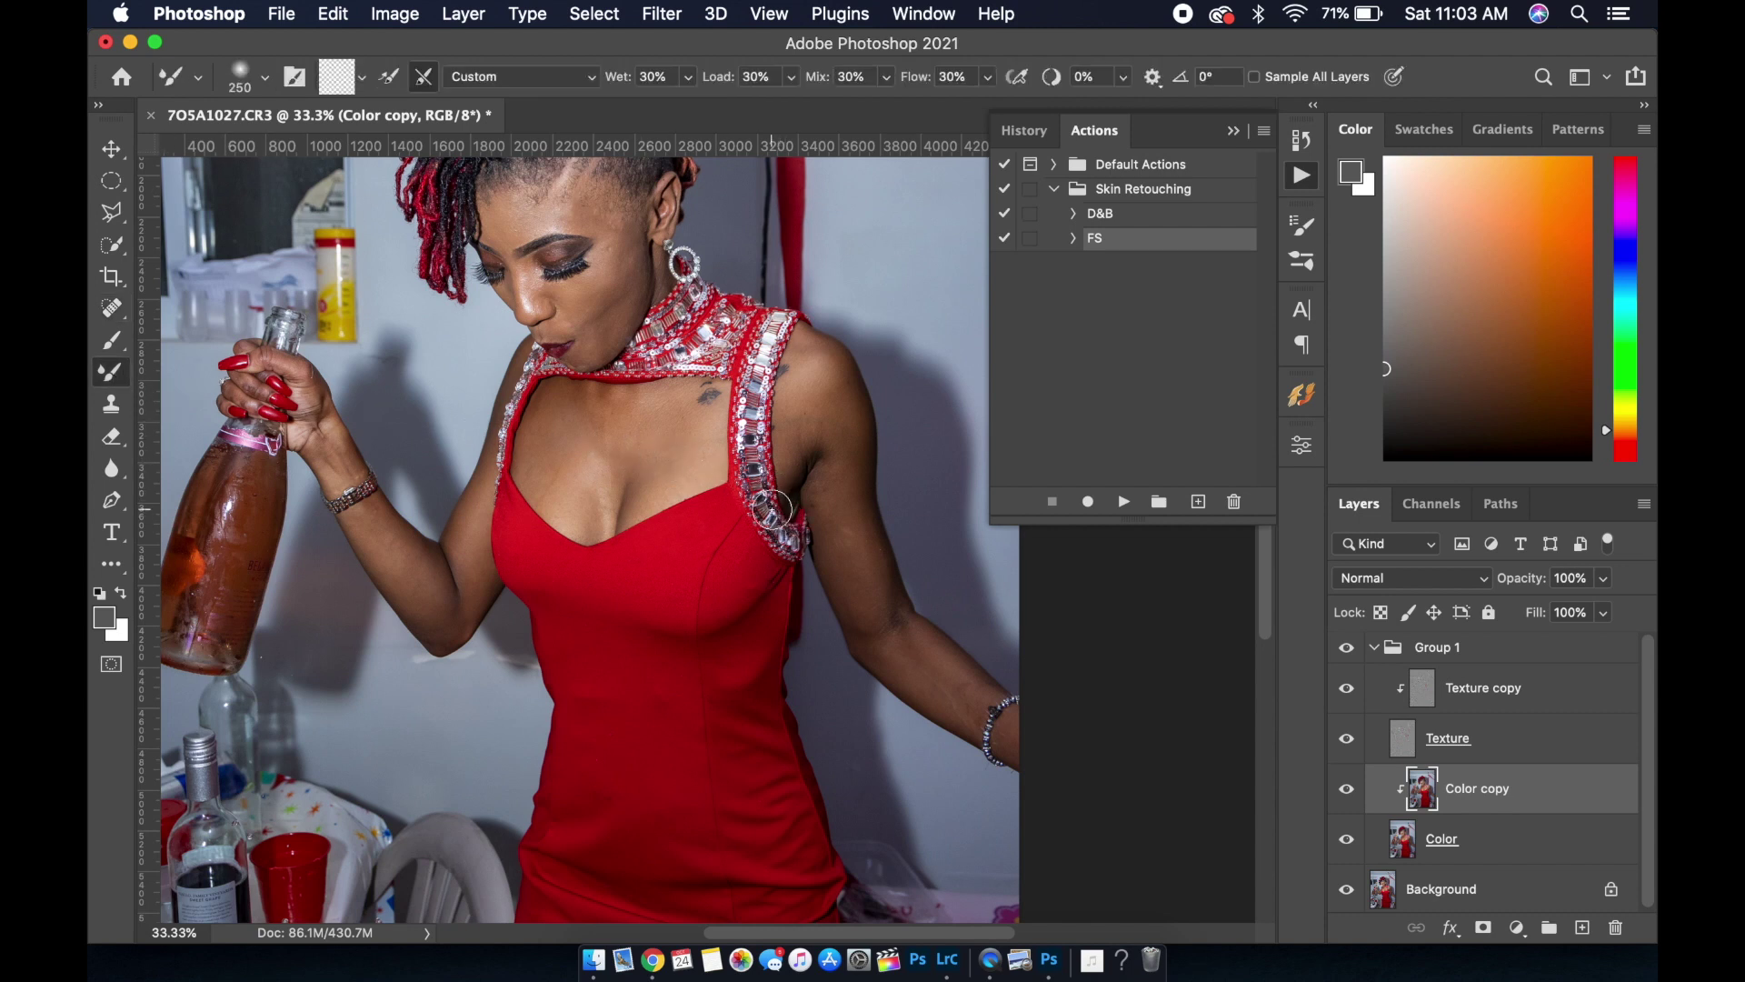
pyautogui.press(']')
pyautogui.press(']')
pyautogui.press(']')
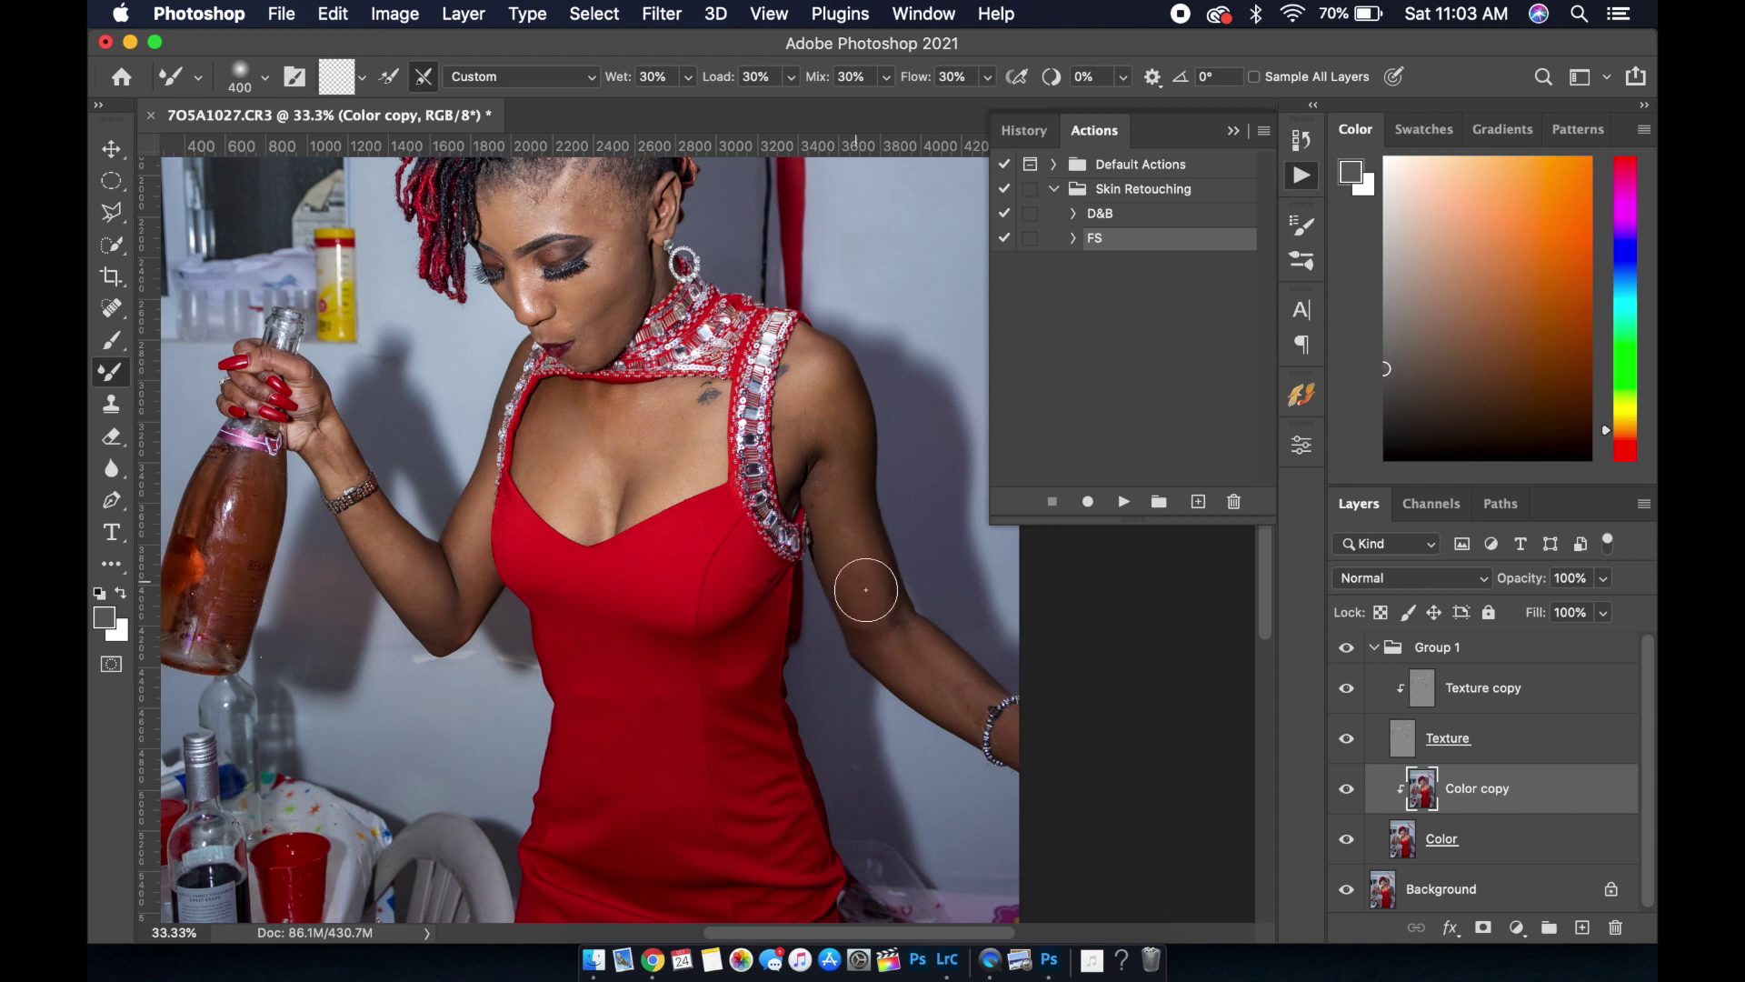
pyautogui.press('[')
pyautogui.press('[')
pyautogui.press('[')
pyautogui.click(1347, 790)
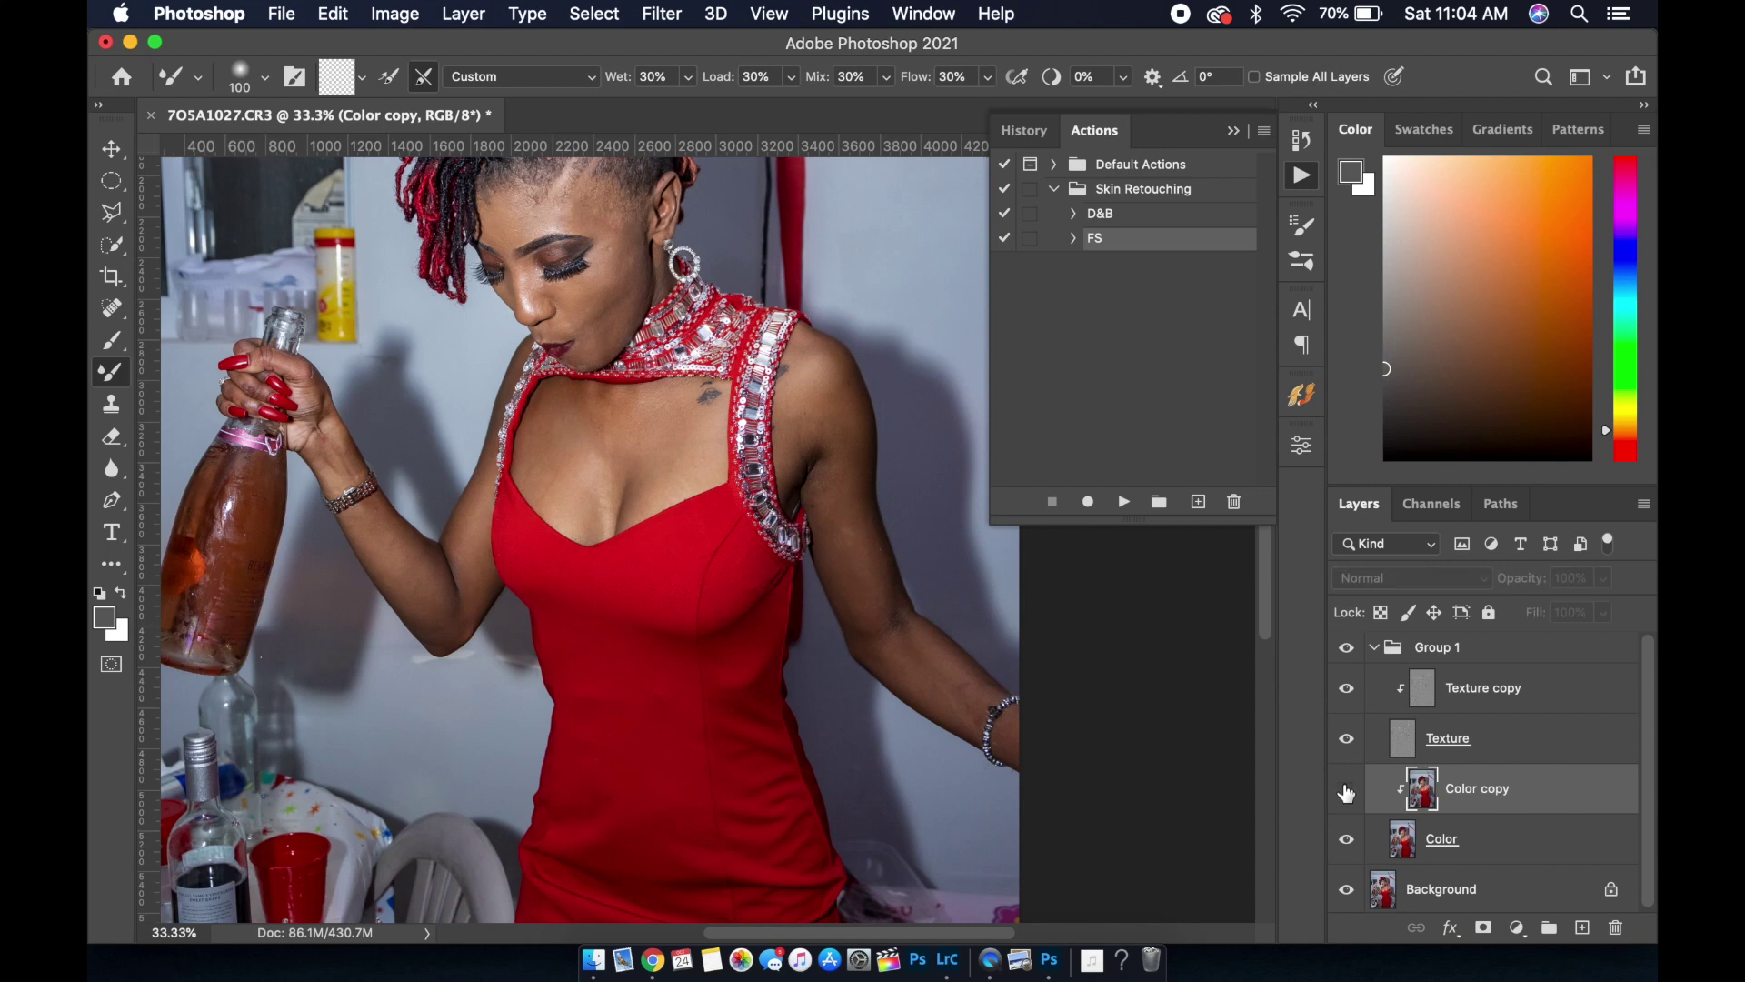
# Mixer-brush the bottle-holding arm and neck at sizes 90–200, toggling Color copy to compare
pyautogui.click(1347, 793)
pyautogui.click(1347, 793)
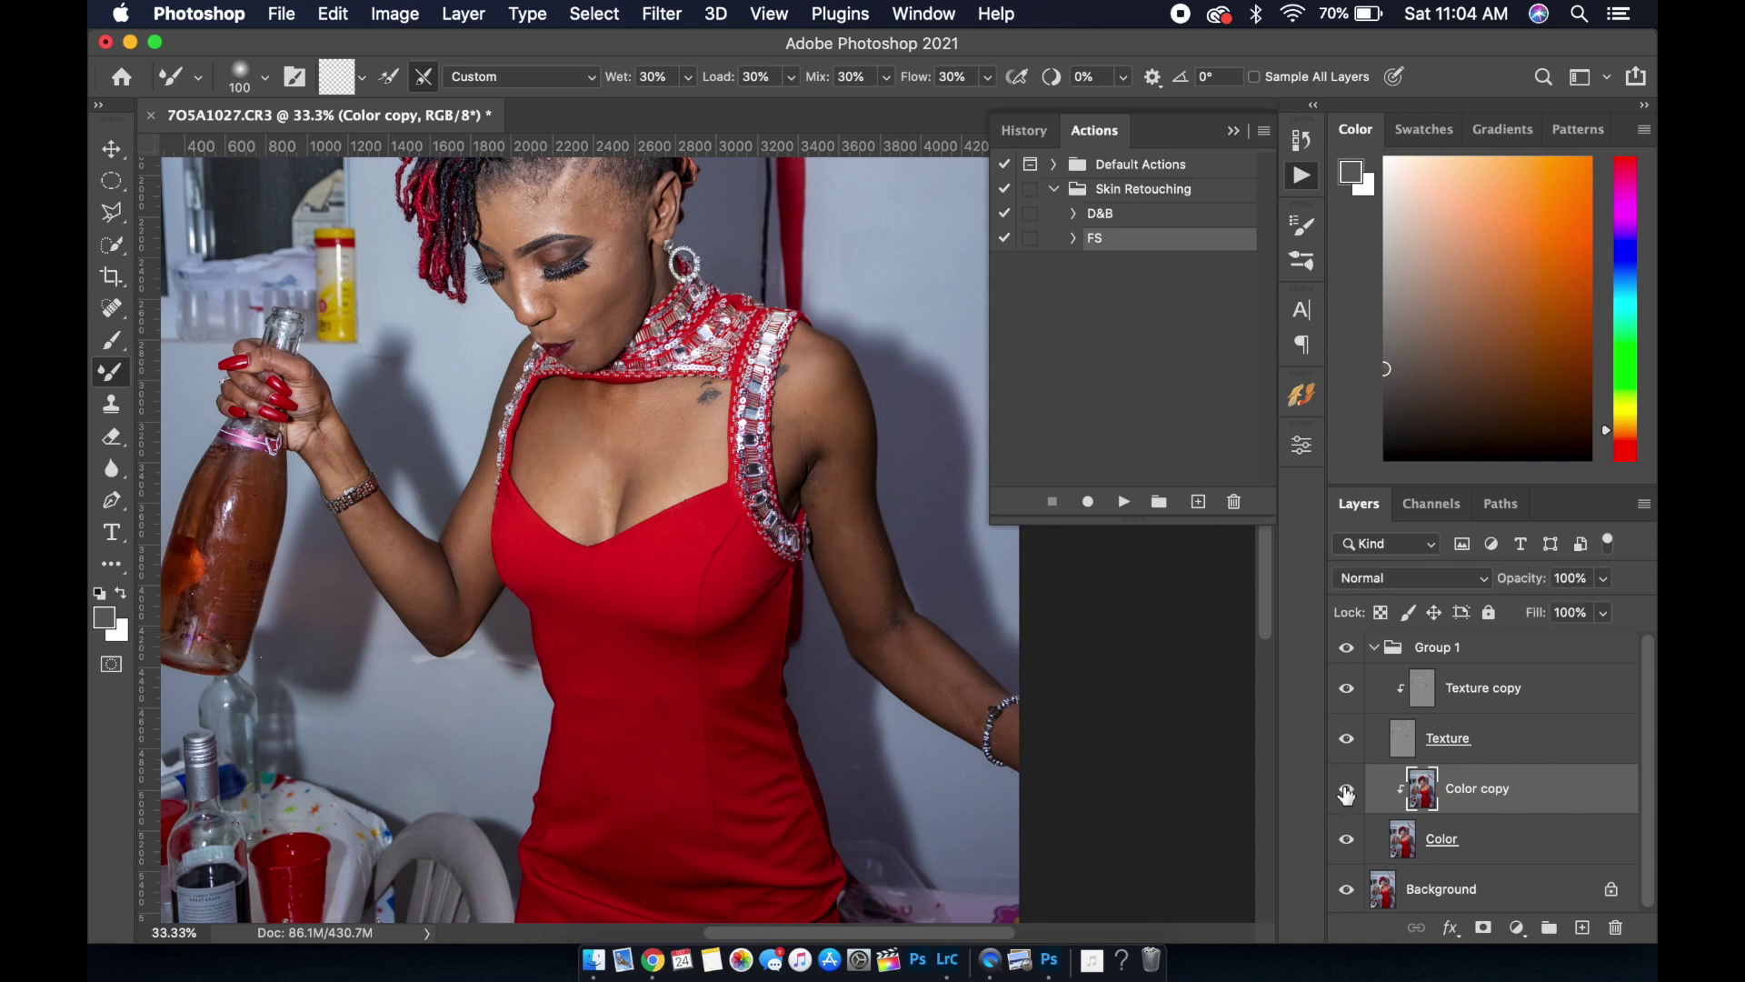
pyautogui.press(']')
pyautogui.press(']')
pyautogui.press(']')
pyautogui.press(']')
pyautogui.press(']')
pyautogui.press(']')
pyautogui.press(']')
pyautogui.press(']')
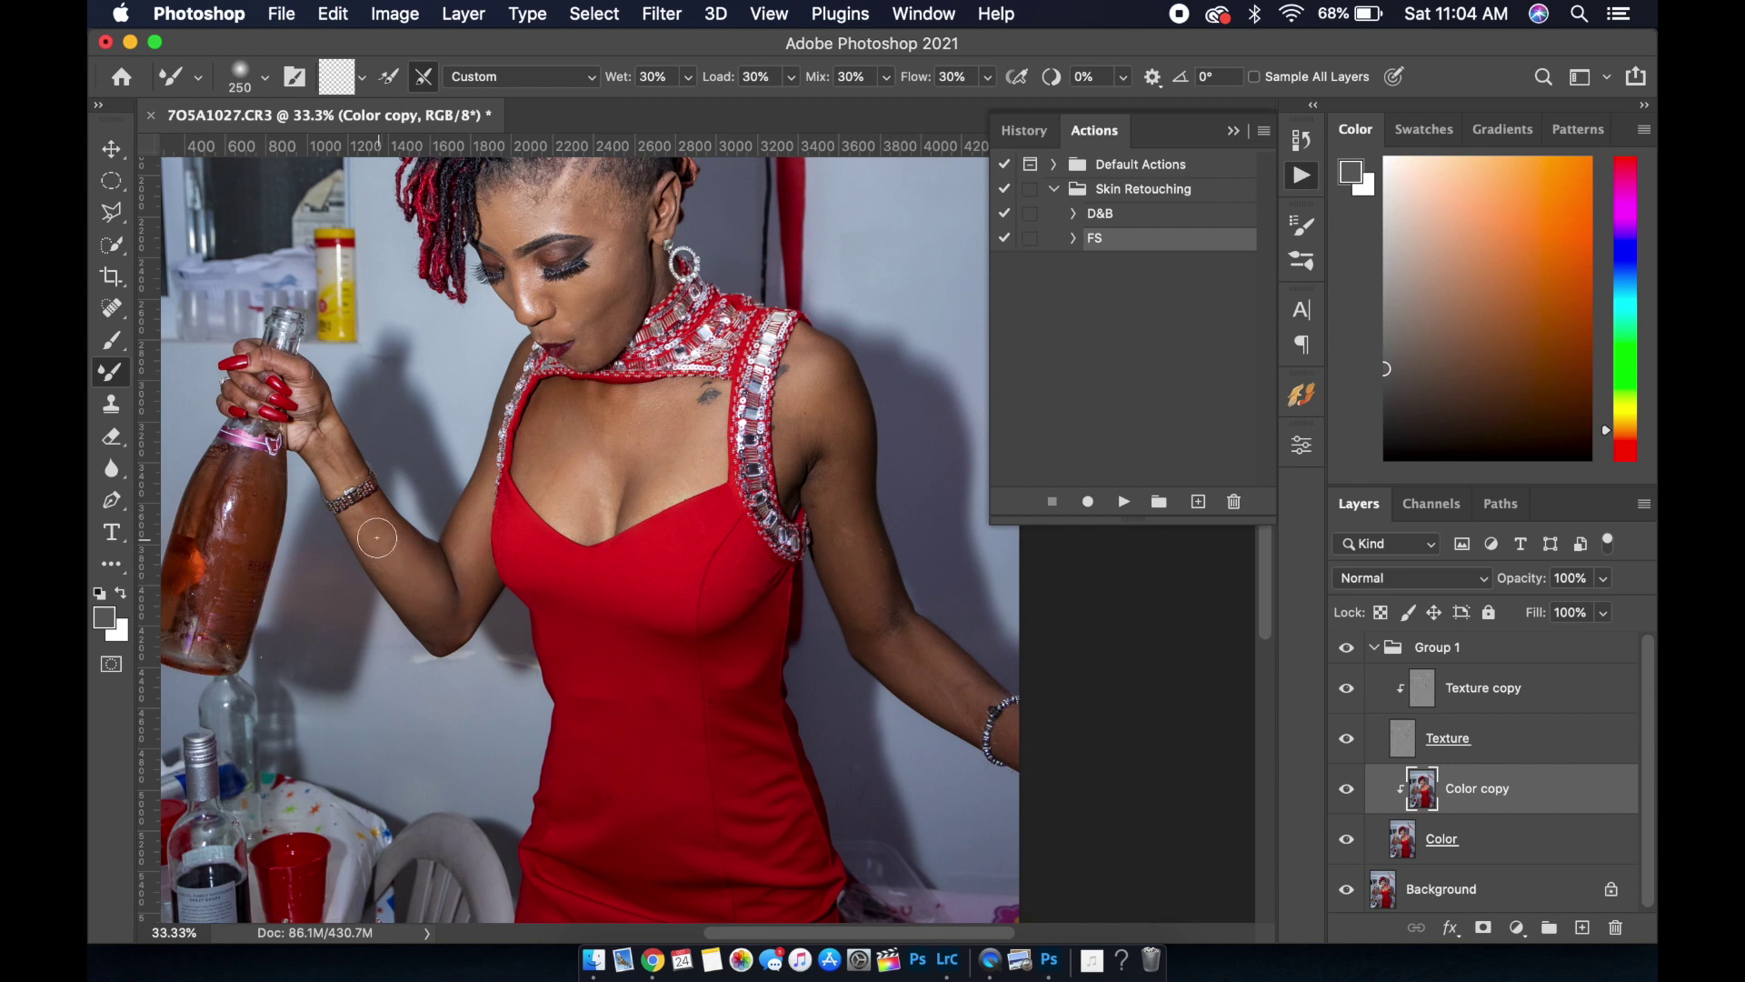
pyautogui.press('[')
pyautogui.press('[')
pyautogui.press(']')
pyautogui.press(']')
pyautogui.press('[')
pyautogui.press('[')
pyautogui.press('[')
pyautogui.press('[')
pyautogui.press('[')
pyautogui.click(1346, 789)
pyautogui.click(1346, 789)
pyautogui.press(']')
pyautogui.press(']')
pyautogui.press(']')
pyautogui.press(']')
pyautogui.press(']')
pyautogui.press('[')
pyautogui.press('[')
pyautogui.press('[')
pyautogui.press('[')
pyautogui.press('[')
pyautogui.press('super+plus')
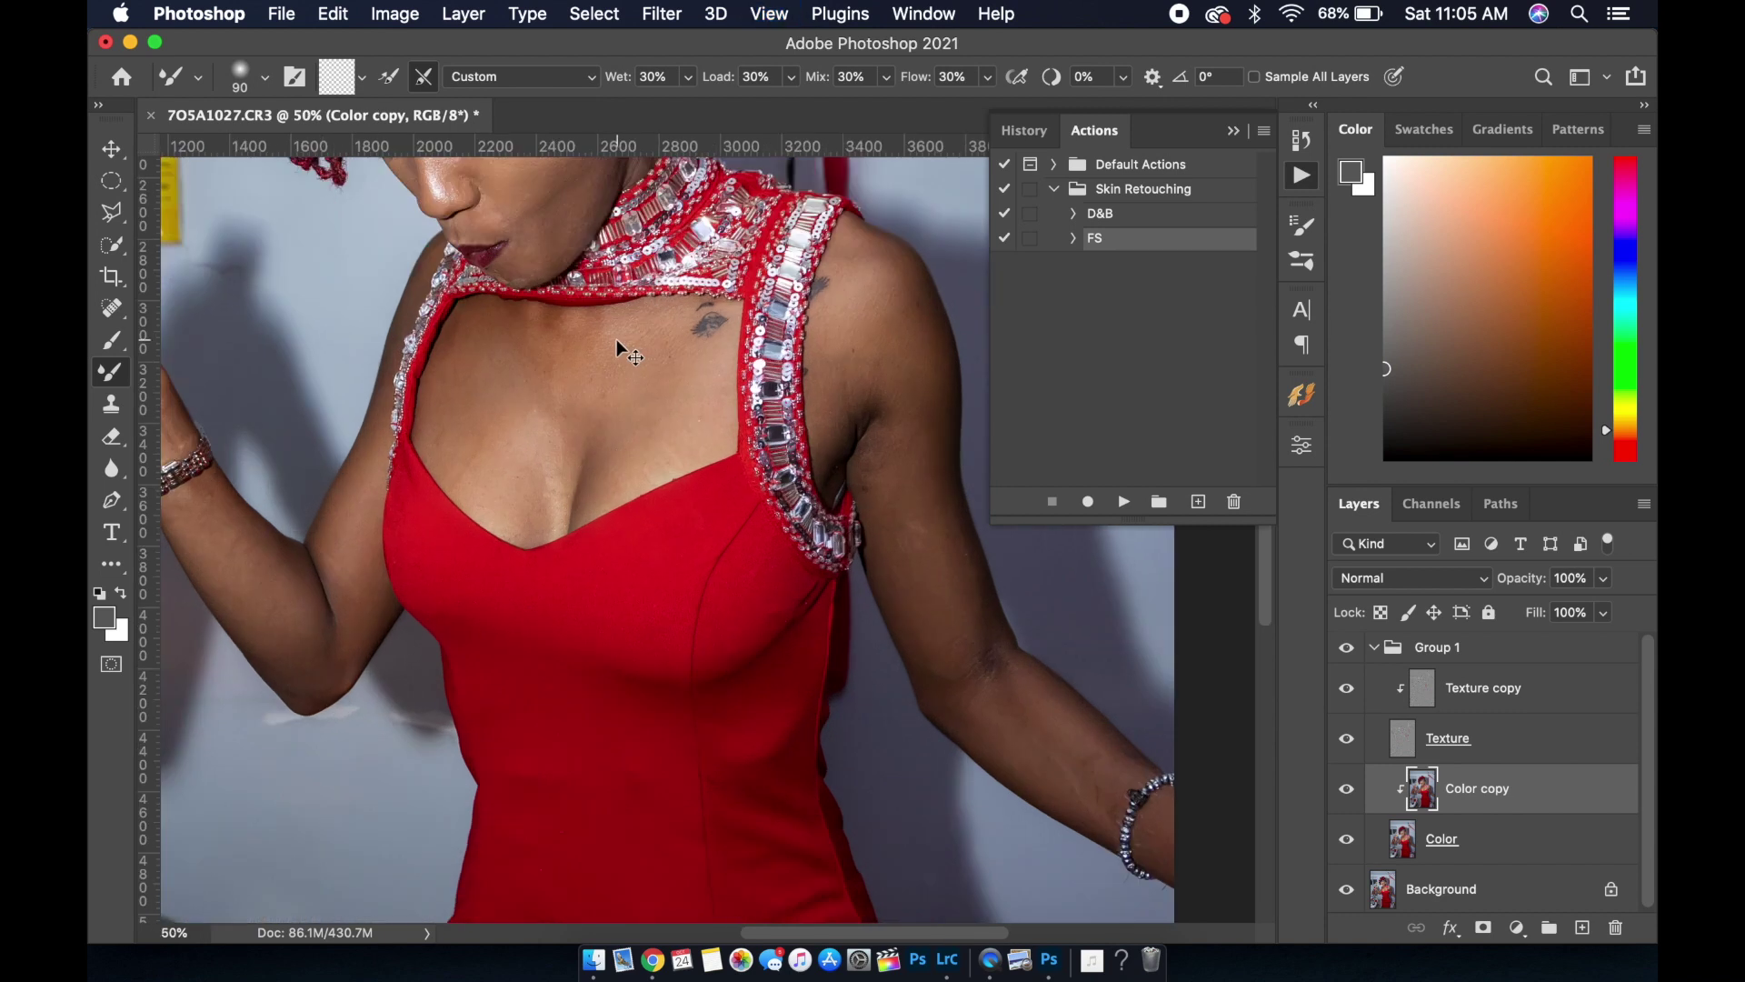
# Blend the chin skin tone with a size-150 mixer brush after comparing Color copy on and off
pyautogui.scroll(1, 597, 357)
pyautogui.scroll(3, 600, 359)
pyautogui.scroll(3, 605, 361)
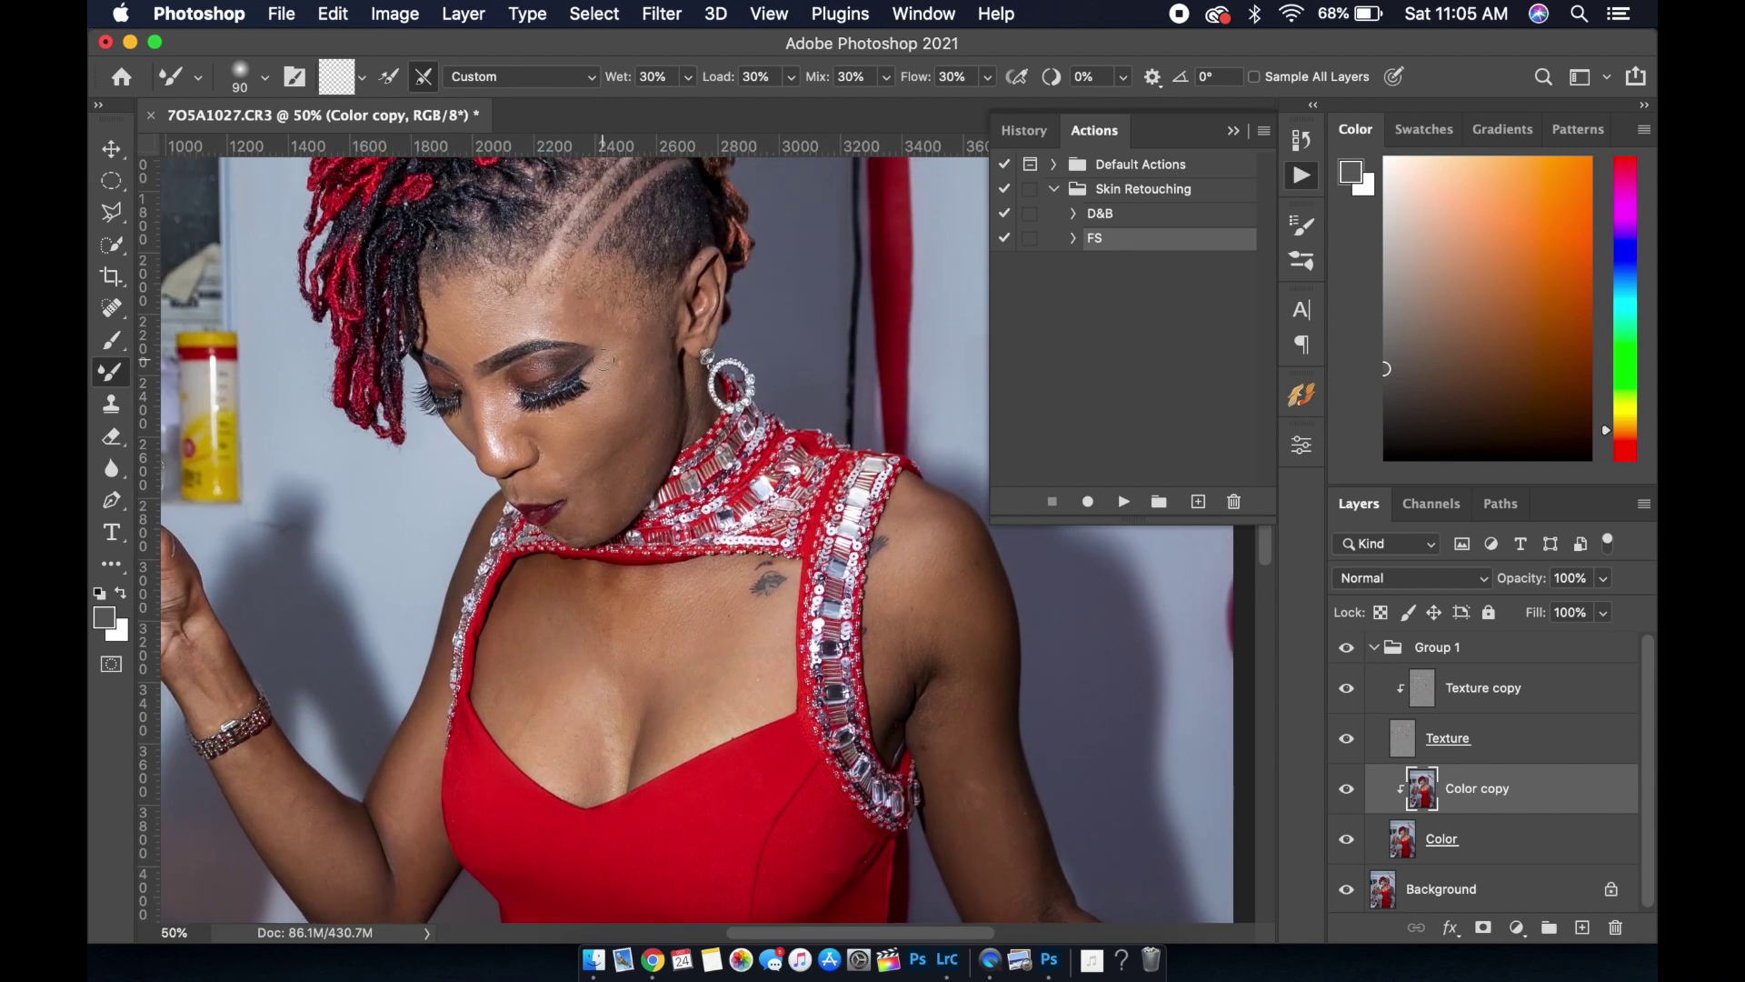
pyautogui.press(']')
pyautogui.press(']')
pyautogui.press(']')
pyautogui.press(']')
pyautogui.click(1346, 789)
pyautogui.click(1346, 789)
pyautogui.press(']')
pyautogui.press(']')
pyautogui.press(']')
pyautogui.press(']')
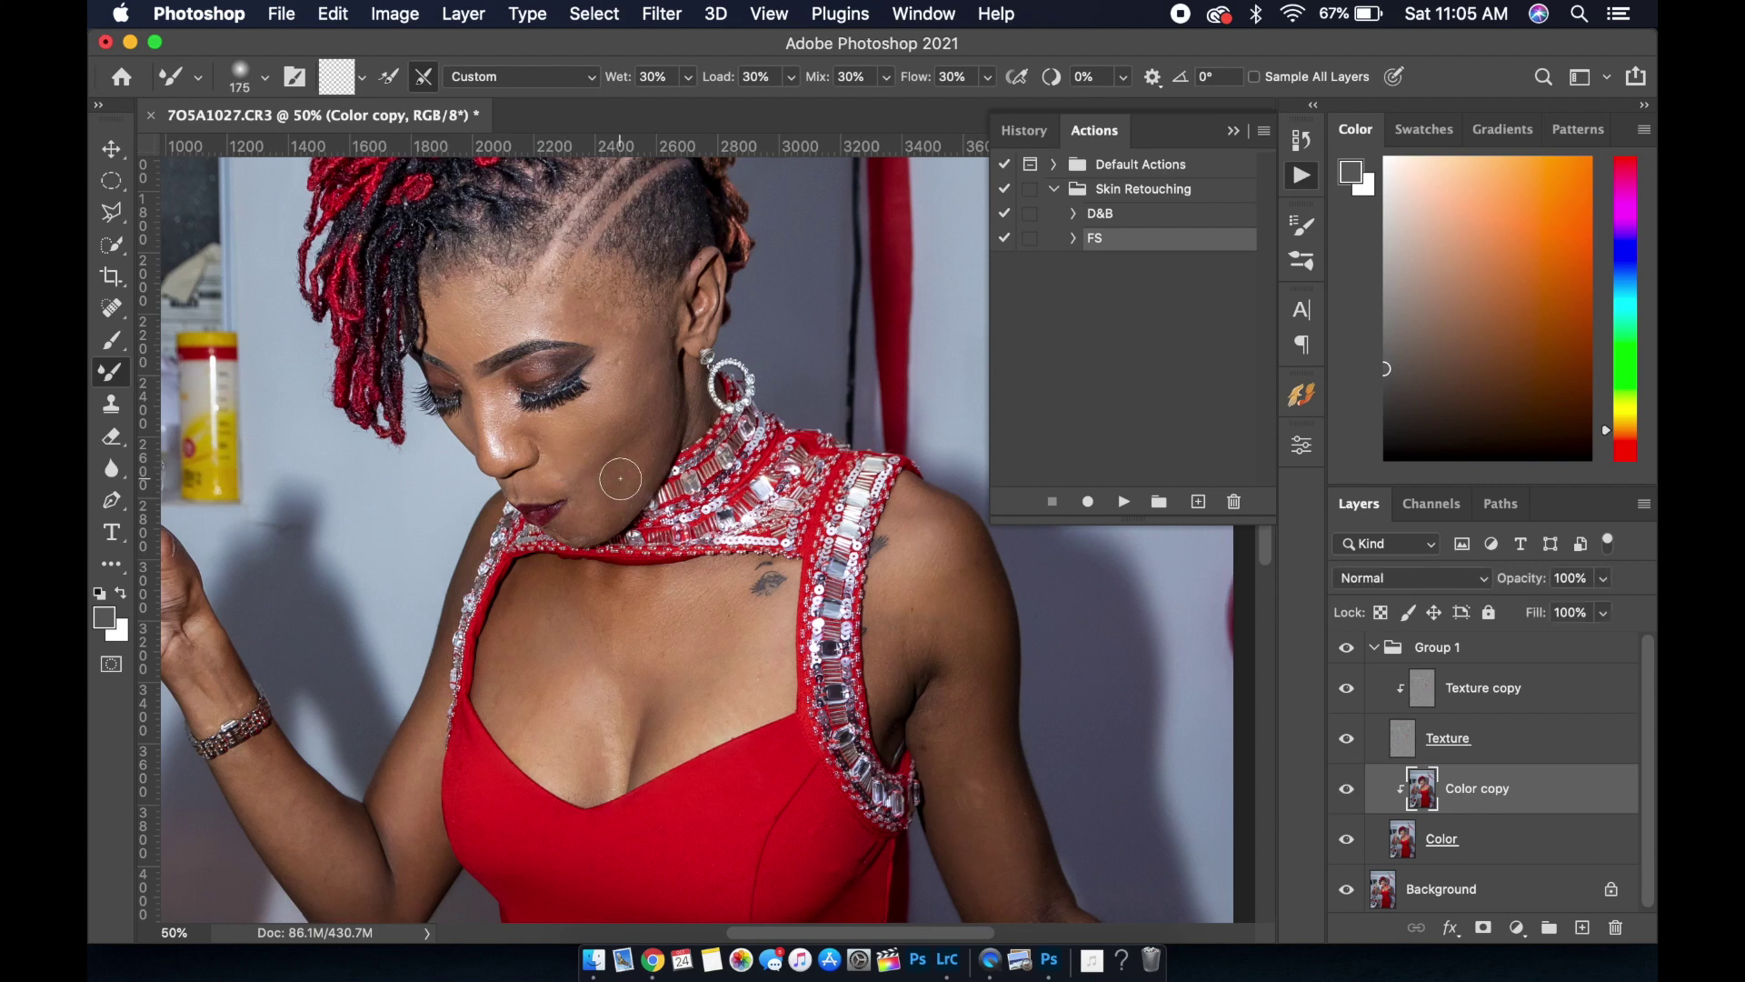
pyautogui.moveTo(621, 510)
pyautogui.mouseDown()
pyautogui.moveTo(587, 496)
pyautogui.moveTo(602, 432)
pyautogui.mouseUp()
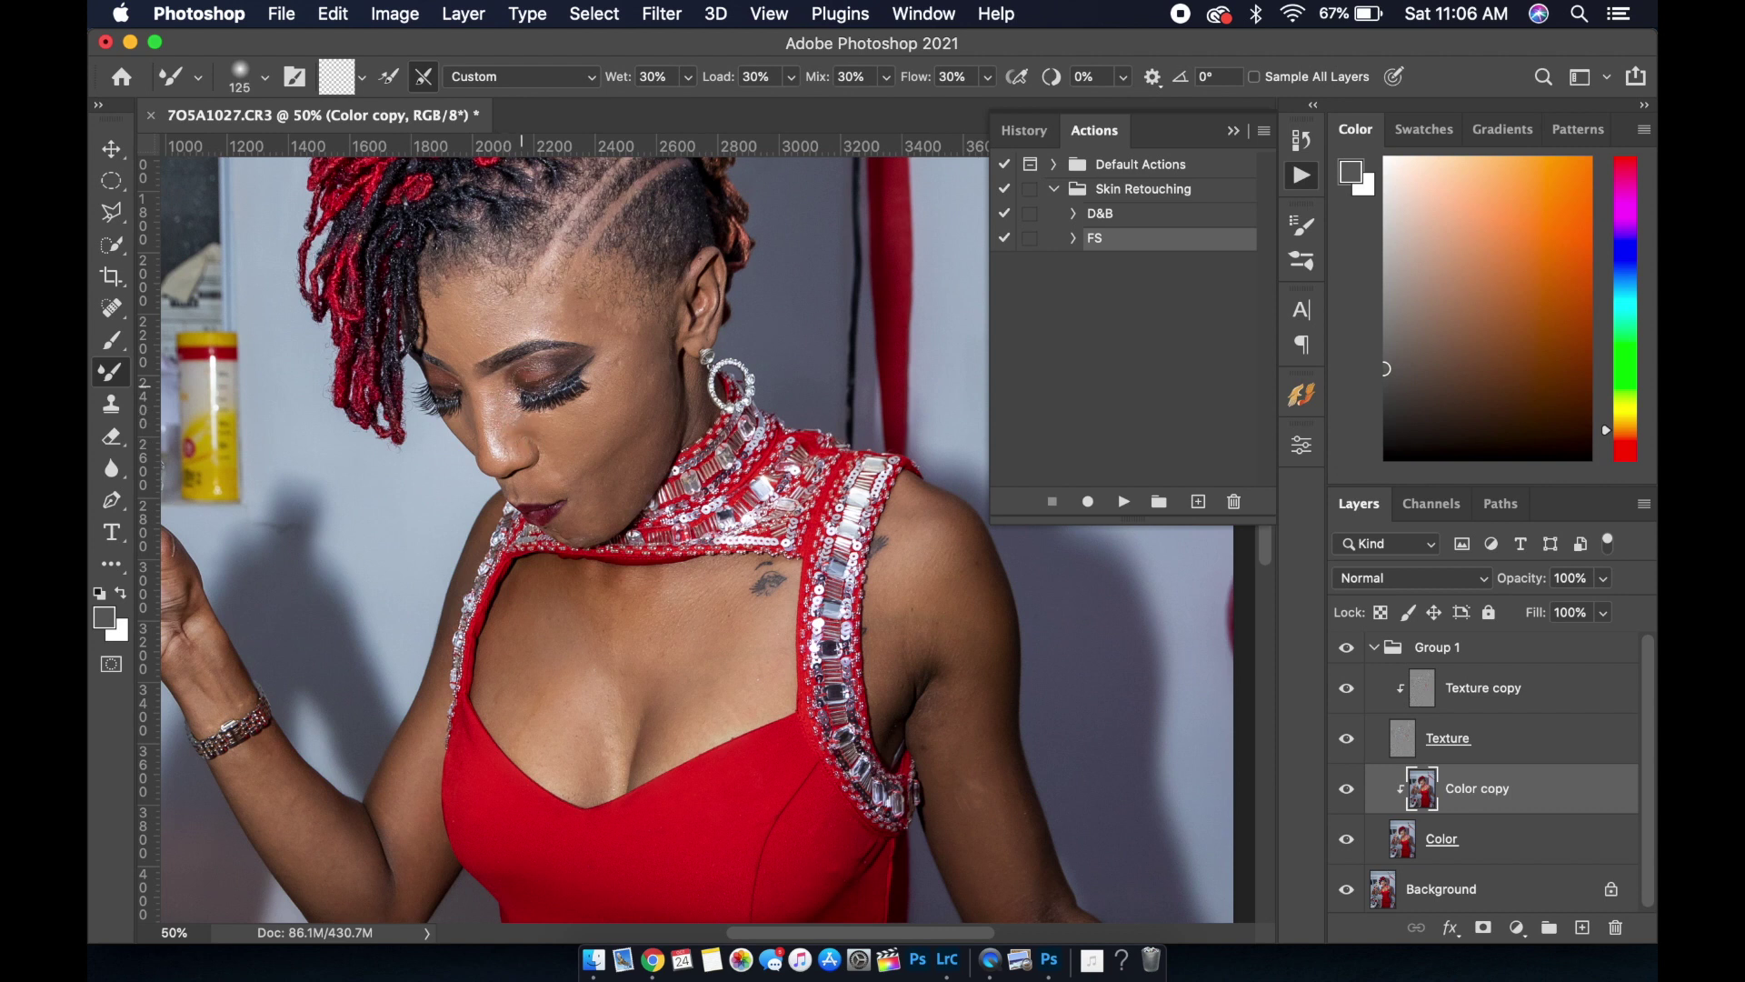
# Blend the eyelid at brush size 100 and the shoulder at sizes 300 and 175
pyautogui.press('[')
pyautogui.moveTo(546, 370); pyautogui.dragTo(566, 365)
pyautogui.press(']')
pyautogui.press(']')
pyautogui.moveTo(924, 555); pyautogui.dragTo(947, 614)
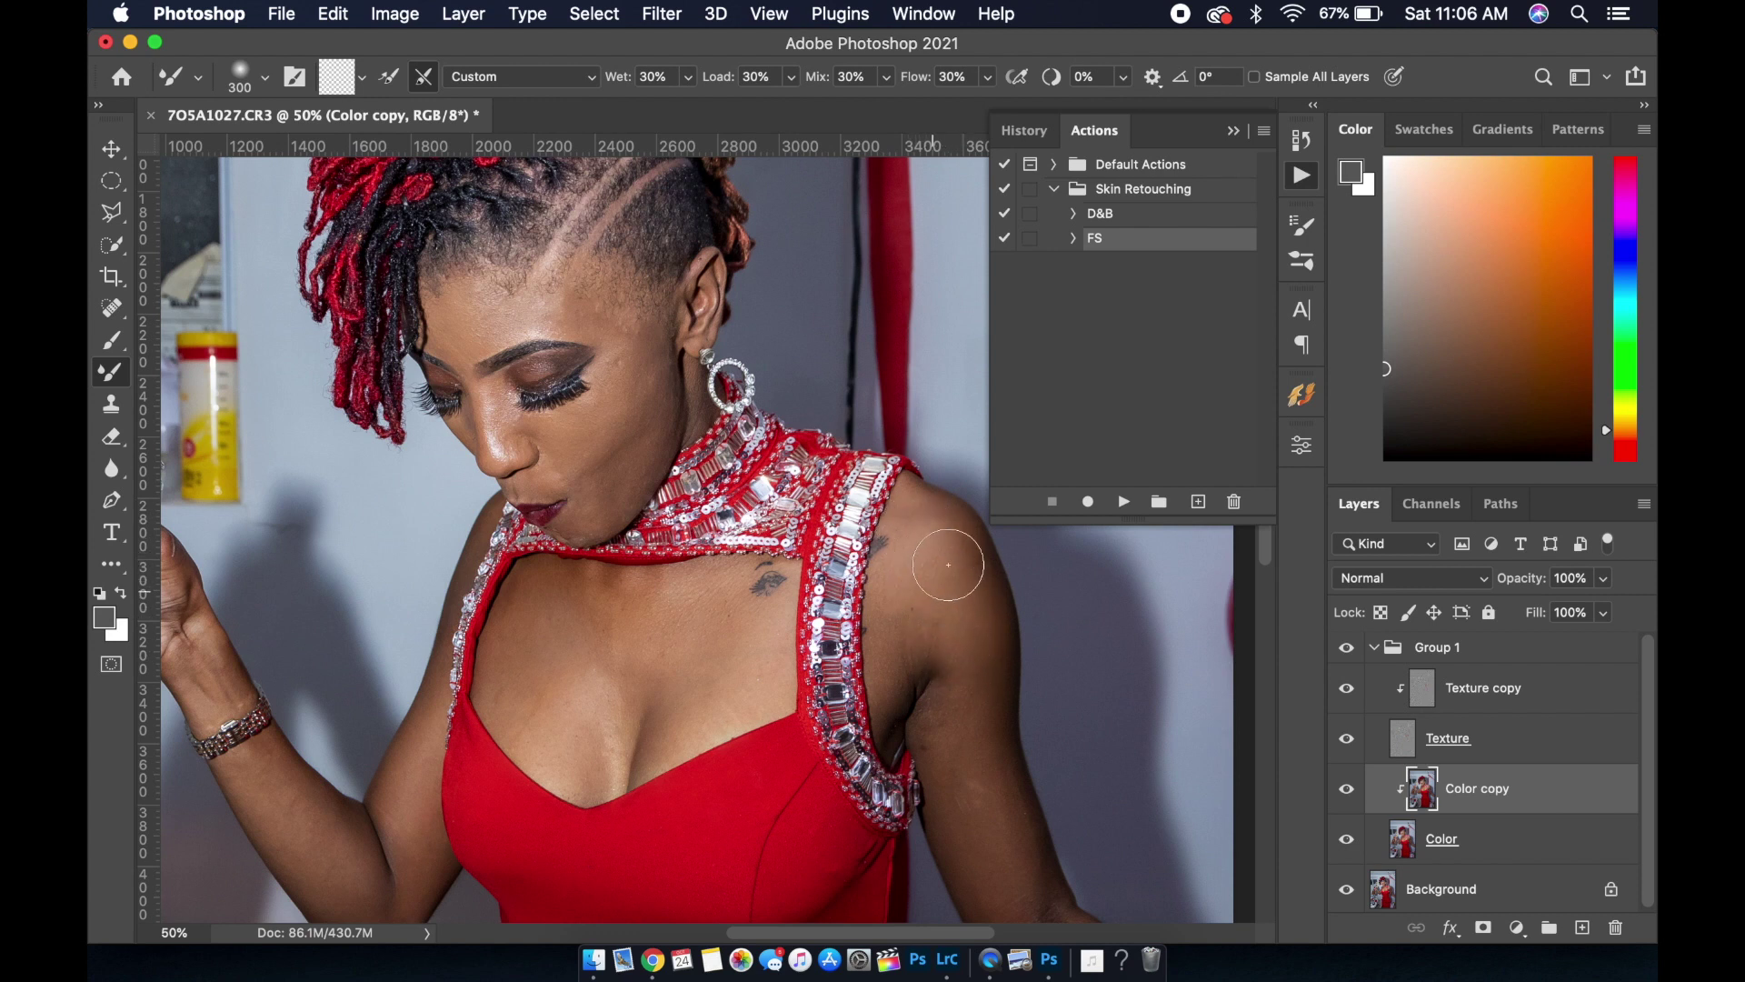
pyautogui.press('[')
pyautogui.press('[')
pyautogui.press('[')
pyautogui.moveTo(957, 548)
pyautogui.mouseDown()
pyautogui.moveTo(947, 516)
pyautogui.moveTo(978, 550)
pyautogui.moveTo(994, 638)
pyautogui.mouseUp()
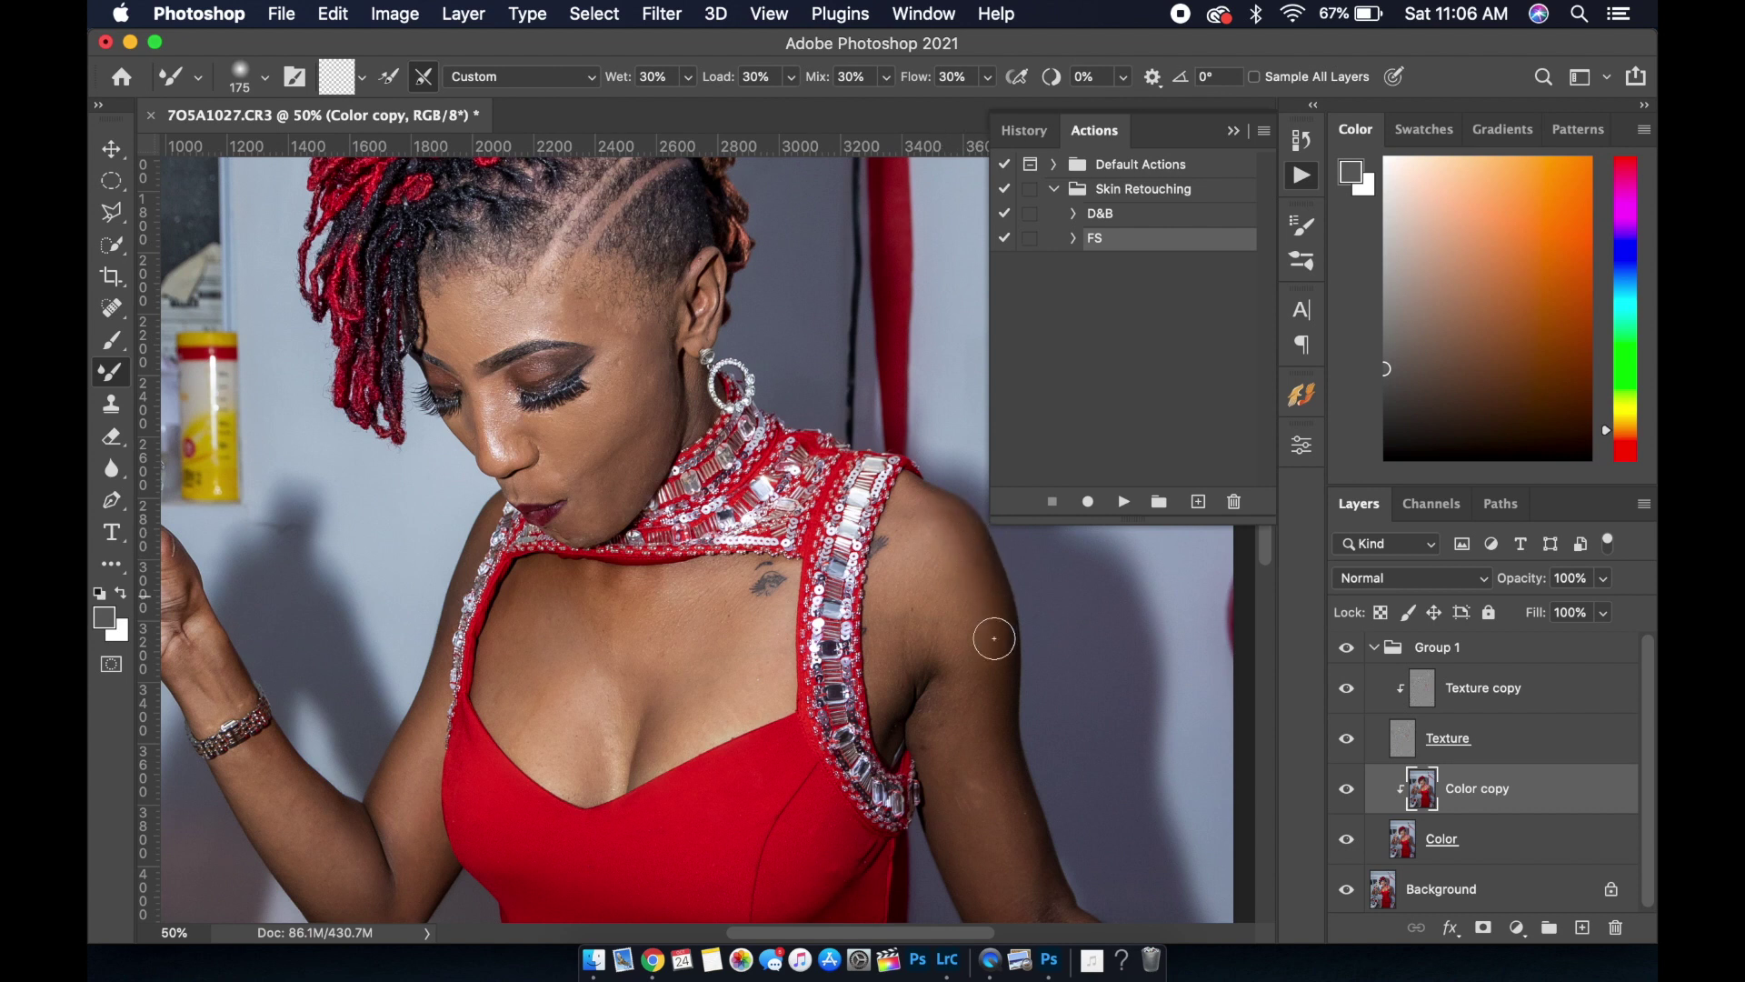
# Compare Color copy on and off, then mixer-brush the chest at sizes 300 and 250
pyautogui.click(1348, 789)
pyautogui.click(1348, 789)
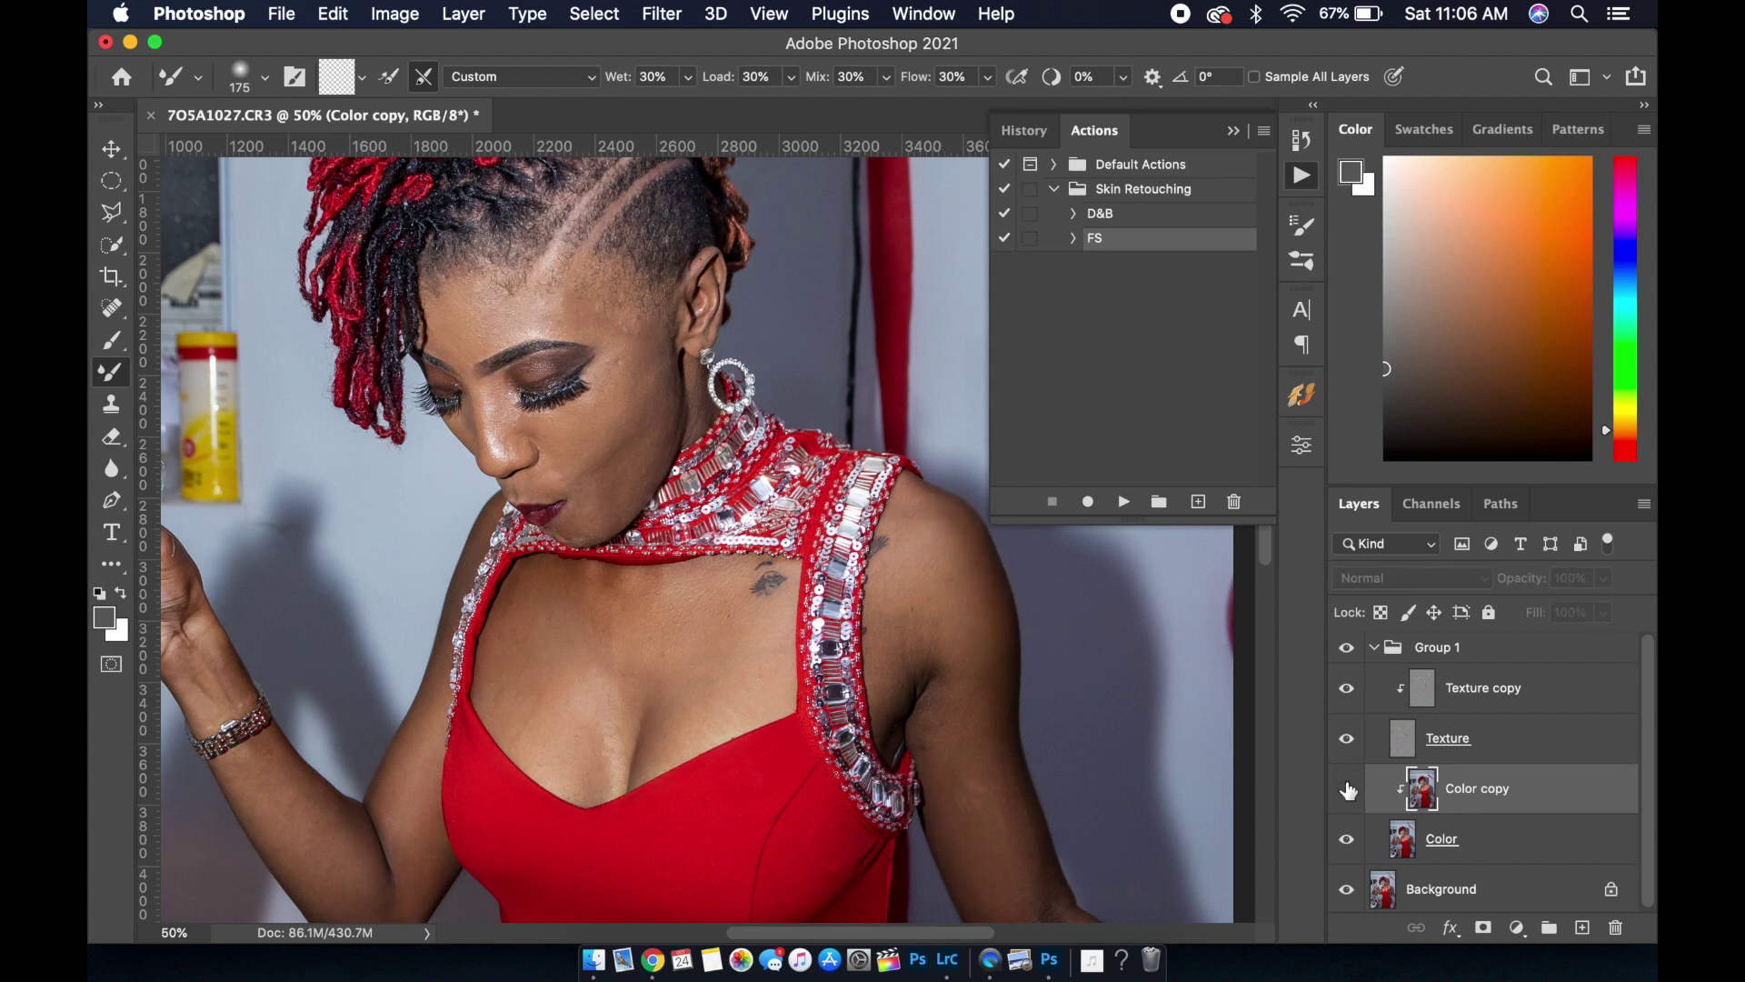
pyautogui.click(1347, 789)
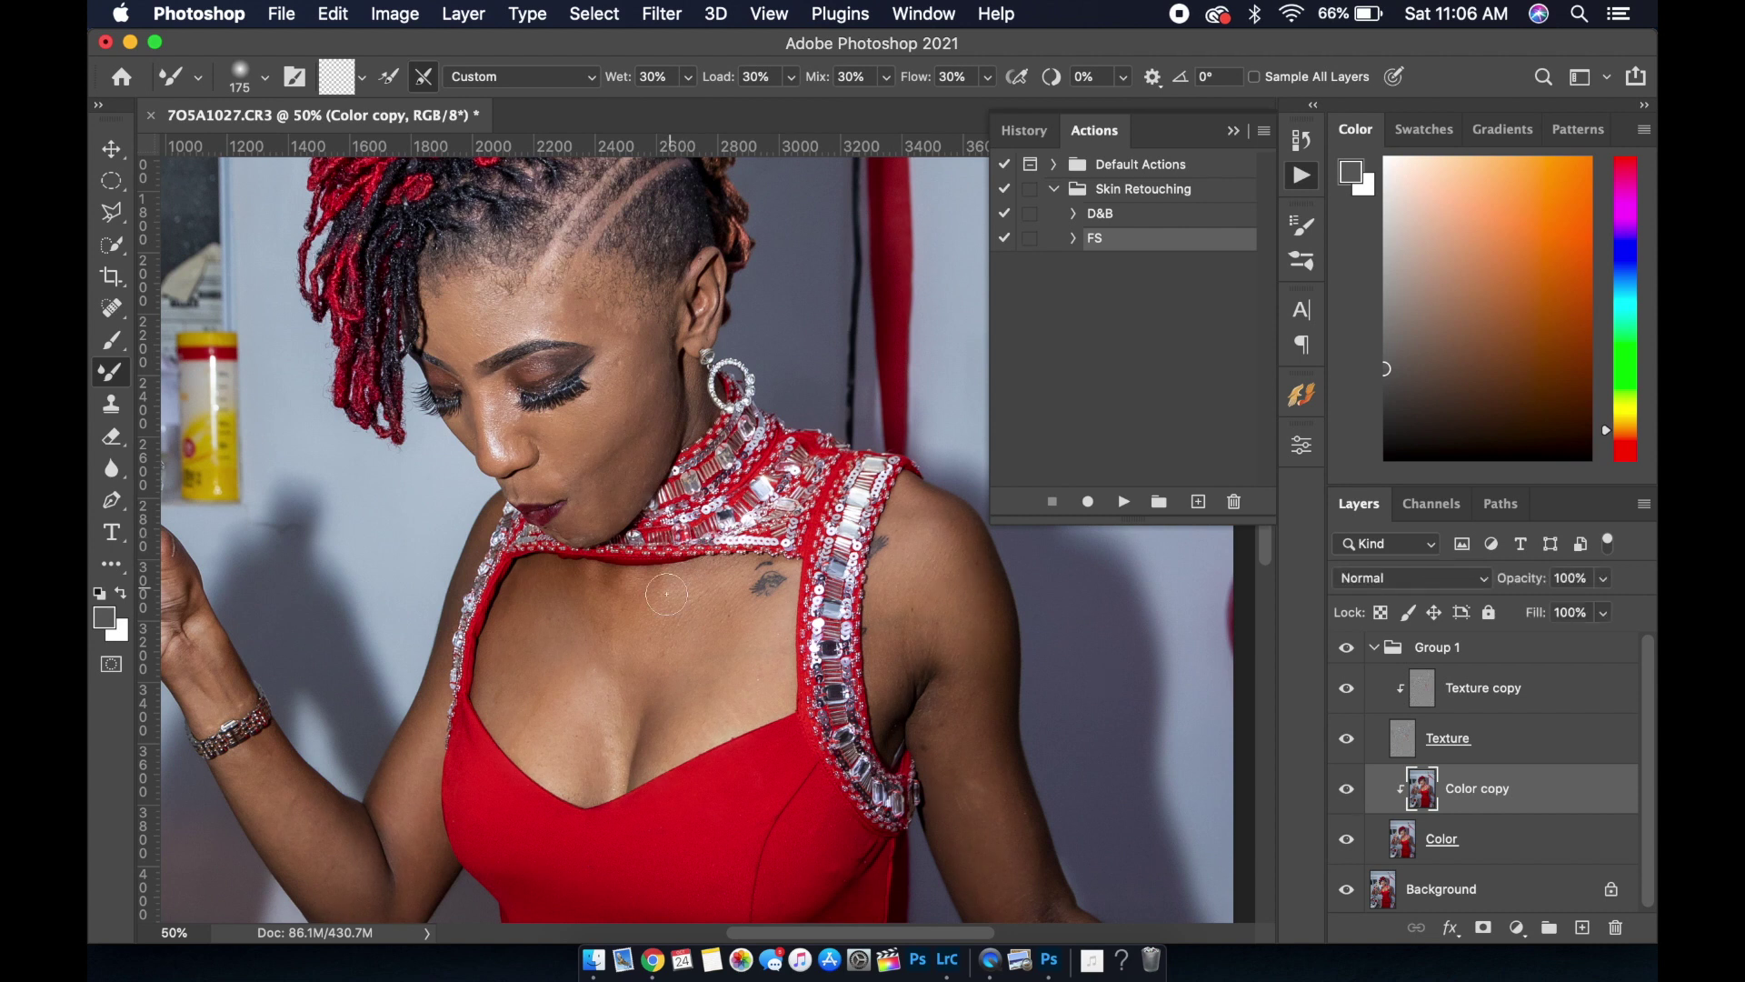
pyautogui.press('super+minus')
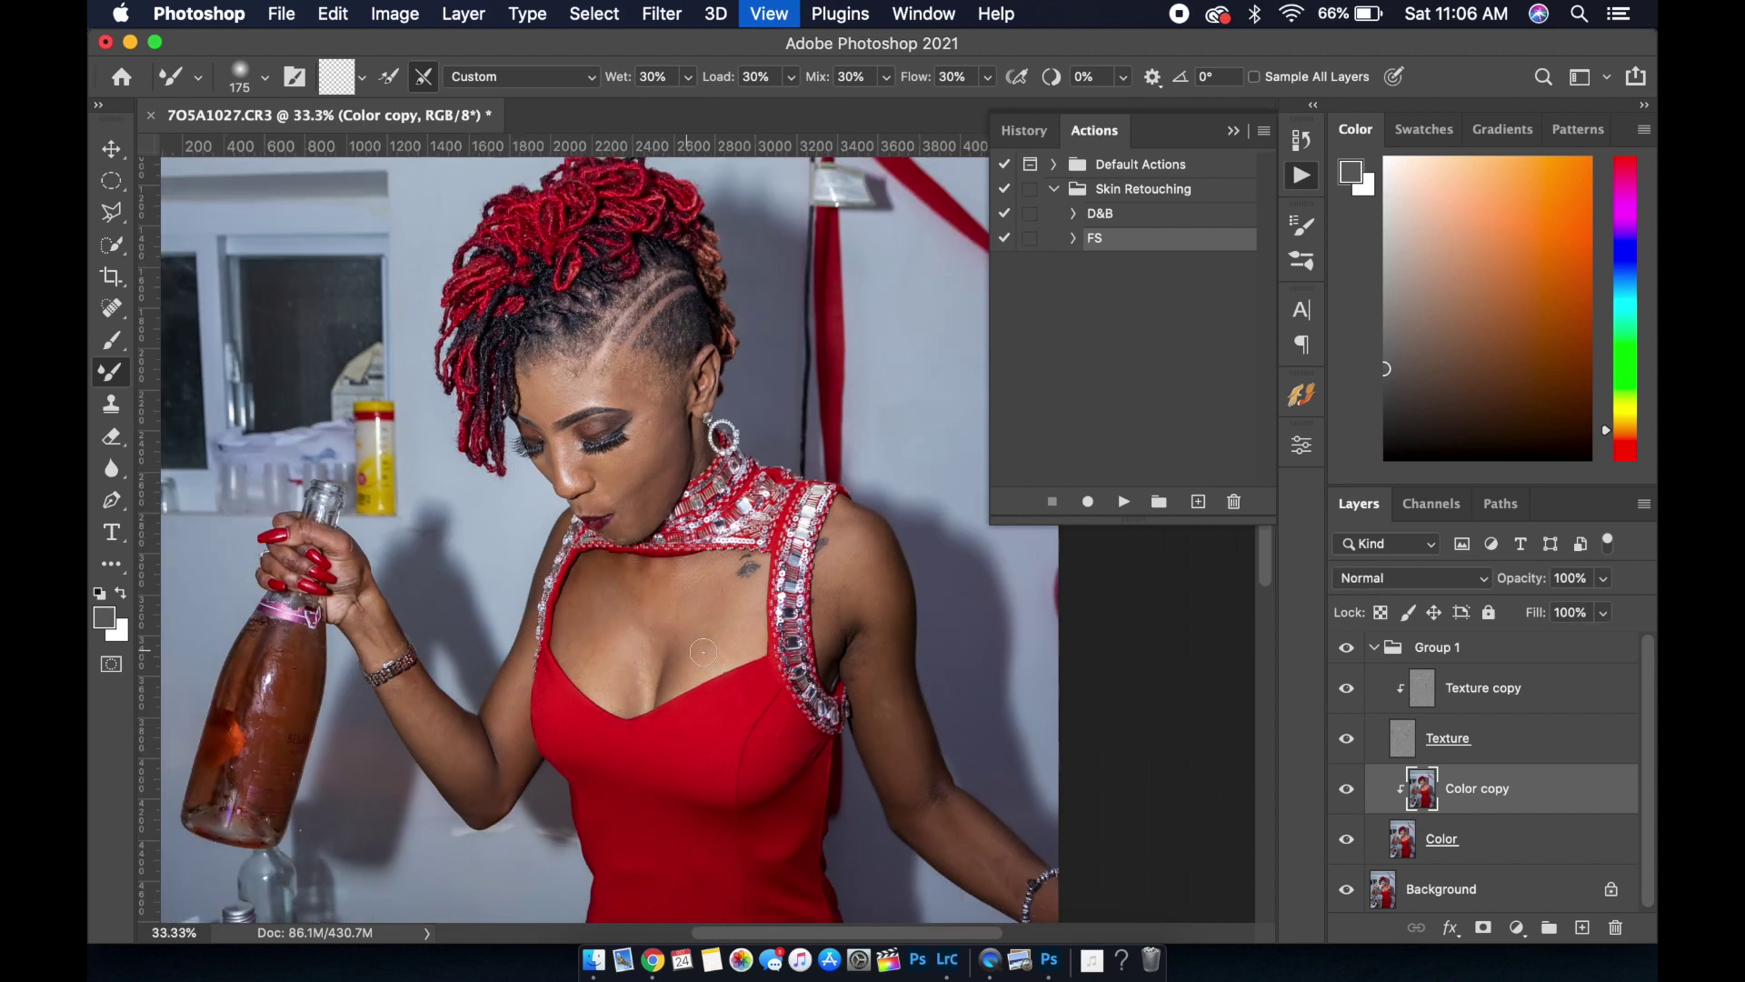
pyautogui.press(']')
pyautogui.press(']')
pyautogui.press(']')
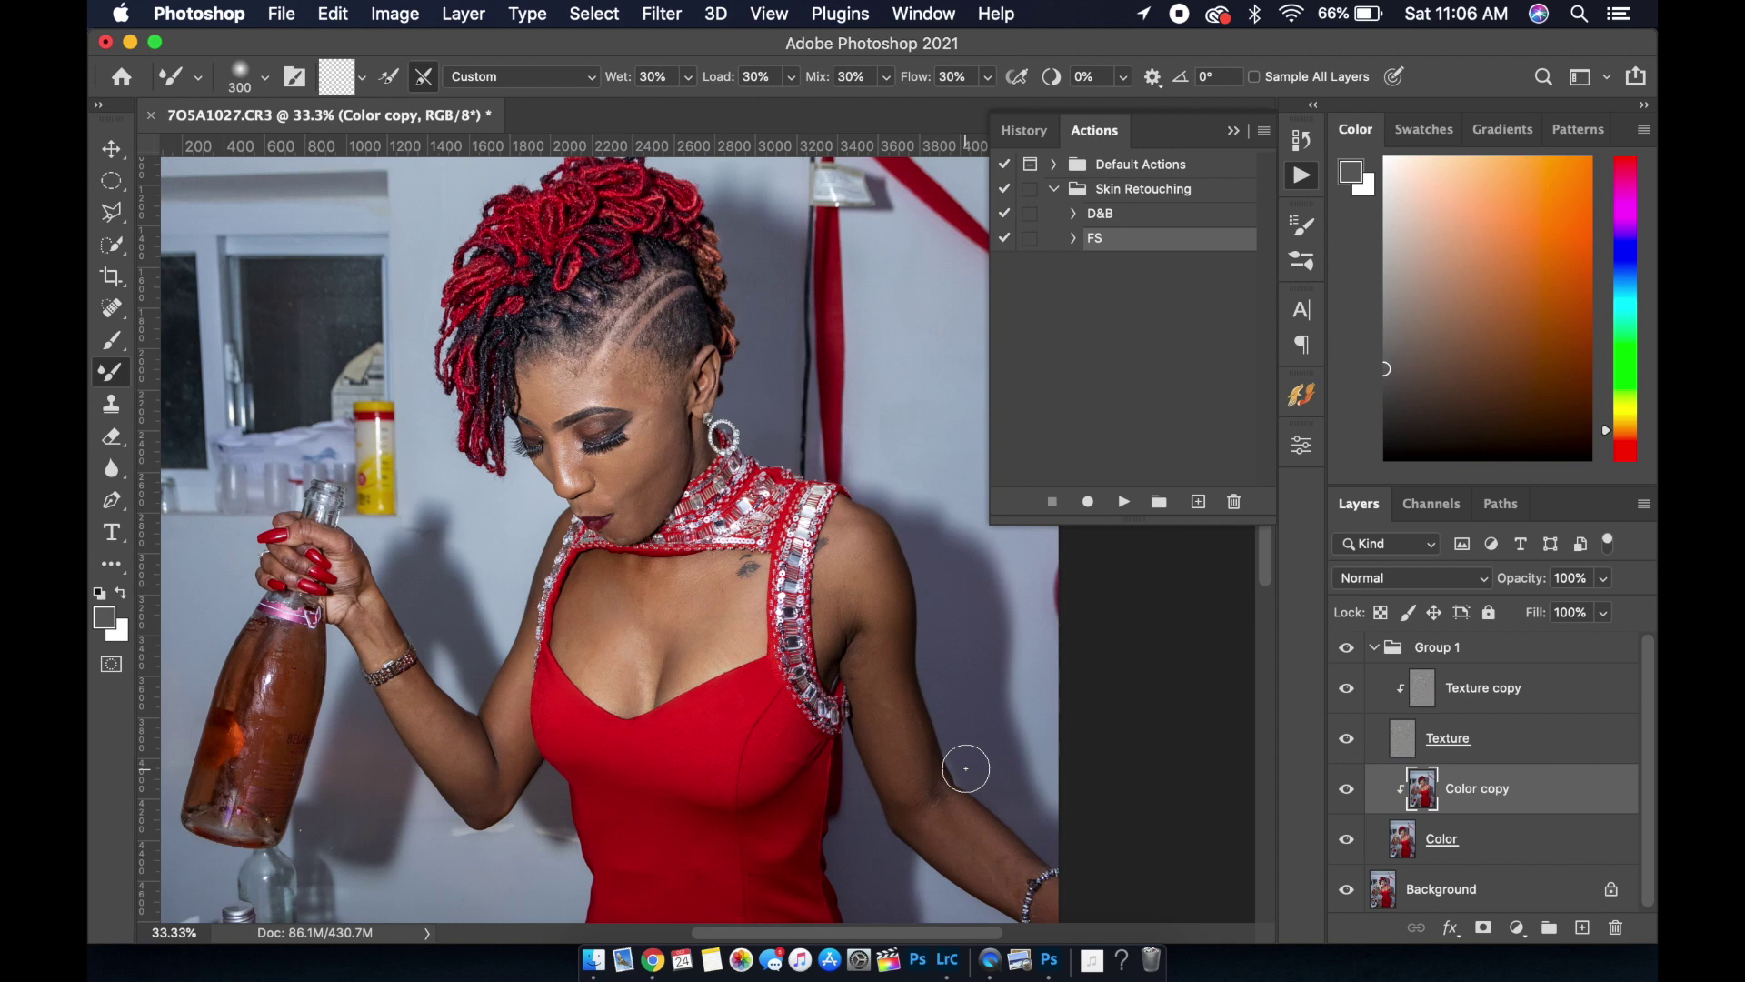
pyautogui.press('[')
# Zoom out to the whole photo and hide Group 1 to view the unretouched image
pyautogui.press('super+minus')
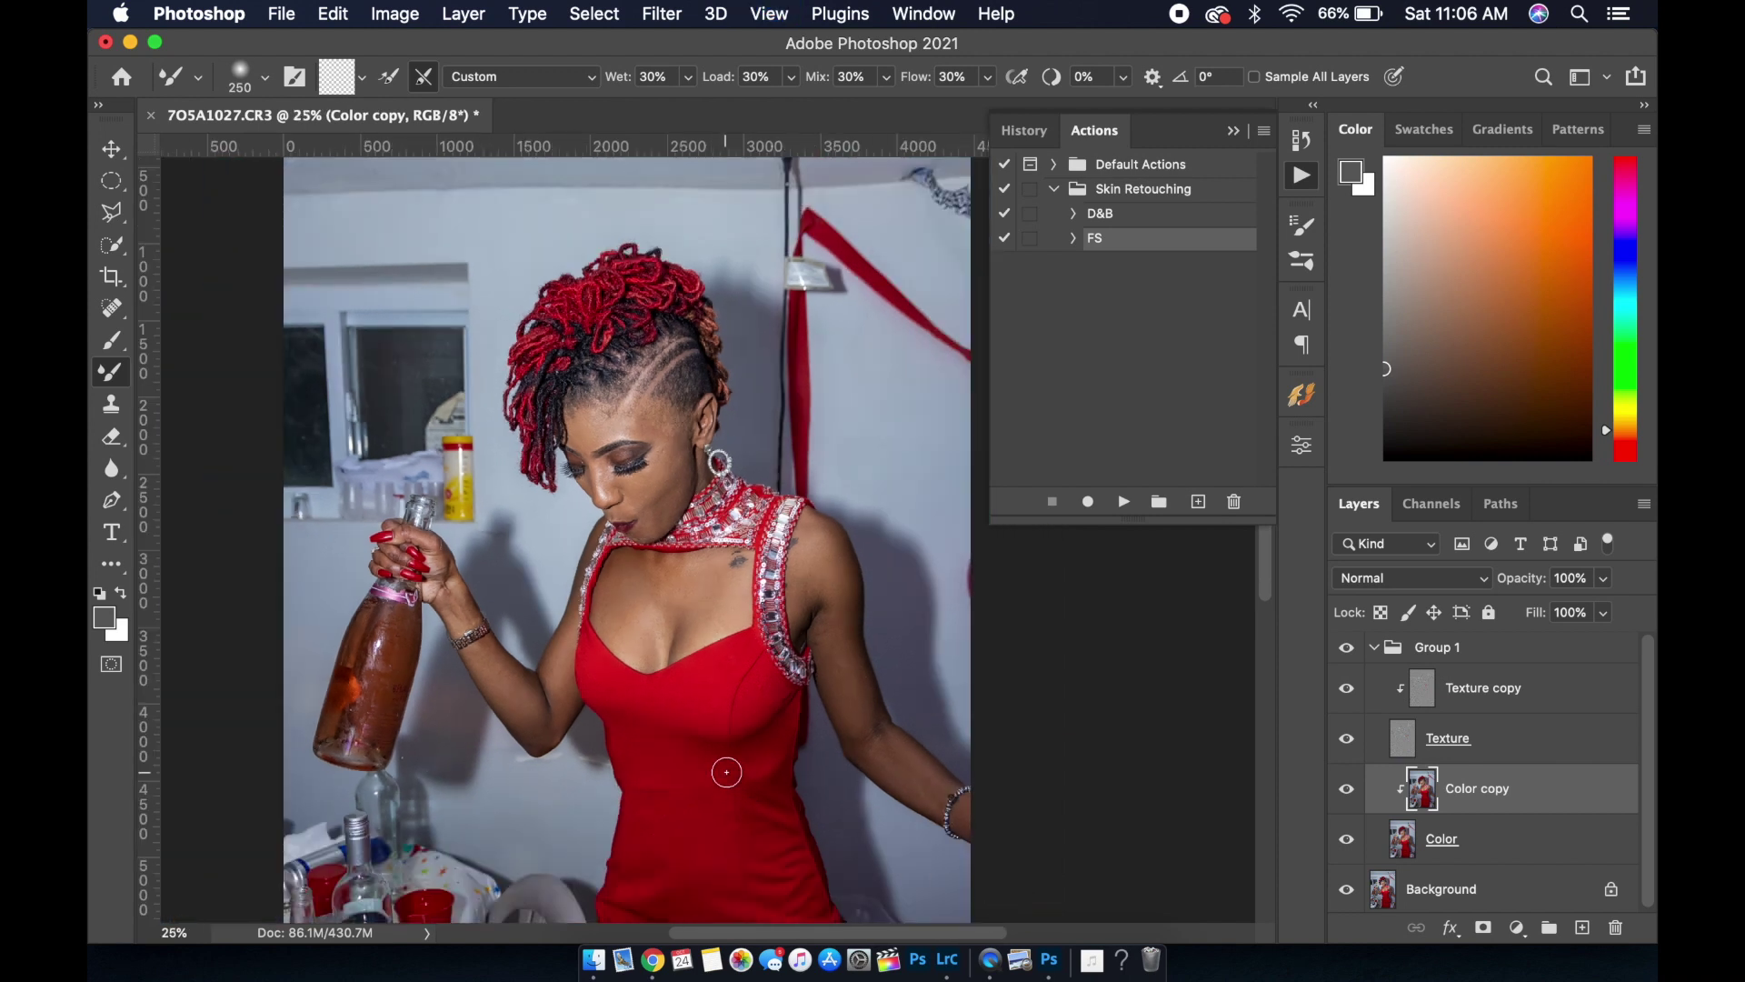
pyautogui.scroll(-2, 714, 772)
pyautogui.scroll(-3, 715, 770)
pyautogui.scroll(-2, 704, 800)
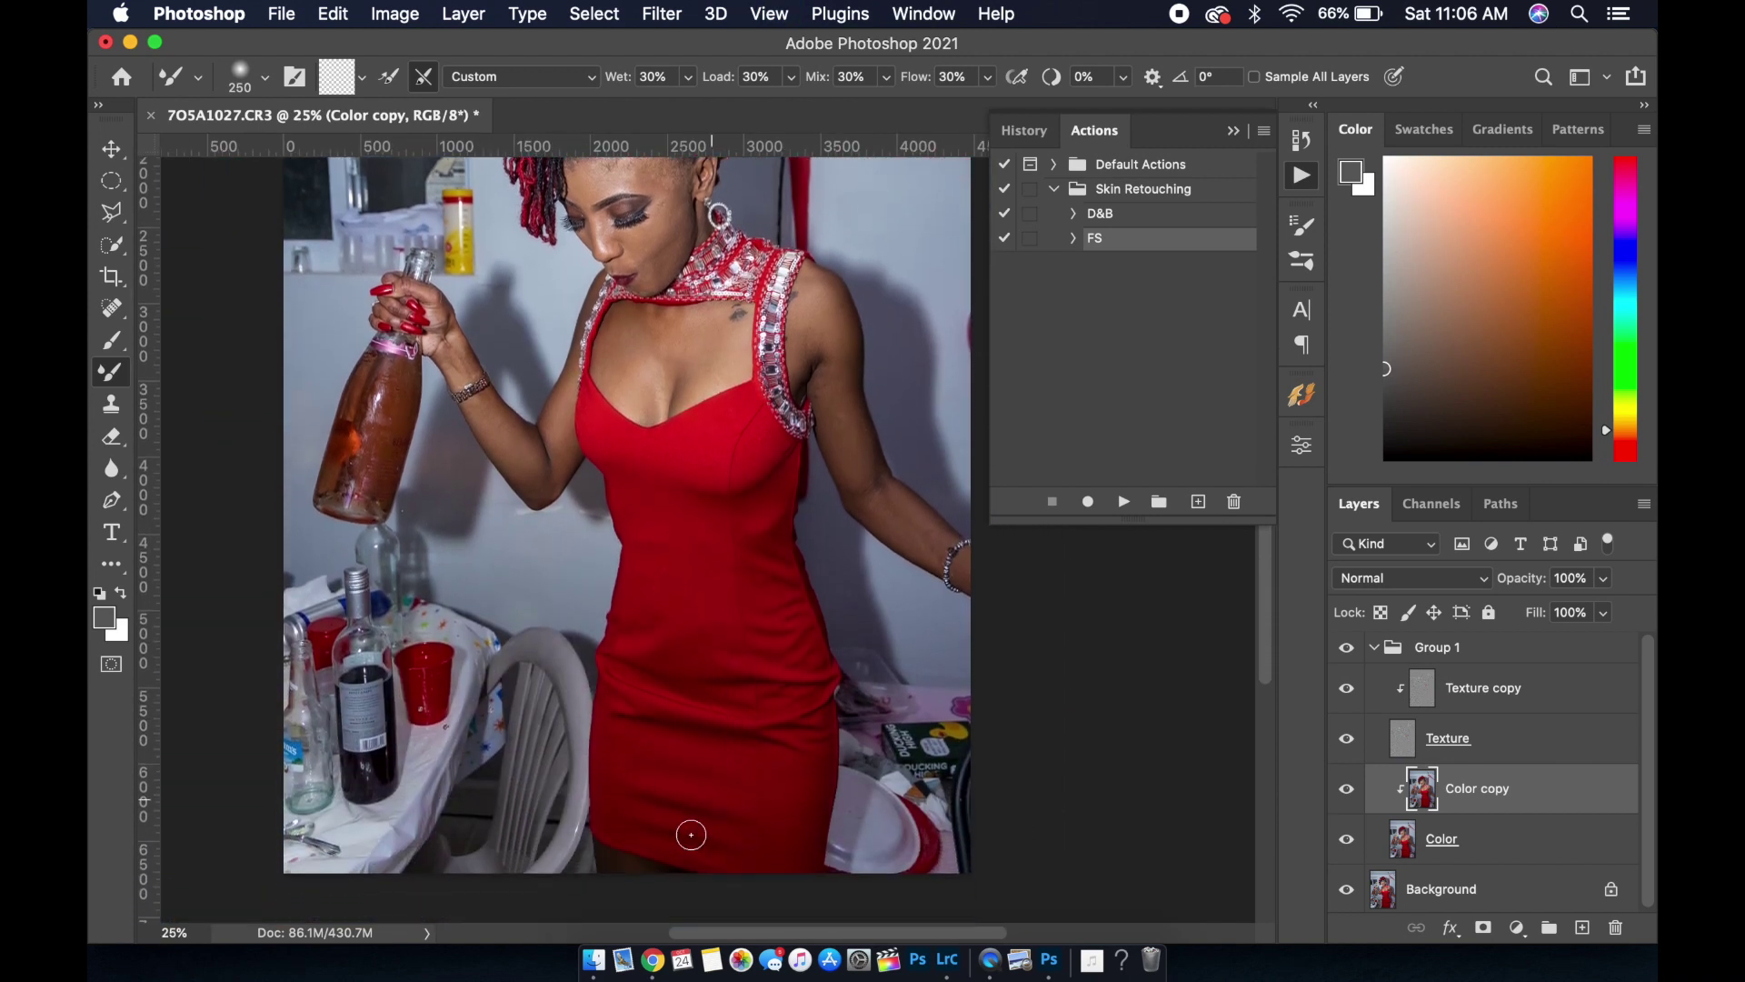
pyautogui.scroll(-2, 691, 834)
pyautogui.scroll(-2, 603, 853)
pyautogui.scroll(1, 608, 837)
pyautogui.scroll(3, 615, 825)
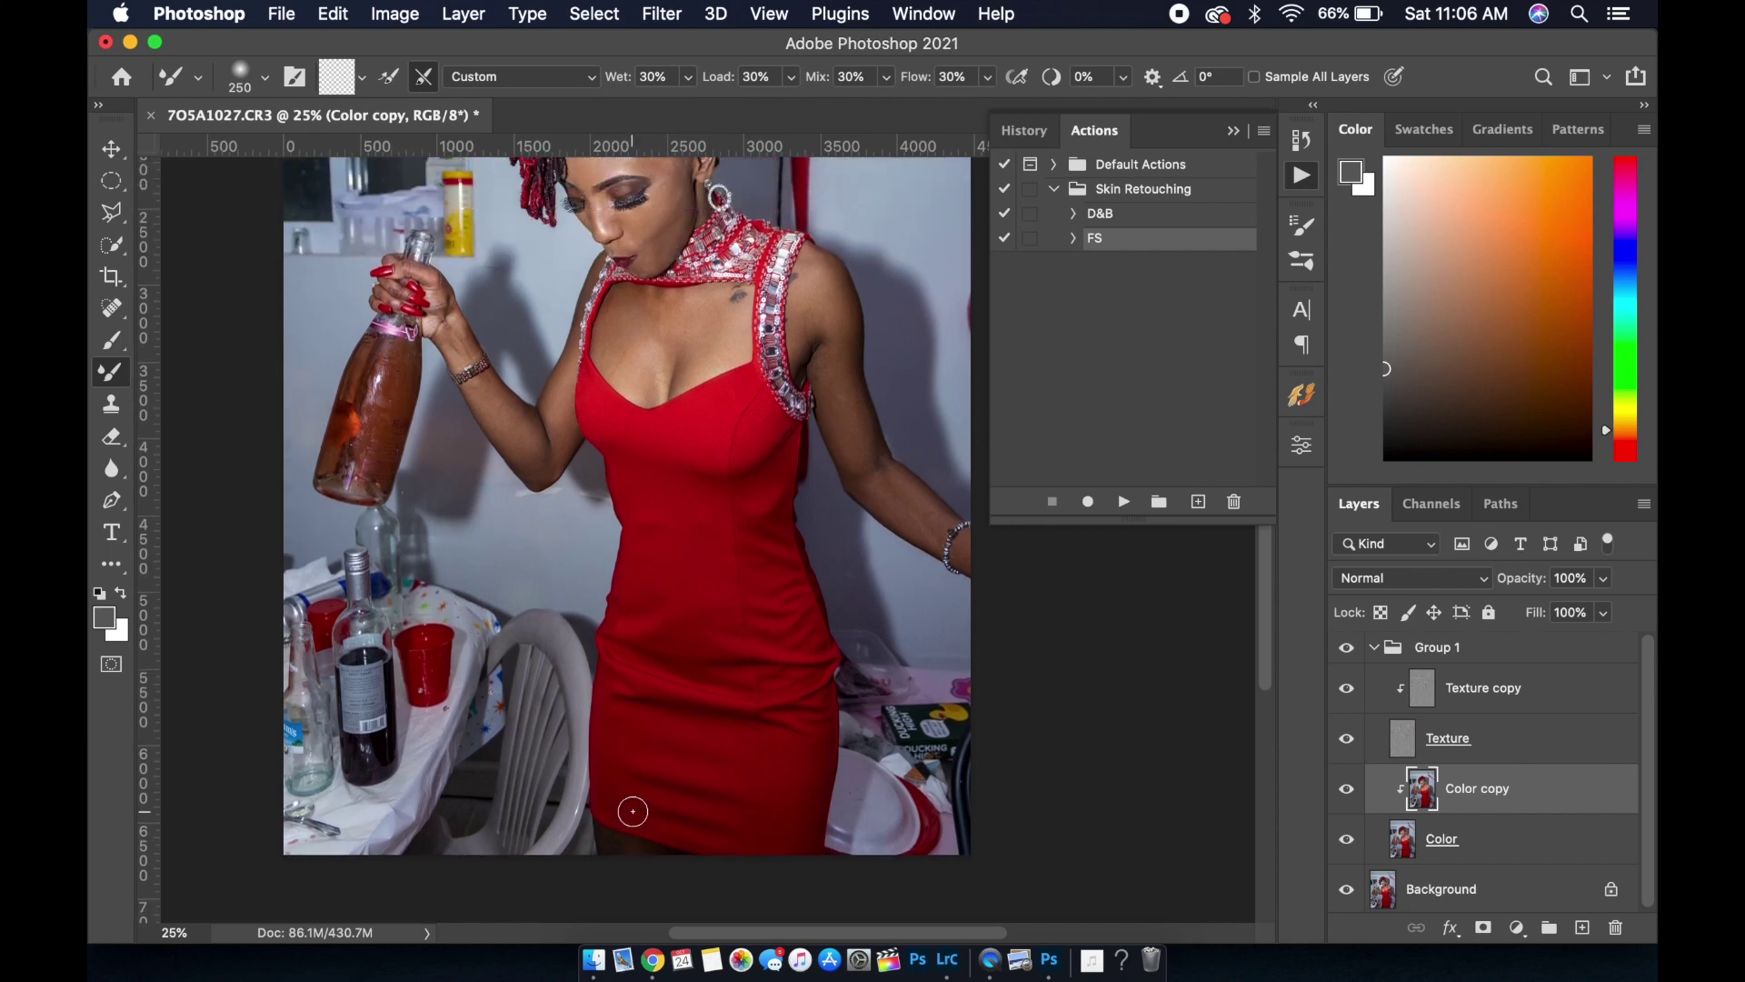
pyautogui.scroll(2, 633, 811)
pyautogui.scroll(2, 633, 810)
pyautogui.scroll(2, 637, 807)
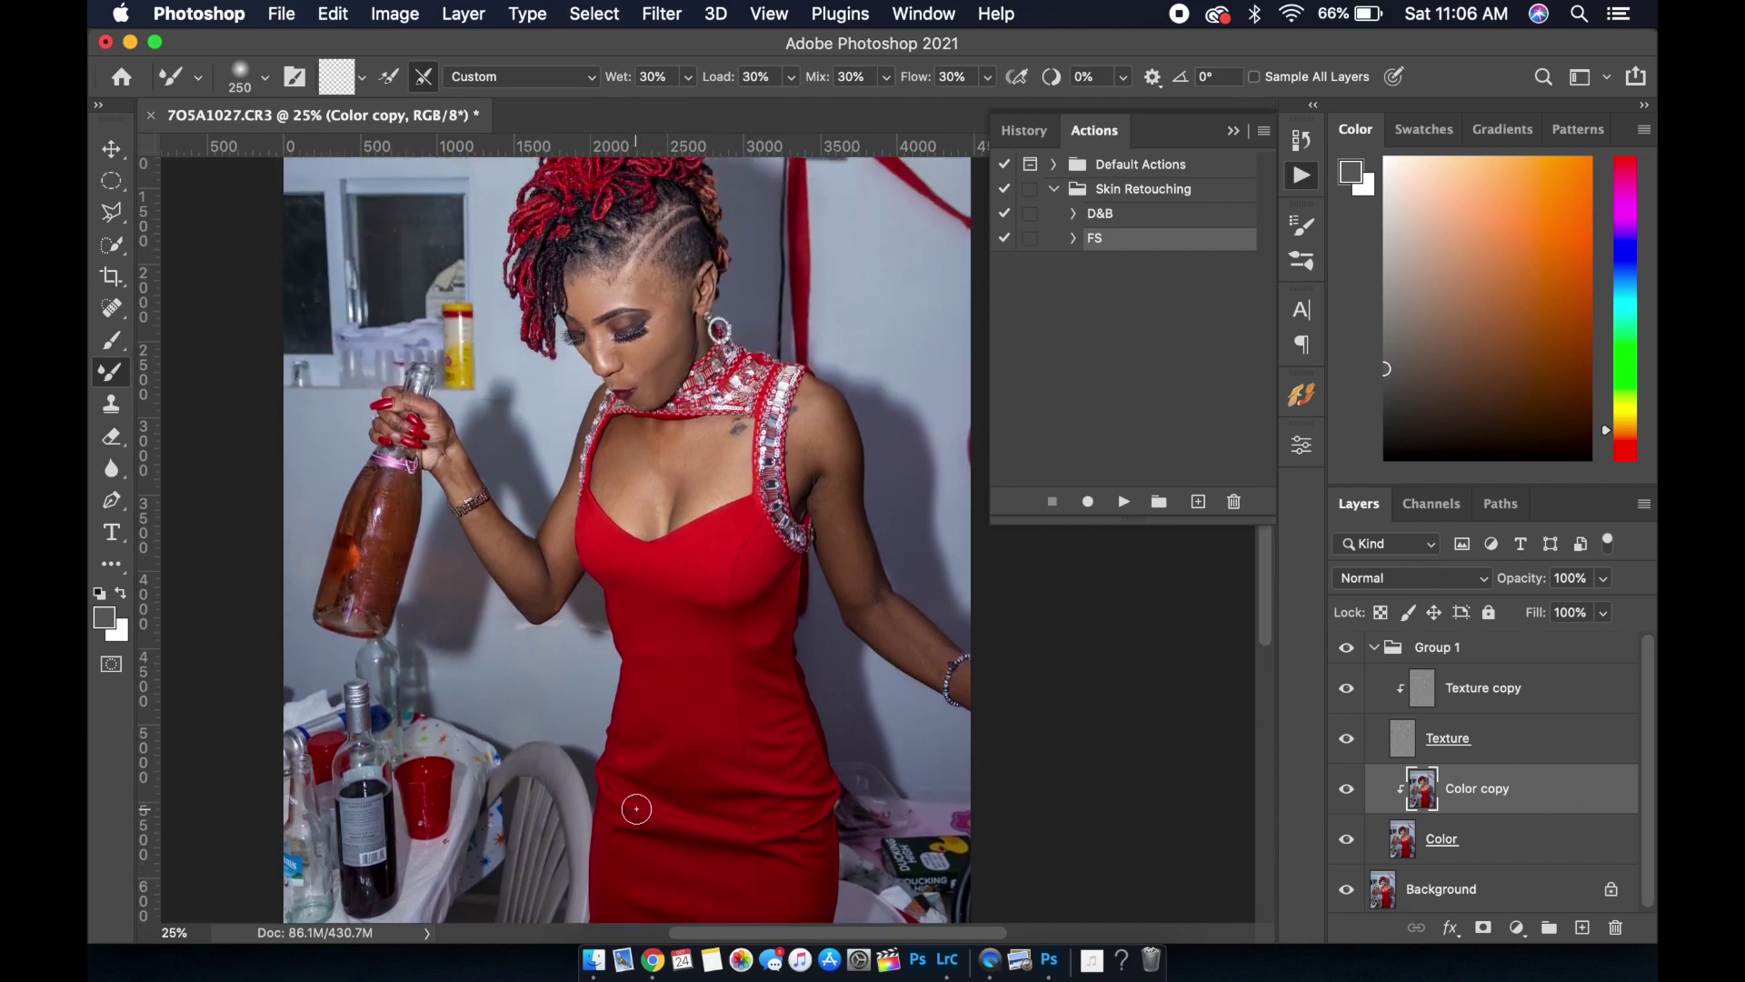
pyautogui.scroll(1, 636, 808)
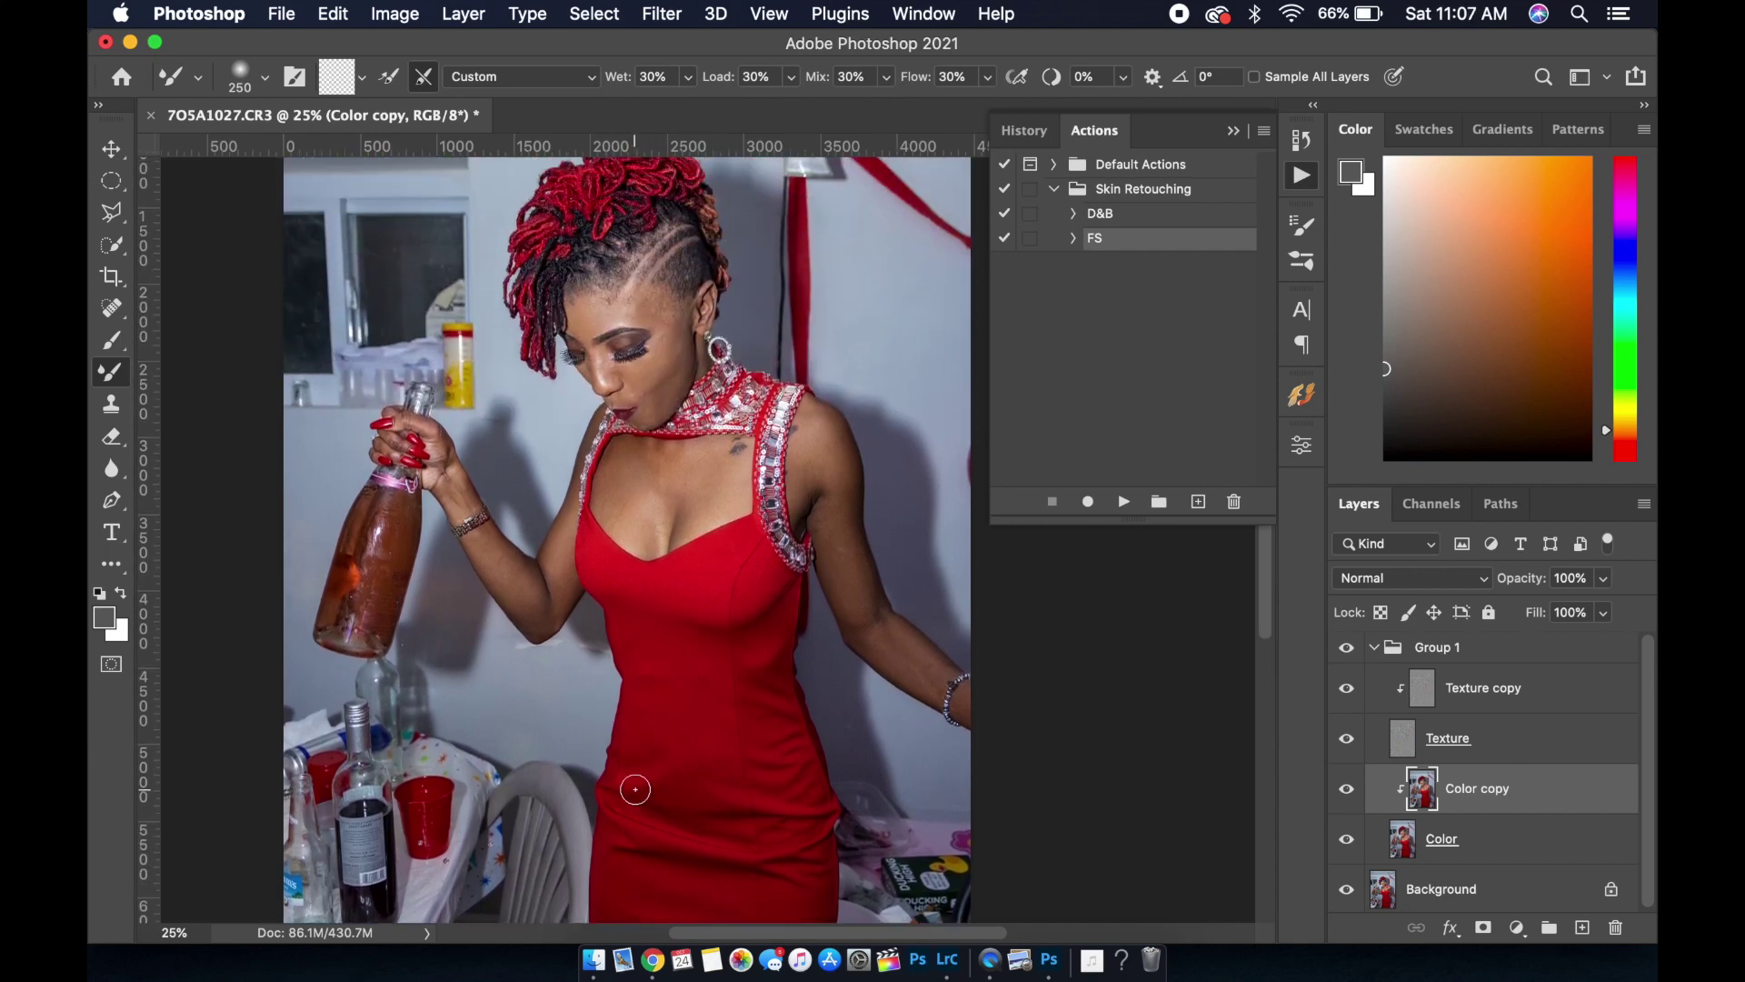
pyautogui.click(1347, 647)
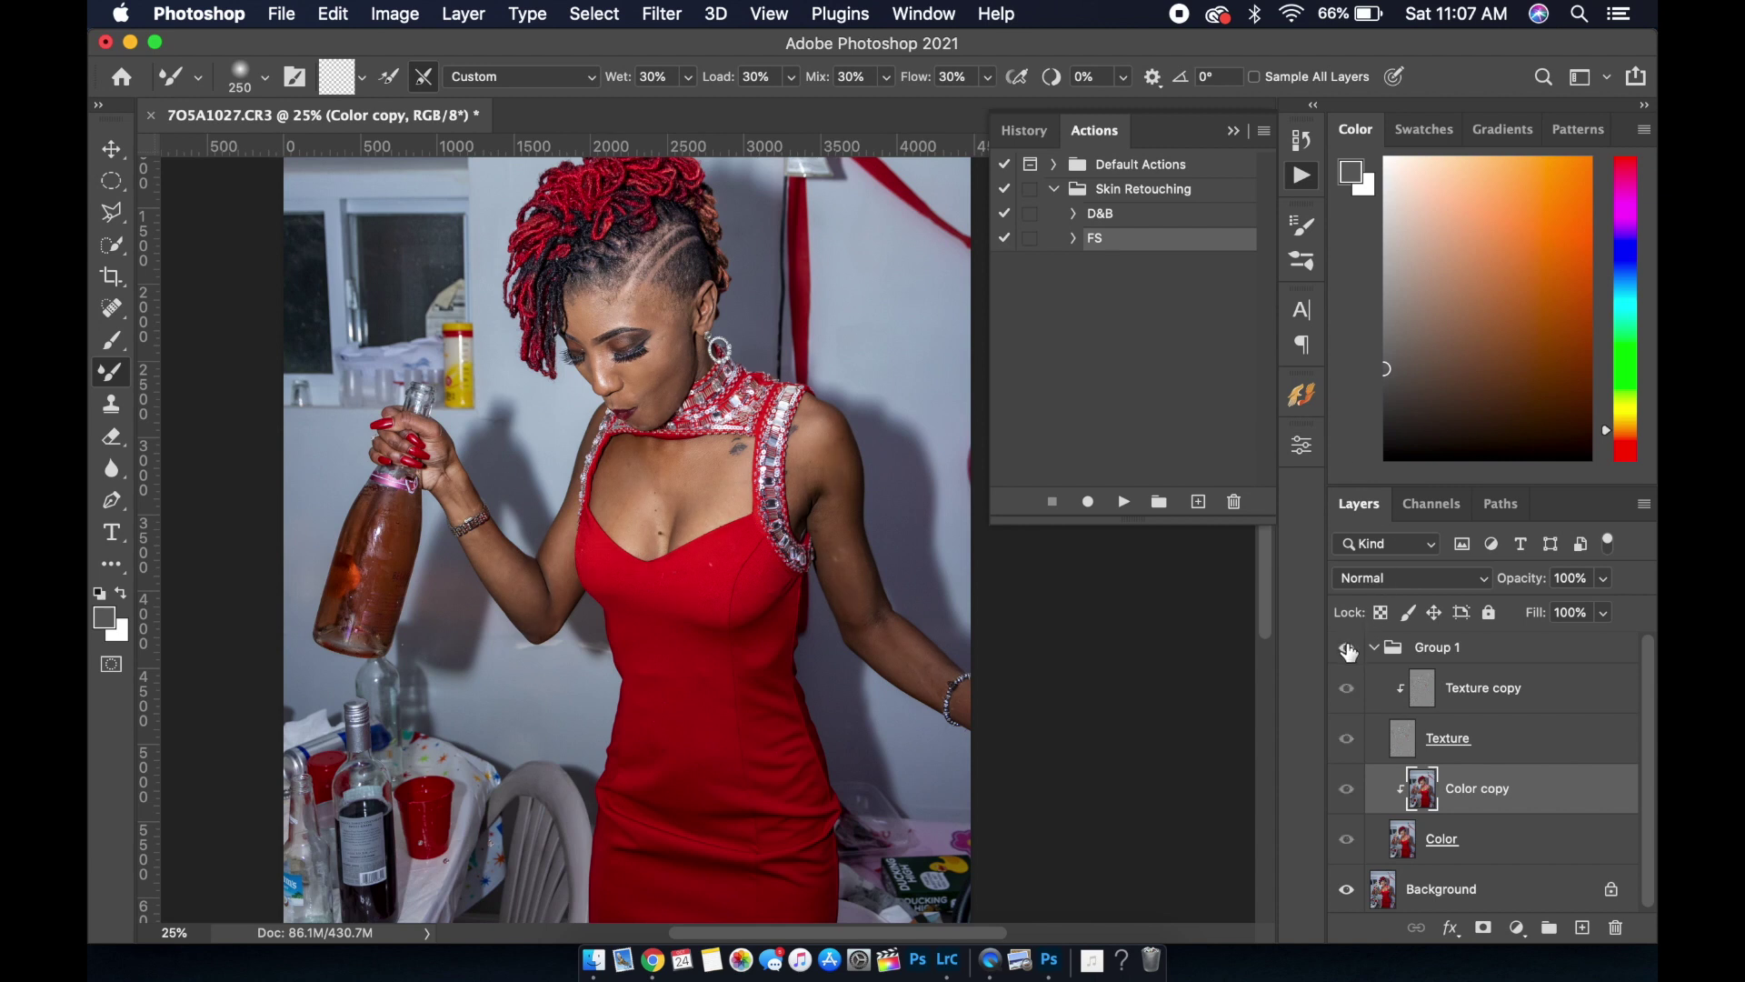
# With Group 1 hidden, play the D&B action and expand the new D&B group
pyautogui.click(1347, 647)
pyautogui.click(1347, 647)
pyautogui.click(1373, 647)
pyautogui.click(1347, 647)
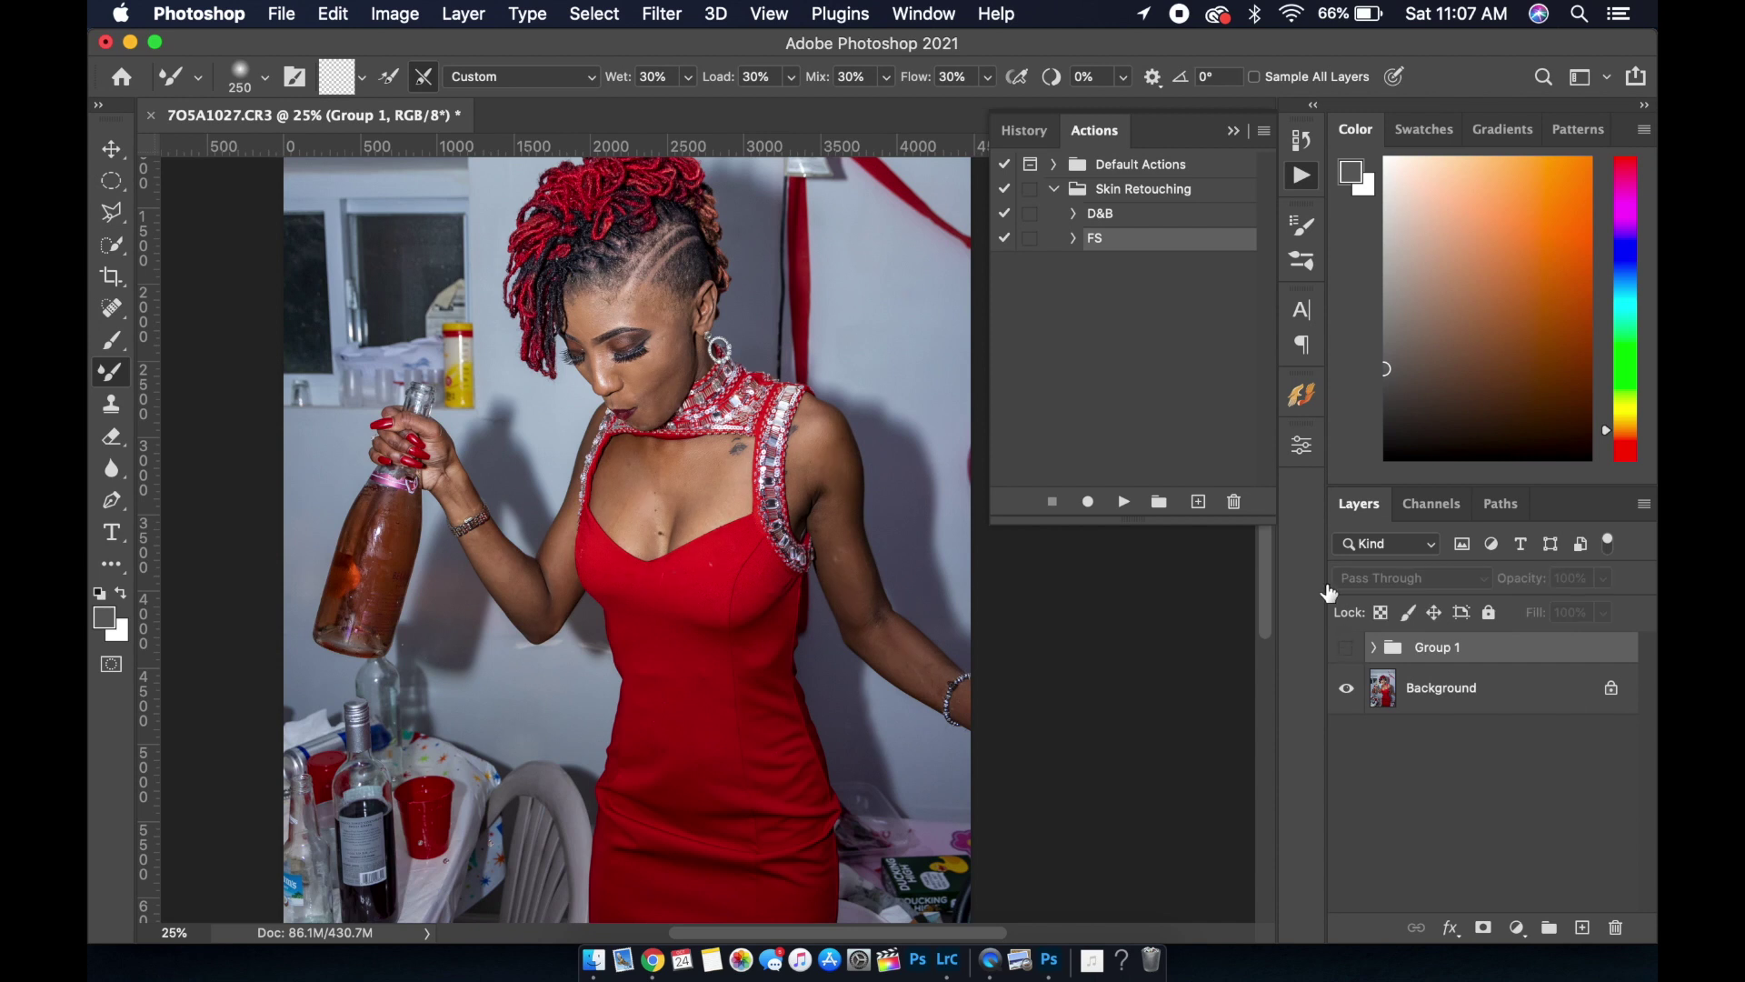
pyautogui.click(1123, 220)
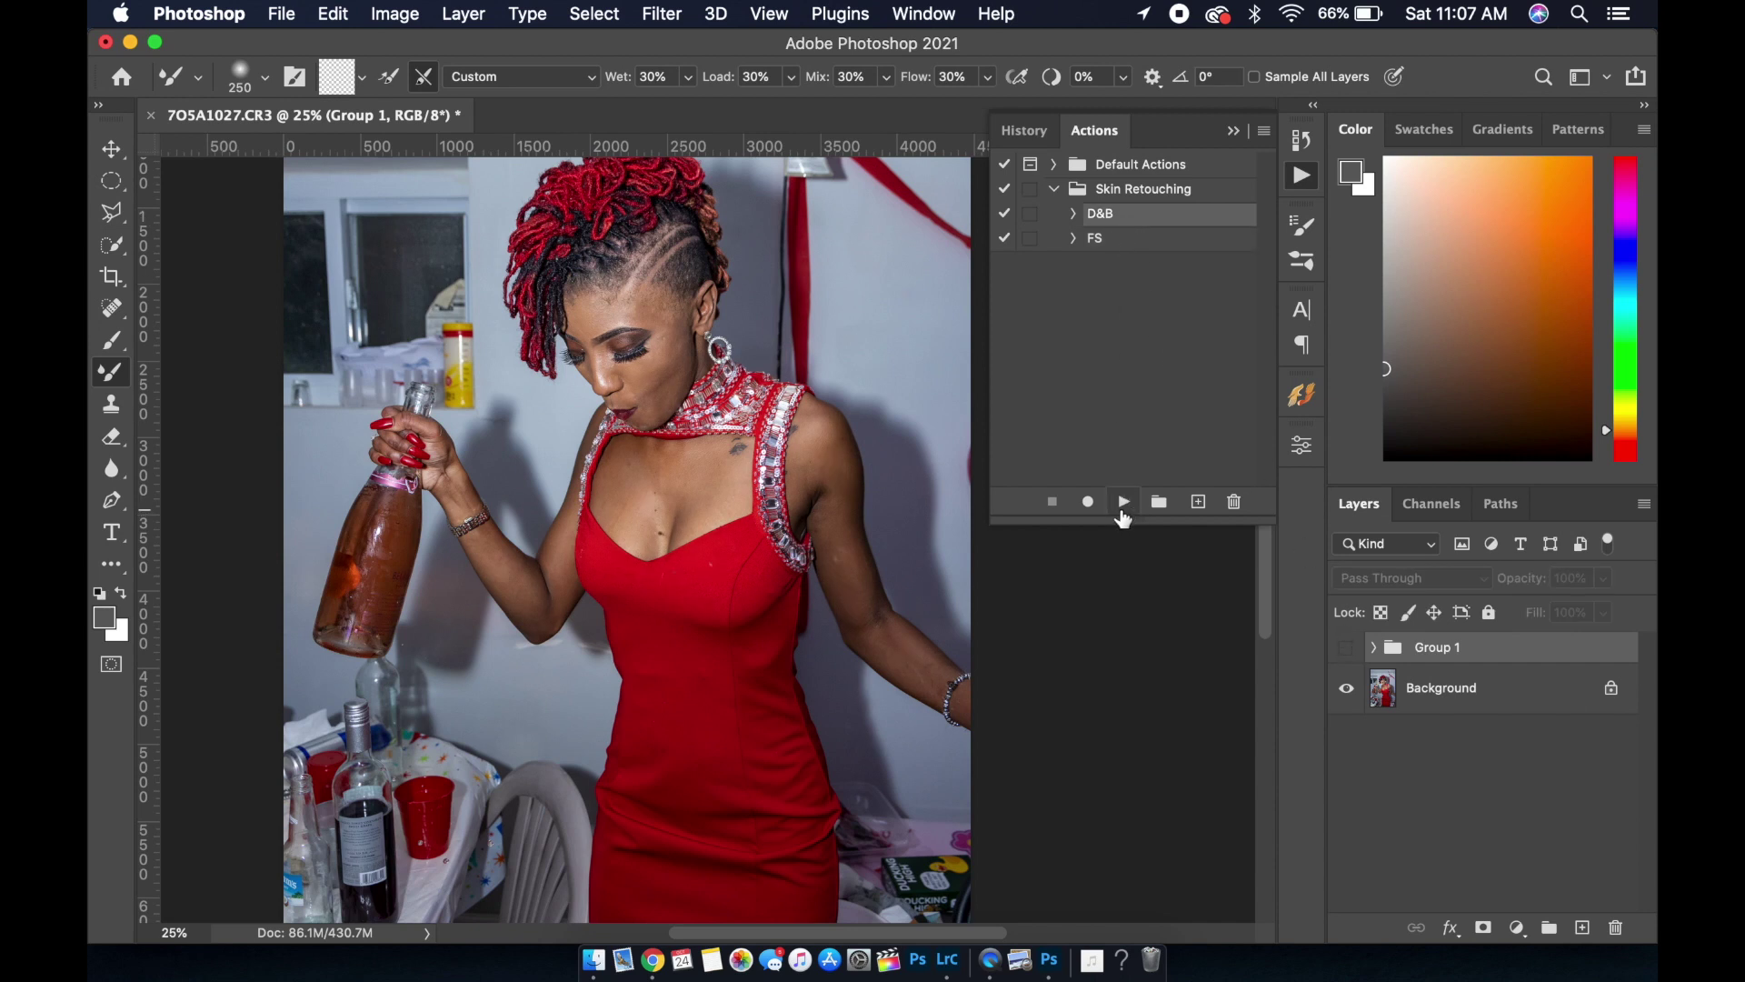
pyautogui.click(1123, 502)
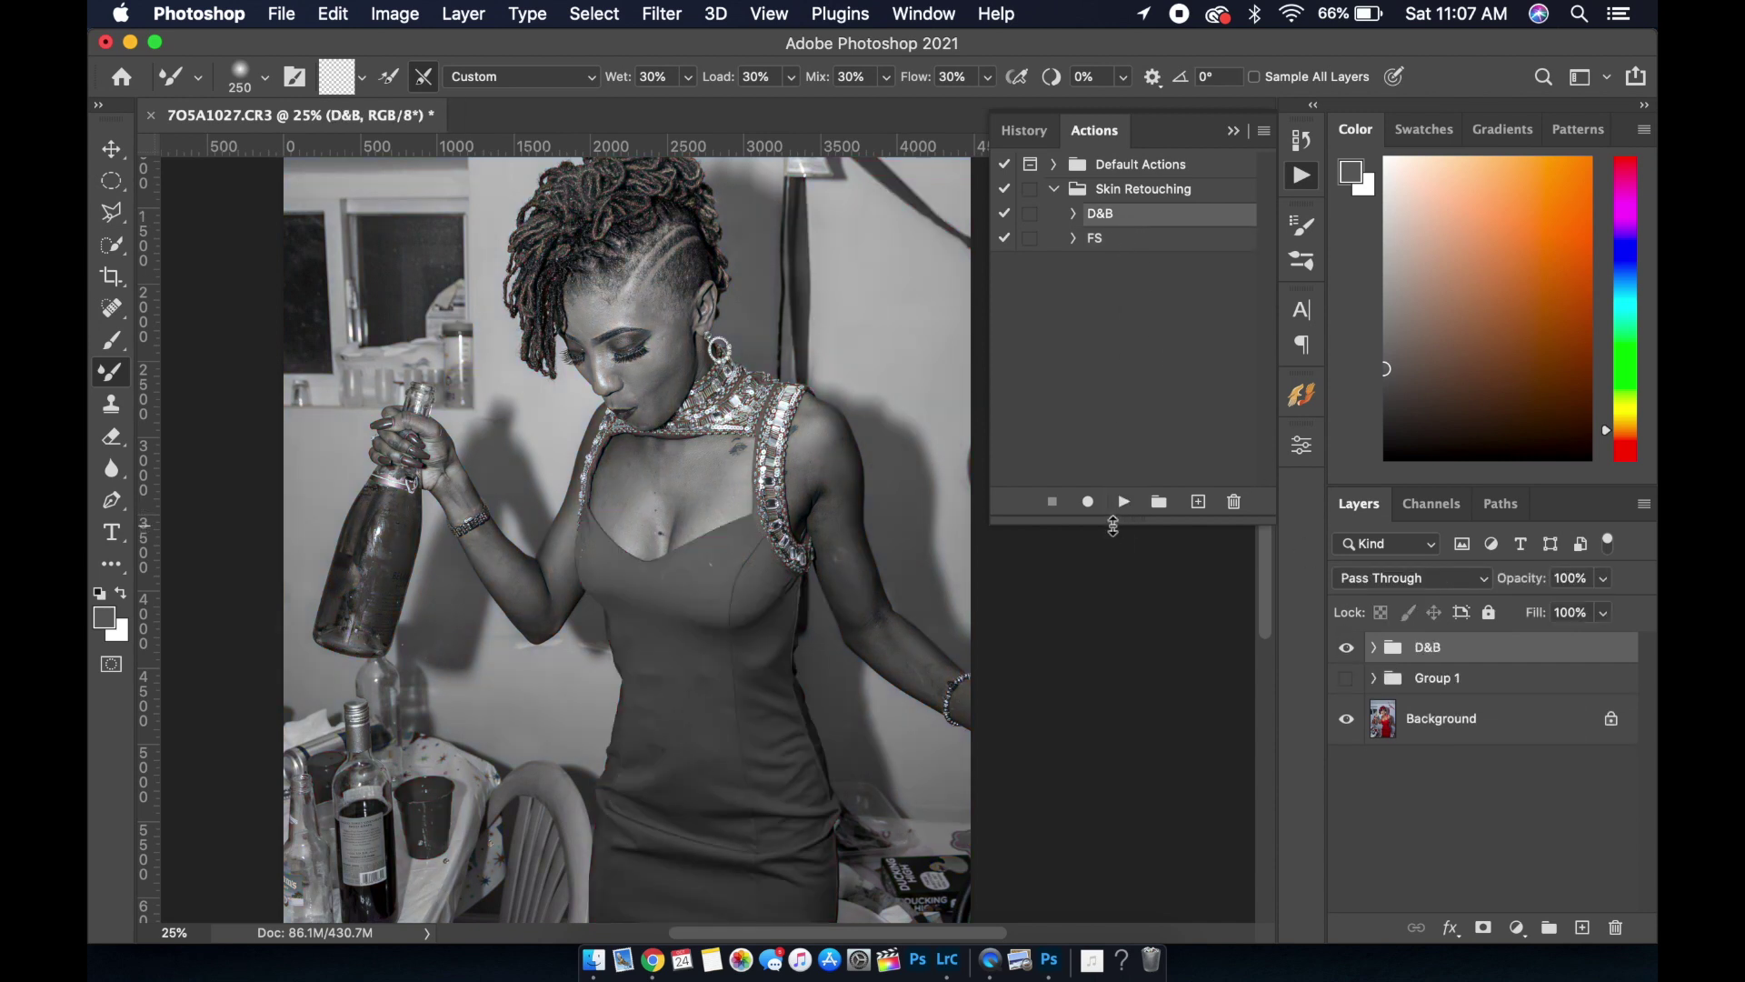
pyautogui.click(1373, 647)
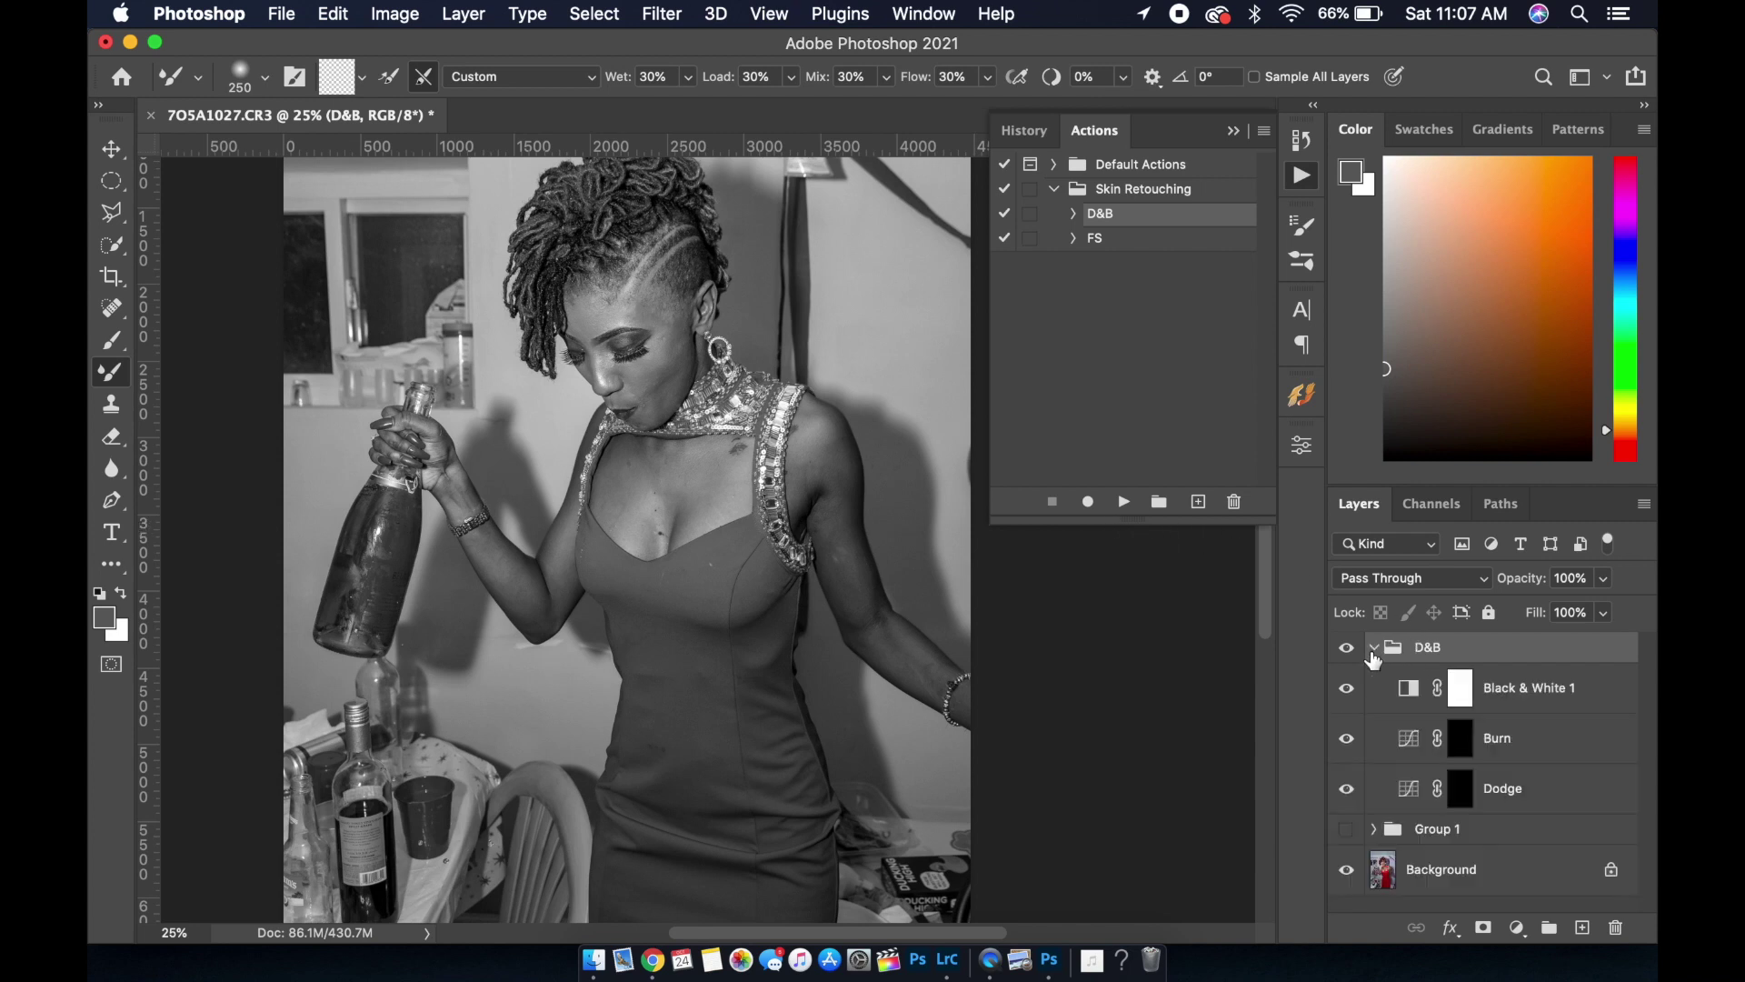
# Target the Dodge mask with a white Brush at 3% flow and about 80% opacity
pyautogui.click(1459, 787)
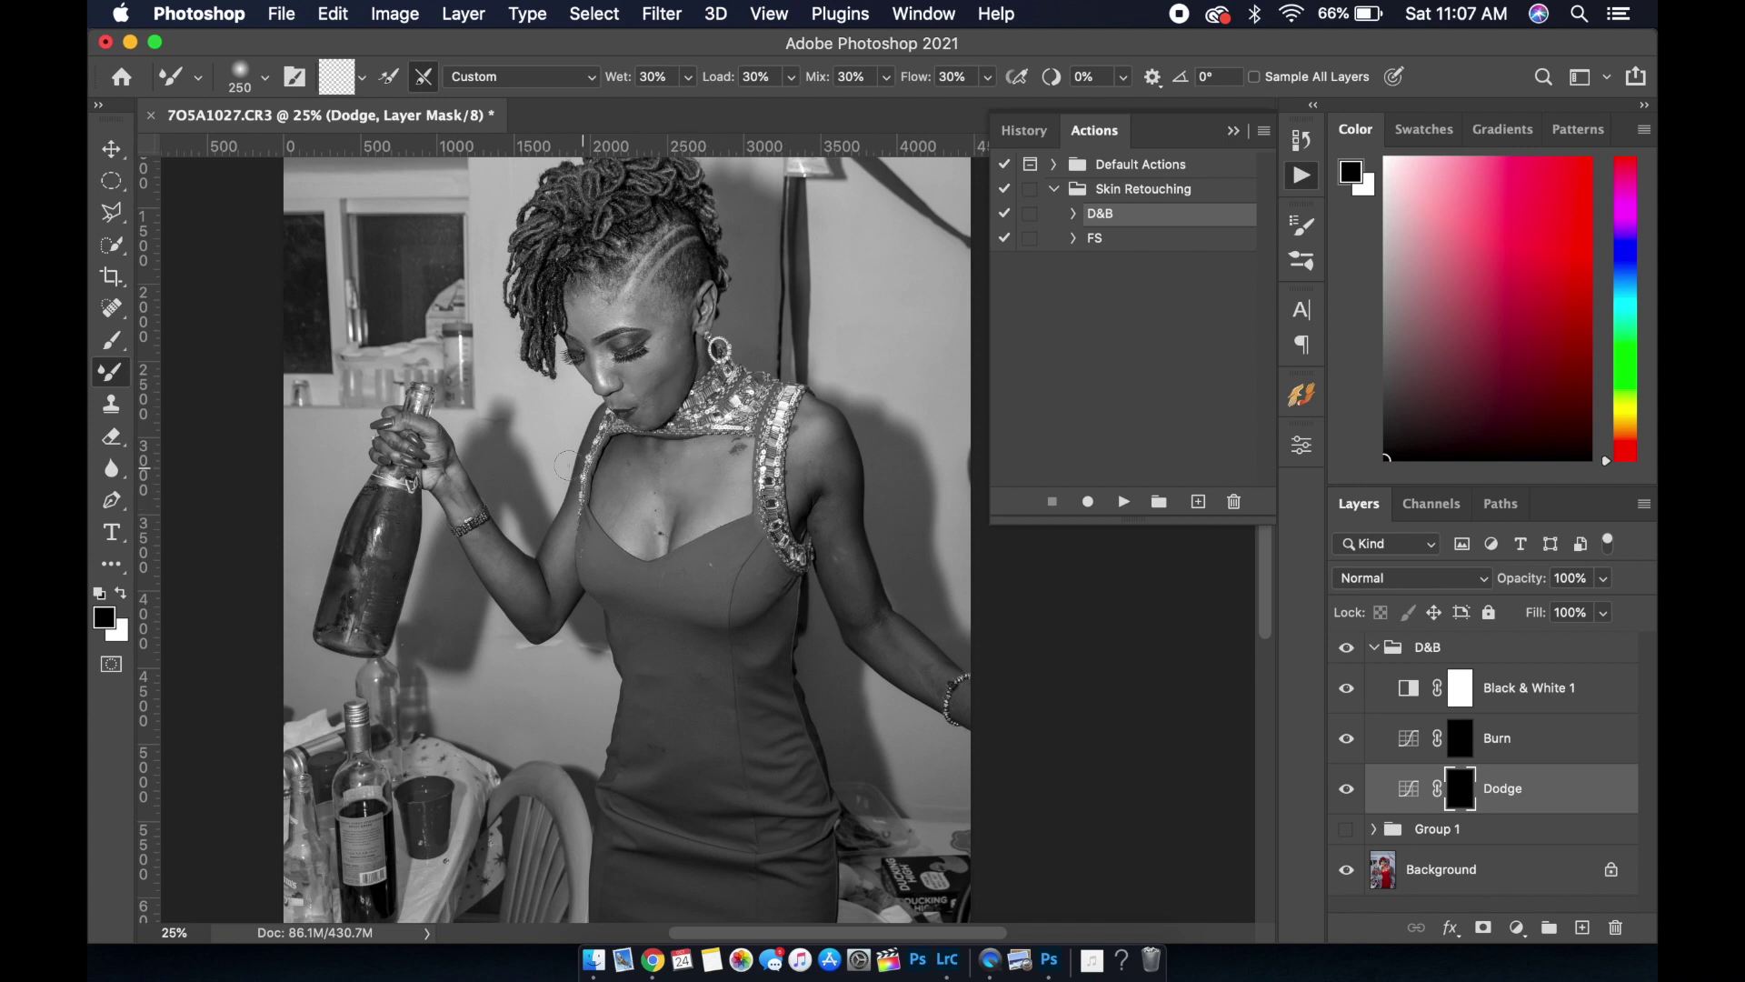
pyautogui.click(113, 342)
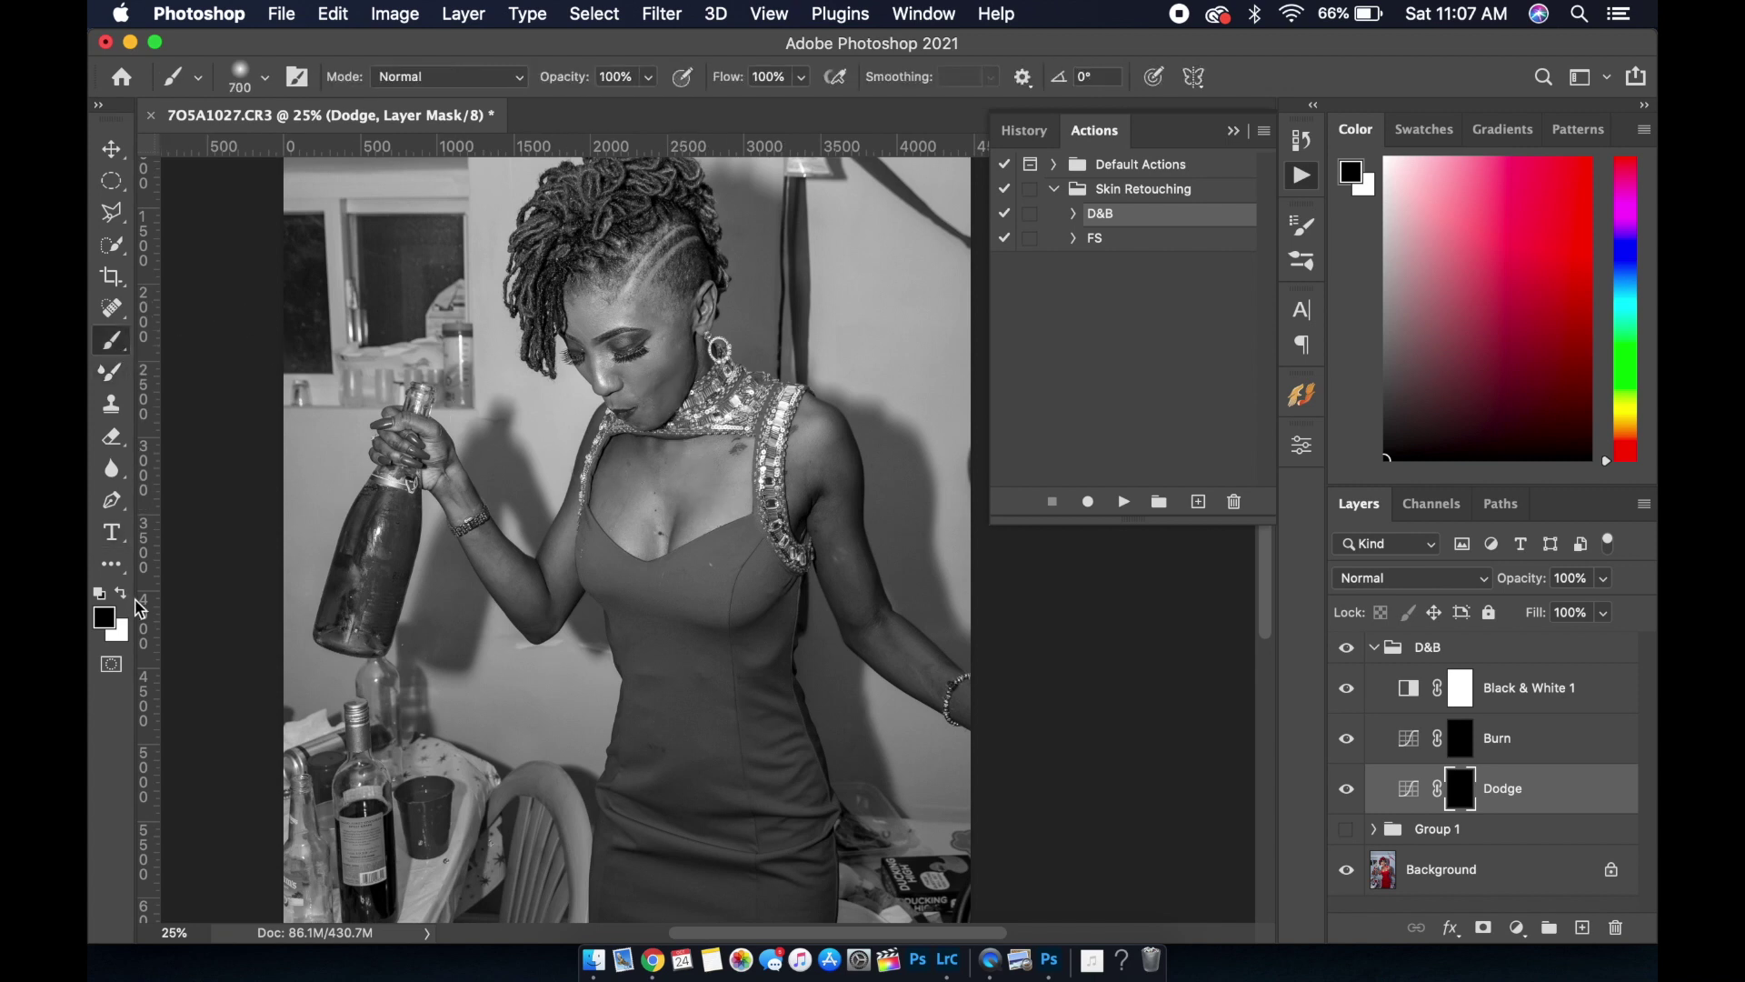
pyautogui.press('x')
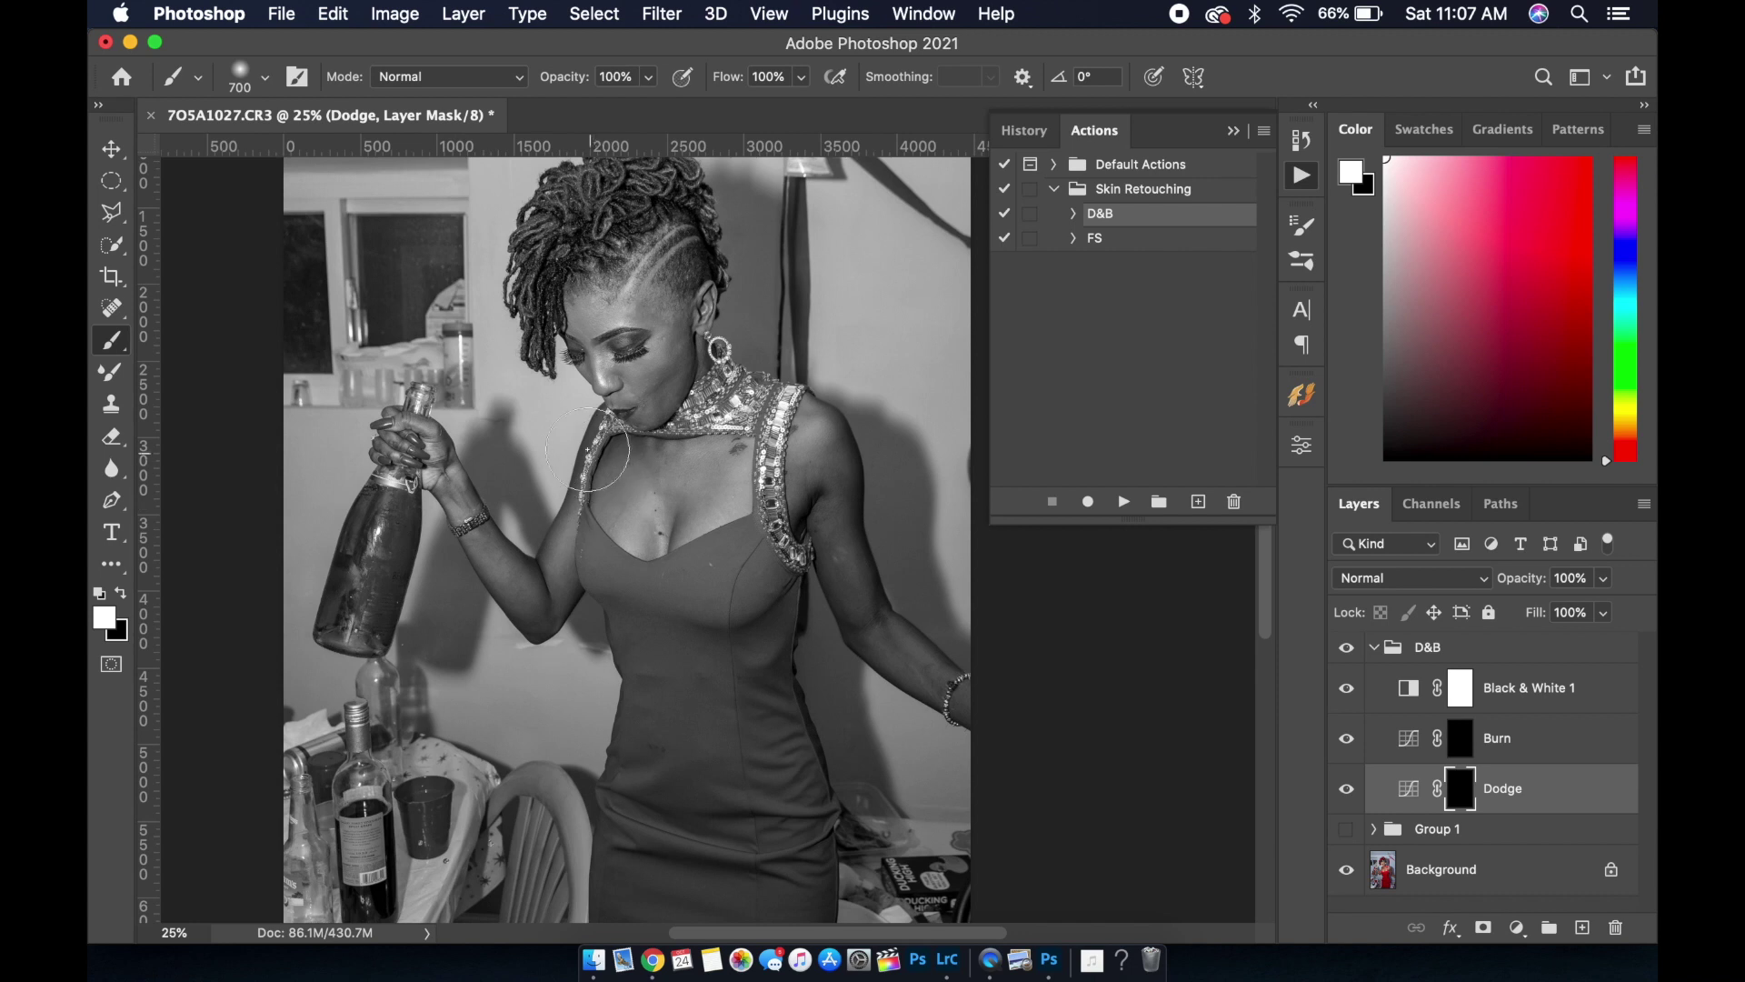
pyautogui.press('[')
pyautogui.press('[')
pyautogui.press('[')
pyautogui.press('[')
pyautogui.click(771, 76)
pyautogui.write('3')
pyautogui.press('Return')
pyautogui.moveTo(567, 84); pyautogui.dragTo(546, 86)
# Dodge the arm and forearm on the mask, toggling the Dodge layer to compare
pyautogui.scroll(1, 700, 546)
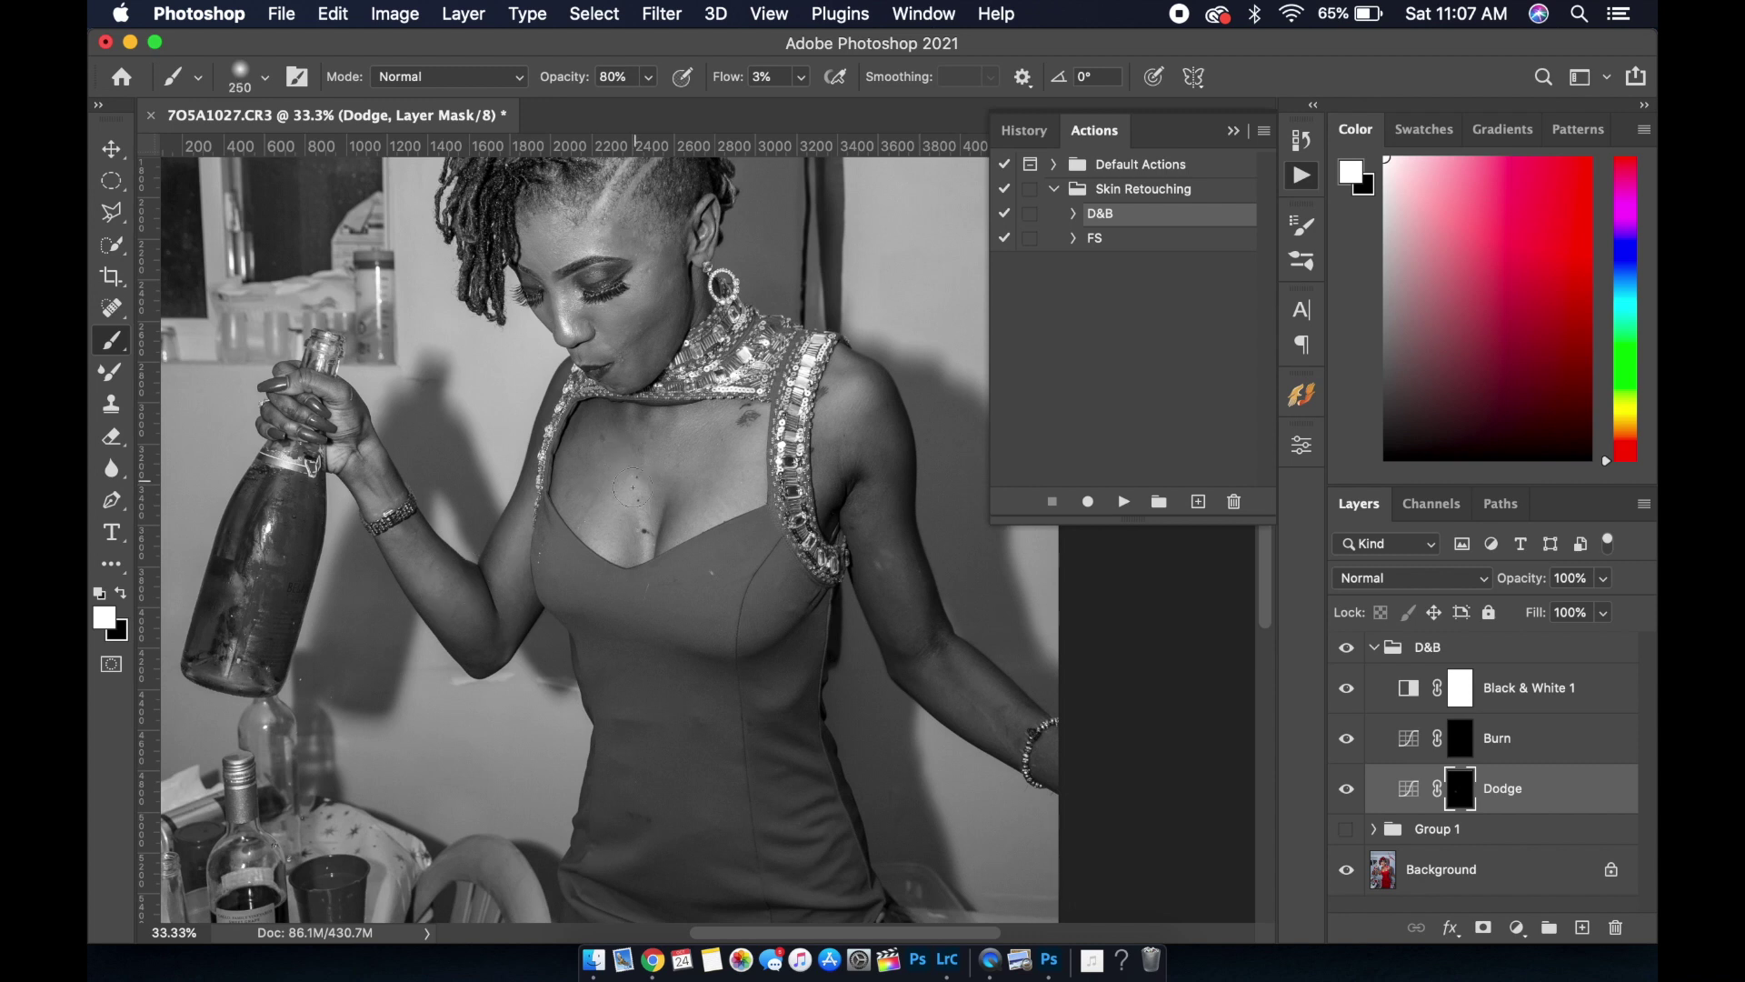
pyautogui.press('[')
pyautogui.press('[')
pyautogui.moveTo(633, 488); pyautogui.dragTo(642, 518)
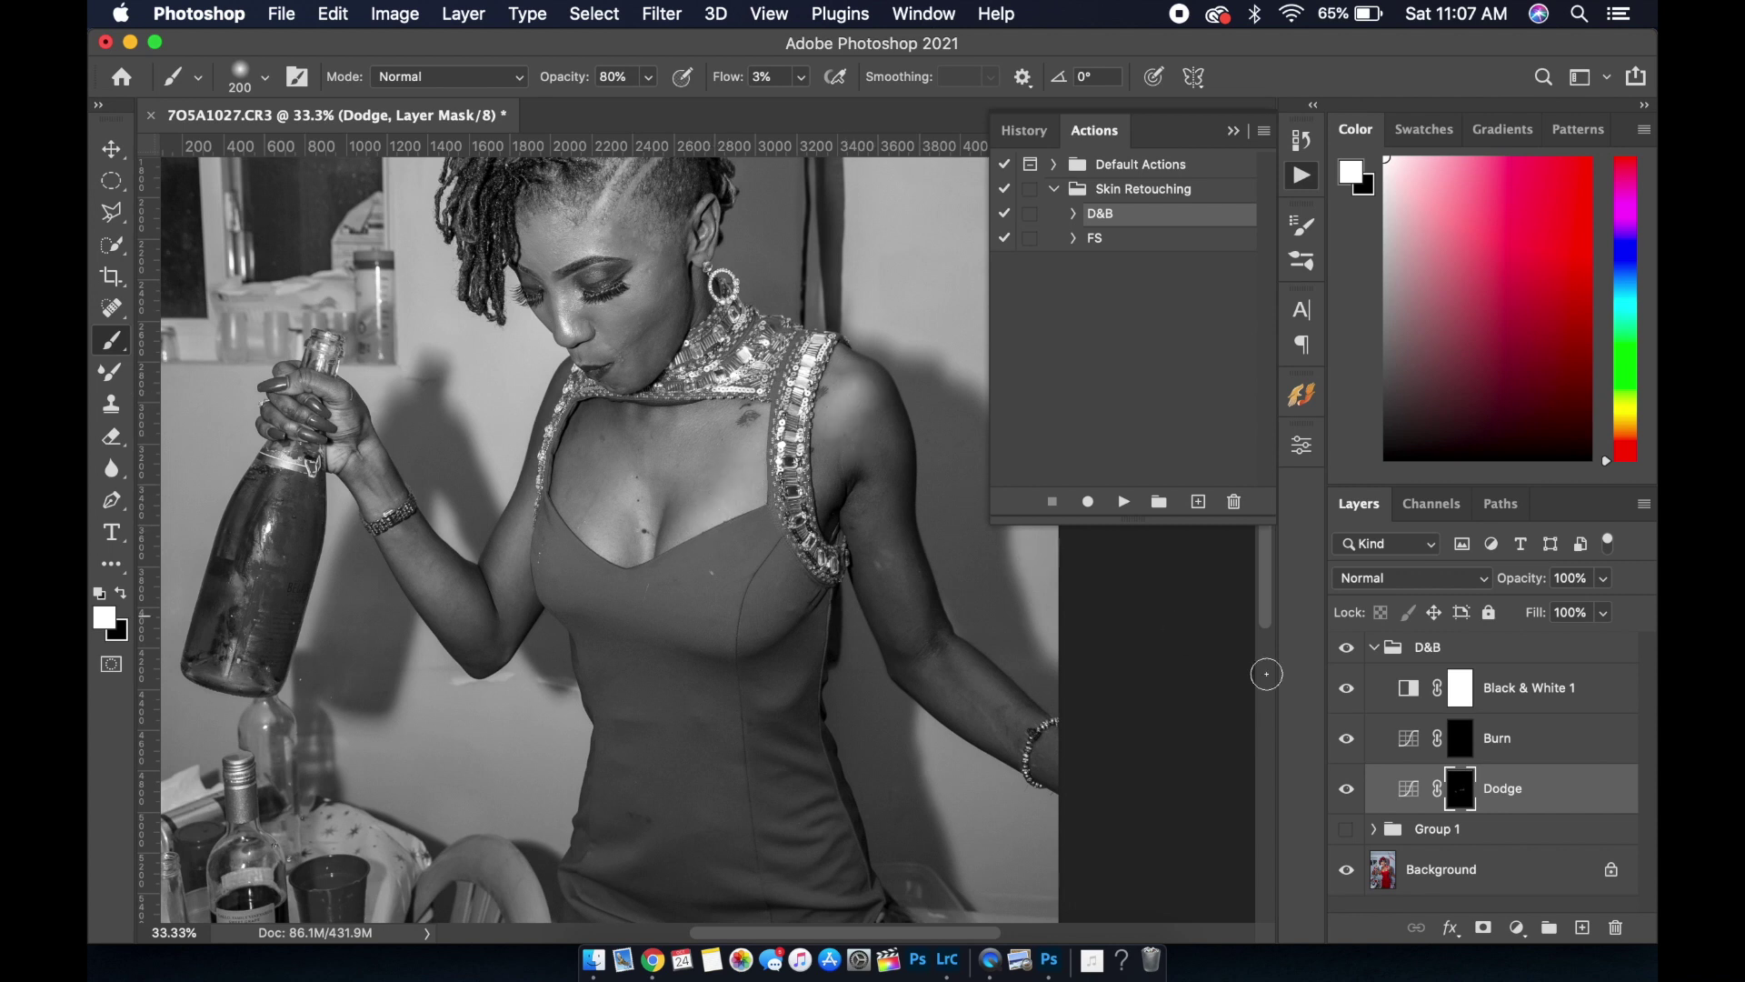
pyautogui.click(1346, 786)
pyautogui.click(1346, 788)
pyautogui.press('[')
pyautogui.press('[')
pyautogui.press('[')
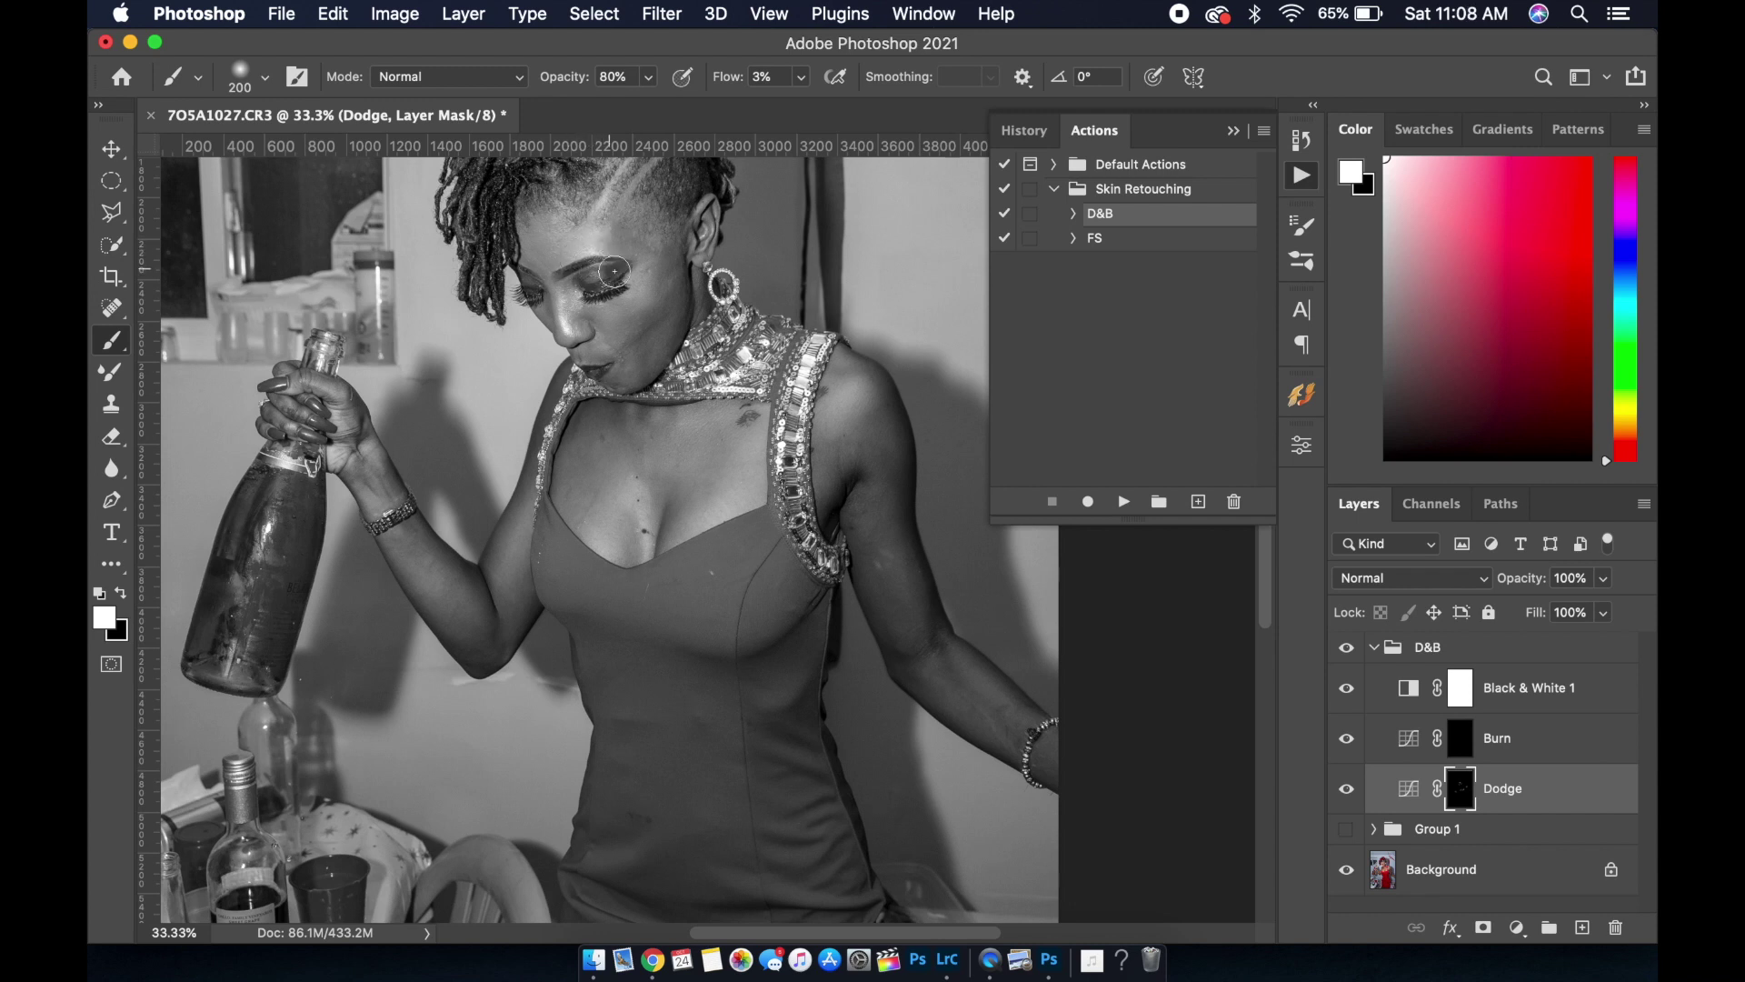
pyautogui.moveTo(882, 634)
pyautogui.mouseDown()
pyautogui.moveTo(1001, 713)
pyautogui.moveTo(962, 669)
pyautogui.moveTo(977, 733)
pyautogui.moveTo(902, 607)
pyautogui.moveTo(903, 631)
pyautogui.mouseUp()
pyautogui.press(']')
pyautogui.press(']')
# On the Burn mask, darken the forearm up to the upper arm and a small chest area
pyautogui.click(1454, 750)
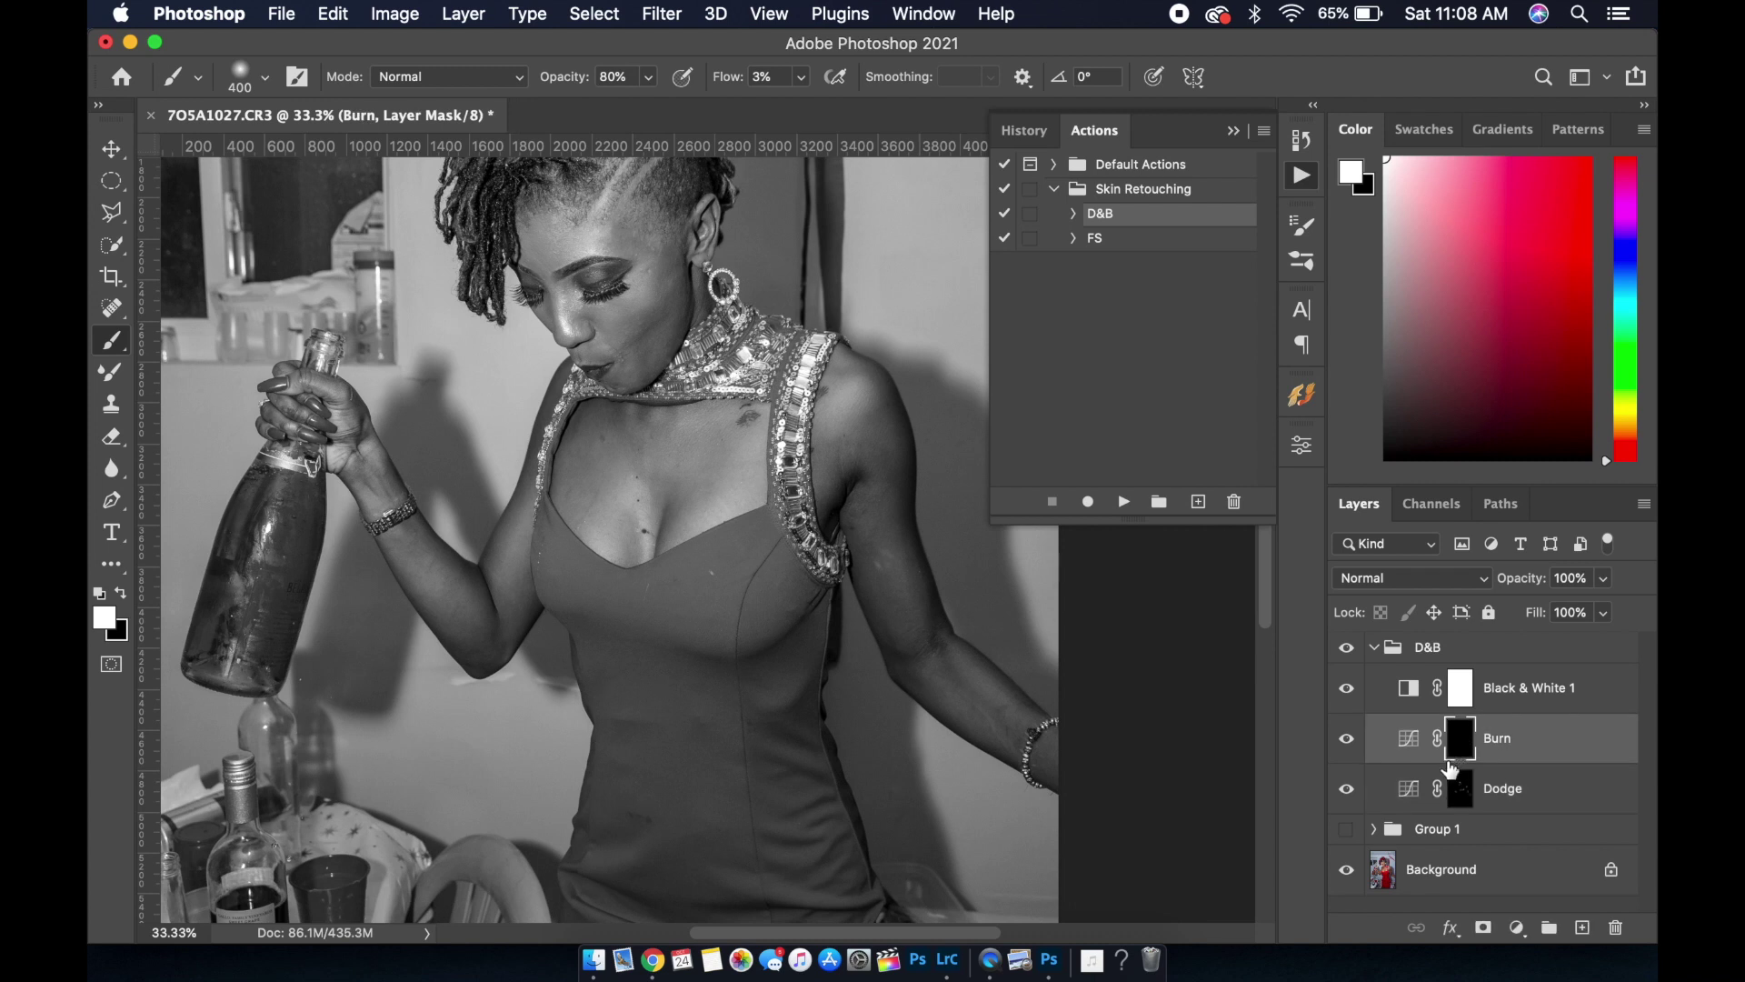
pyautogui.press('[')
pyautogui.press('[')
pyautogui.moveTo(930, 698)
pyautogui.mouseDown()
pyautogui.moveTo(891, 642)
pyautogui.moveTo(927, 611)
pyautogui.moveTo(915, 563)
pyautogui.mouseUp()
pyautogui.press('[')
pyautogui.press('[')
pyautogui.press('[')
# Add faint burn strokes along the arm and upper area, adjusting brush size between strokes
pyautogui.press('[')
pyautogui.press('[')
pyautogui.press('[')
pyautogui.moveTo(666, 531); pyautogui.dragTo(661, 548)
pyautogui.press(']')
pyautogui.press(']')
pyautogui.press(']')
pyautogui.press('[')
pyautogui.moveTo(510, 508); pyautogui.dragTo(449, 511)
pyautogui.press('[')
pyautogui.press('[')
pyautogui.press('[')
pyautogui.moveTo(660, 324); pyautogui.dragTo(639, 347)
pyautogui.press(']')
pyautogui.press(']')
pyautogui.press('[')
pyautogui.press('[')
pyautogui.press('[')
pyautogui.press(']')
# Hide Black & White 1, compare D&B on and off, show Group 1, and collapse D&B
pyautogui.click(1346, 688)
pyautogui.click(1346, 651)
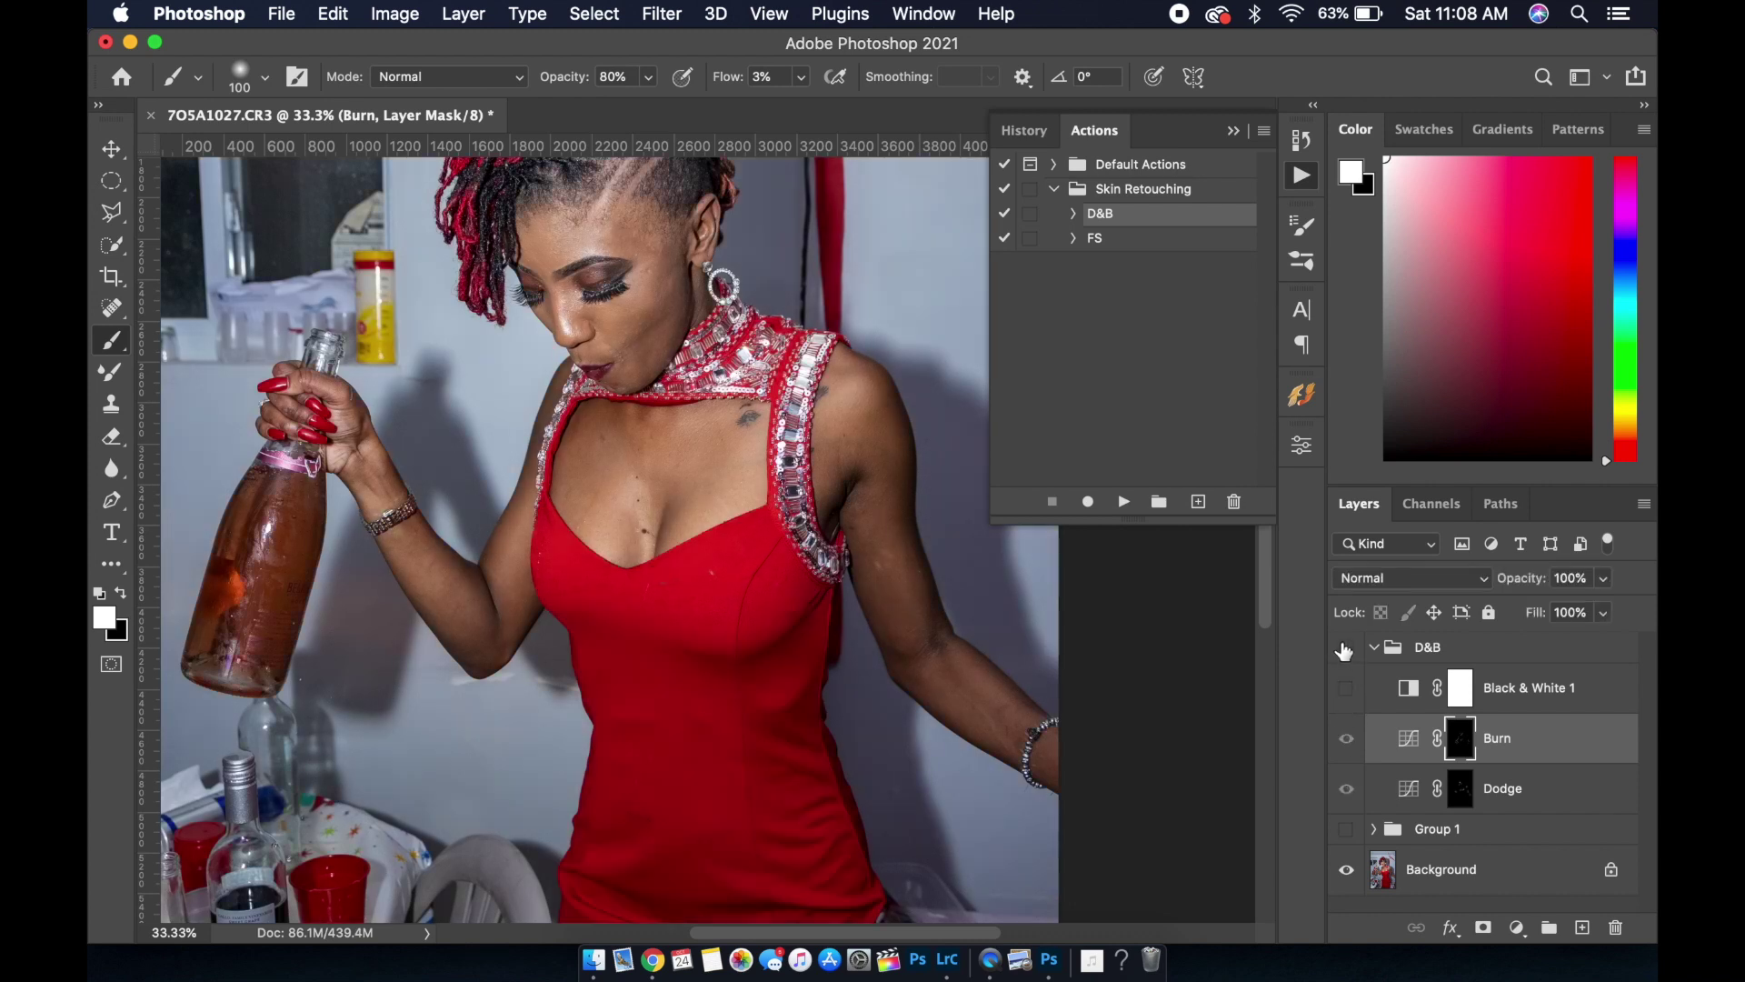
pyautogui.click(1346, 651)
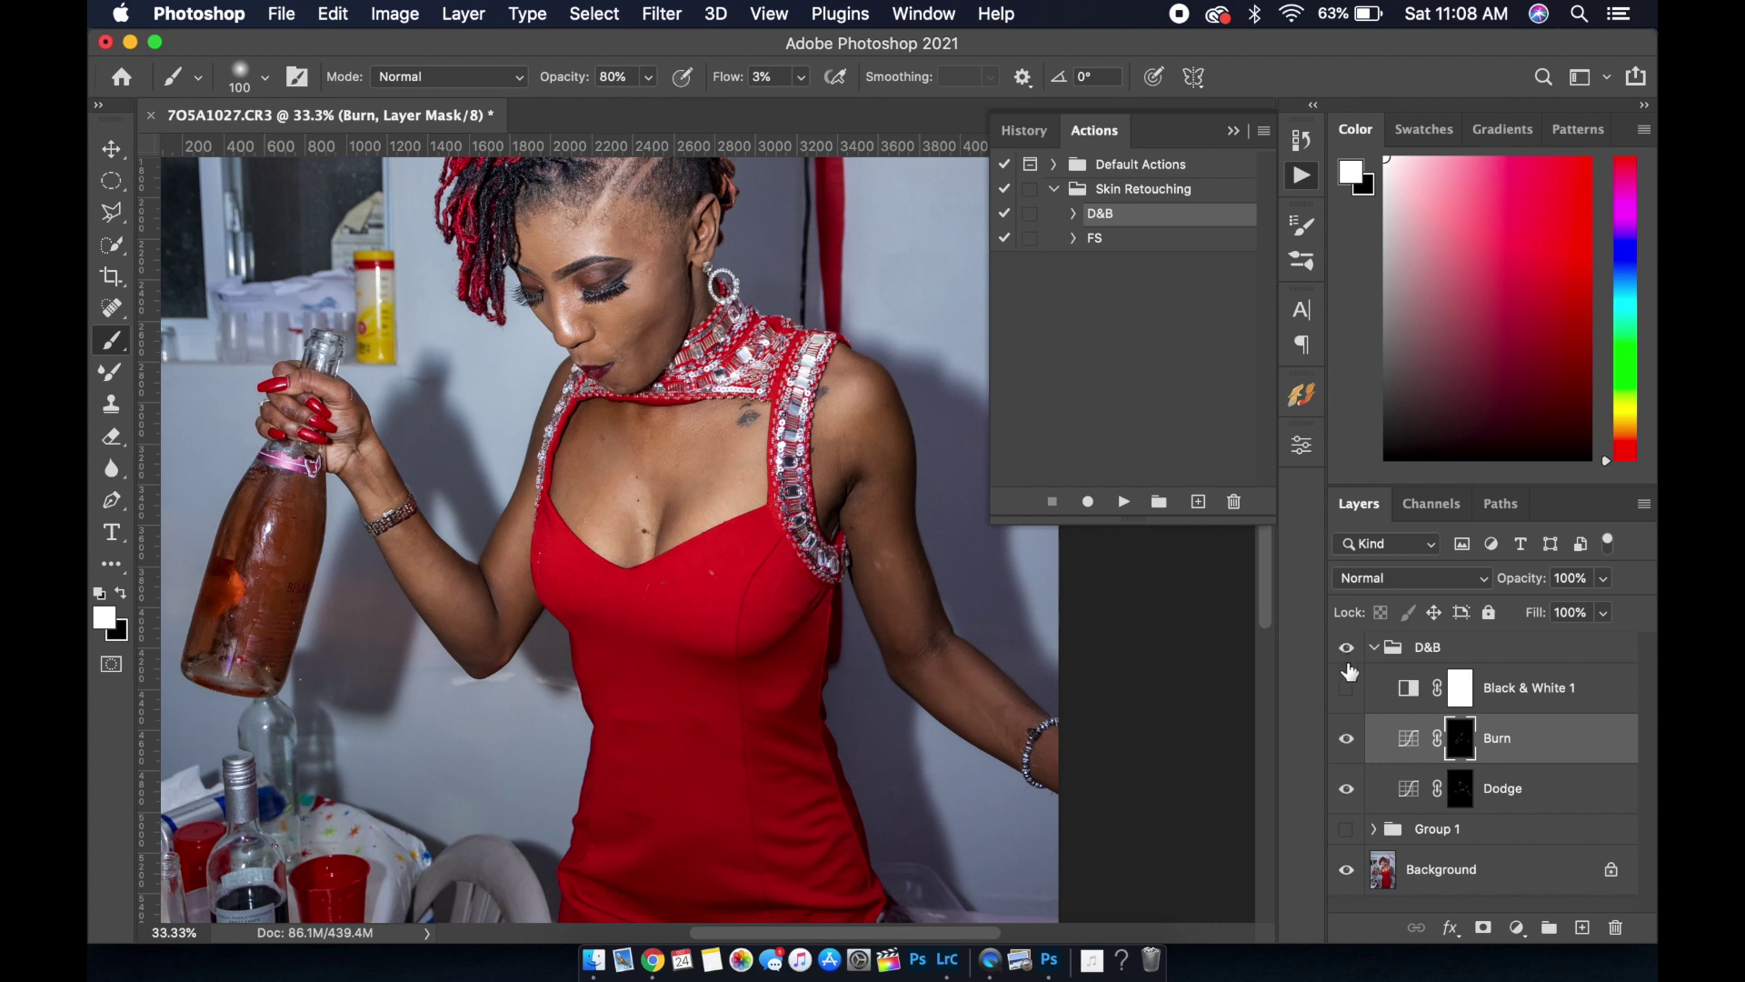
pyautogui.click(1346, 829)
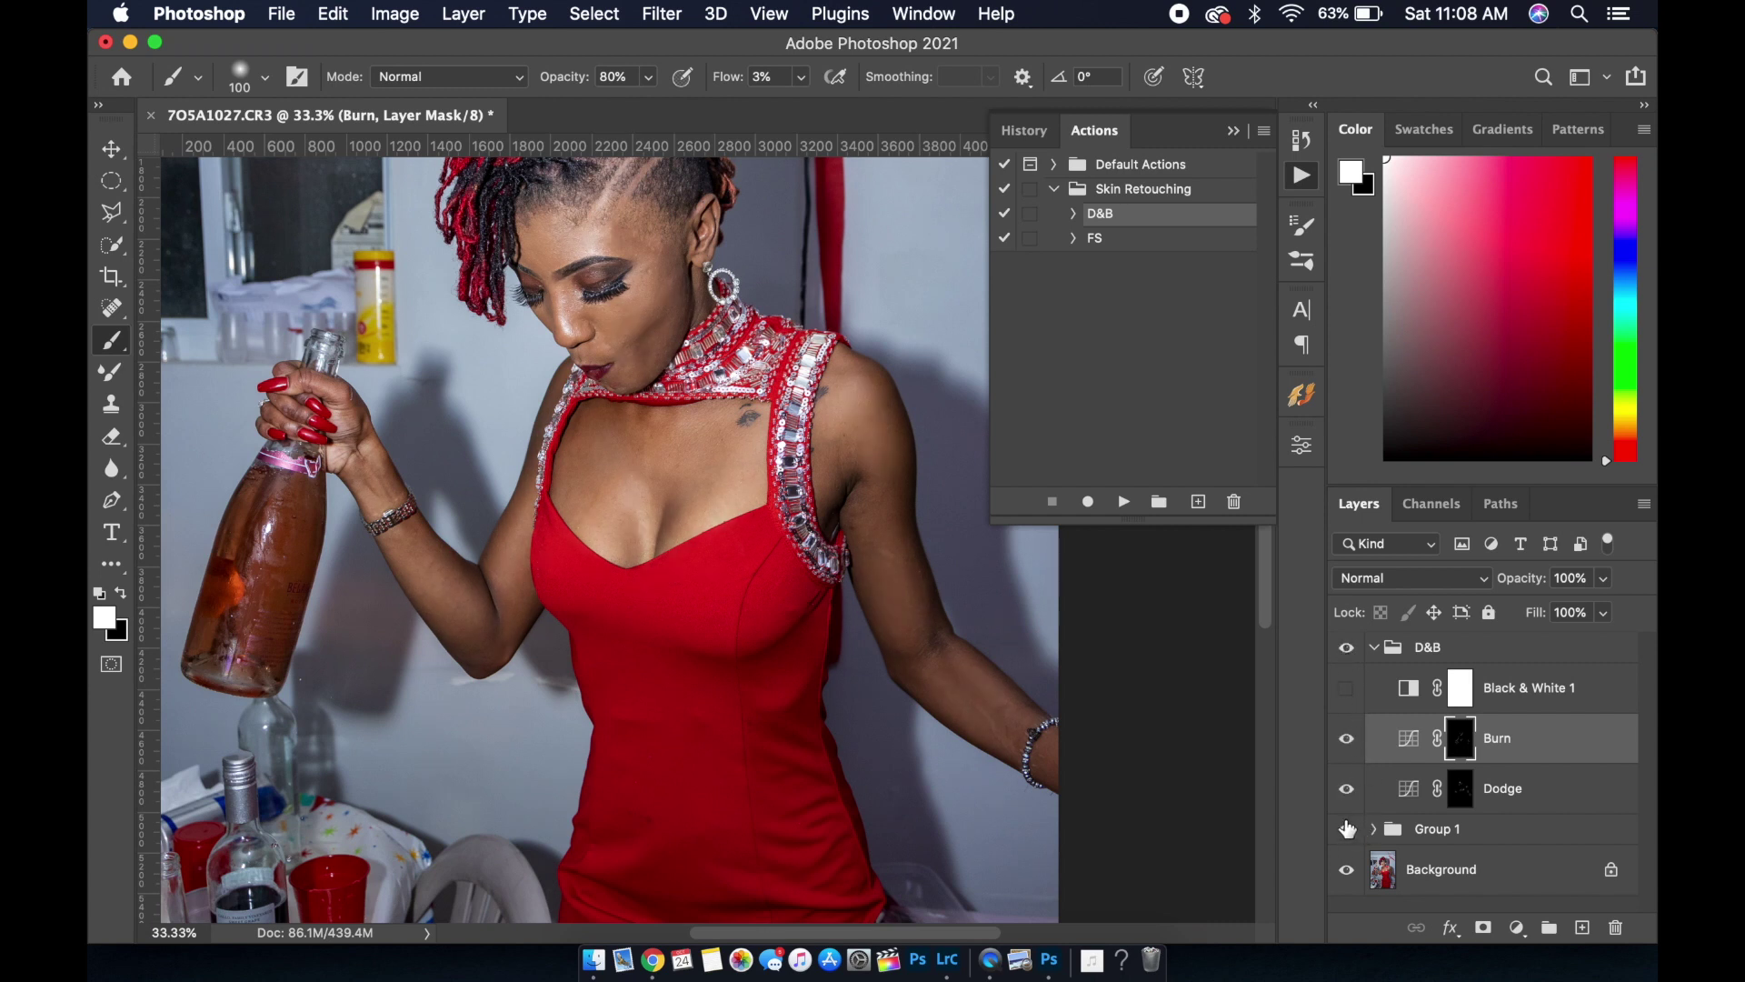
pyautogui.click(1346, 658)
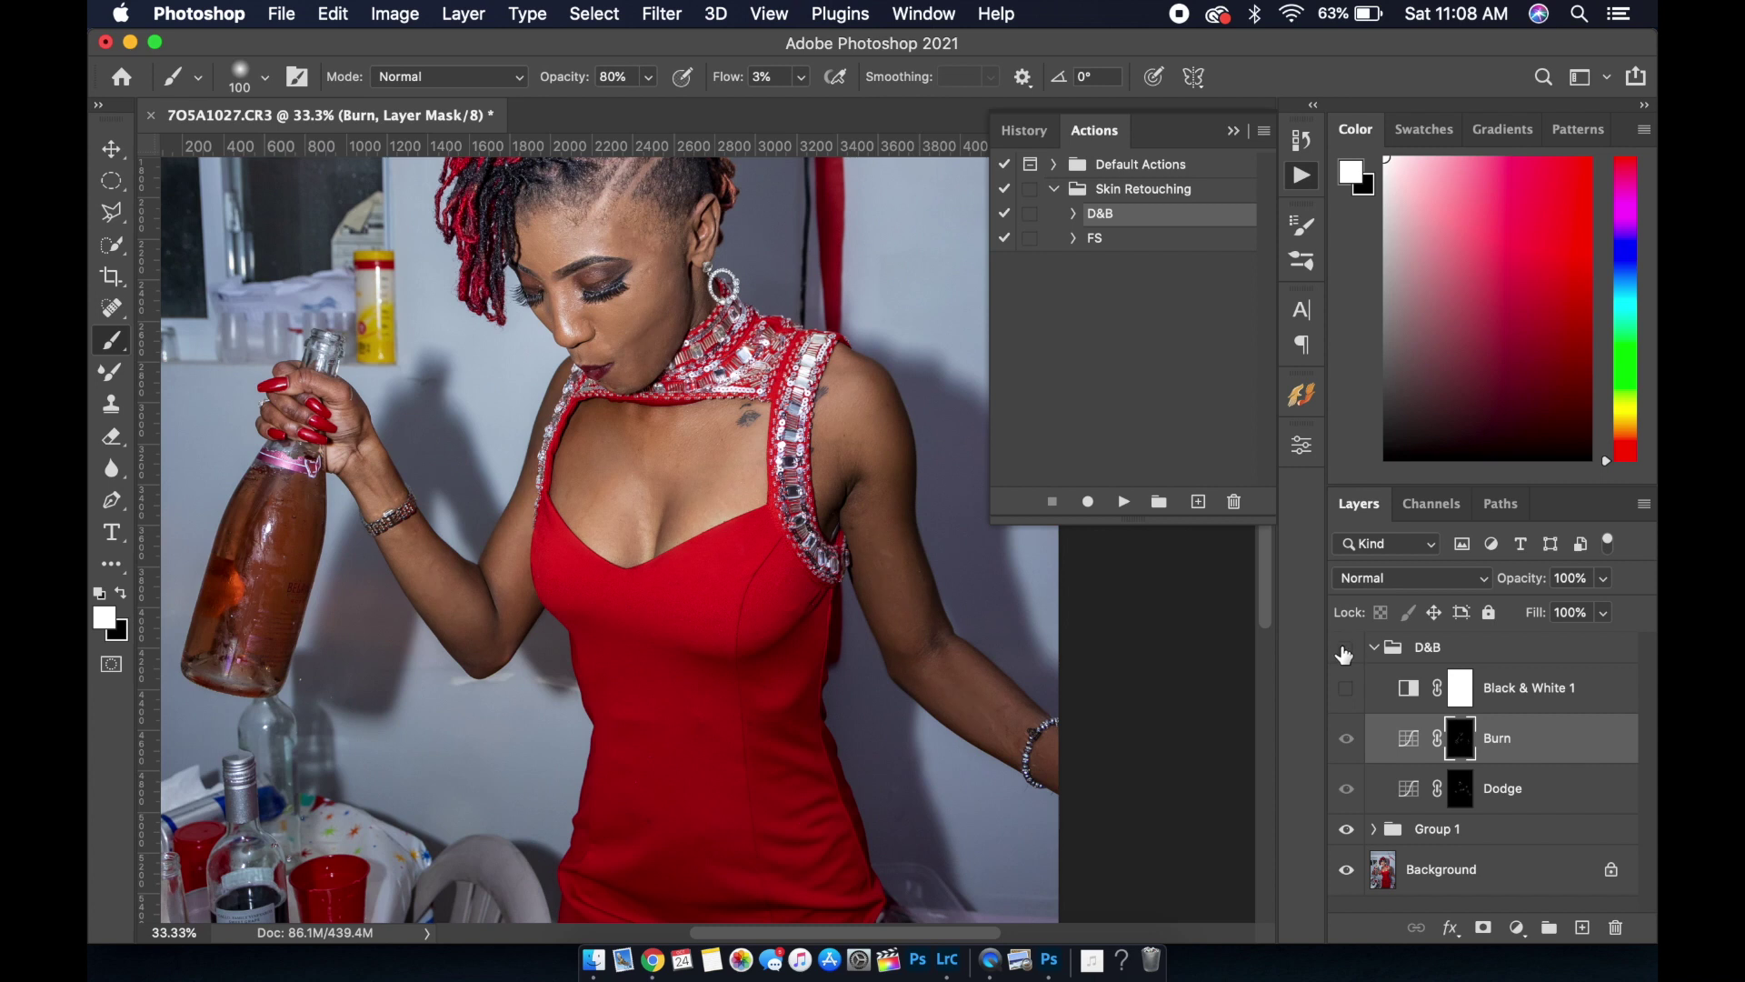
pyautogui.click(1346, 659)
pyautogui.click(1374, 647)
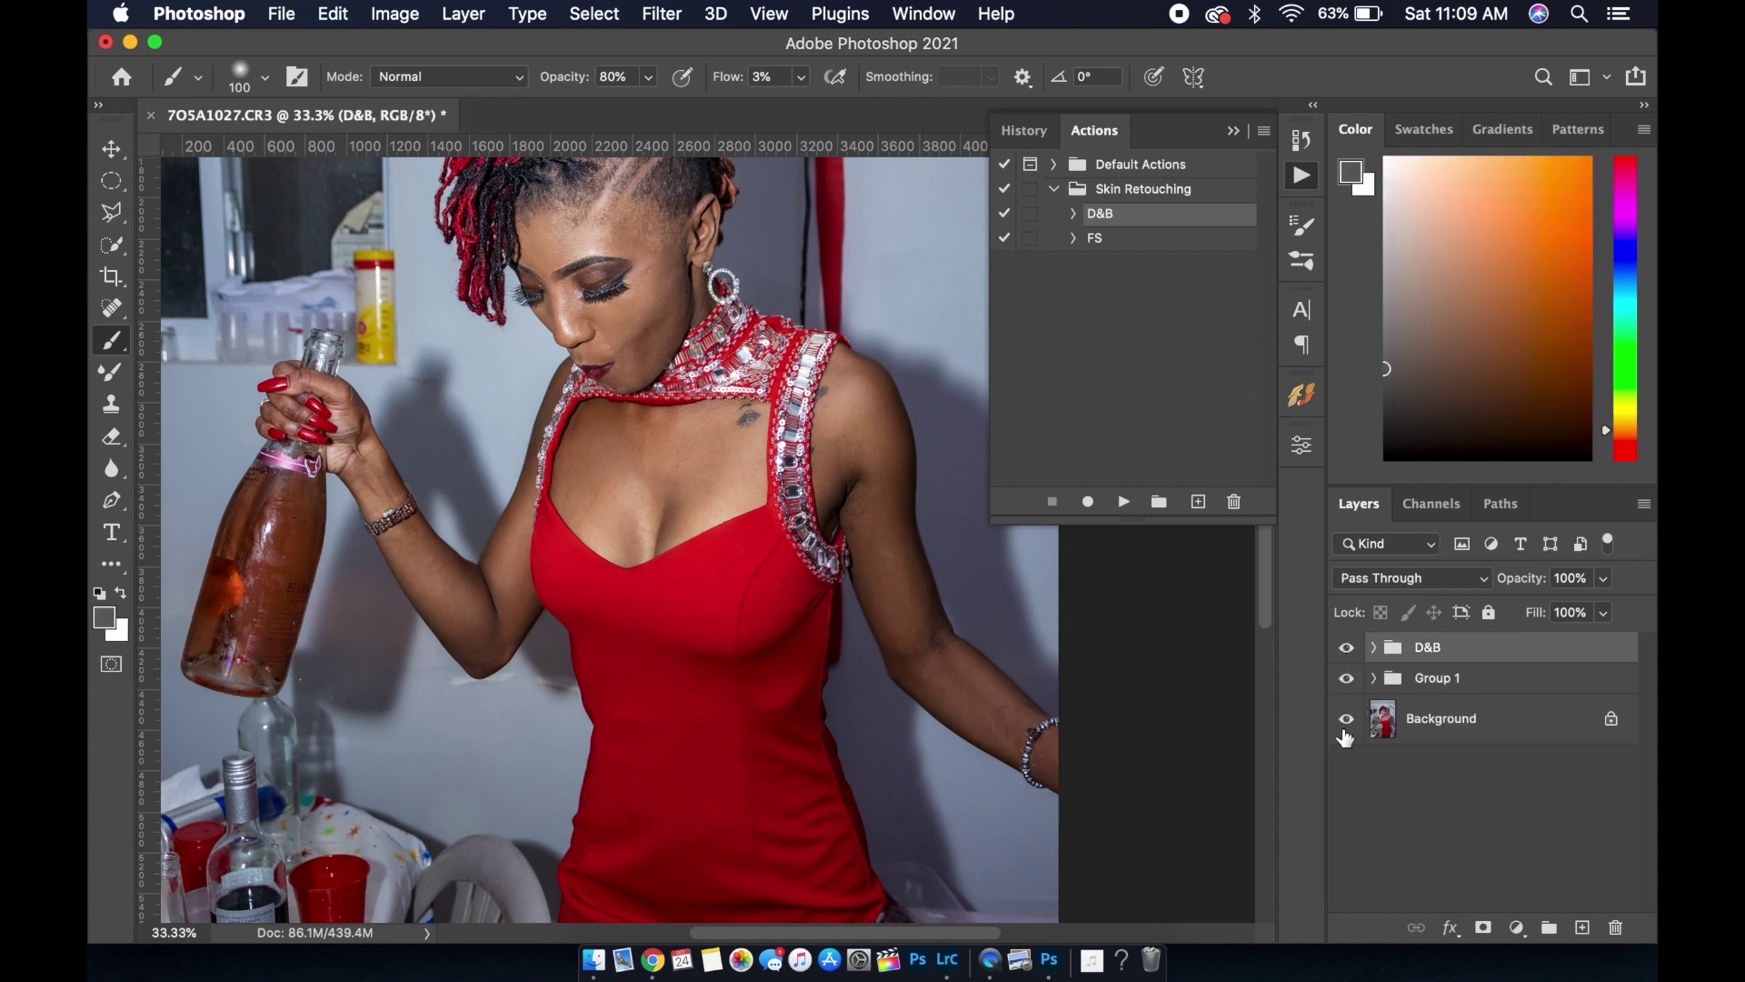
# Add Selective Color 1 and set its Reds to Cyan -10, Magenta +4, Yellow -13, Black +5
pyautogui.click(1517, 927)
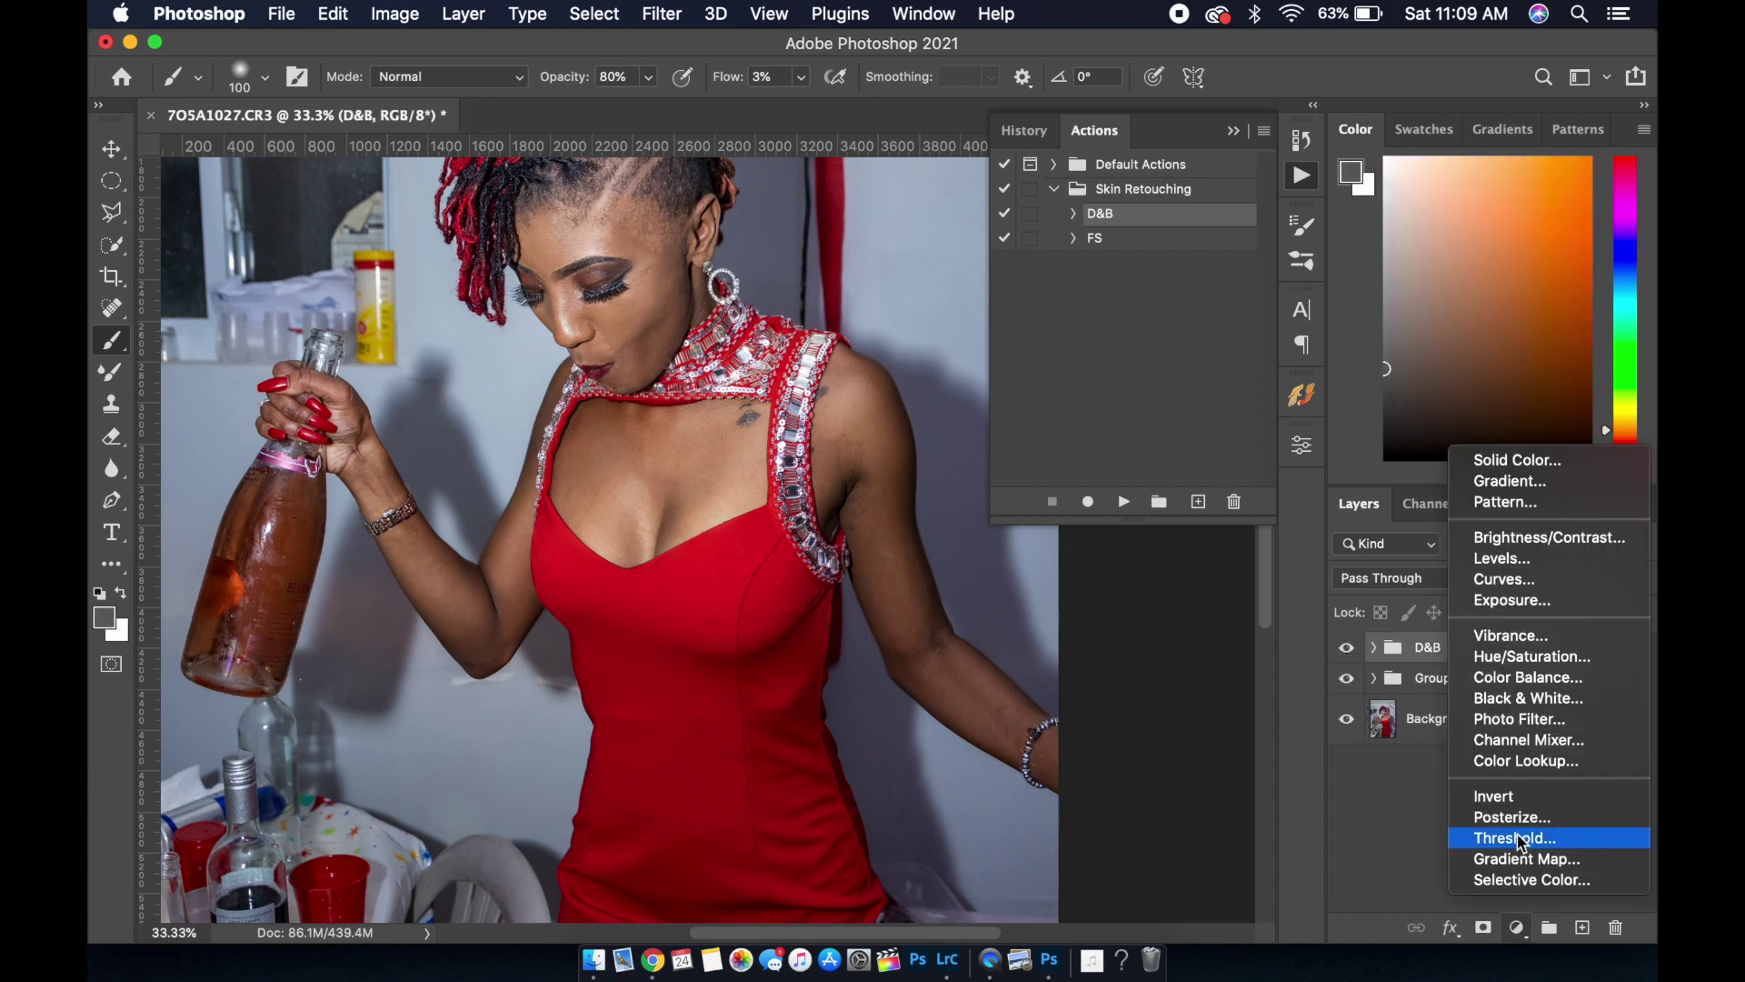
pyautogui.click(1354, 718)
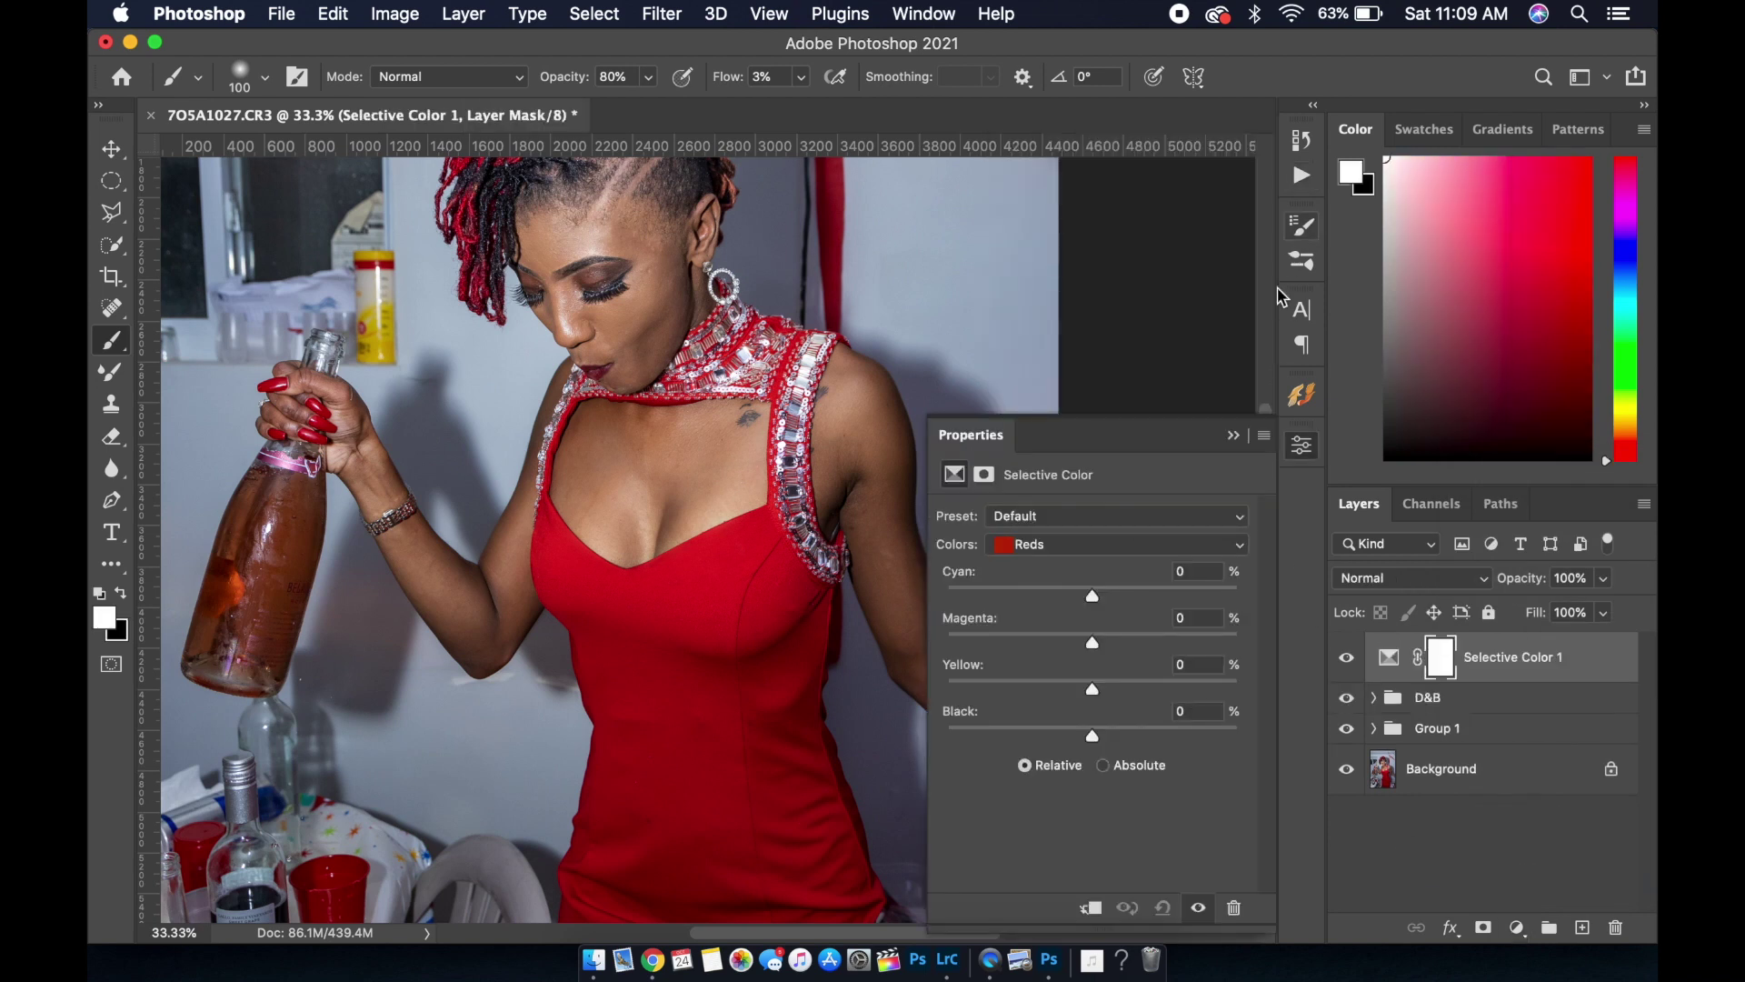
pyautogui.press('super+0')
pyautogui.press('super+minus')
pyautogui.press('super+minus')
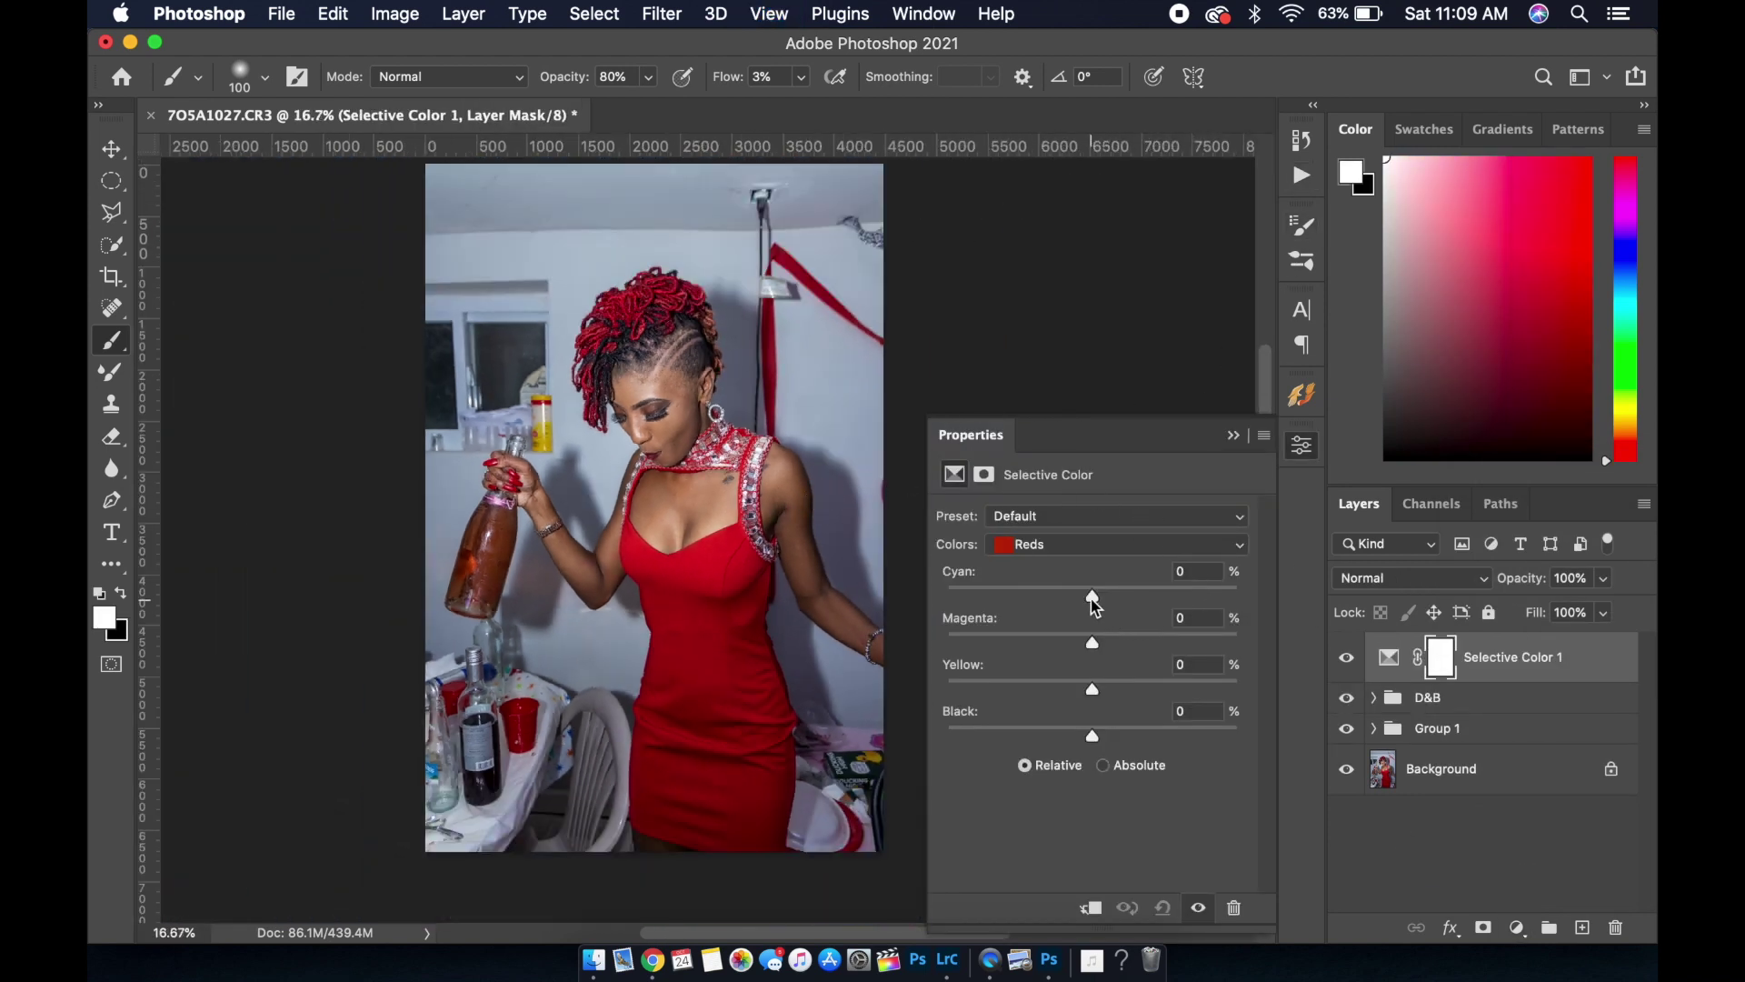
pyautogui.moveTo(1092, 597)
pyautogui.mouseDown()
pyautogui.moveTo(1108, 603)
pyautogui.moveTo(1060, 606)
pyautogui.moveTo(1107, 604)
pyautogui.moveTo(1078, 606)
pyautogui.moveTo(1103, 648)
pyautogui.mouseUp()
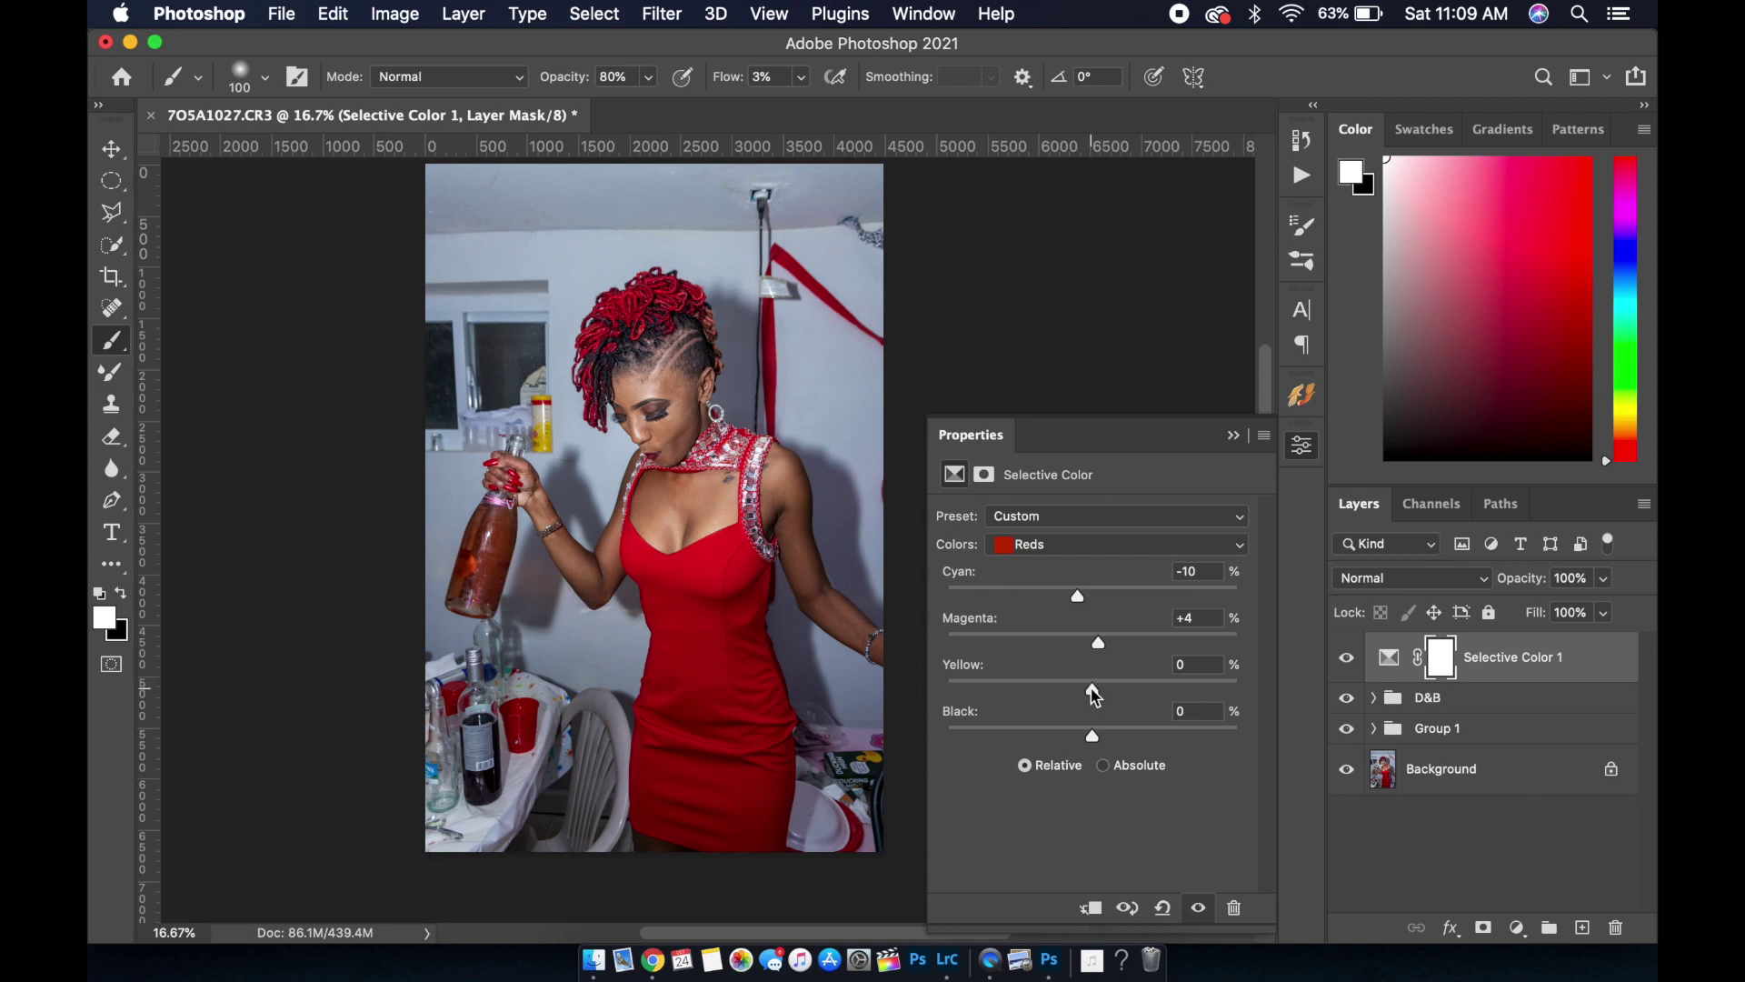
pyautogui.moveTo(1092, 690)
pyautogui.mouseDown()
pyautogui.moveTo(1074, 695)
pyautogui.moveTo(1102, 733)
pyautogui.mouseUp()
# Adjust the Yellows' cyan and yellow amounts, then toggle the layer off and on to compare
pyautogui.click(1125, 545)
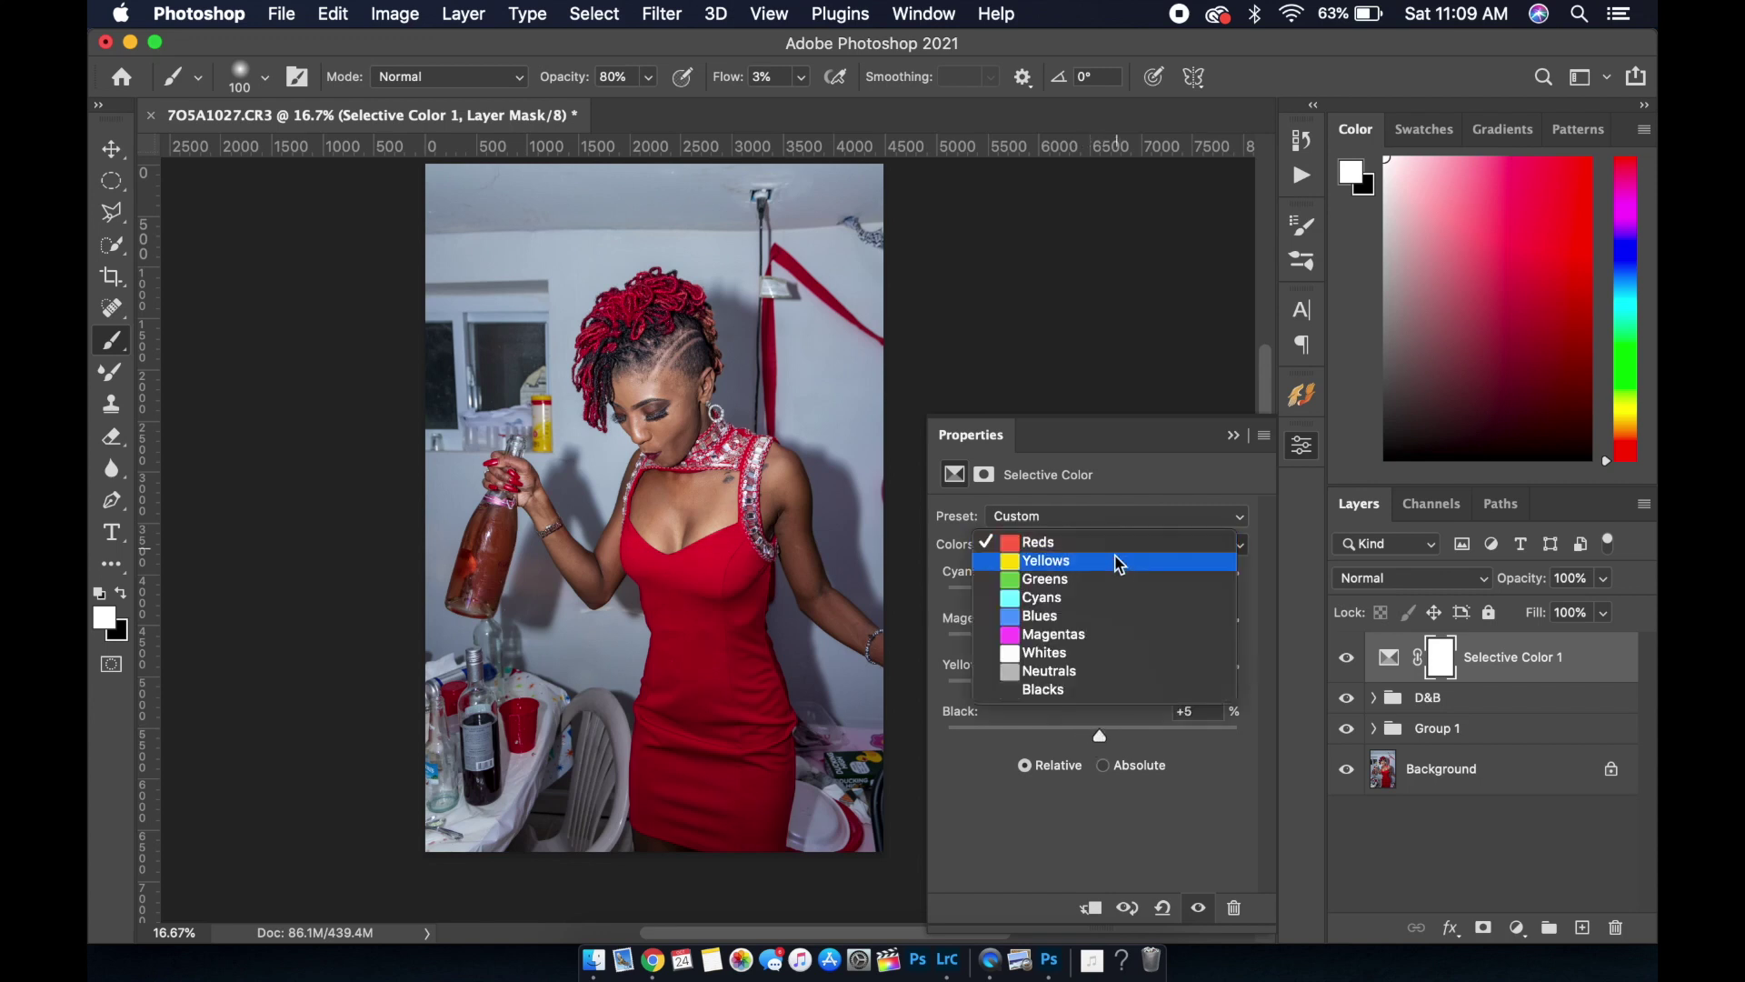
pyautogui.click(1118, 561)
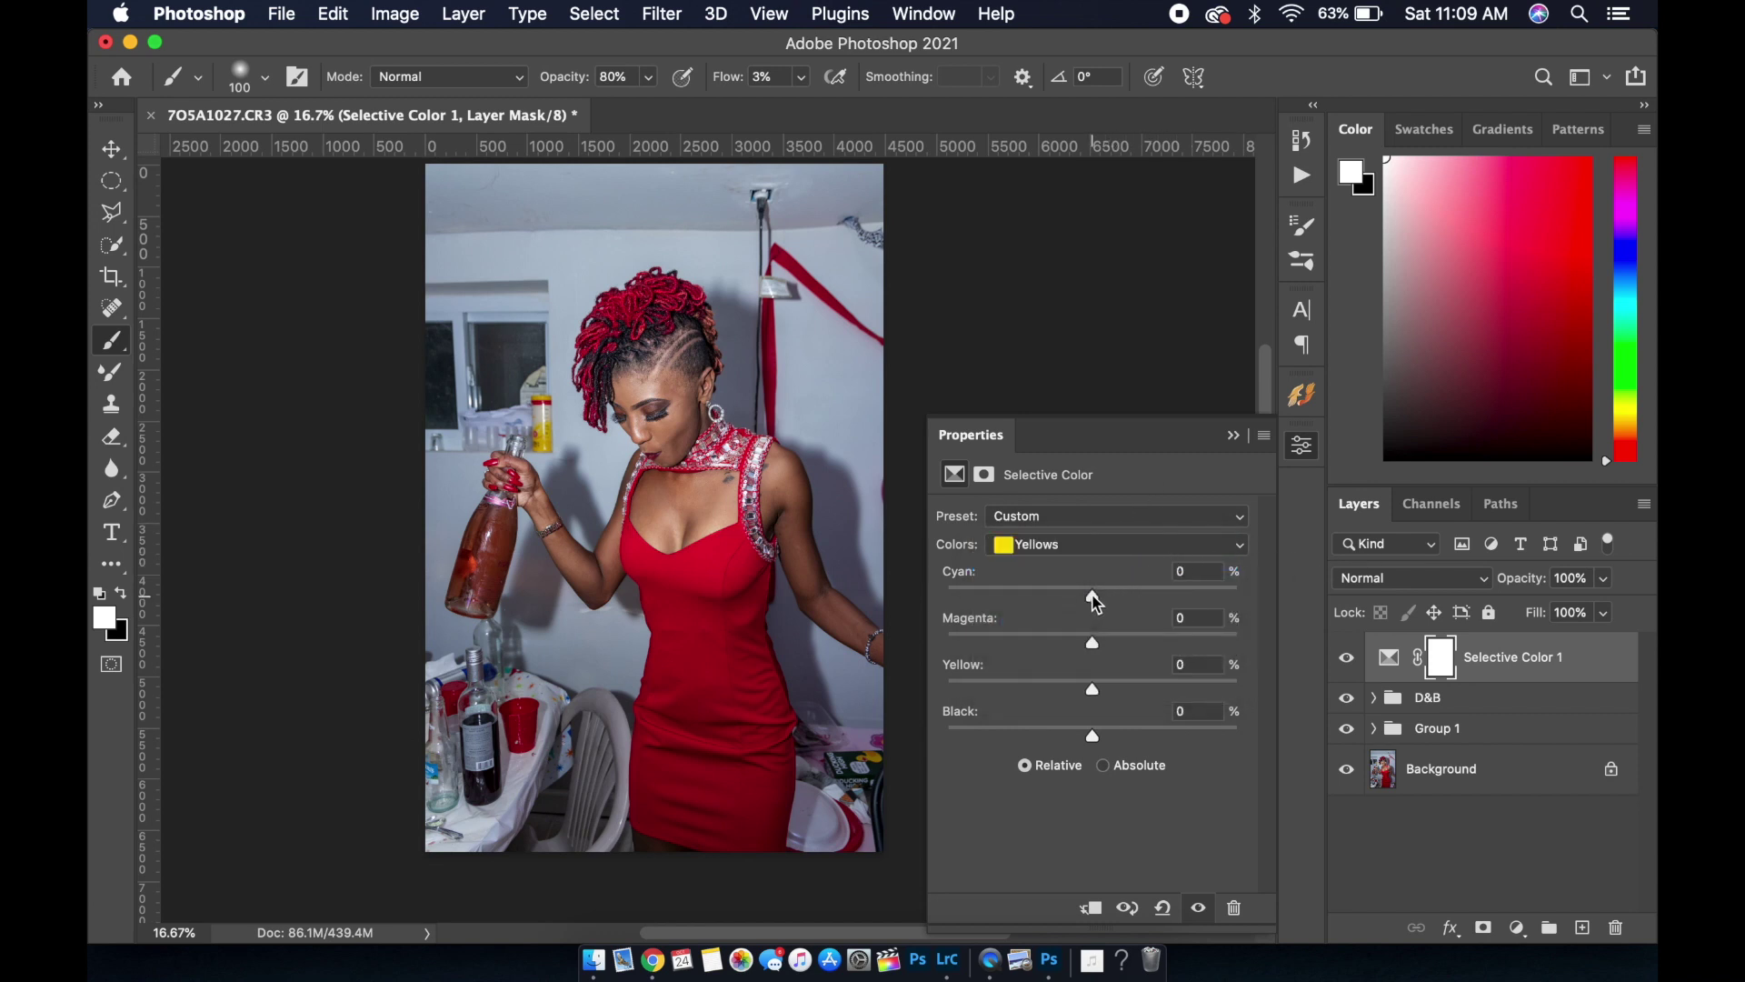
pyautogui.moveTo(1095, 601)
pyautogui.mouseDown()
pyautogui.moveTo(1042, 609)
pyautogui.moveTo(1165, 598)
pyautogui.moveTo(1082, 598)
pyautogui.moveTo(1063, 643)
pyautogui.moveTo(1108, 642)
pyautogui.mouseUp()
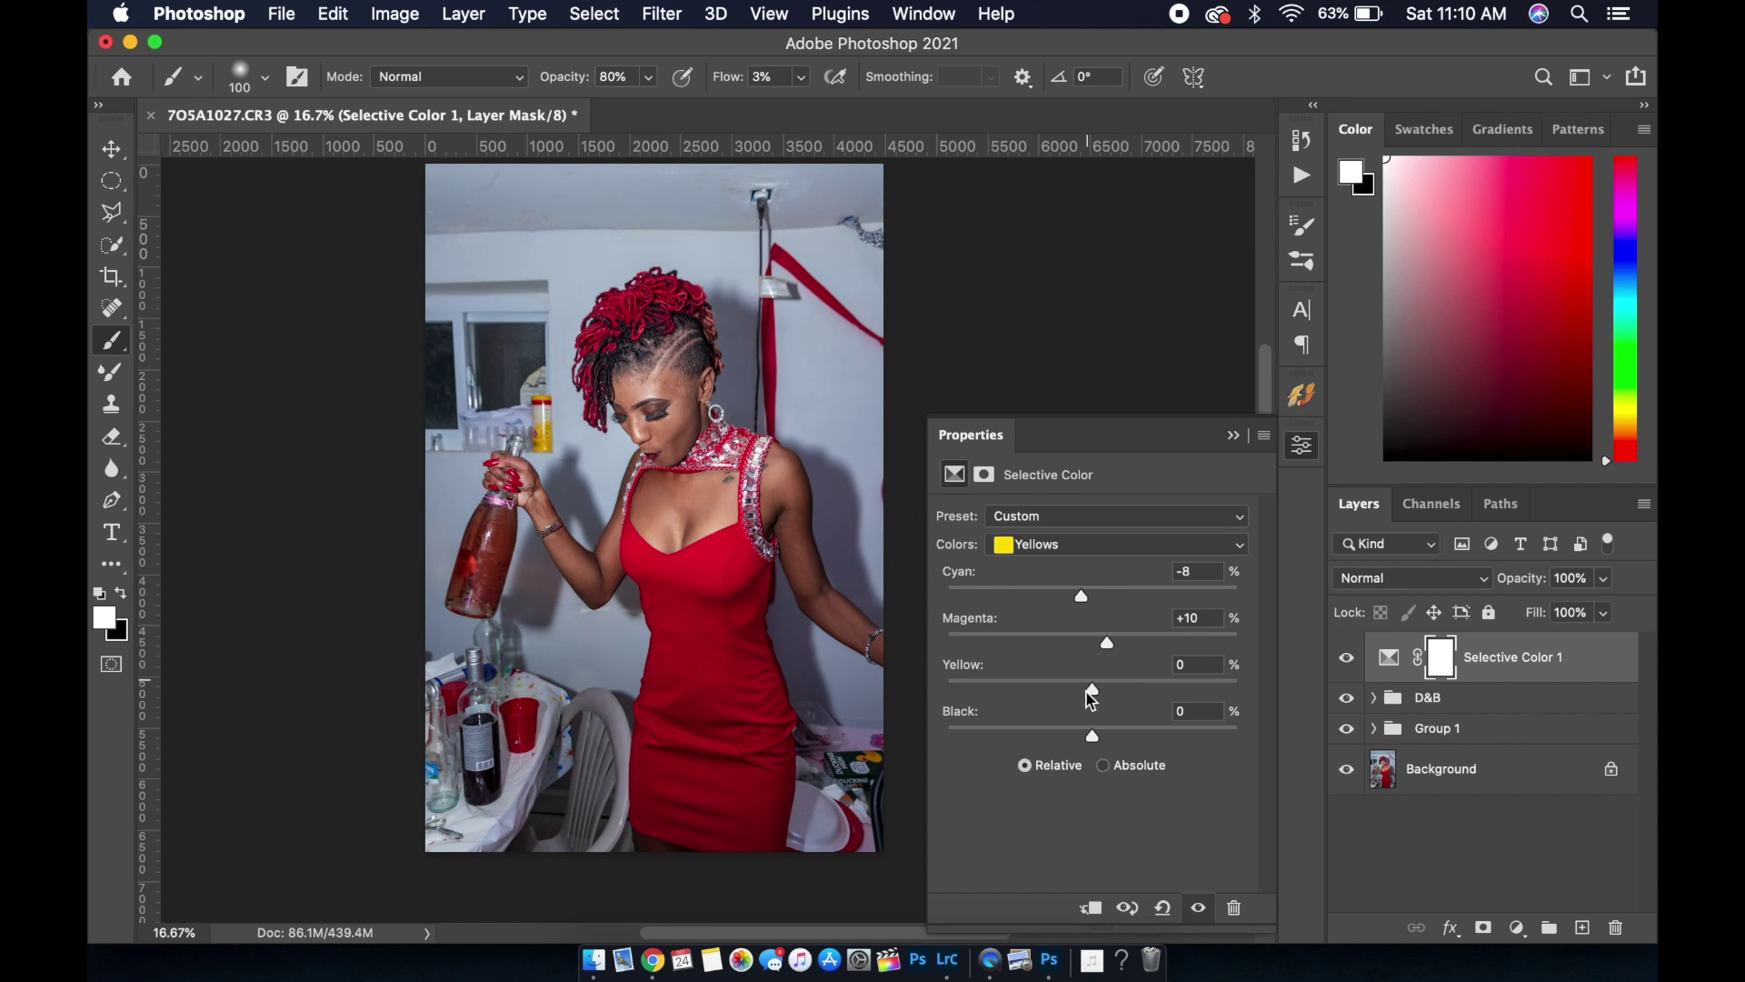
pyautogui.moveTo(1096, 694); pyautogui.dragTo(1101, 735)
pyautogui.click(1345, 657)
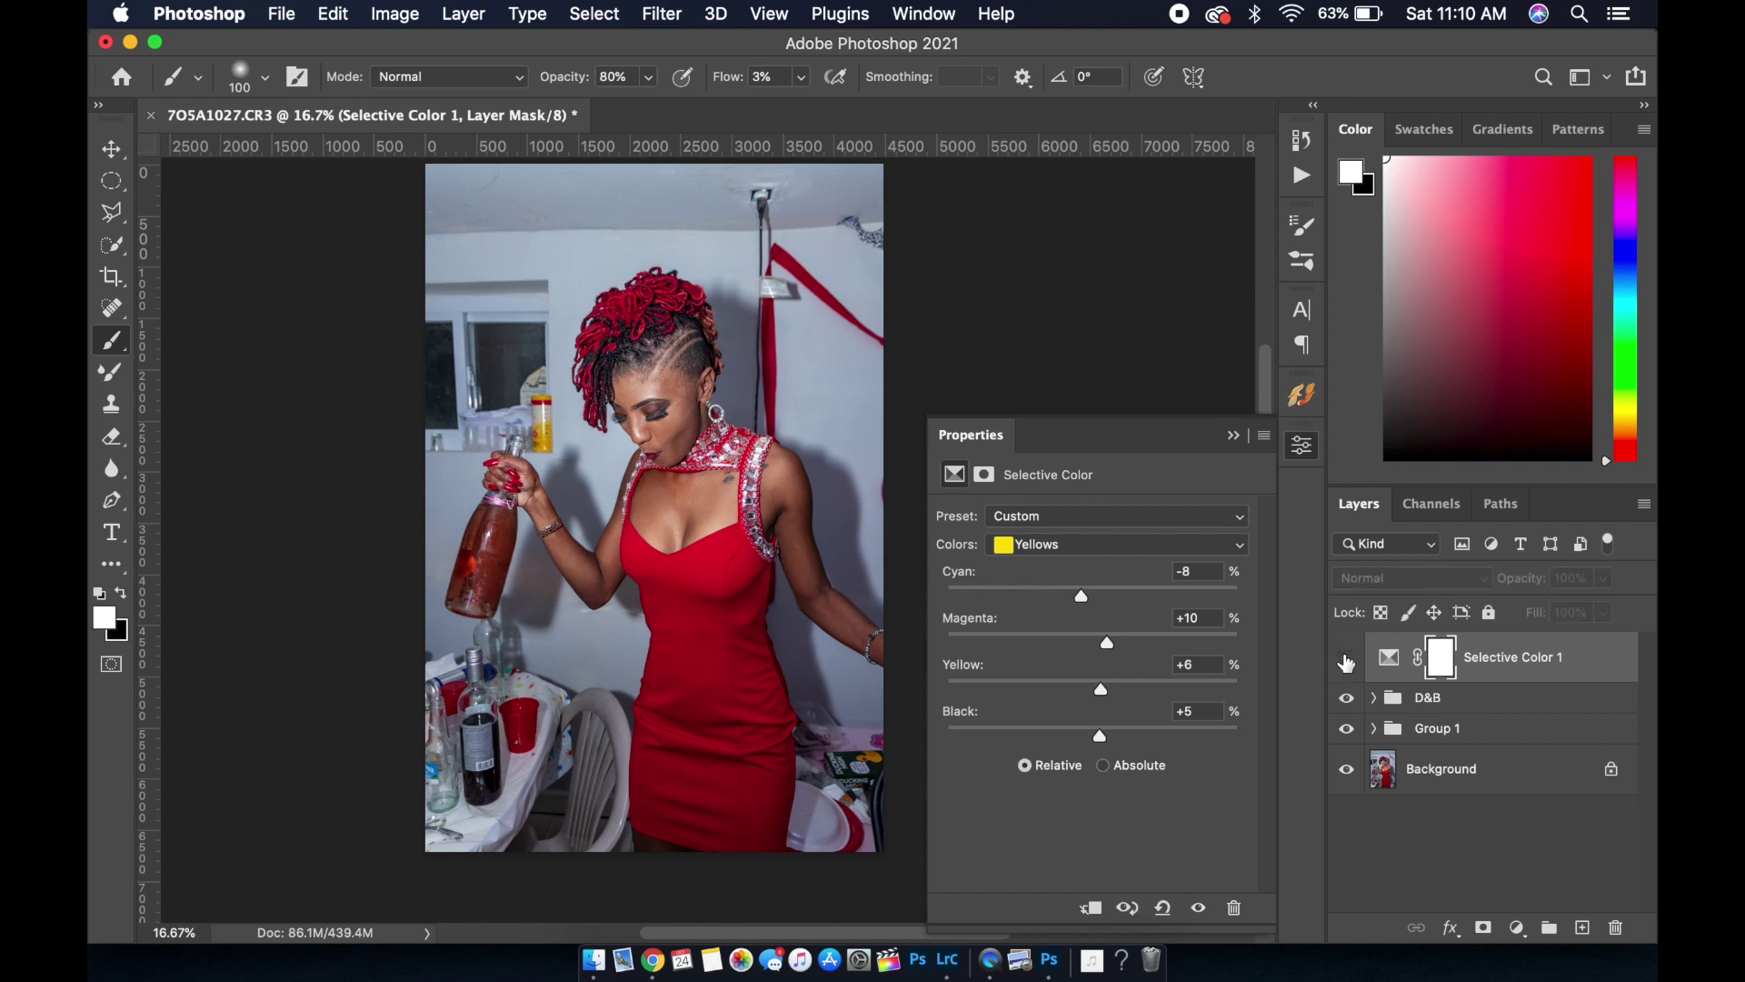
pyautogui.click(1346, 660)
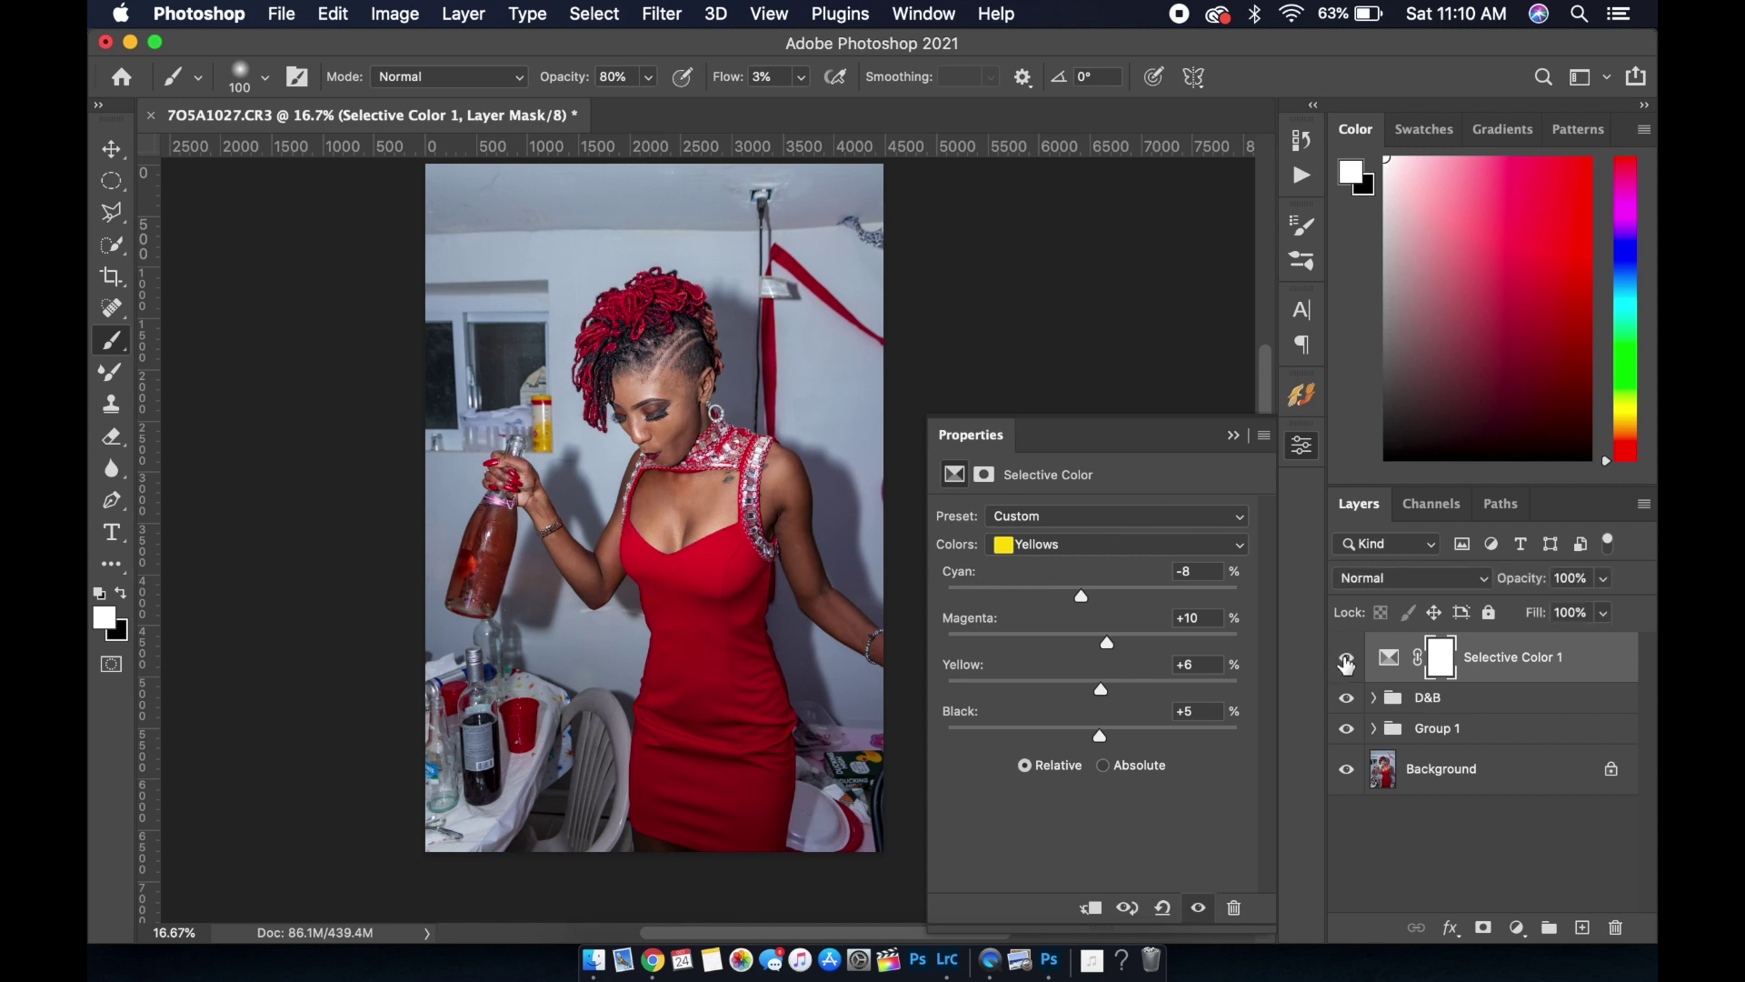
# Set the Blues to Cyan +11, Magenta -4, Yellow -21, Black +6
pyautogui.click(1142, 547)
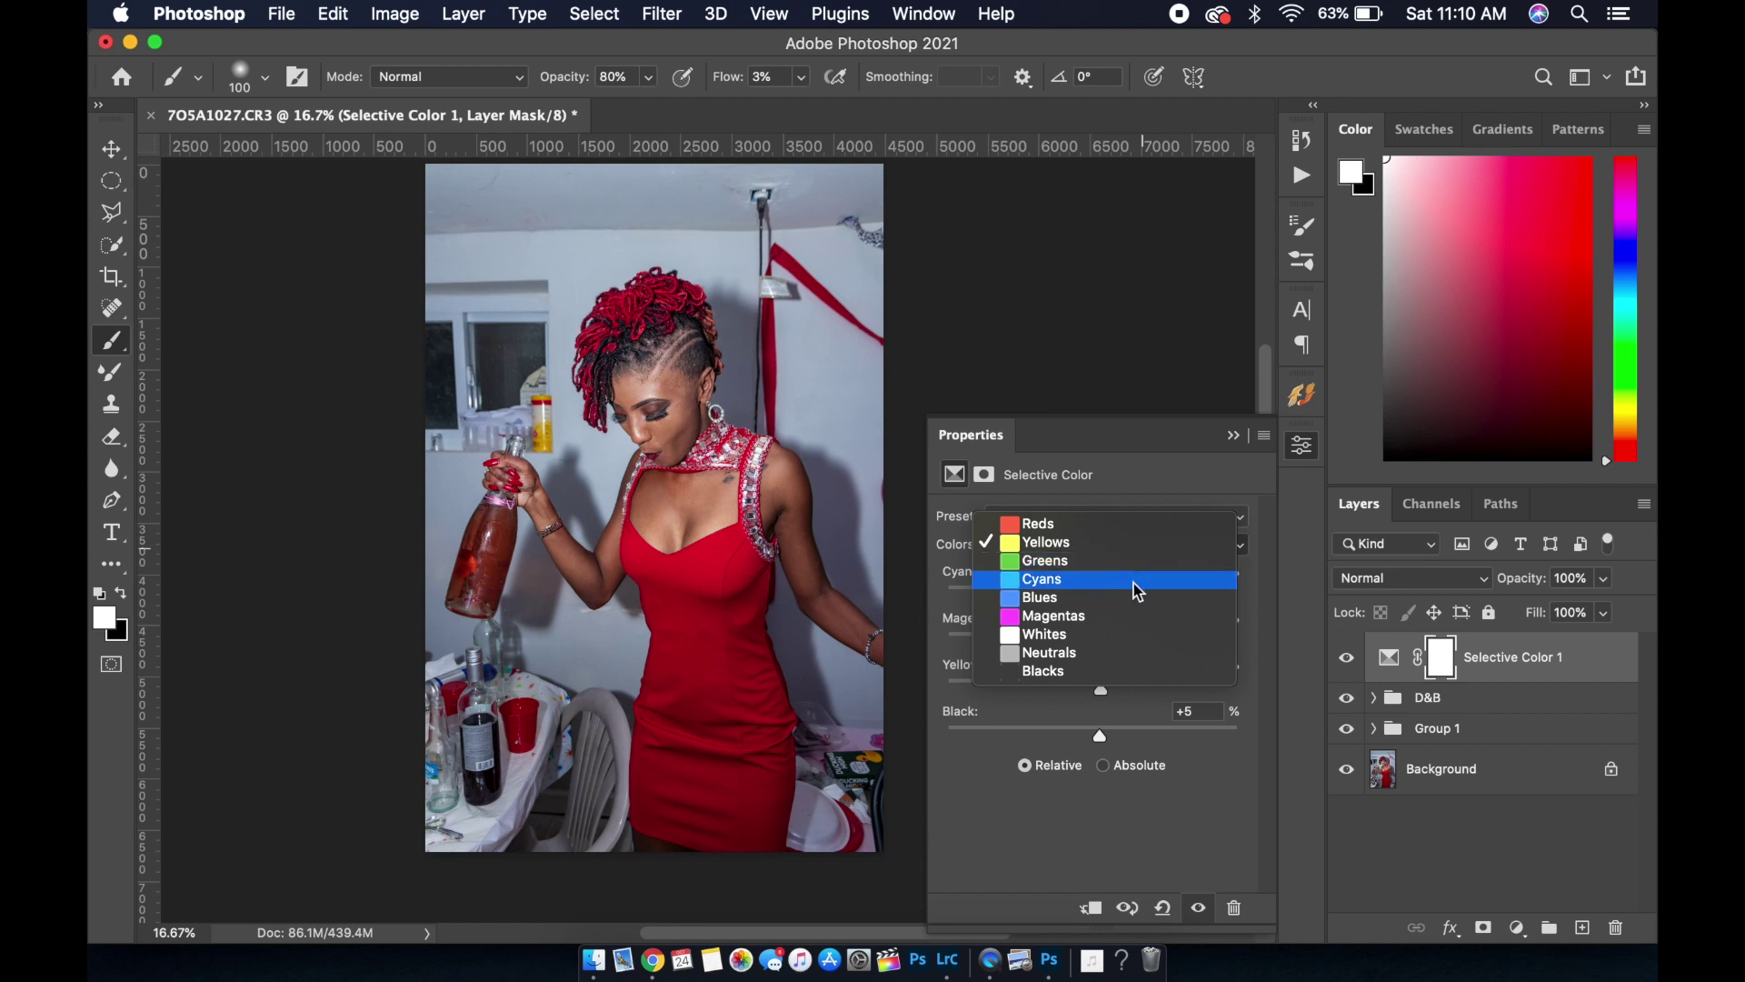
pyautogui.click(1131, 597)
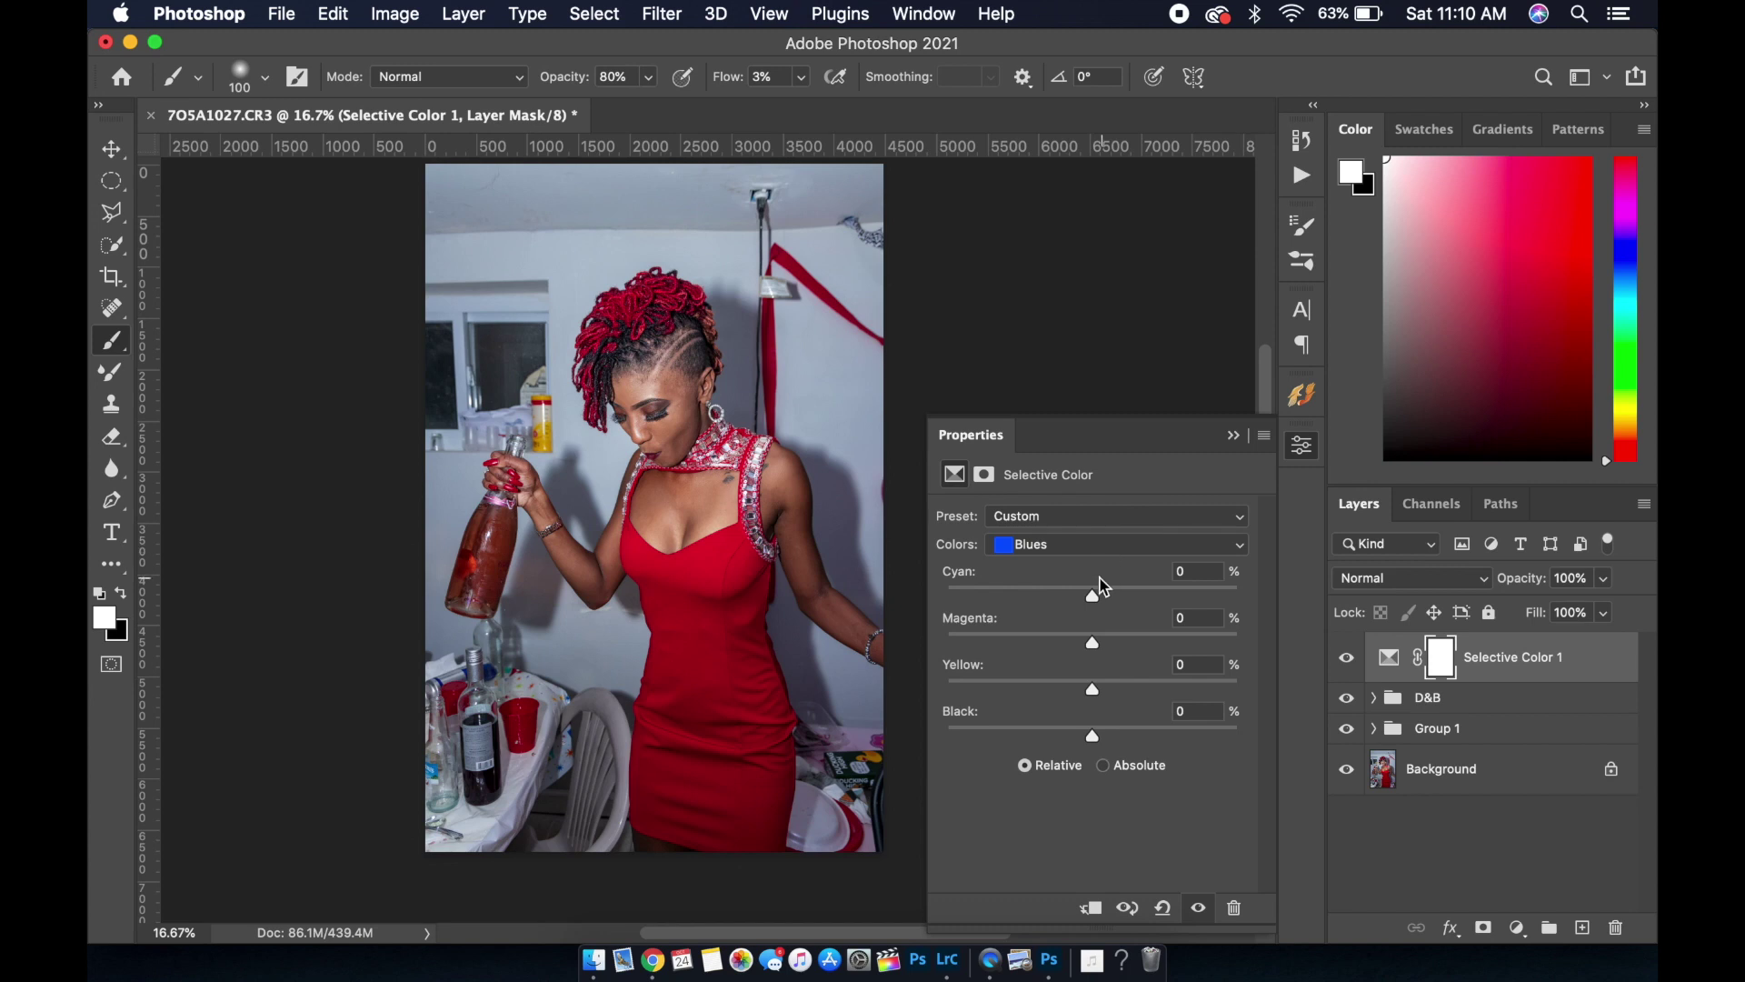
pyautogui.moveTo(1092, 595)
pyautogui.mouseDown()
pyautogui.moveTo(1067, 597)
pyautogui.moveTo(1111, 613)
pyautogui.mouseUp()
pyautogui.moveTo(1094, 644); pyautogui.dragTo(1061, 644)
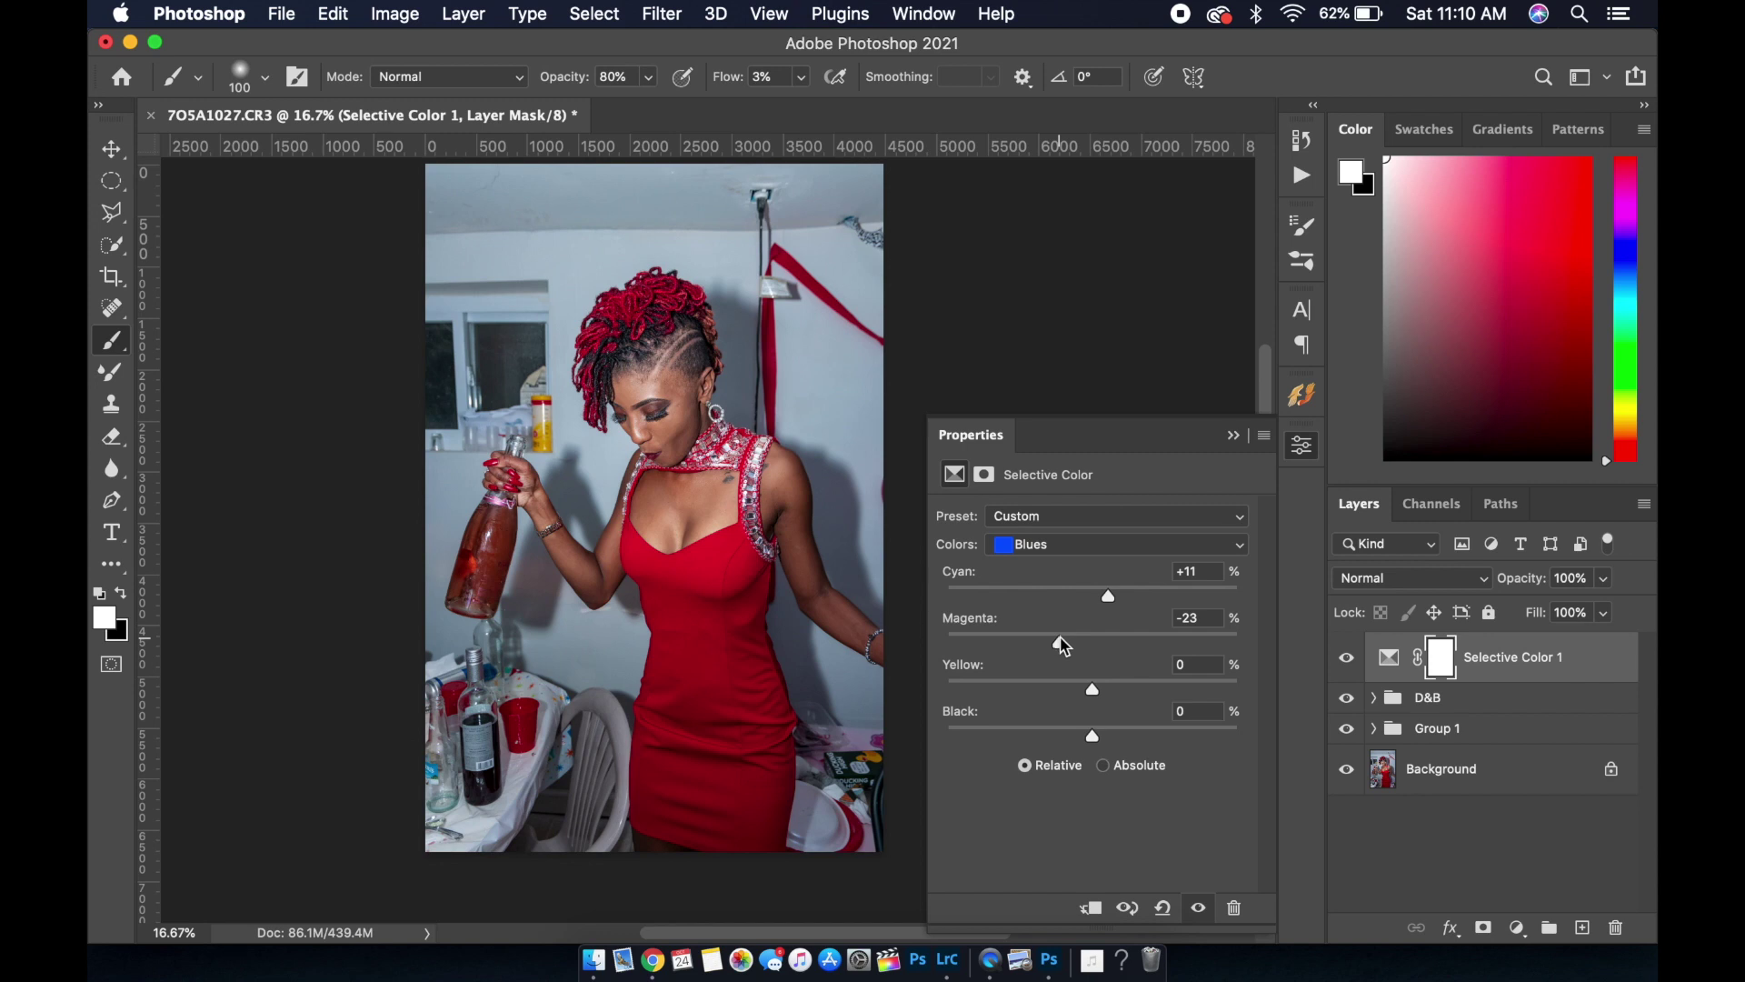
pyautogui.moveTo(1187, 651)
pyautogui.mouseDown()
pyautogui.moveTo(1210, 651)
pyautogui.moveTo(1052, 642)
pyautogui.moveTo(1089, 646)
pyautogui.moveTo(1063, 689)
pyautogui.mouseUp()
pyautogui.moveTo(1093, 735); pyautogui.dragTo(1101, 732)
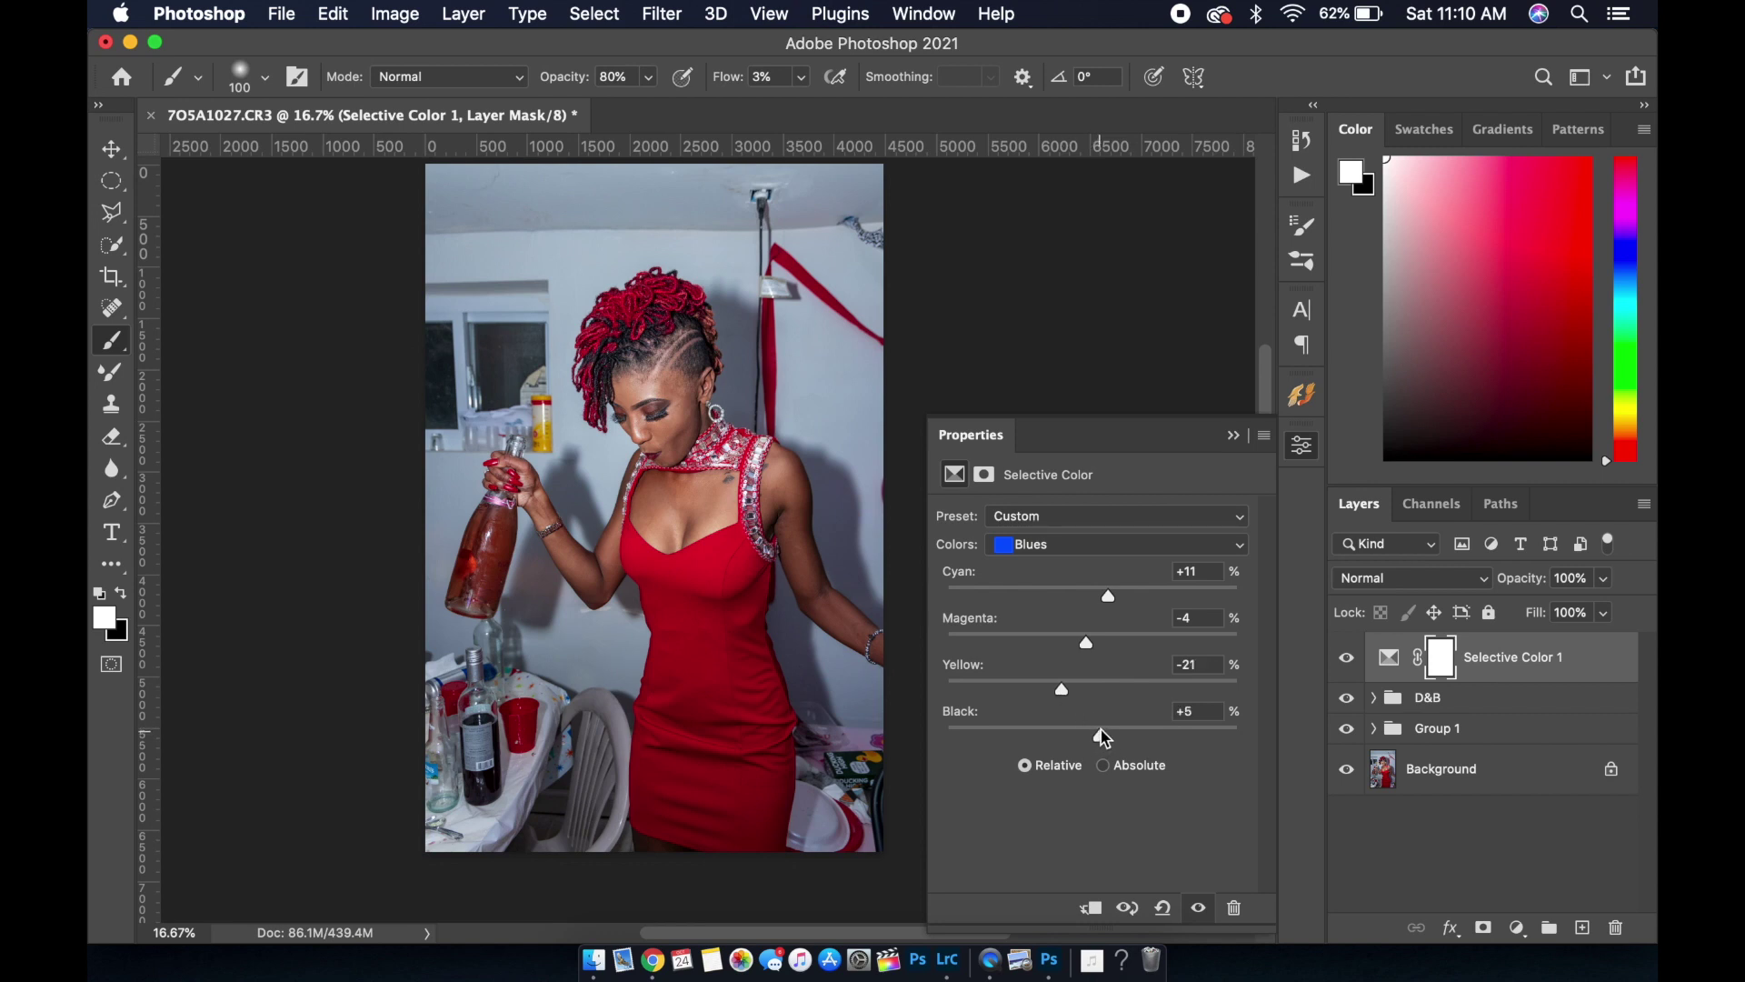
# Set the Cyans range to Cyan +8 and Yellow -18
pyautogui.click(1080, 545)
pyautogui.click(1080, 525)
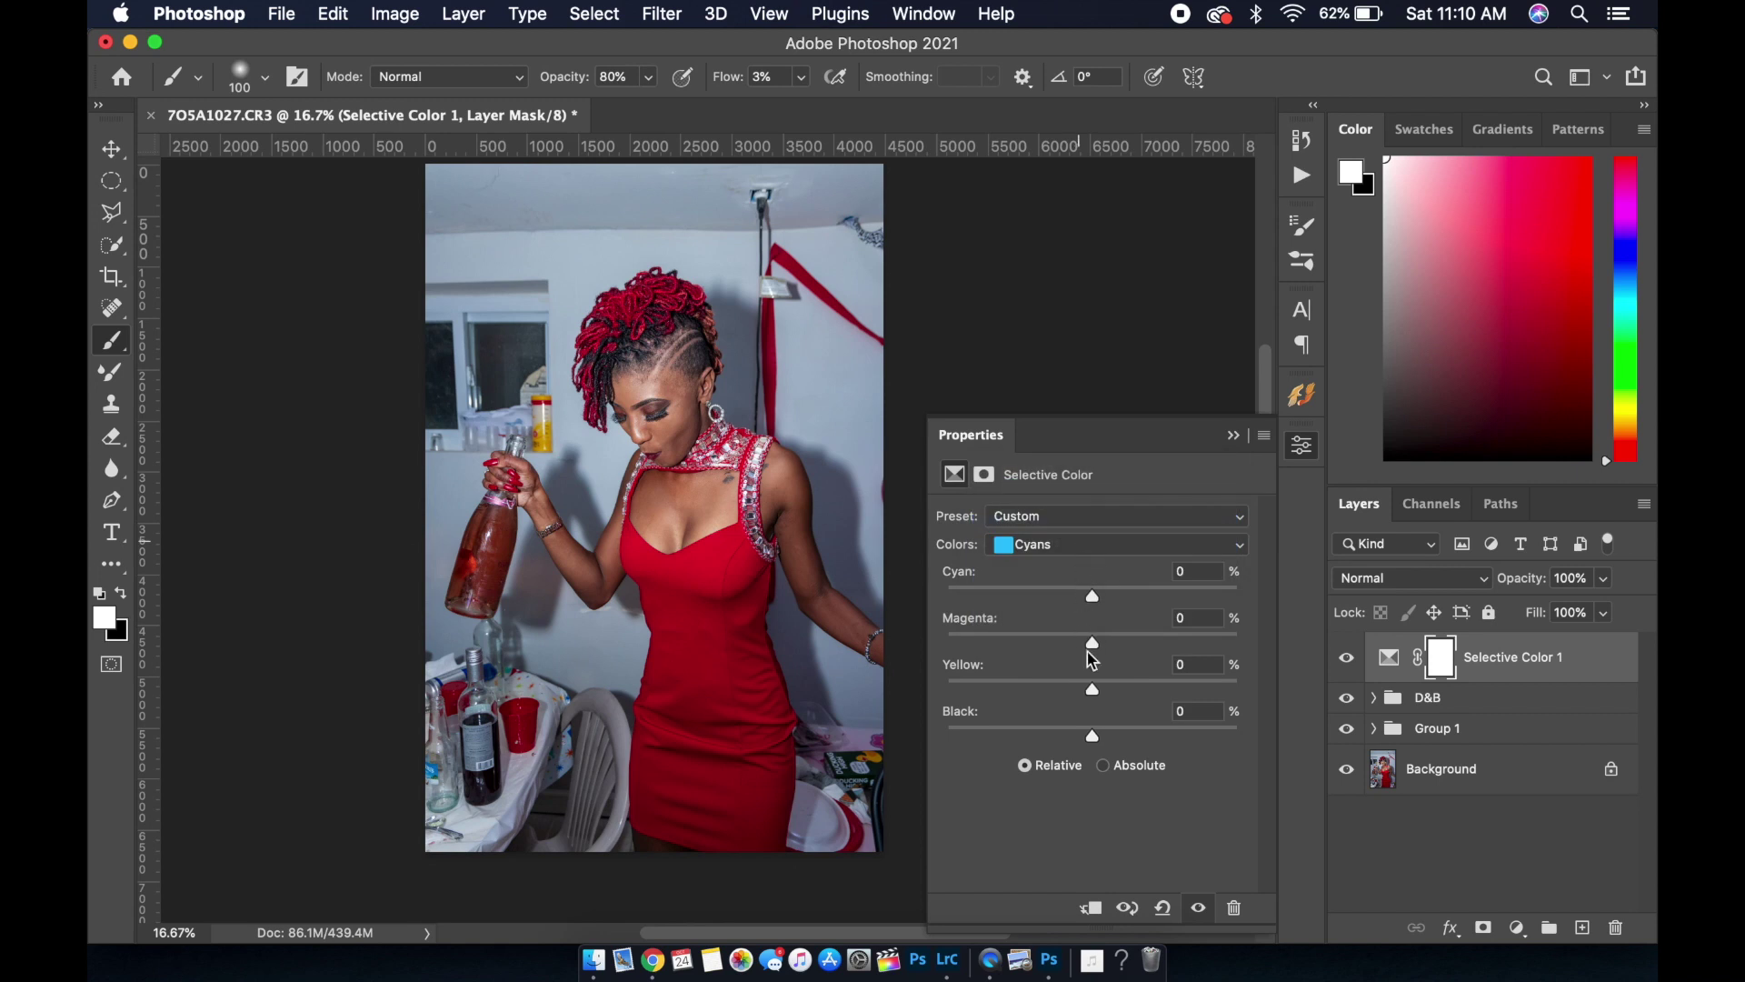
pyautogui.moveTo(1090, 689); pyautogui.dragTo(1066, 686)
pyautogui.moveTo(1093, 596)
pyautogui.mouseDown()
pyautogui.moveTo(1072, 598)
pyautogui.moveTo(1107, 603)
pyautogui.mouseUp()
pyautogui.click(1086, 548)
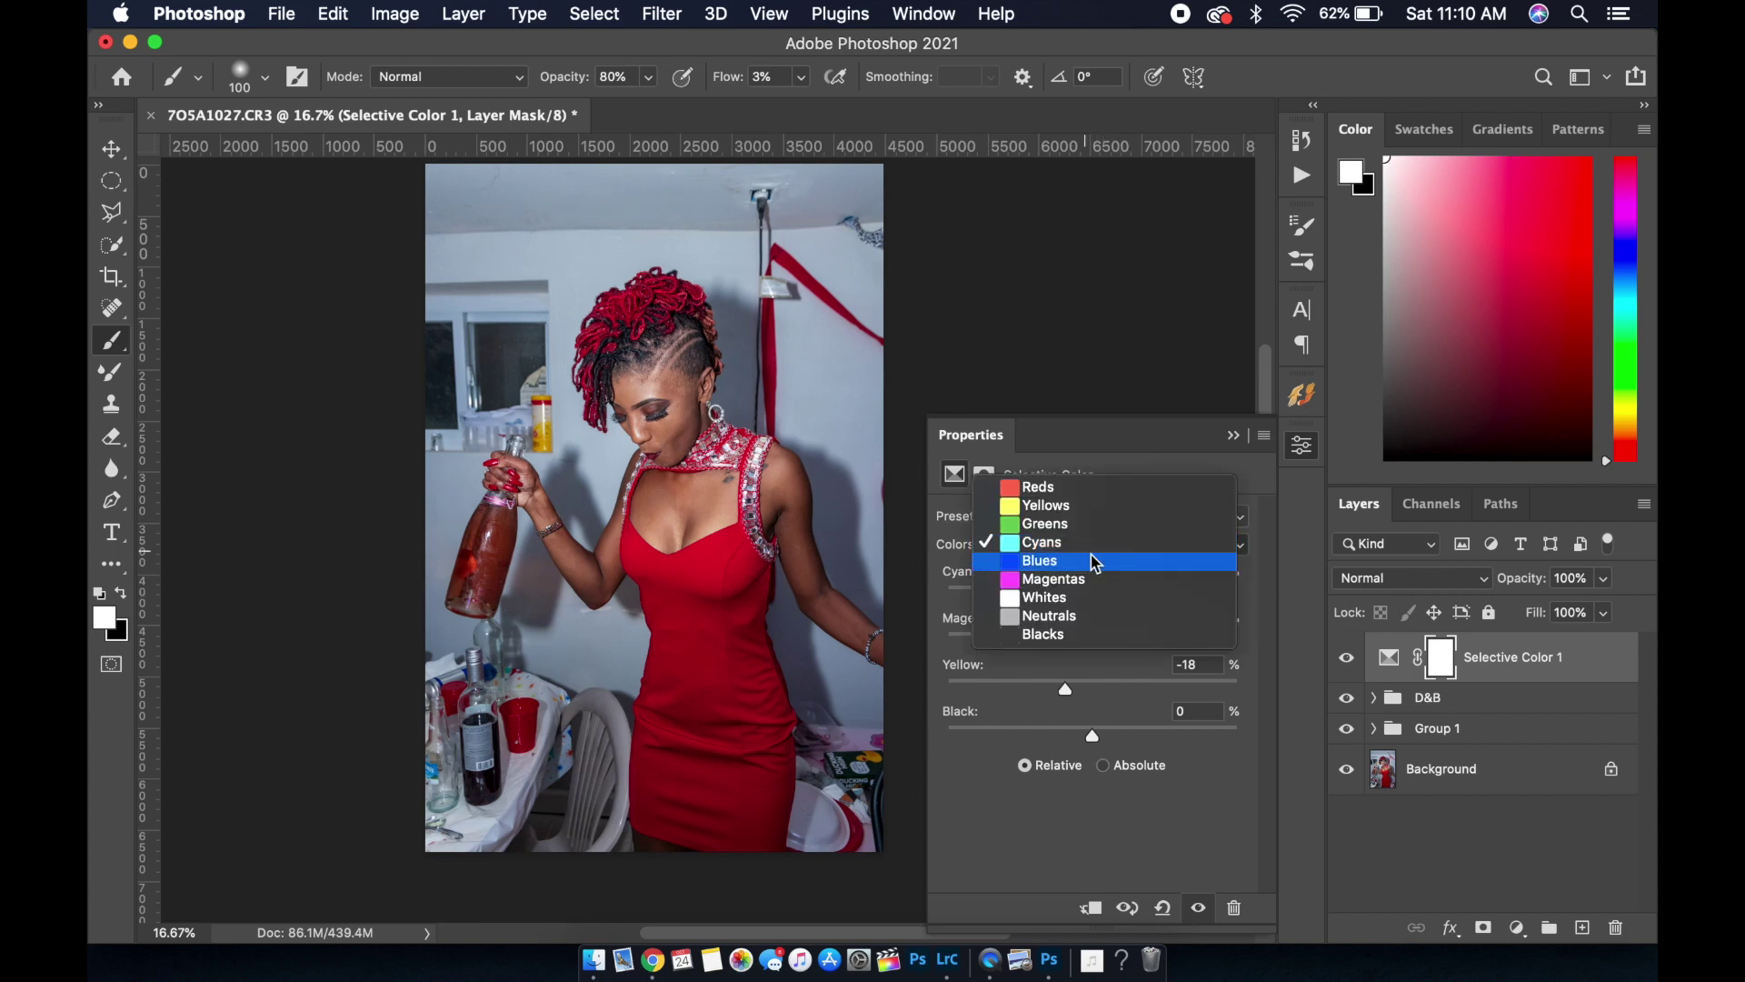
# Nudge the Neutrals' yellow, black and magenta slightly, bringing magenta to +1
pyautogui.click(1097, 623)
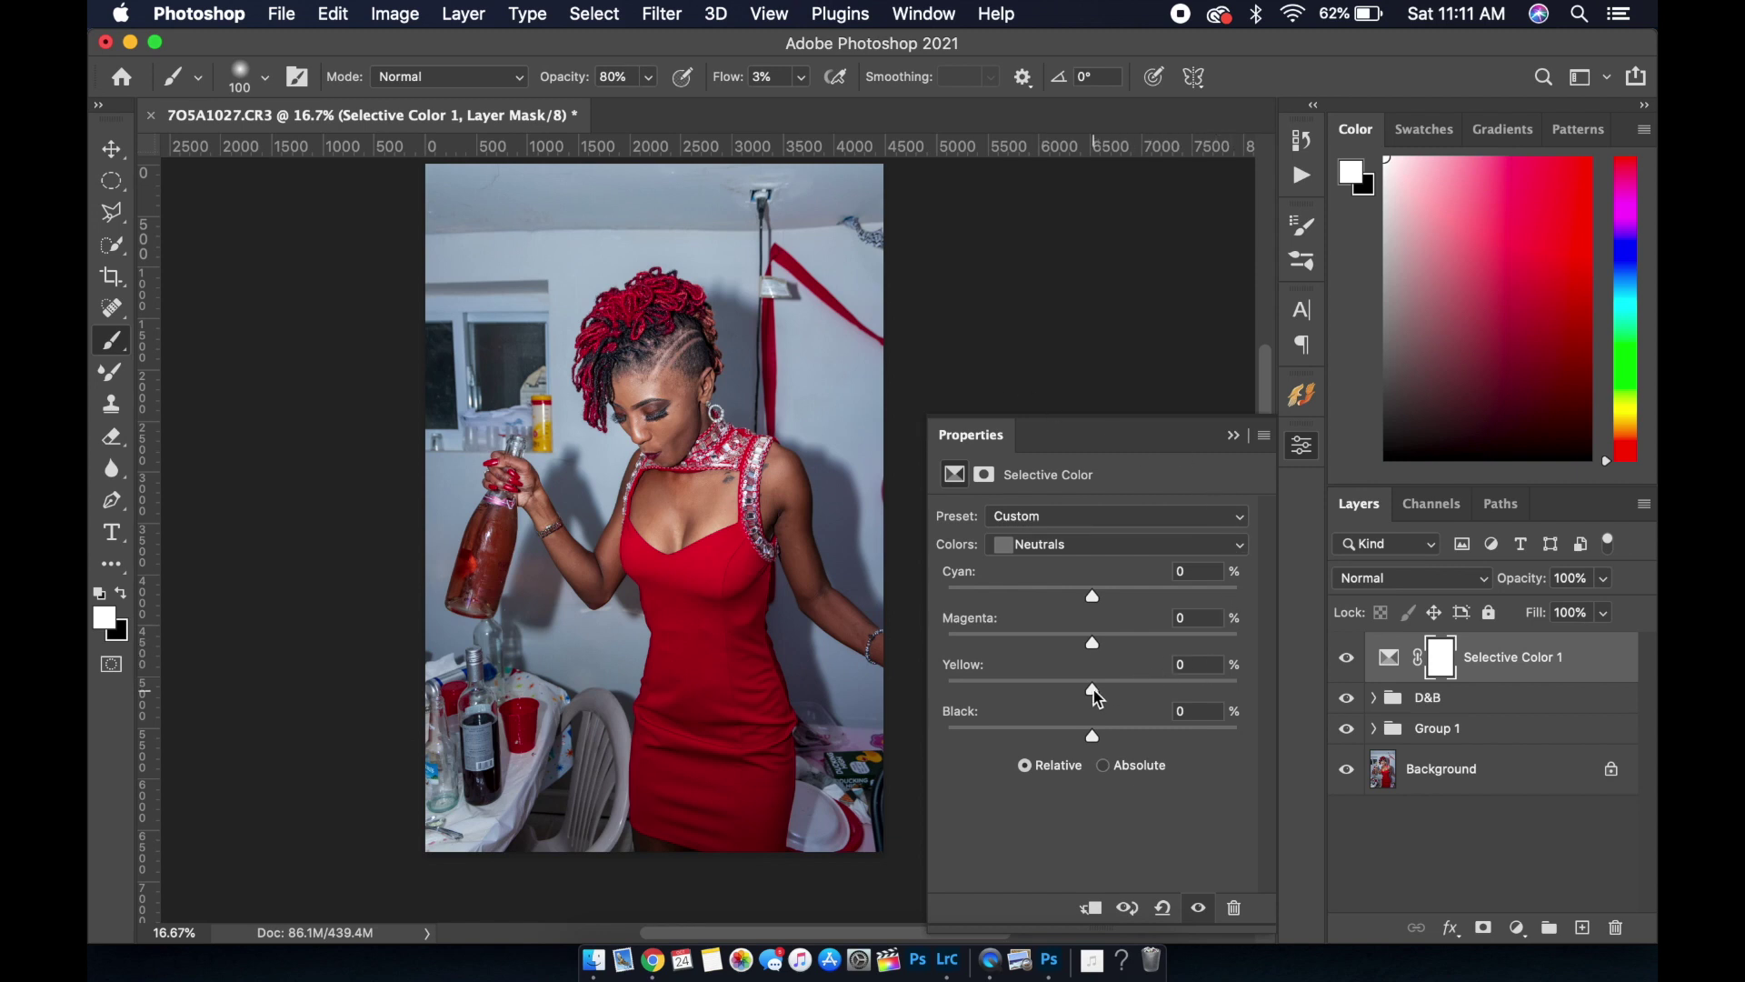
pyautogui.moveTo(1093, 690); pyautogui.dragTo(1090, 736)
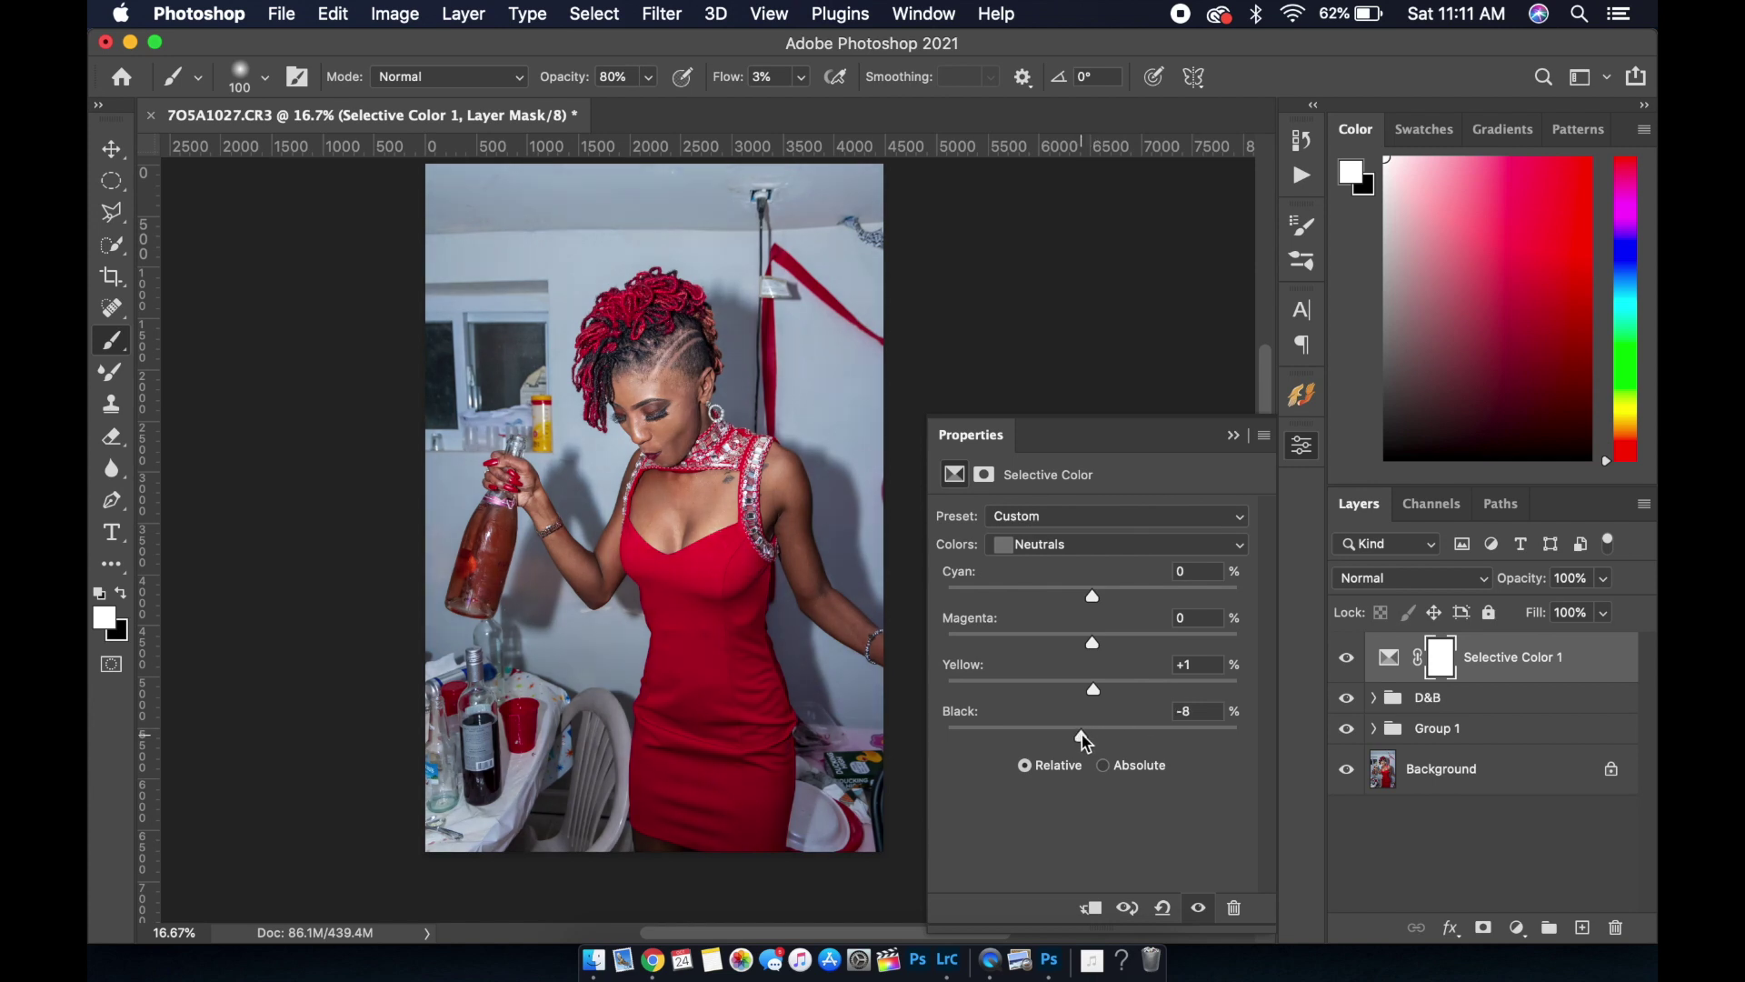
pyautogui.moveTo(1083, 734); pyautogui.dragTo(1096, 737)
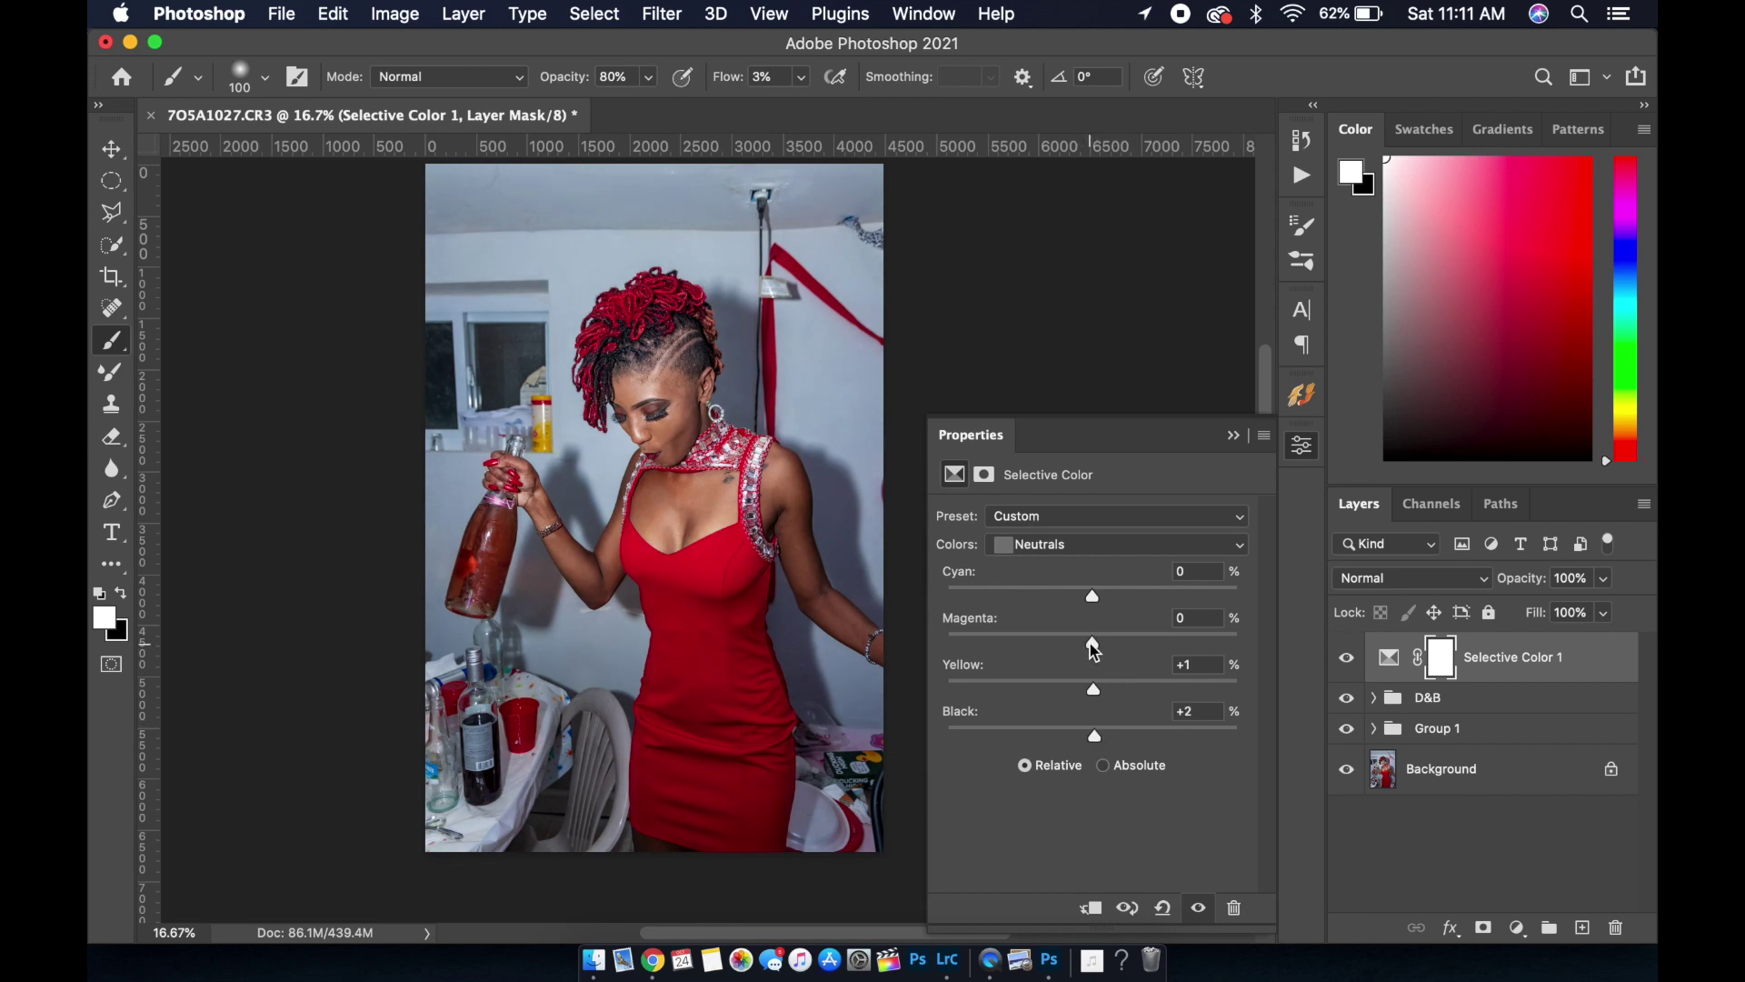
pyautogui.moveTo(1093, 651); pyautogui.dragTo(1094, 647)
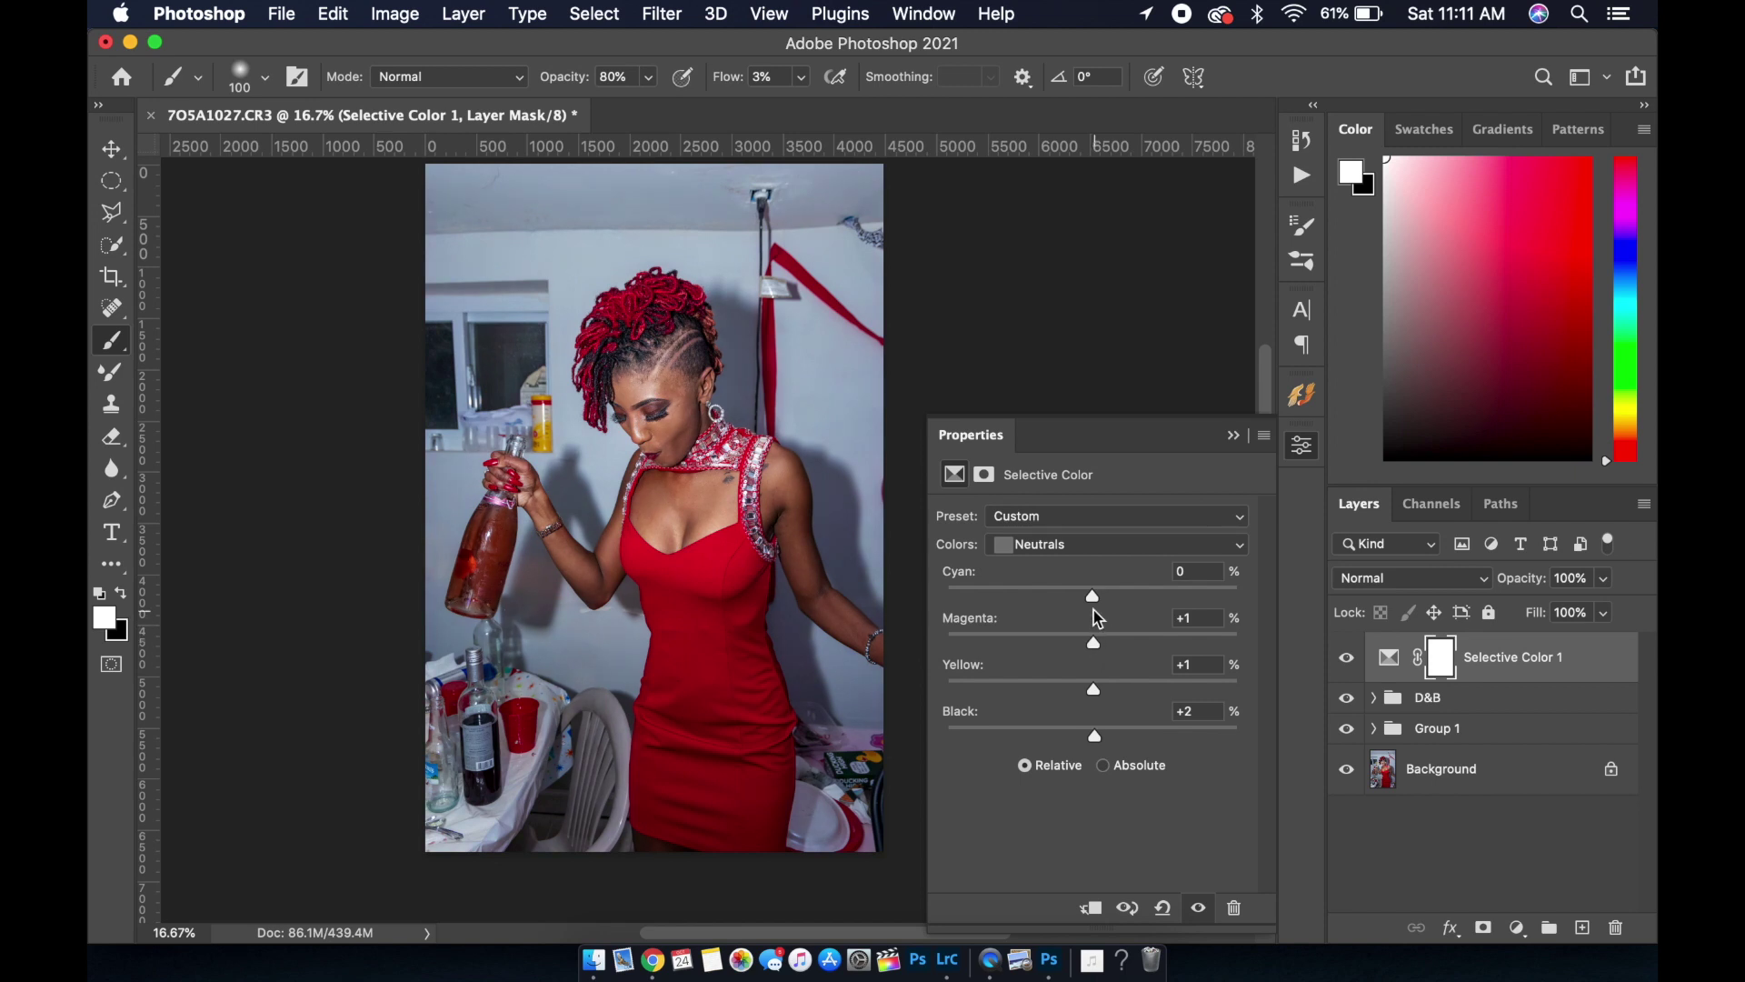
pyautogui.moveTo(1098, 600); pyautogui.dragTo(1099, 605)
# Set the Blacks range to Yellow +1 and Black +2
pyautogui.click(1096, 555)
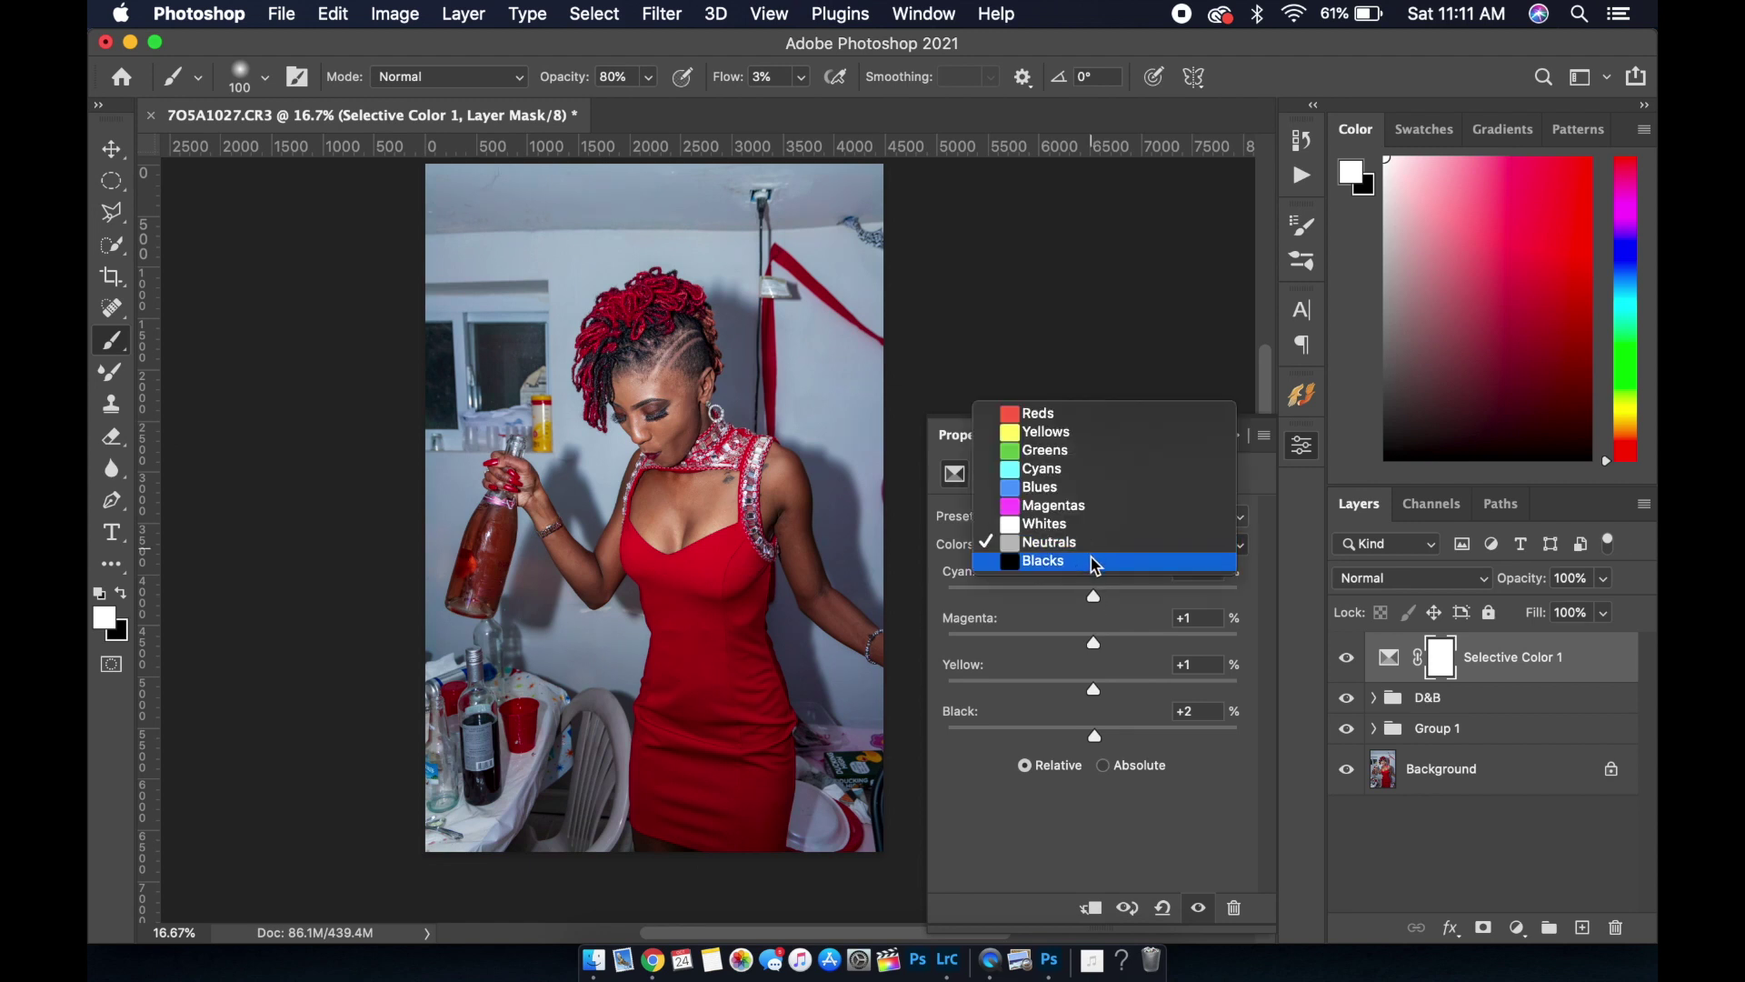
pyautogui.click(1091, 560)
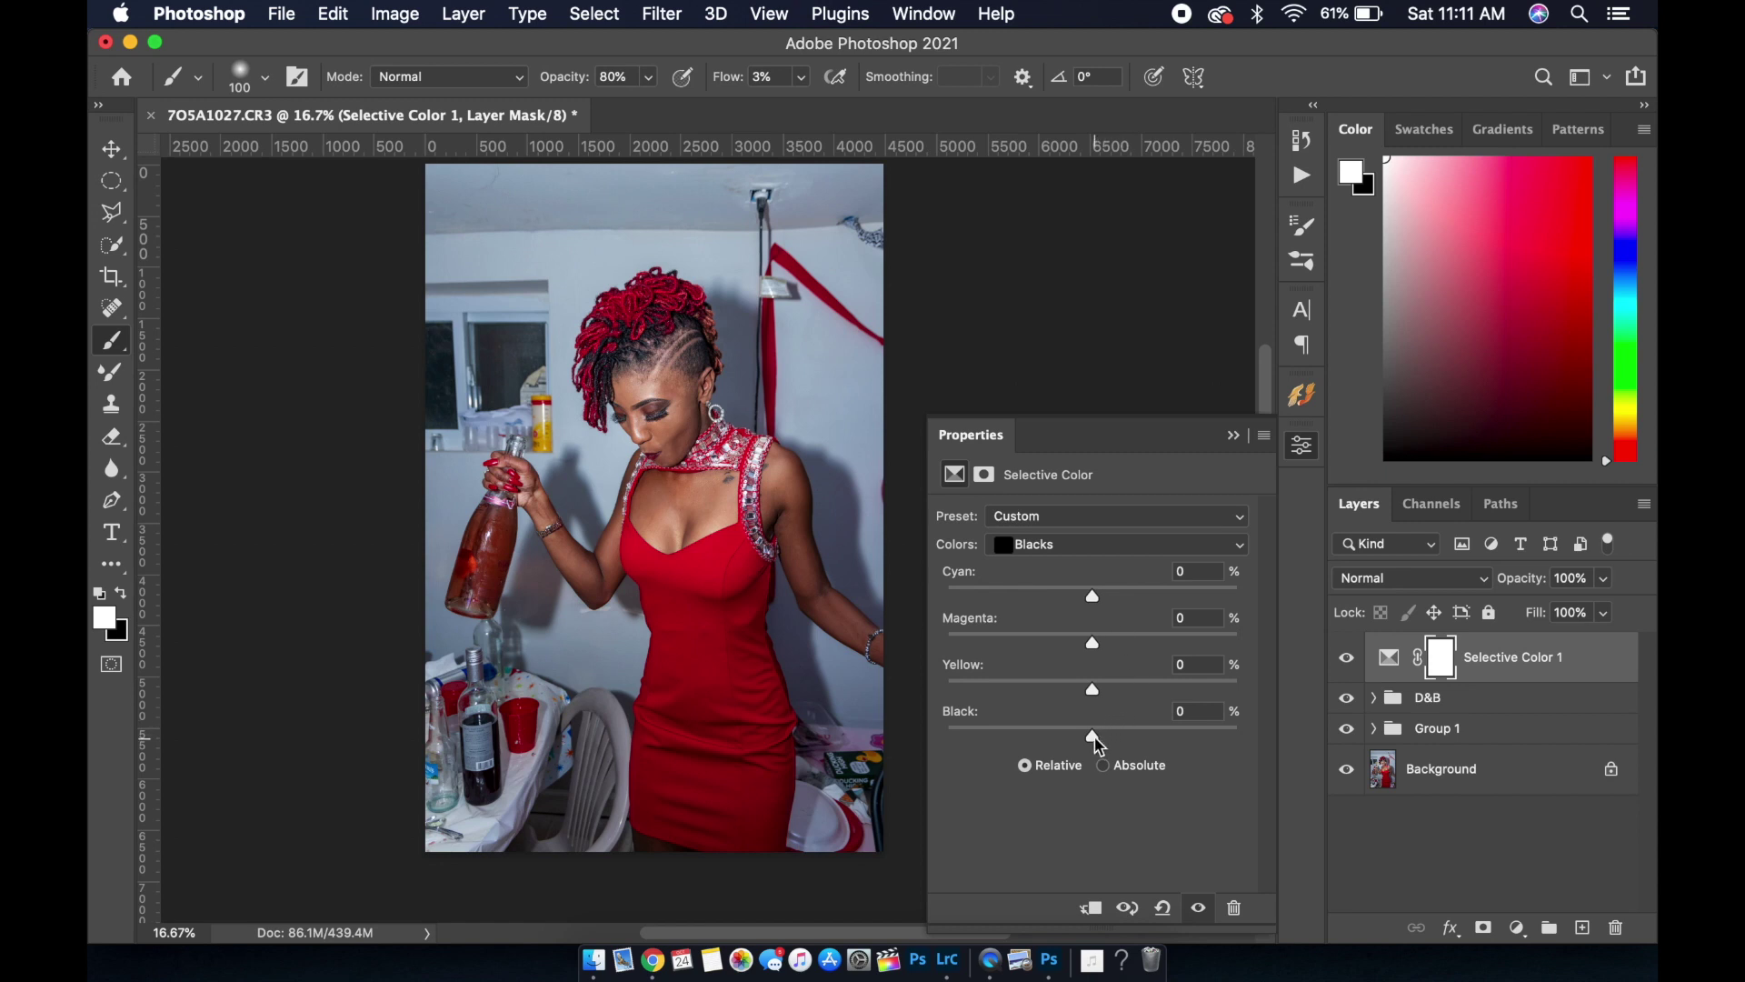
pyautogui.moveTo(1095, 739); pyautogui.dragTo(1092, 691)
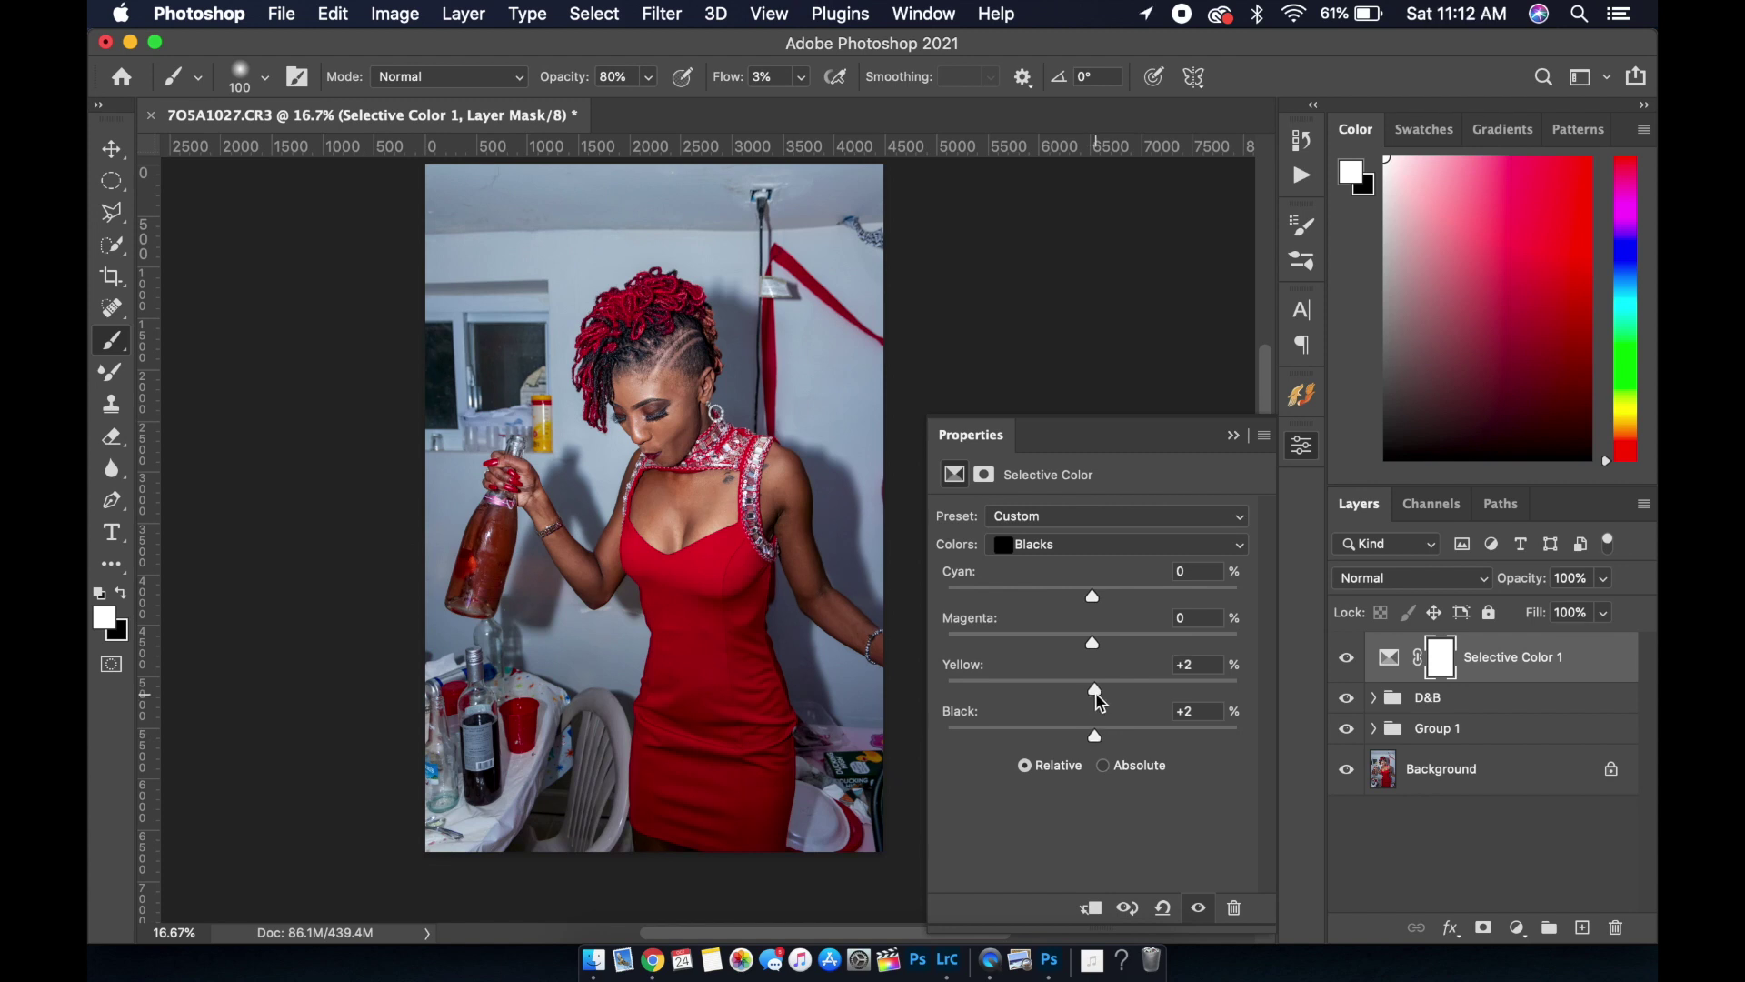
pyautogui.moveTo(1091, 699); pyautogui.dragTo(1096, 700)
# Close Properties and toggle Selective Color 1 off and on to compare, leaving it visible
pyautogui.click(1234, 436)
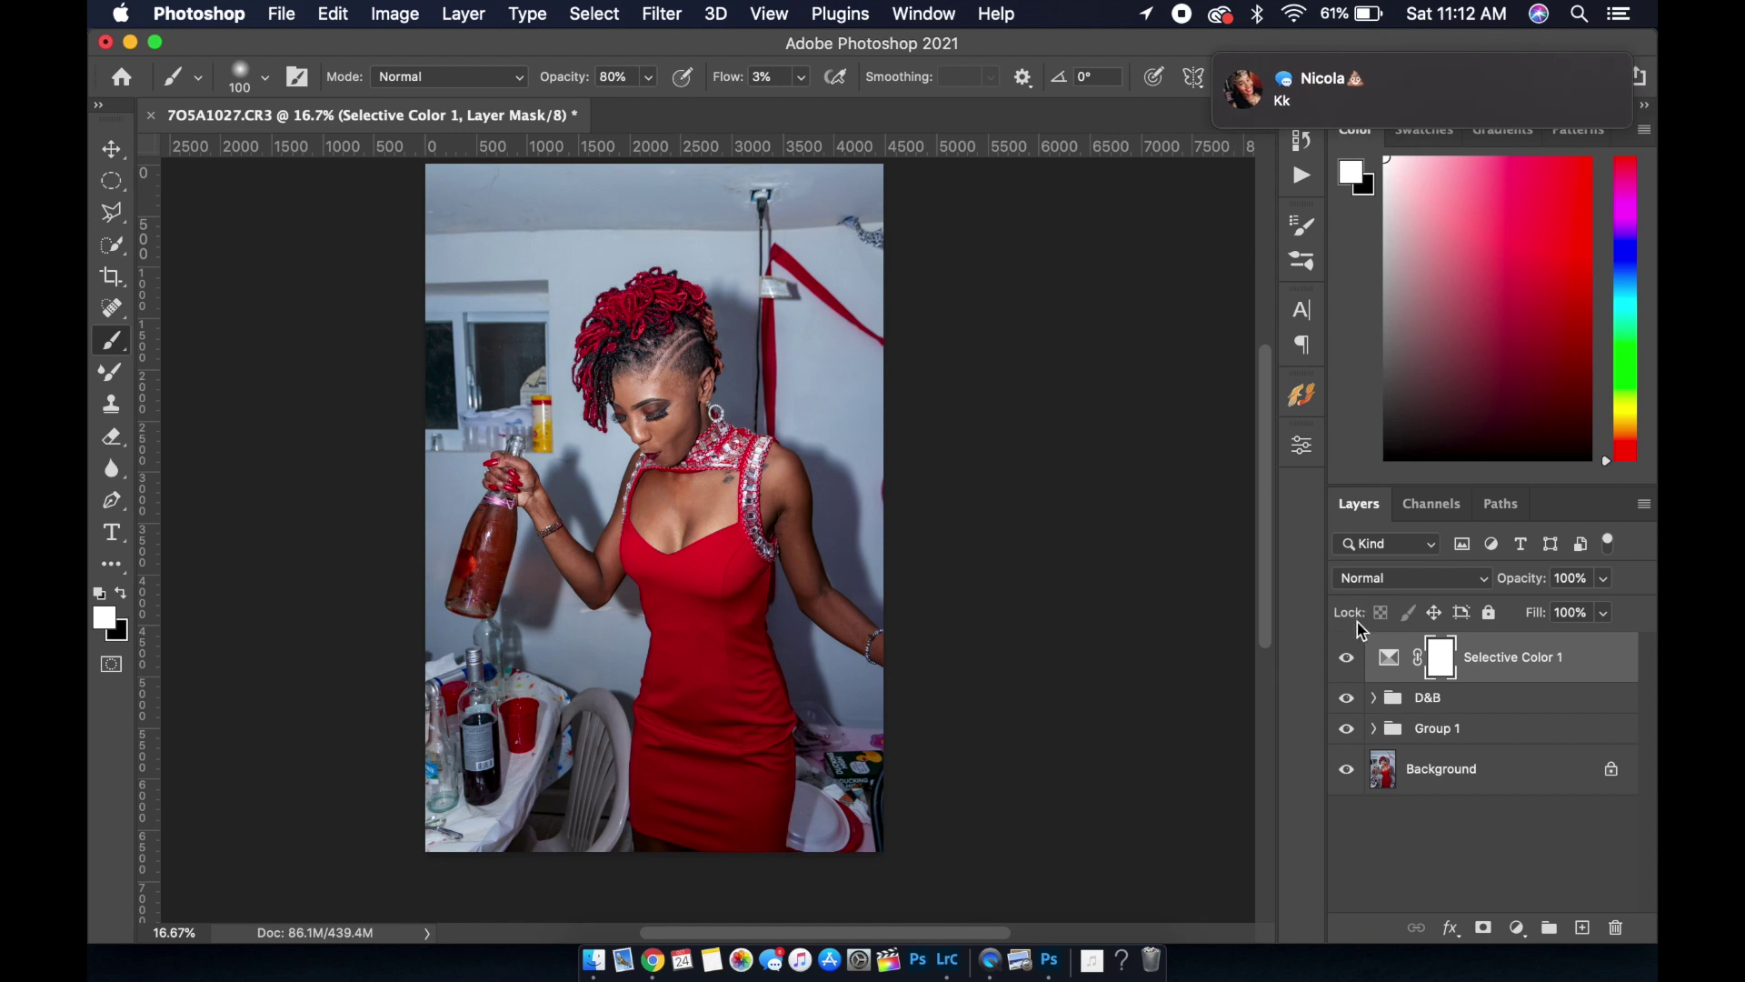
pyautogui.click(1348, 658)
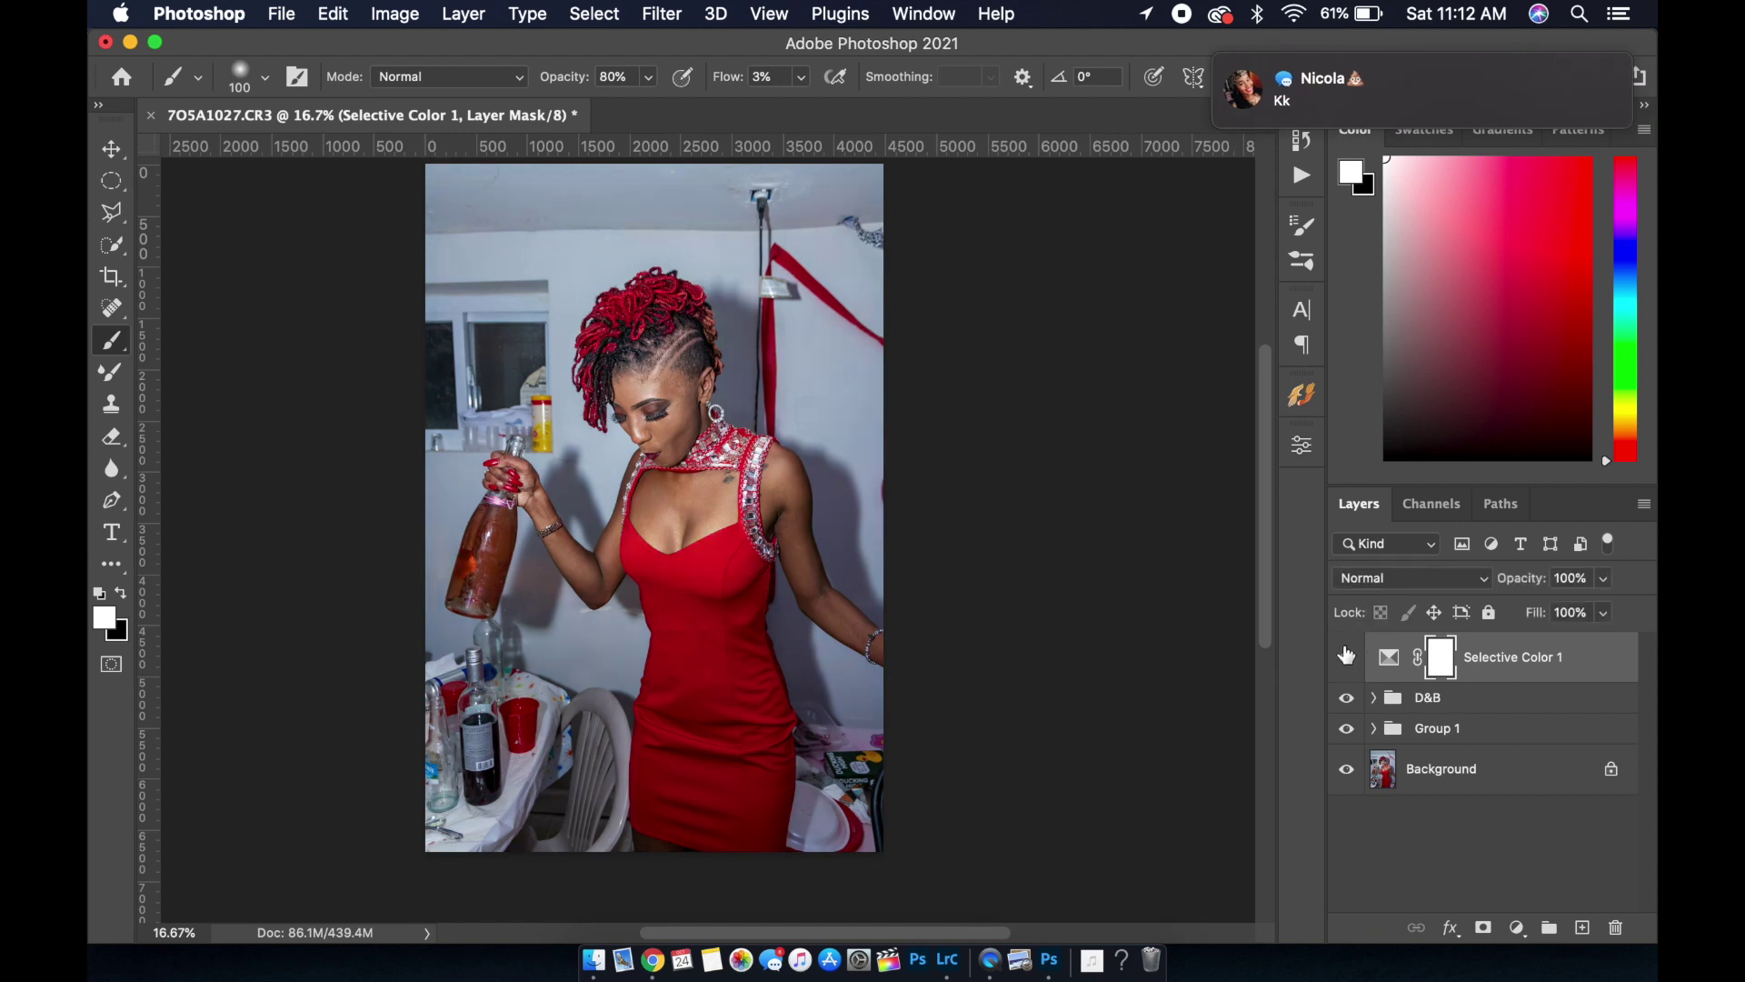
pyautogui.click(1348, 656)
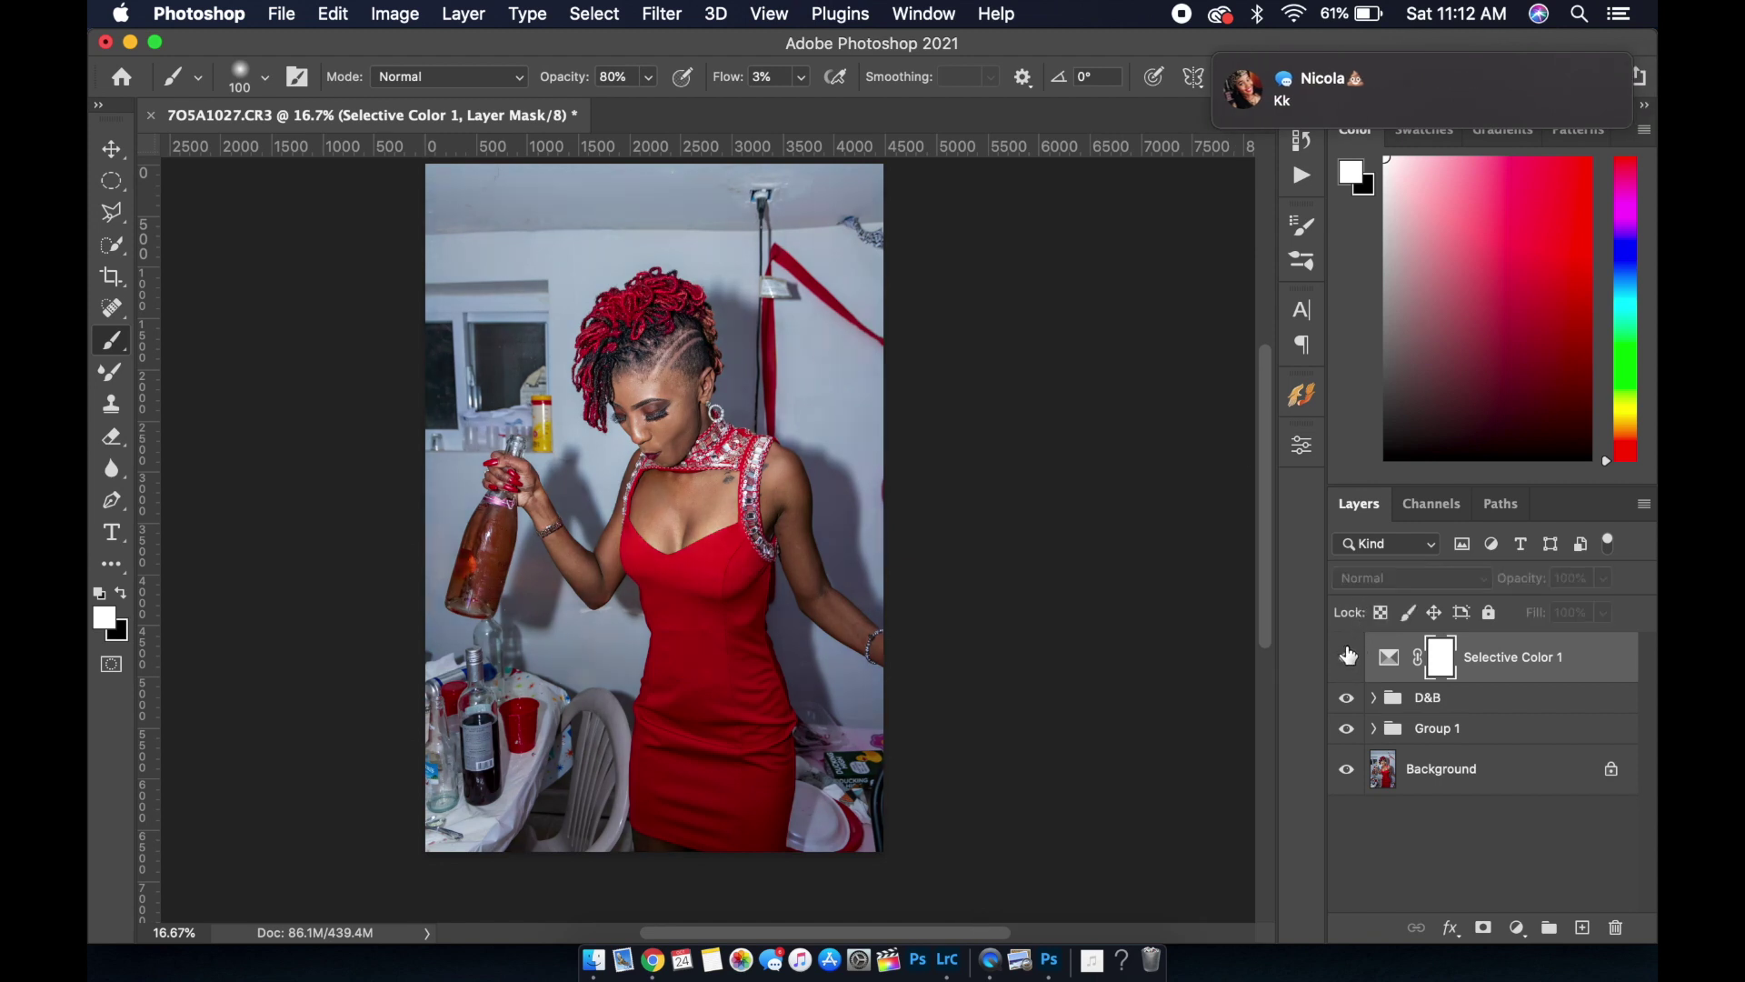
pyautogui.click(1347, 656)
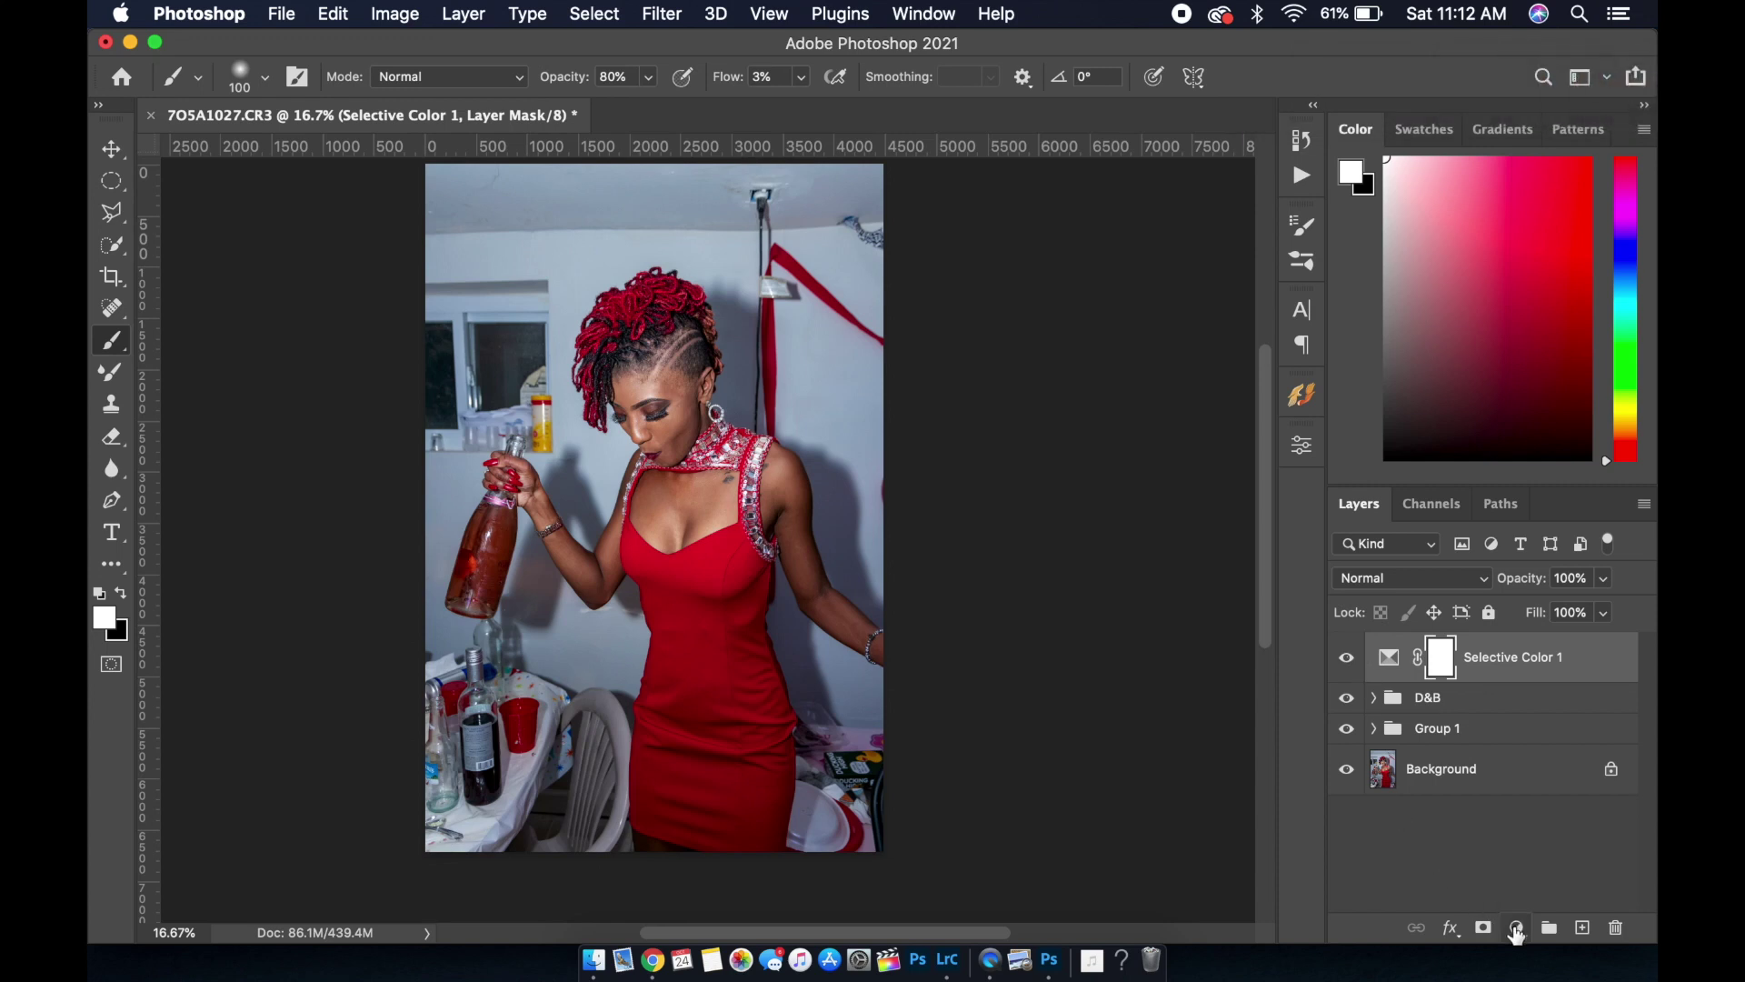
# Add a Color Balance layer and shift its Midtones' cyan–red and yellow–blue balance
pyautogui.click(1515, 928)
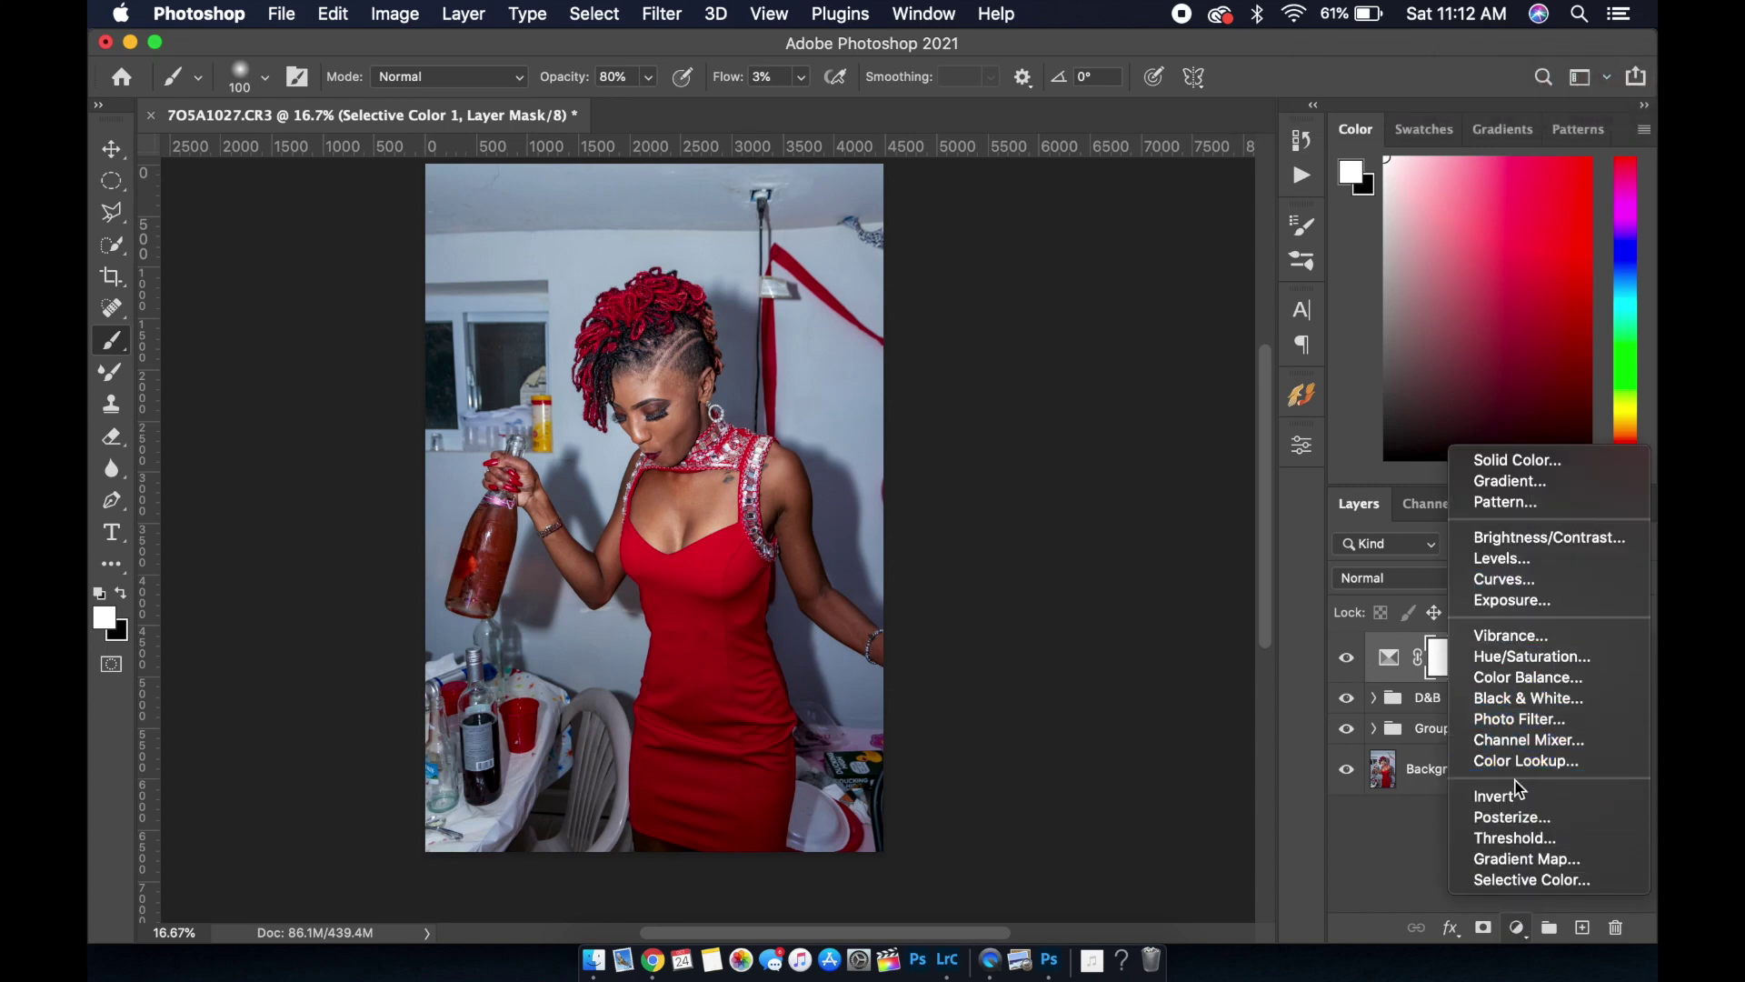
pyautogui.click(1510, 681)
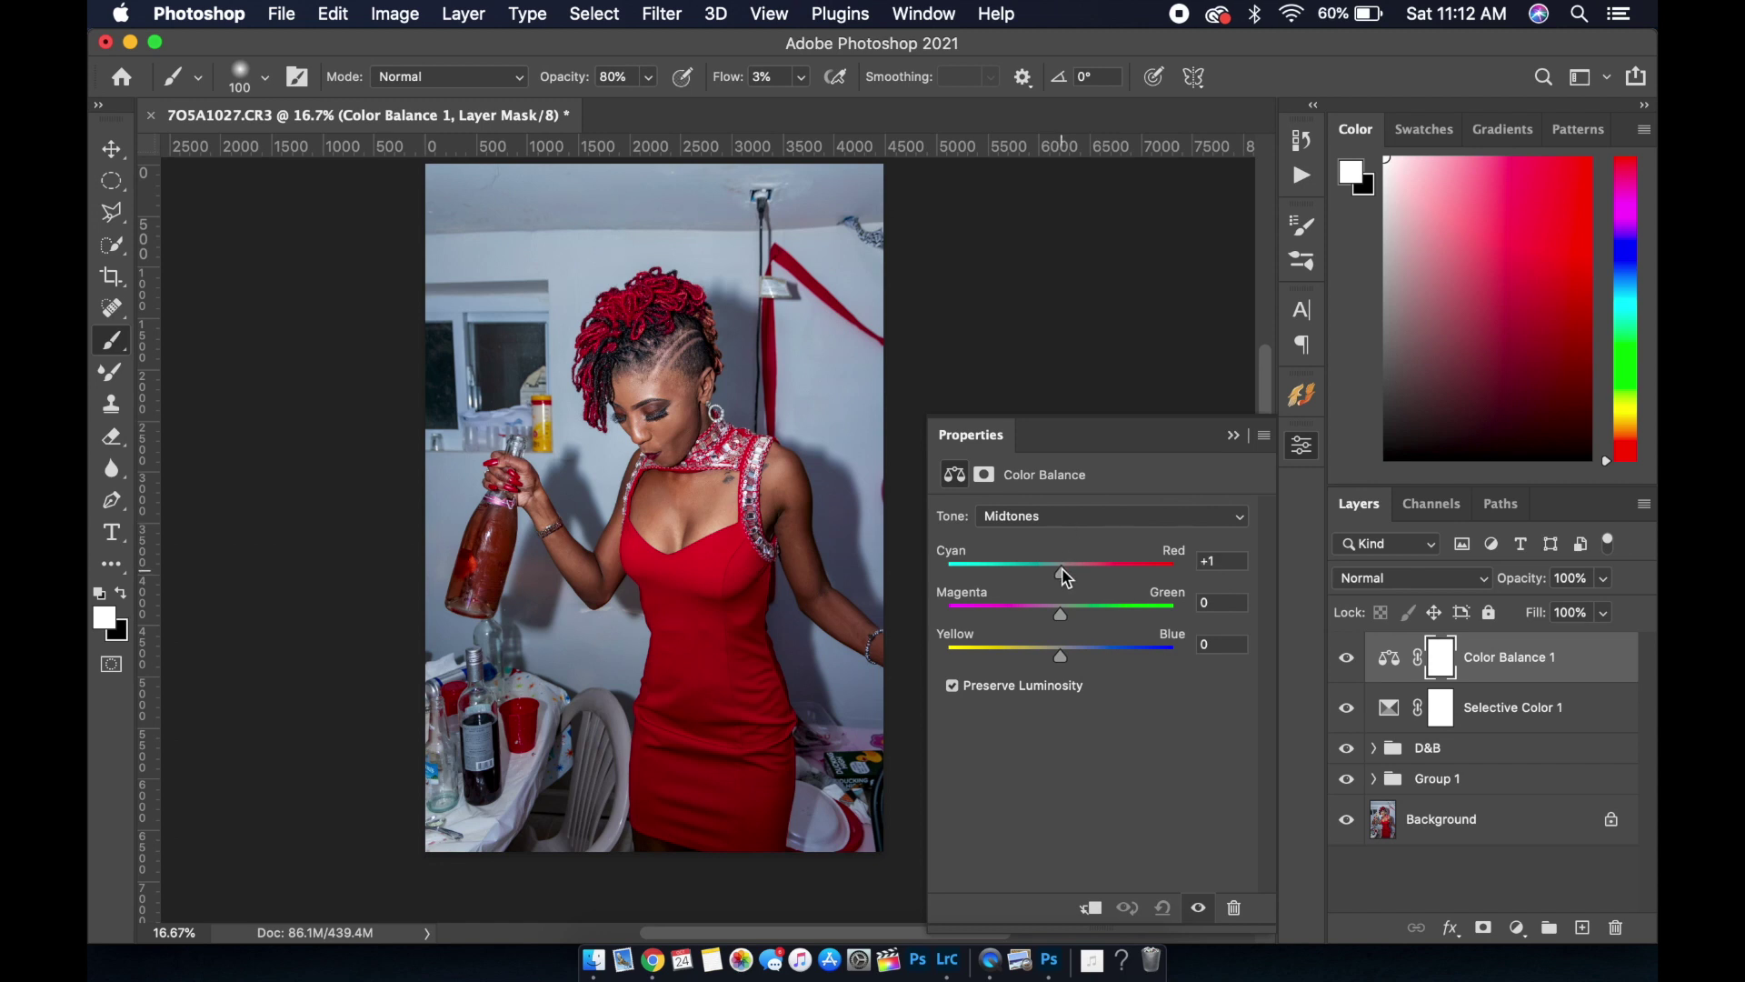
pyautogui.moveTo(1059, 577); pyautogui.dragTo(1054, 656)
pyautogui.moveTo(1061, 656); pyautogui.dragTo(1066, 658)
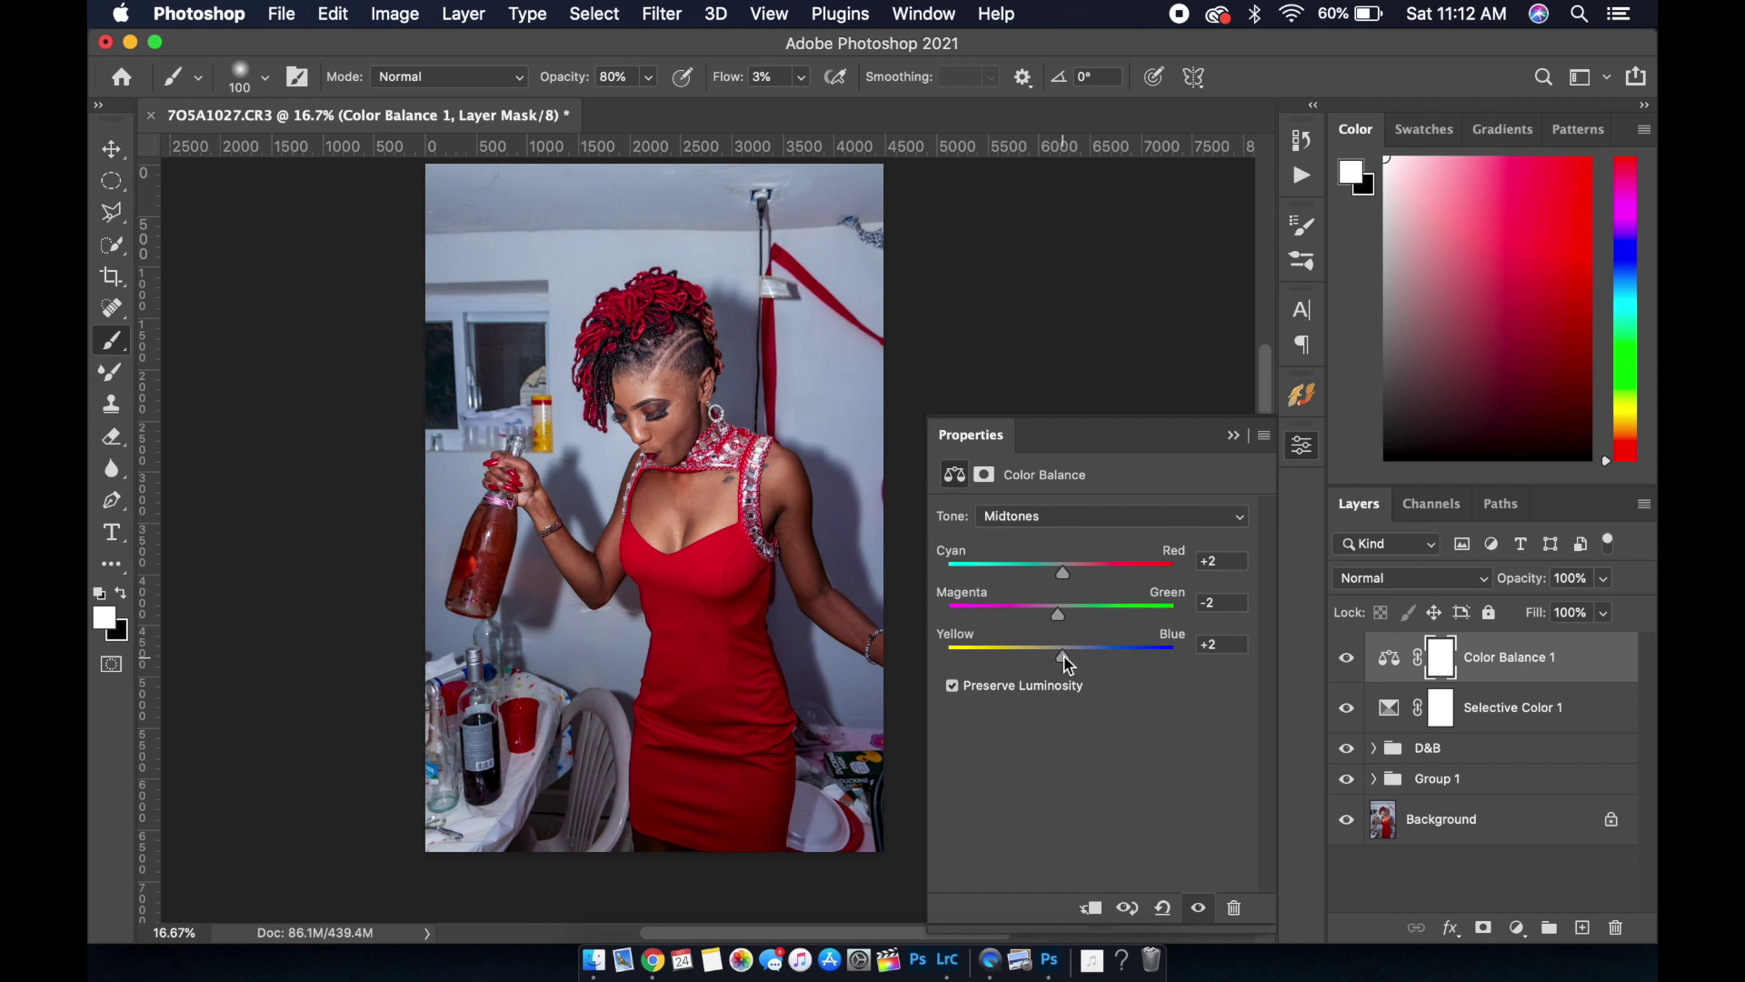
# Set the Shadows to Cyan-Red +1 and Yellow-Blue +2
pyautogui.click(1044, 518)
pyautogui.click(1045, 499)
pyautogui.moveTo(1061, 658); pyautogui.dragTo(1065, 657)
pyautogui.moveTo(1061, 574); pyautogui.dragTo(1063, 577)
# Set the Highlights' Cyan-Red and Magenta-Green values to 0
pyautogui.click(1055, 518)
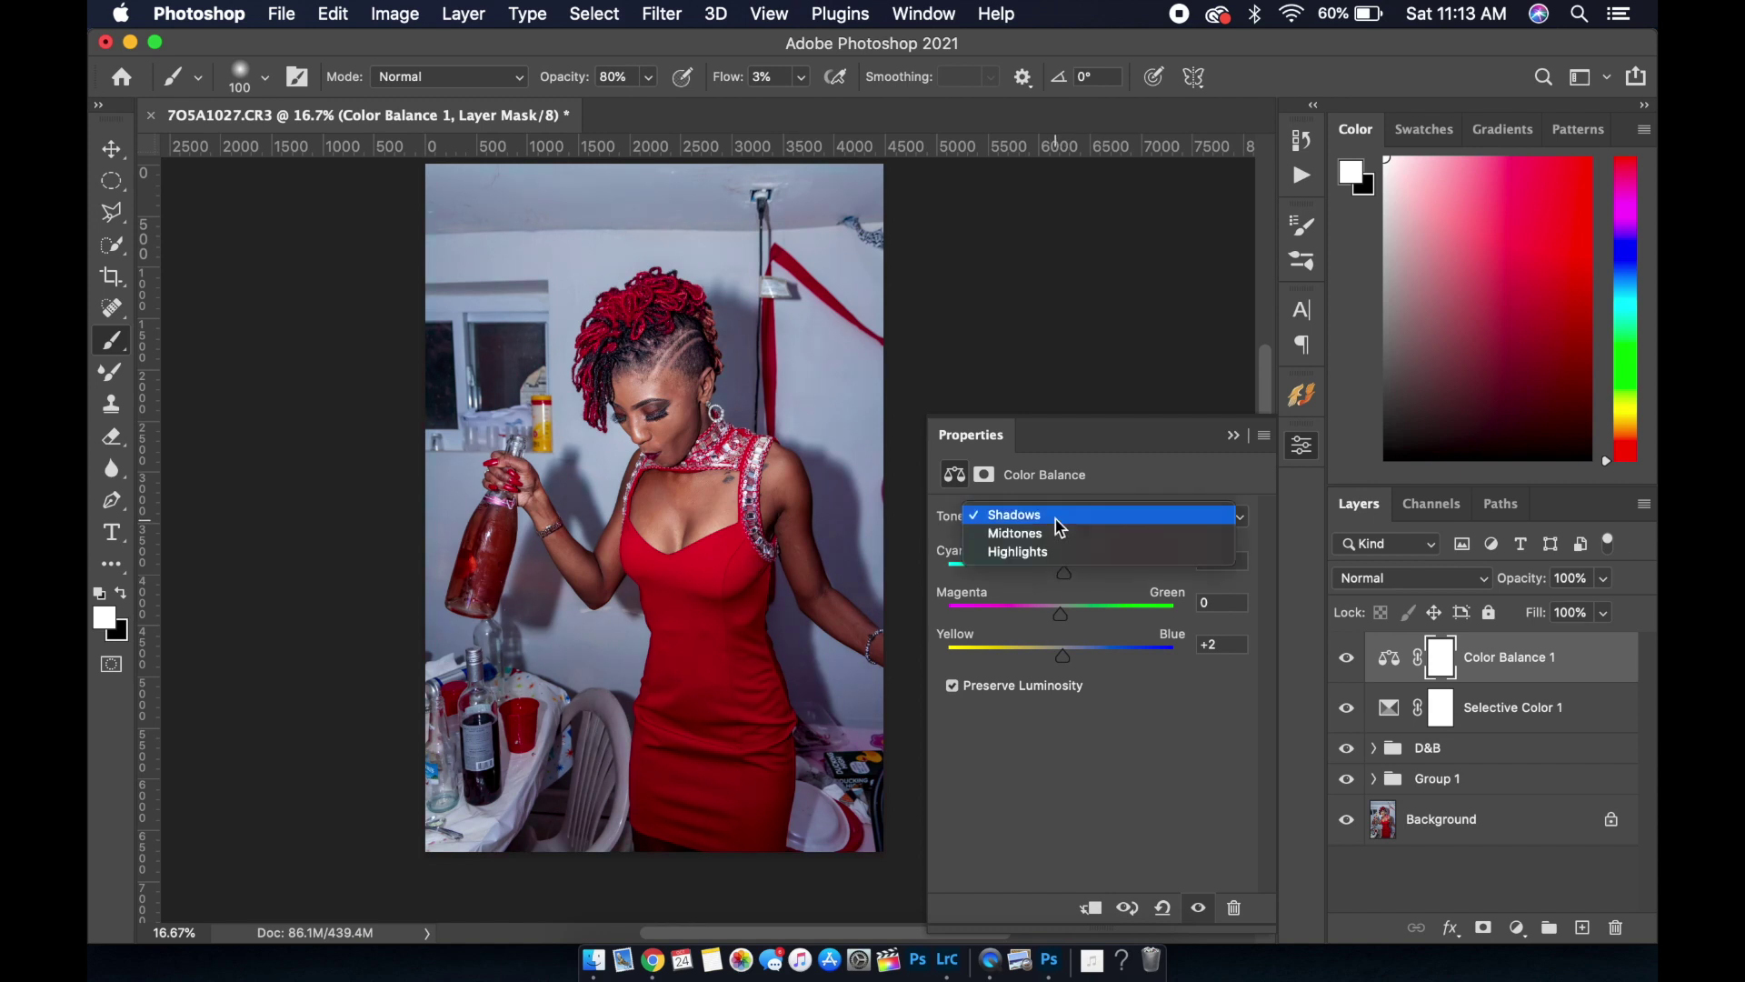
pyautogui.click(1056, 549)
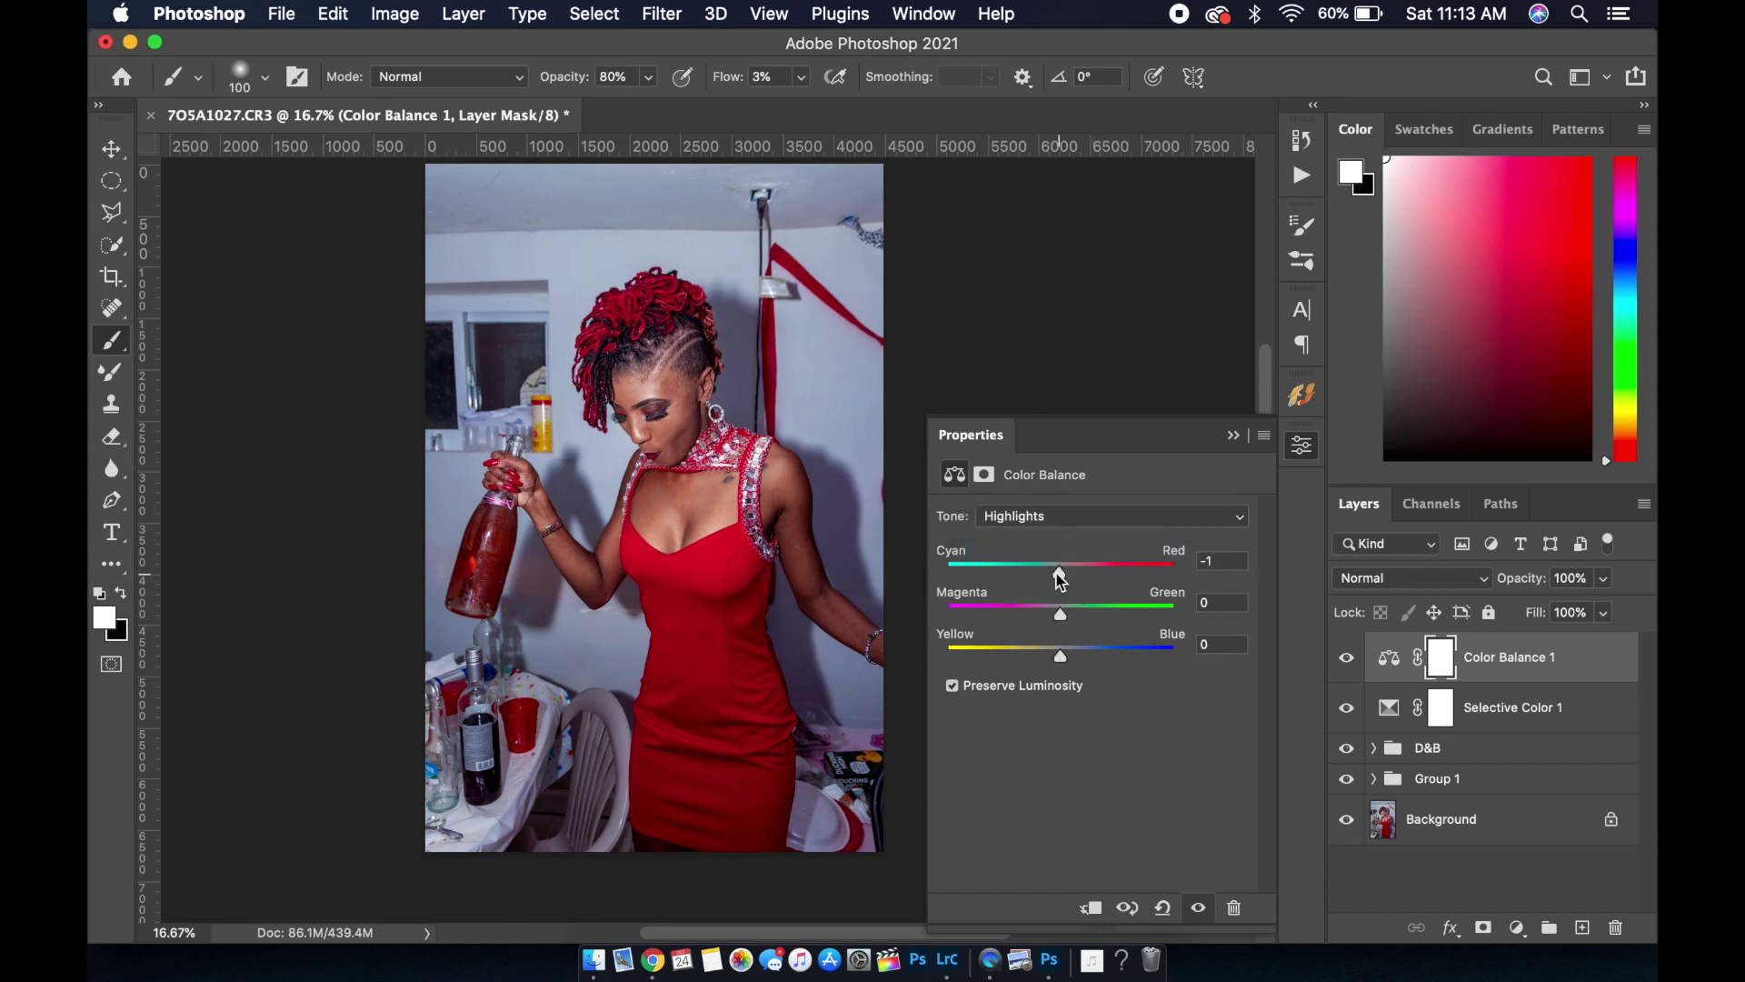
pyautogui.moveTo(1061, 580); pyautogui.dragTo(1054, 581)
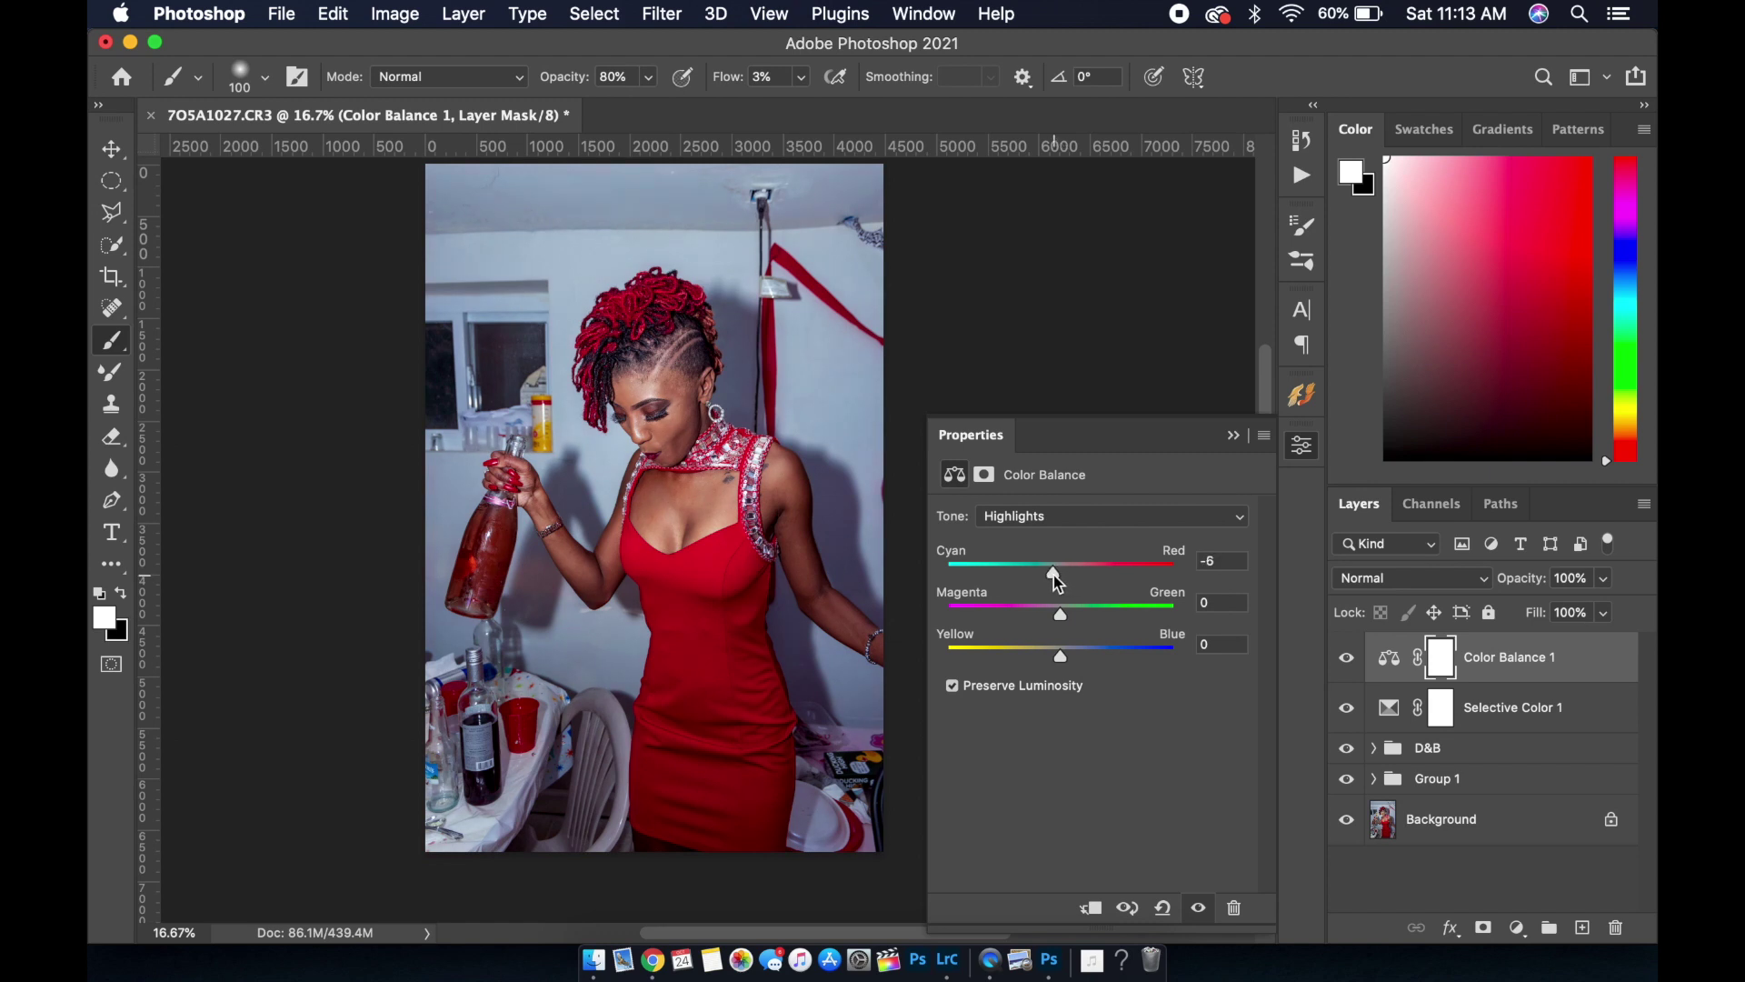
pyautogui.doubleClick(1213, 561)
pyautogui.write('0')
pyautogui.moveTo(1061, 618); pyautogui.dragTo(1069, 618)
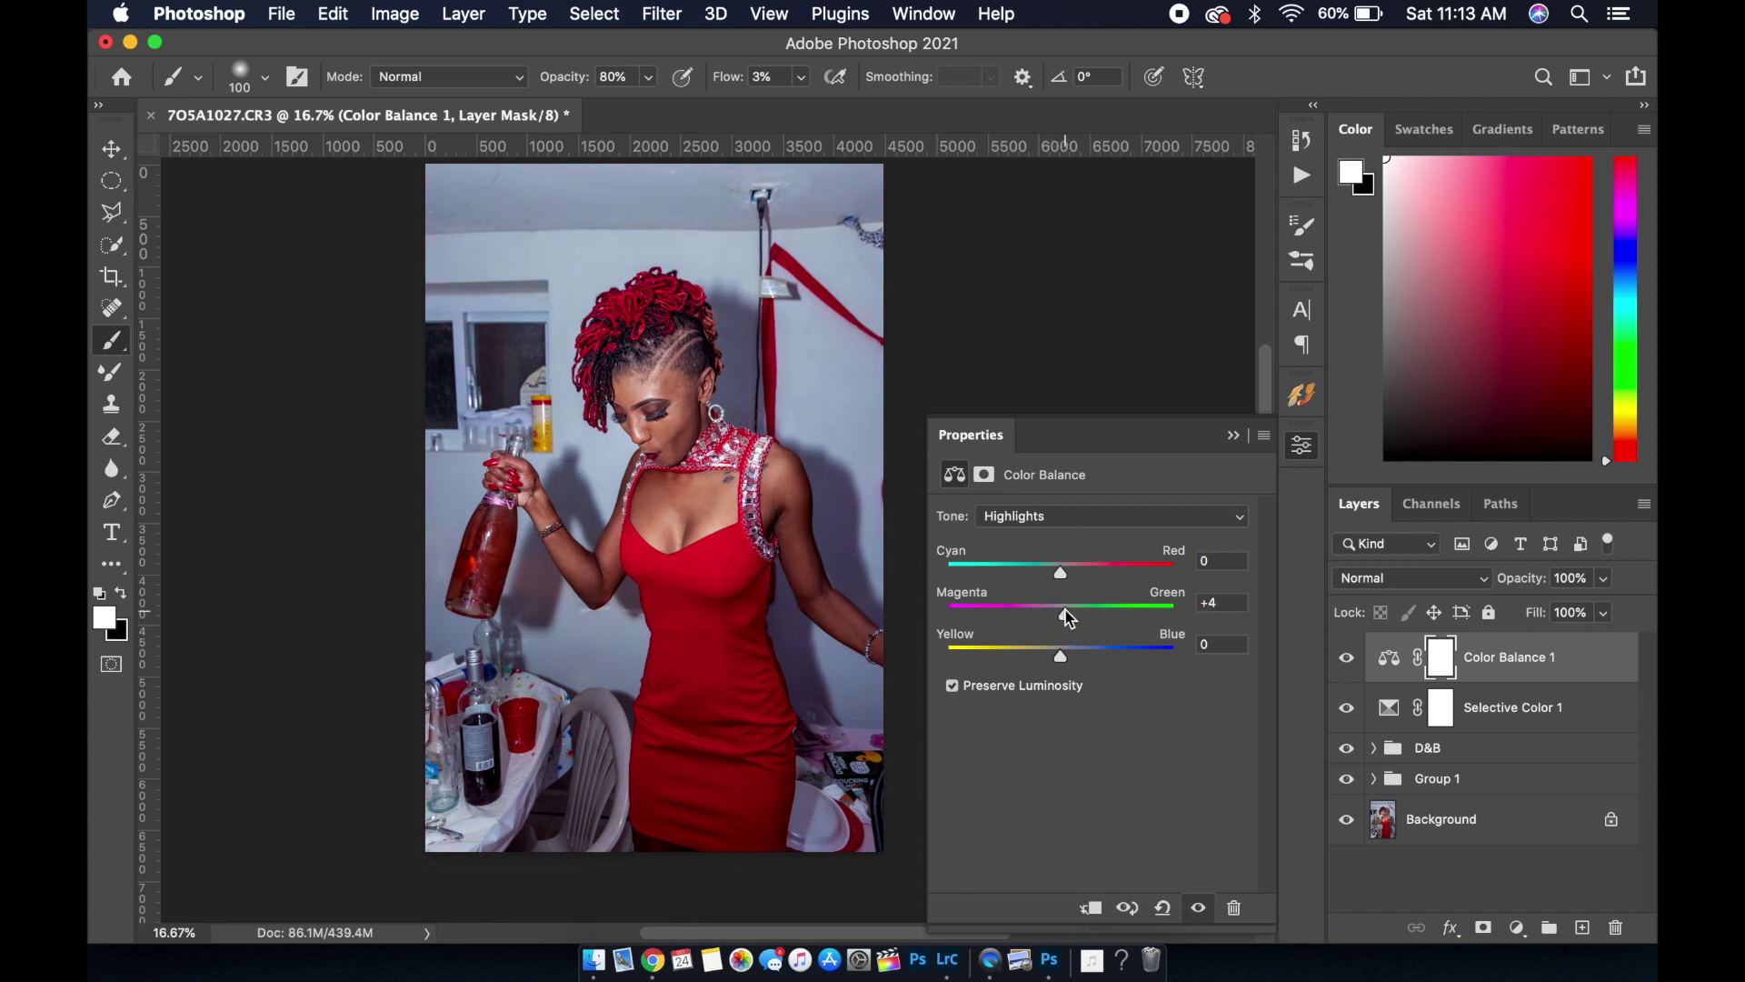
pyautogui.doubleClick(1209, 603)
pyautogui.write('0')
# Set the Highlights' Yellow-Blue to +2 and toggle Color Balance 1 to compare
pyautogui.moveTo(1060, 656); pyautogui.dragTo(1046, 654)
pyautogui.moveTo(1066, 662); pyautogui.dragTo(1069, 664)
pyautogui.click(1347, 659)
pyautogui.click(1348, 659)
# Give Color Balance 1 Blend If: This Layer white split 196/244, Underlying Layer black 11
pyautogui.click(1593, 668)
pyautogui.doubleClick(1593, 668)
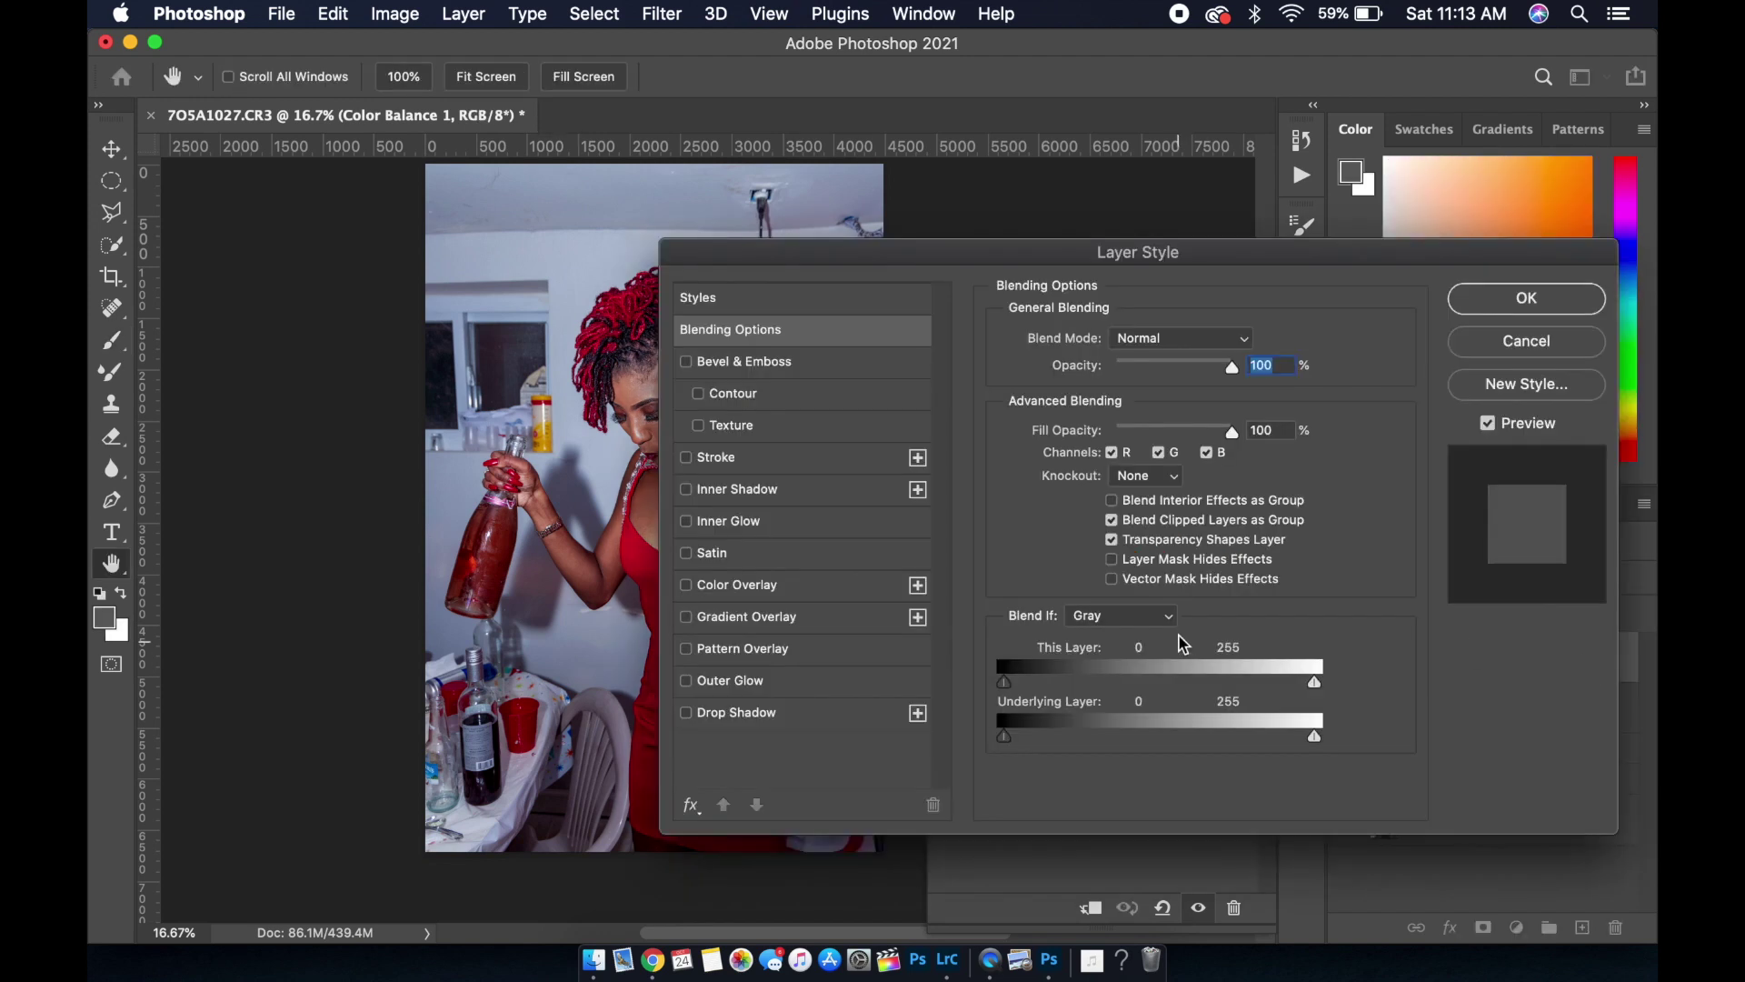
pyautogui.moveTo(1081, 256); pyautogui.dragTo(1206, 251)
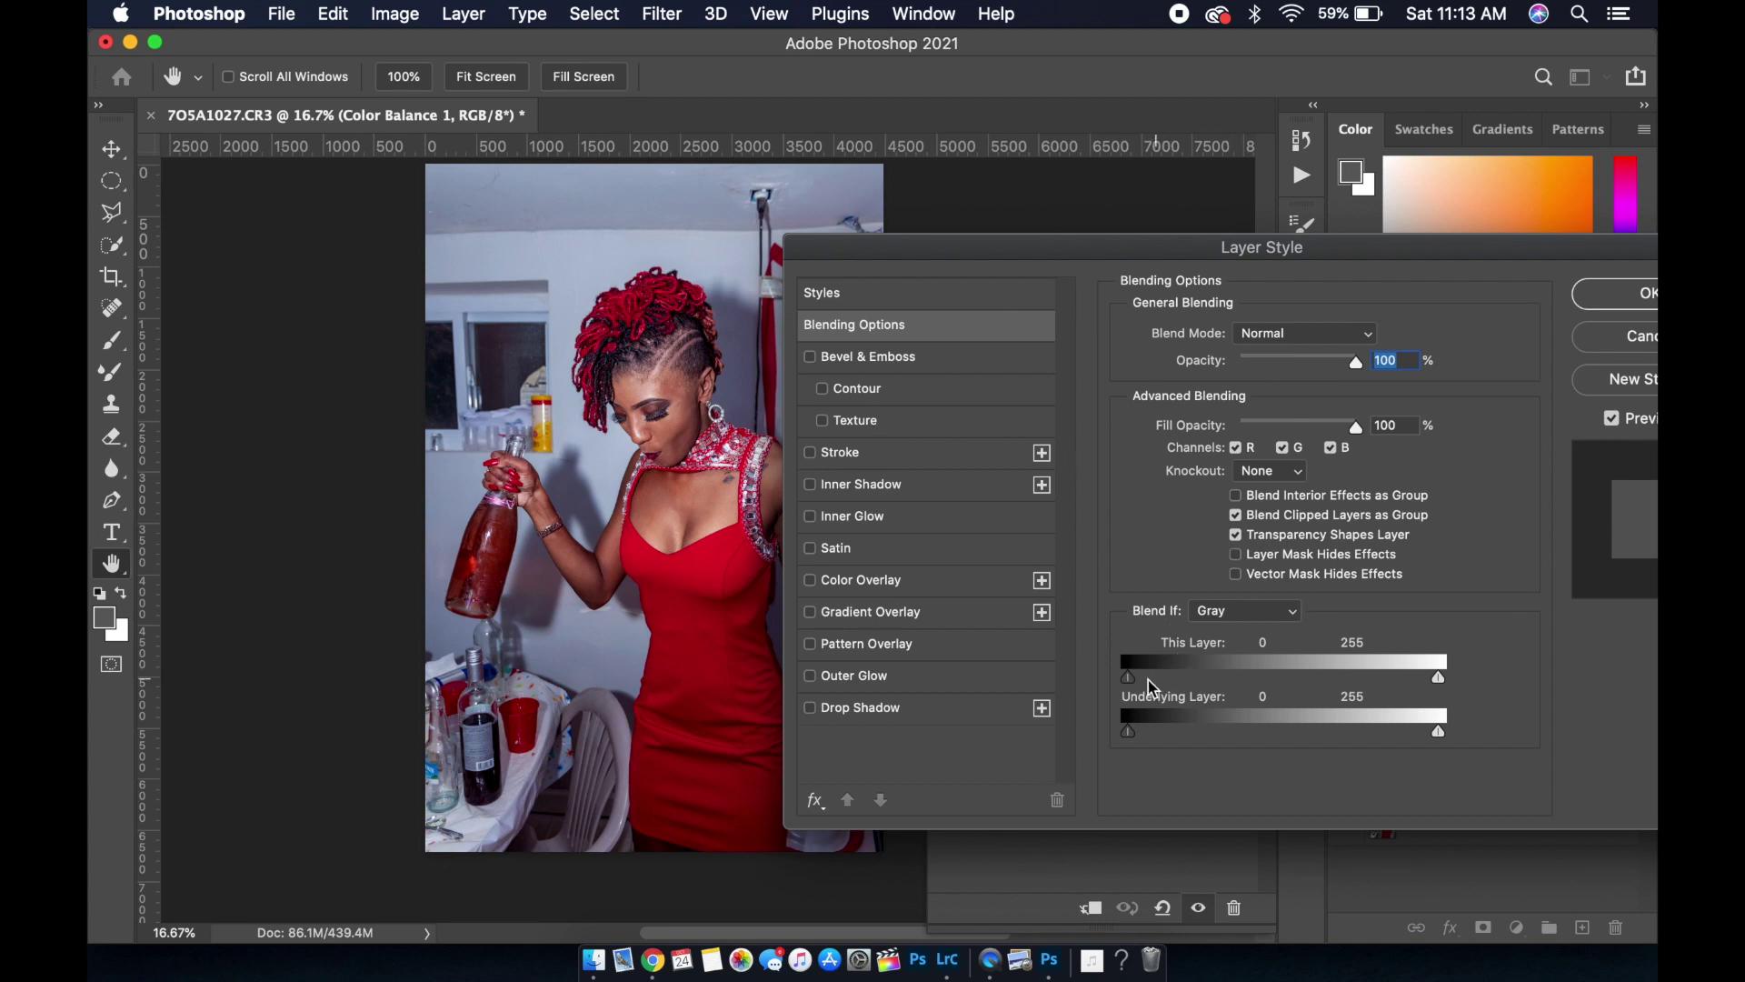
pyautogui.moveTo(1150, 683)
pyautogui.mouseDown()
pyautogui.moveTo(1243, 677)
pyautogui.moveTo(1110, 673)
pyautogui.mouseUp()
pyautogui.moveTo(1439, 681)
pyautogui.mouseDown()
pyautogui.moveTo(1362, 684)
pyautogui.moveTo(1397, 689)
pyautogui.mouseUp()
pyautogui.press('alt')
pyautogui.moveTo(1402, 679)
pyautogui.mouseDown()
pyautogui.moveTo(1363, 679)
pyautogui.moveTo(1428, 679)
pyautogui.moveTo(1415, 734)
pyautogui.moveTo(1464, 732)
pyautogui.mouseUp()
pyautogui.moveTo(1127, 733)
pyautogui.mouseDown()
pyautogui.moveTo(1161, 735)
pyautogui.moveTo(1128, 734)
pyautogui.mouseUp()
# Apply the Blend If and compare the adjustment layers against the Background alone
pyautogui.click(1619, 299)
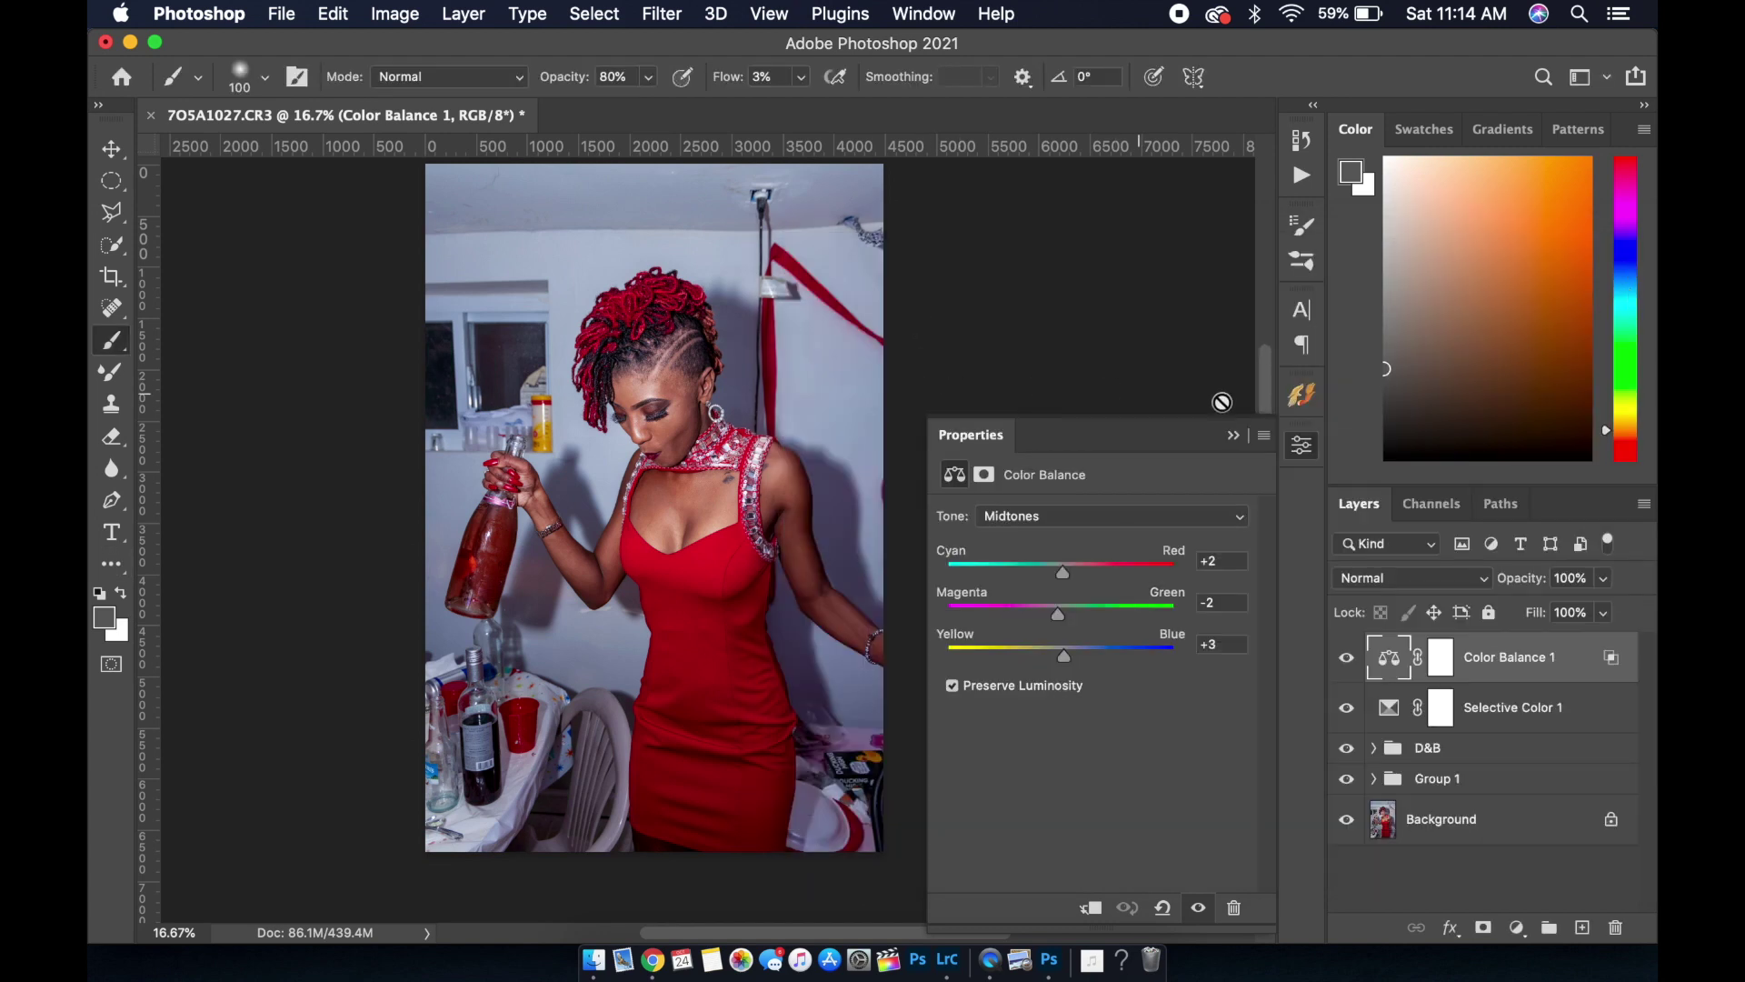
pyautogui.click(1236, 437)
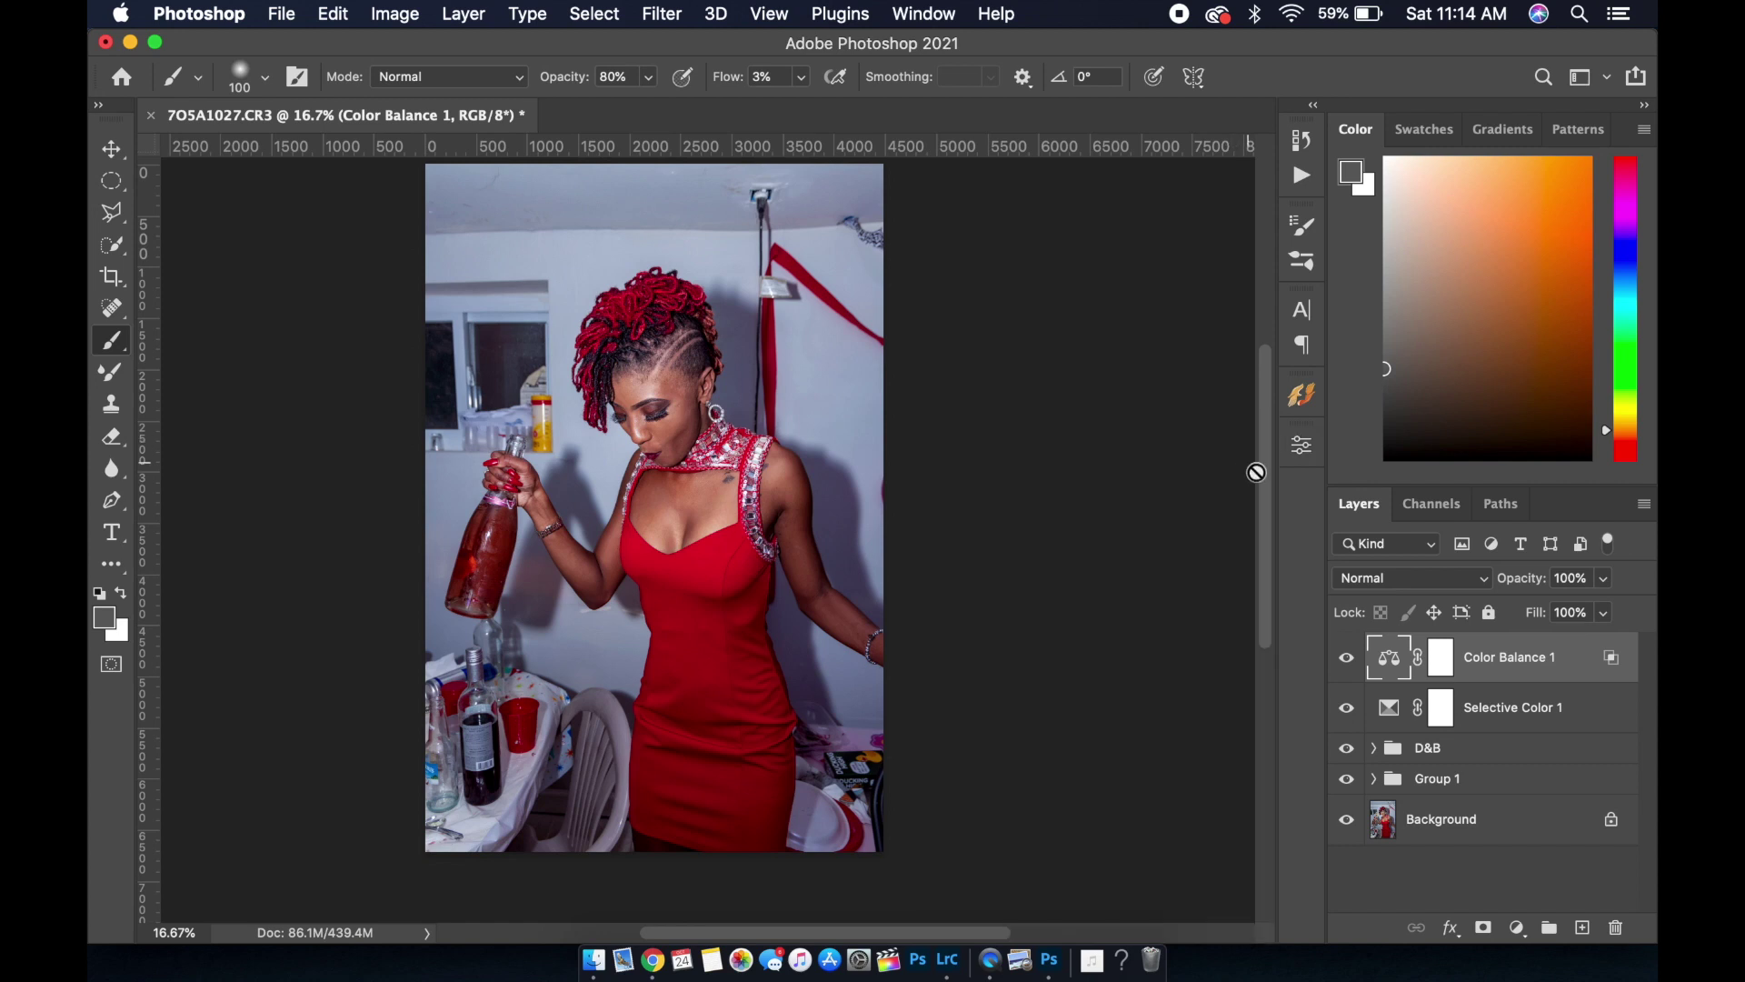
pyautogui.click(1346, 658)
pyautogui.click(1346, 658)
pyautogui.click(1346, 708)
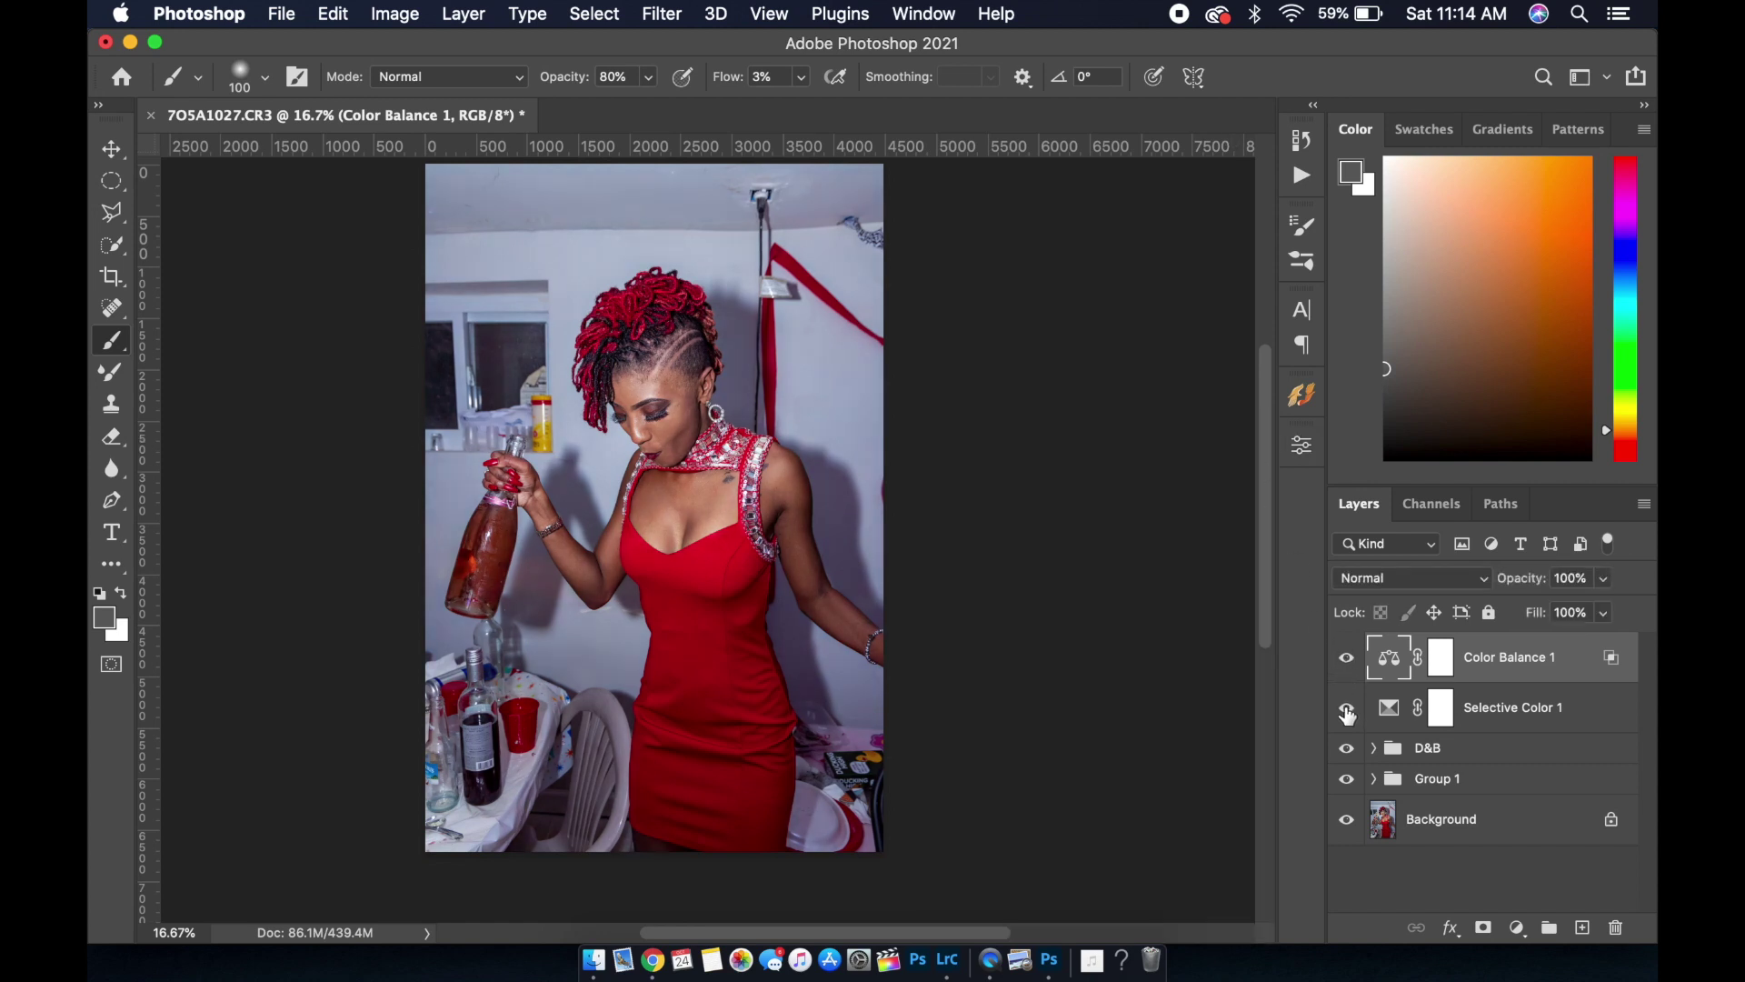
pyautogui.click(1346, 708)
pyautogui.keyDown('alt'); pyautogui.click(1347, 823); pyautogui.keyUp('alt')
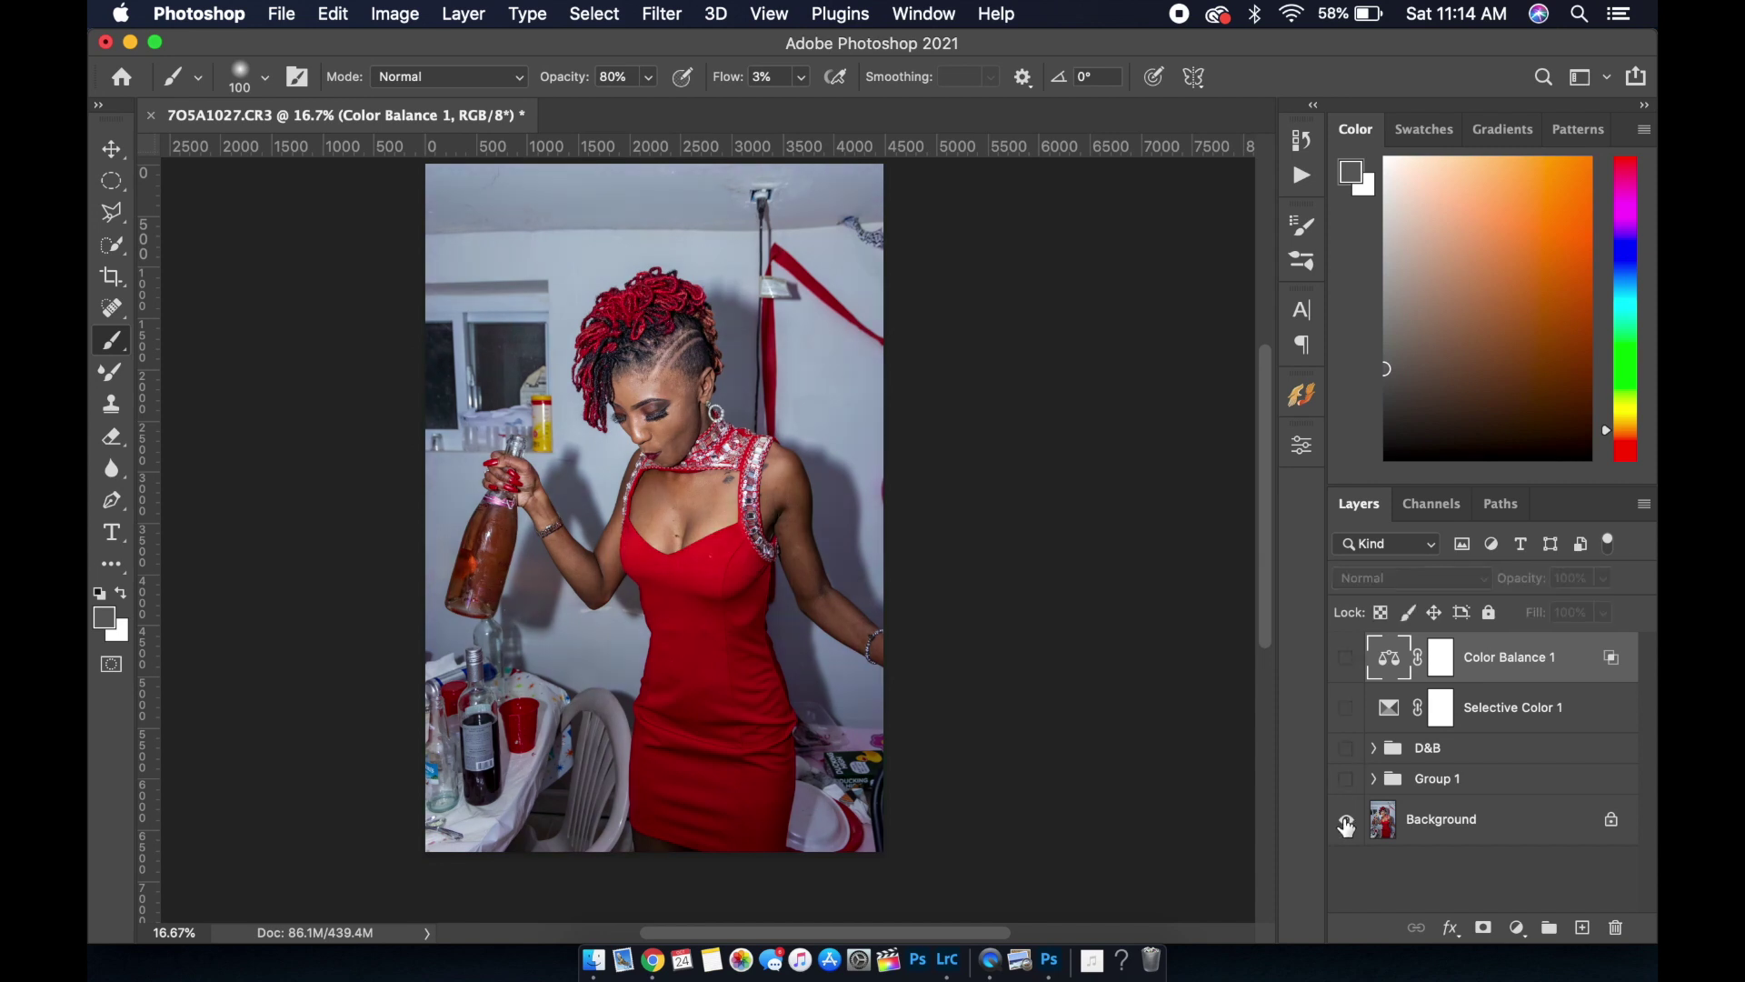
pyautogui.keyDown('alt'); pyautogui.click(1346, 822); pyautogui.keyUp('alt')
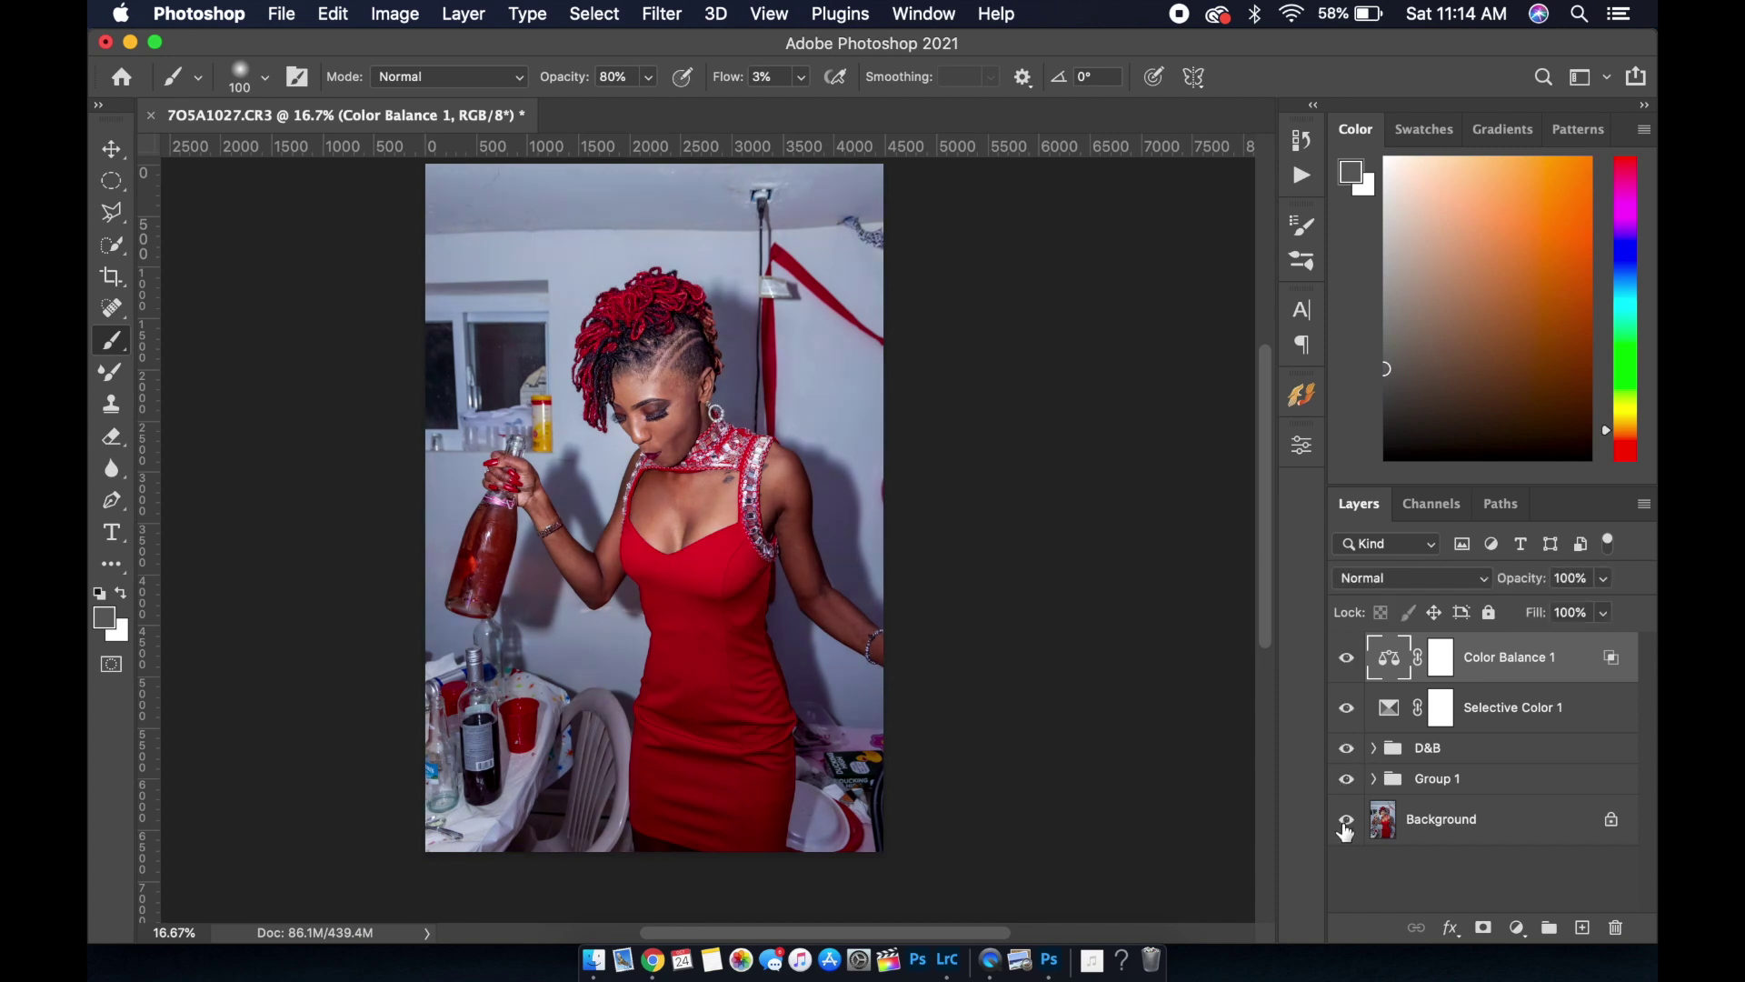
pyautogui.keyDown('alt'); pyautogui.click(1346, 824); pyautogui.keyUp('alt')
pyautogui.keyDown('alt'); pyautogui.click(1346, 823); pyautogui.keyUp('alt')
# Add a Black & White 2 adjustment layer on top and preview its blend modes
pyautogui.click(1517, 927)
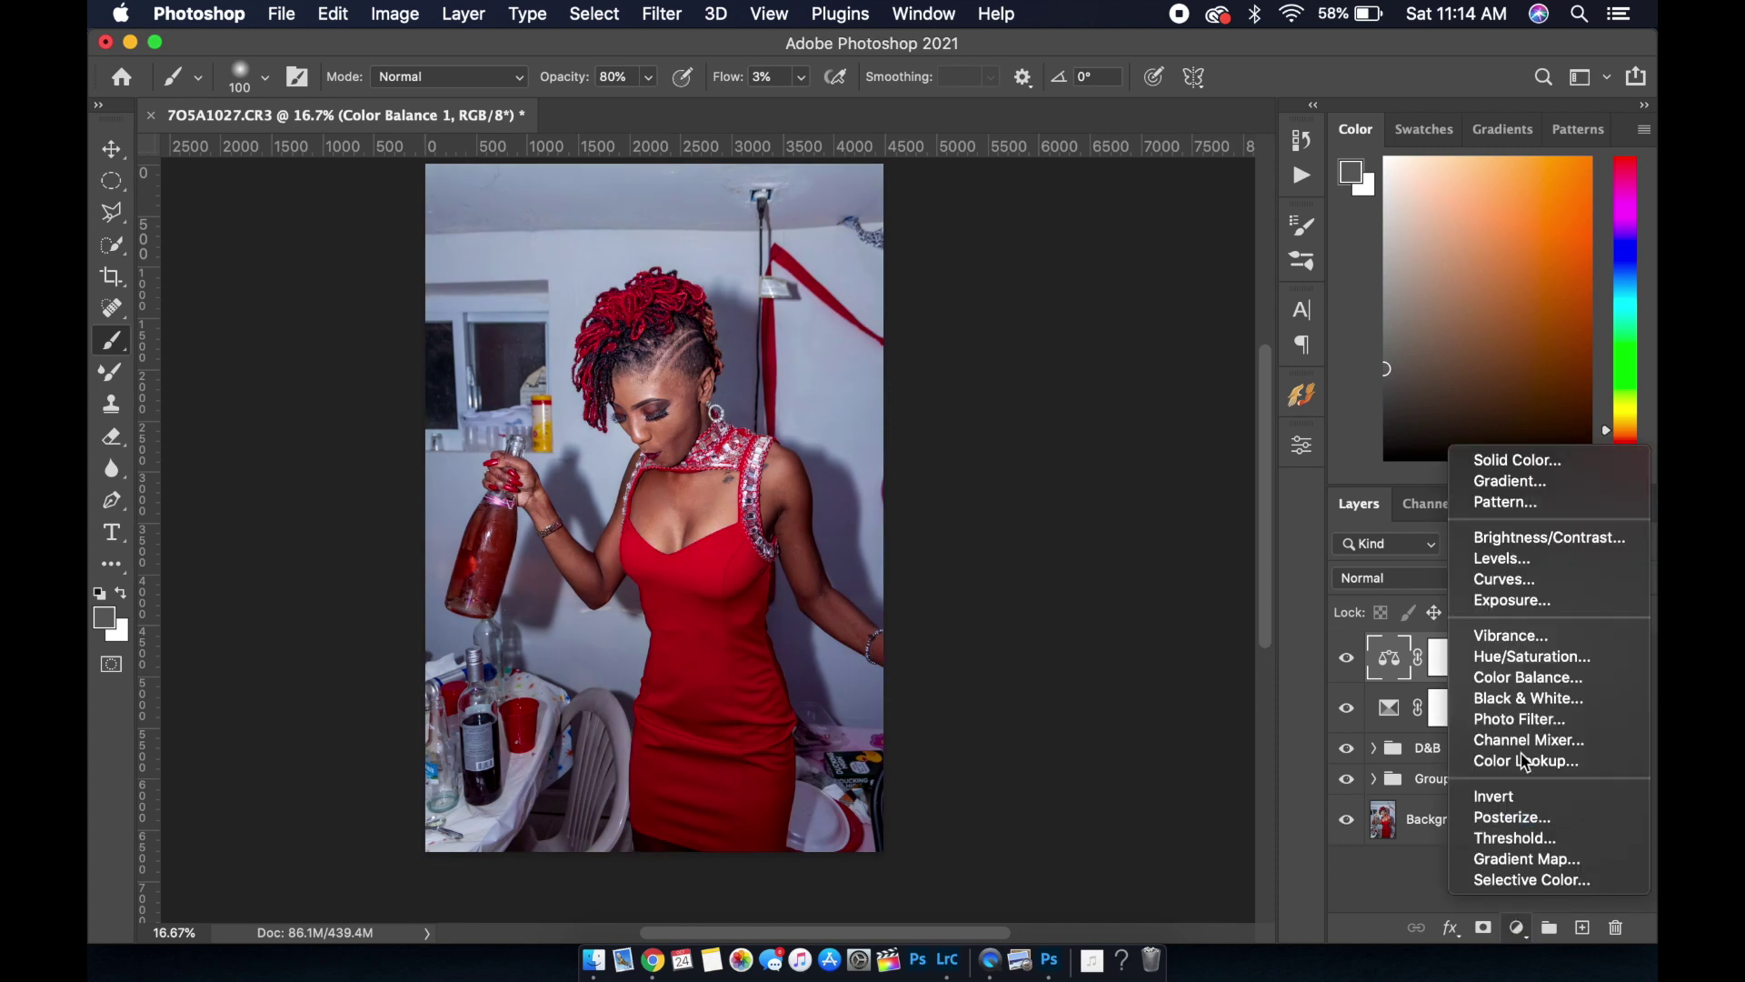
pyautogui.click(1502, 698)
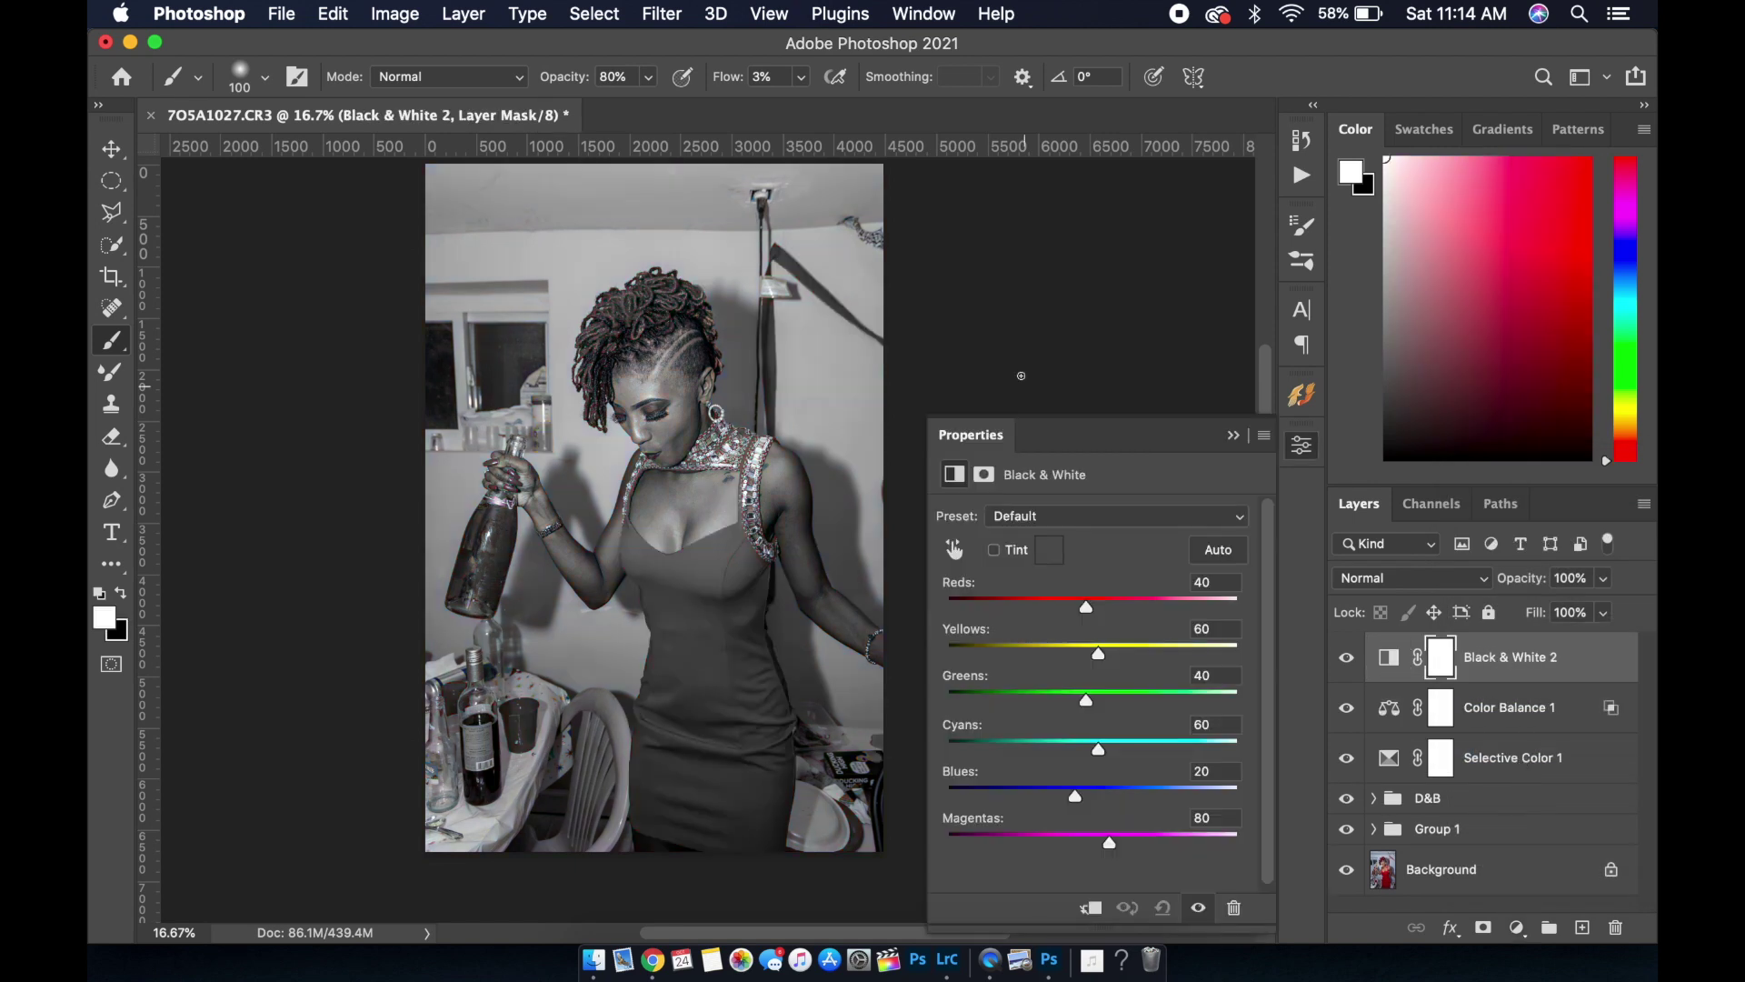
pyautogui.click(1426, 580)
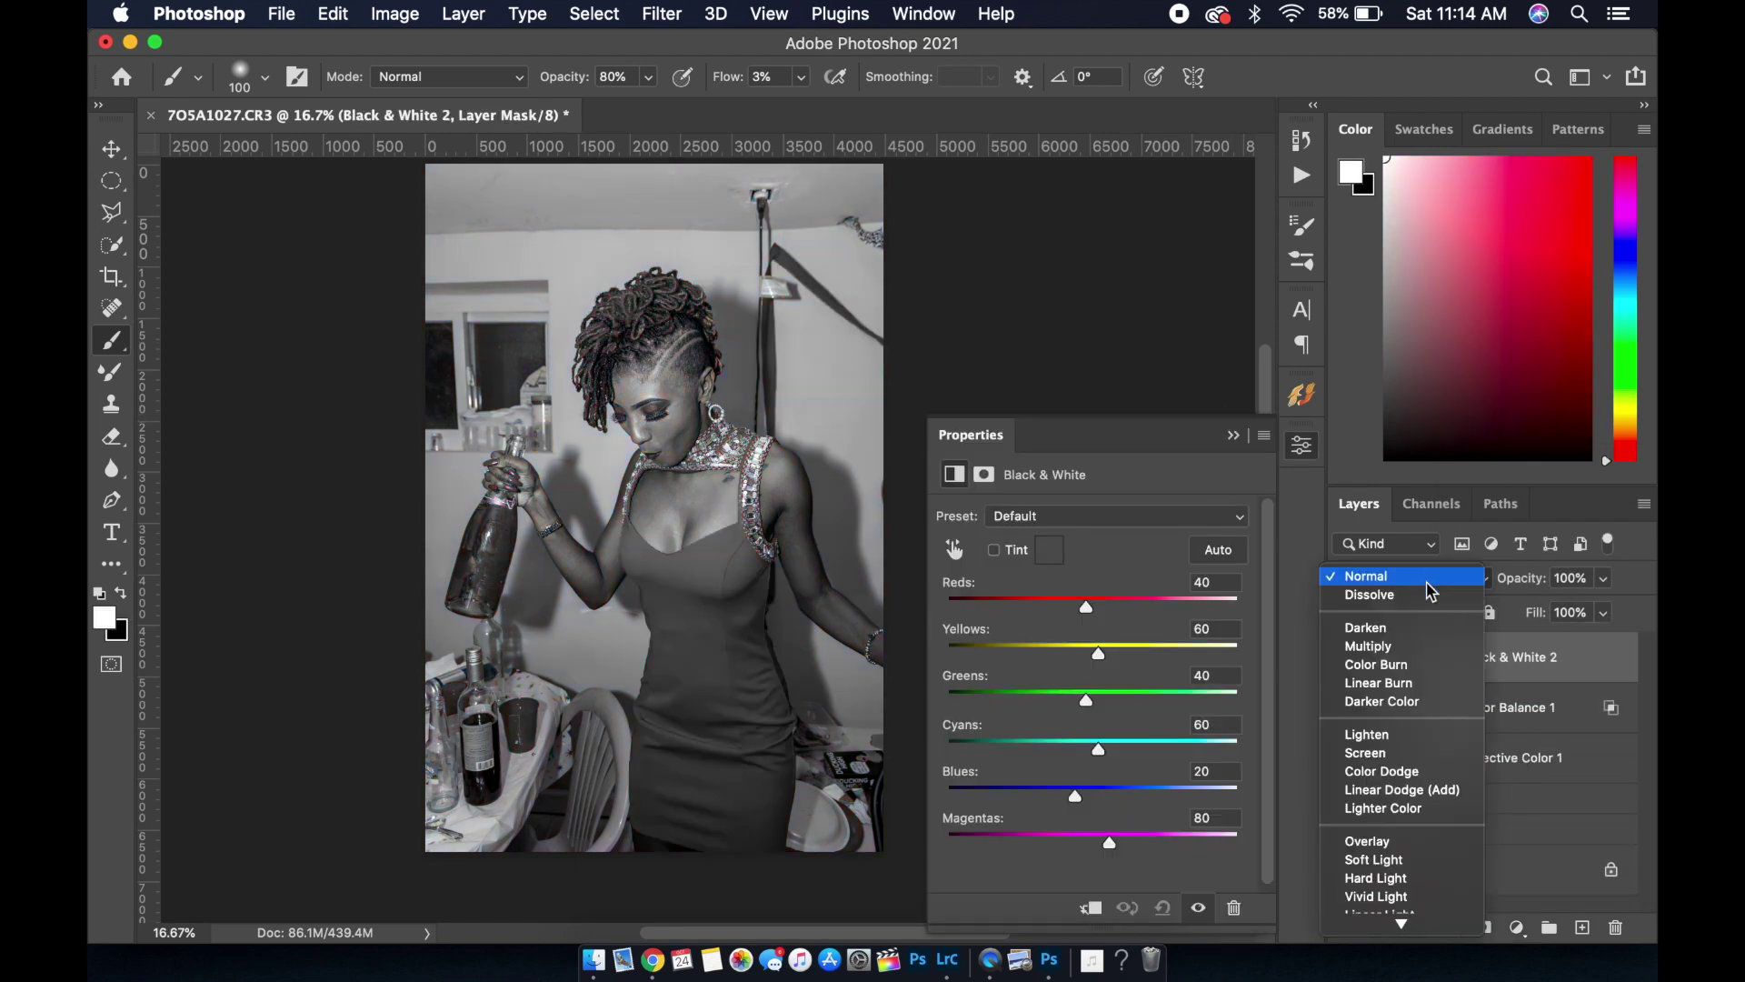
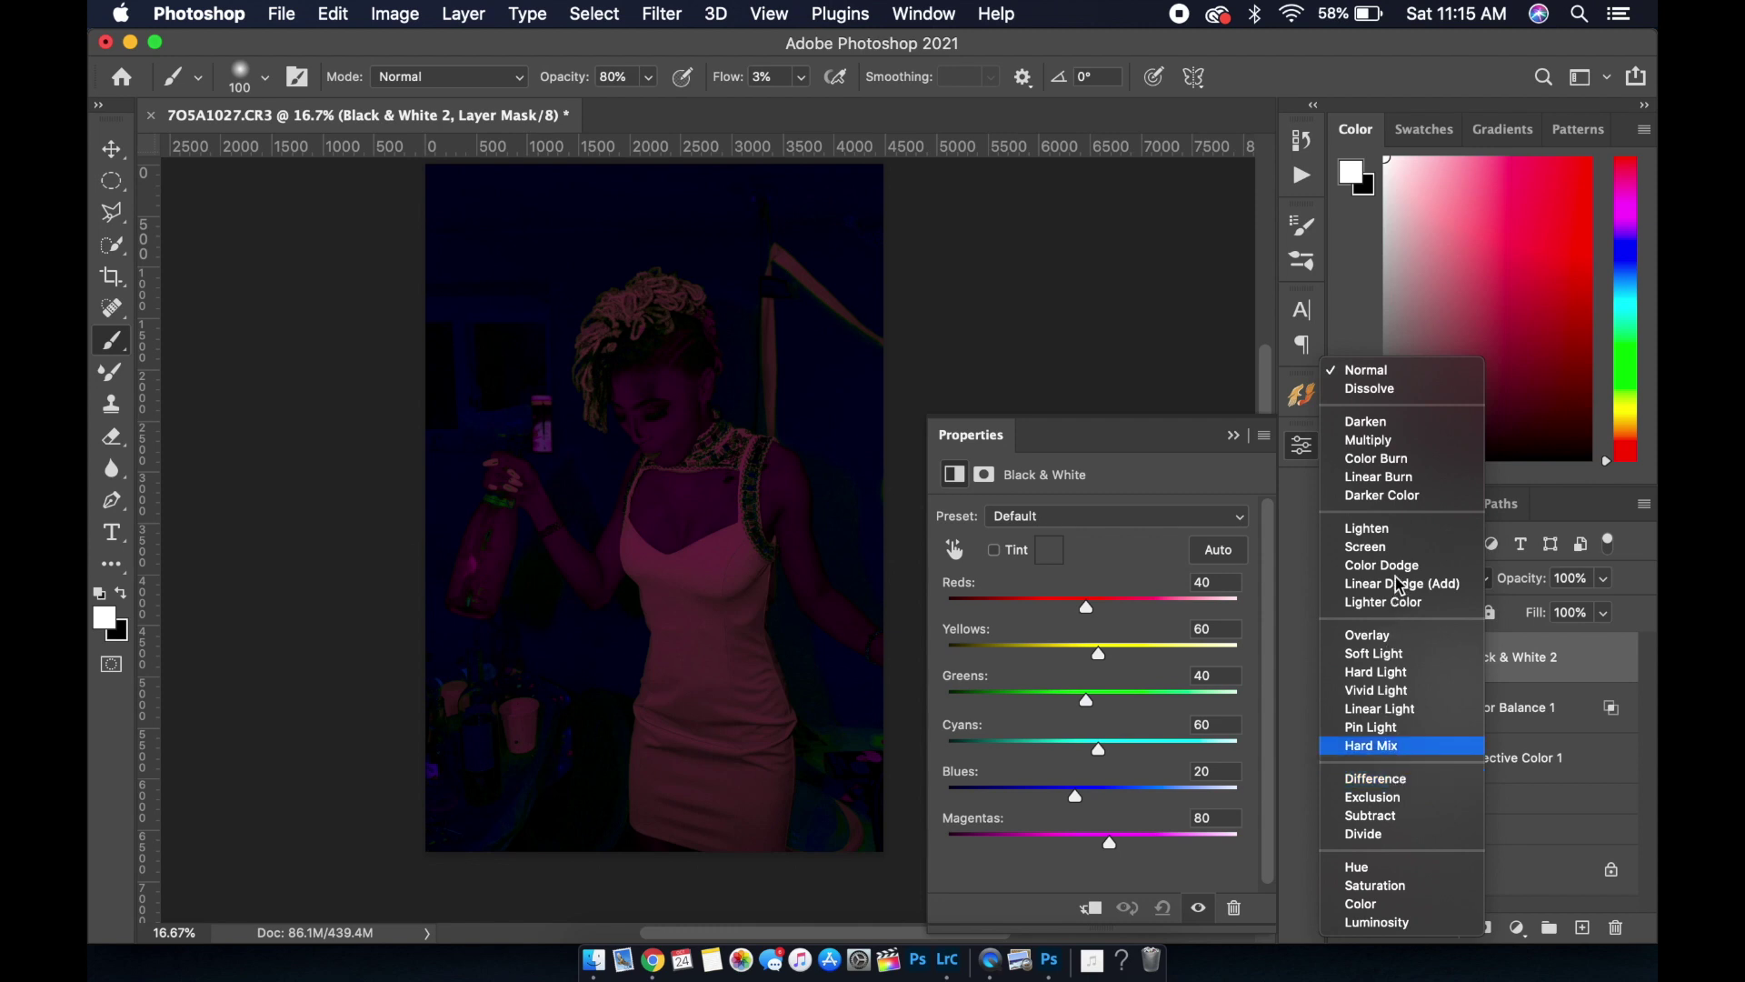
# Switch Black & White 2 to Multiply and lower its opacity to 10%, toggling it to compare
pyautogui.click(1388, 442)
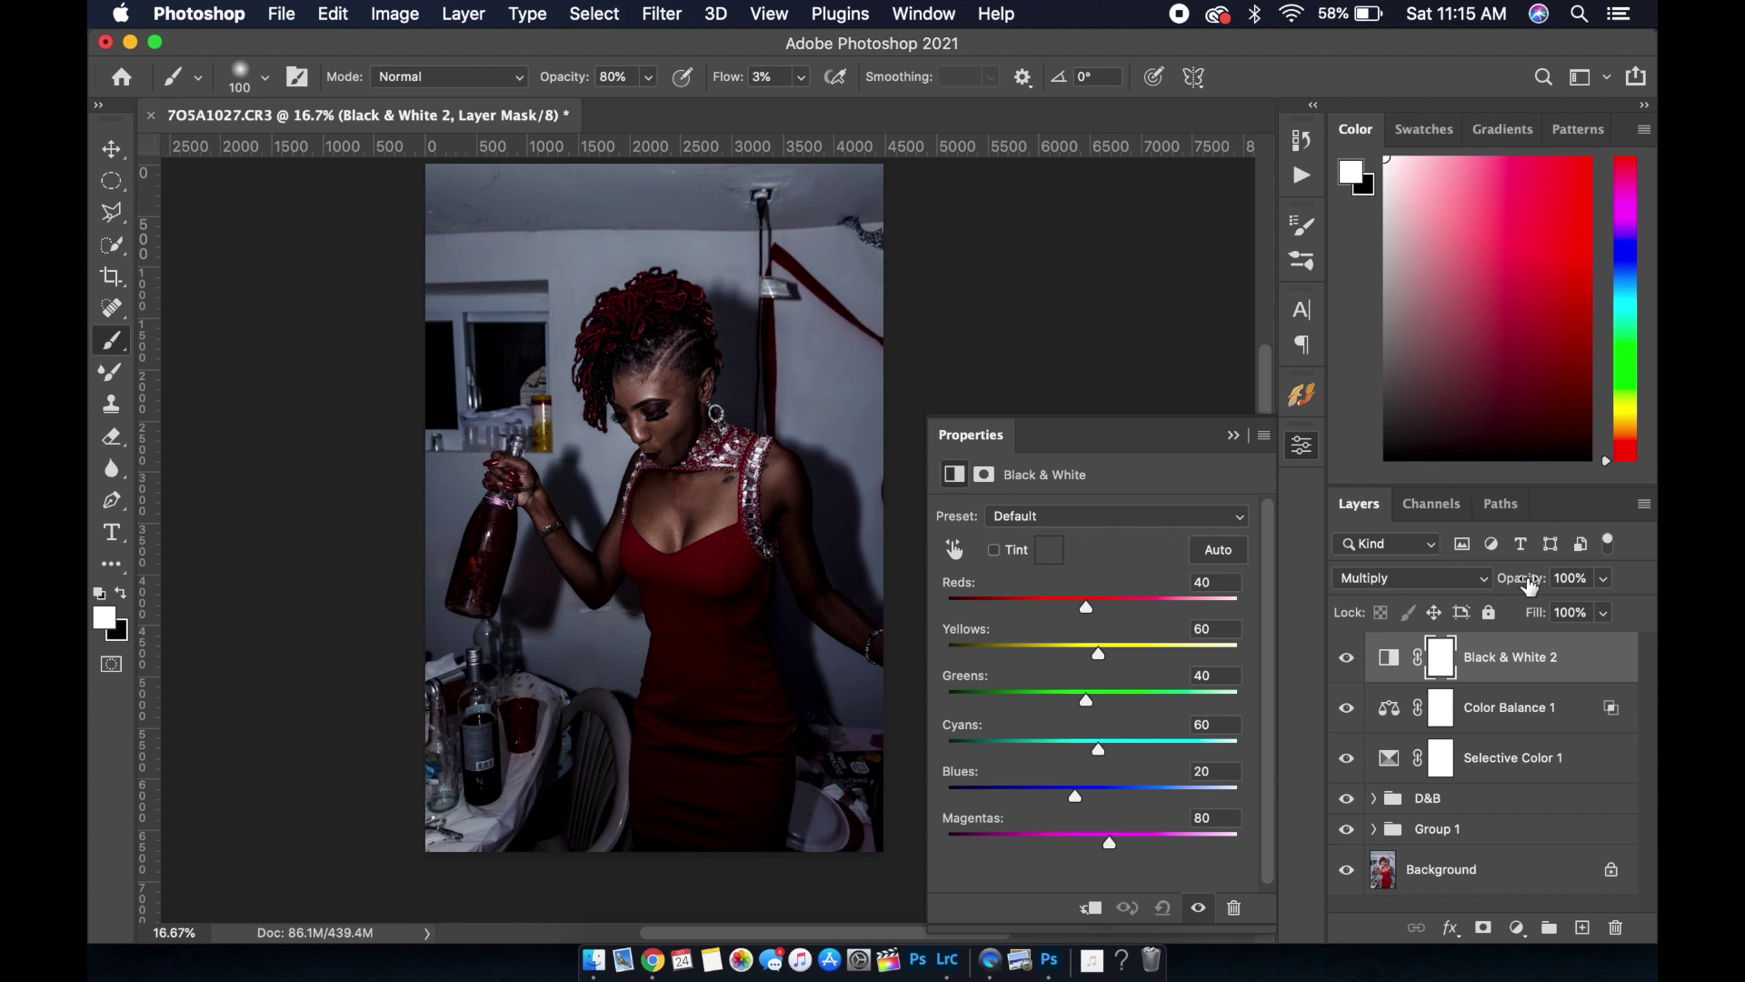
pyautogui.moveTo(1526, 587); pyautogui.dragTo(1497, 584)
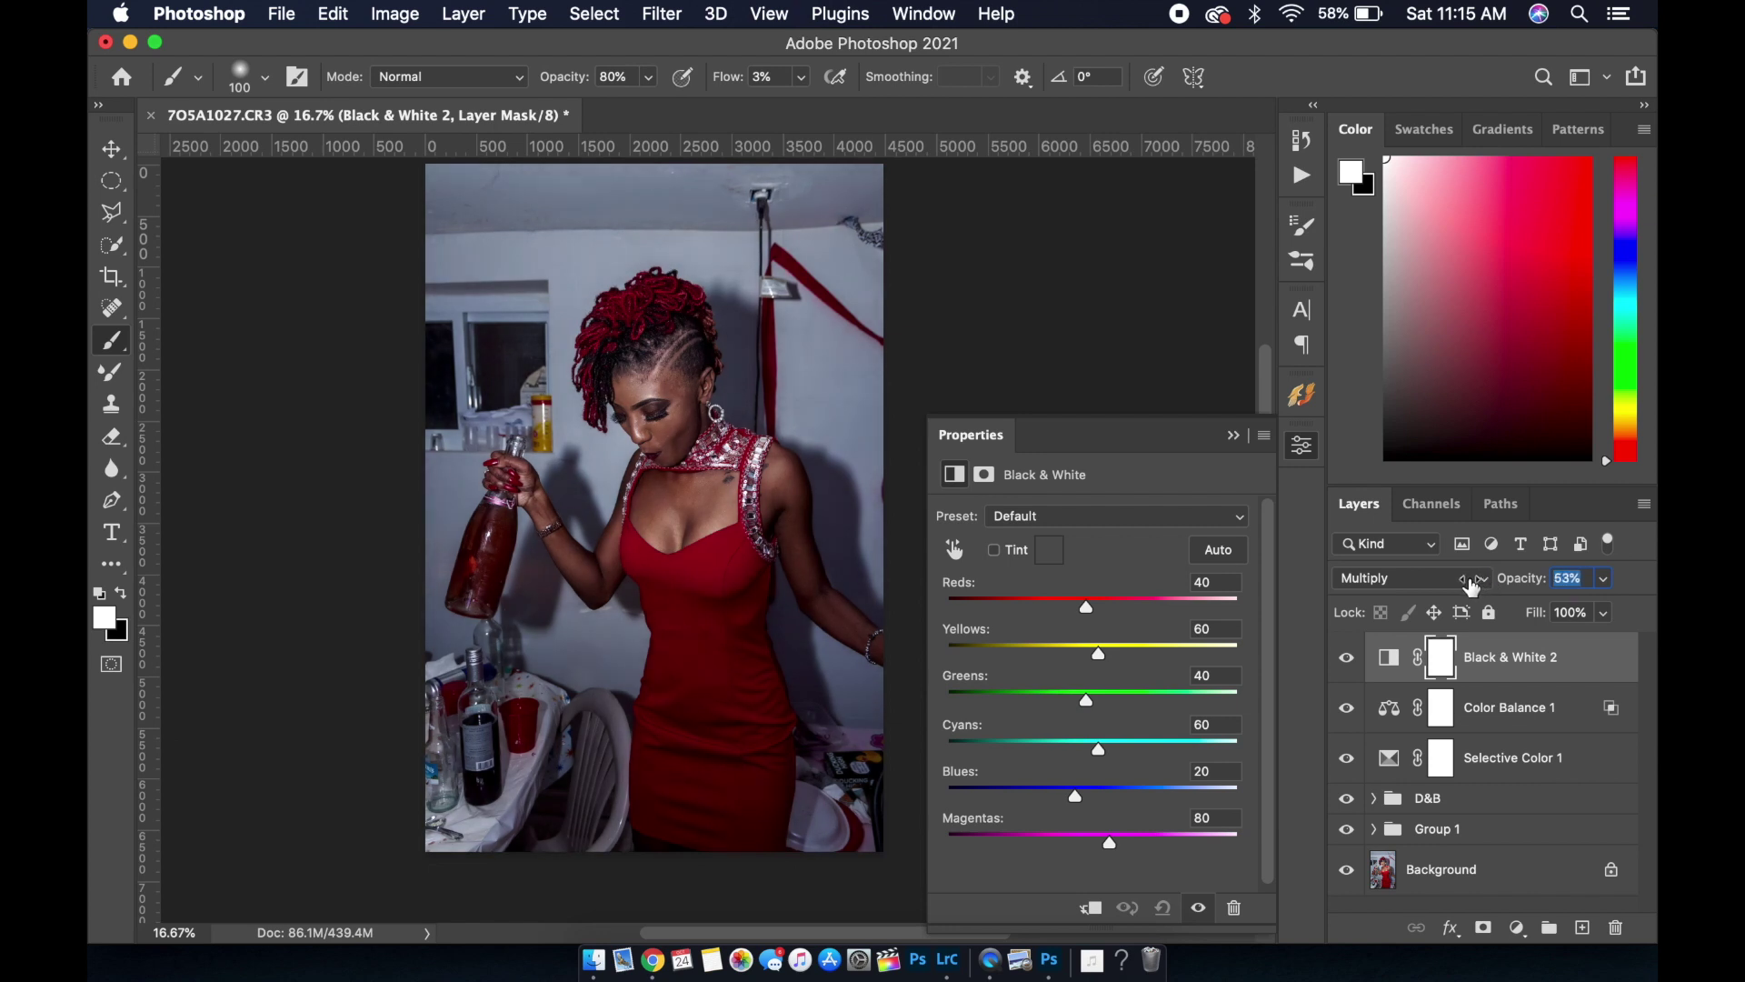
pyautogui.moveTo(1472, 588); pyautogui.dragTo(1470, 589)
pyautogui.click(1348, 661)
pyautogui.click(1348, 661)
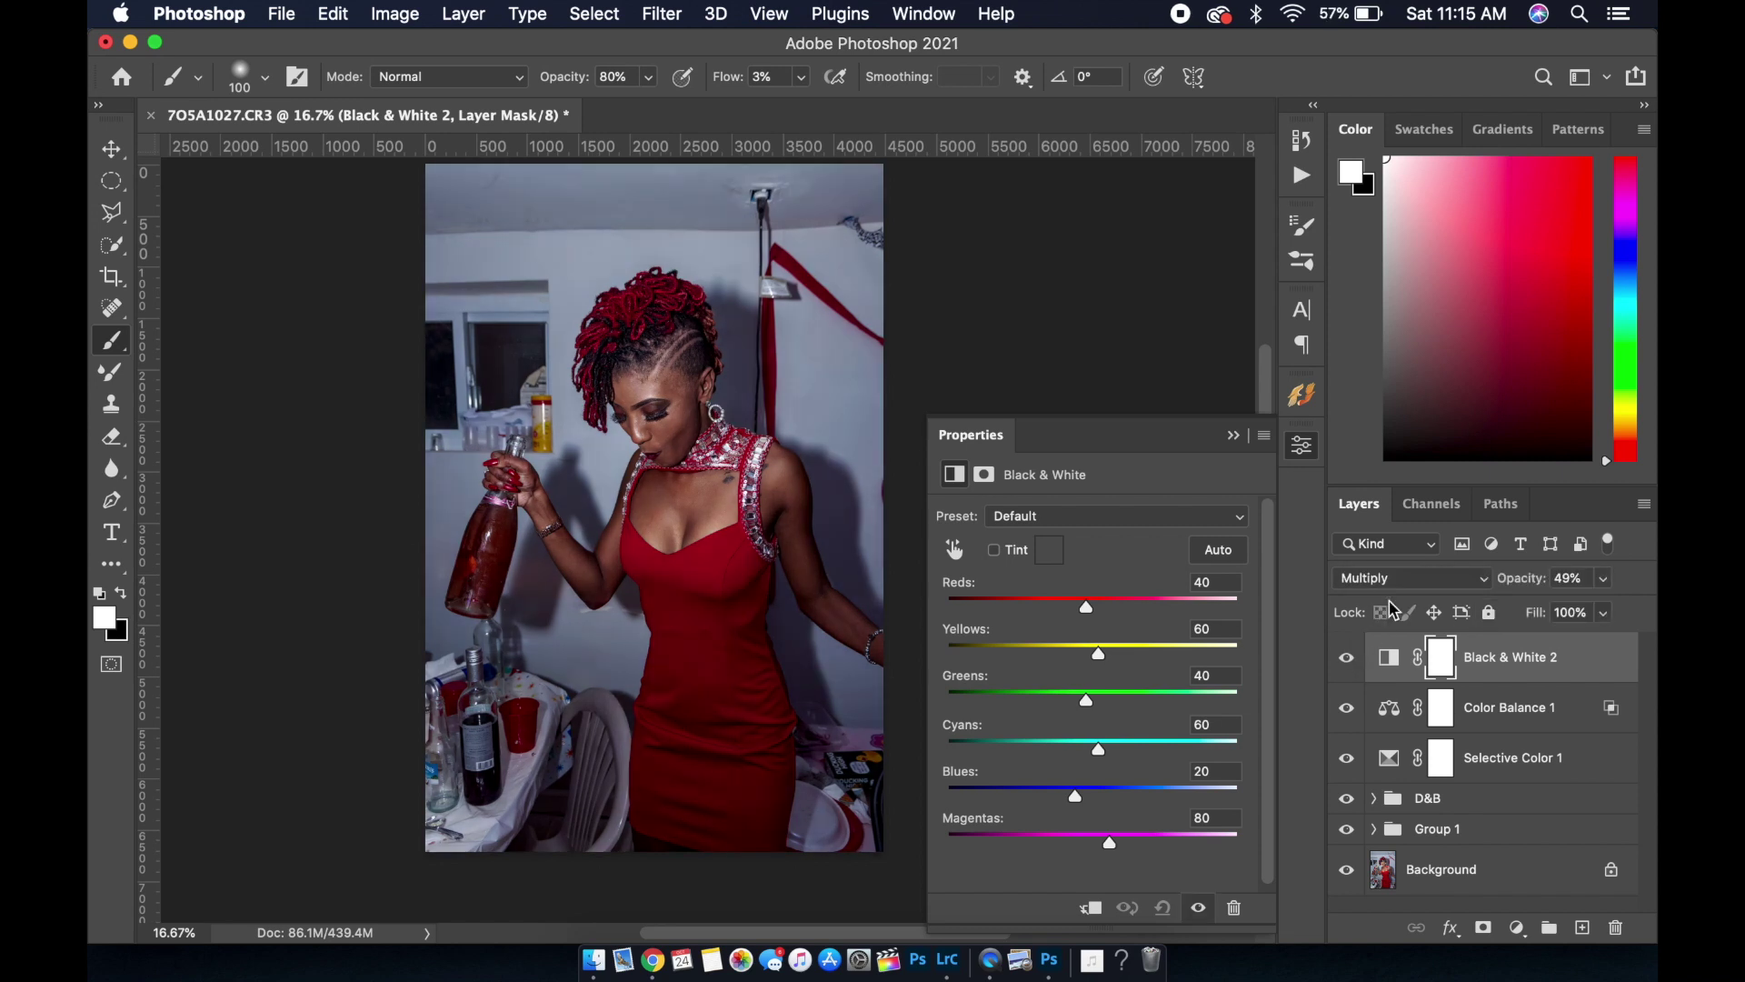
pyautogui.moveTo(1518, 586); pyautogui.dragTo(1465, 589)
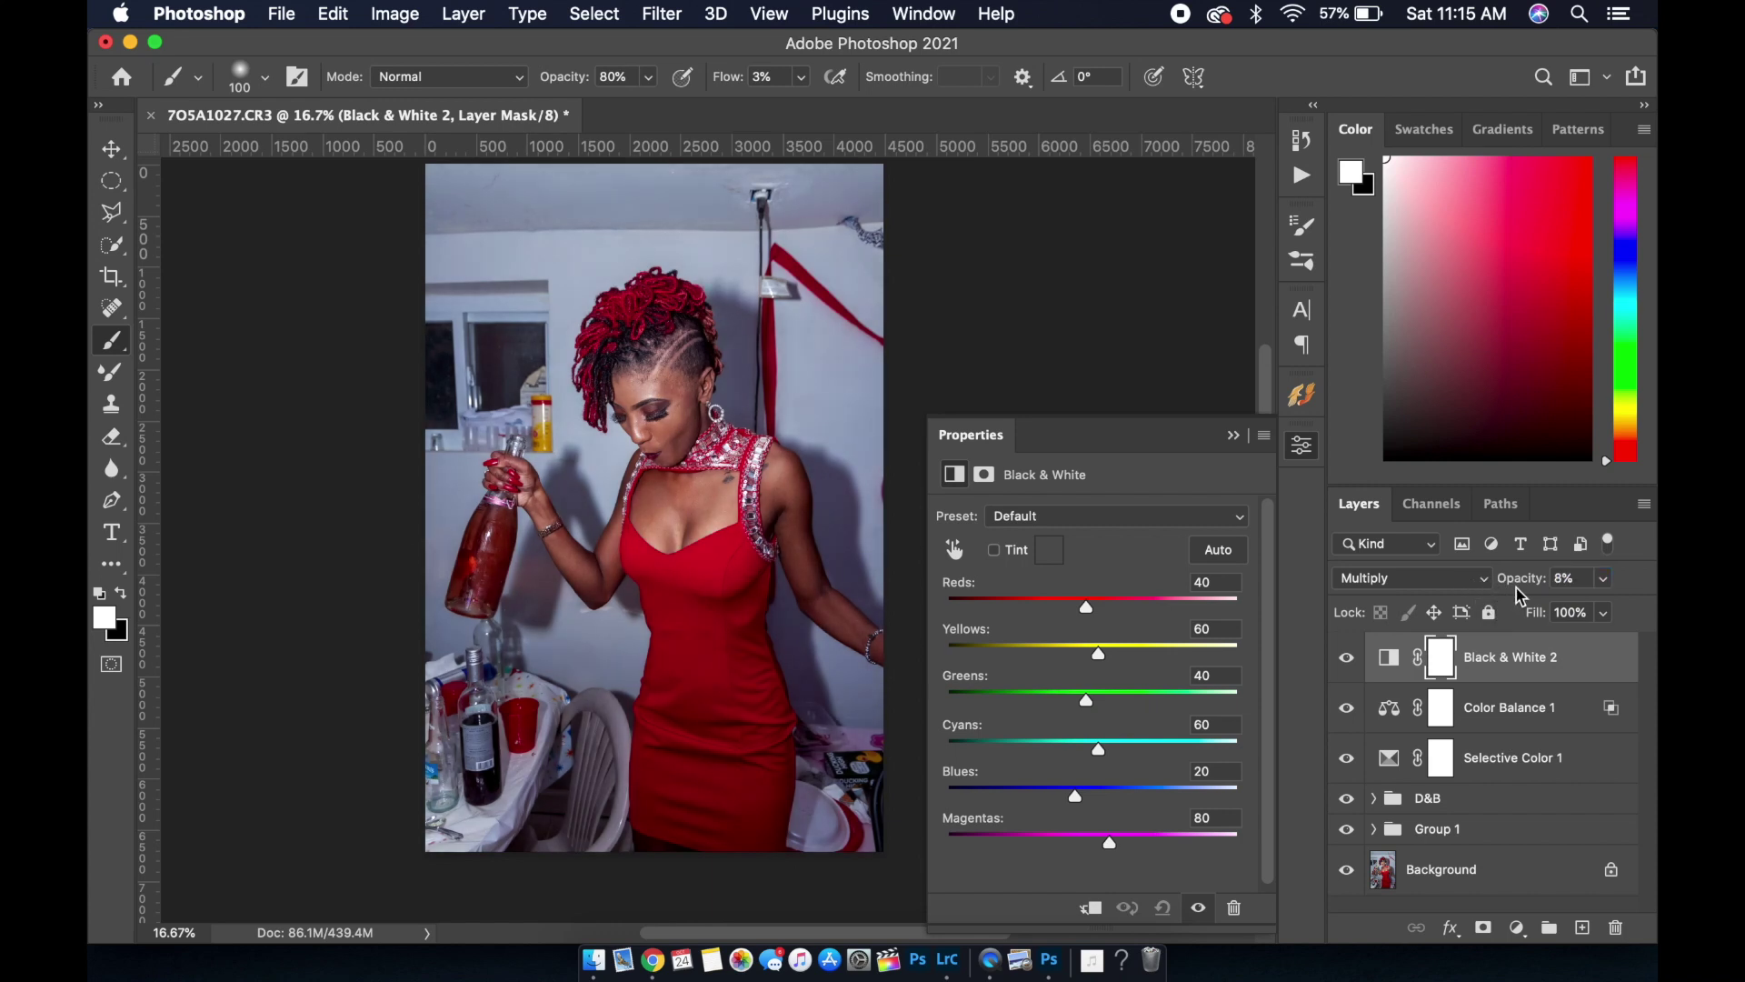
pyautogui.moveTo(1516, 586); pyautogui.dragTo(1522, 586)
pyautogui.click(1348, 660)
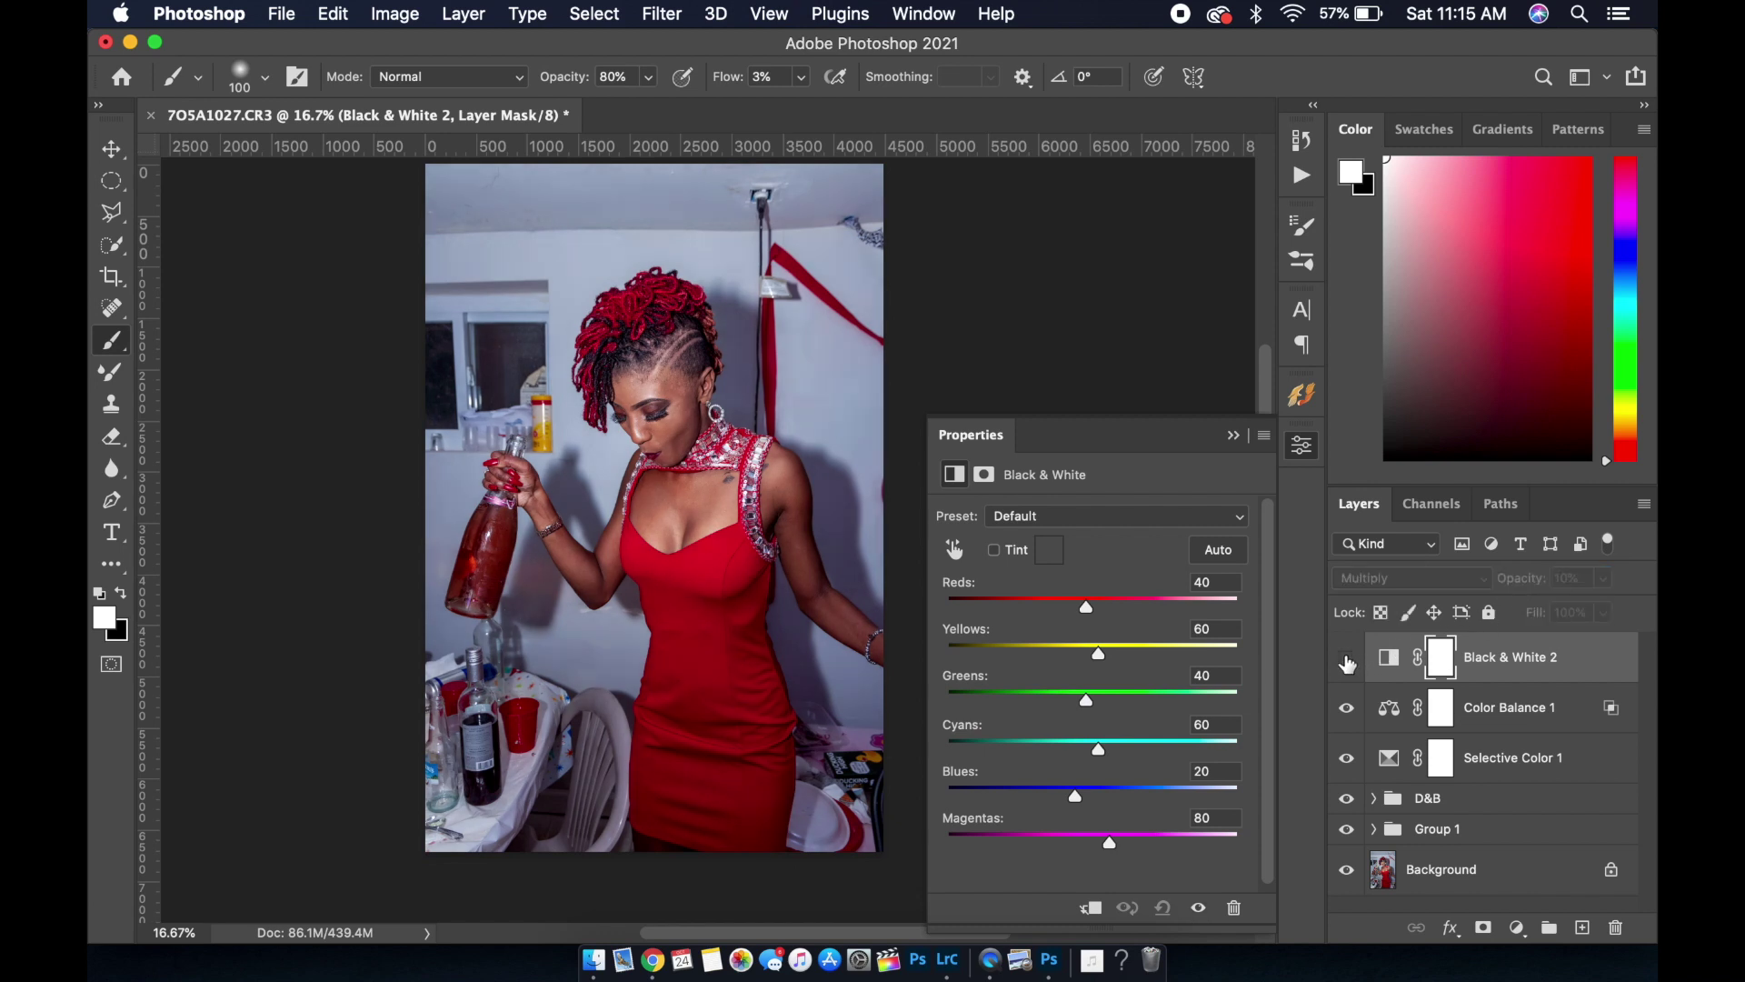
pyautogui.click(1347, 658)
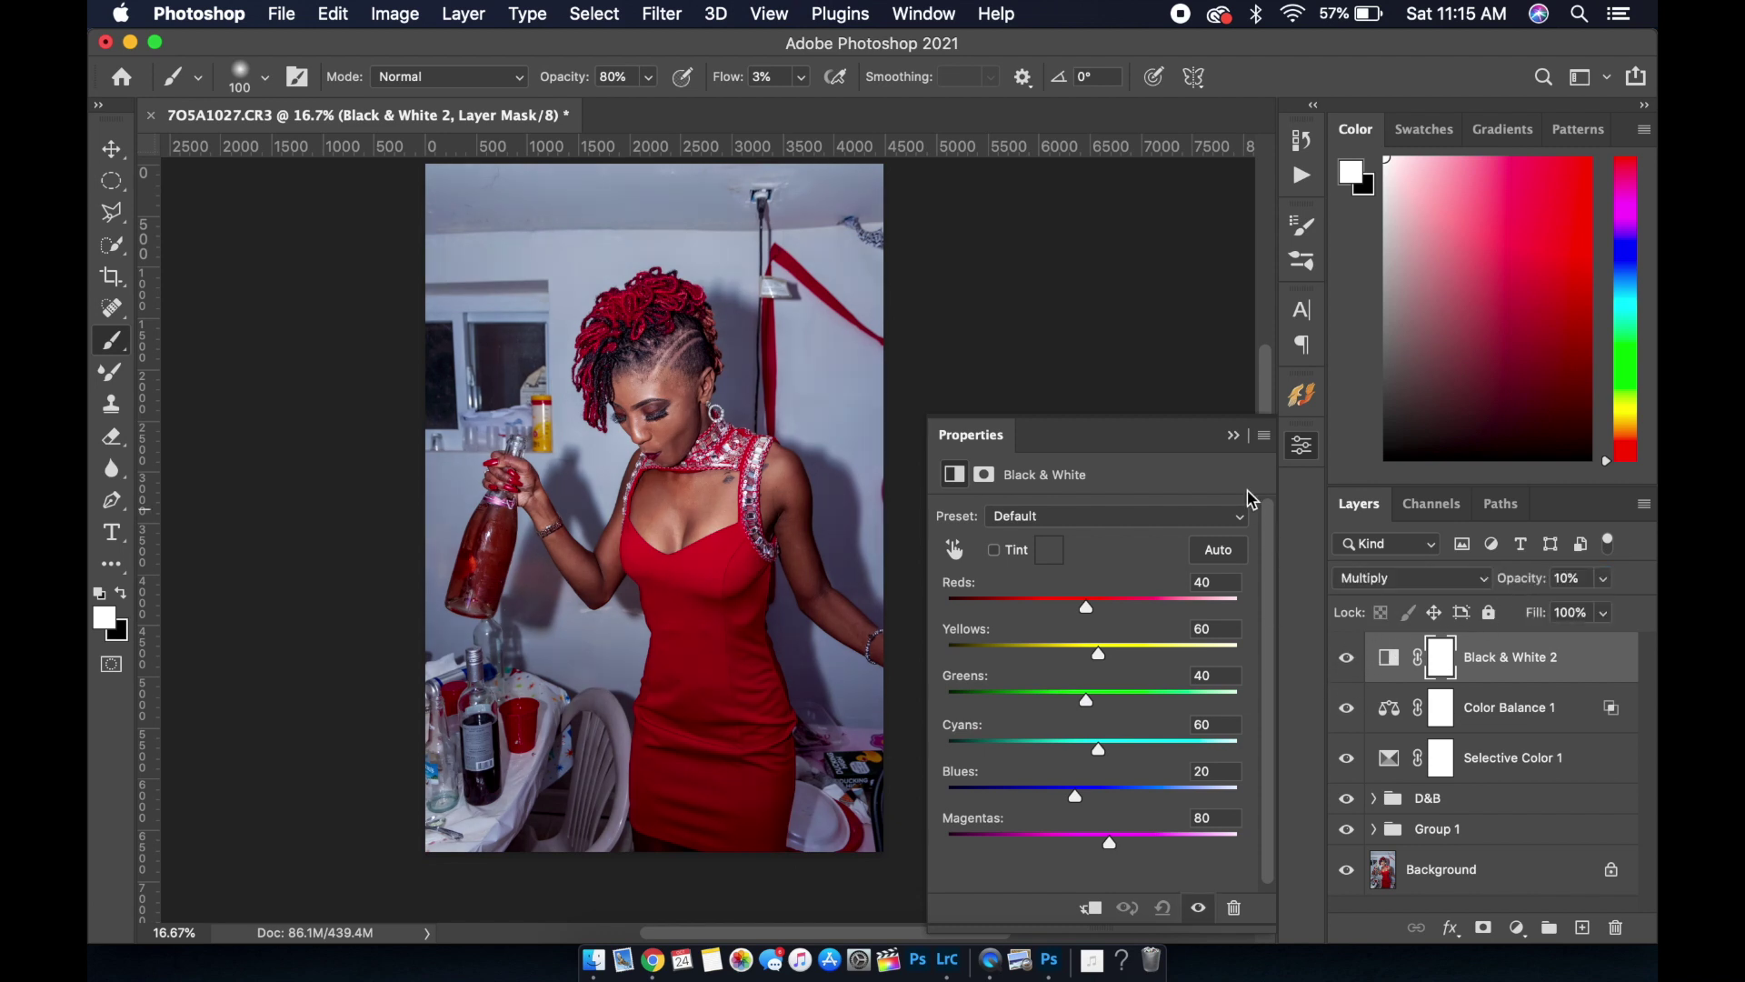
pyautogui.click(1235, 437)
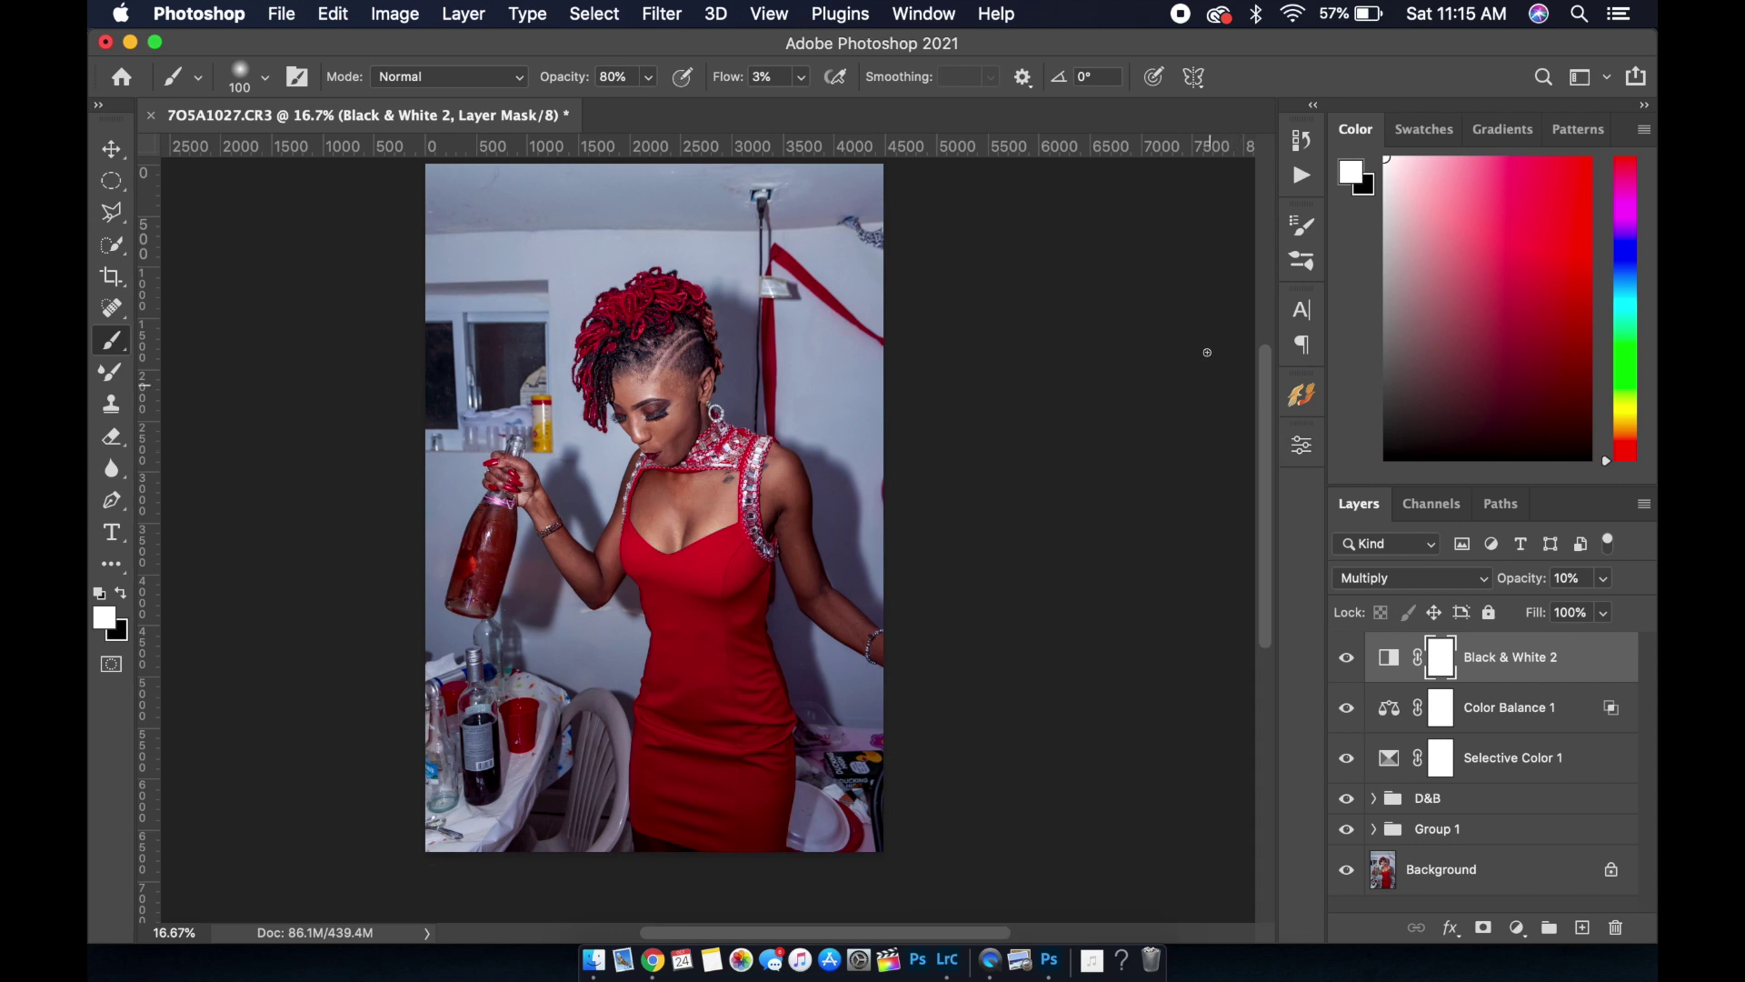
# Apply Beautify's Smart Contrast from the Noise Reduction / Sharpness options, then zoom in on the photo
pyautogui.click(1304, 391)
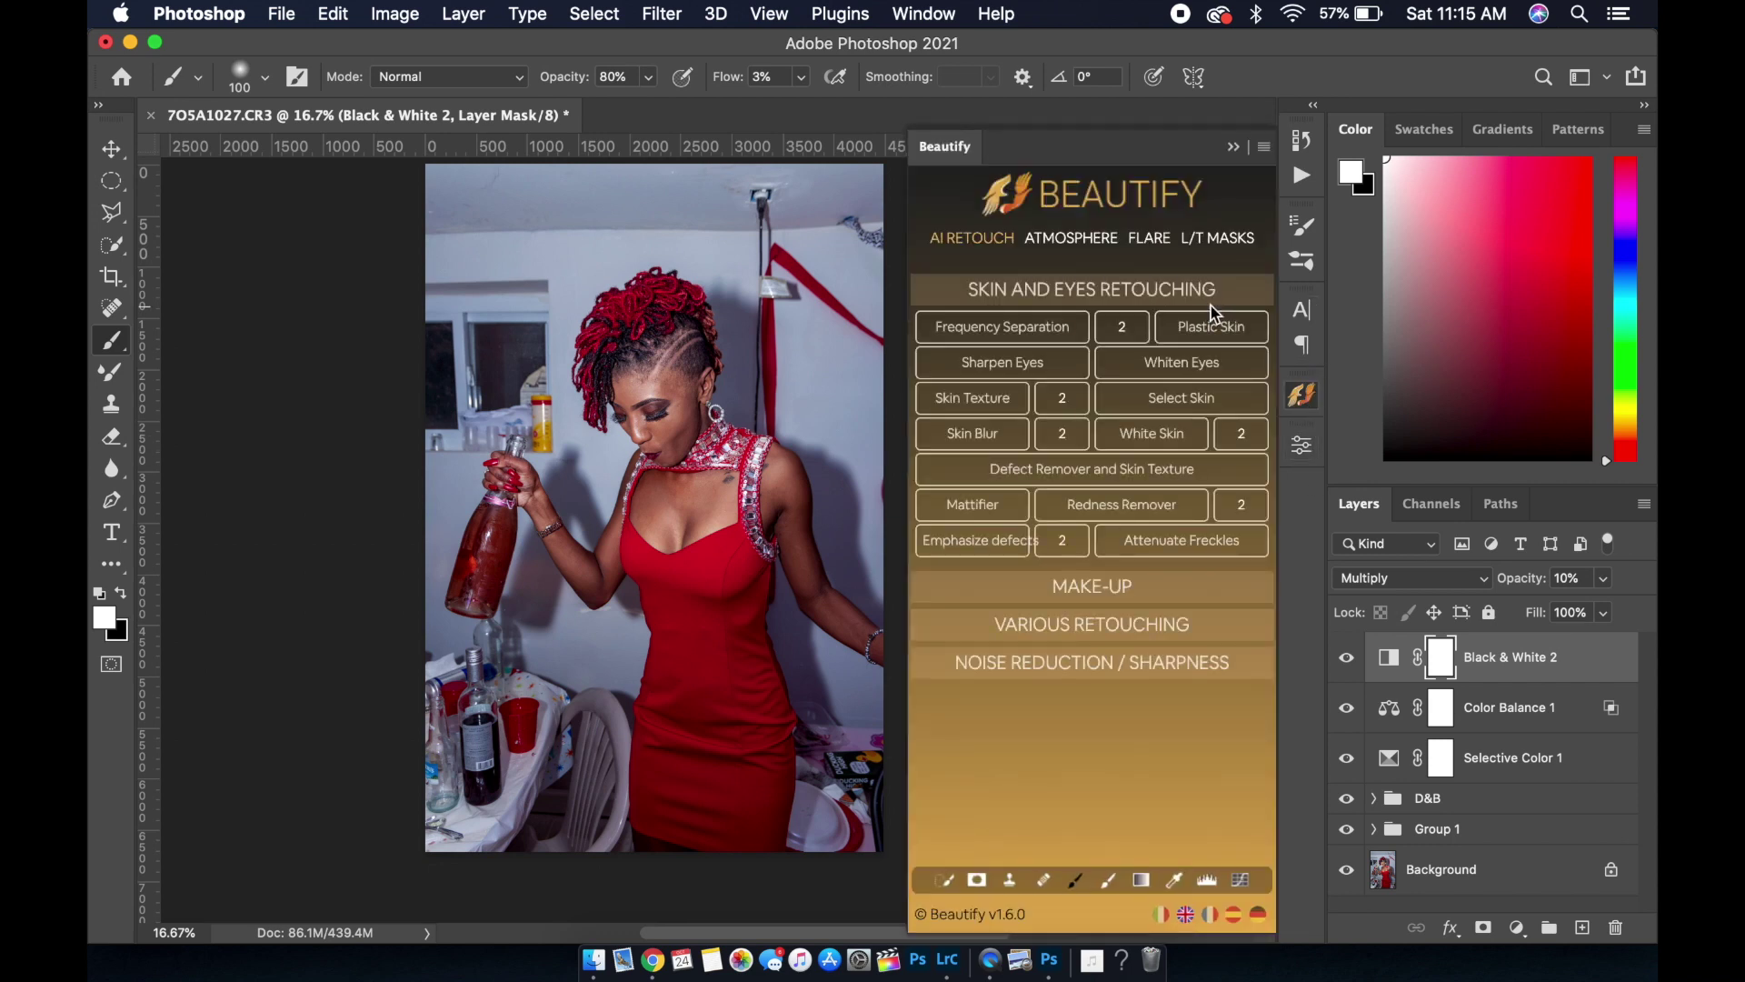
pyautogui.click(1131, 627)
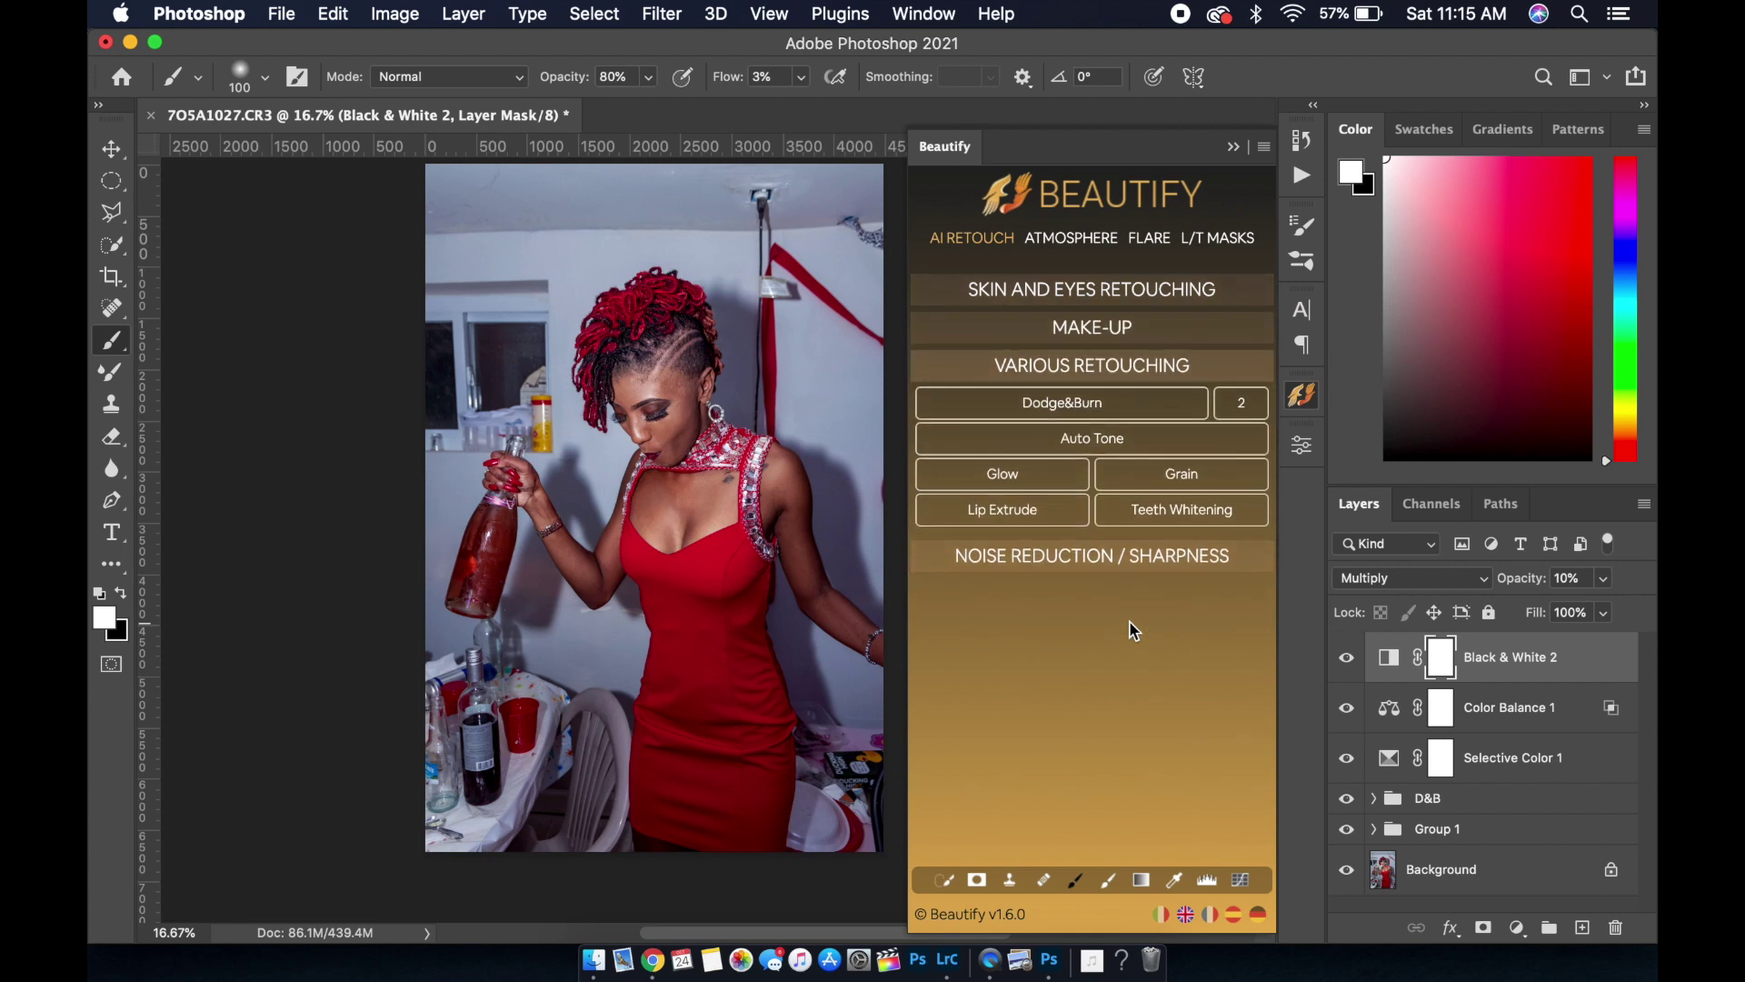
pyautogui.click(1127, 568)
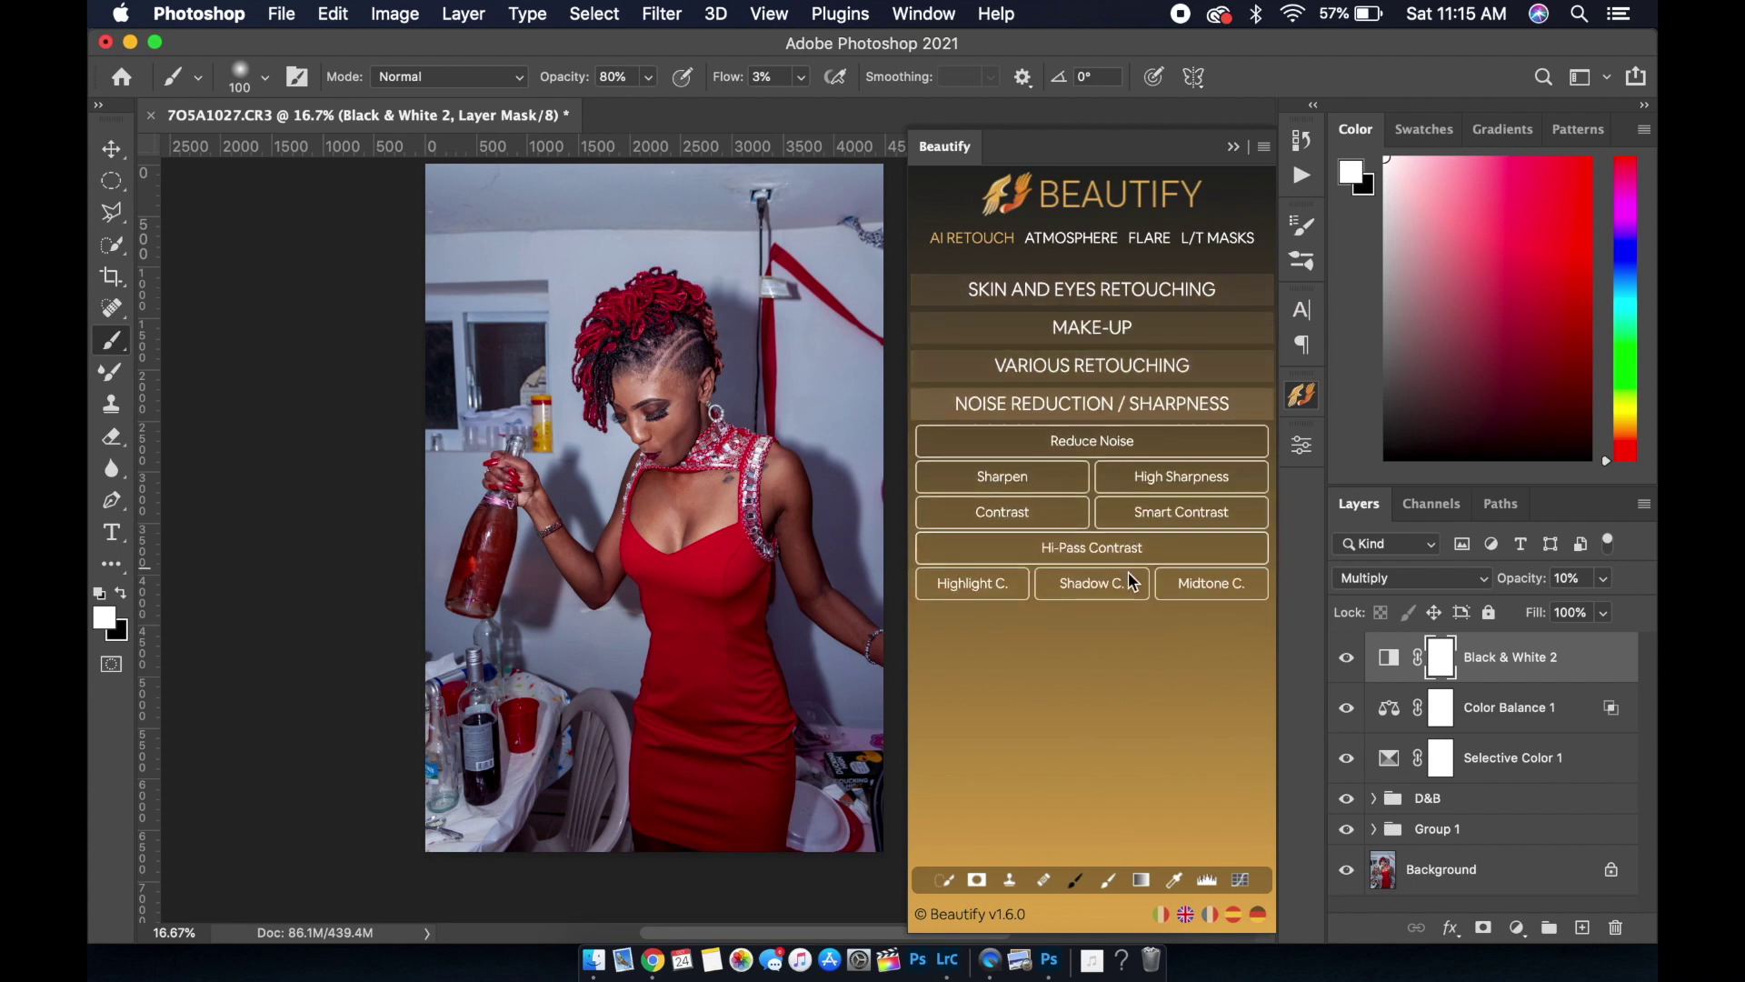
pyautogui.click(1170, 514)
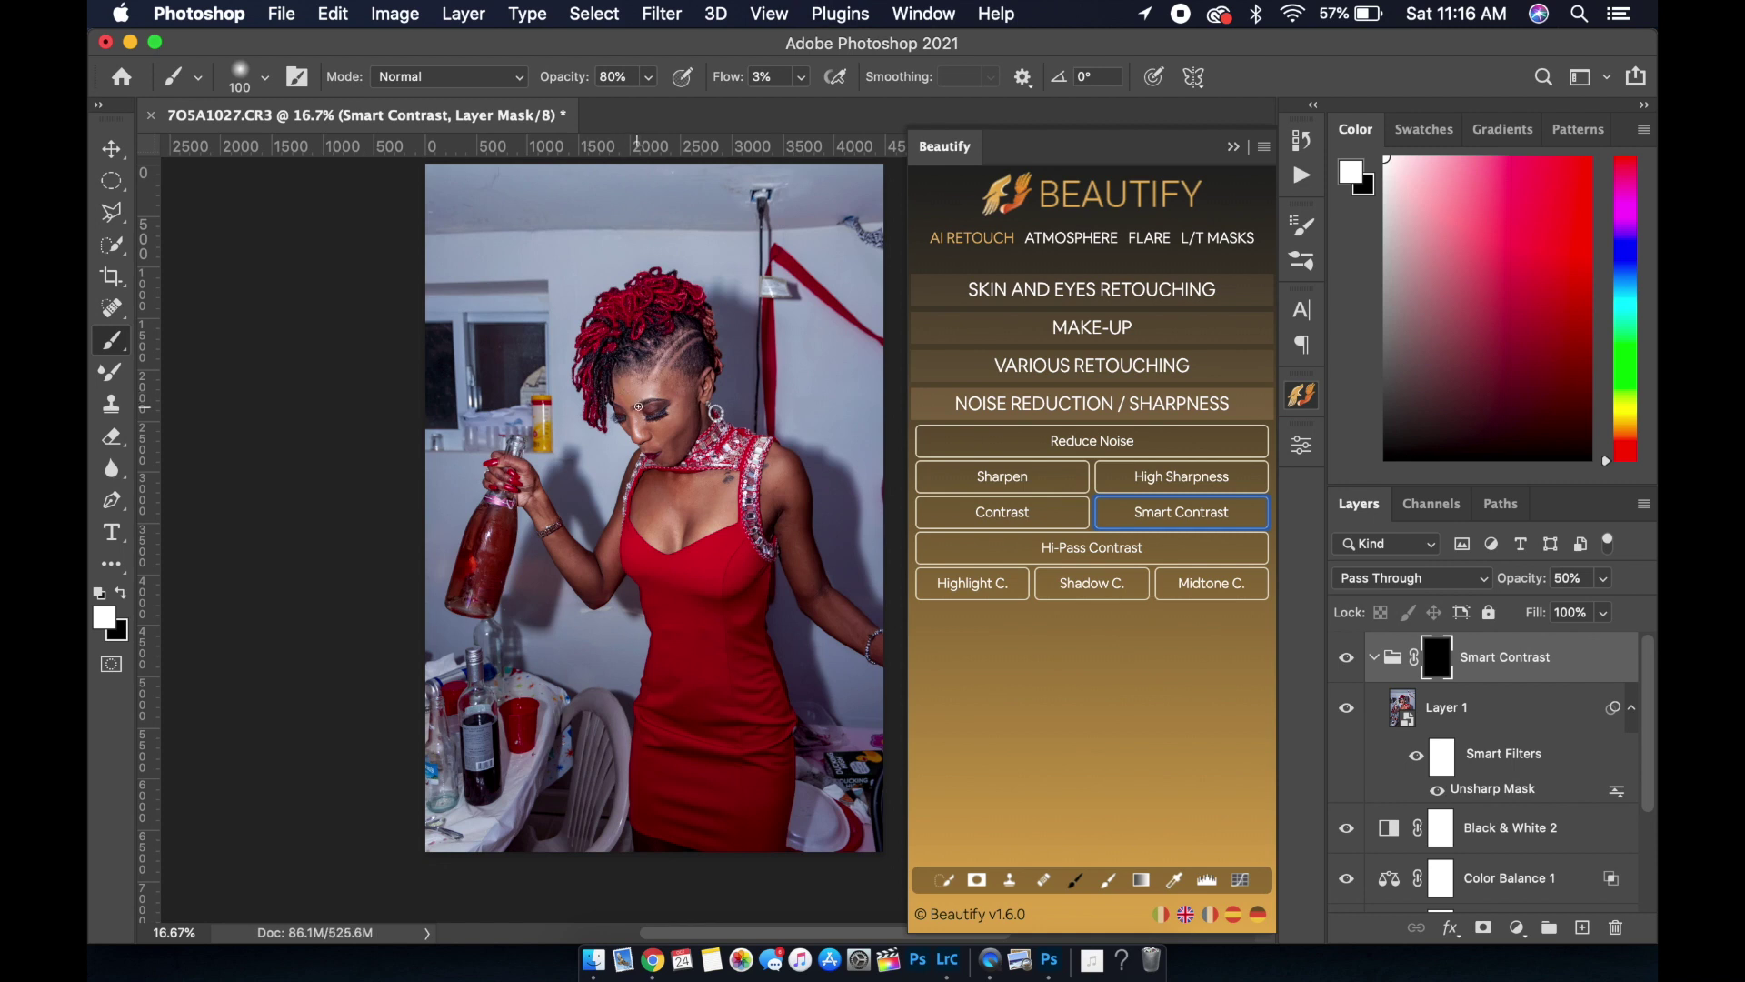
pyautogui.press('super+plus')
pyautogui.press('super+plus')
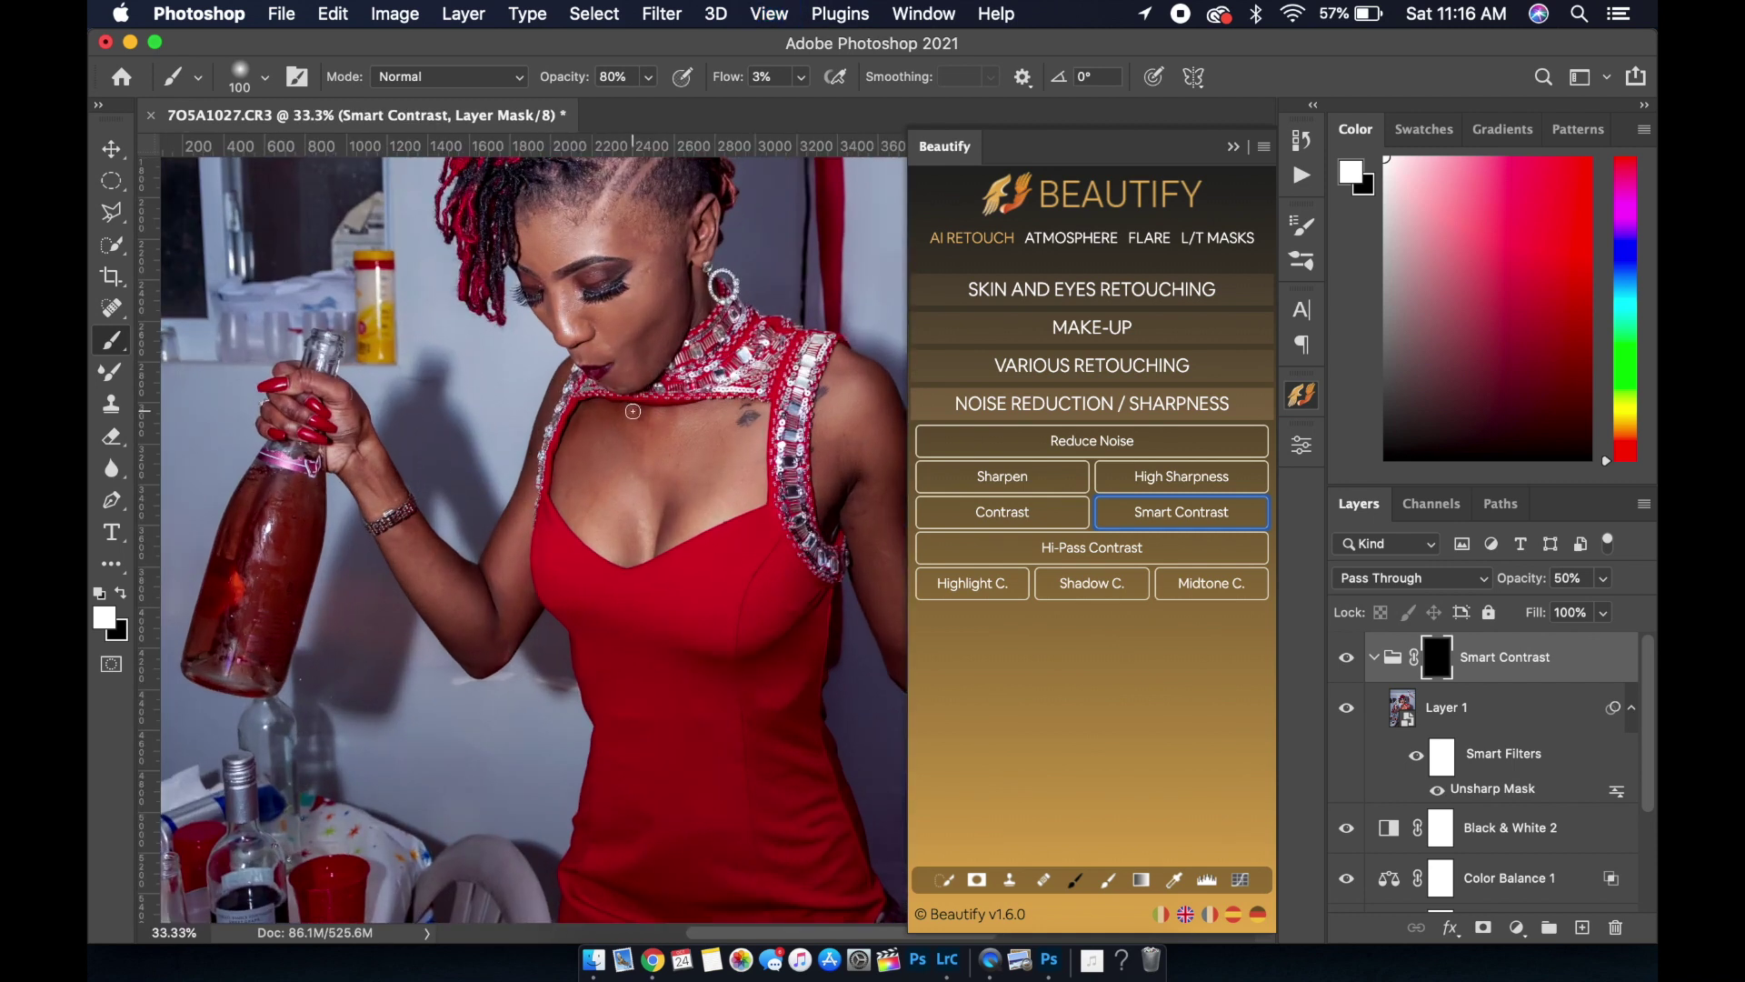
# Zoom in on the face and paint Smart Contrast onto the eyelashes with a brush of about 80–90
pyautogui.click(1234, 146)
pyautogui.scroll(2, 587, 378)
pyautogui.scroll(3, 595, 399)
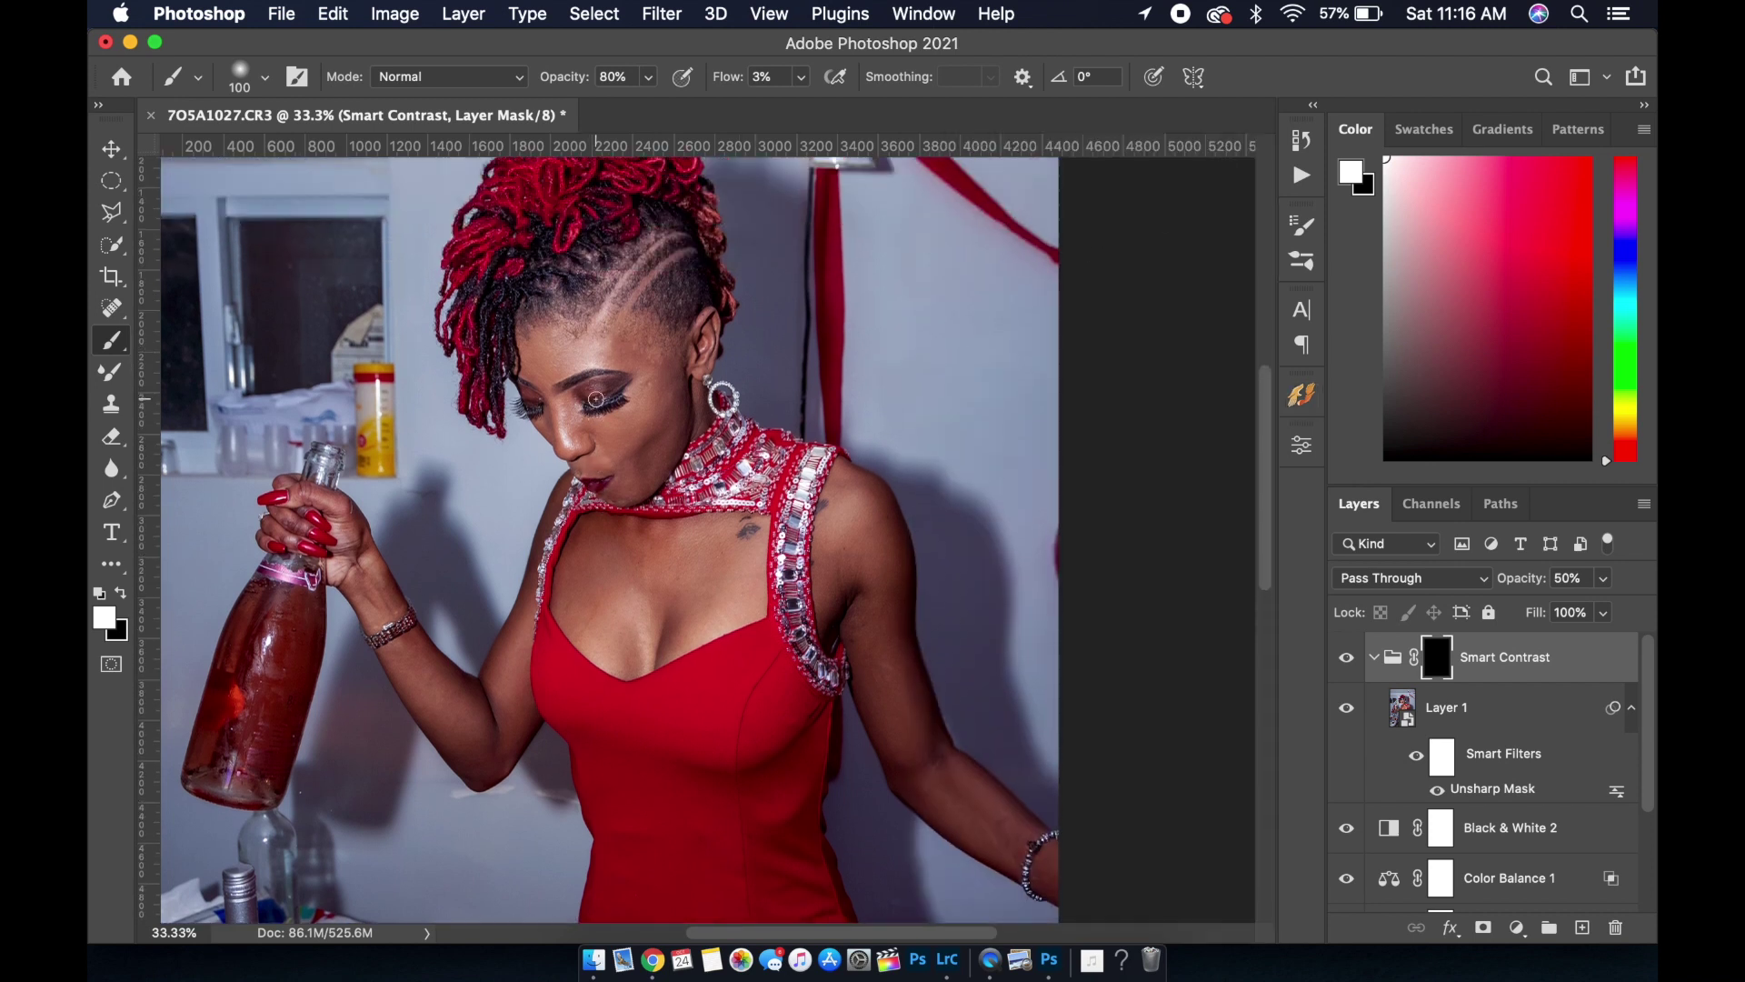
pyautogui.scroll(1, 594, 403)
pyautogui.scroll(1, 594, 402)
pyautogui.scroll(1, 595, 401)
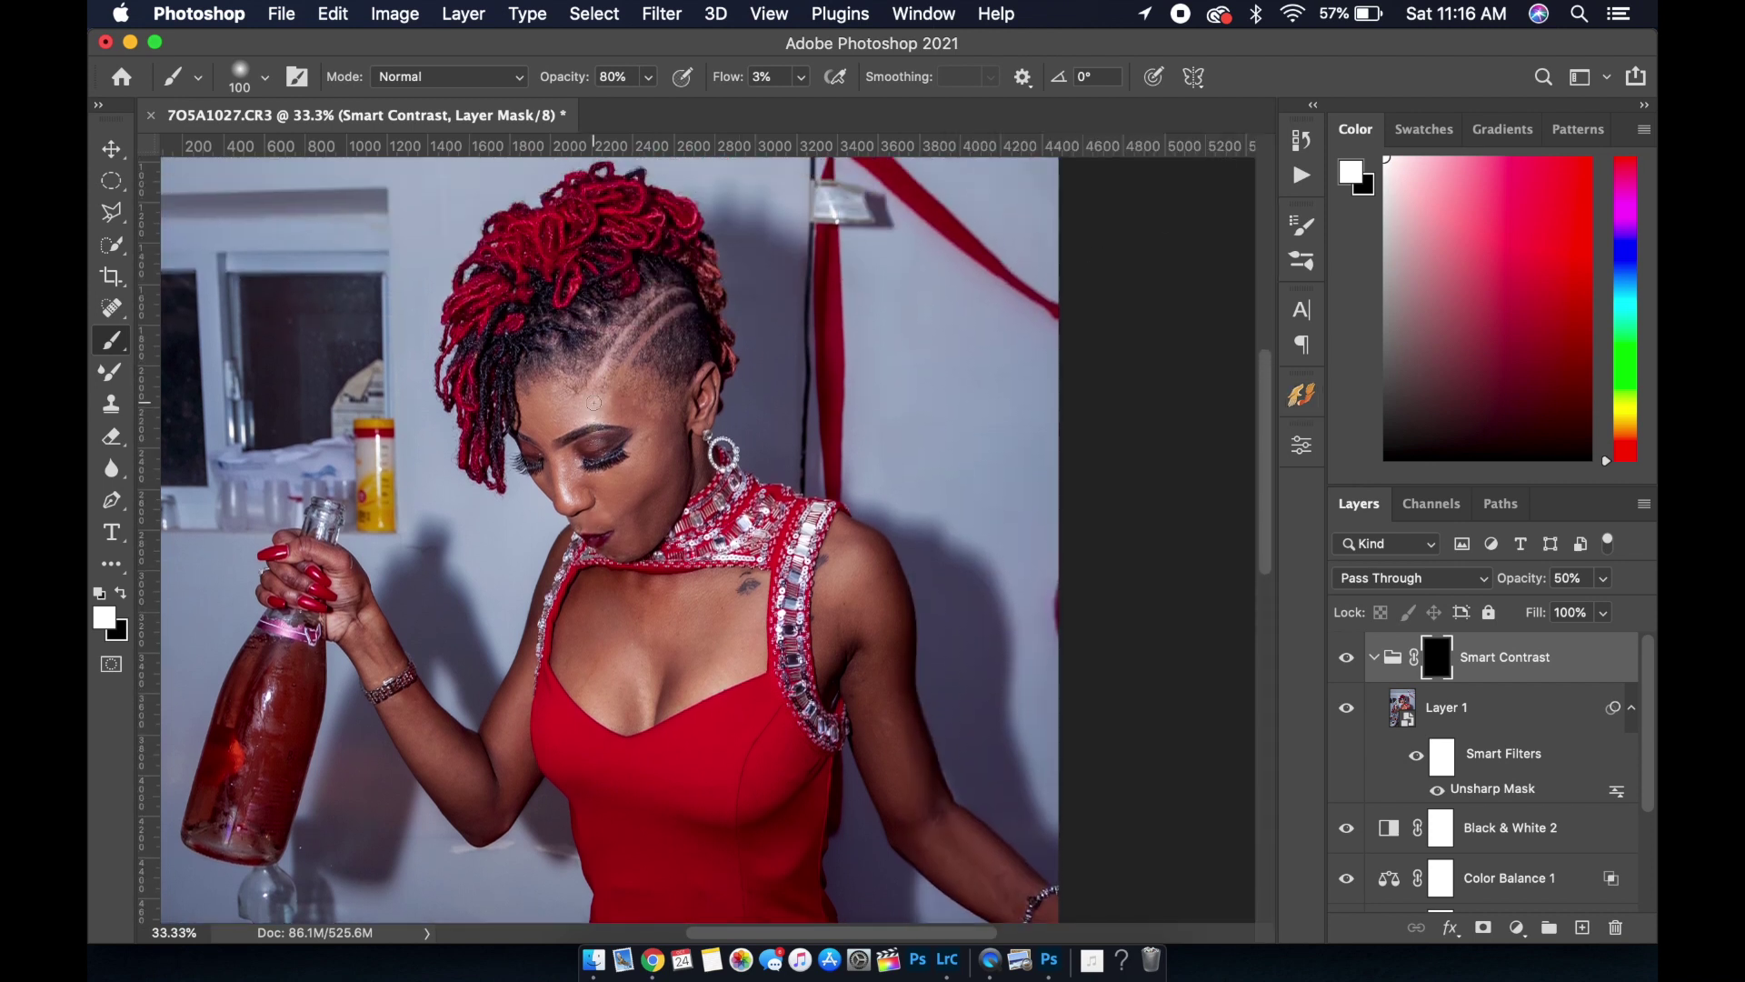
pyautogui.scroll(1, 596, 400)
pyautogui.scroll(1, 595, 400)
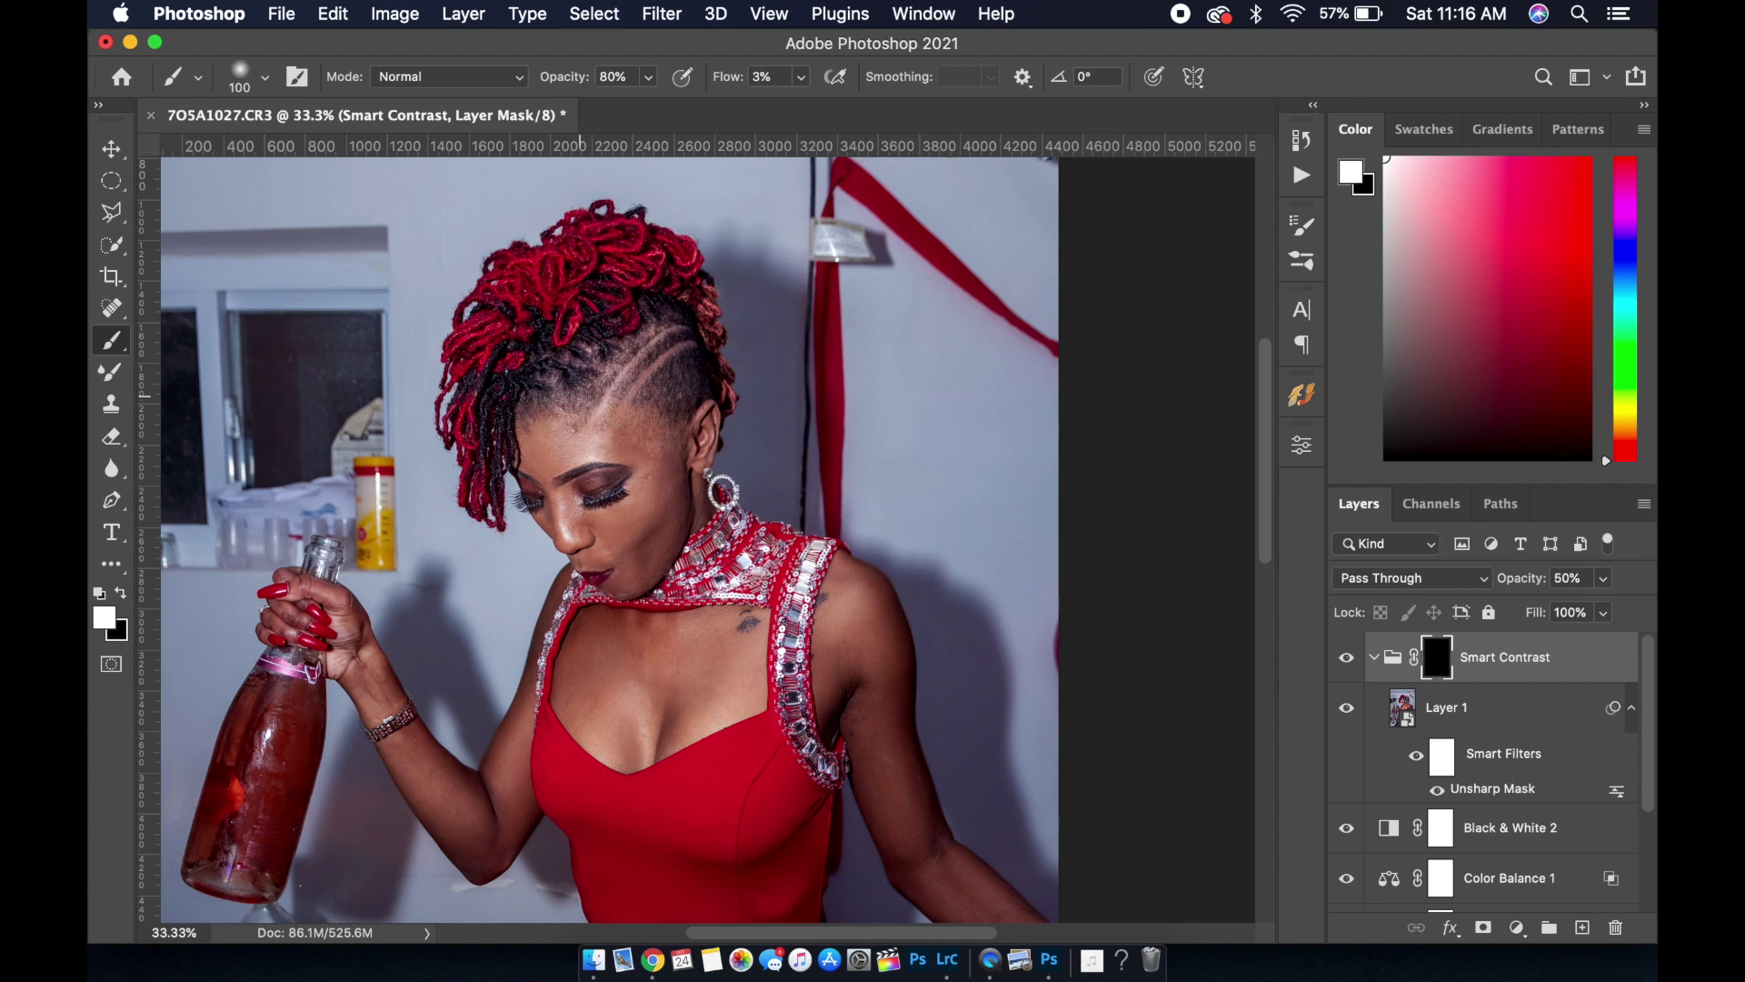
pyautogui.press(']')
pyautogui.press('super+equal')
pyautogui.press('super+equal')
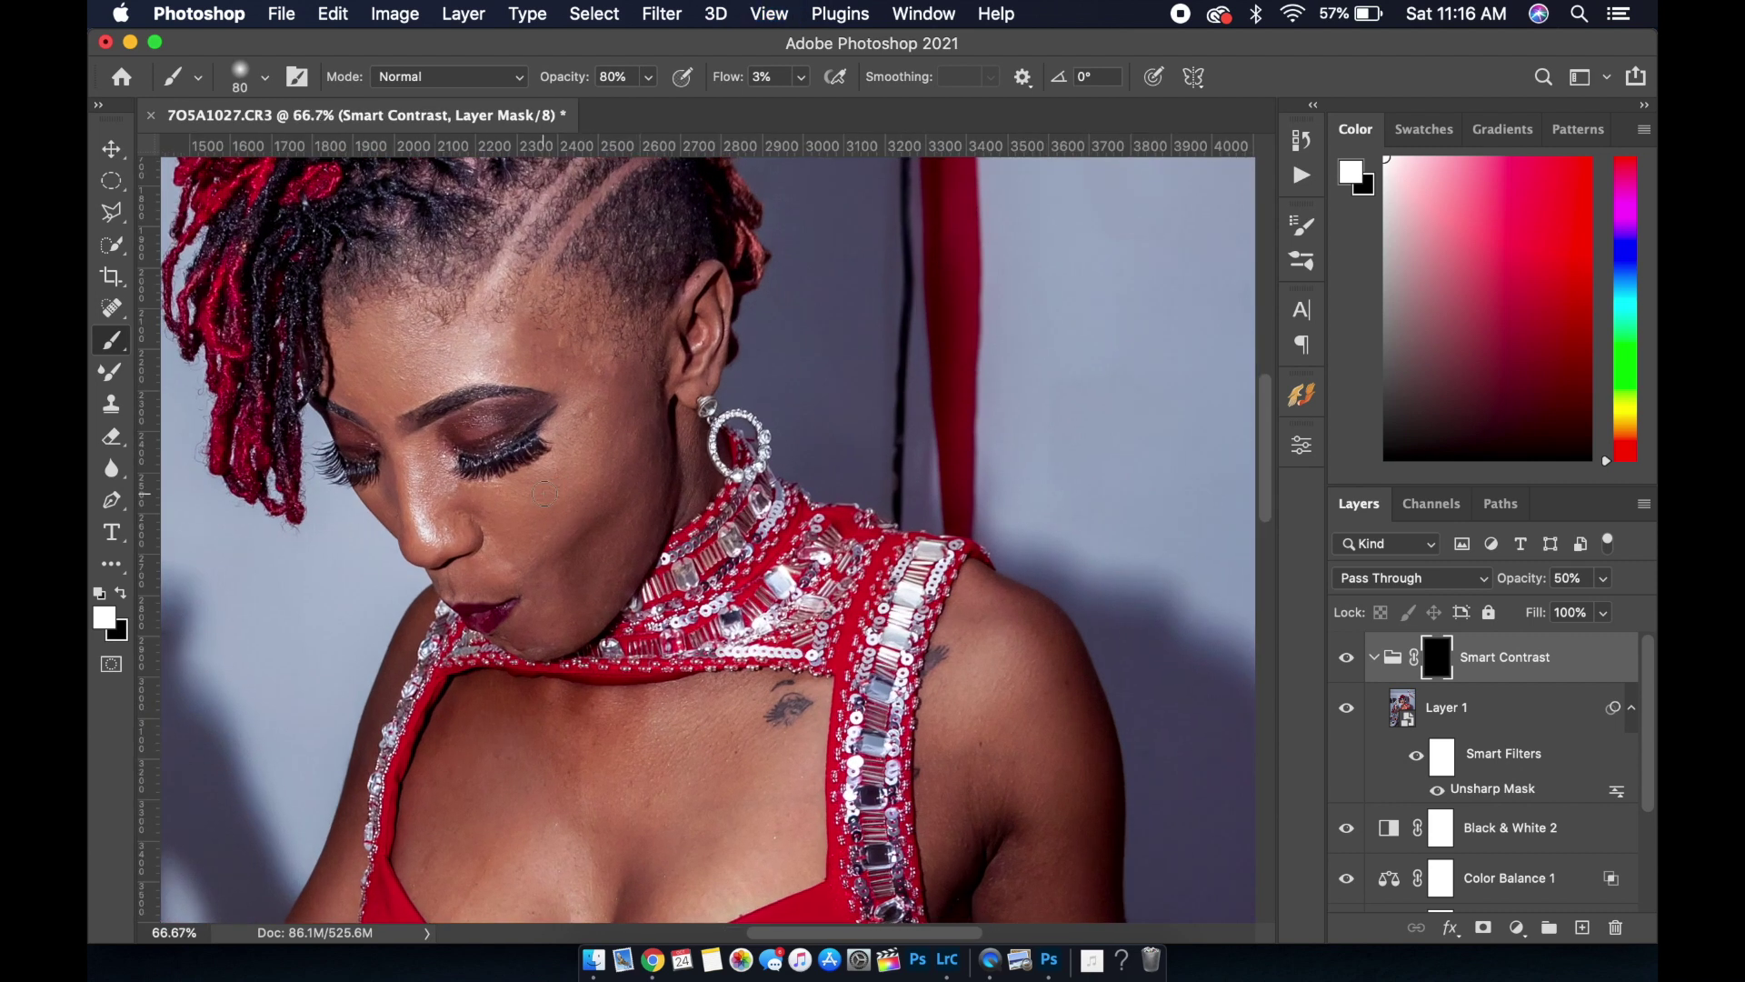
pyautogui.hscroll(-1, 526, 483)
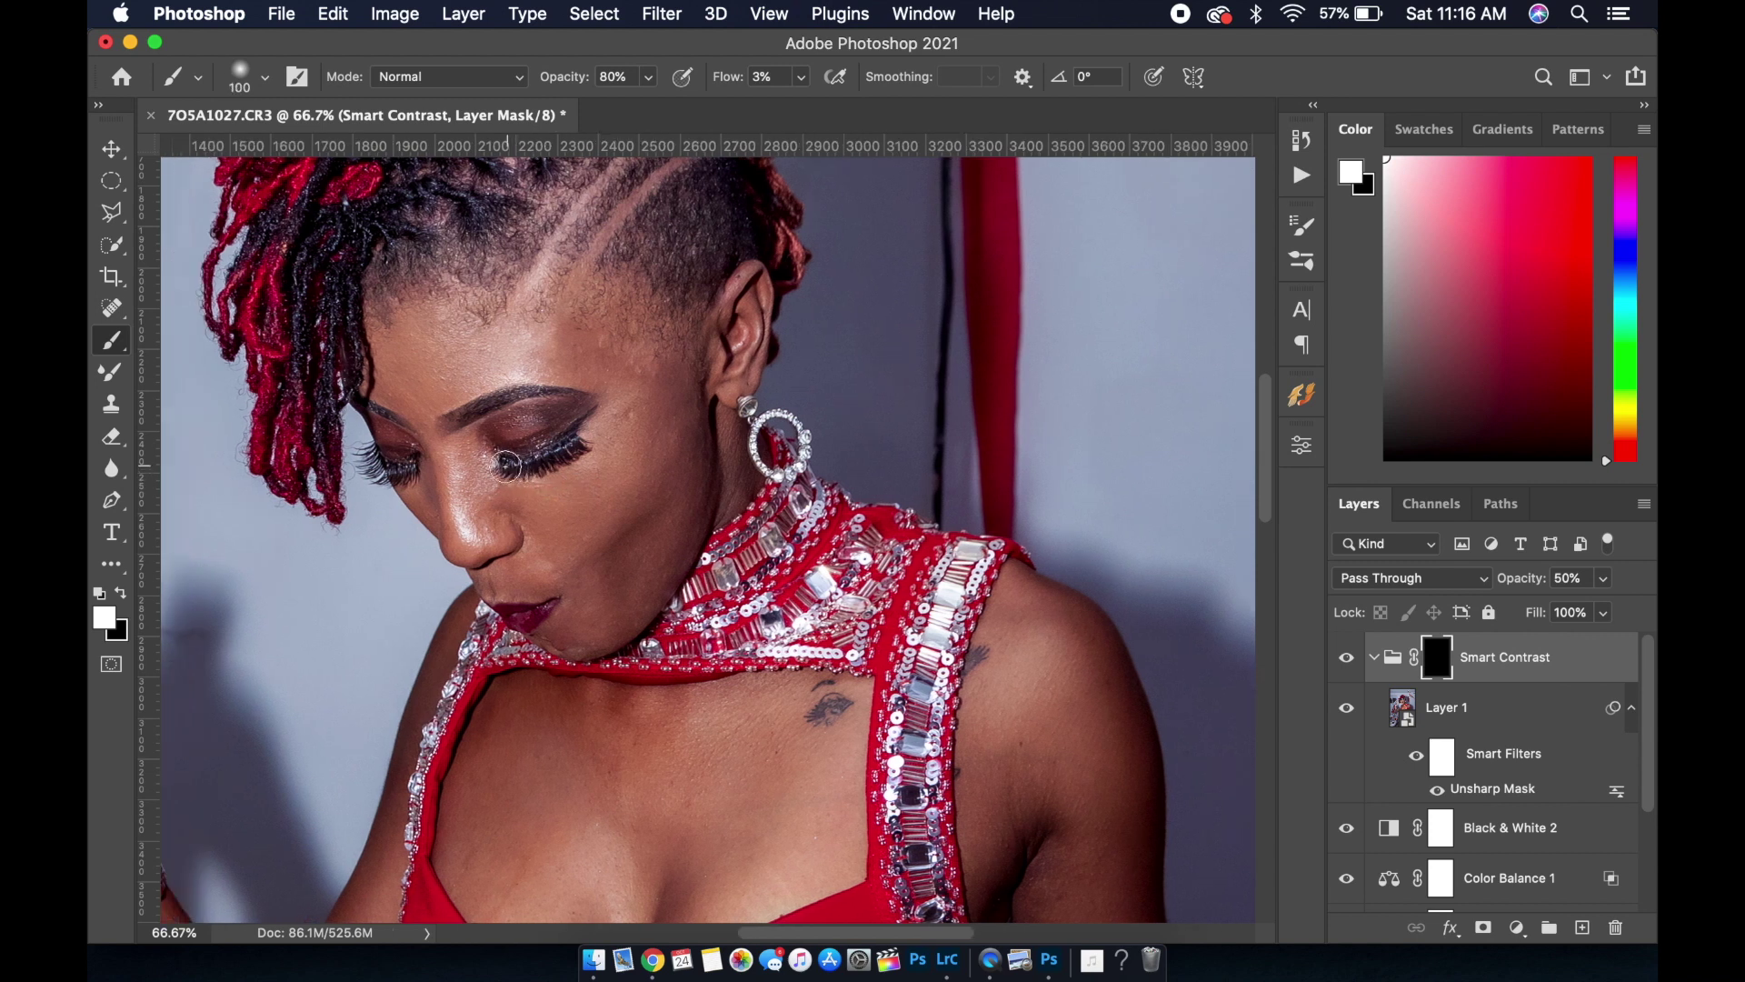
pyautogui.moveTo(508, 464)
pyautogui.mouseDown()
pyautogui.moveTo(565, 448)
pyautogui.moveTo(492, 406)
pyautogui.moveTo(542, 396)
pyautogui.mouseUp()
pyautogui.press('[')
pyautogui.press('[')
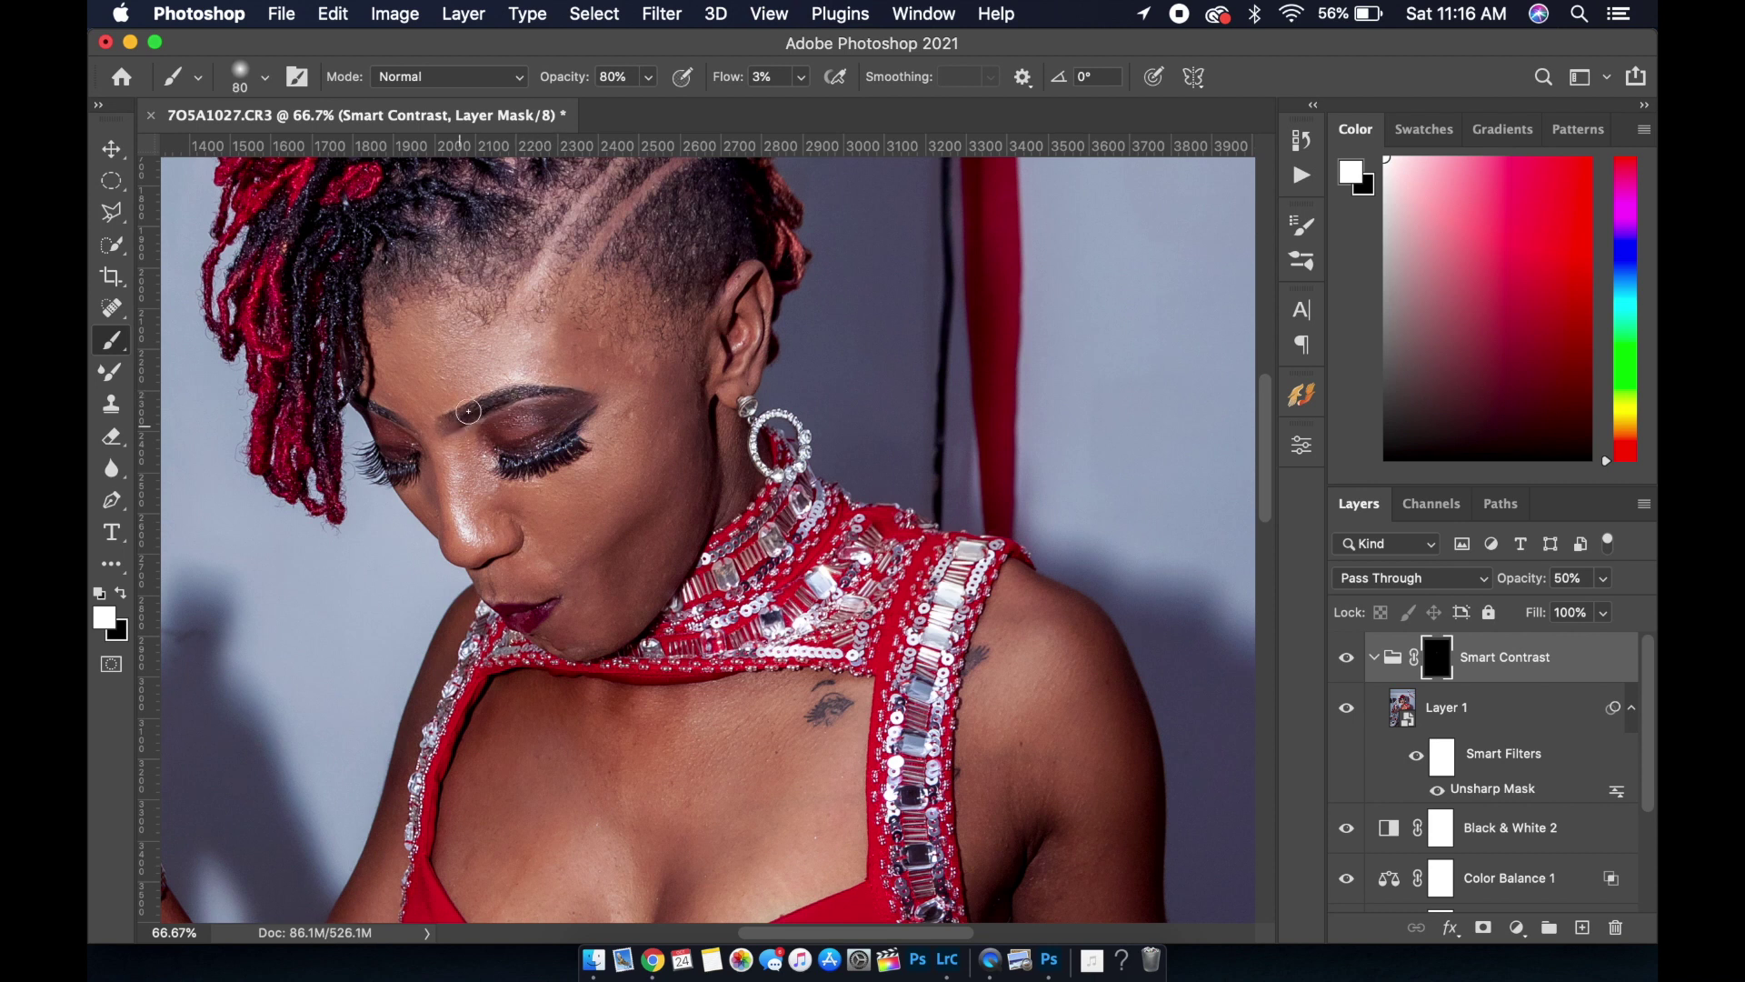
pyautogui.press(']')
# Raise brush flow and use a 200–300 brush to paint contrast over the figure, comparing before/after
pyautogui.click(1347, 658)
pyautogui.click(1347, 658)
pyautogui.moveTo(726, 83); pyautogui.dragTo(751, 86)
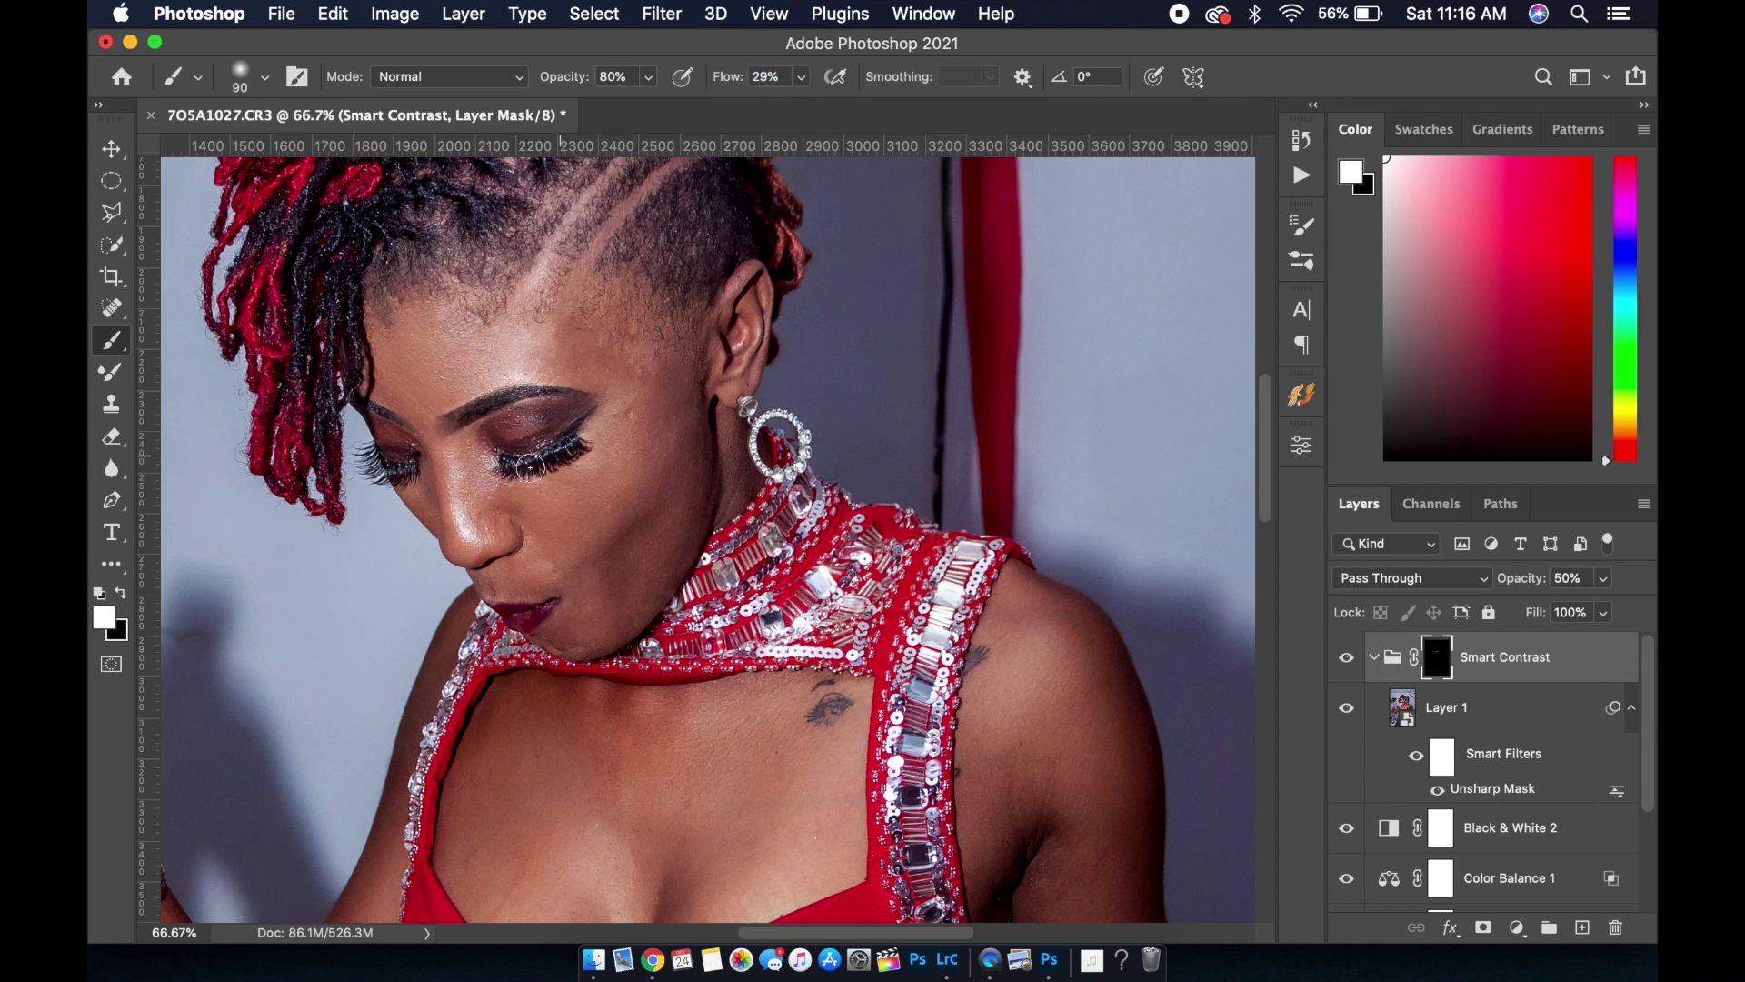
pyautogui.press('super+minus')
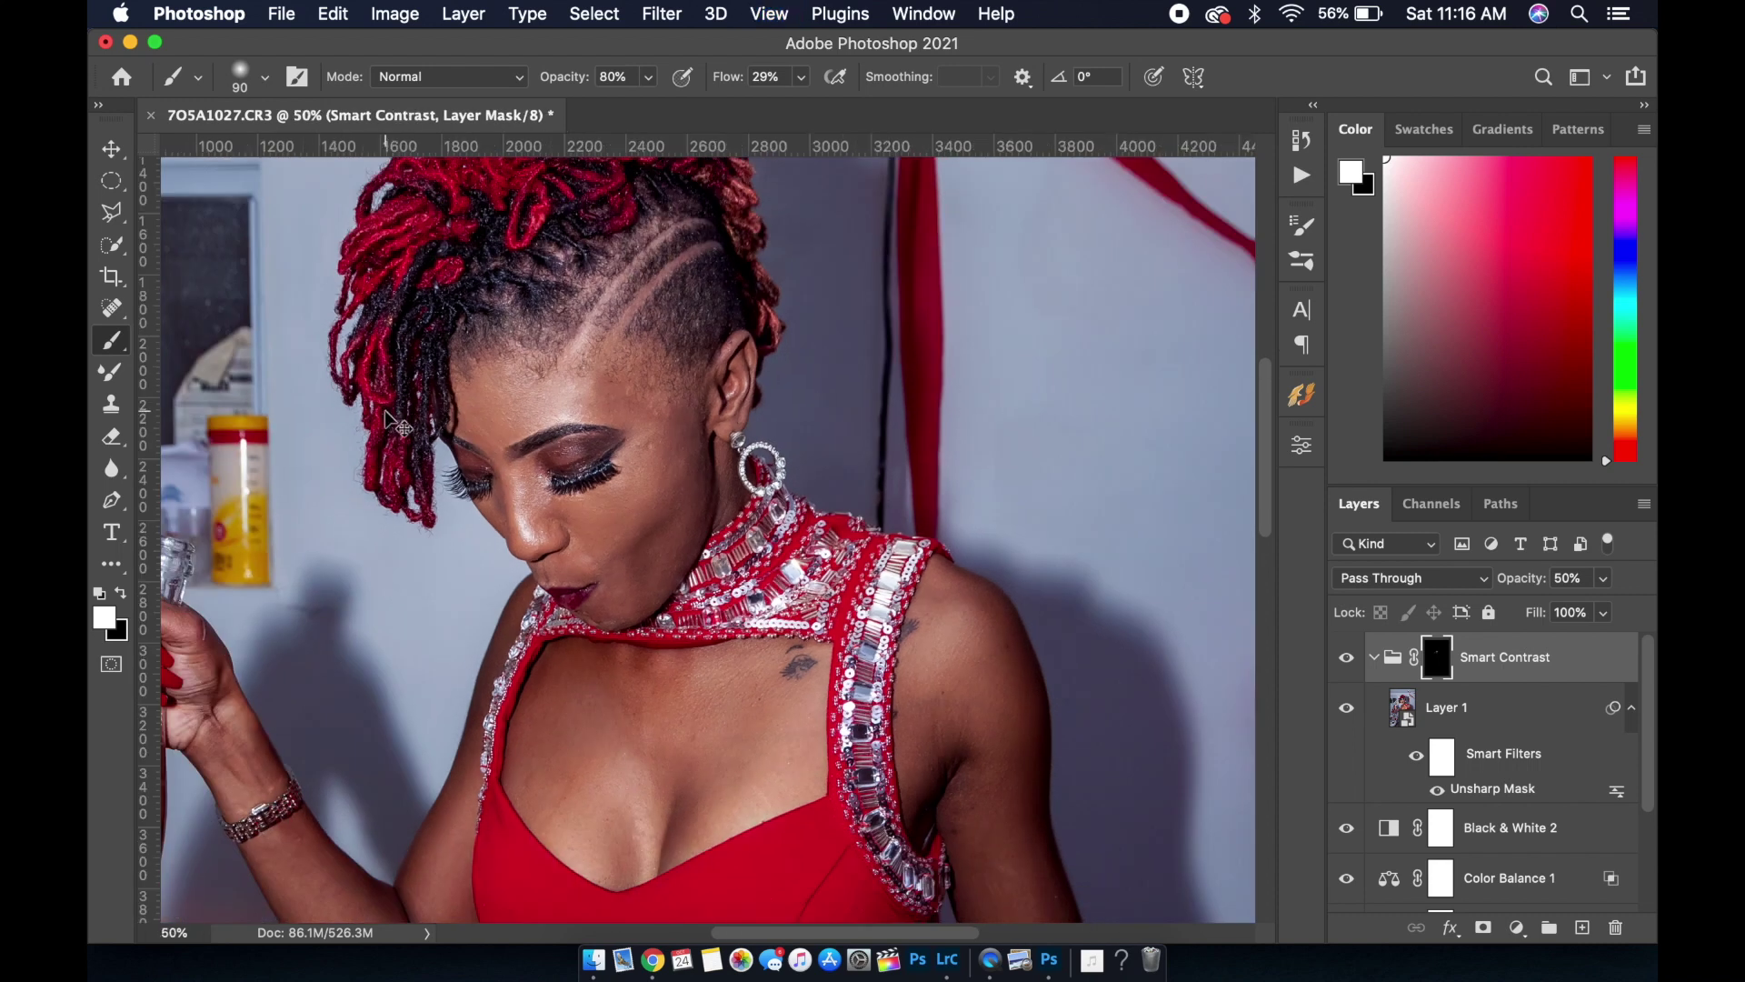
pyautogui.press(']')
pyautogui.press(']')
pyautogui.press(']')
pyautogui.press('super+minus')
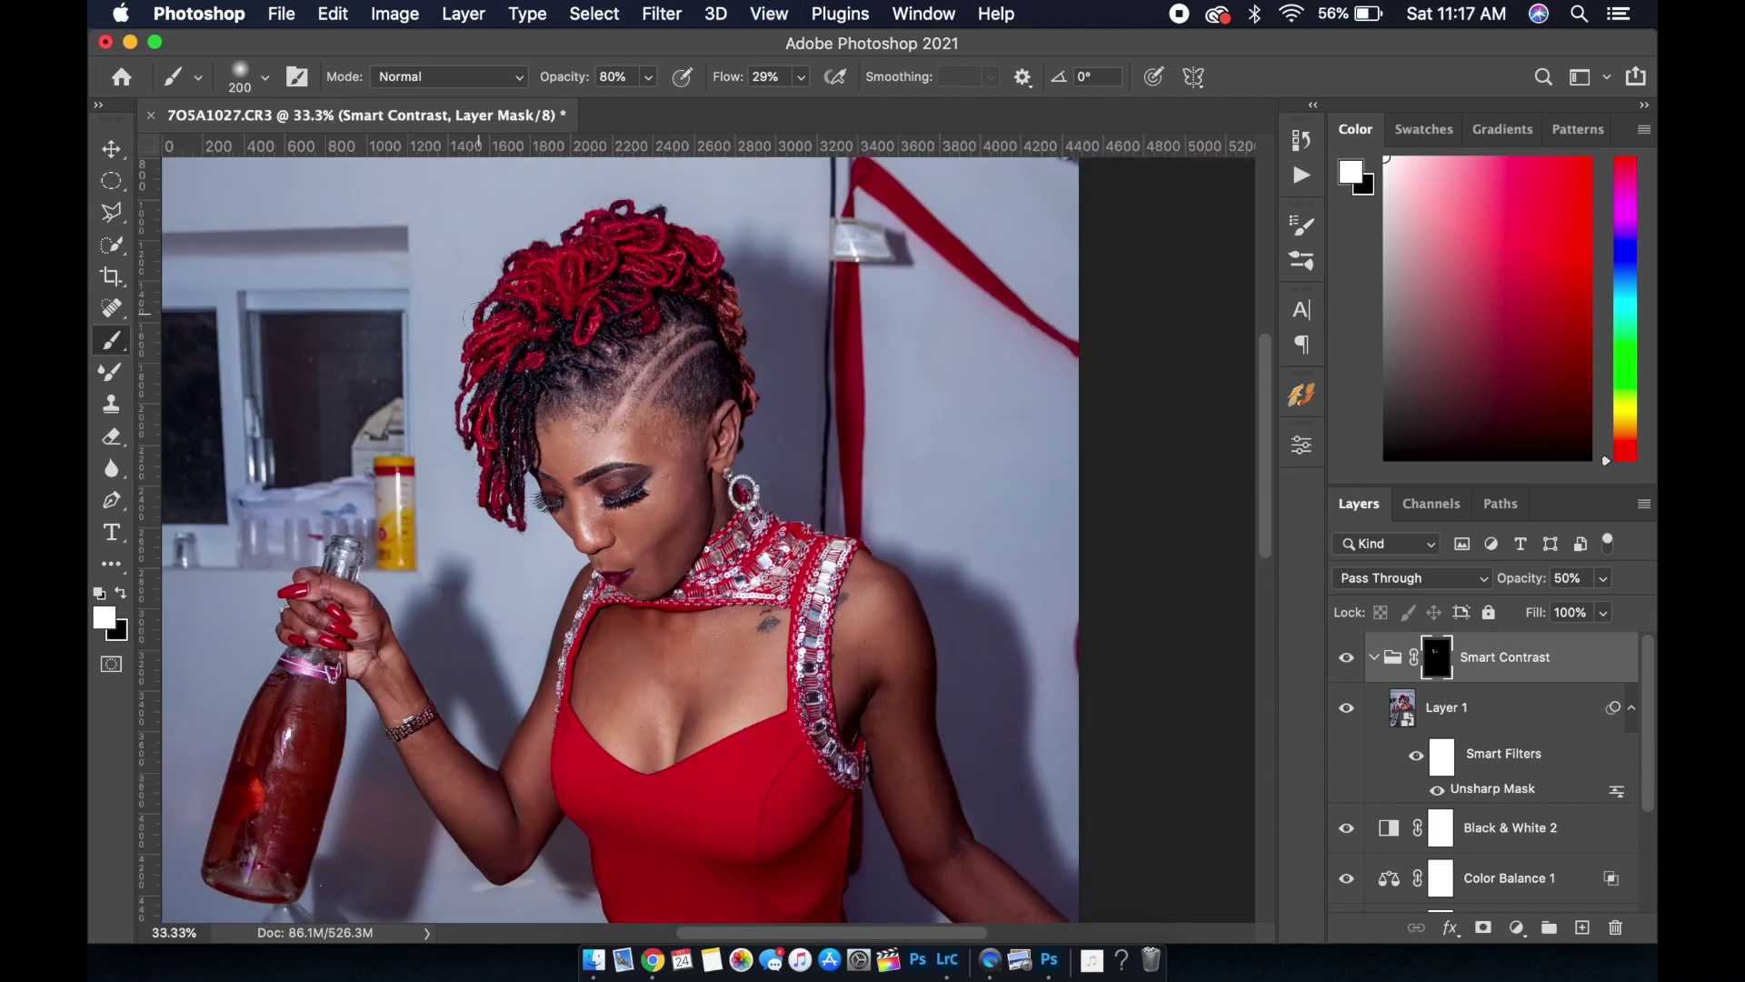
pyautogui.press(']')
pyautogui.press(']')
pyautogui.press(']')
pyautogui.click(1346, 657)
pyautogui.click(1346, 657)
pyautogui.press('[')
pyautogui.press('[')
pyautogui.press('[')
pyautogui.press('[')
pyautogui.press('[')
pyautogui.press('[')
pyautogui.press('super+minus')
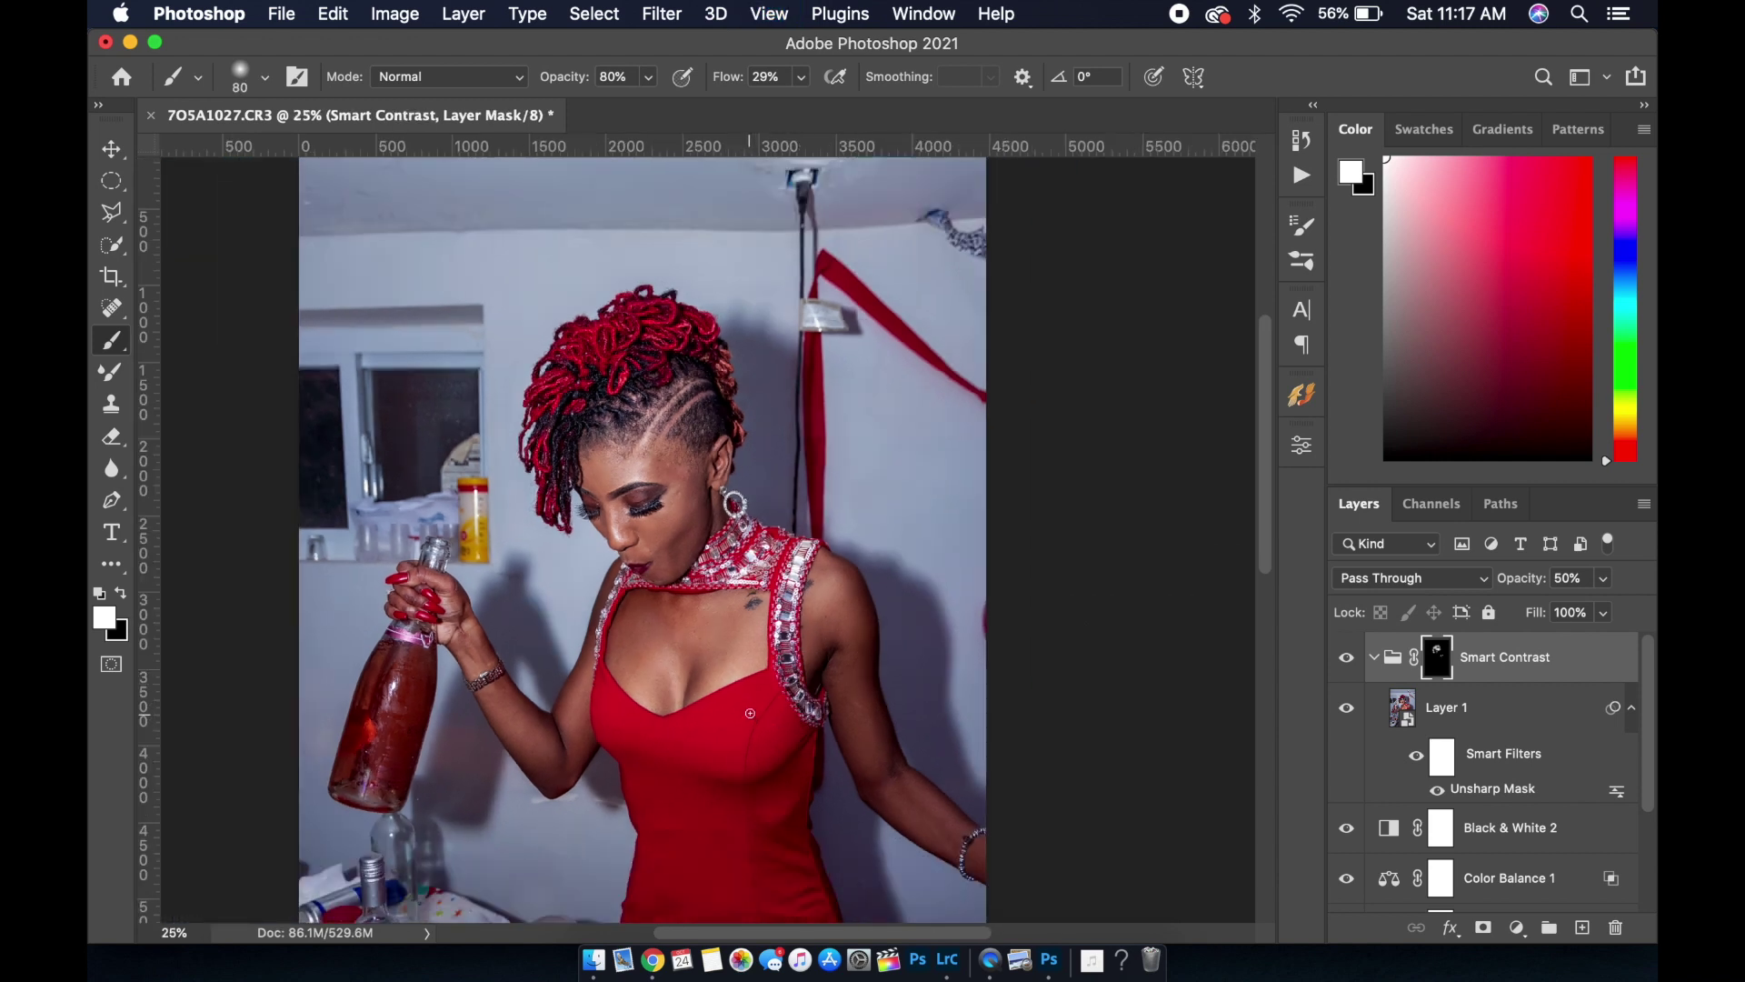
pyautogui.scroll(-3, 770, 703)
pyautogui.scroll(-2, 769, 704)
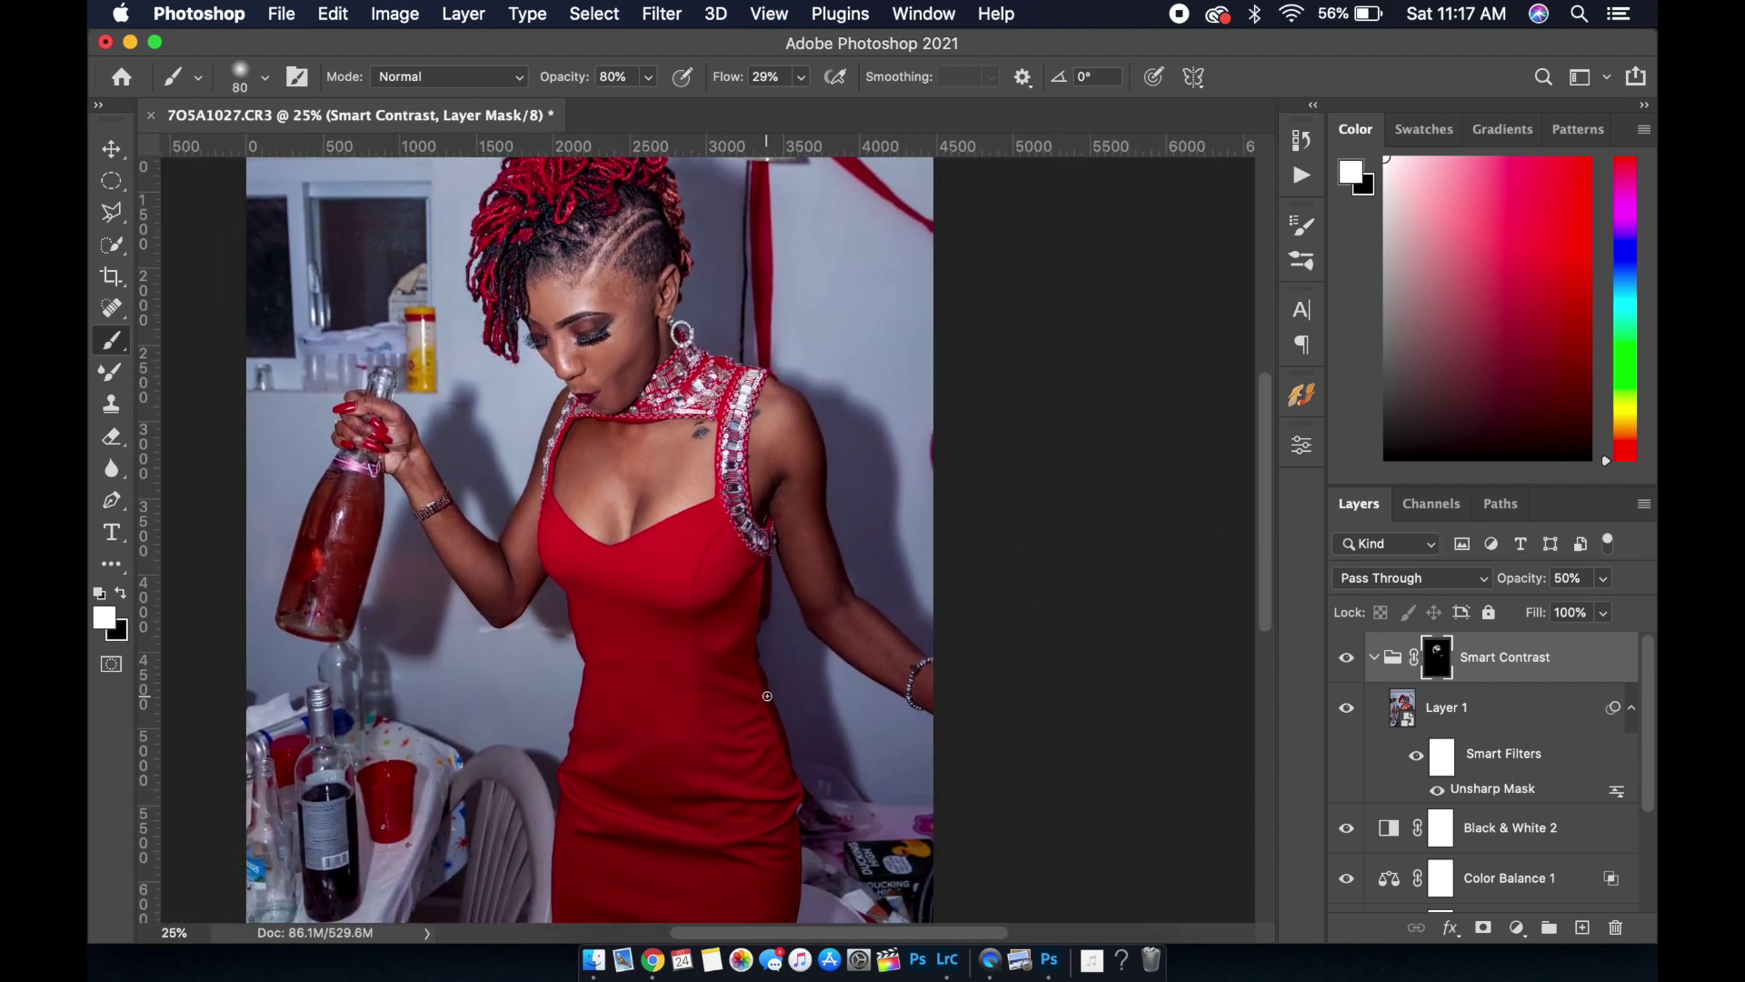
pyautogui.press('super+minus')
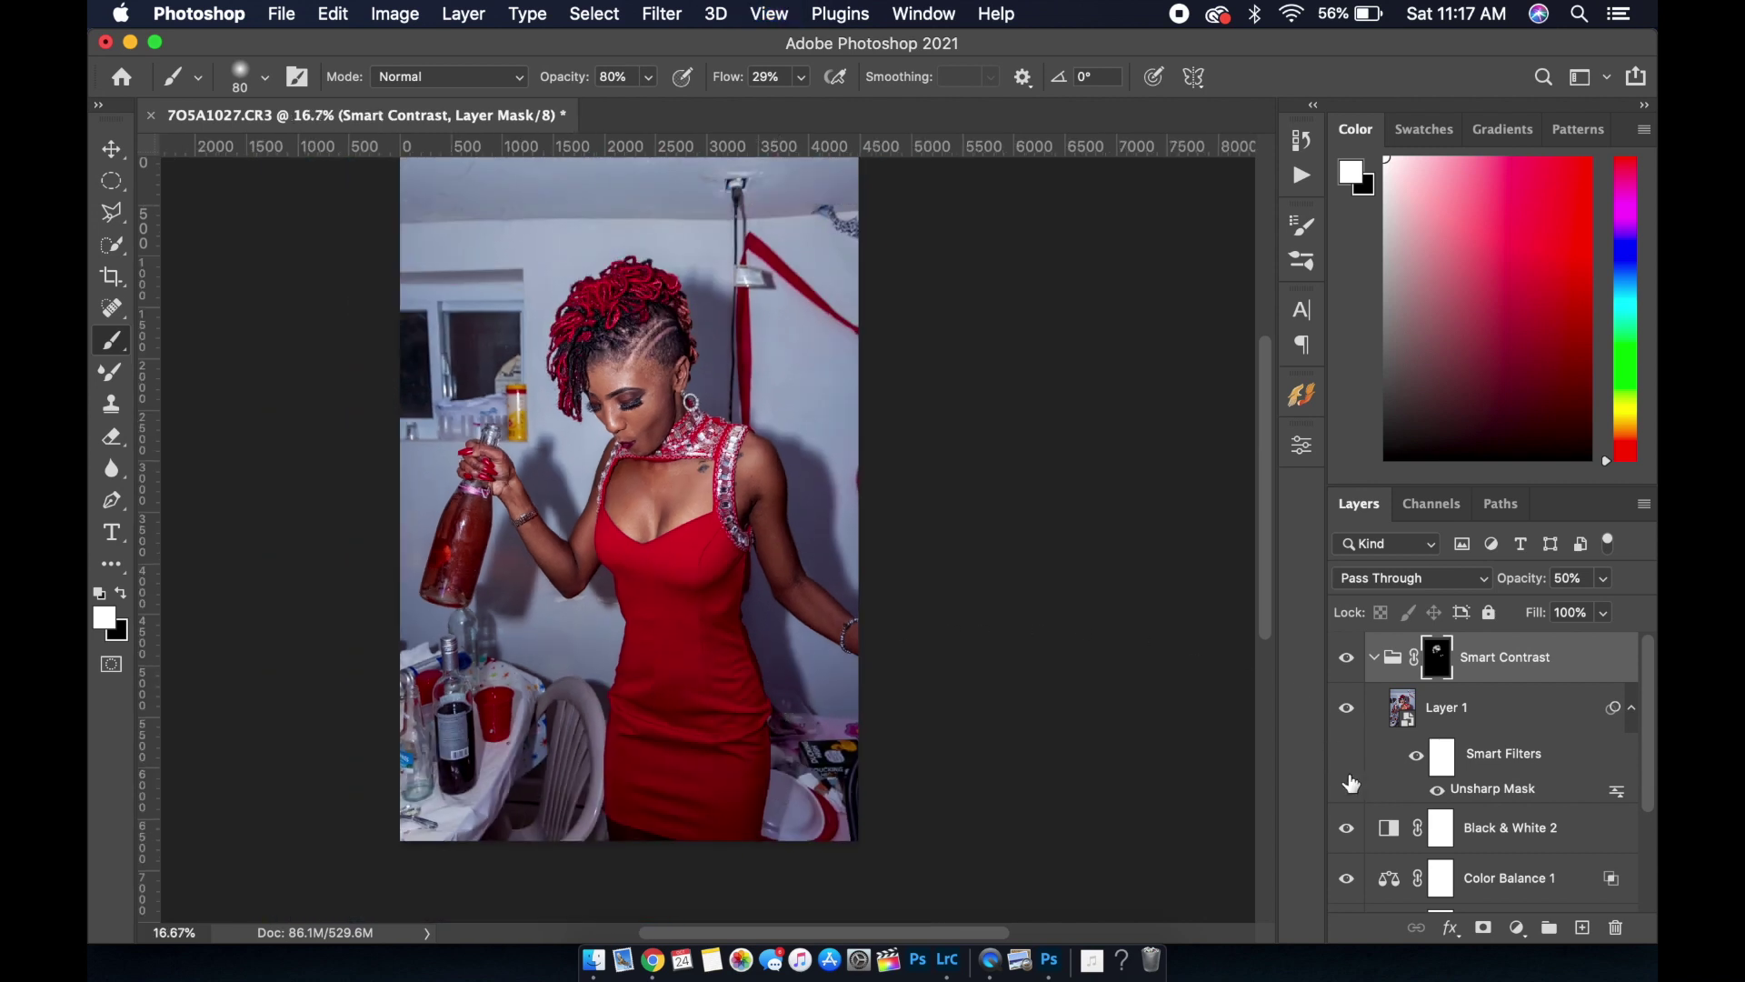
# Toggle the edit layers off and on to compare against the unedited Background
pyautogui.scroll(-1, 1363, 799)
pyautogui.scroll(-3, 1372, 827)
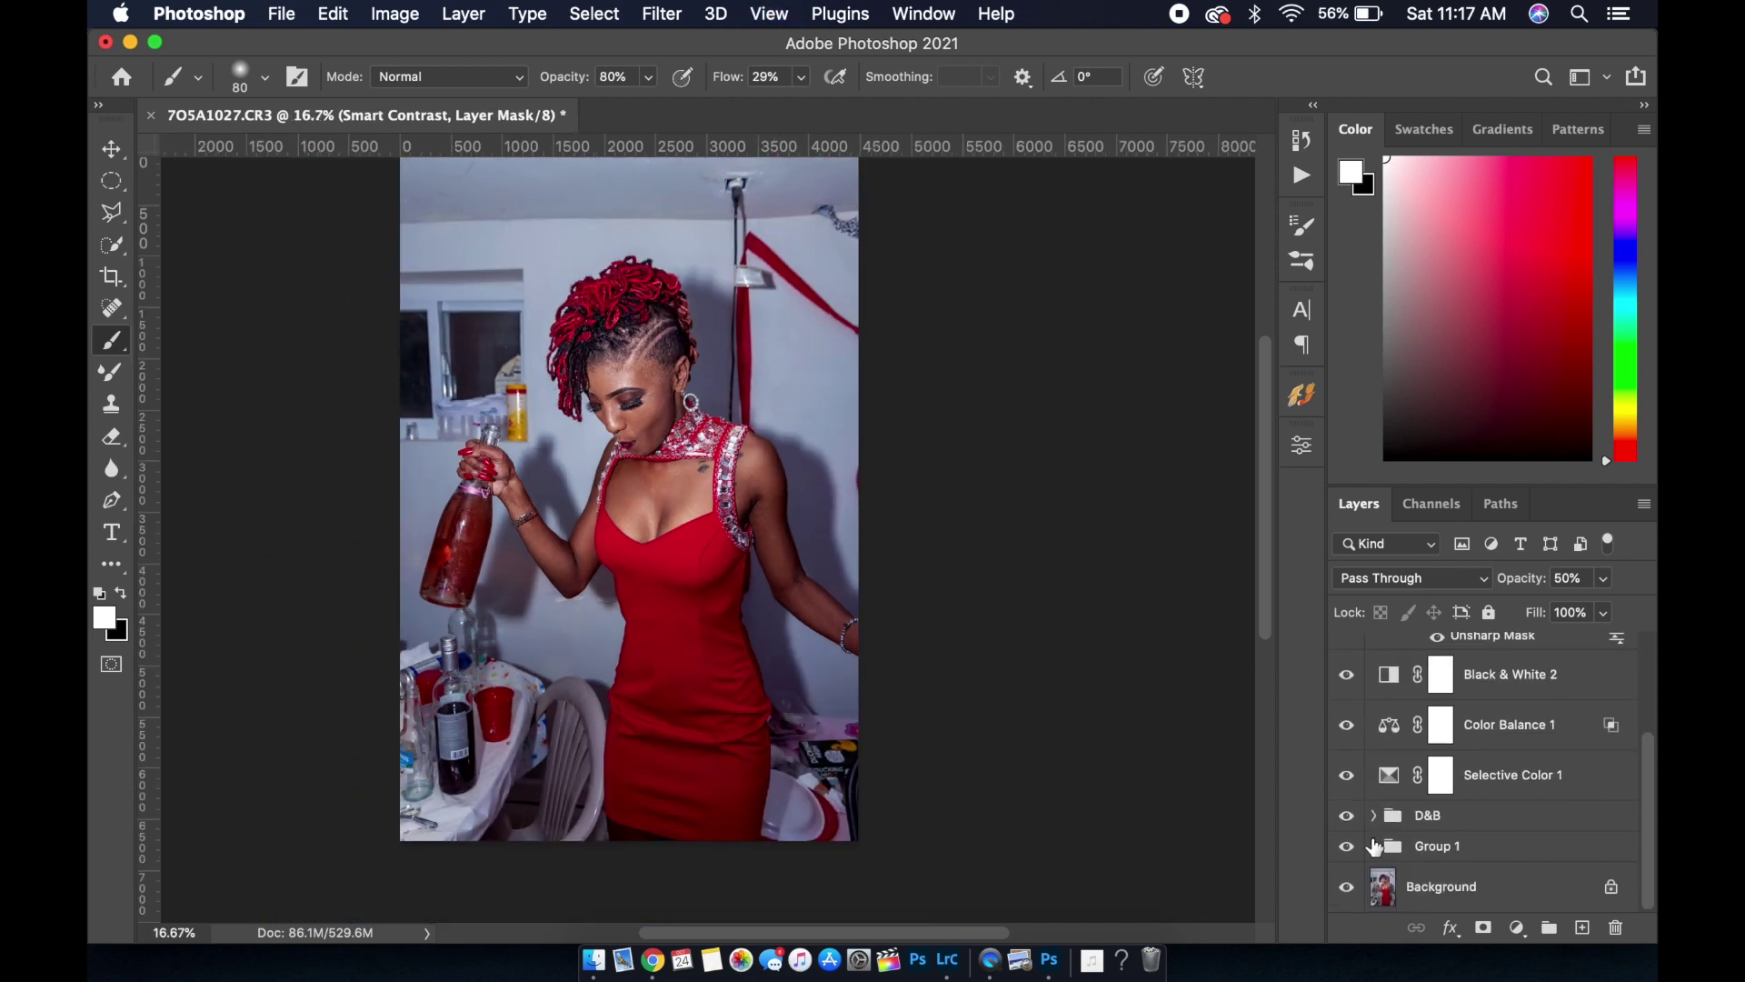
pyautogui.click(1348, 889)
pyautogui.click(1348, 889)
pyautogui.keyDown('alt'); pyautogui.click(1348, 889); pyautogui.keyUp('alt')
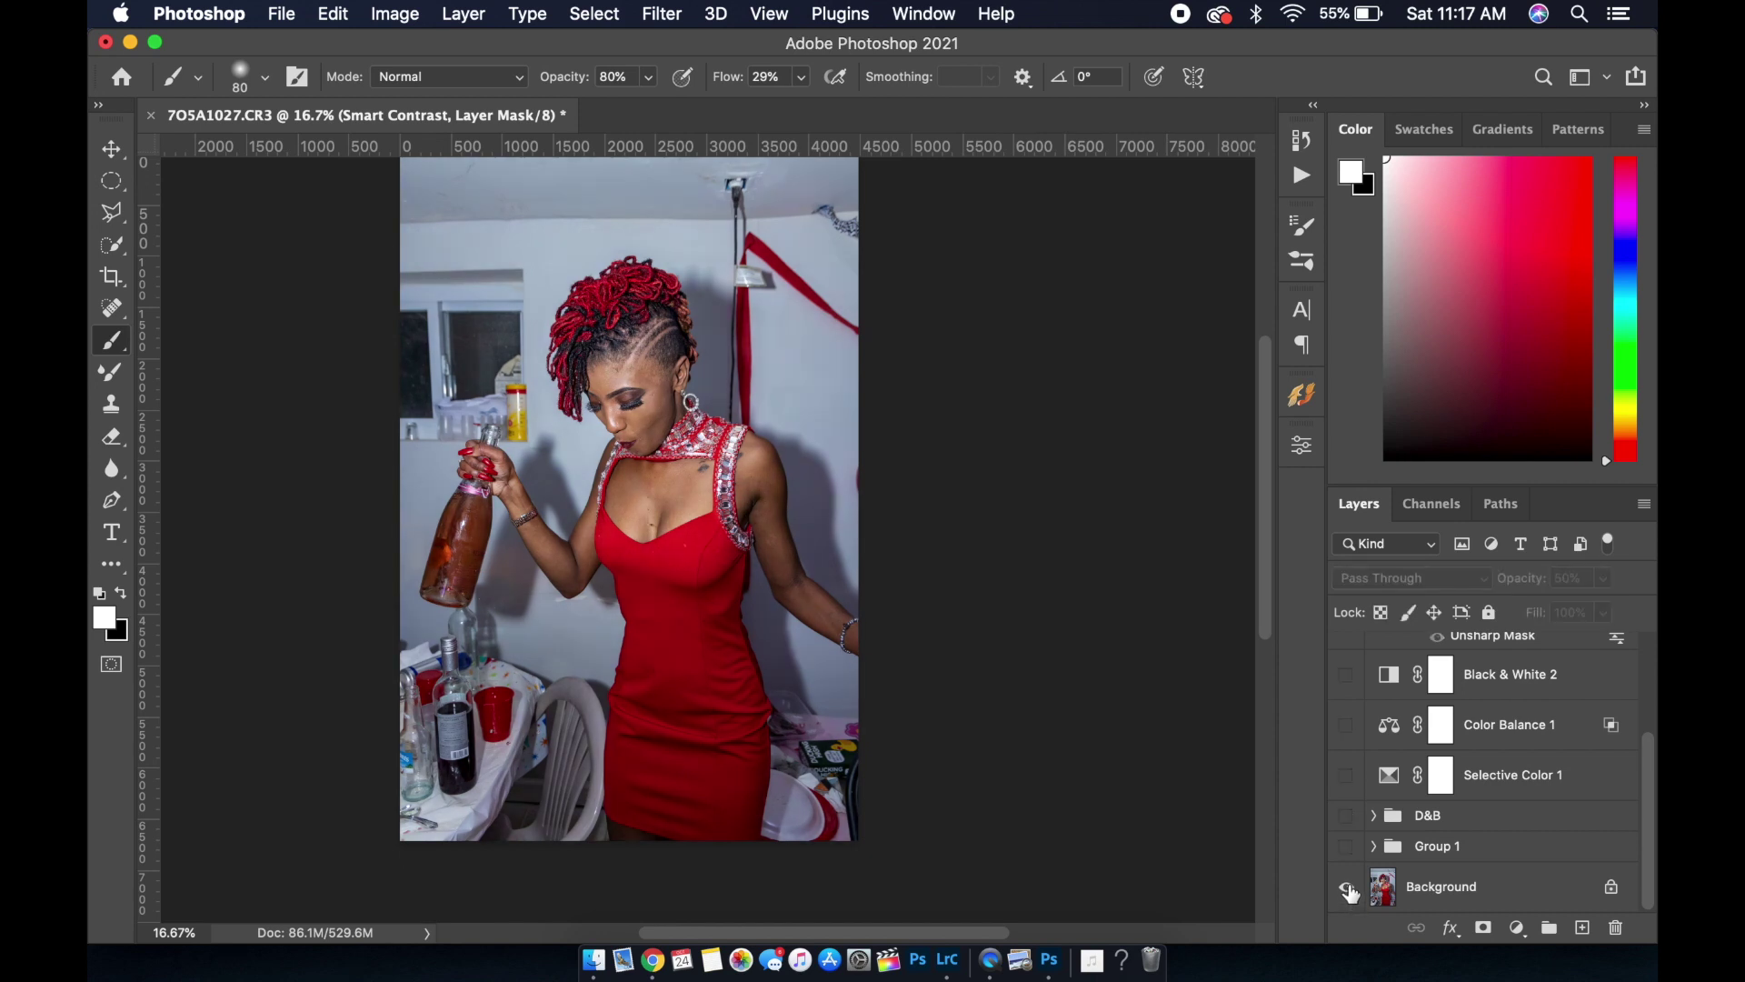
pyautogui.keyDown('alt'); pyautogui.click(1348, 889); pyautogui.keyUp('alt')
pyautogui.scroll(3, 1486, 789)
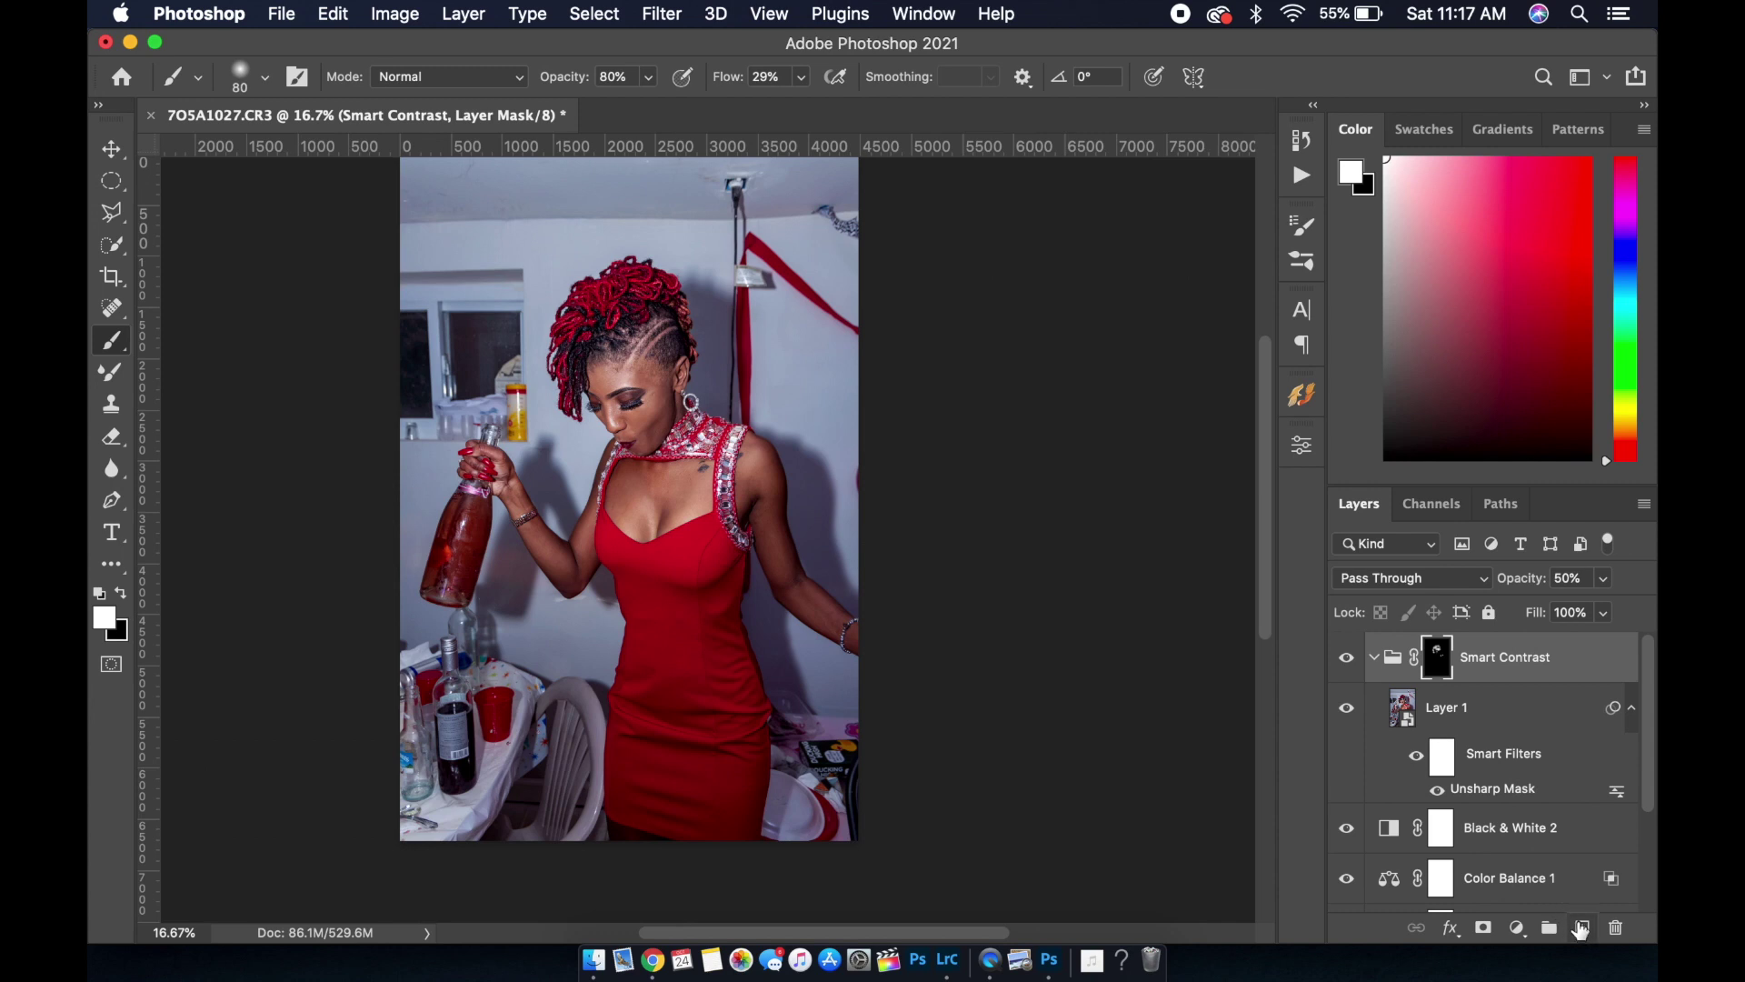
# Add Layer 2 above the collapsed Smart Contrast group and stamp all visible layers into it
pyautogui.click(1581, 927)
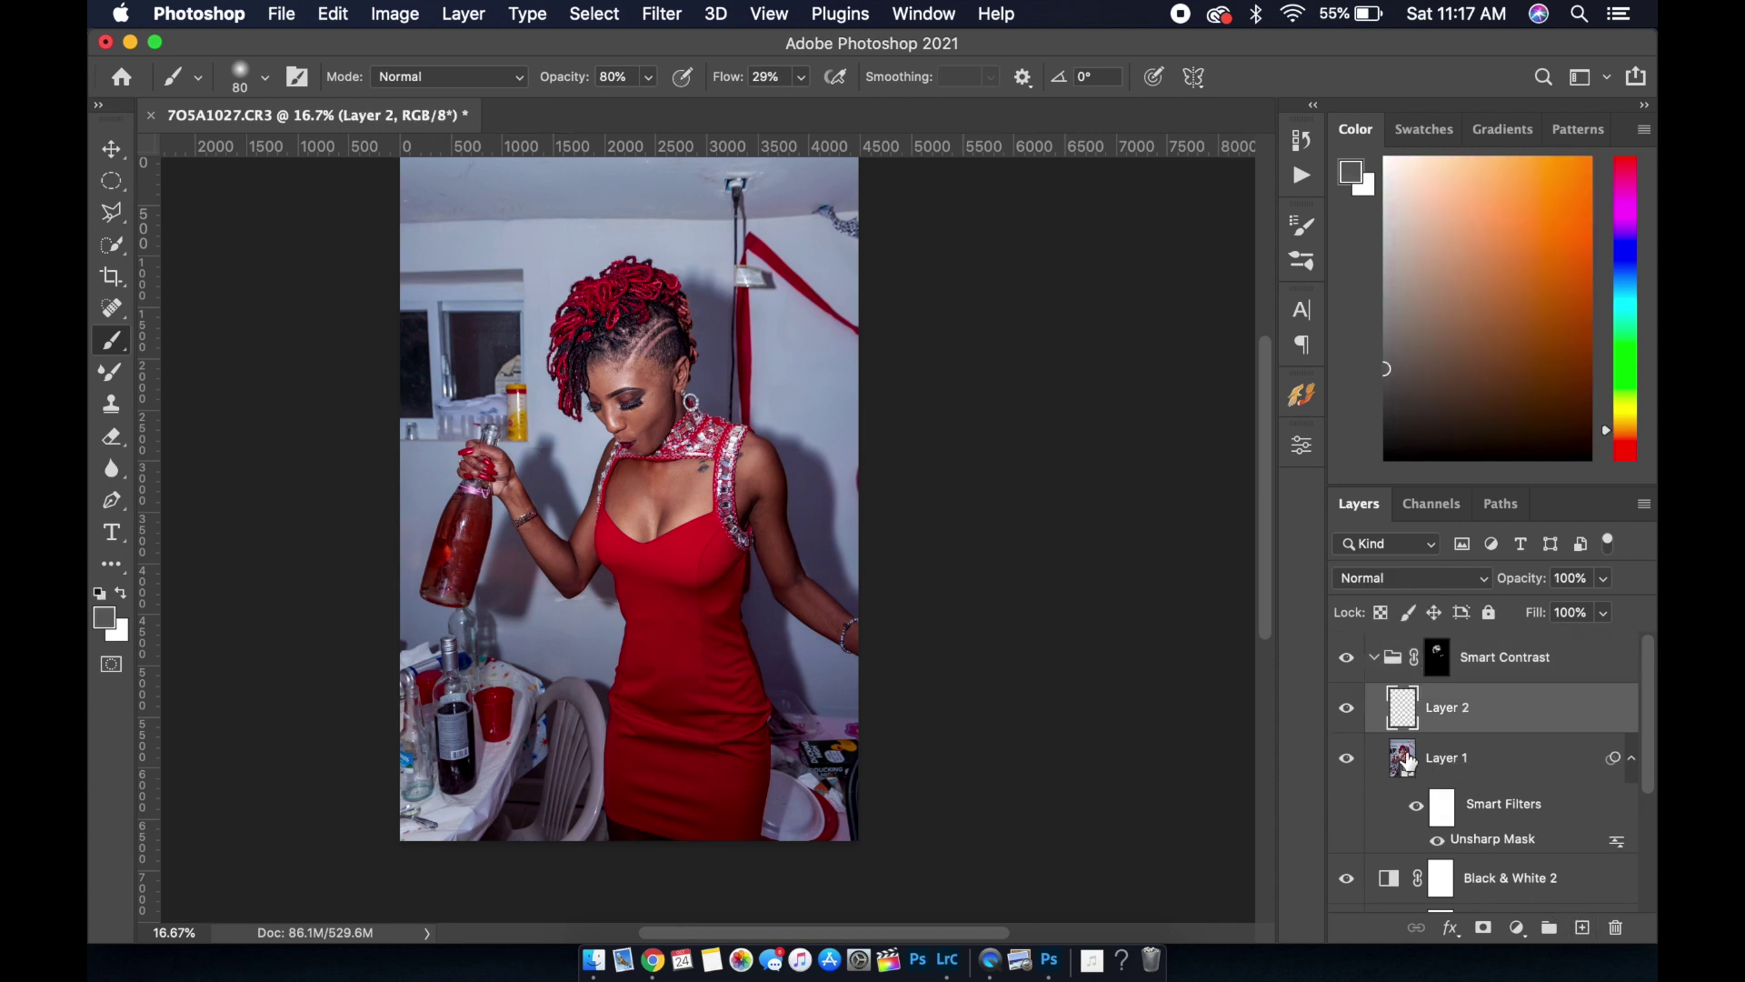
pyautogui.moveTo(1490, 727); pyautogui.dragTo(1506, 644)
pyautogui.click(1375, 712)
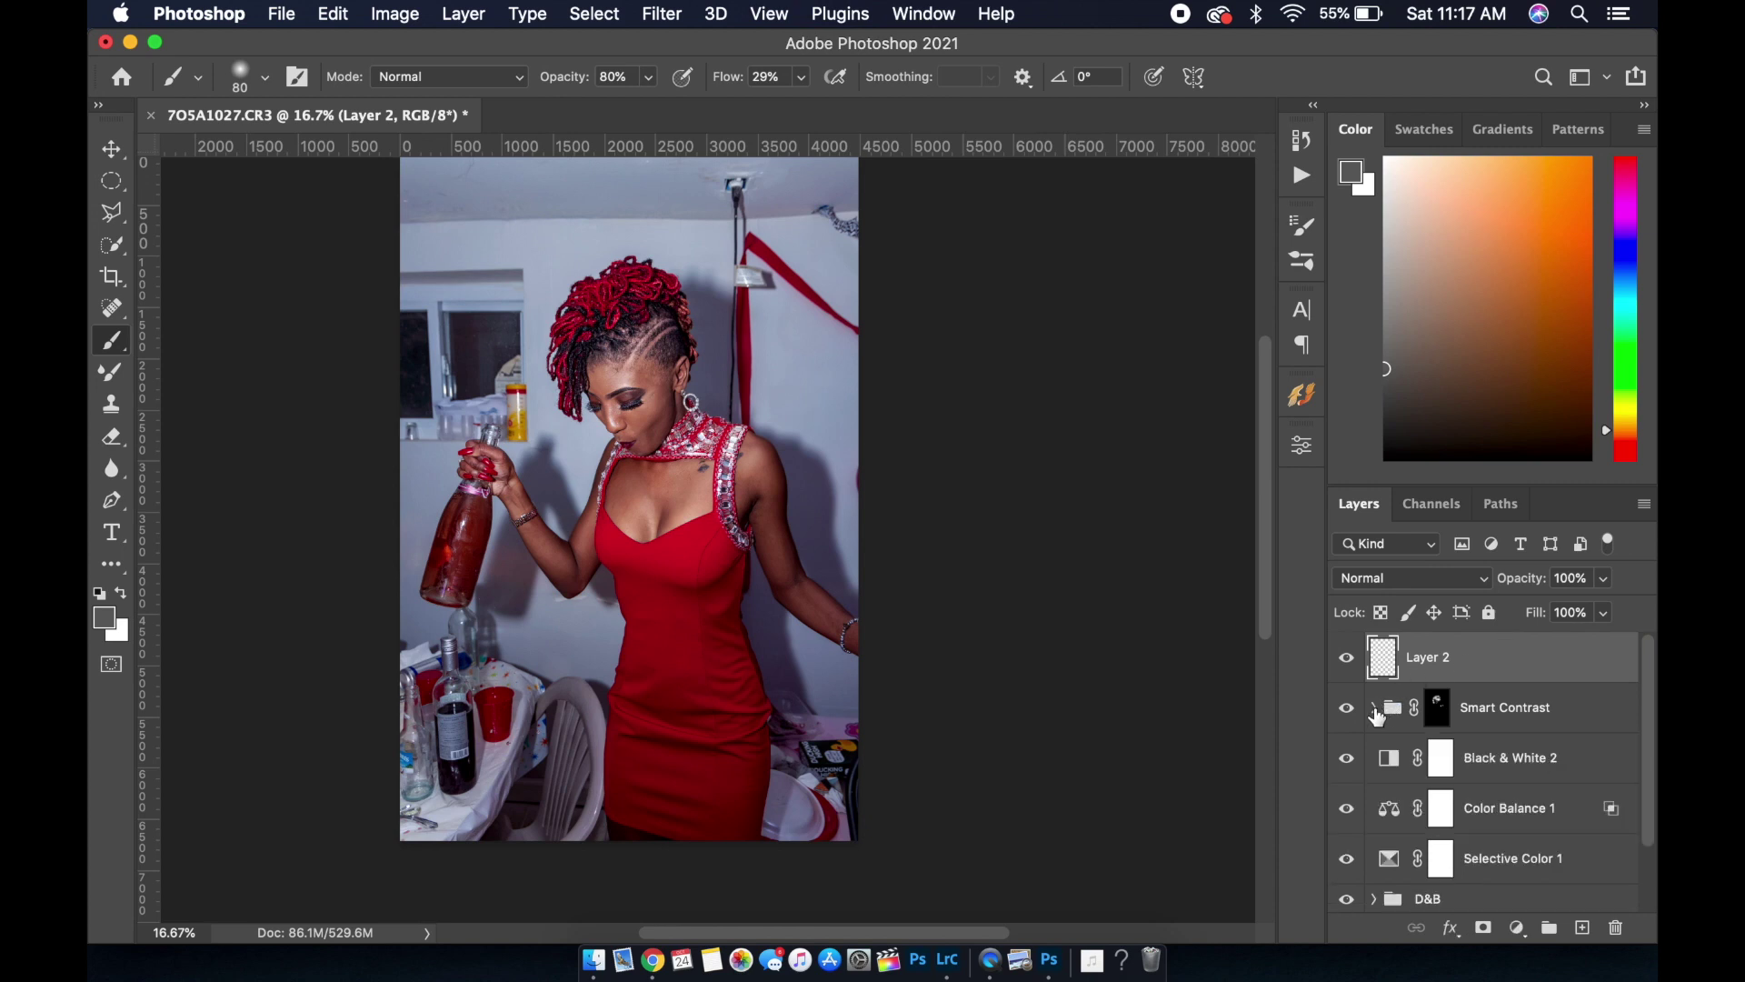
pyautogui.scroll(2, 691, 311)
pyautogui.scroll(2, 695, 327)
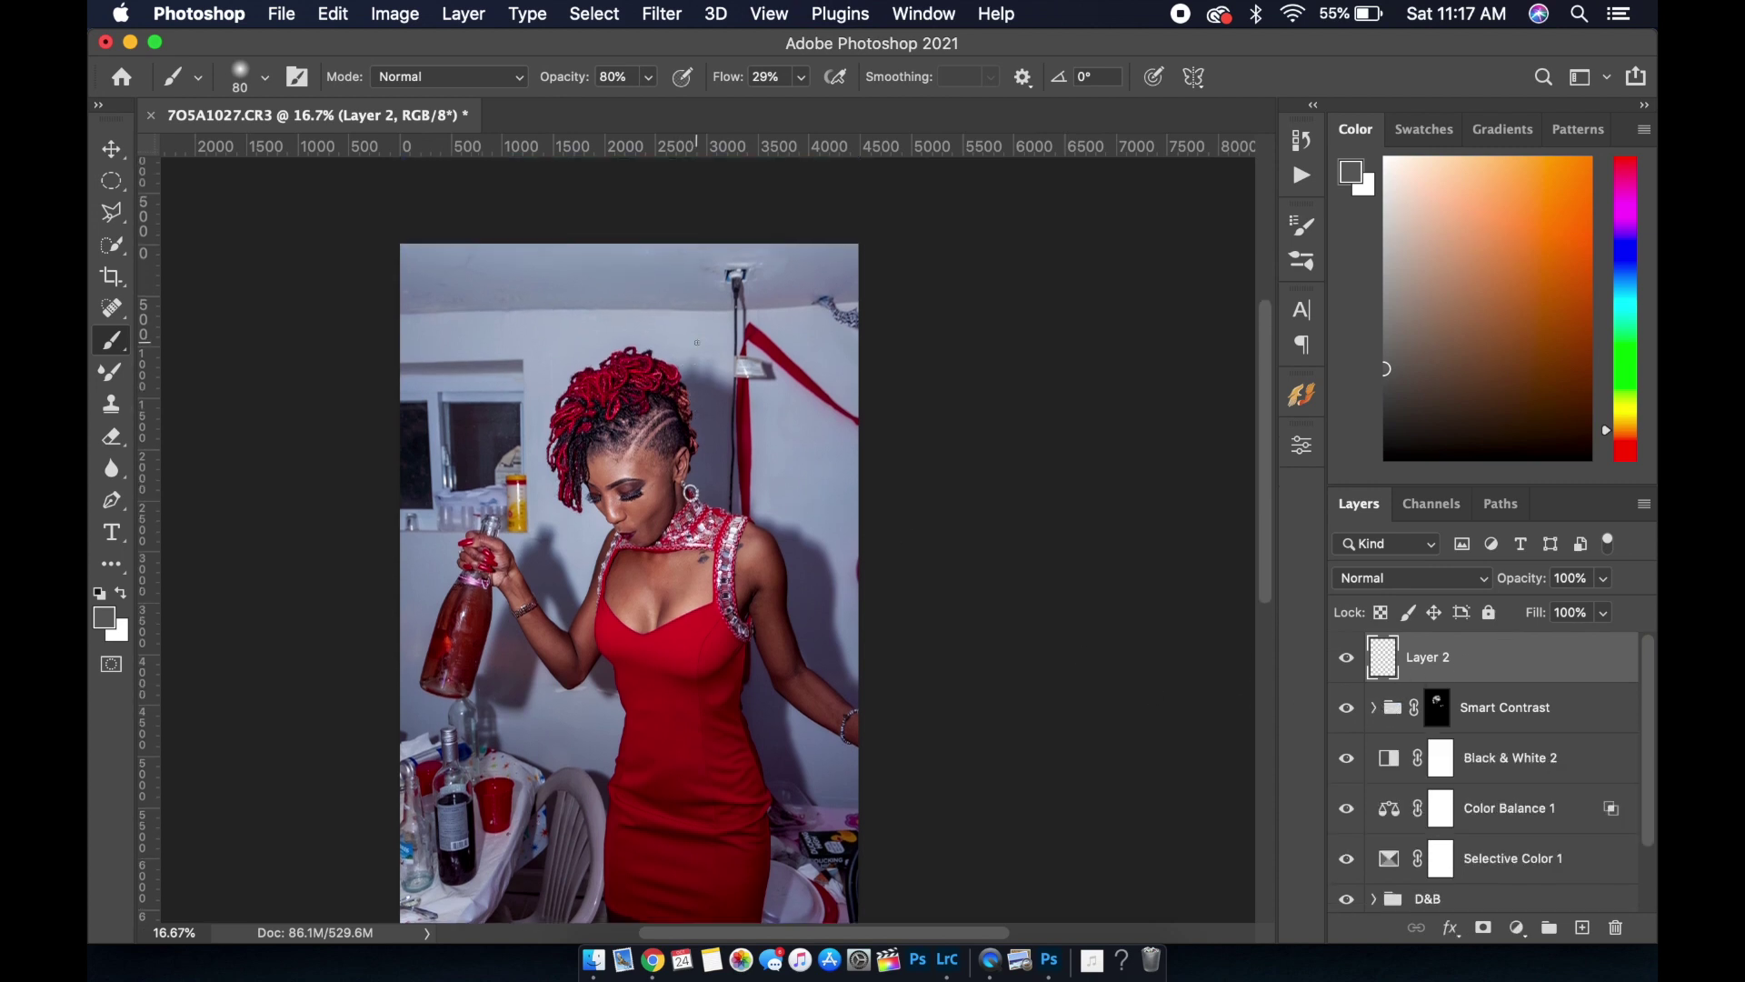
pyautogui.press('BackSpace')
pyautogui.click(670, 15)
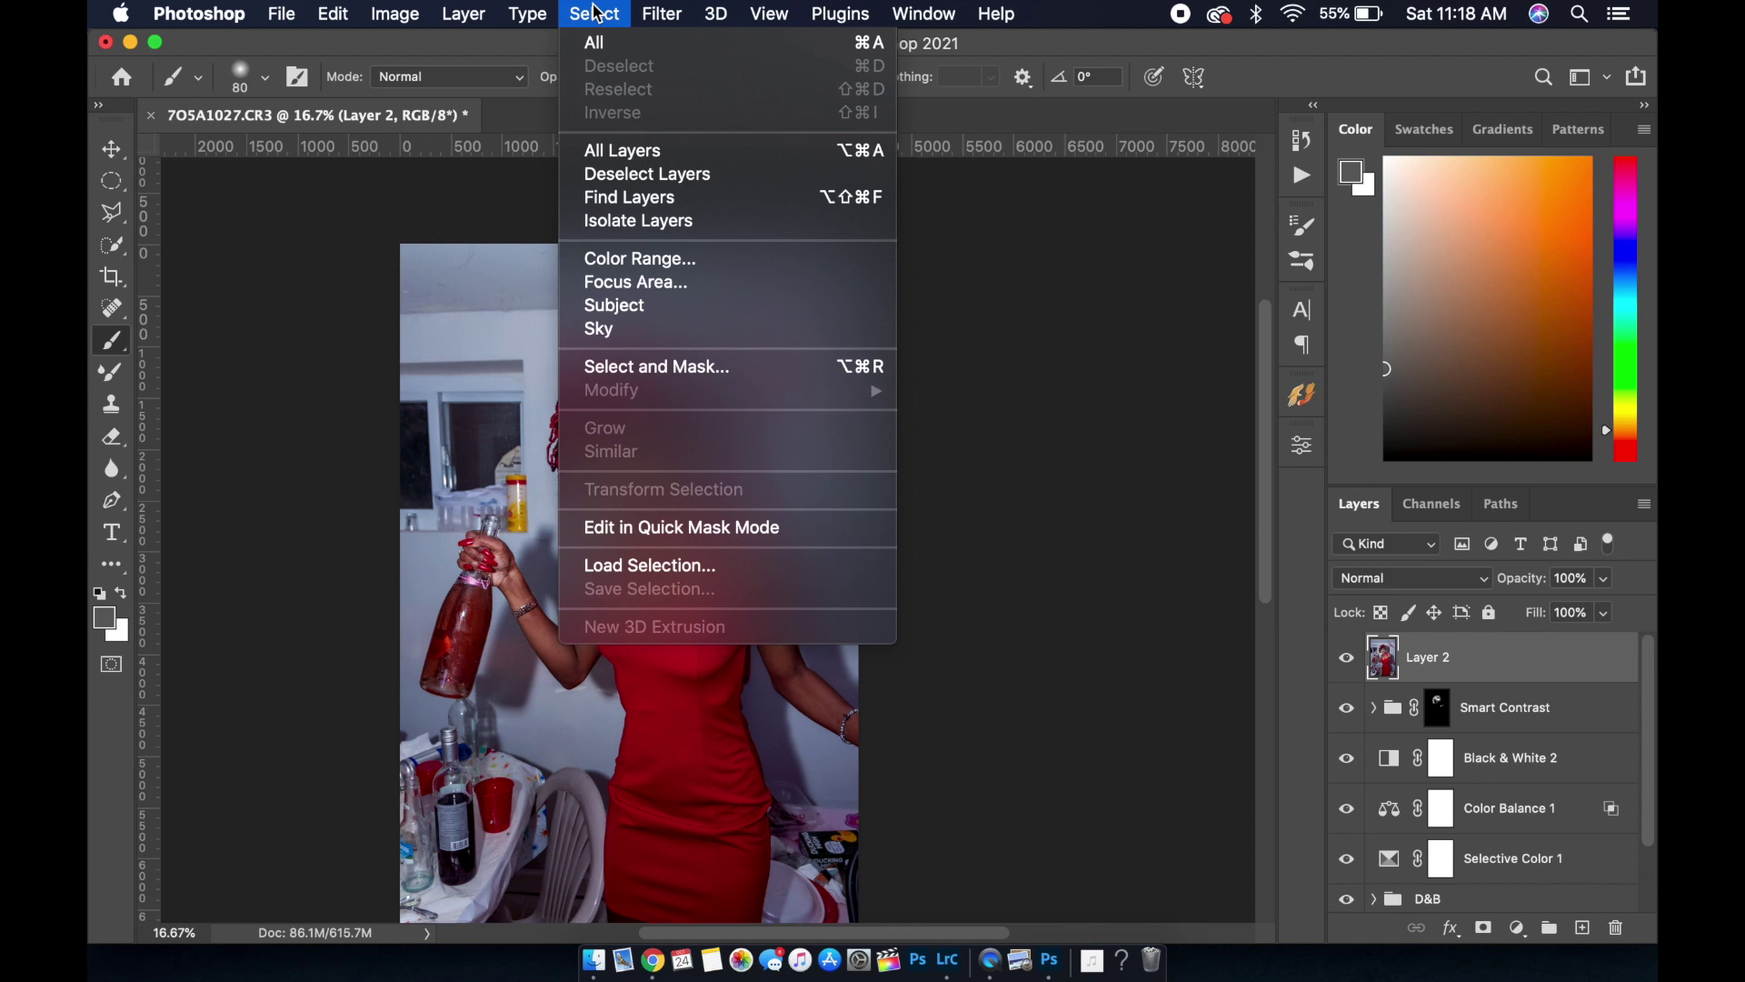
pyautogui.moveTo(662, 14)
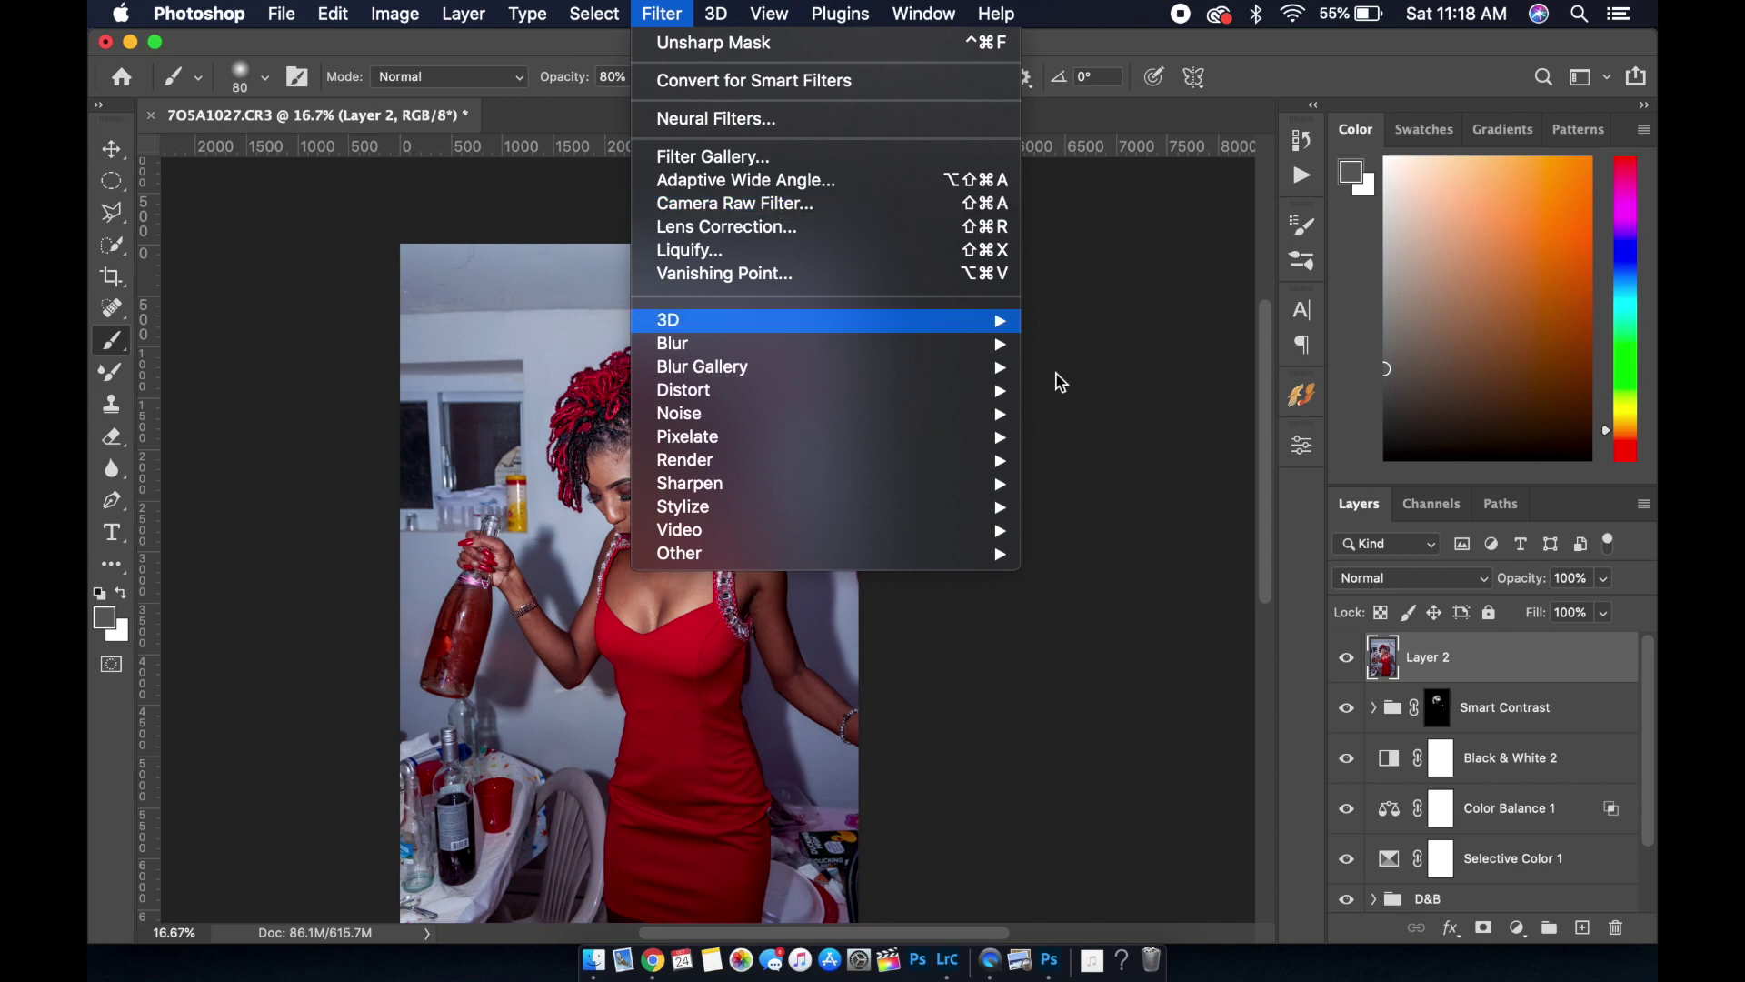
pyautogui.click(1072, 394)
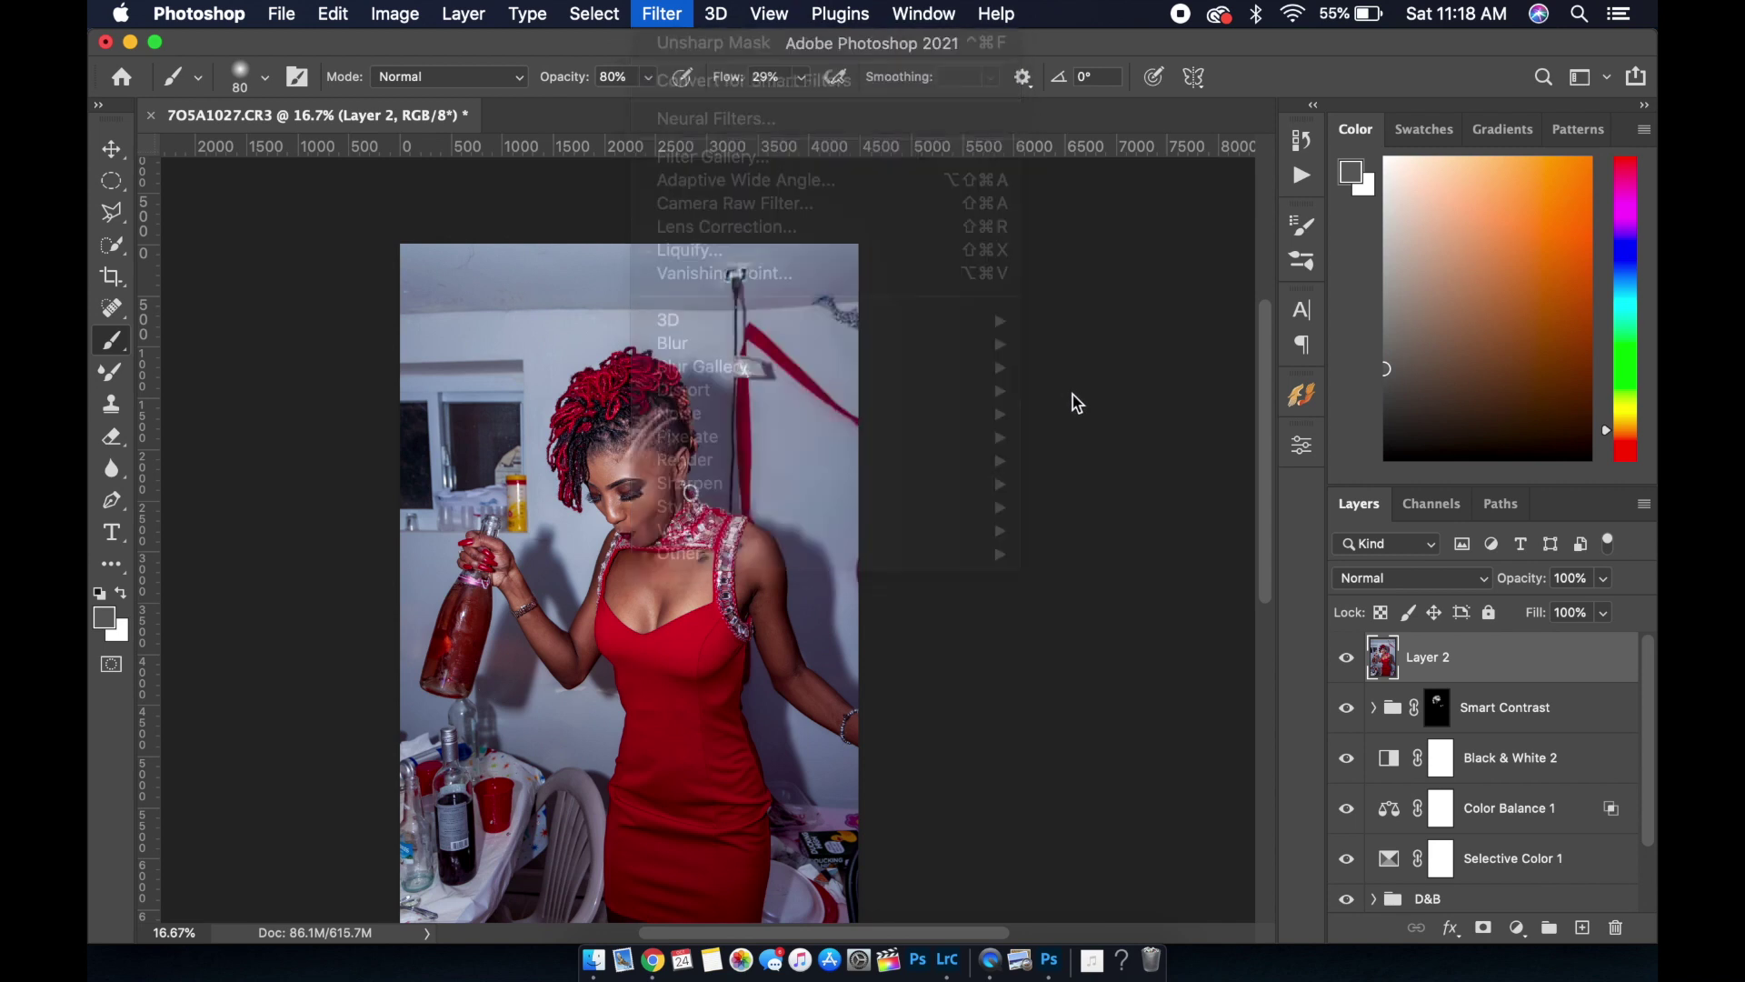
# Clone out the ceiling light fixture using the Clone Stamp with a small soft round brush
pyautogui.click(112, 404)
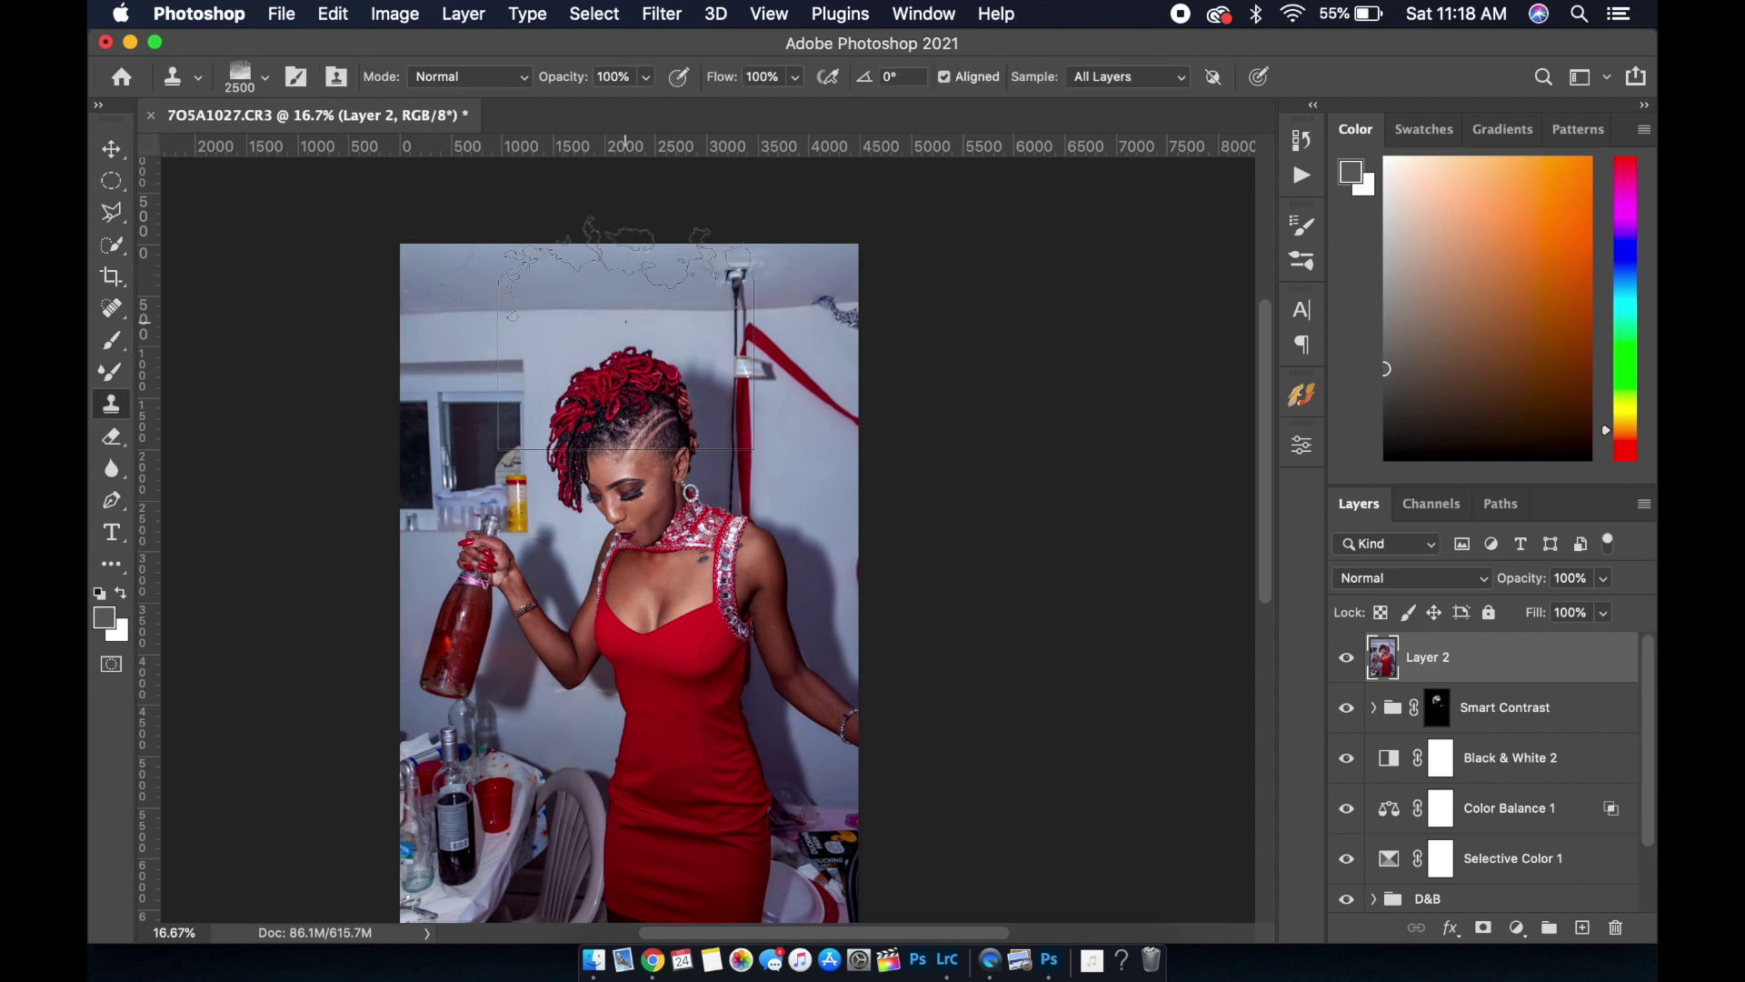
pyautogui.click(265, 78)
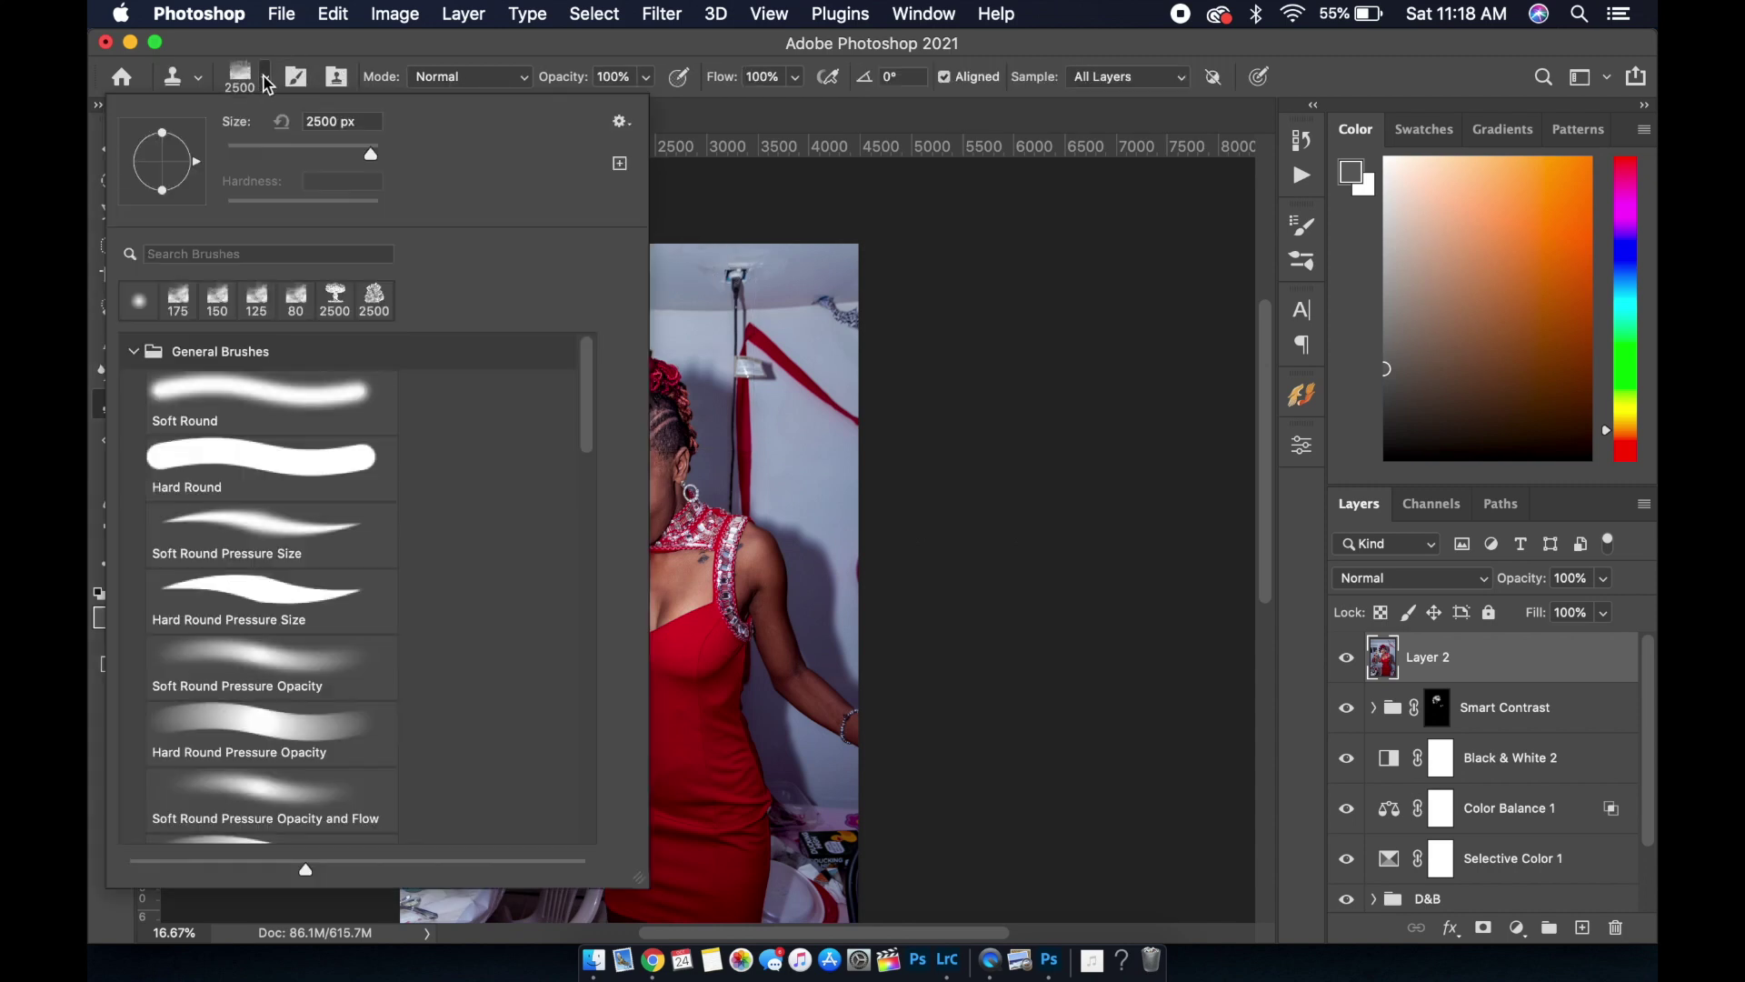
pyautogui.click(214, 400)
pyautogui.click(978, 375)
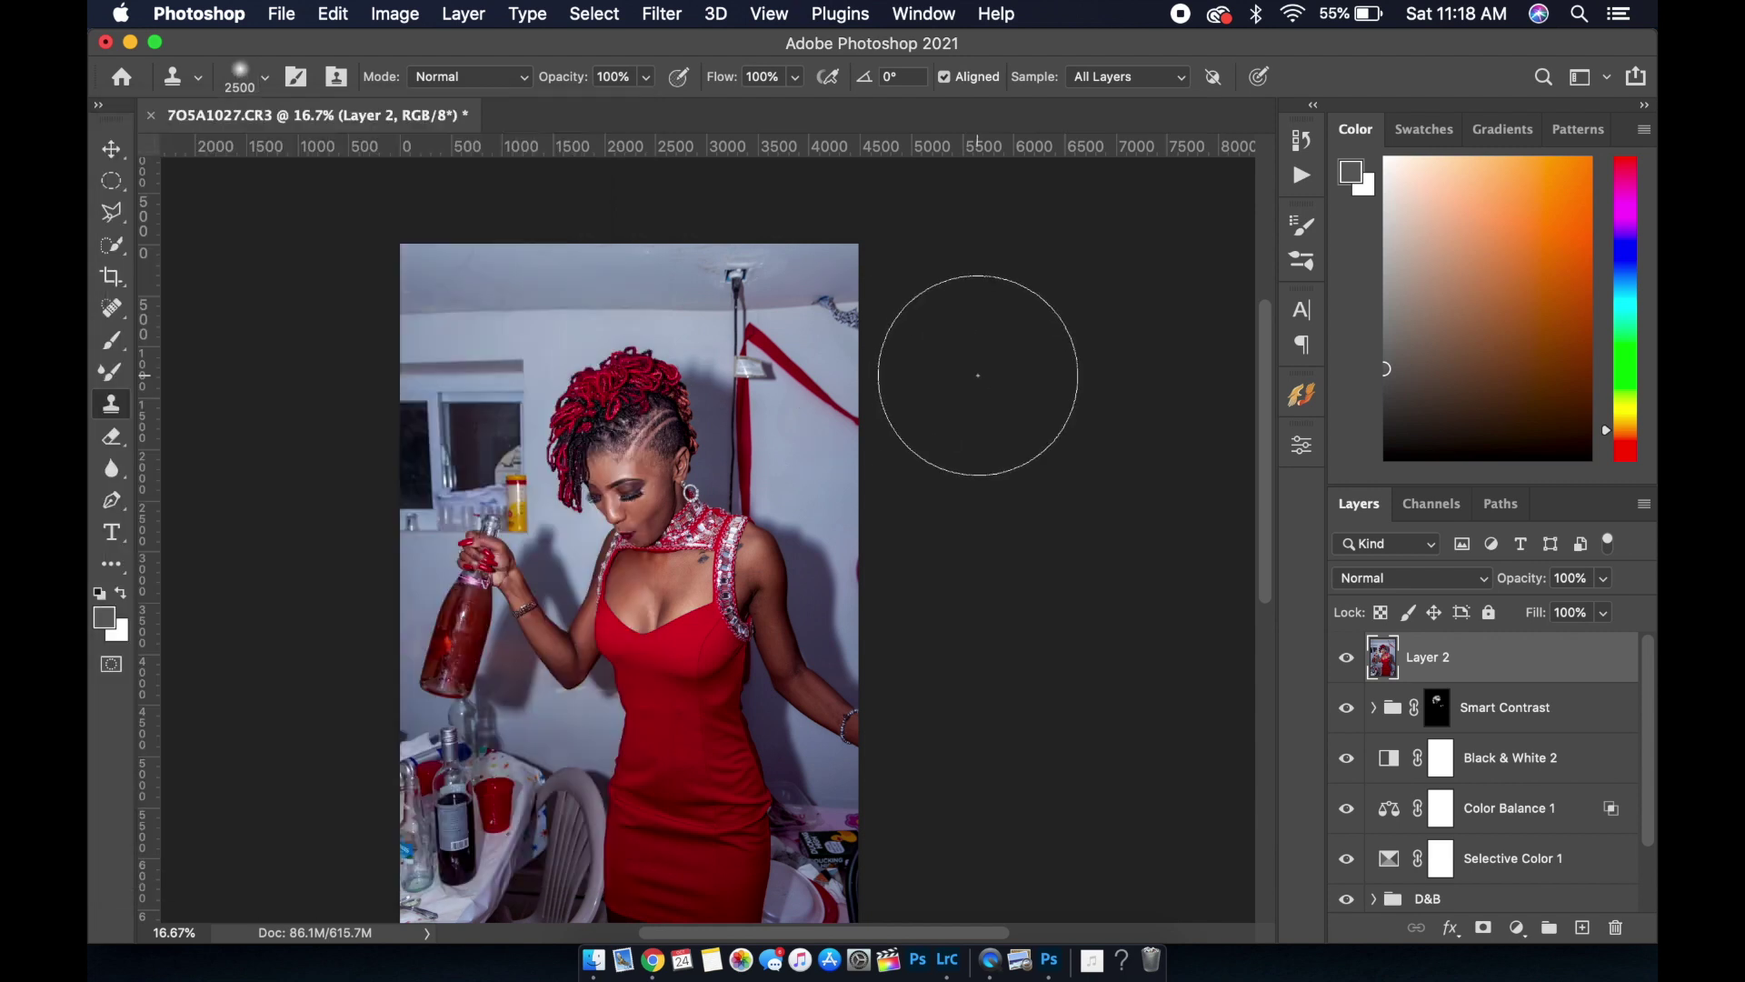
pyautogui.click(1052, 362)
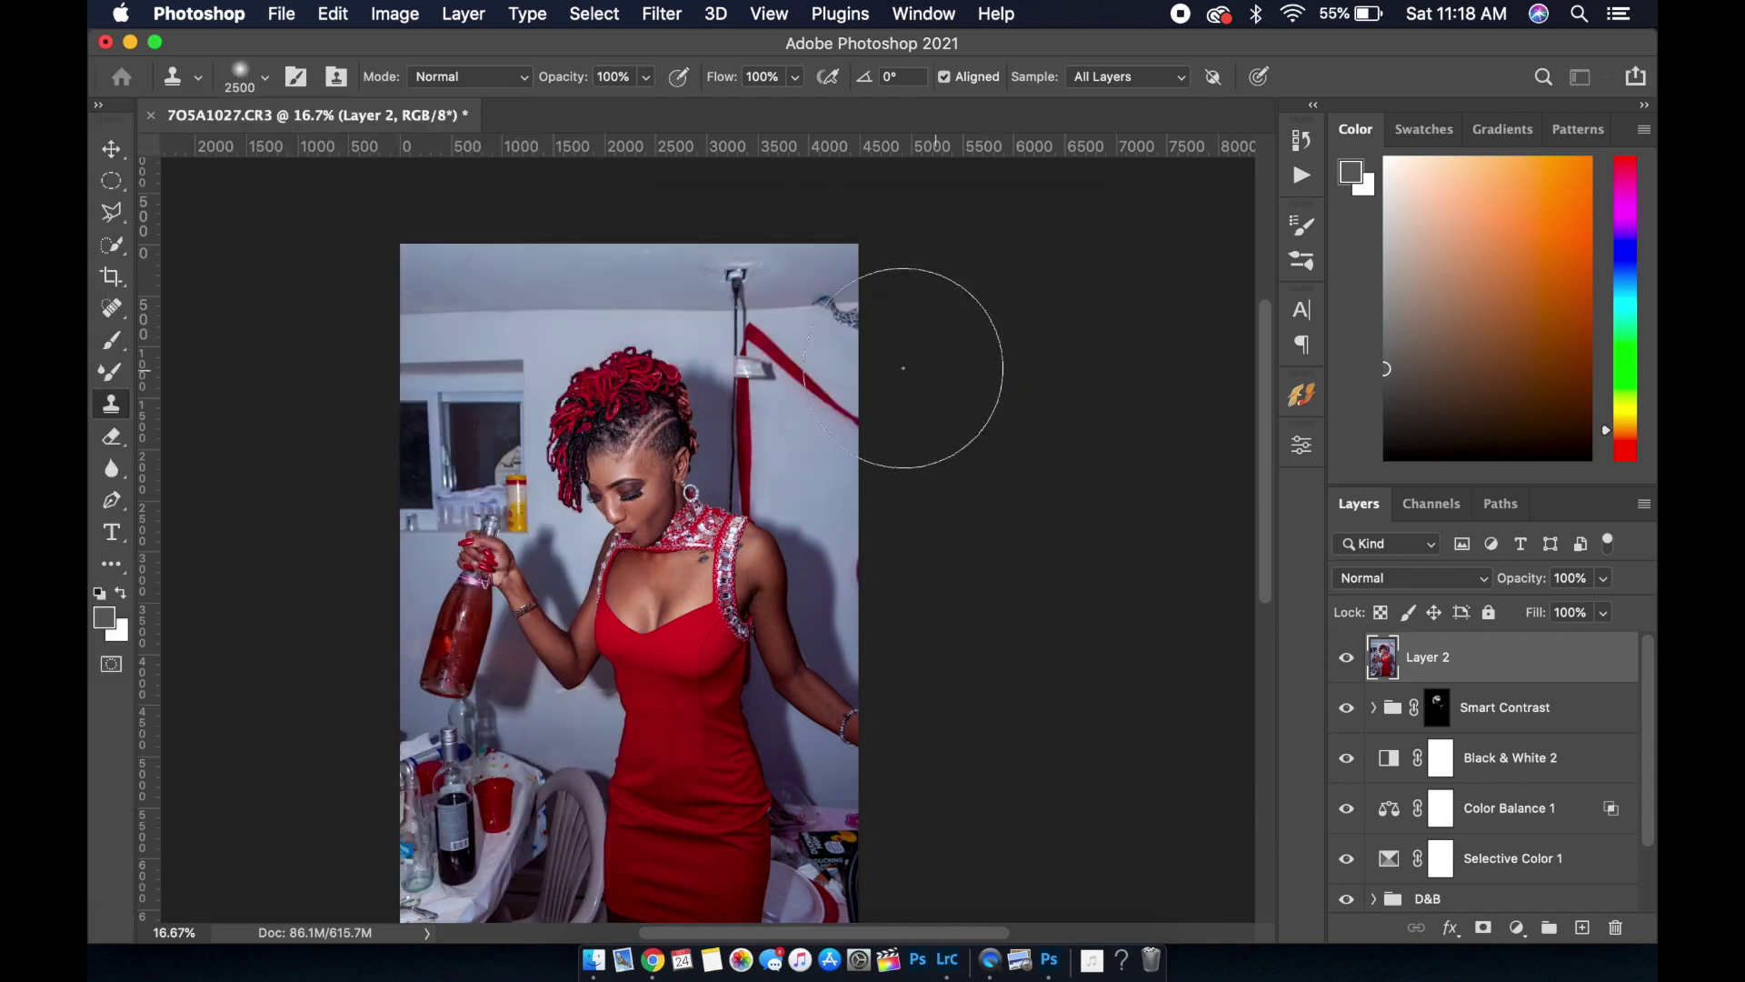
pyautogui.press('super+plus')
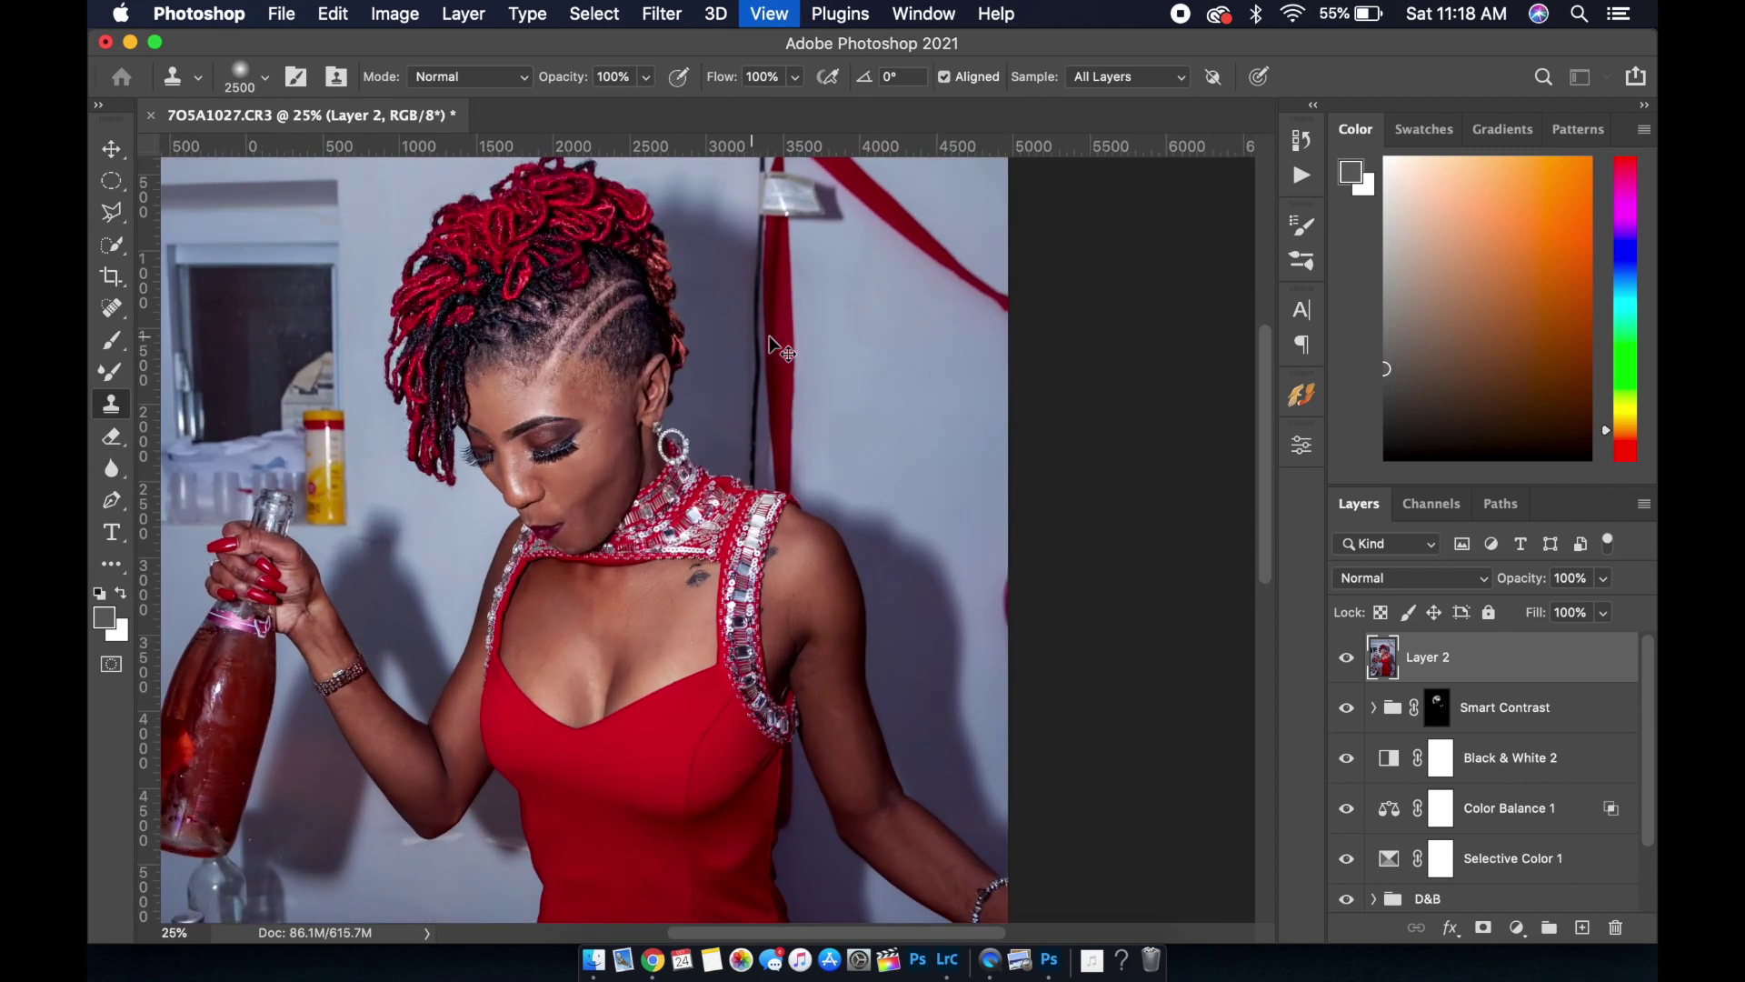
pyautogui.press('super+plus')
pyautogui.scroll(5, 771, 341)
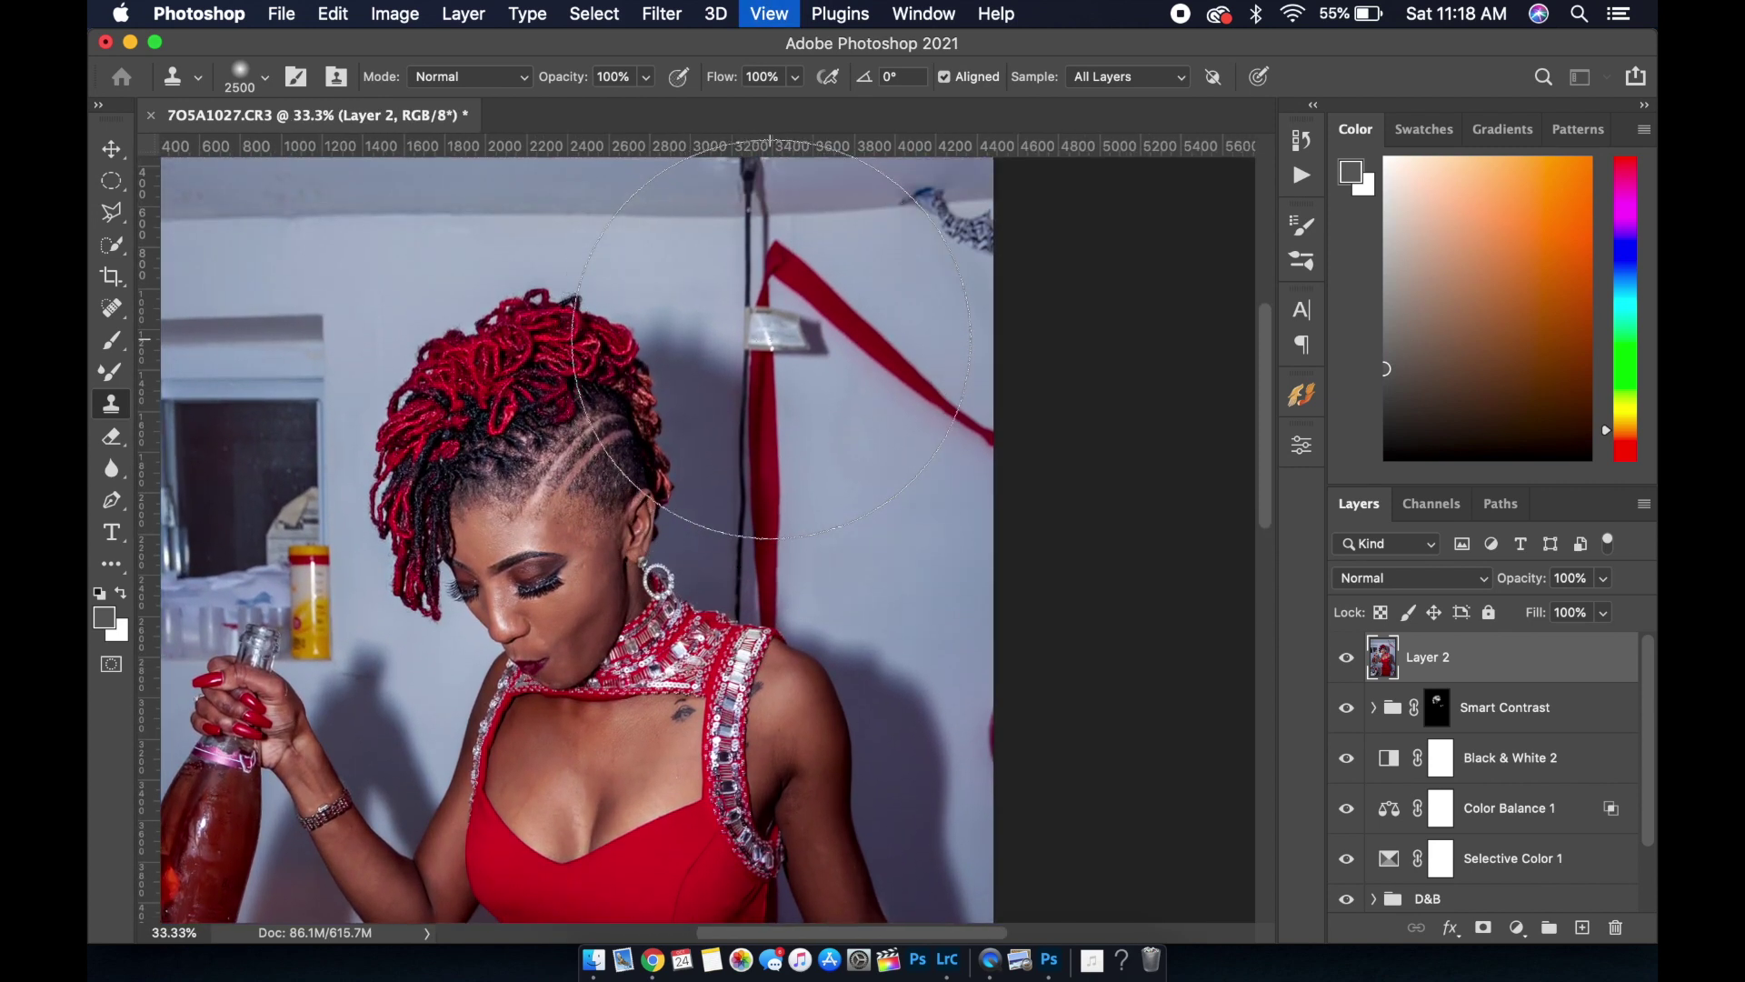
pyautogui.scroll(2, 772, 338)
pyautogui.scroll(1, 750, 313)
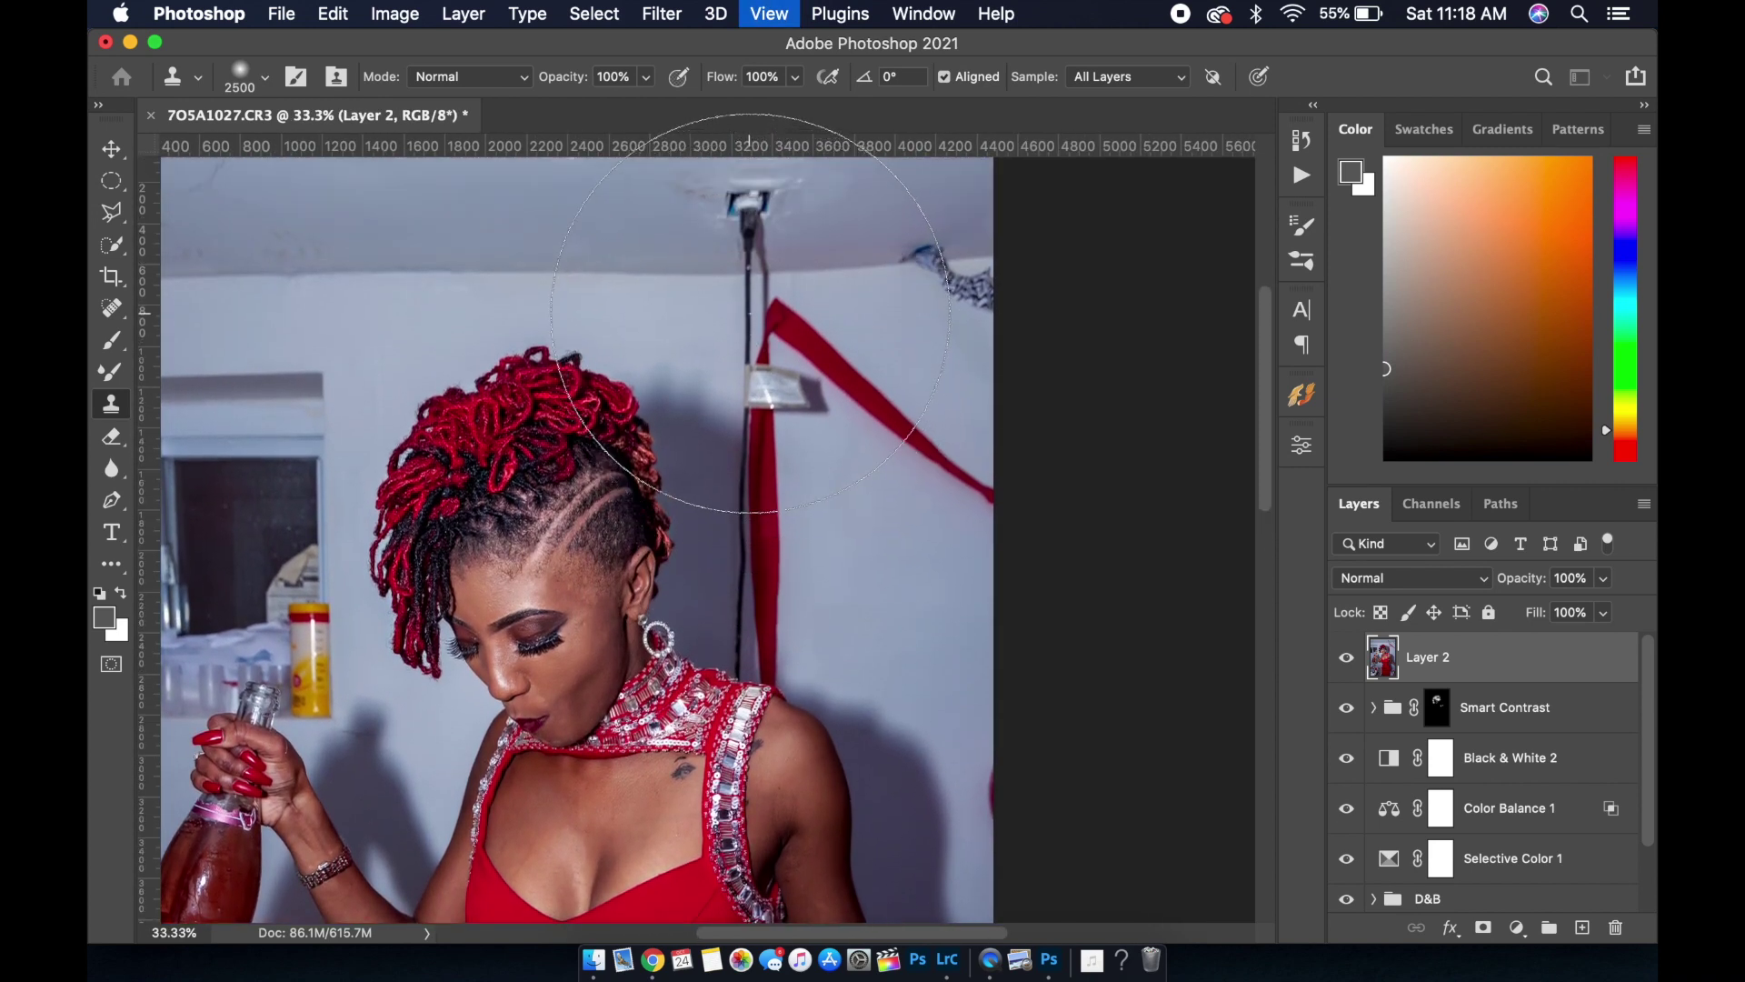
pyautogui.press('[')
pyautogui.press('[')
pyautogui.press('[')
pyautogui.press('[')
pyautogui.press('[')
pyautogui.press('[')
pyautogui.press('[')
pyautogui.press('[')
pyautogui.press('[')
pyautogui.press('[')
pyautogui.press('[')
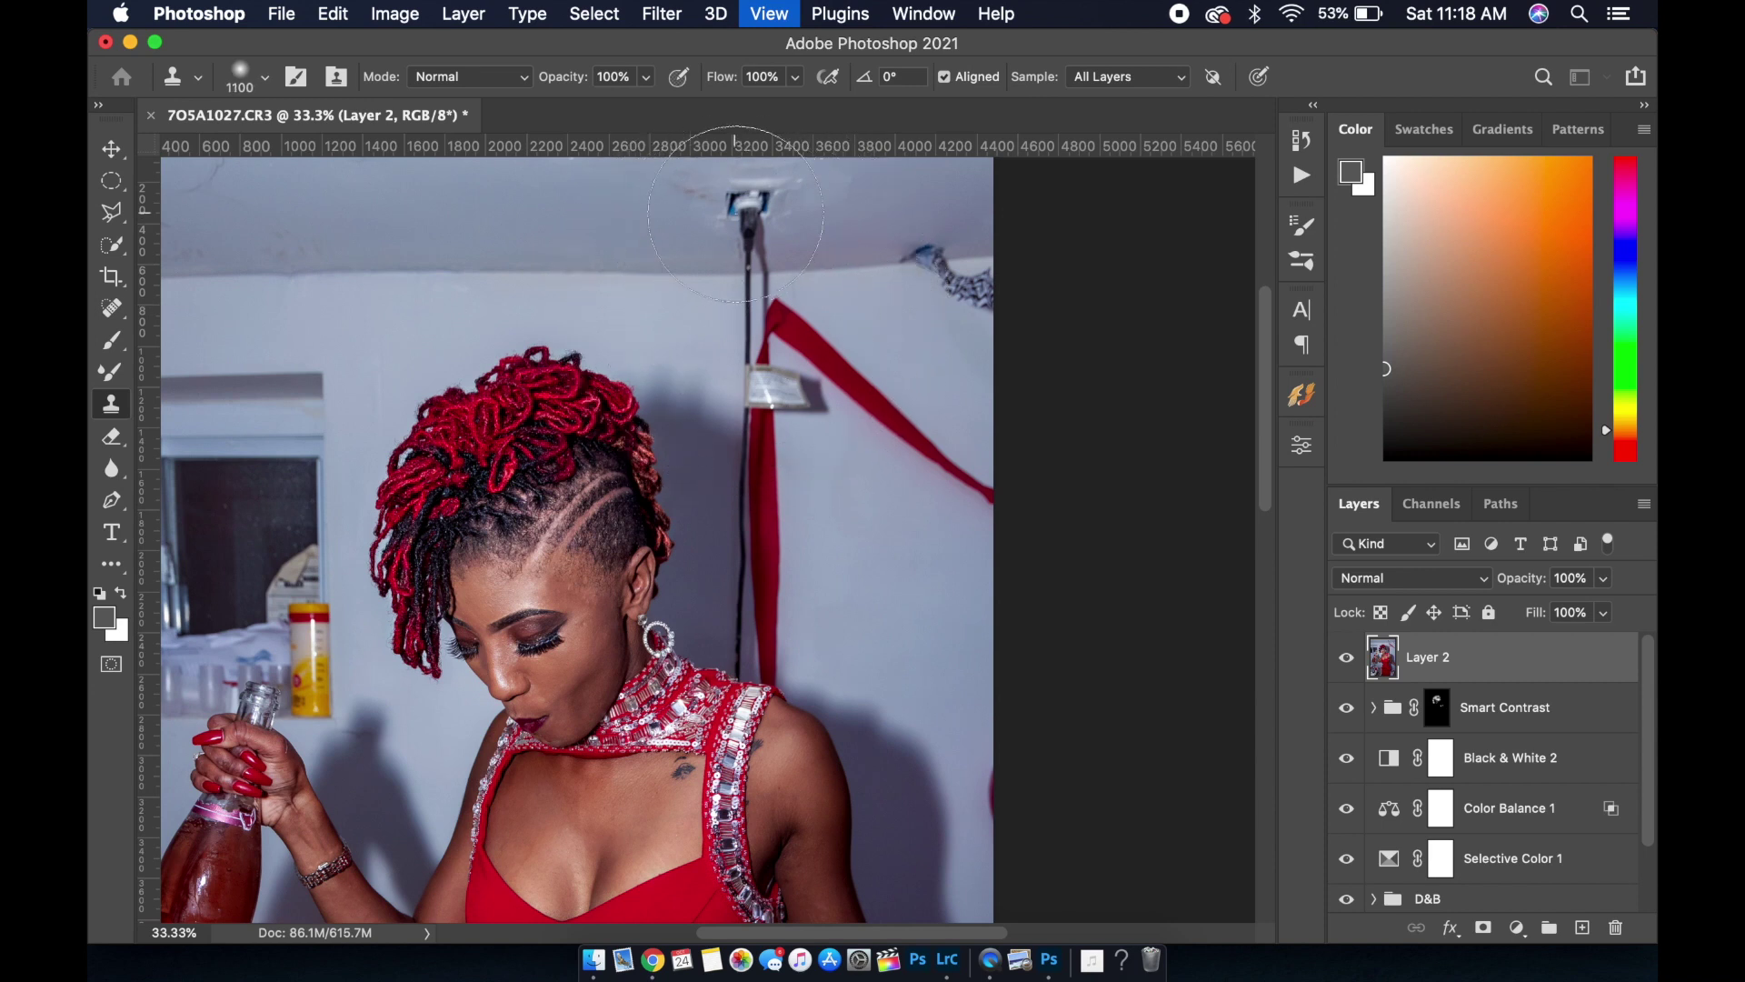
pyautogui.press('[')
pyautogui.press('[')
pyautogui.press('[')
pyautogui.press('[')
pyautogui.press('[')
pyautogui.press('[')
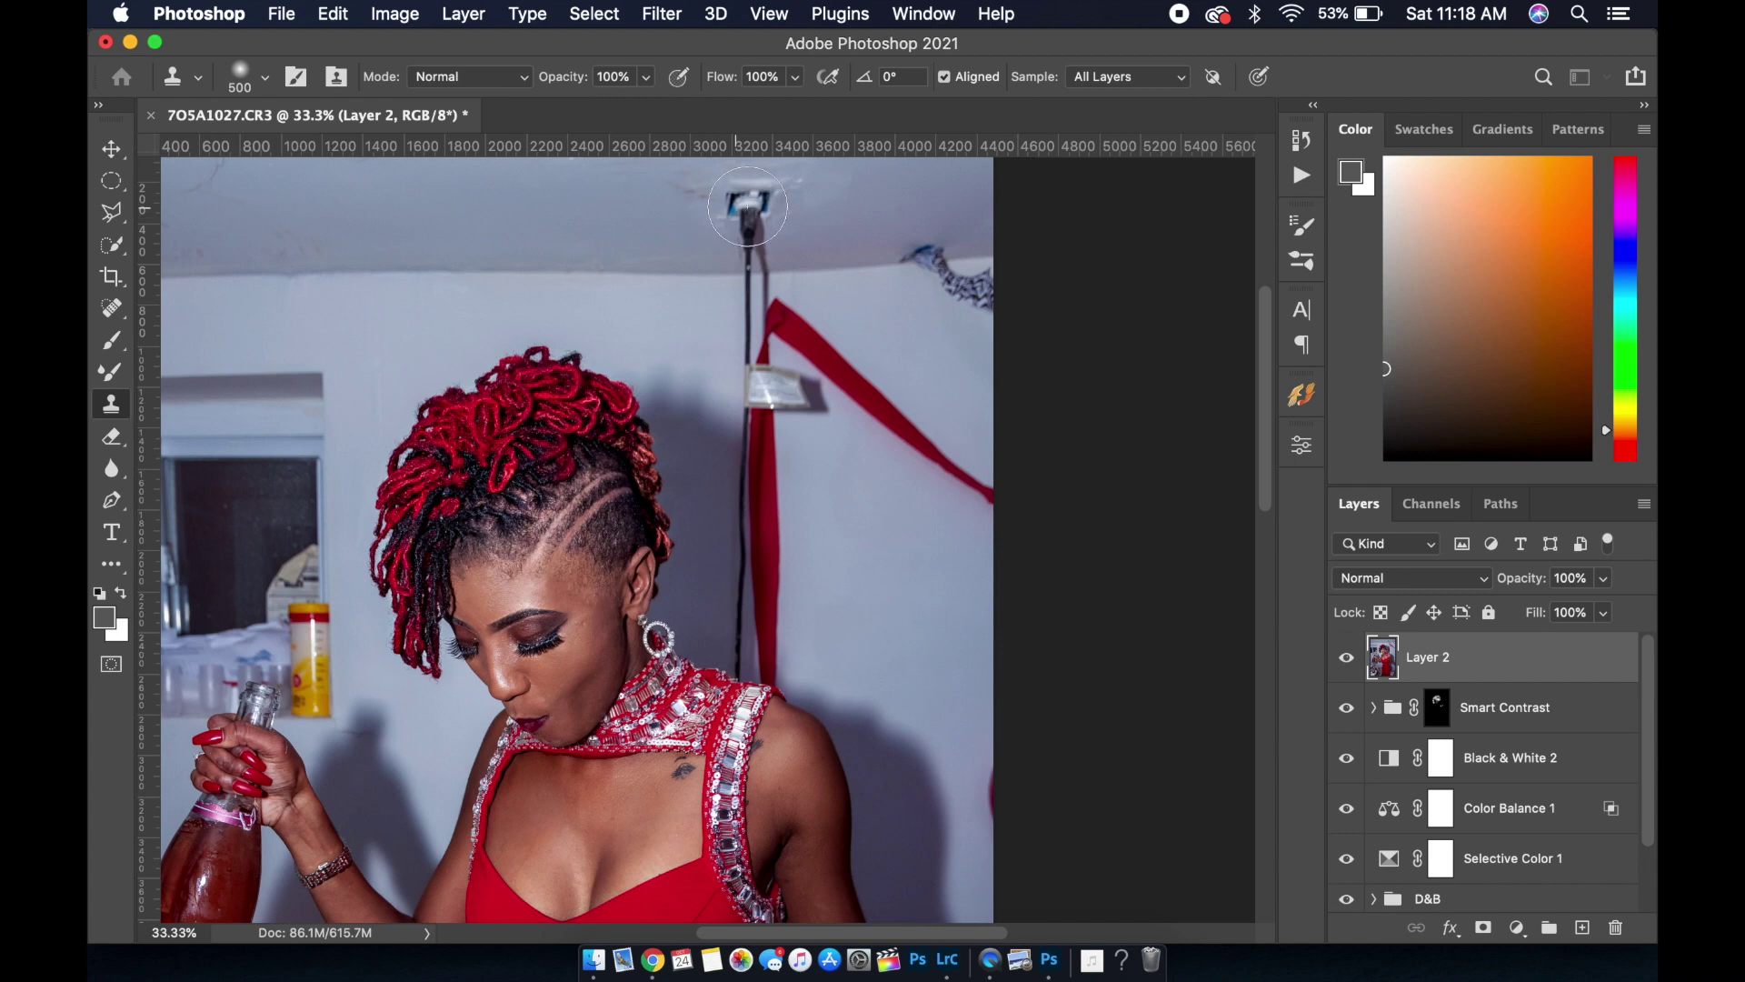
pyautogui.moveTo(751, 209)
pyautogui.mouseDown()
pyautogui.moveTo(766, 205)
pyautogui.moveTo(756, 237)
pyautogui.mouseUp()
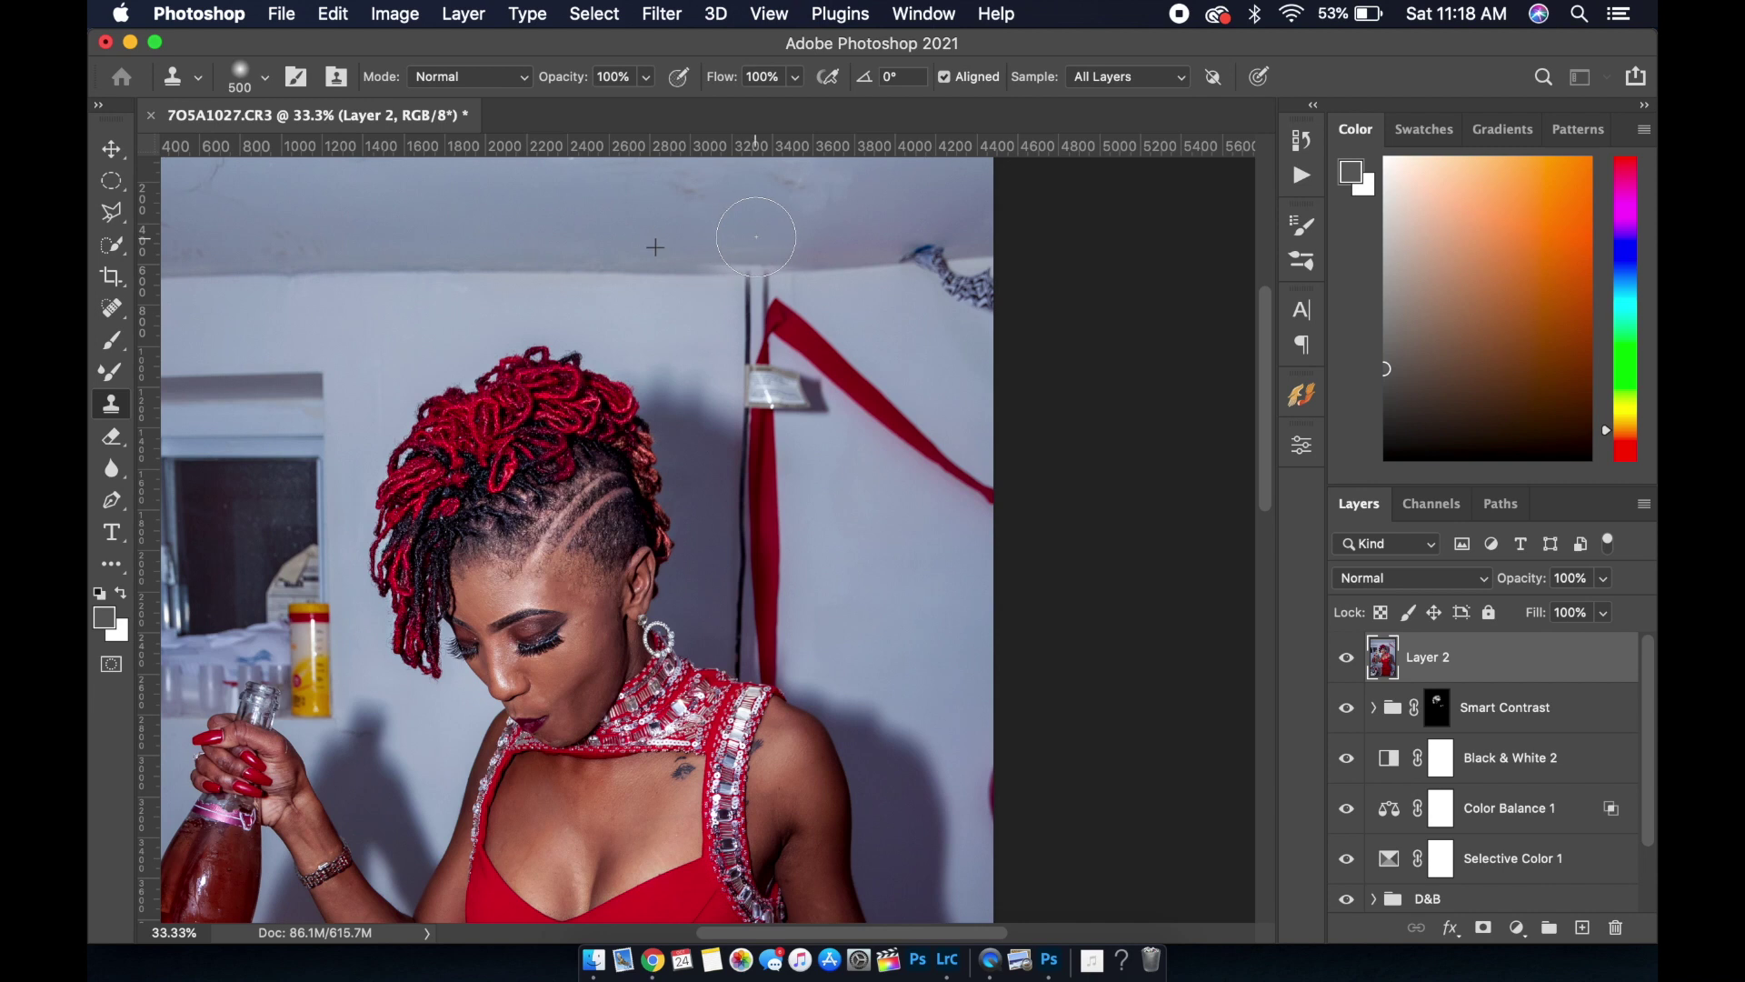
pyautogui.moveTo(736, 233); pyautogui.dragTo(718, 225)
# Clone wall texture over the upper wall and the hanging cable, then compare before/after
pyautogui.press('super+minus')
pyautogui.moveTo(751, 256); pyautogui.dragTo(717, 325)
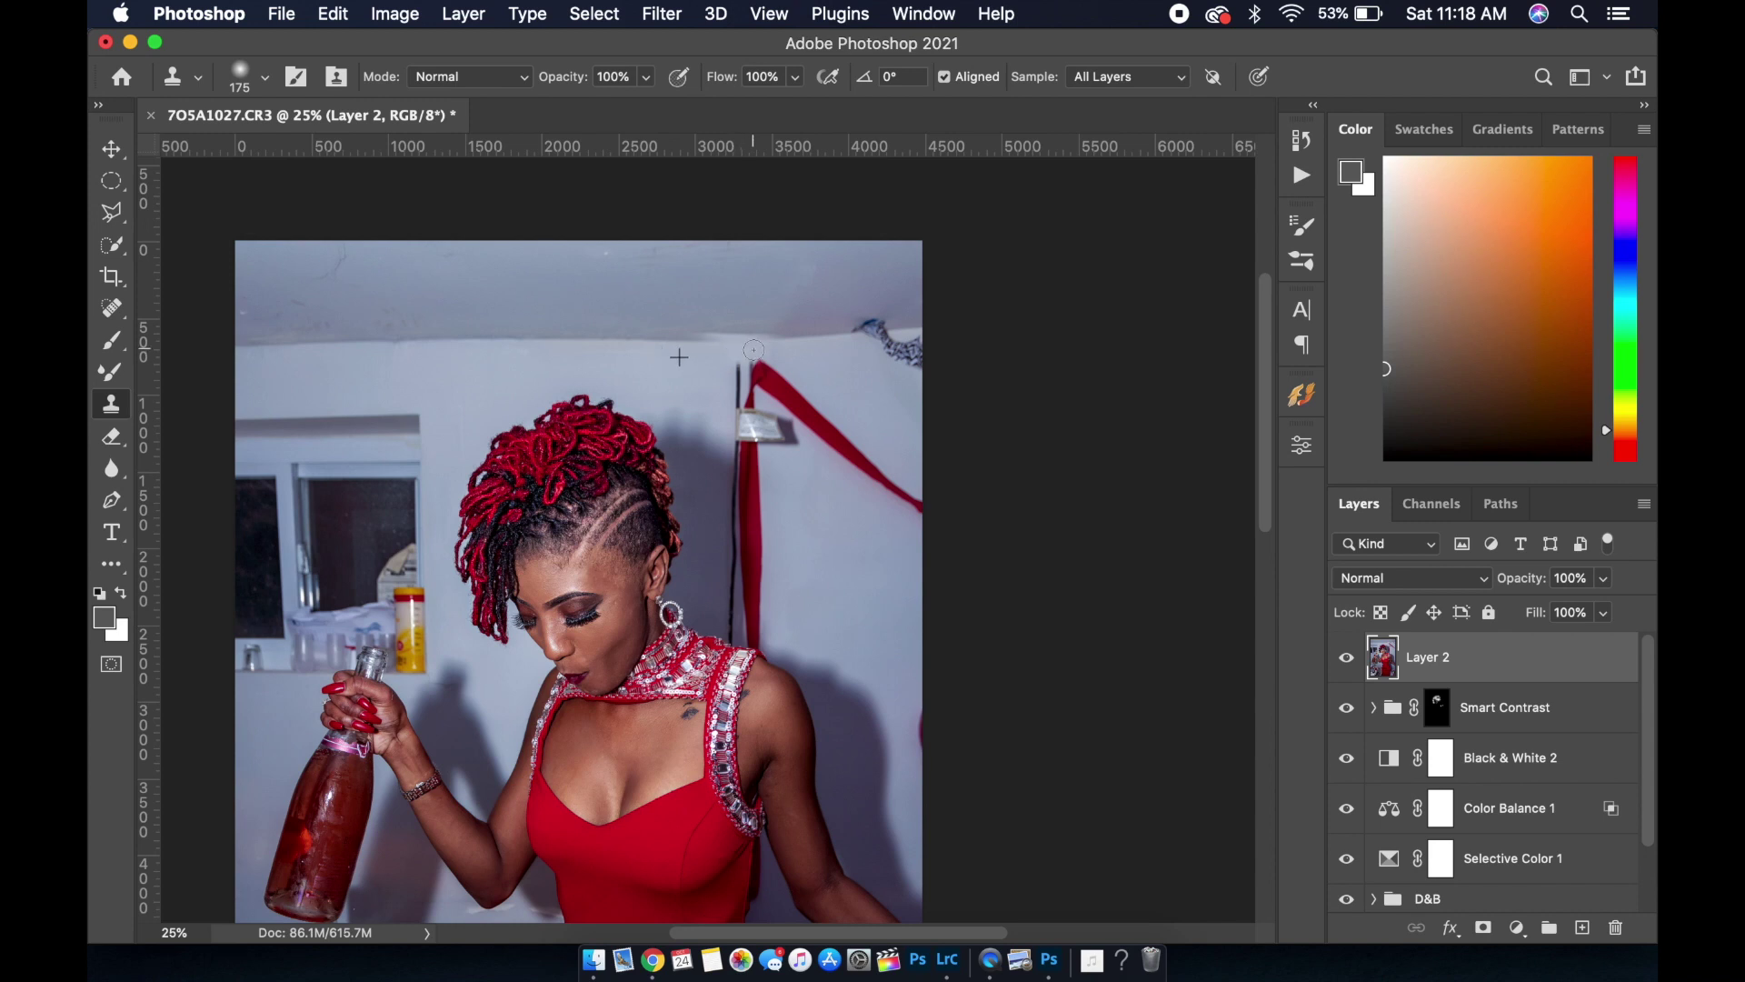
pyautogui.moveTo(753, 349); pyautogui.dragTo(737, 391)
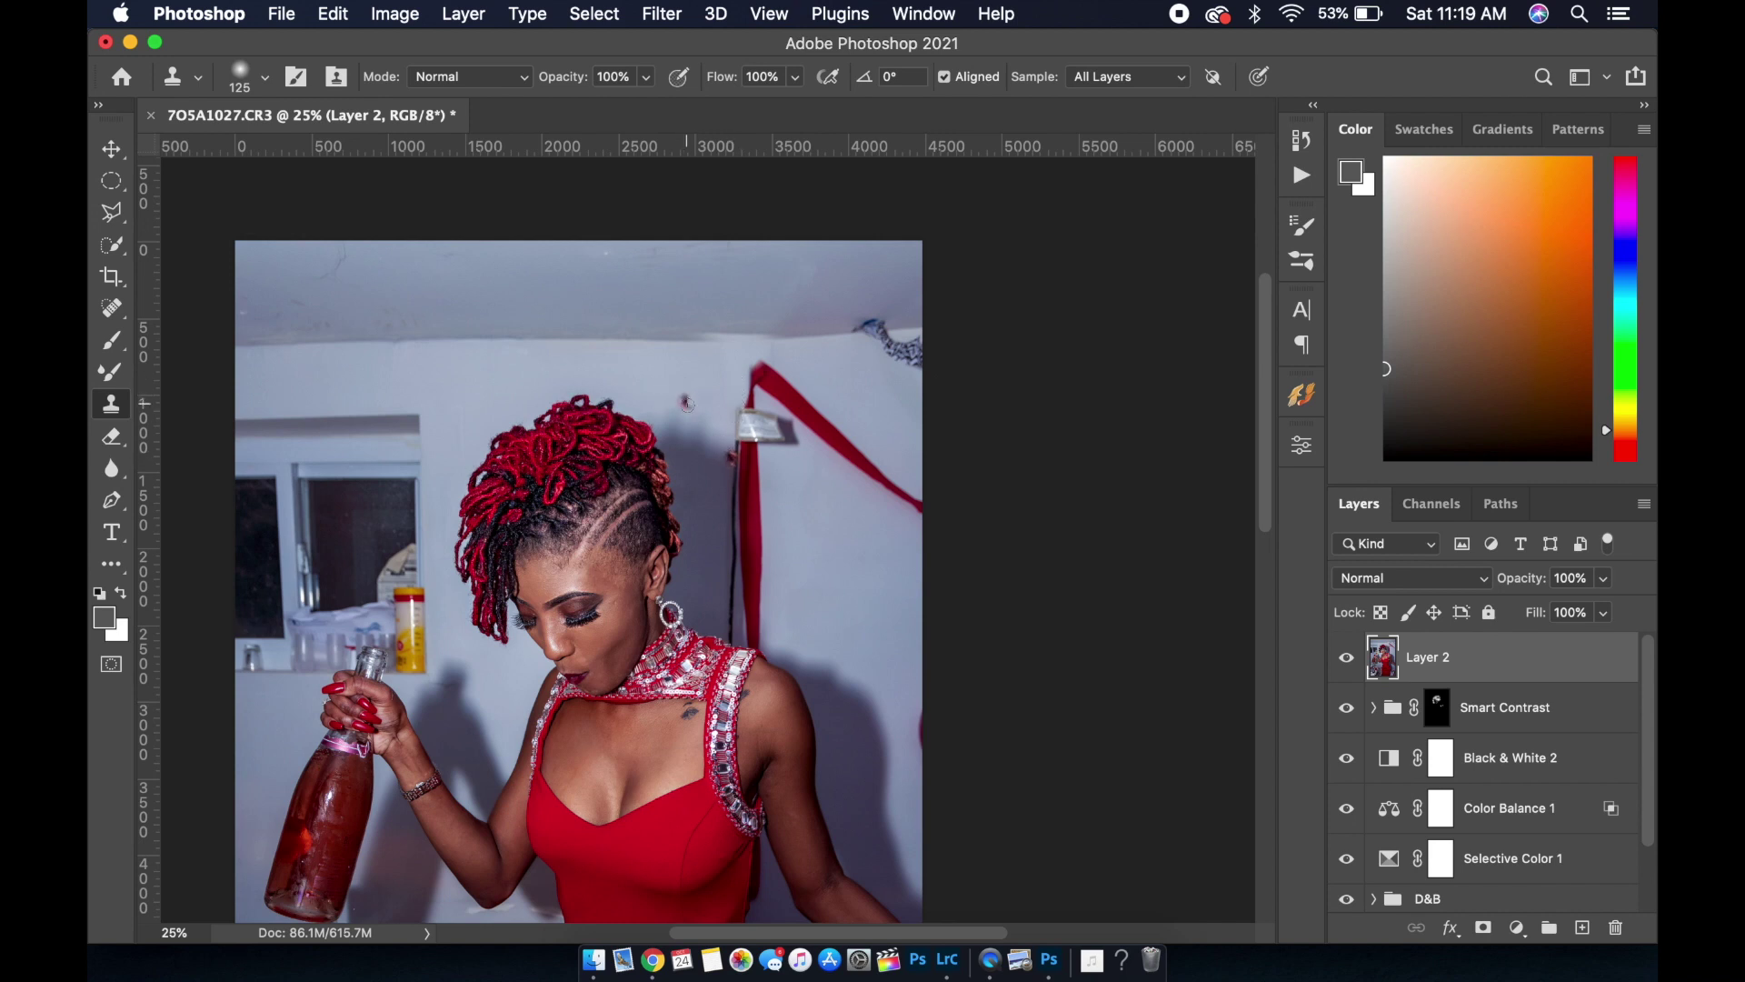
pyautogui.hotkey('ctrl', 'z')
pyautogui.hotkey('ctrl', '+')
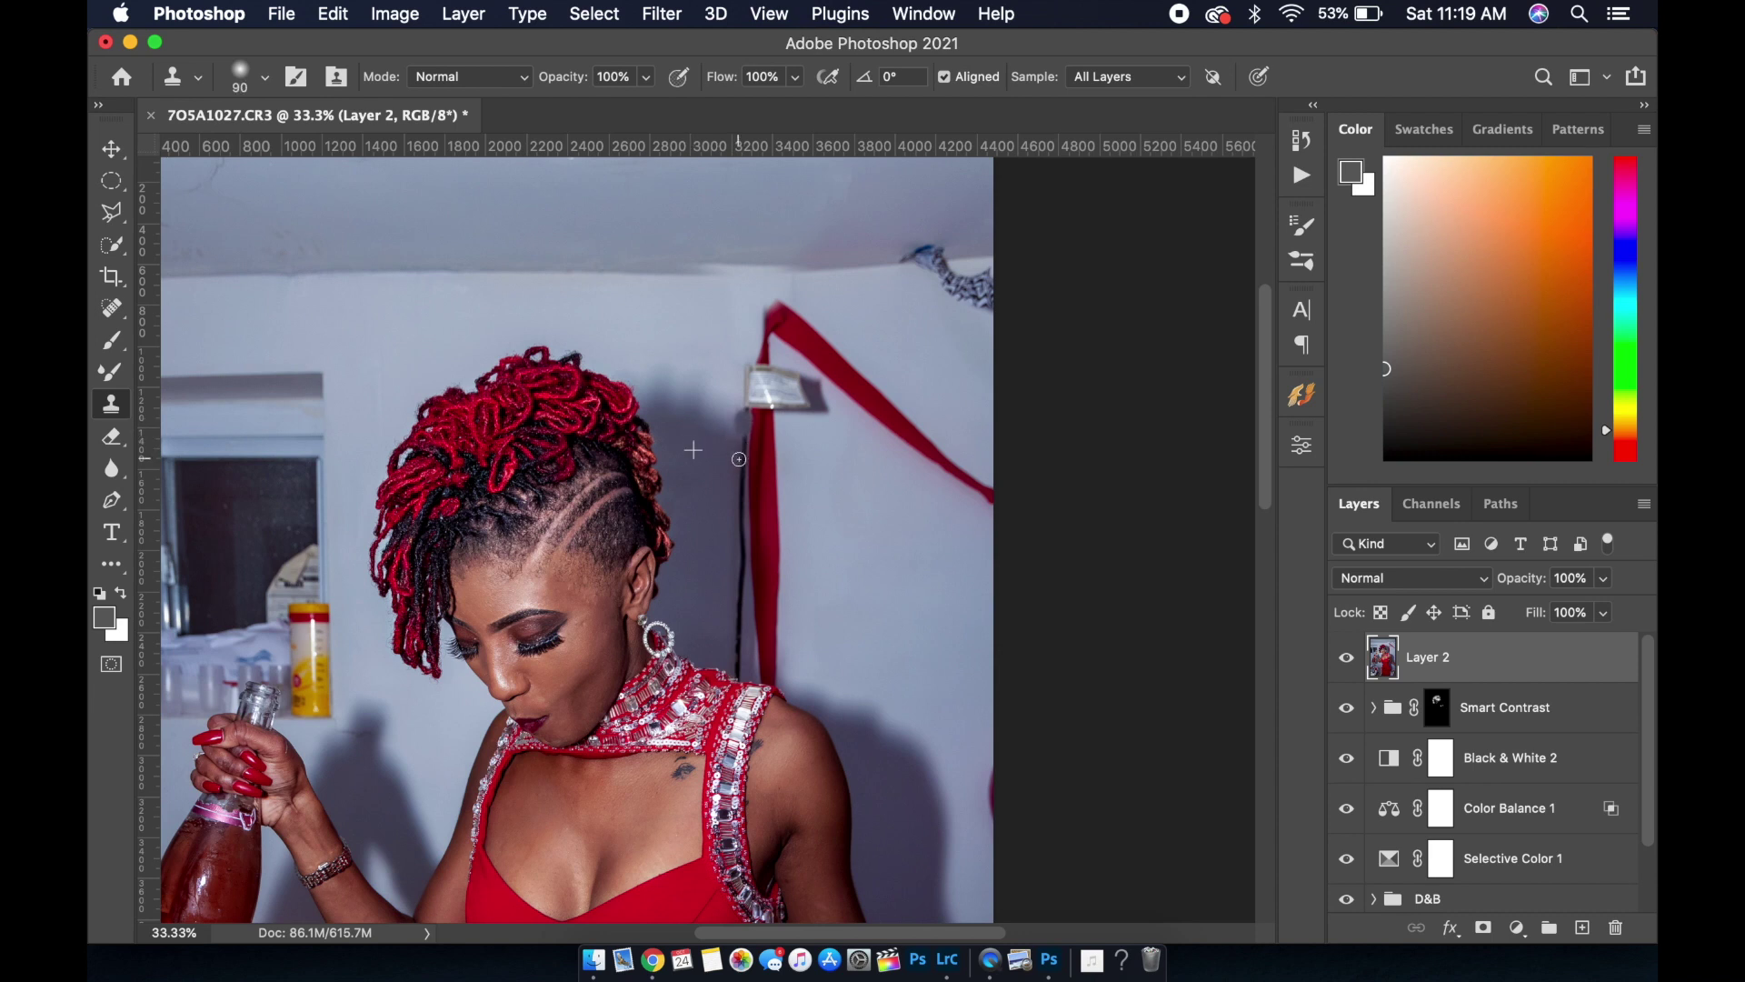
pyautogui.moveTo(741, 438); pyautogui.dragTo(742, 441)
pyautogui.moveTo(738, 490); pyautogui.dragTo(742, 509)
pyautogui.moveTo(742, 503); pyautogui.dragTo(741, 585)
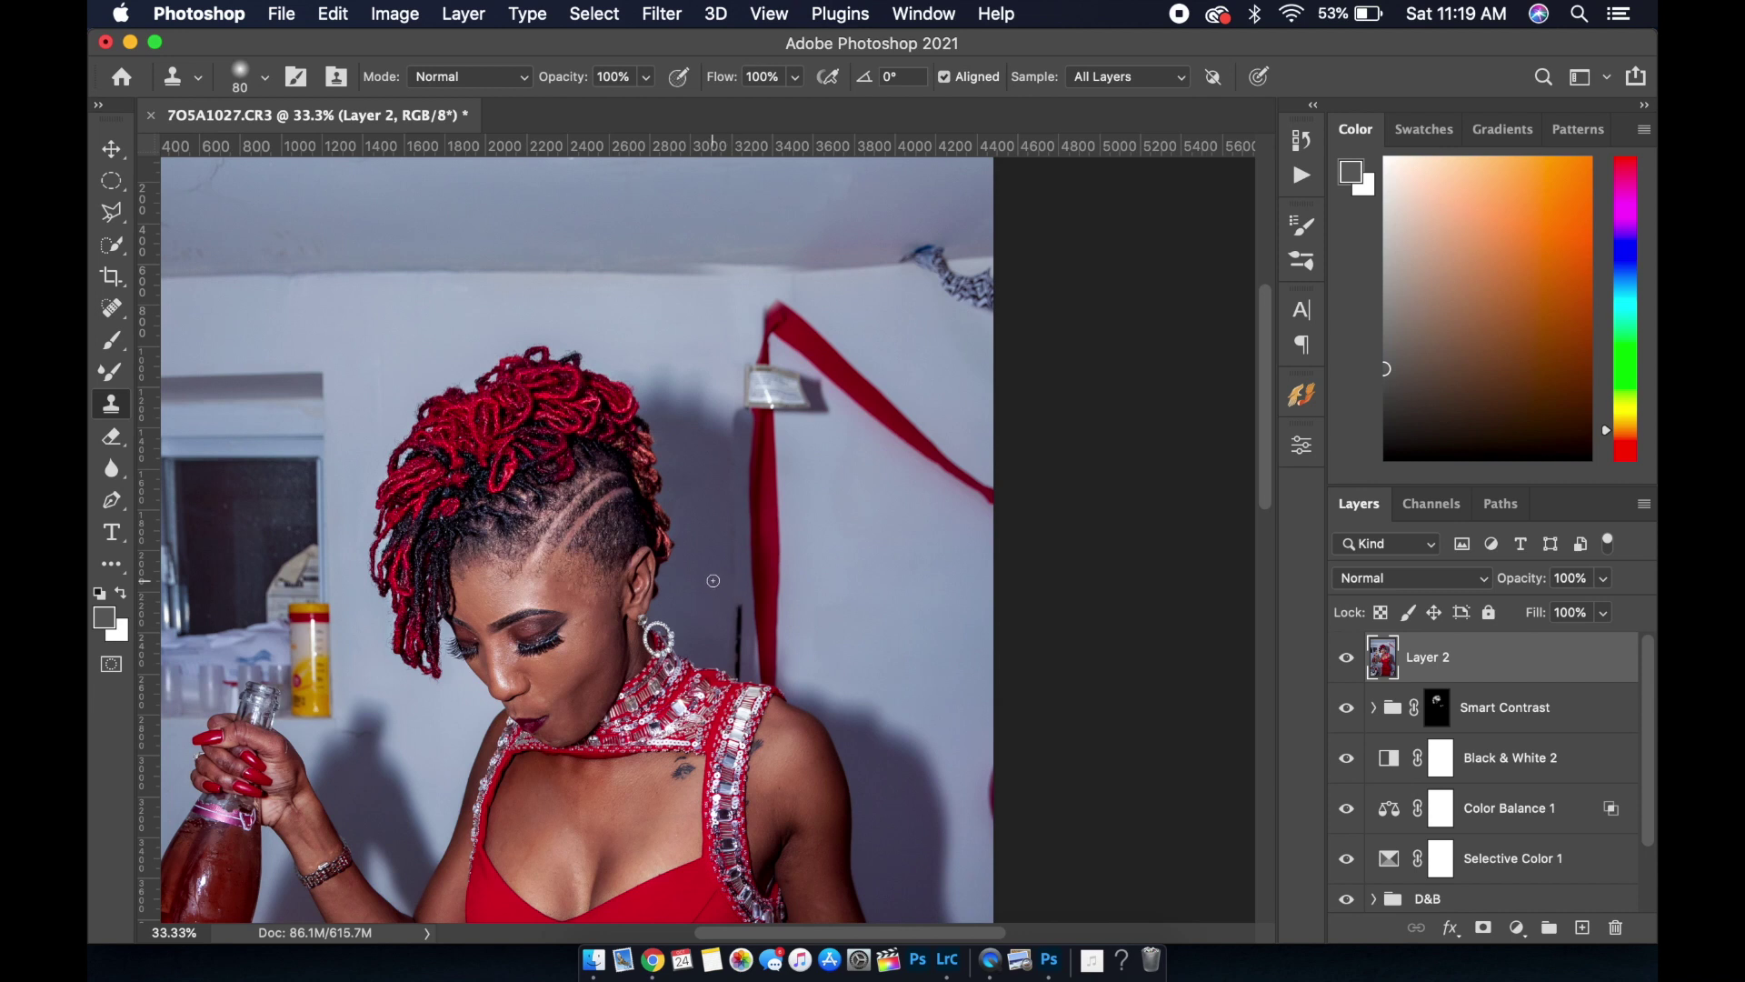
pyautogui.moveTo(736, 603); pyautogui.dragTo(738, 656)
pyautogui.moveTo(738, 669); pyautogui.dragTo(737, 665)
pyautogui.moveTo(733, 567)
pyautogui.mouseDown()
pyautogui.moveTo(727, 436)
pyautogui.moveTo(741, 429)
pyautogui.mouseUp()
pyautogui.press('super+minus')
pyautogui.press('super+minus')
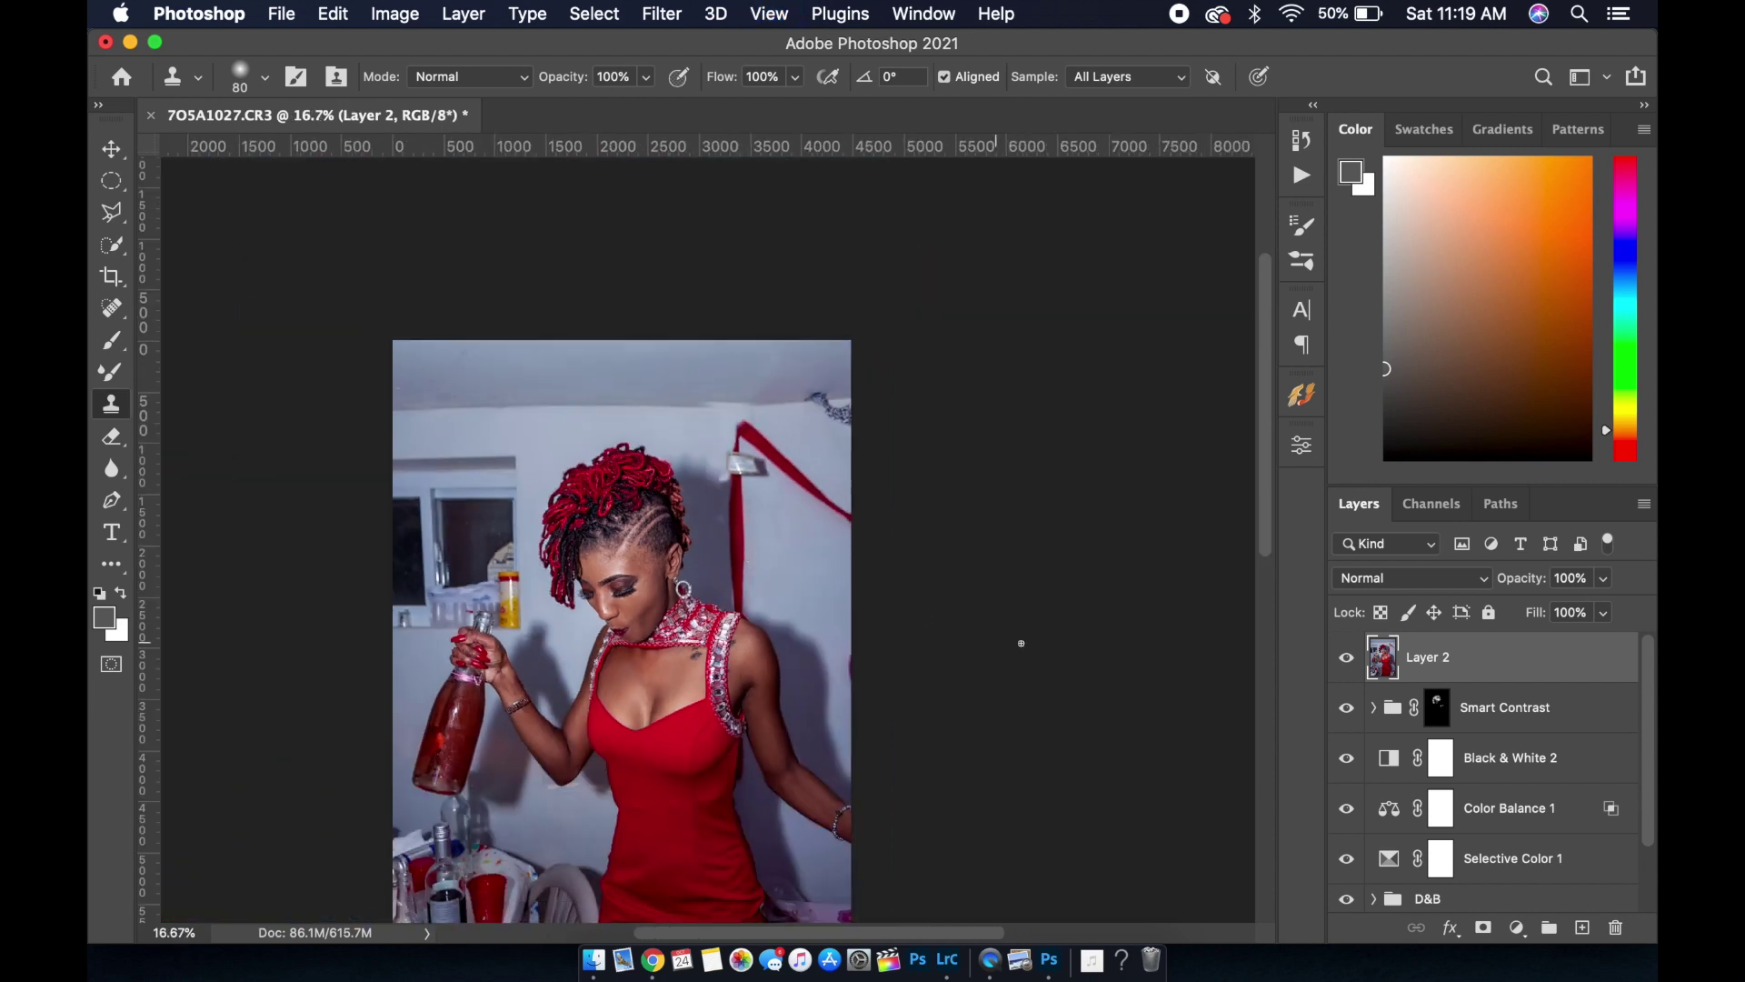
pyautogui.click(1347, 660)
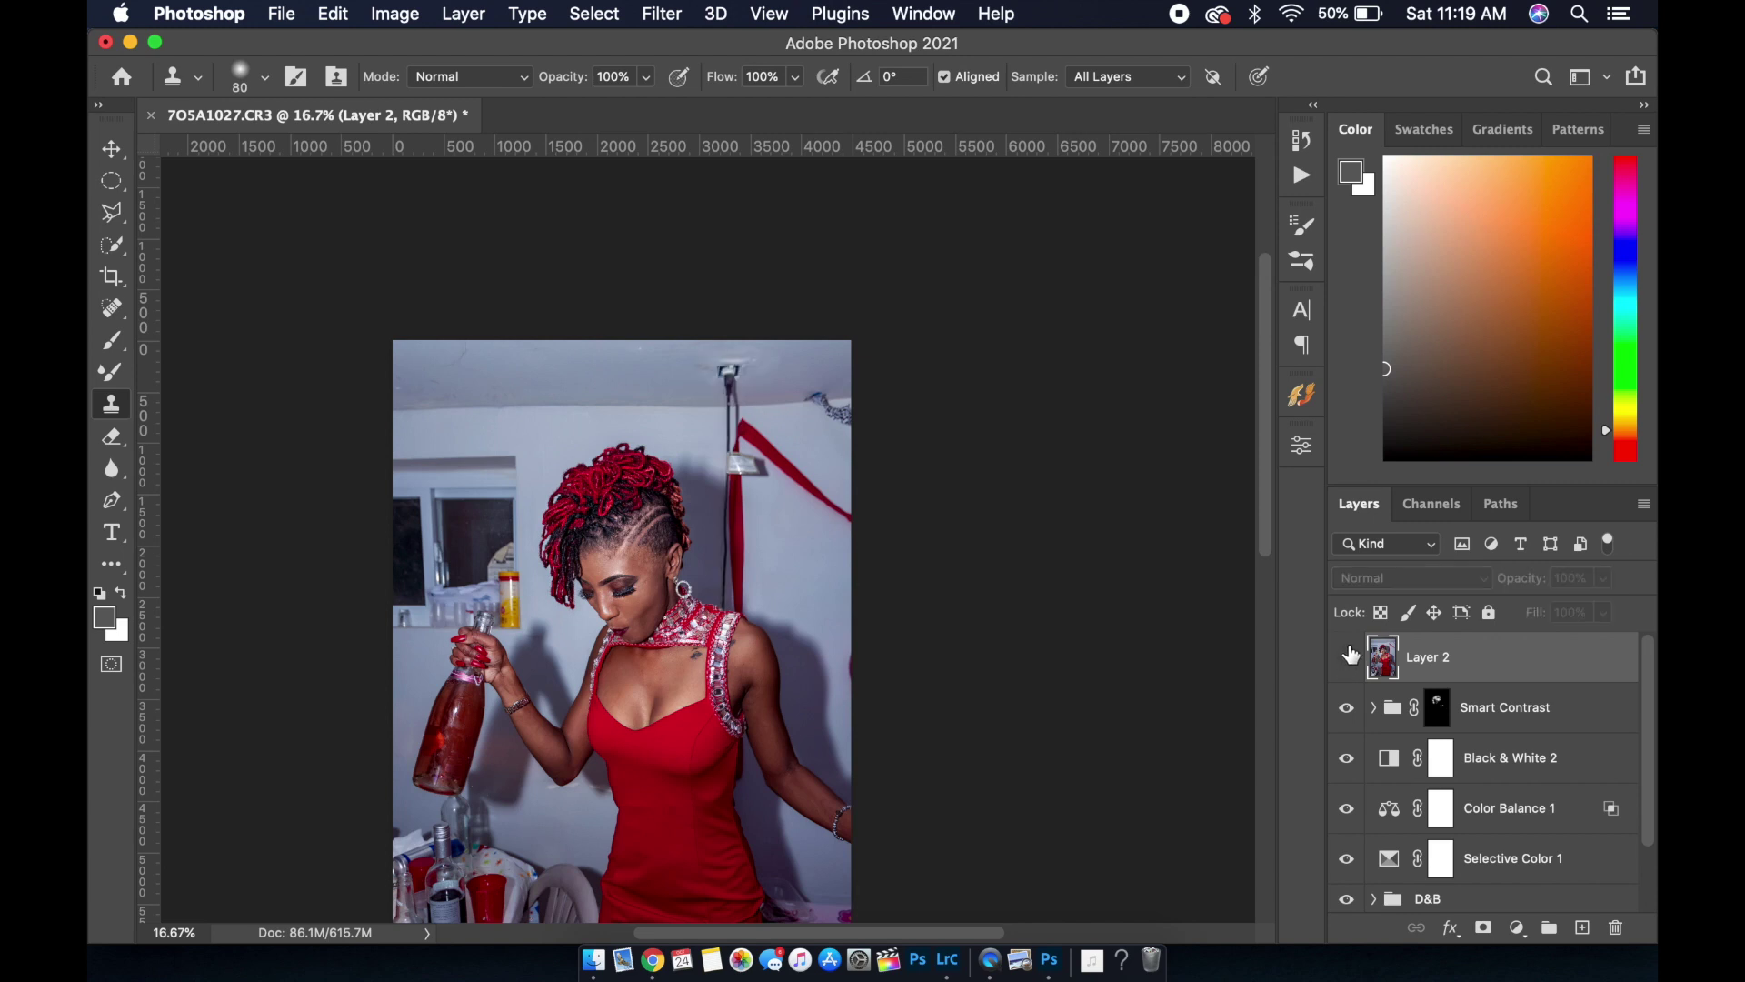
pyautogui.click(1347, 658)
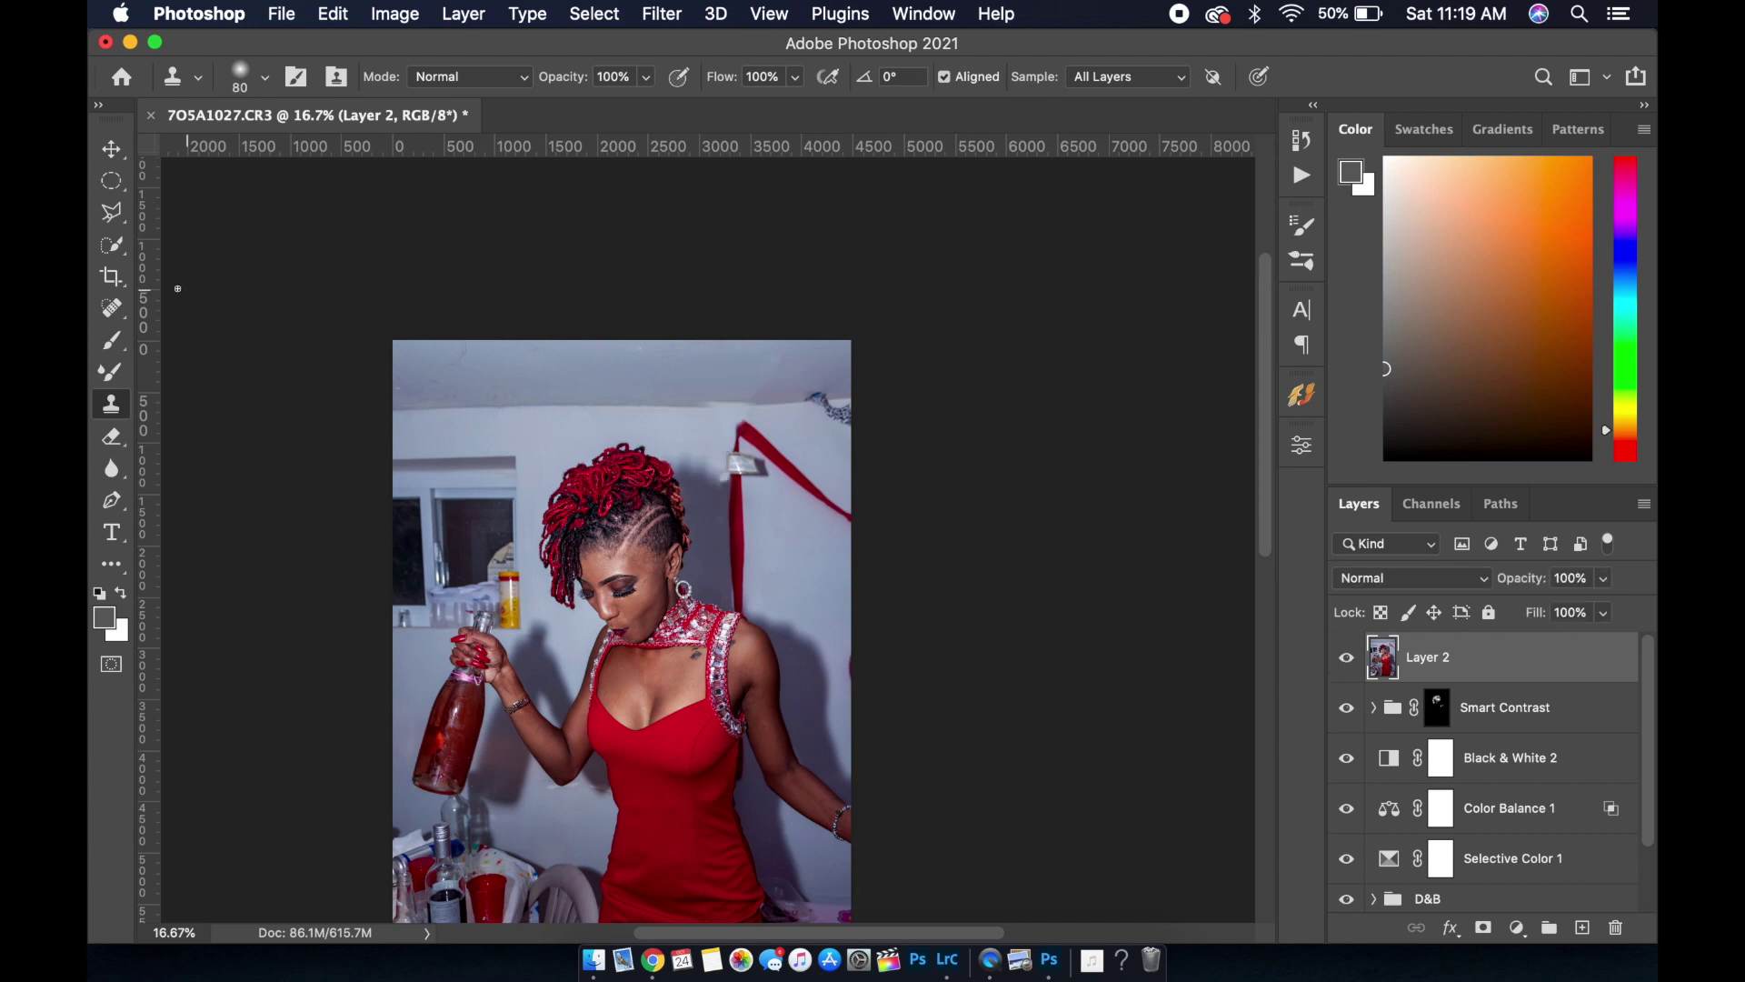
# Lasso the leftover cable beside the red ribbon, Content-Aware fill it, and deselect
pyautogui.click(119, 255)
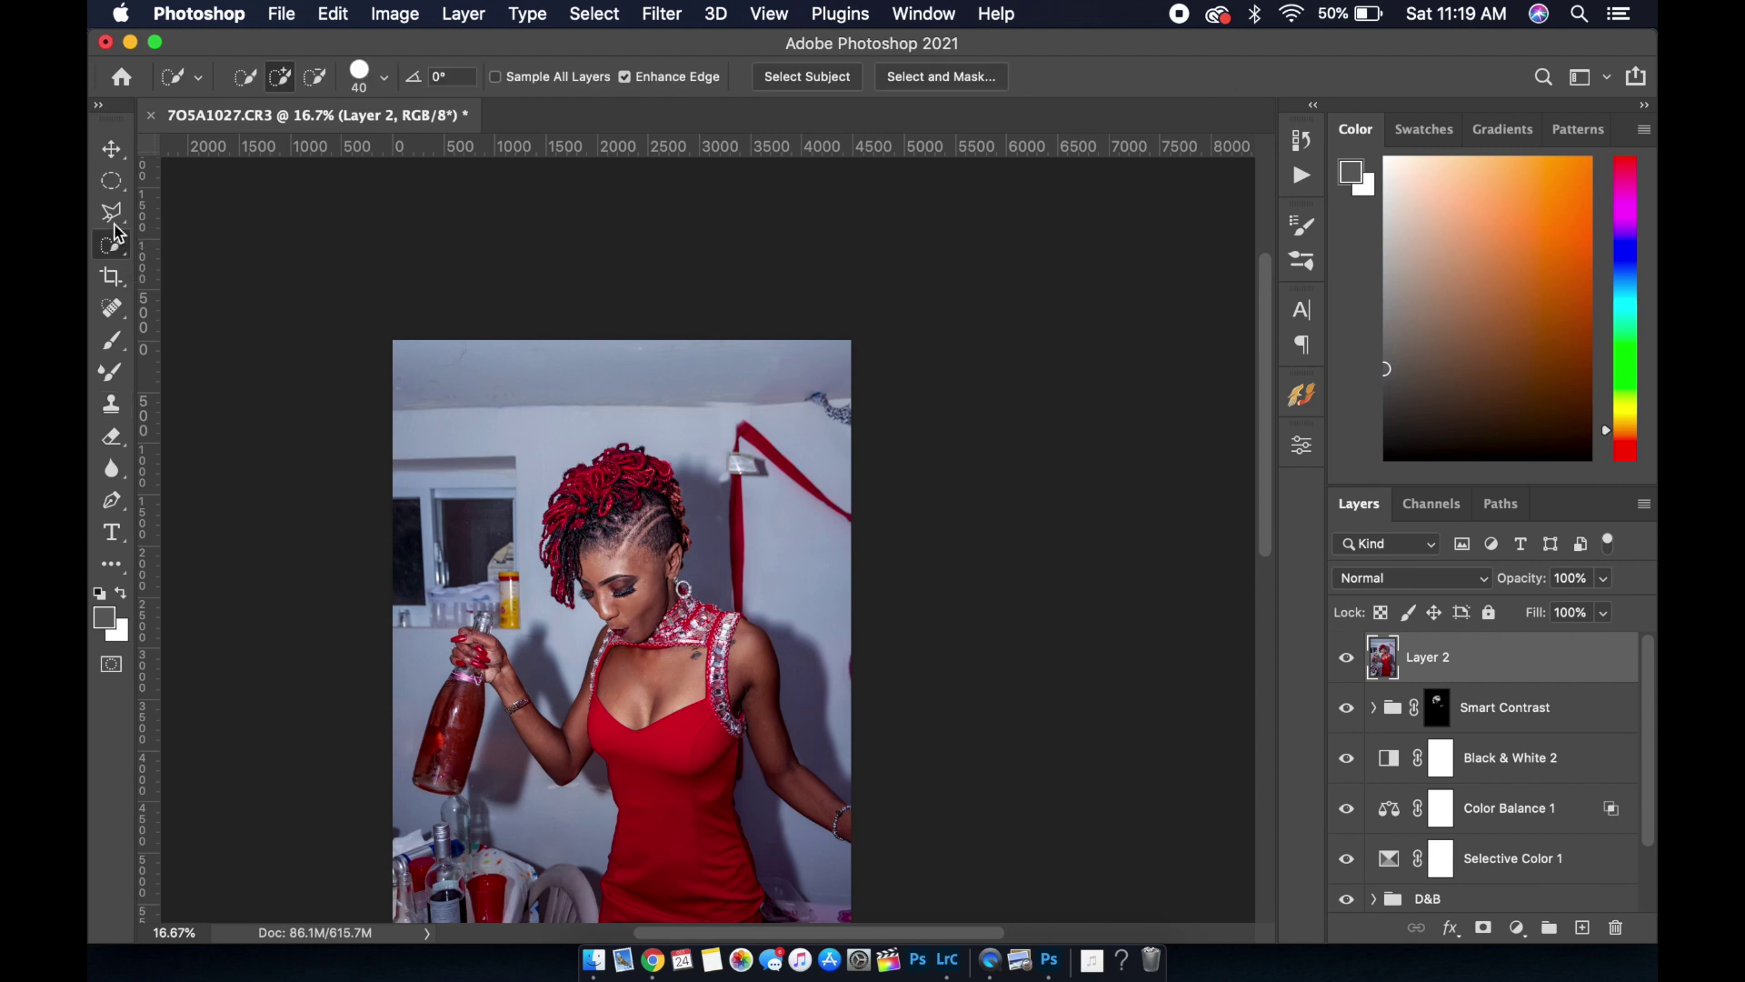
pyautogui.click(112, 213)
pyautogui.click(152, 215)
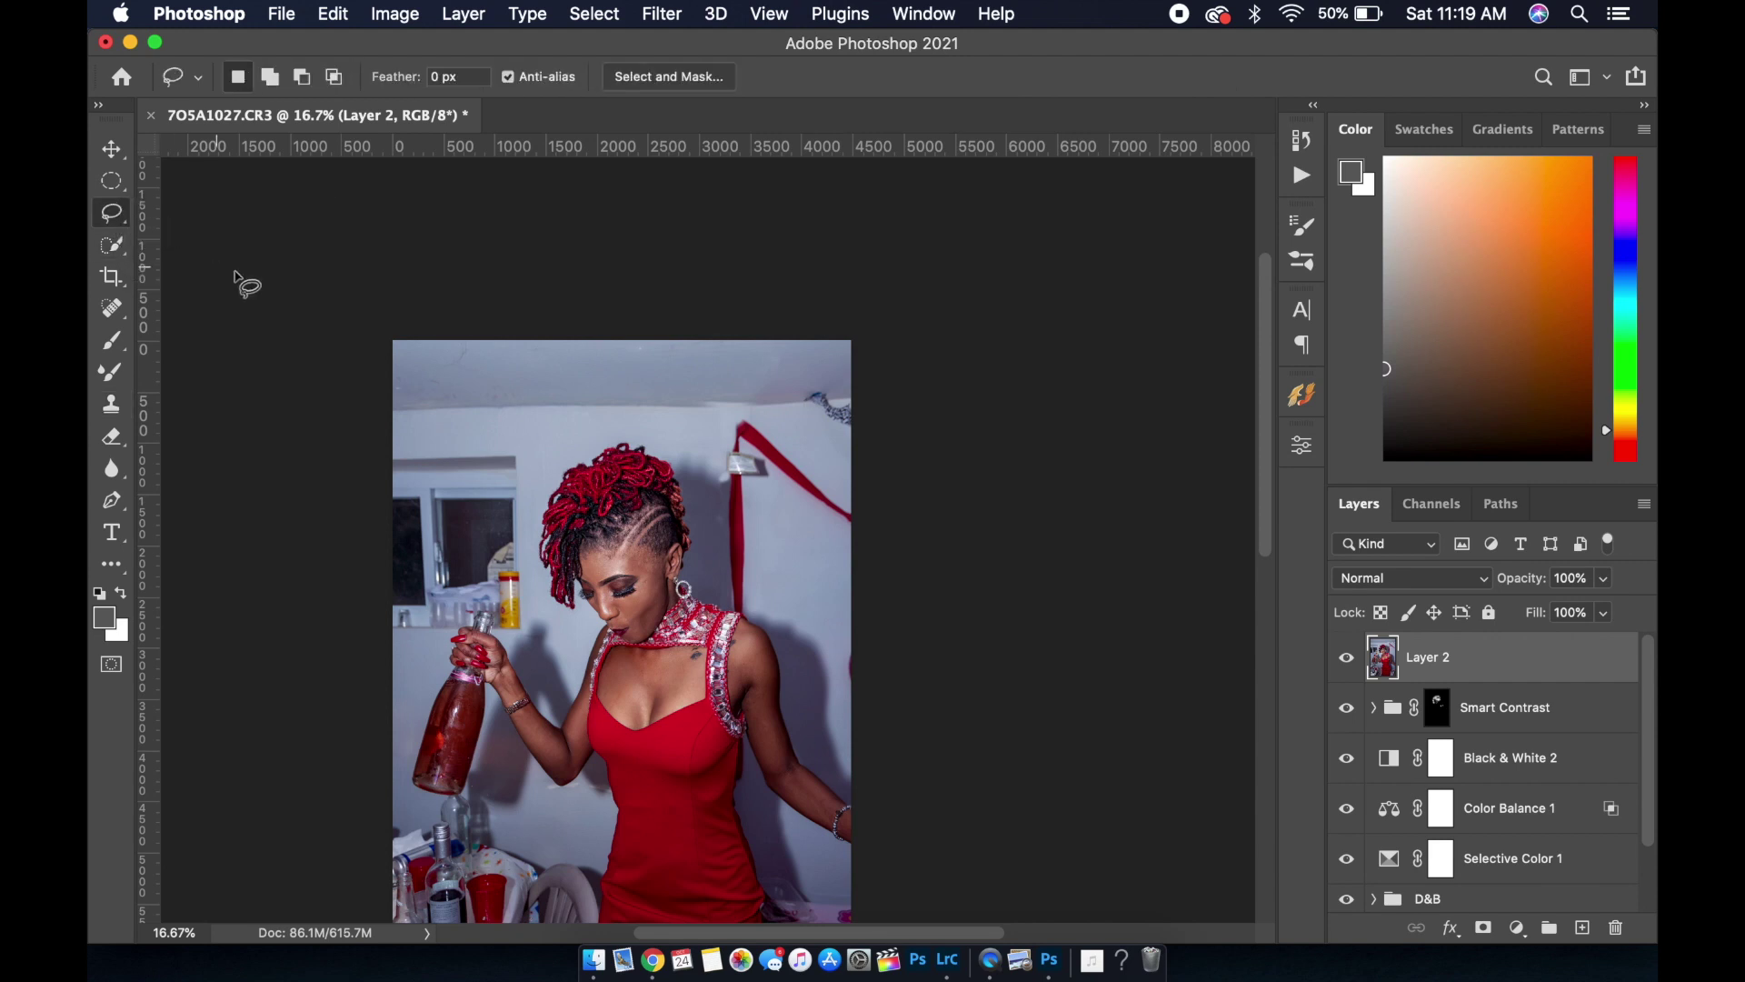
pyautogui.press('super+plus')
pyautogui.press('super+plus')
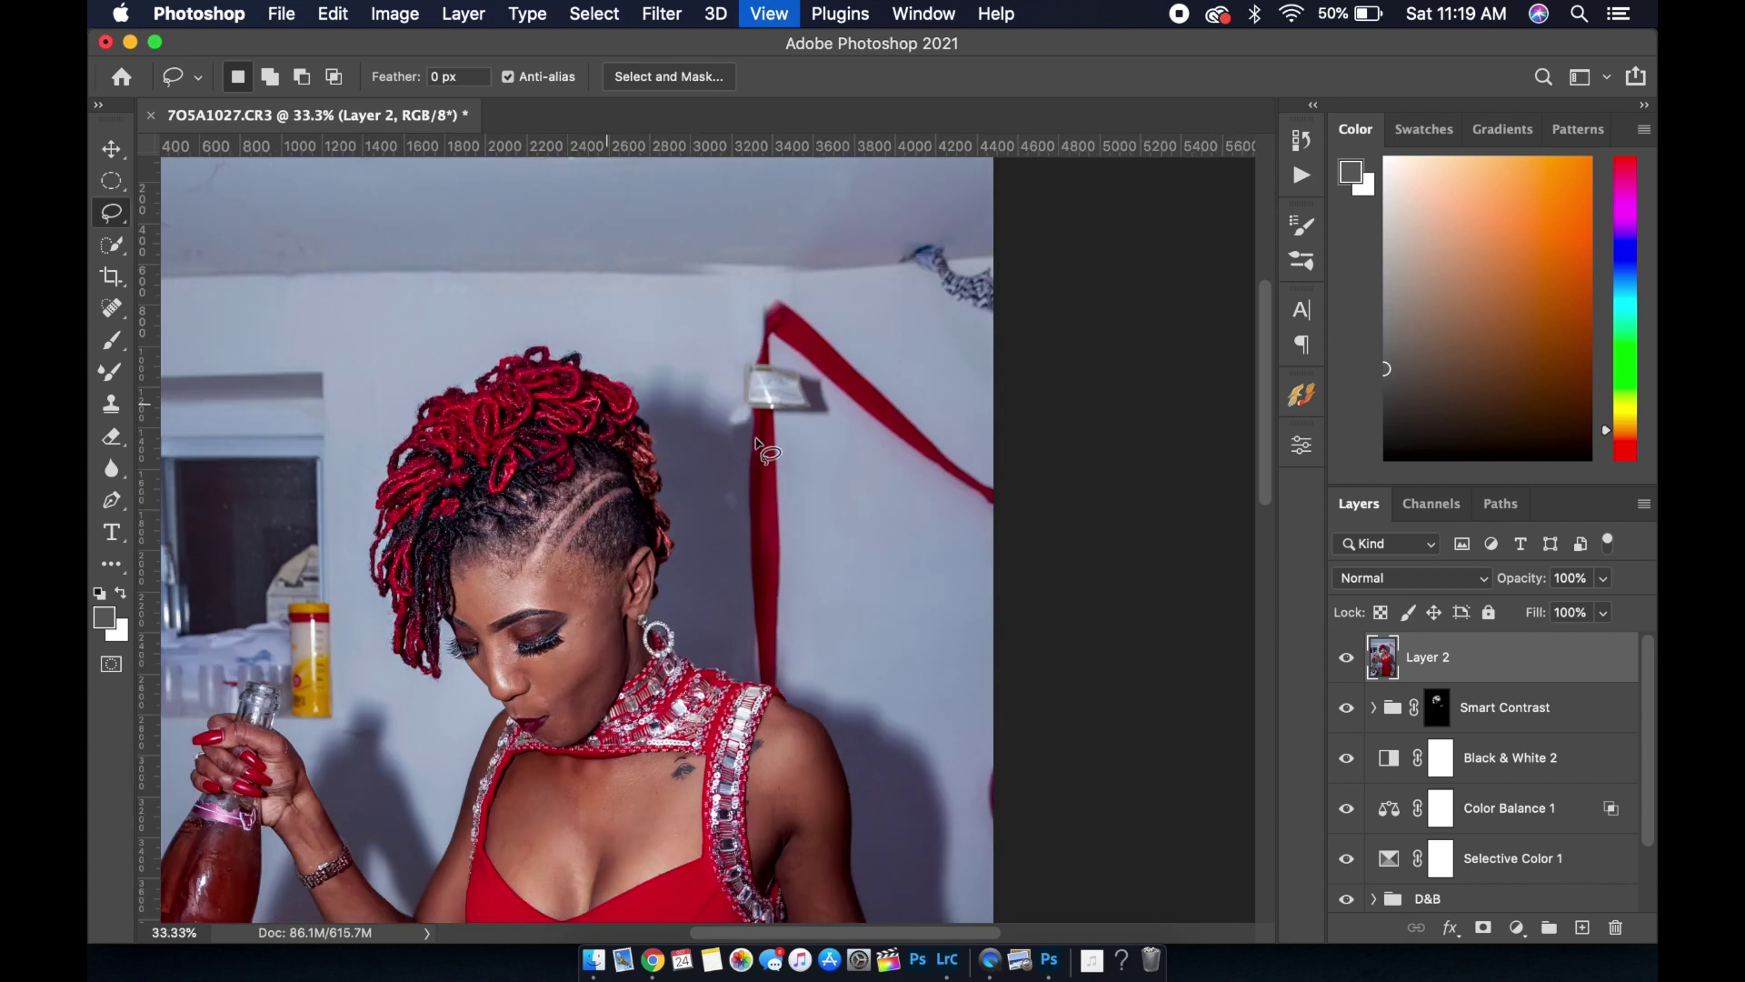
pyautogui.moveTo(724, 420)
pyautogui.mouseDown()
pyautogui.moveTo(748, 455)
pyautogui.moveTo(729, 400)
pyautogui.mouseUp()
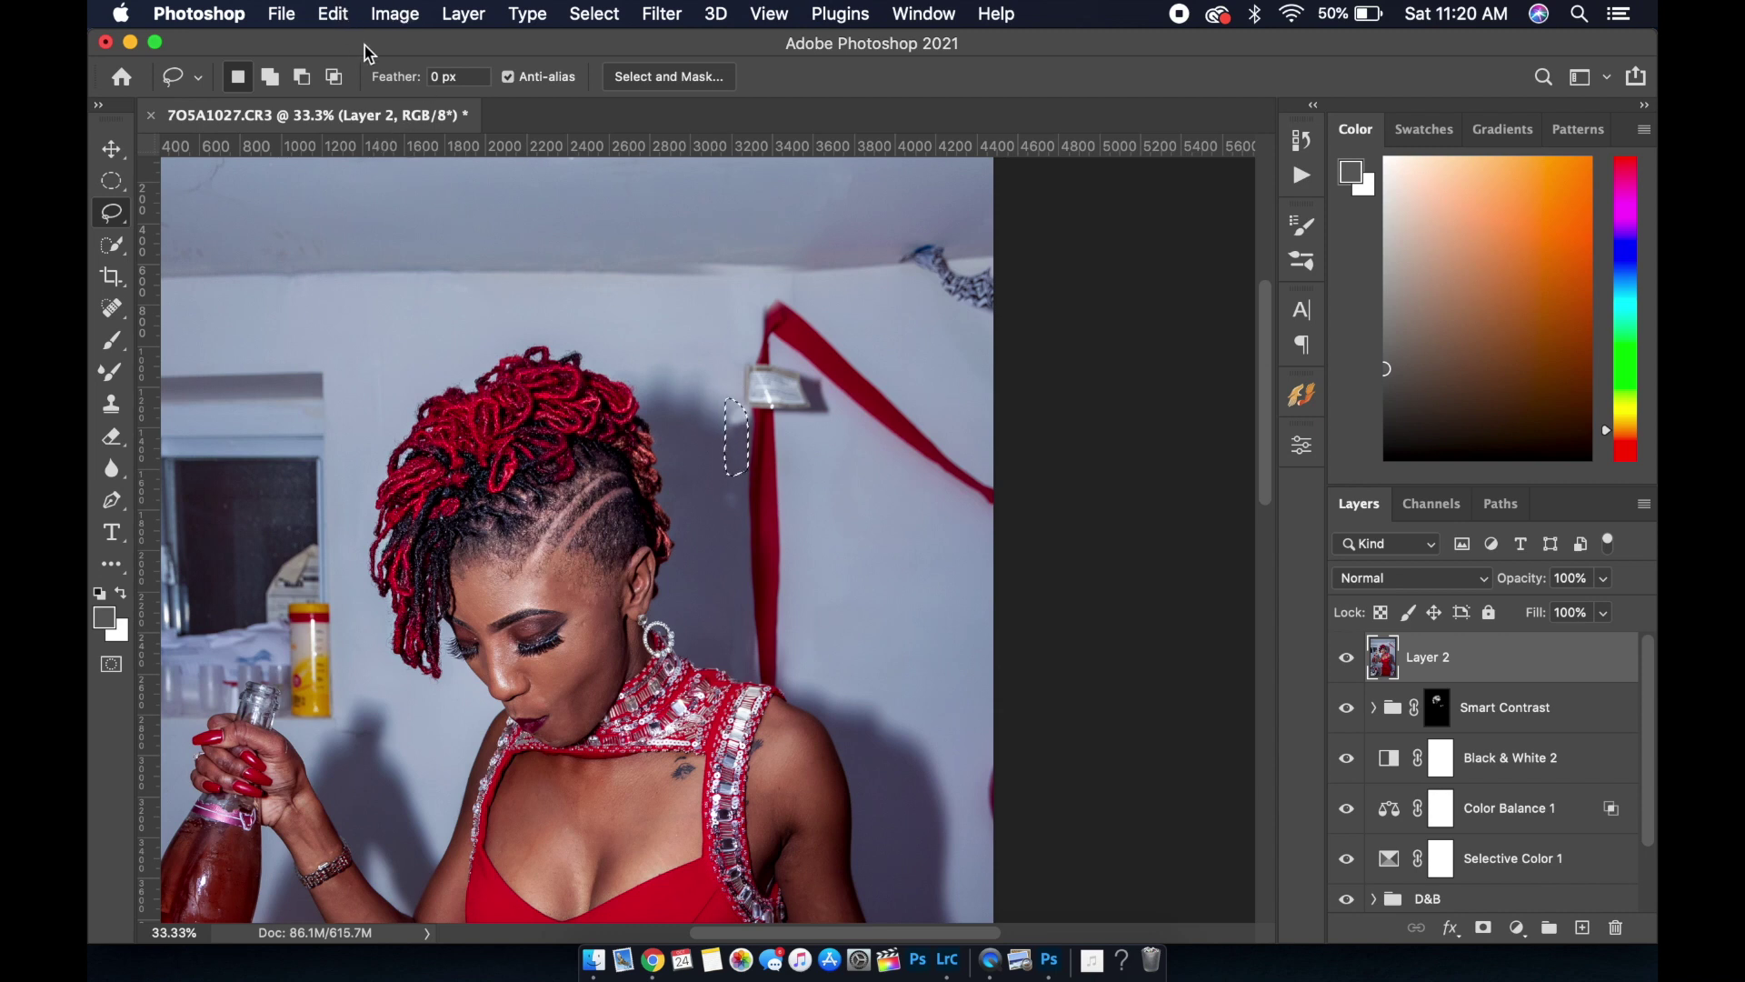
pyautogui.hotkey('shift', 'BackSpace')
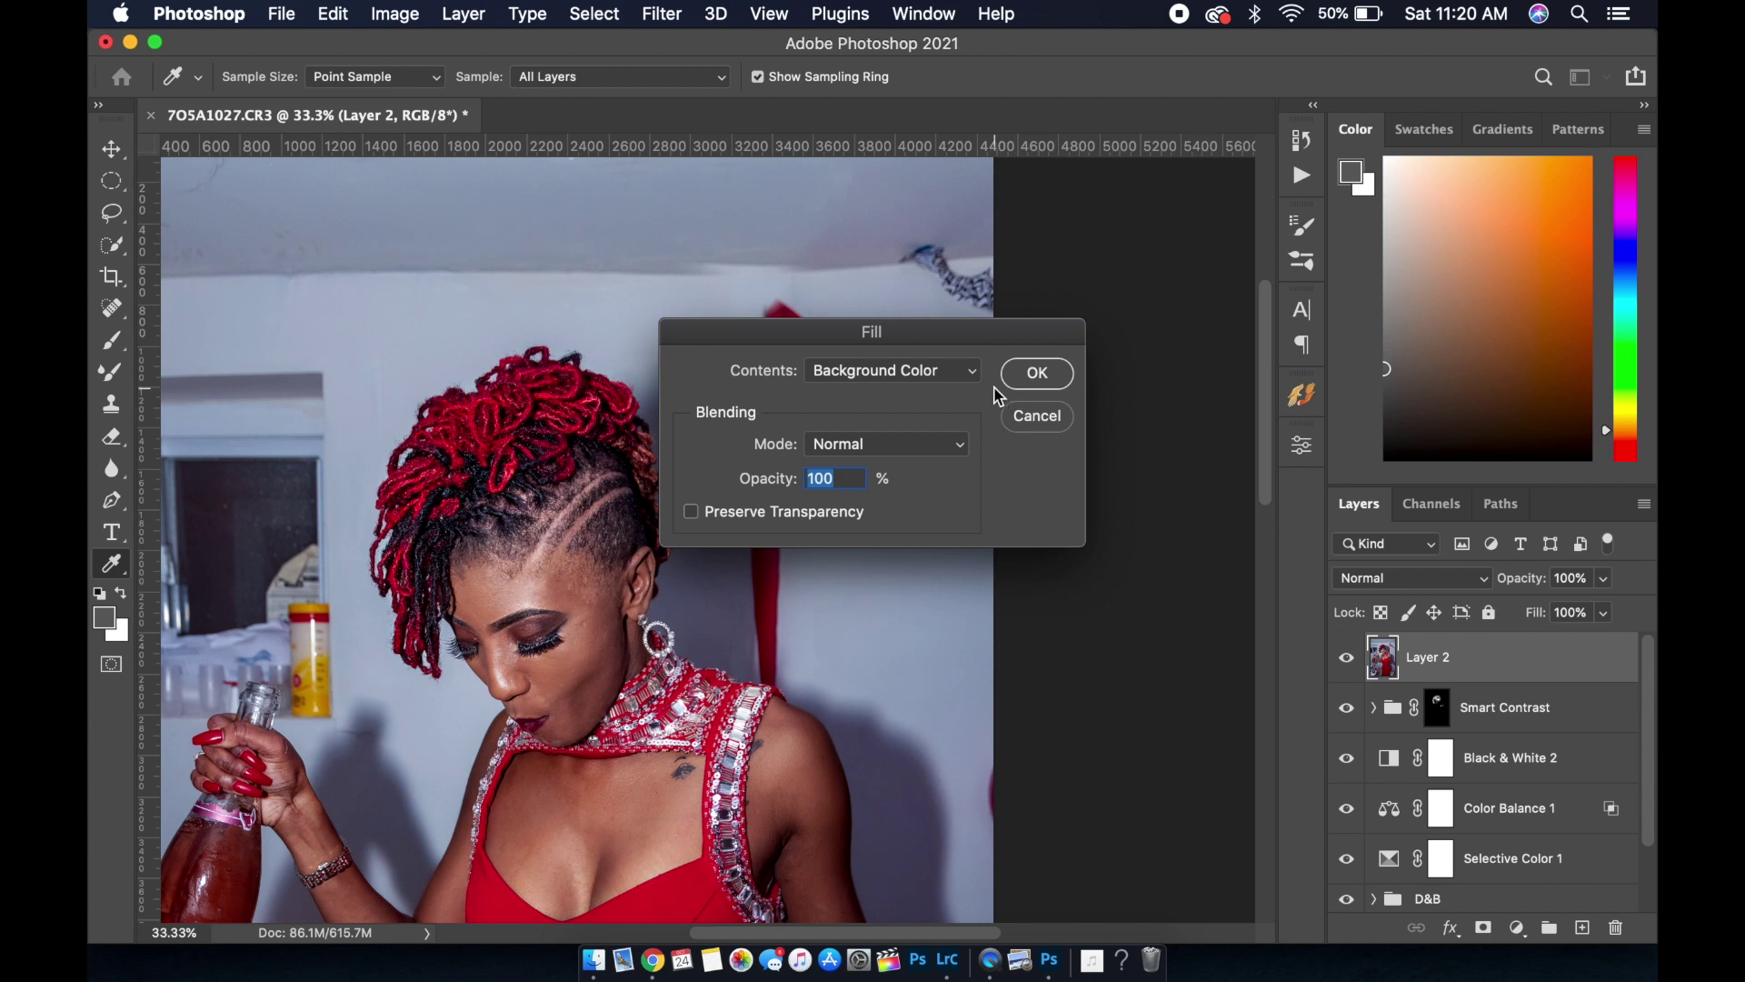
pyautogui.click(961, 372)
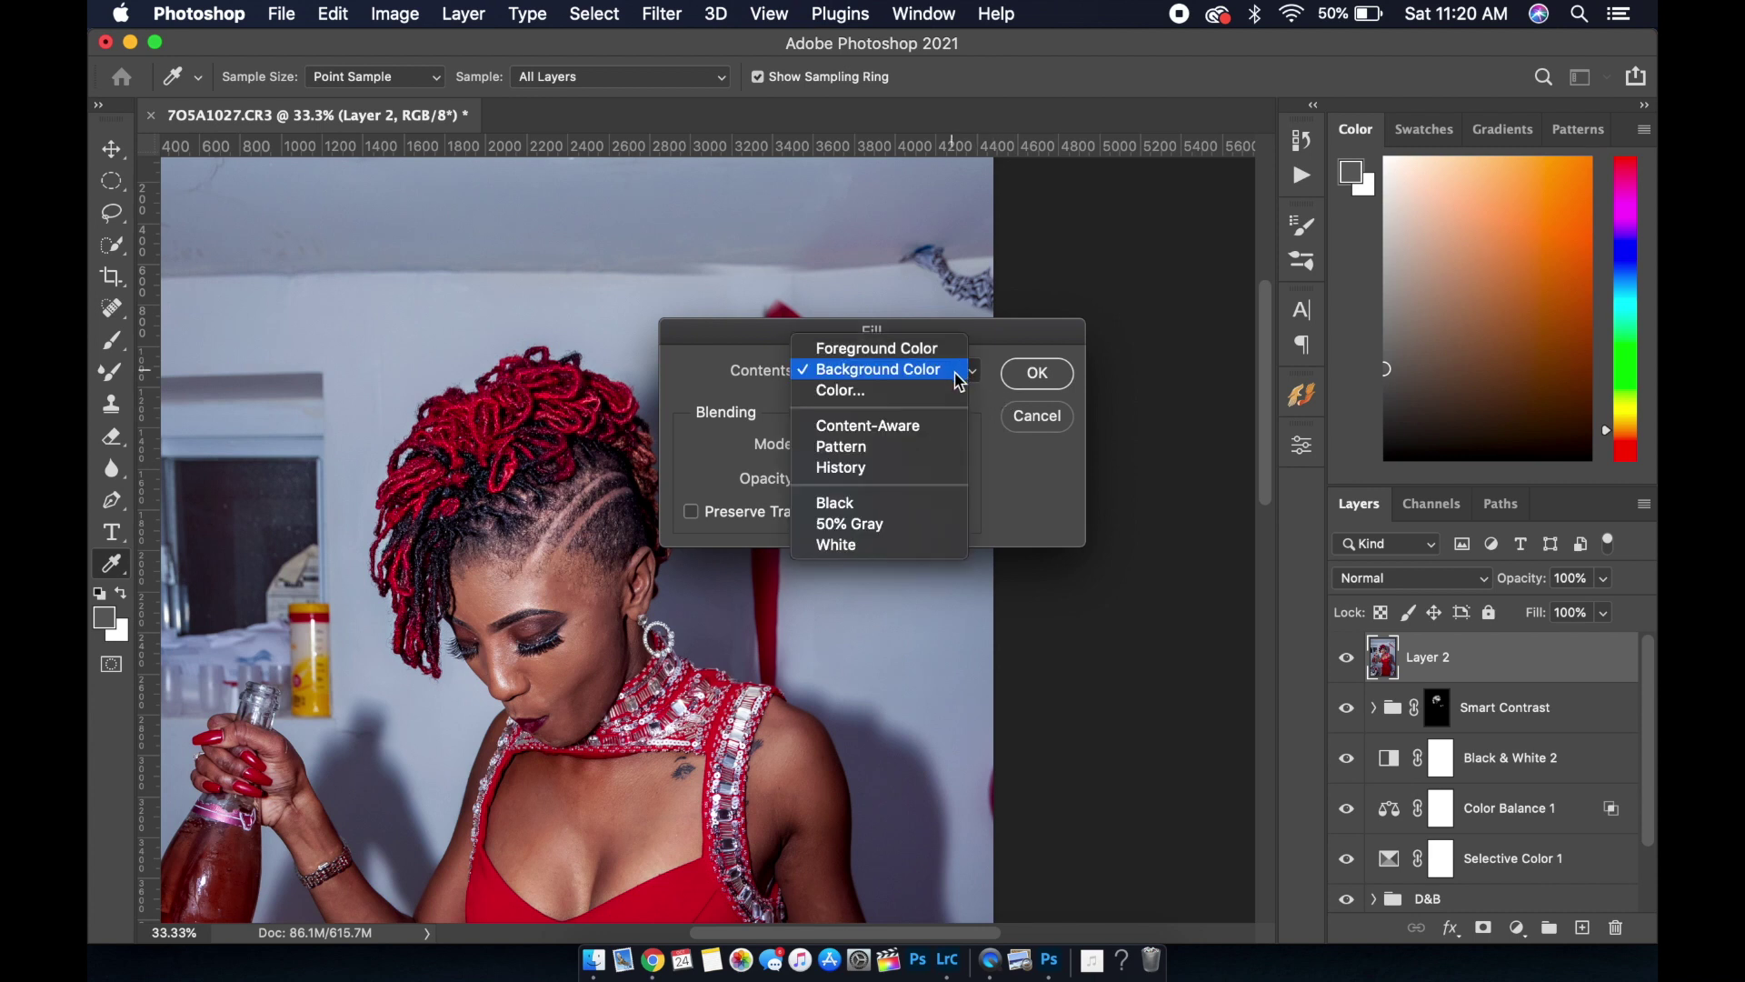
pyautogui.click(945, 427)
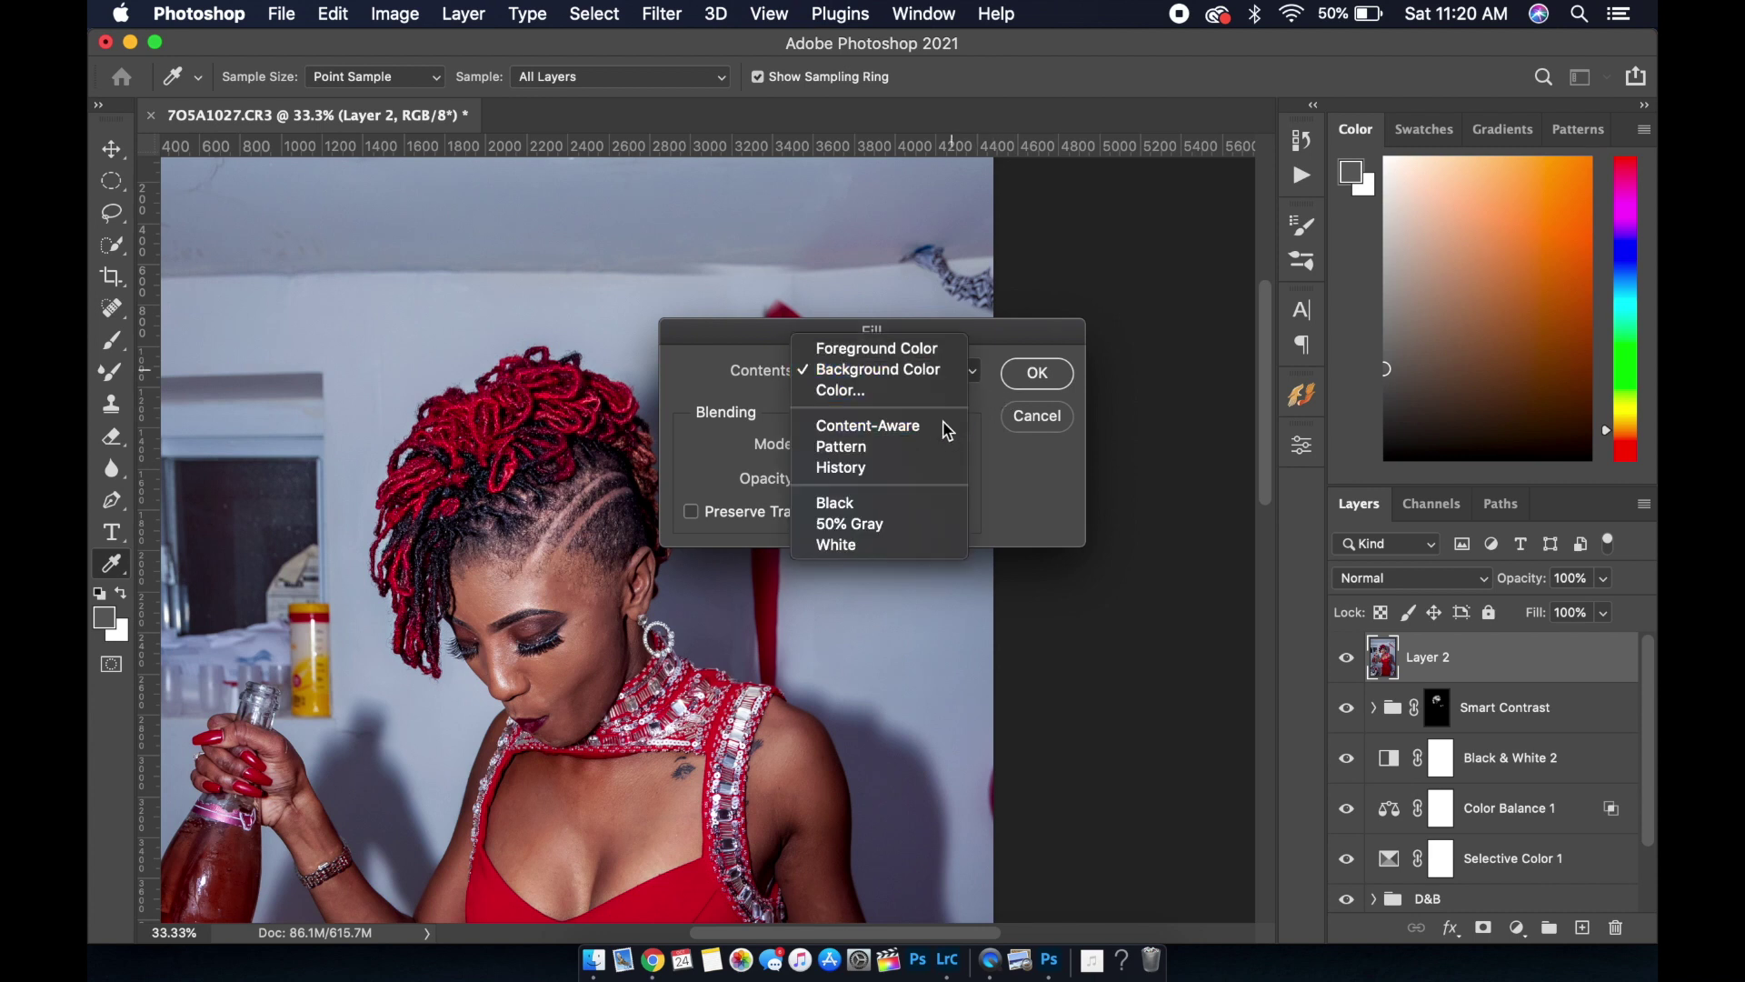
pyautogui.click(1041, 372)
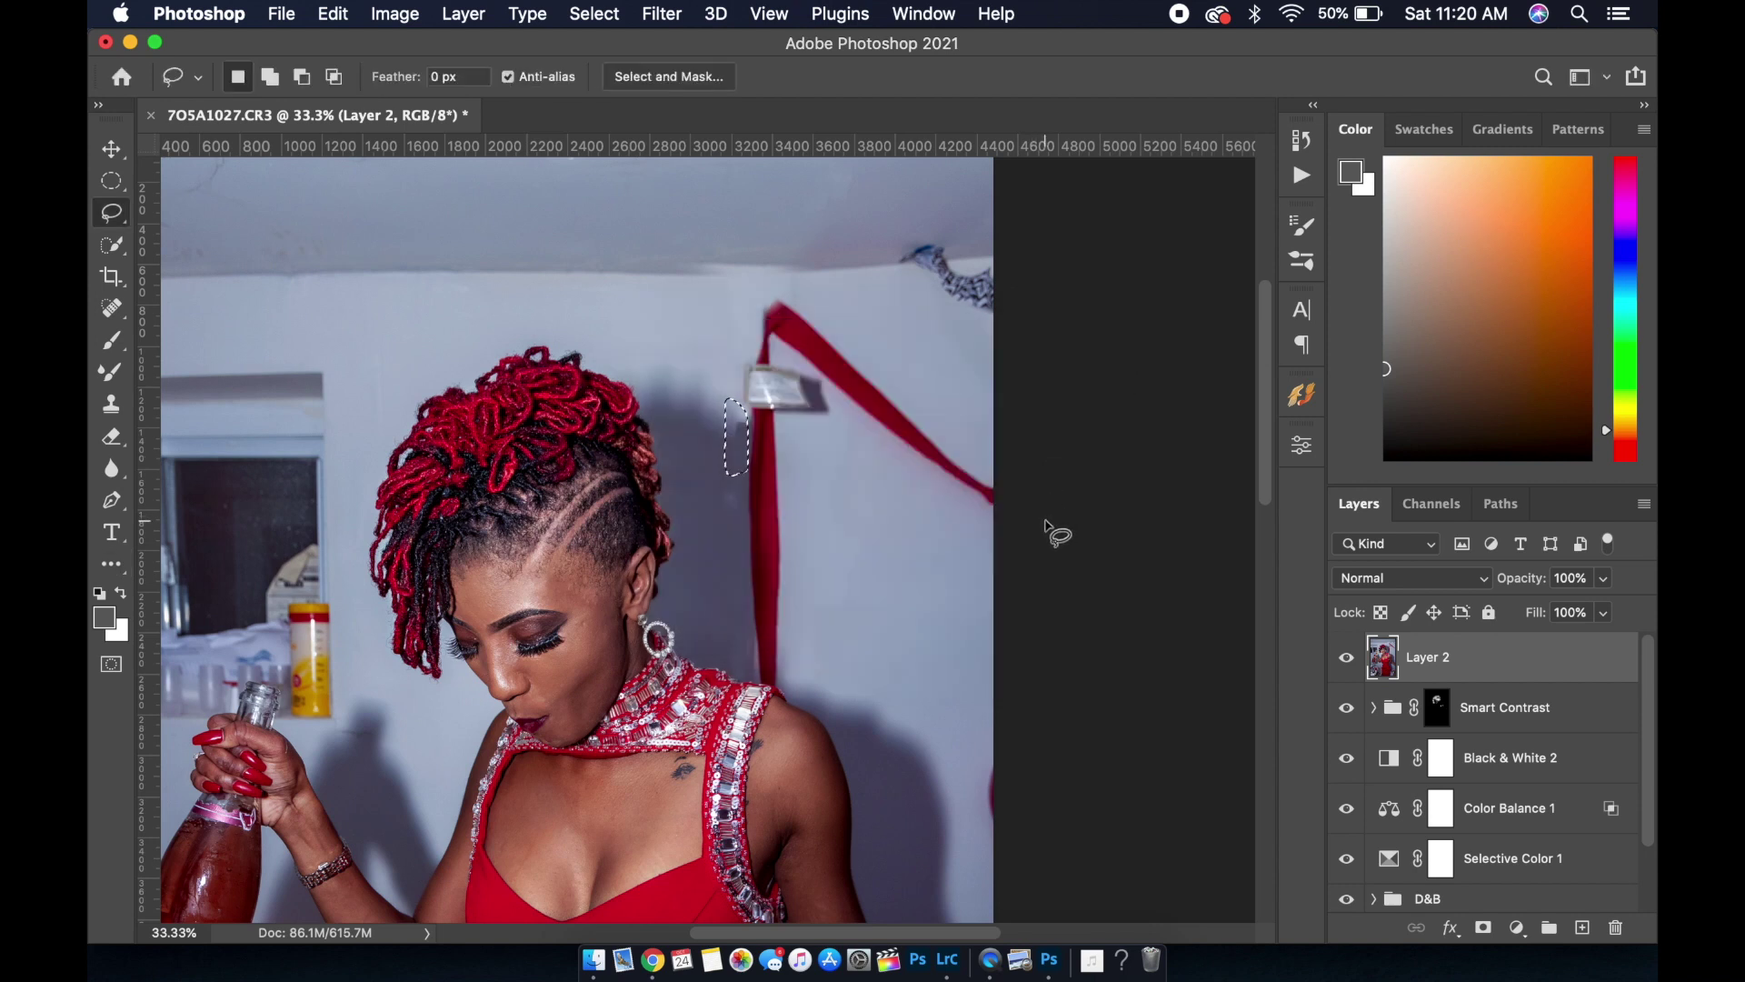
pyautogui.press('super+d')
# Zoom out to fit, save the image as 7OSA1027-Edit.tif, and switch to Lightroom Classic
pyautogui.click(1346, 657)
pyautogui.press('super+minus')
pyautogui.press('super+minus')
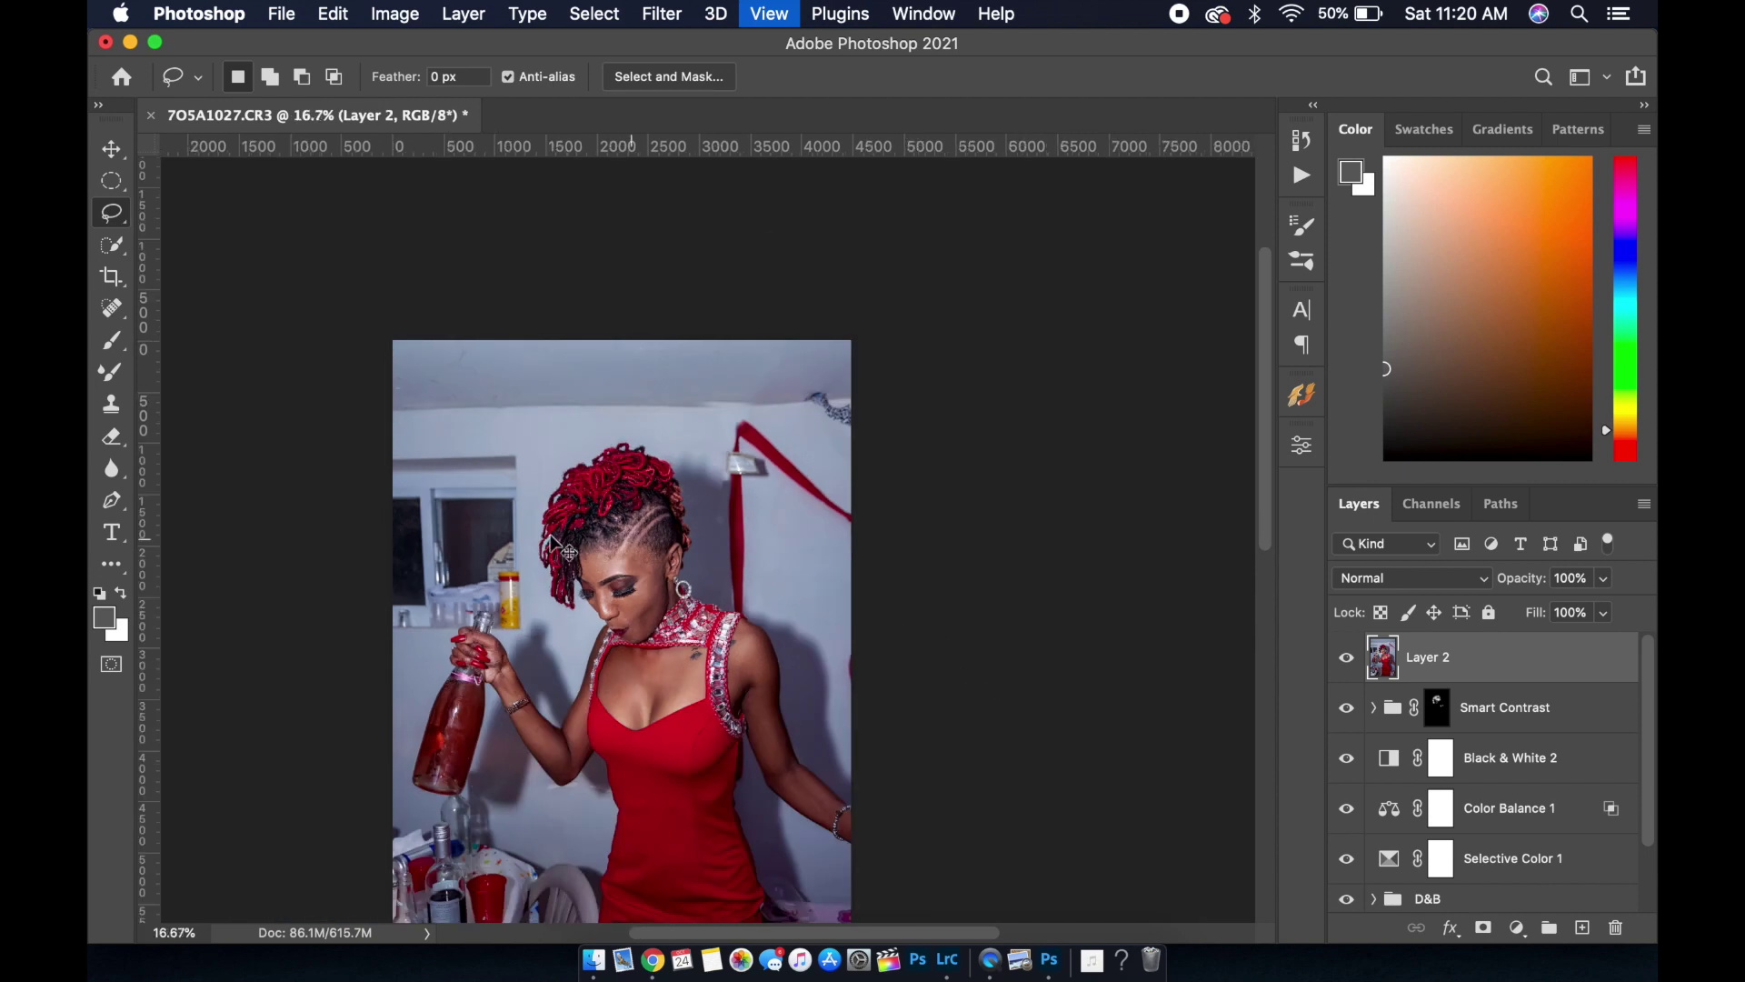
pyautogui.press('super+minus')
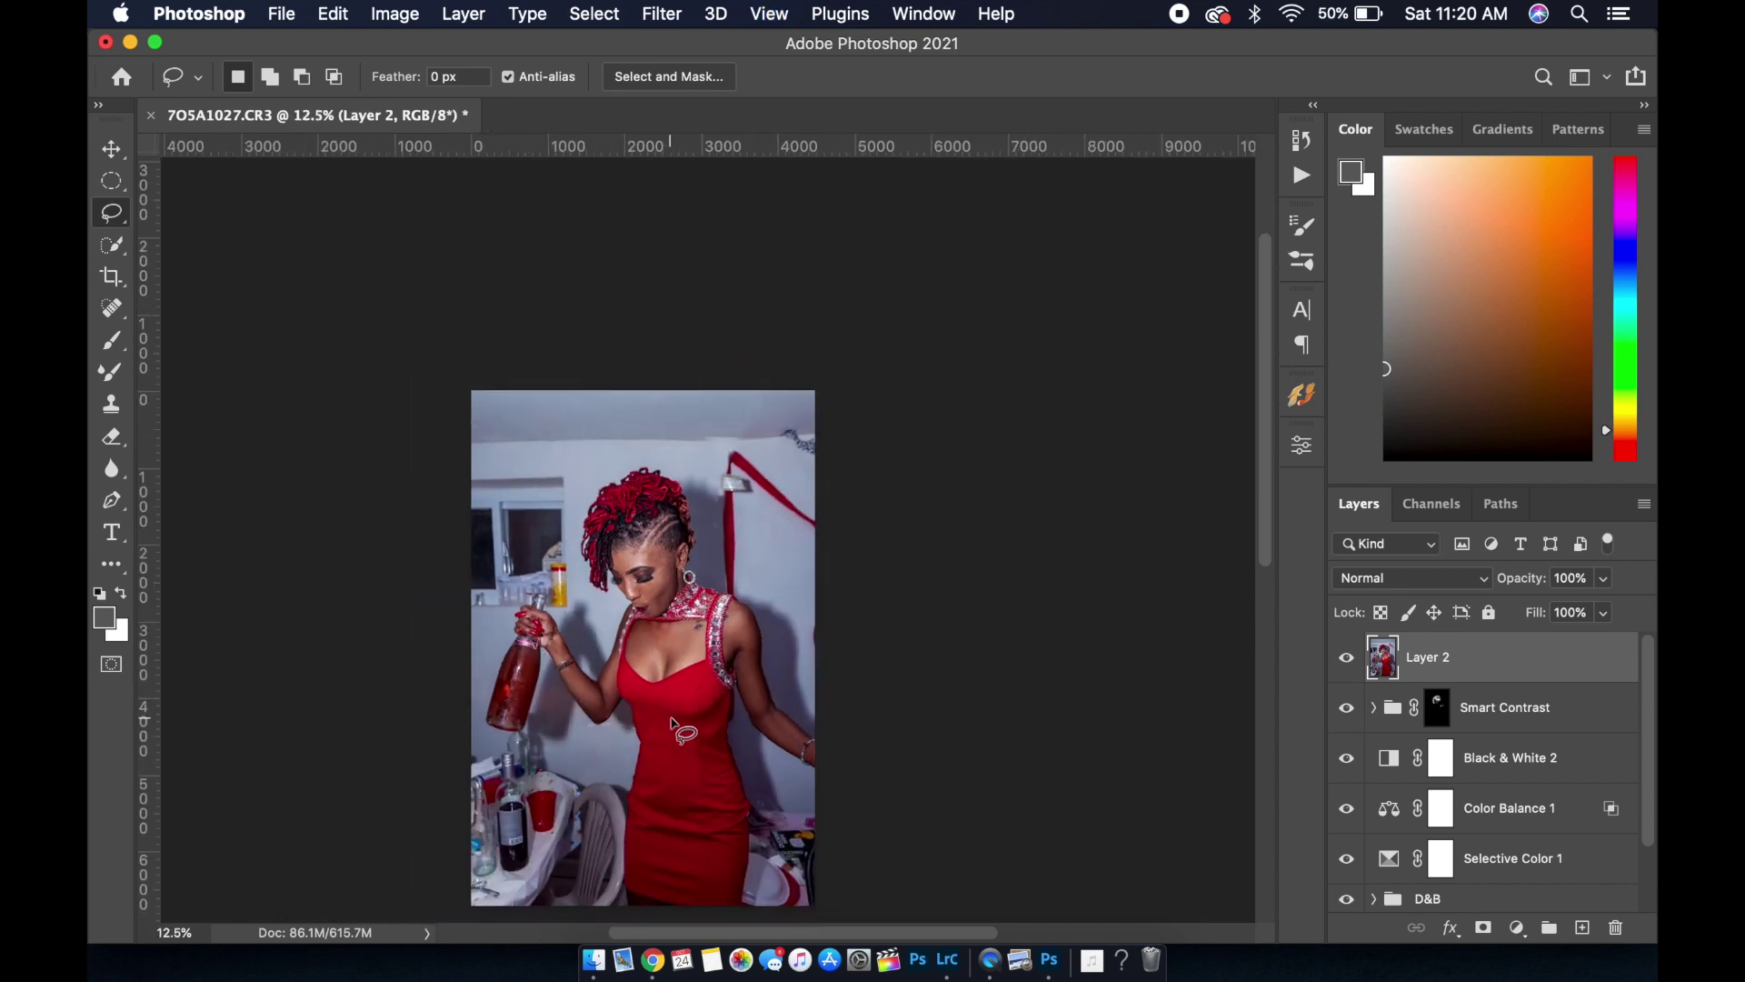
pyautogui.scroll(-3, 681, 682)
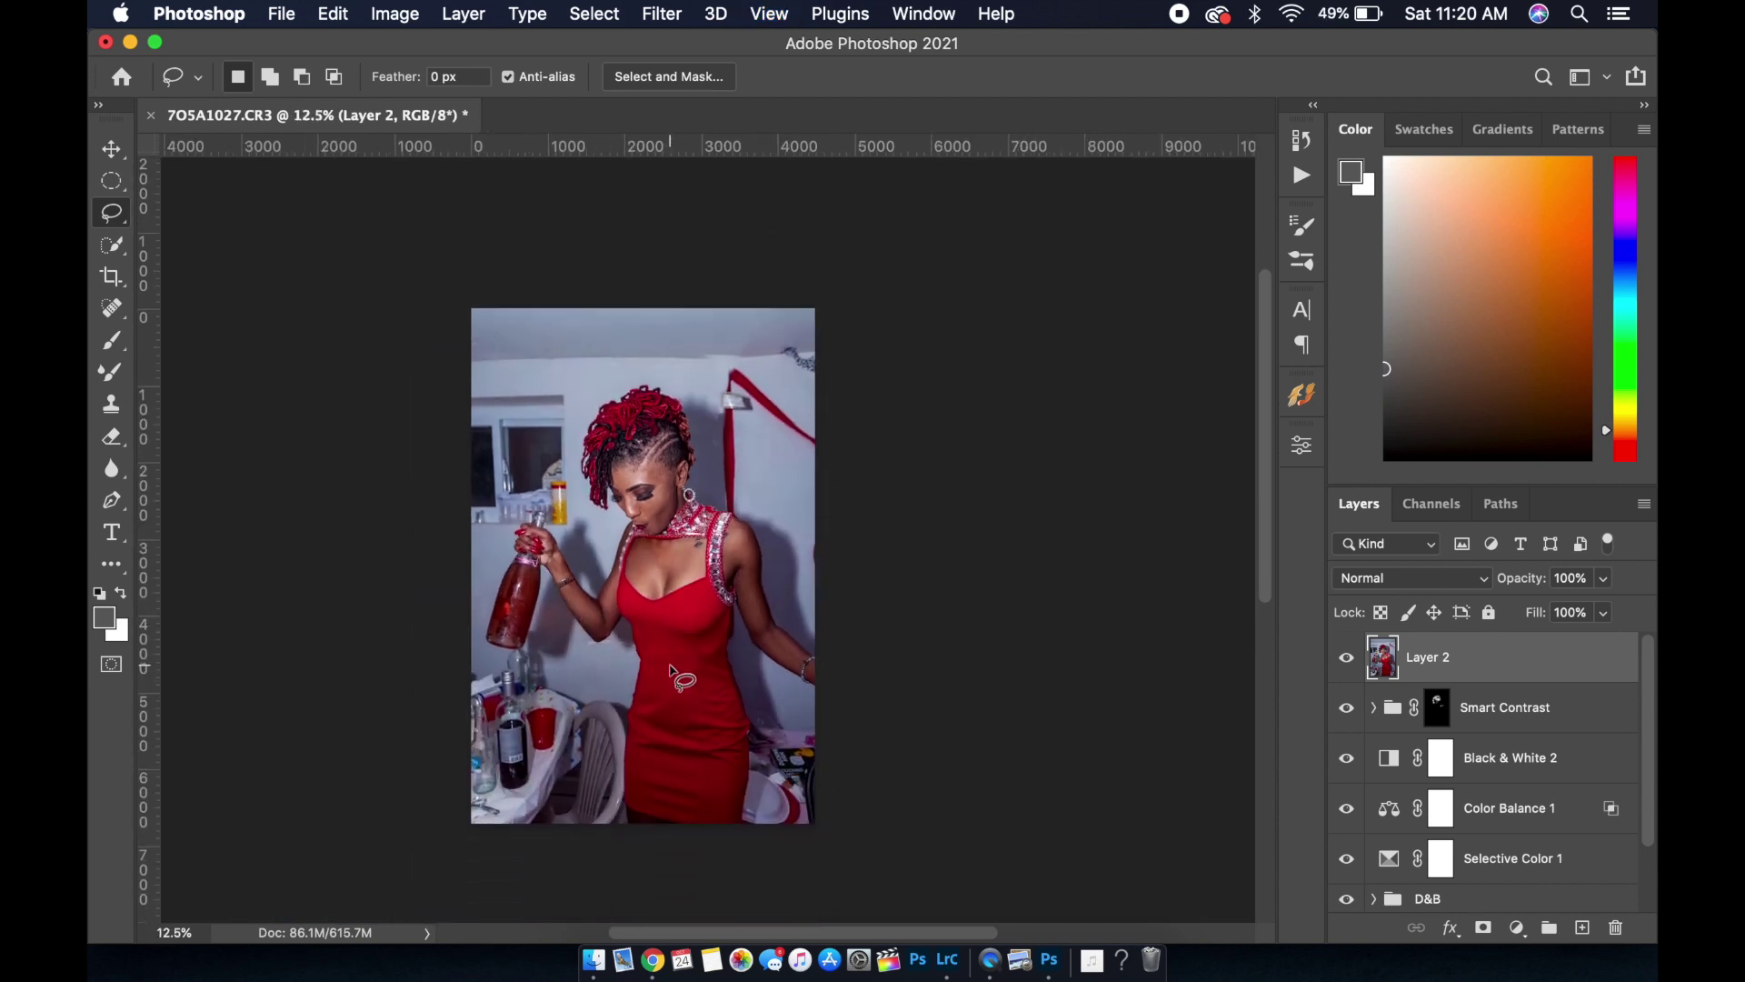
pyautogui.click(284, 17)
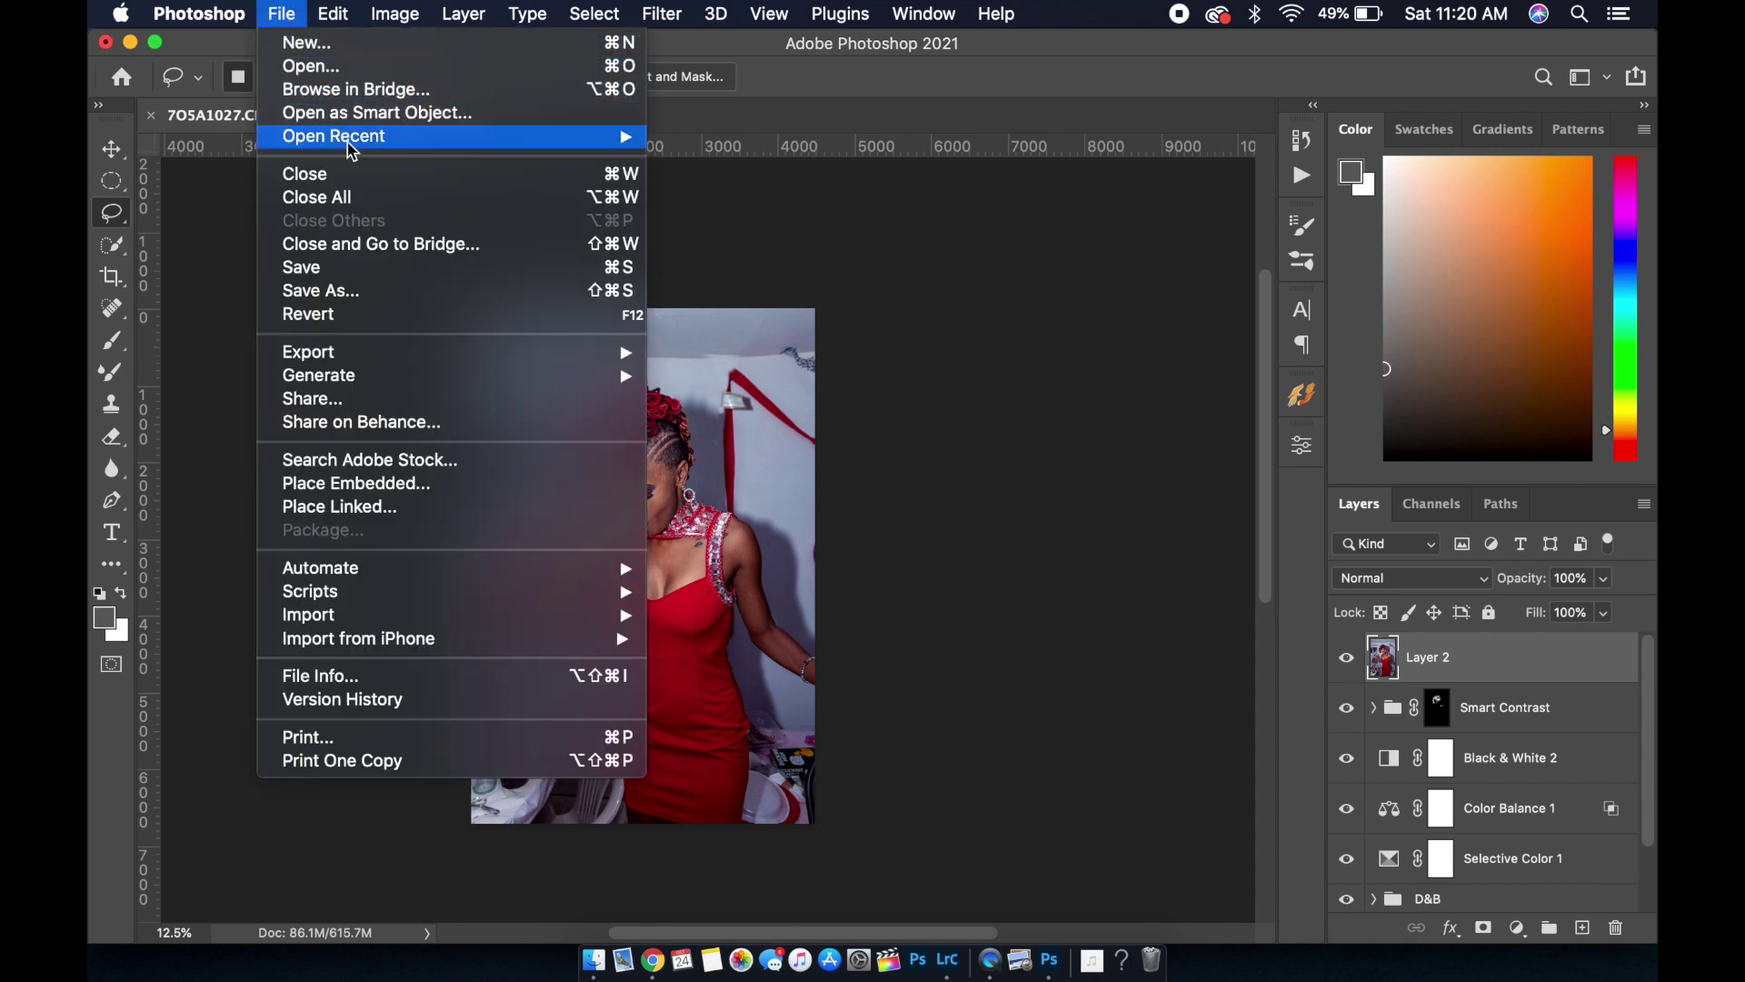
pyautogui.click(373, 268)
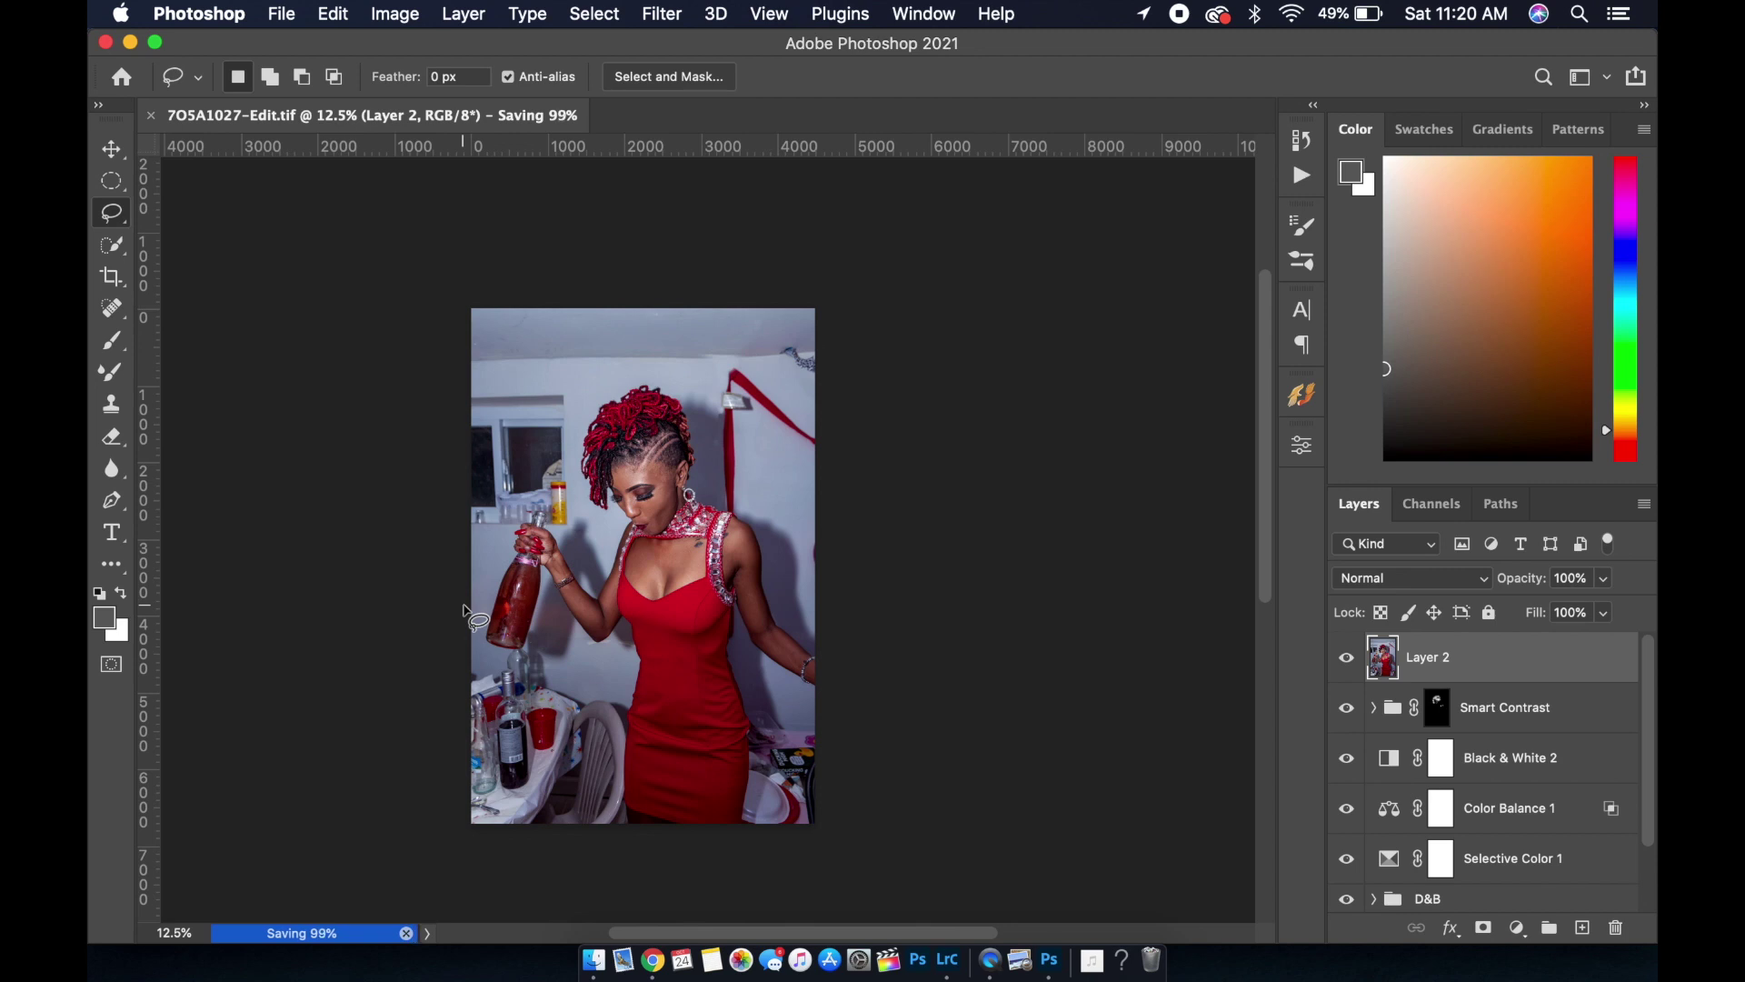
pyautogui.press('super+Tab')
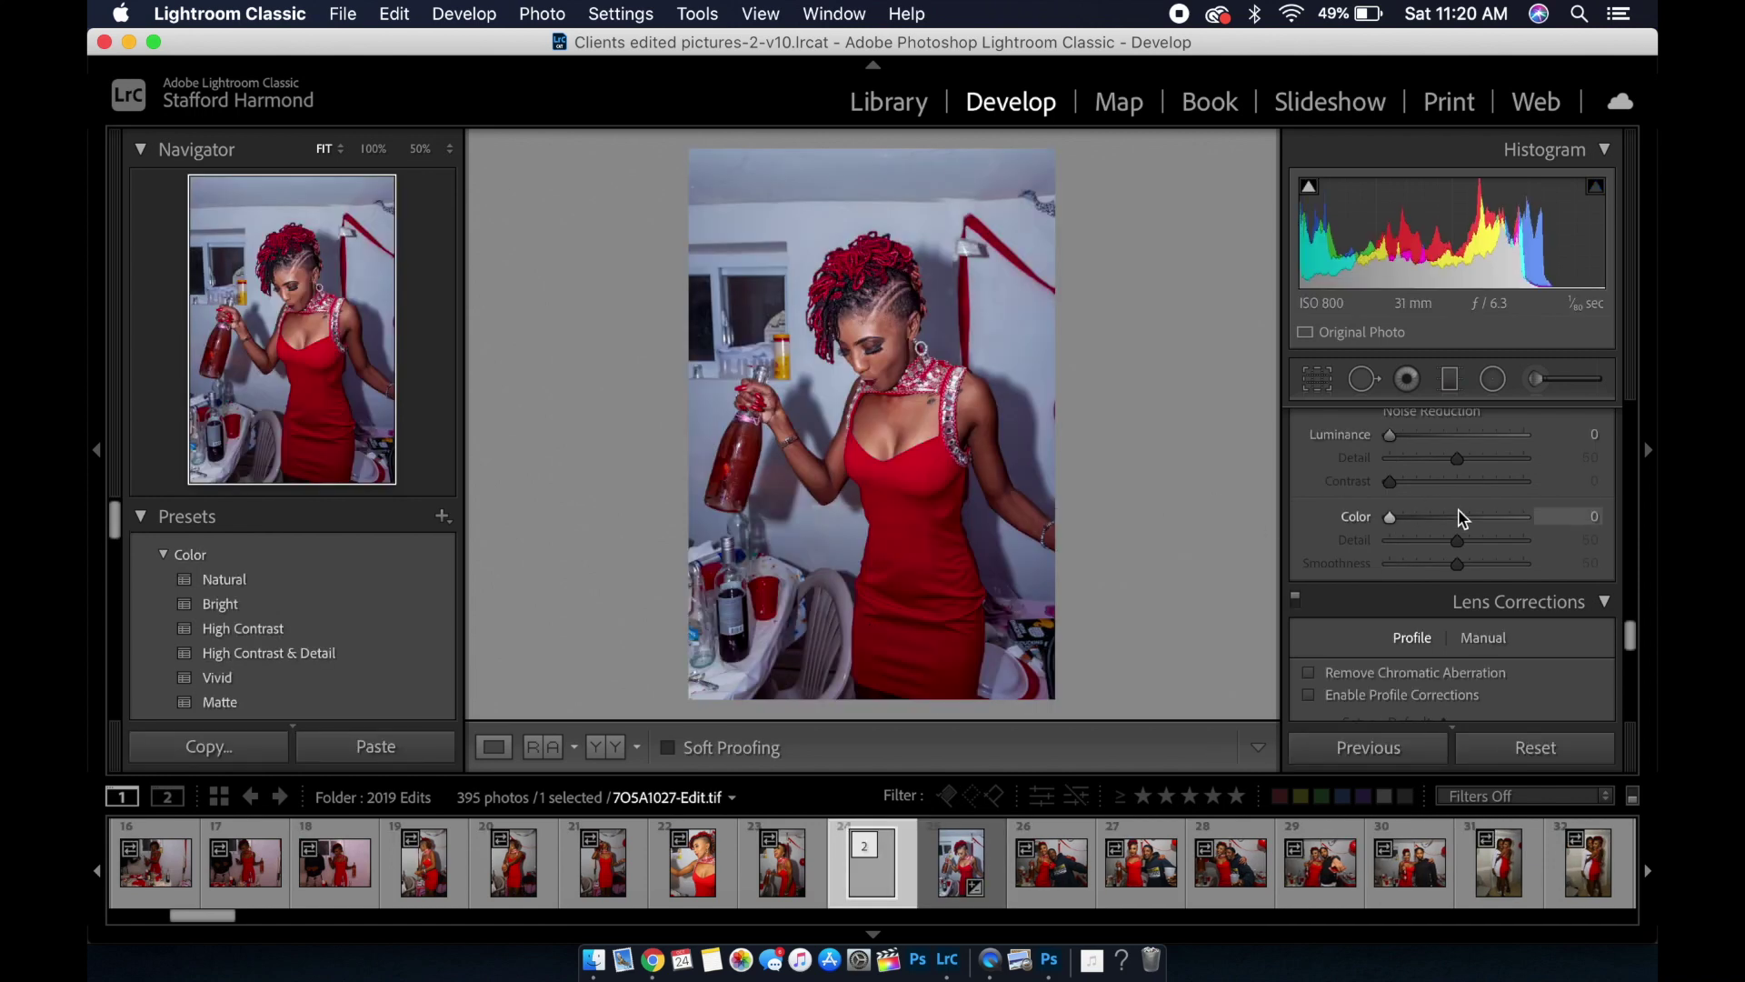
# Nudge the Color Grading Midtones puck slightly toward blue
pyautogui.scroll(1, 1462, 518)
pyautogui.scroll(1, 1461, 518)
pyautogui.scroll(5, 1461, 518)
pyautogui.scroll(3, 1461, 518)
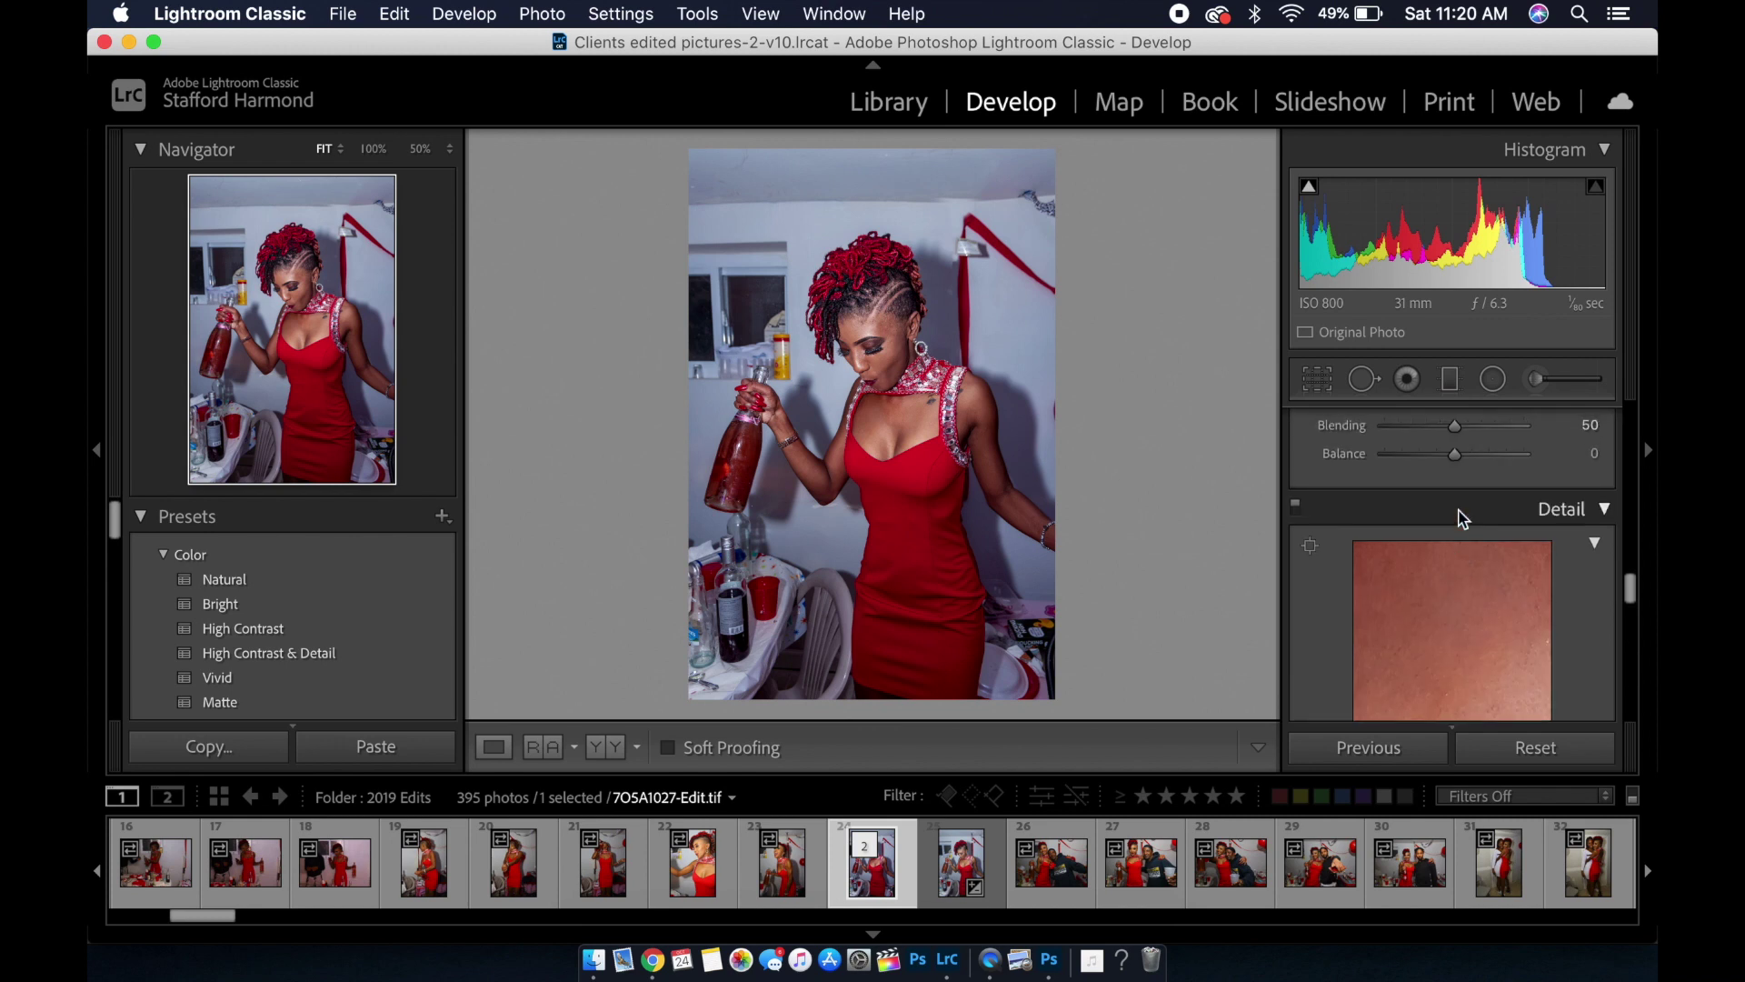
pyautogui.scroll(3, 1462, 518)
pyautogui.scroll(2, 1462, 518)
pyautogui.scroll(2, 1462, 518)
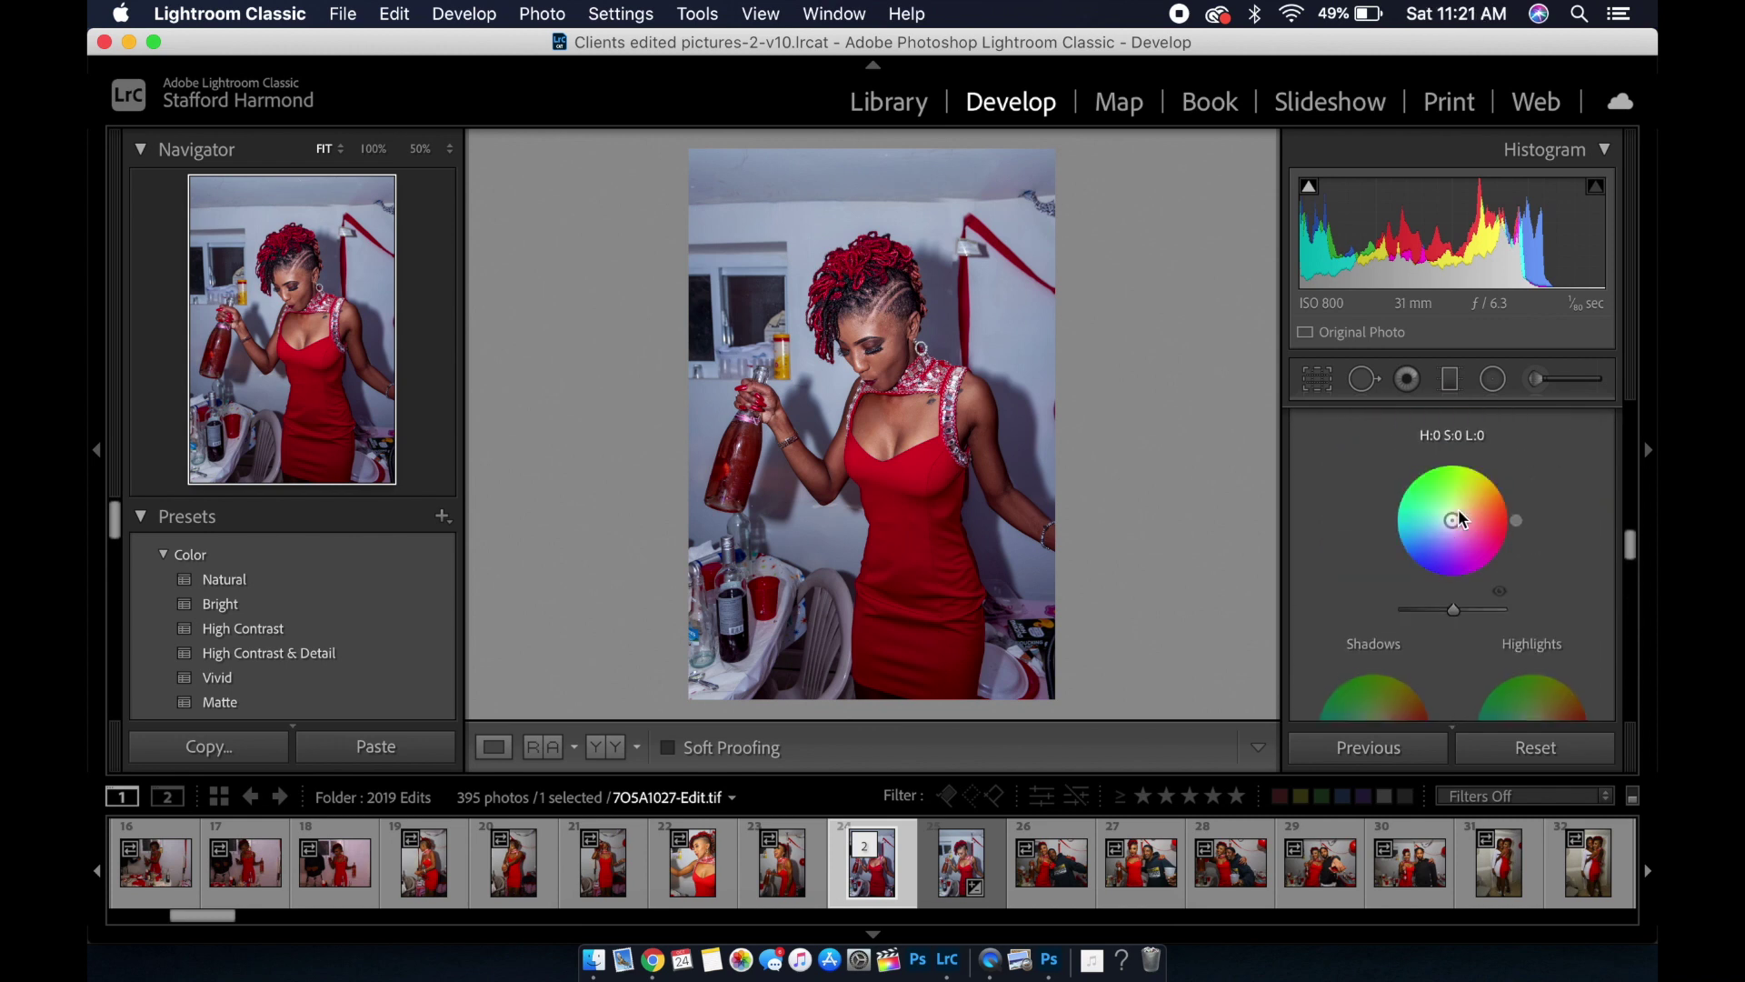
pyautogui.scroll(2, 1459, 518)
pyautogui.scroll(1, 1459, 518)
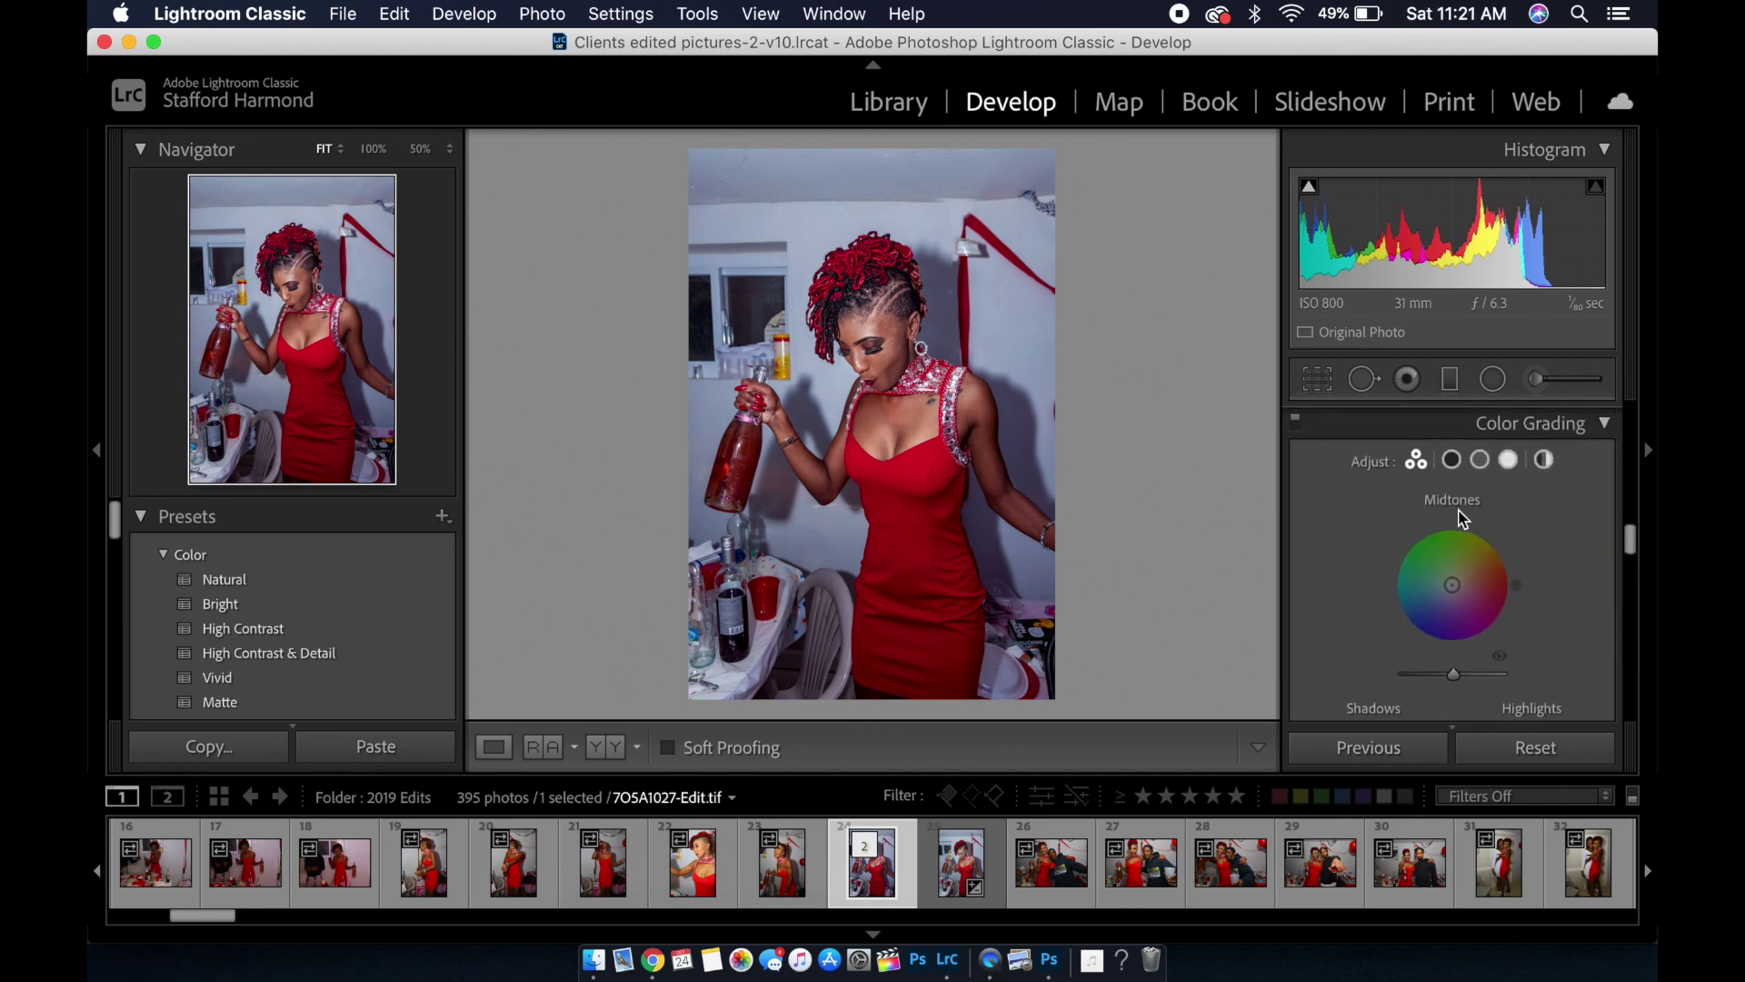
pyautogui.scroll(-1, 1459, 527)
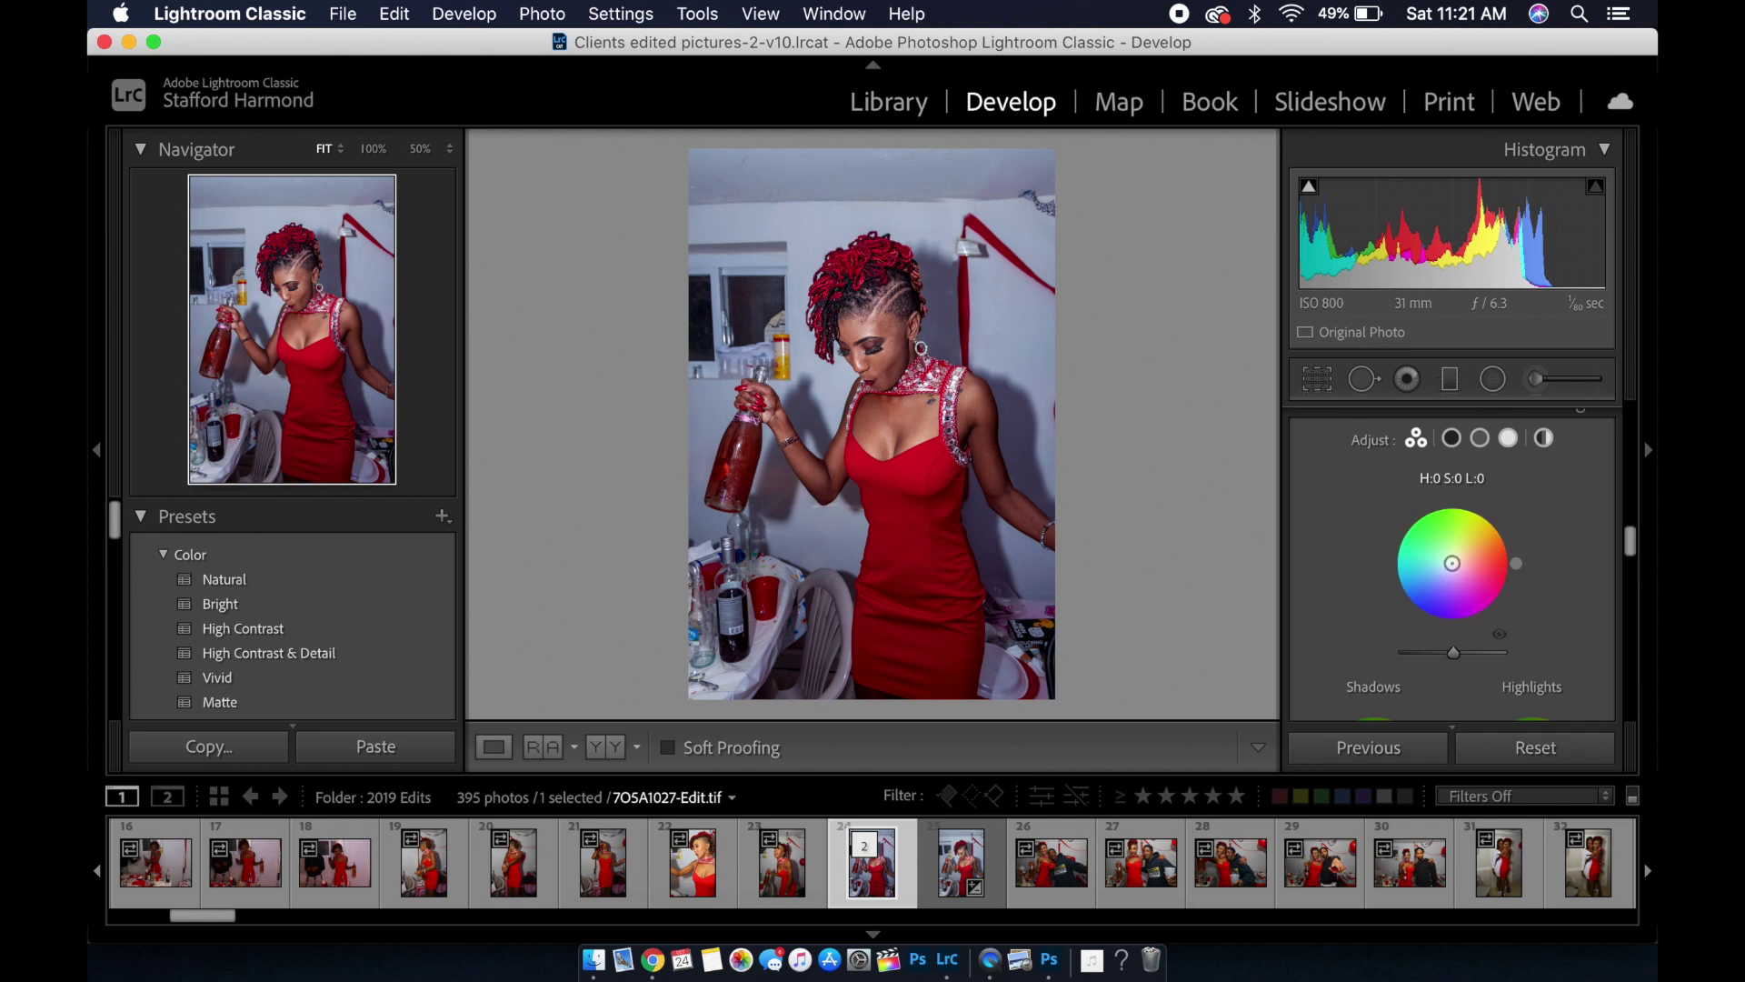
pyautogui.moveTo(1451, 563); pyautogui.dragTo(1449, 568)
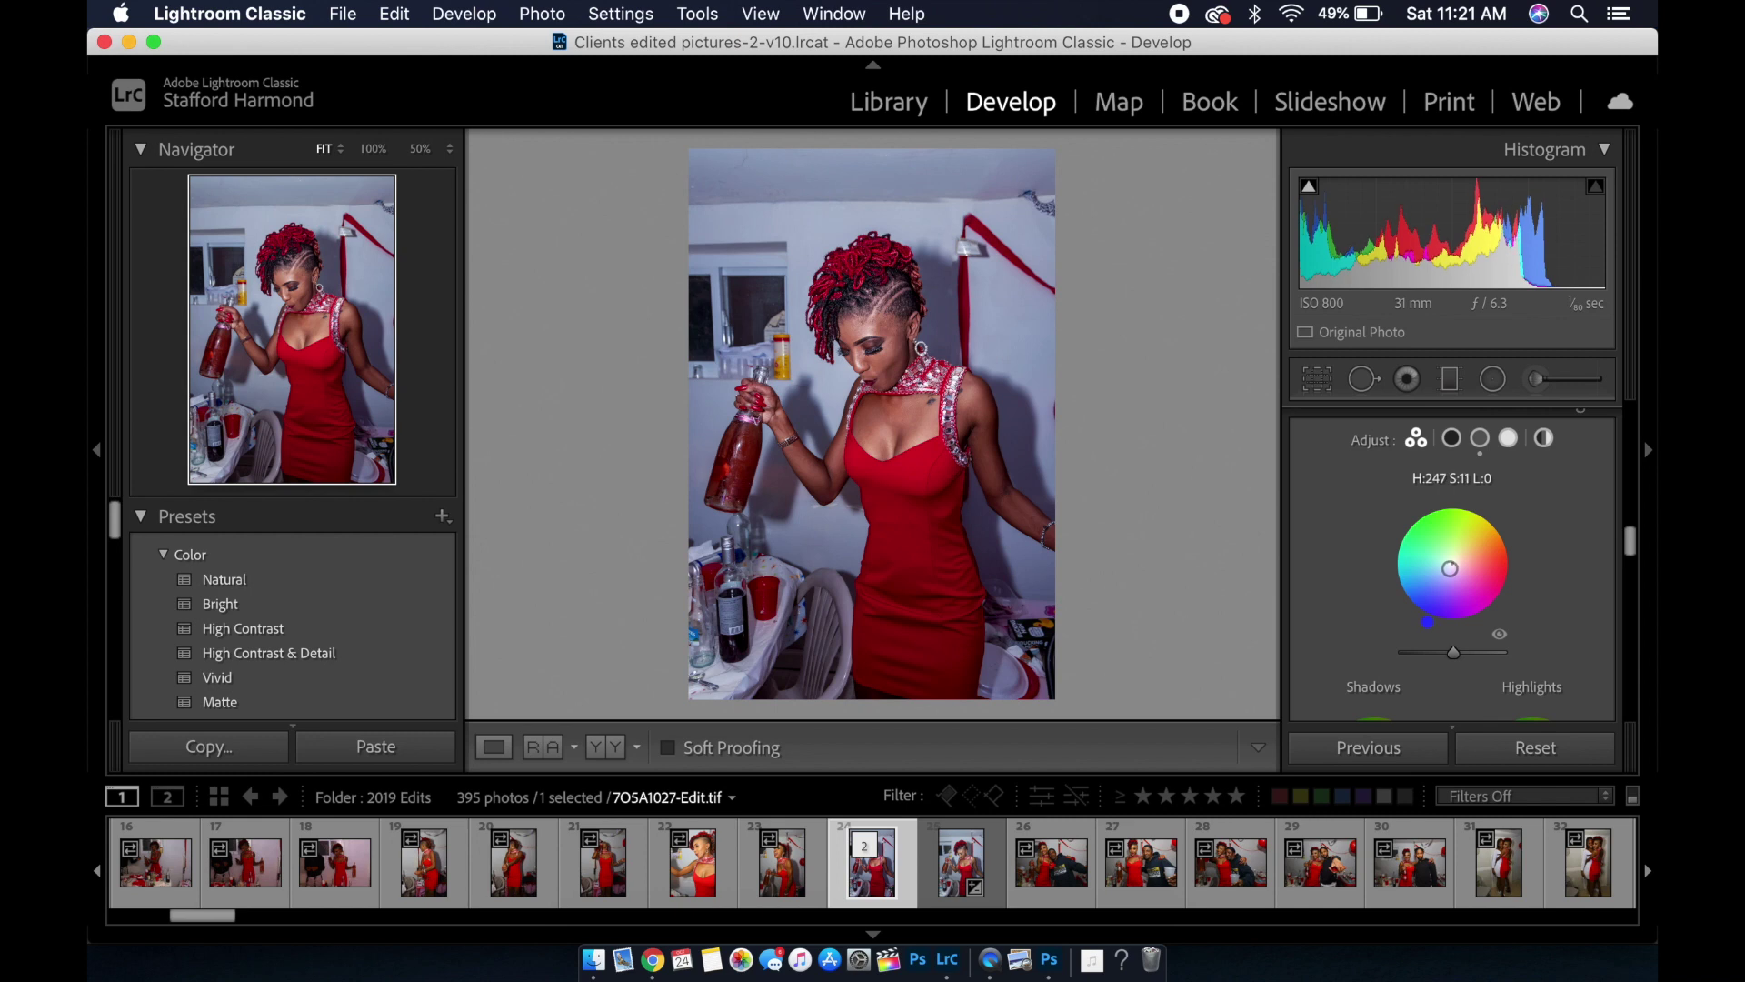
# Set the HSL Red Luminance to +9
pyautogui.scroll(-2, 1531, 582)
pyautogui.scroll(-2, 1532, 565)
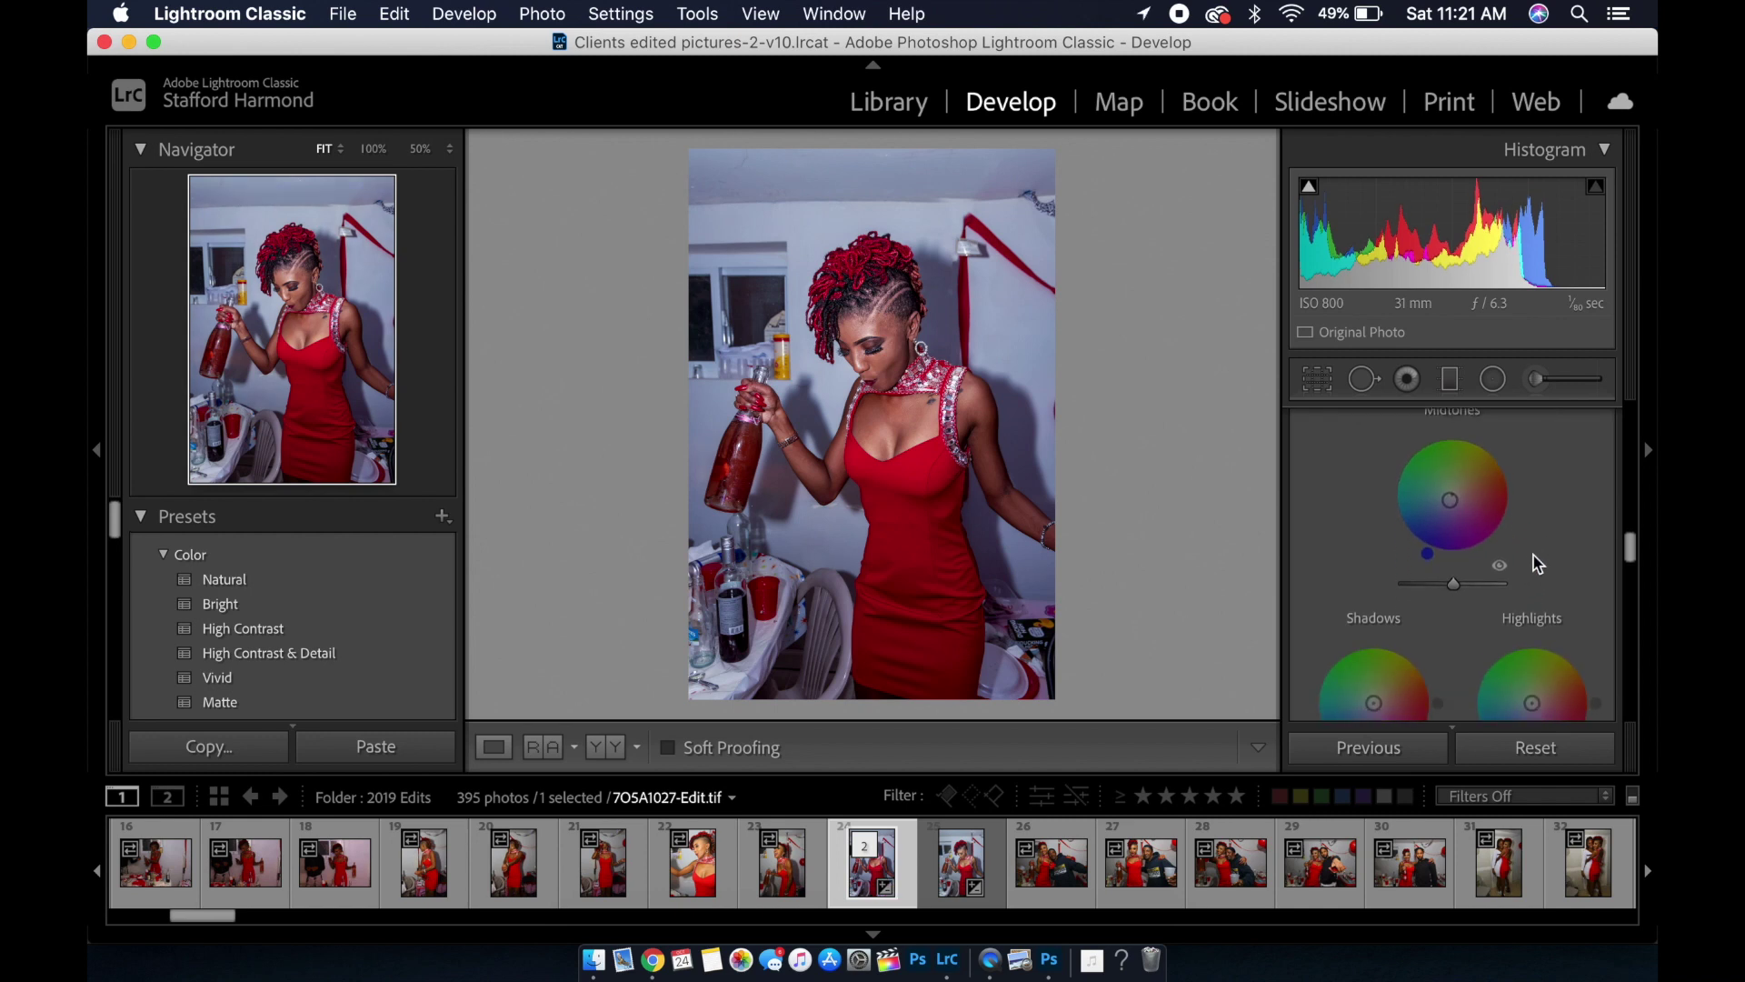
pyautogui.scroll(-2, 1533, 564)
pyautogui.scroll(-1, 1535, 564)
pyautogui.scroll(1, 1534, 564)
pyautogui.scroll(1, 1534, 564)
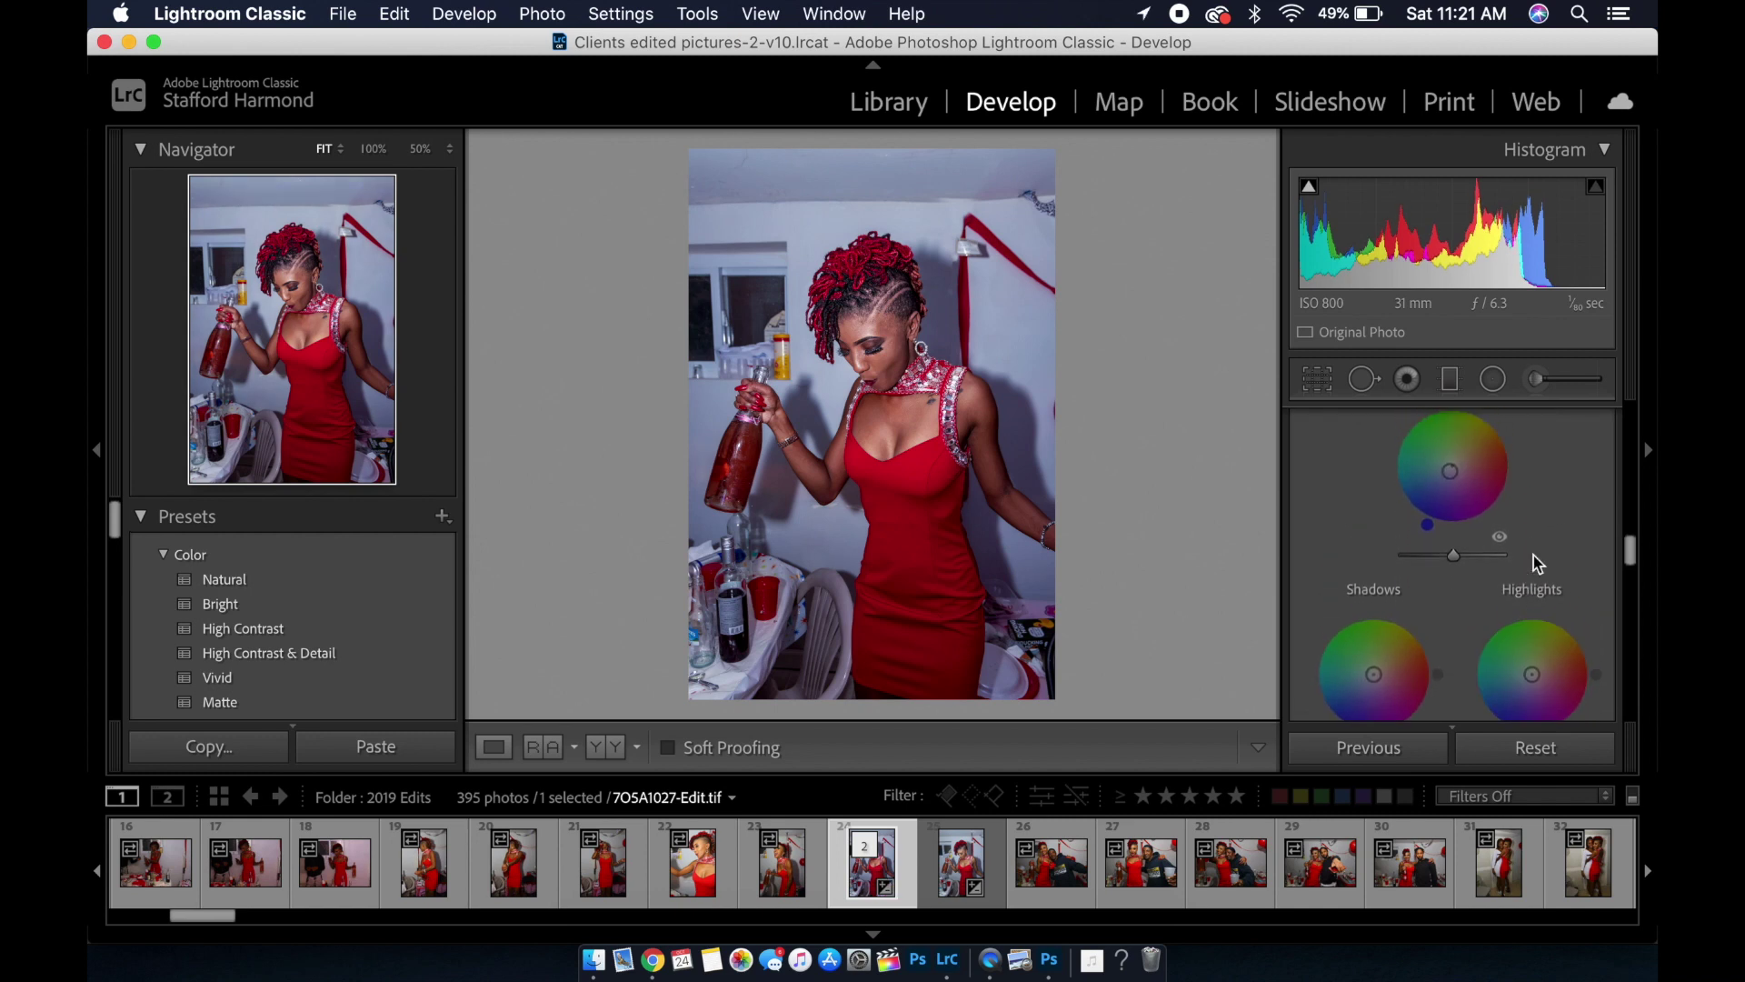
pyautogui.scroll(2, 1534, 564)
pyautogui.scroll(2, 1536, 565)
pyautogui.scroll(1, 1537, 567)
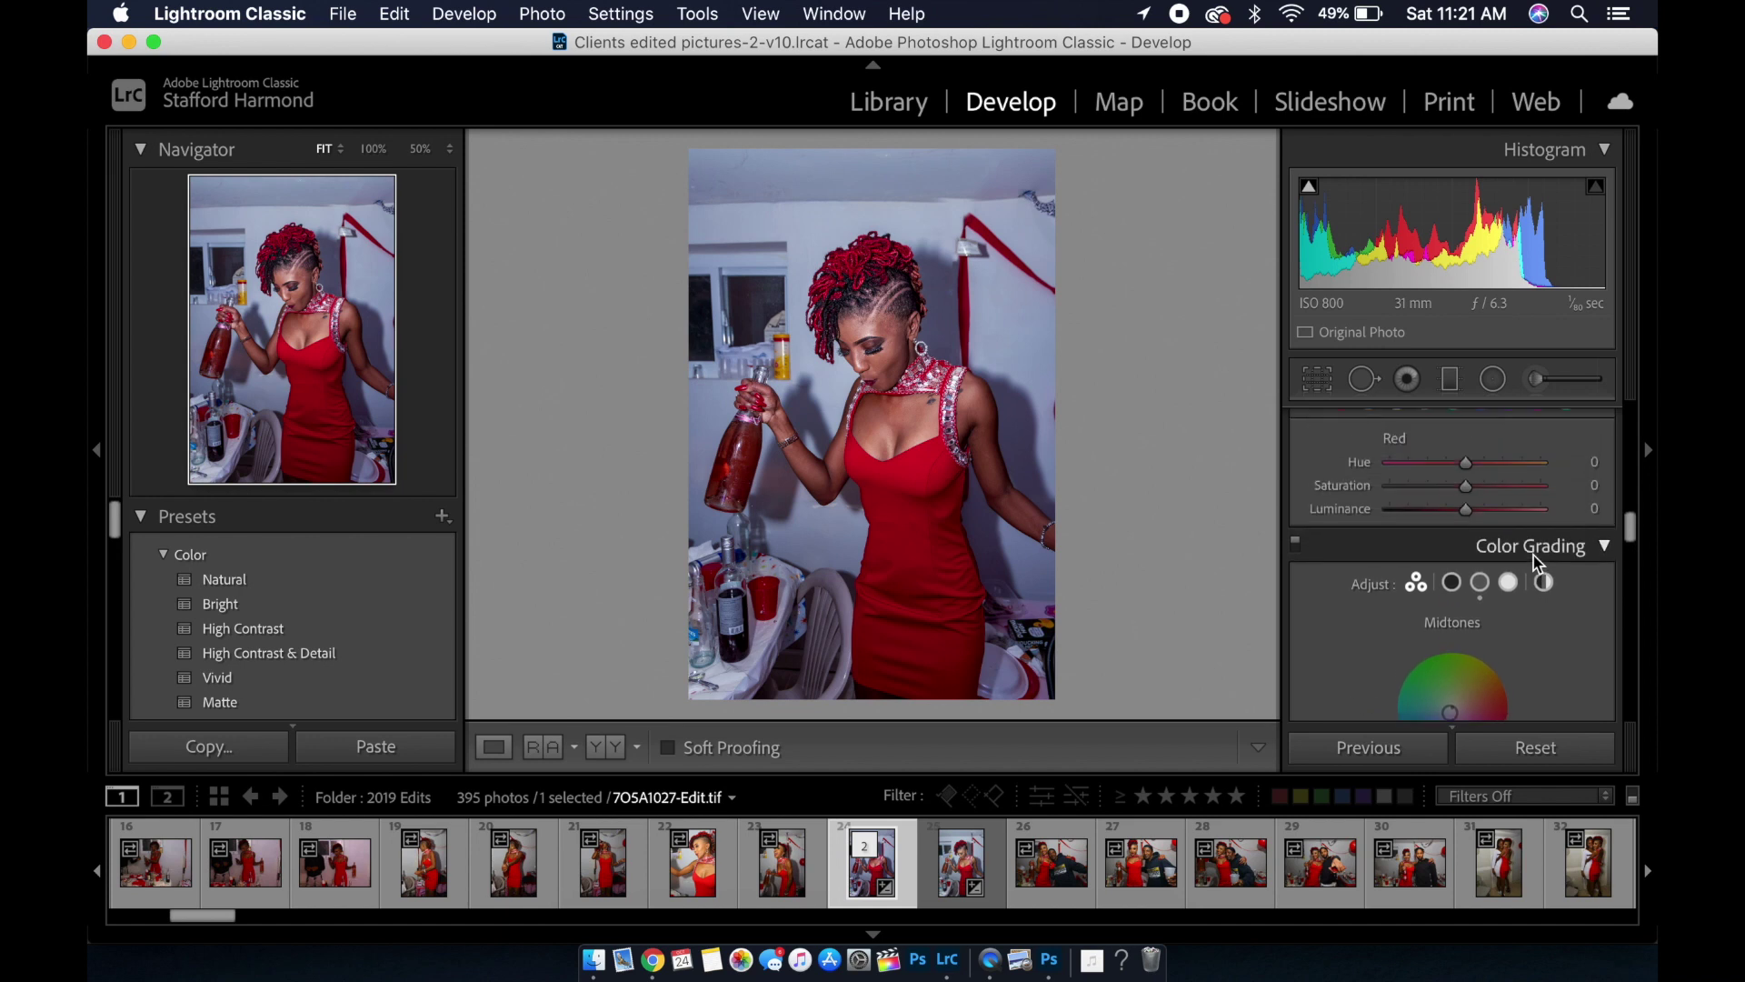
pyautogui.scroll(2, 1550, 550)
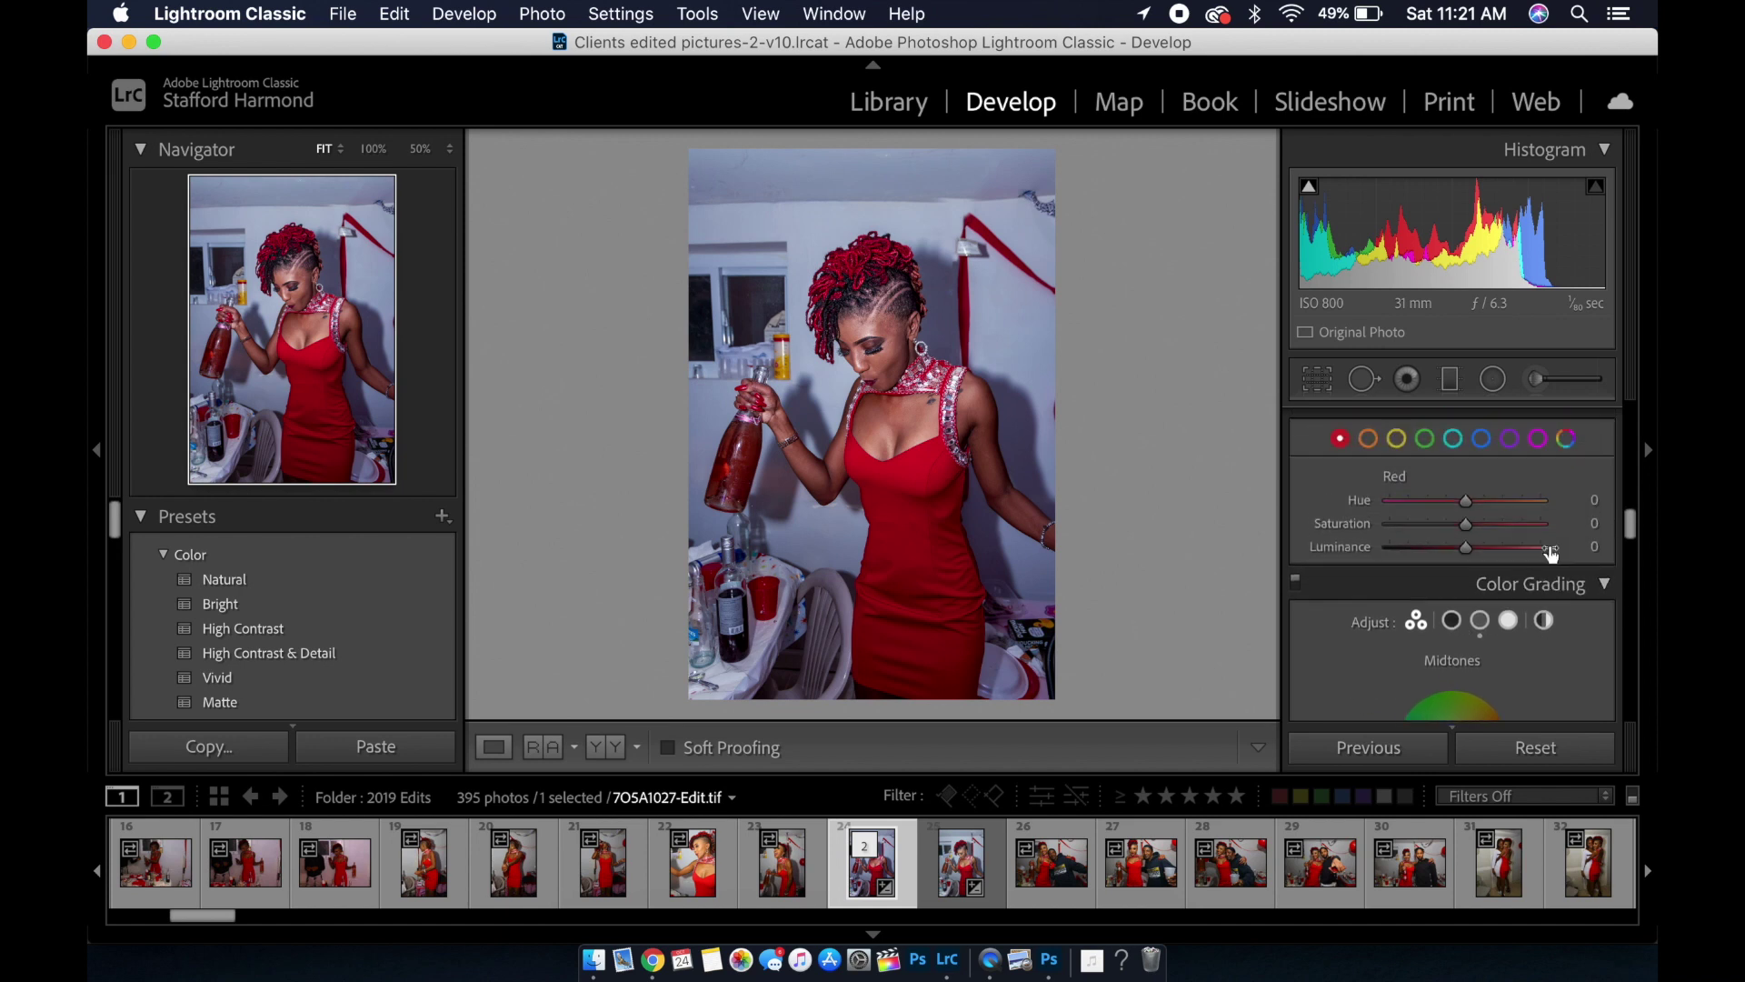
pyautogui.scroll(1, 1550, 552)
pyautogui.scroll(1, 1550, 552)
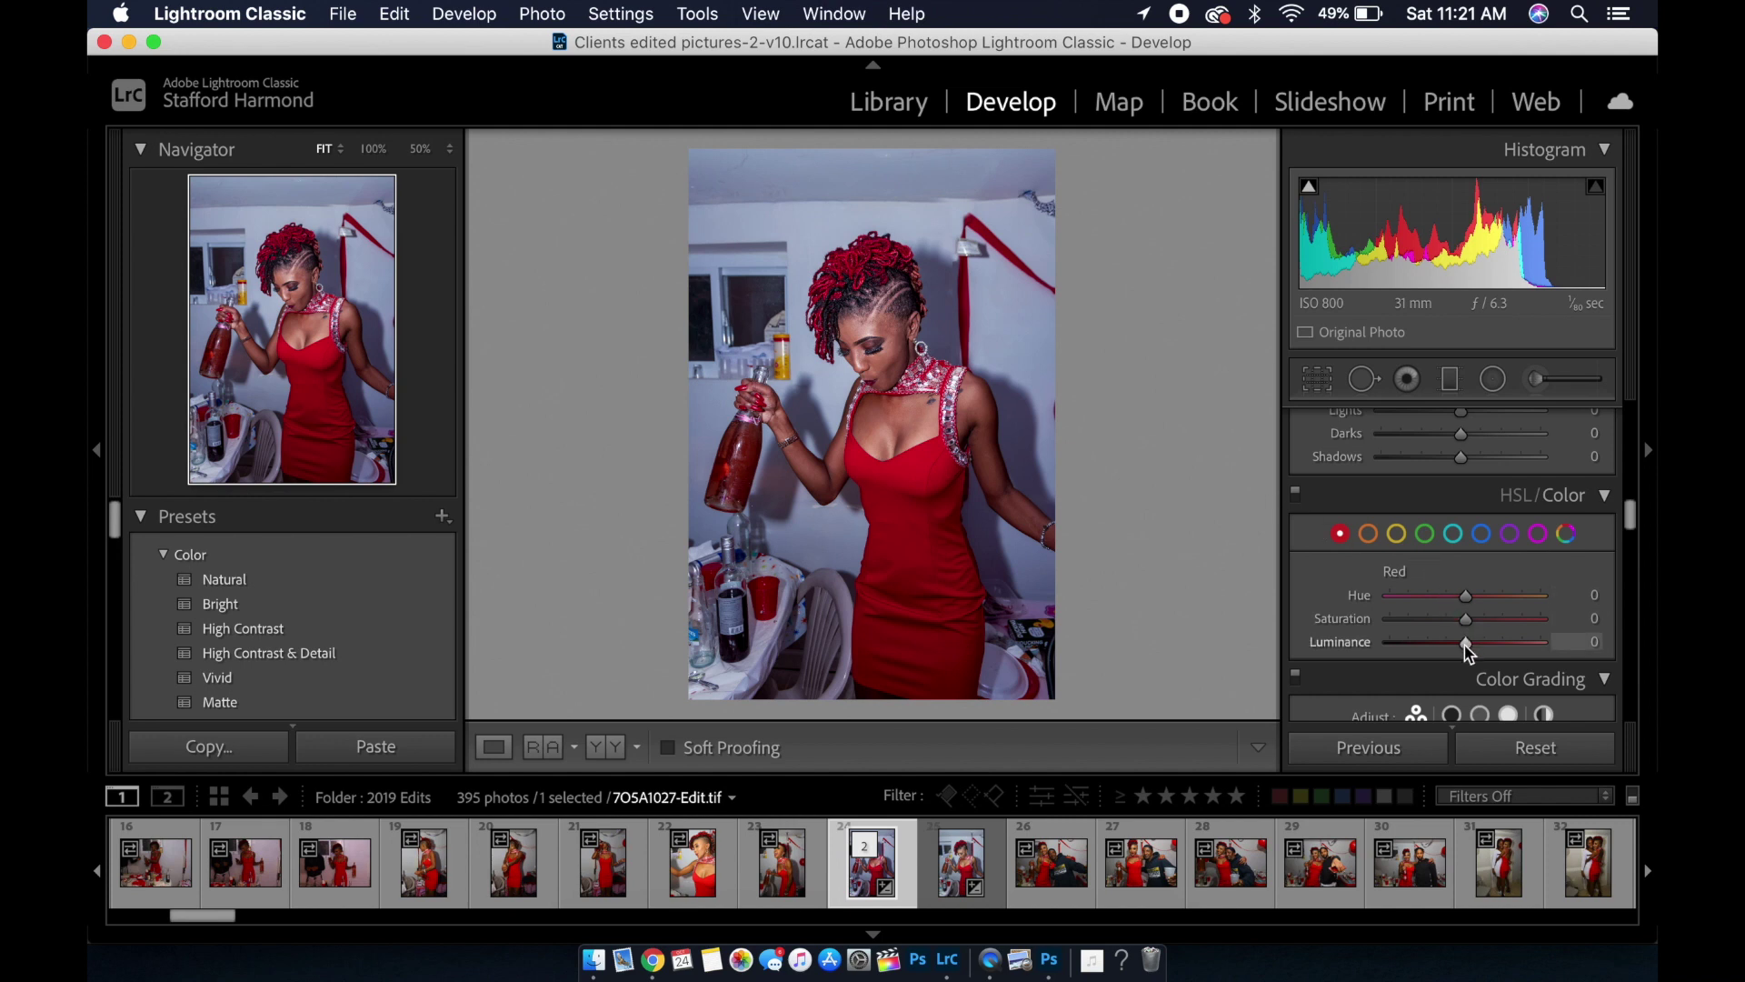
pyautogui.moveTo(1465, 642); pyautogui.dragTo(1472, 645)
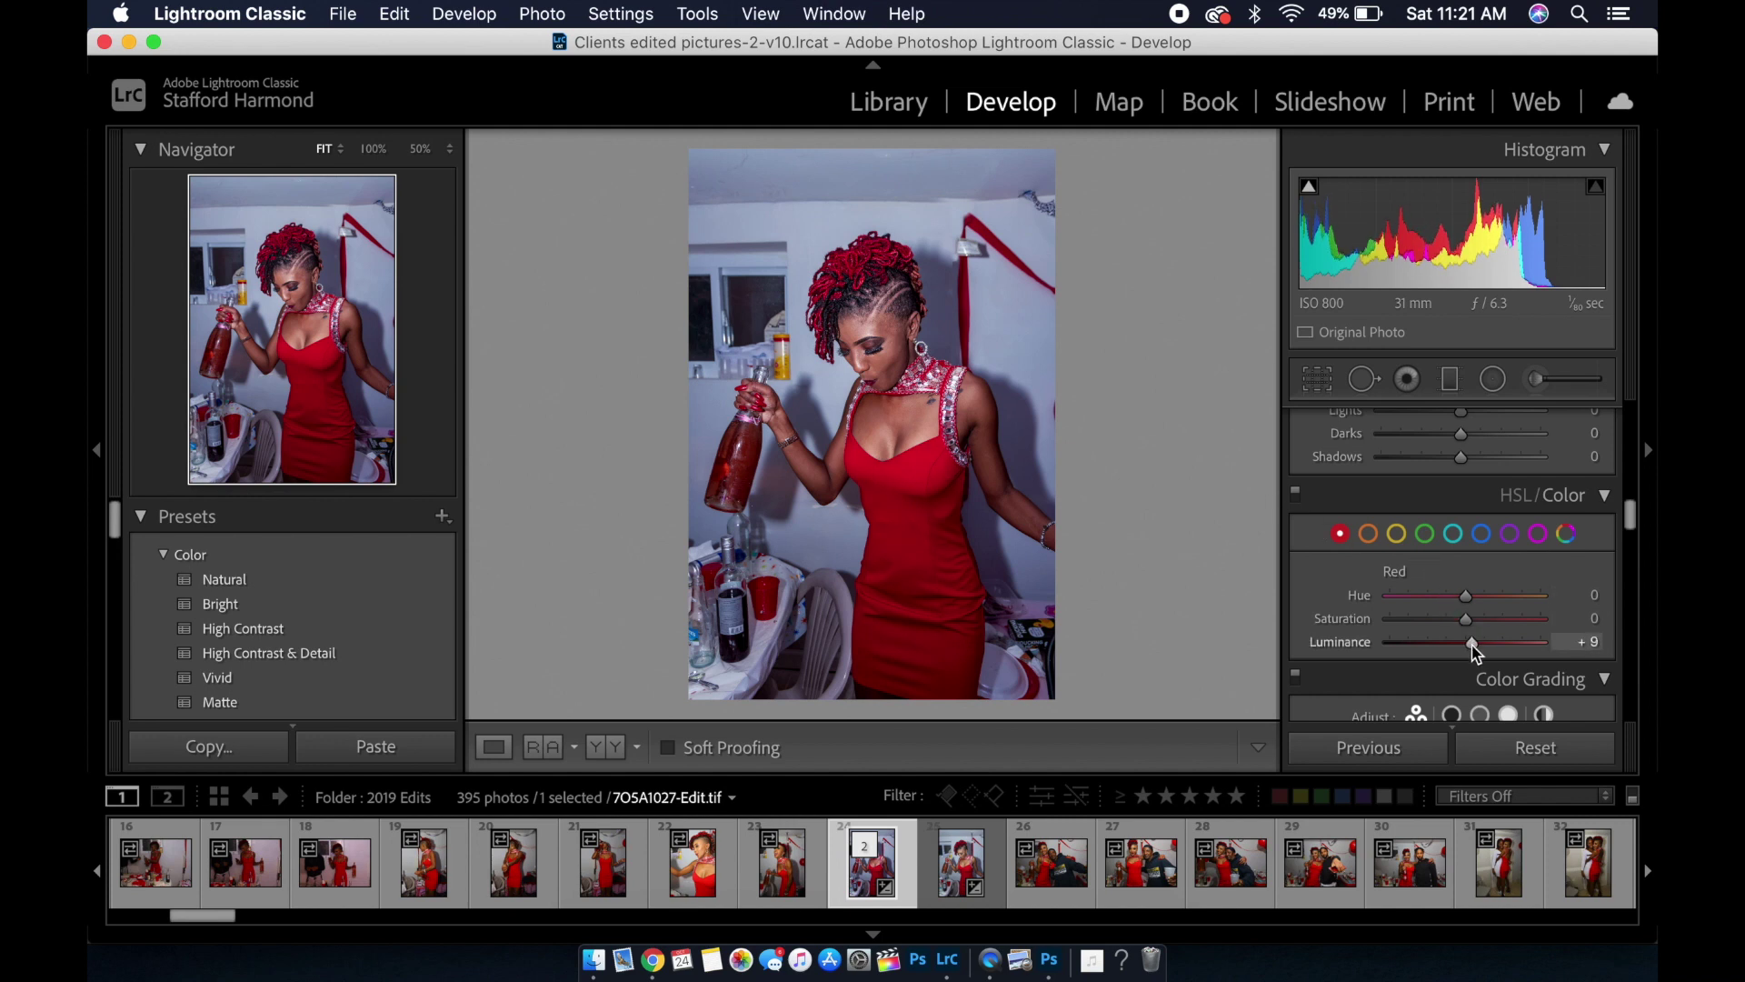
# Drag the tone curve to set Lights at +2 and Shadows at -6
pyautogui.scroll(4, 1451, 609)
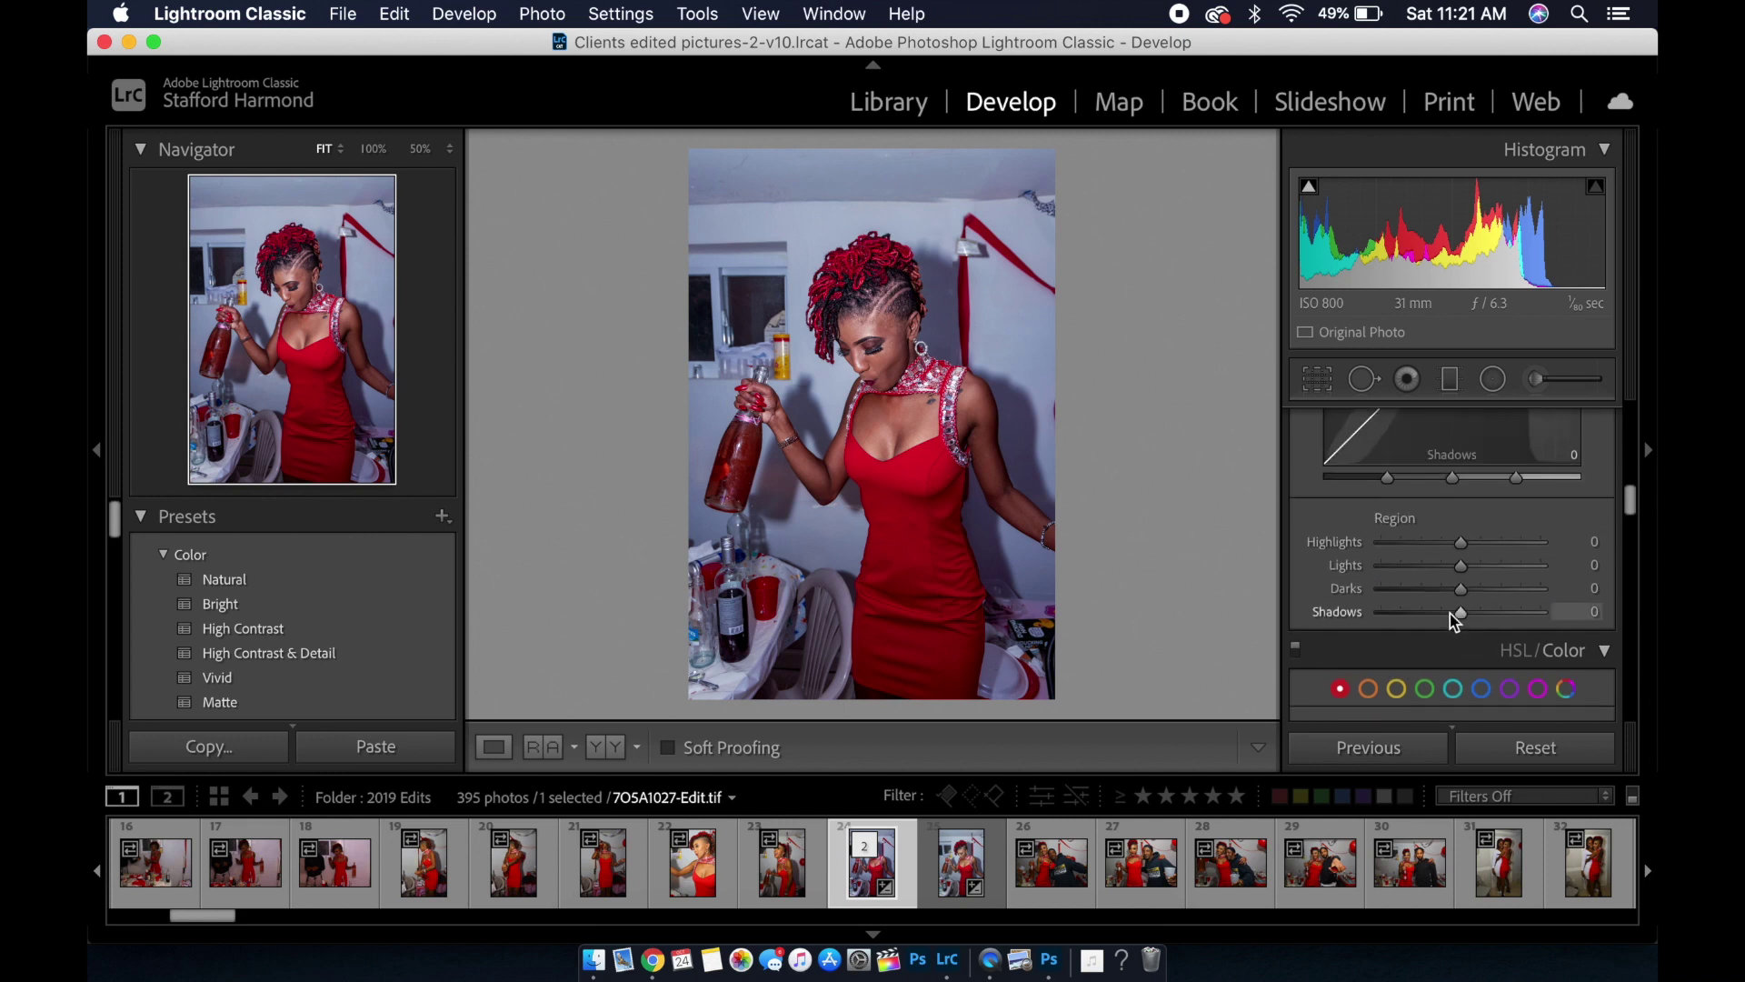
pyautogui.scroll(1, 1448, 616)
pyautogui.scroll(5, 1449, 616)
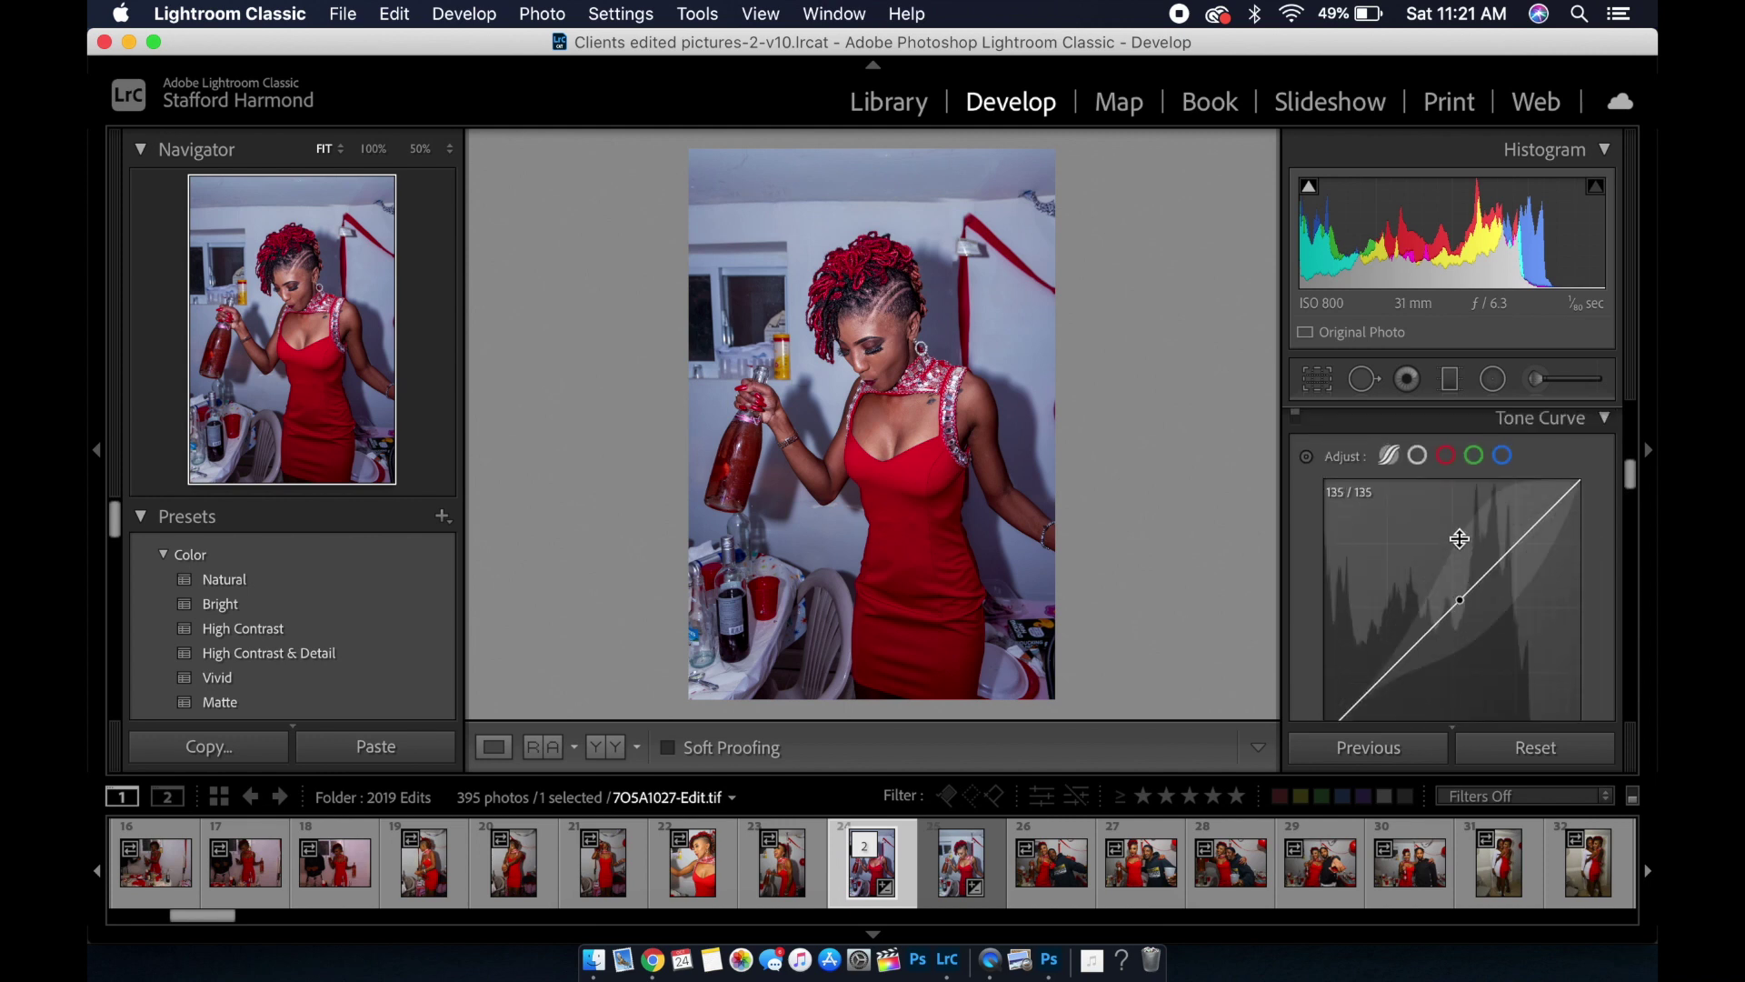
pyautogui.scroll(-1, 1442, 628)
pyautogui.scroll(2, 1443, 627)
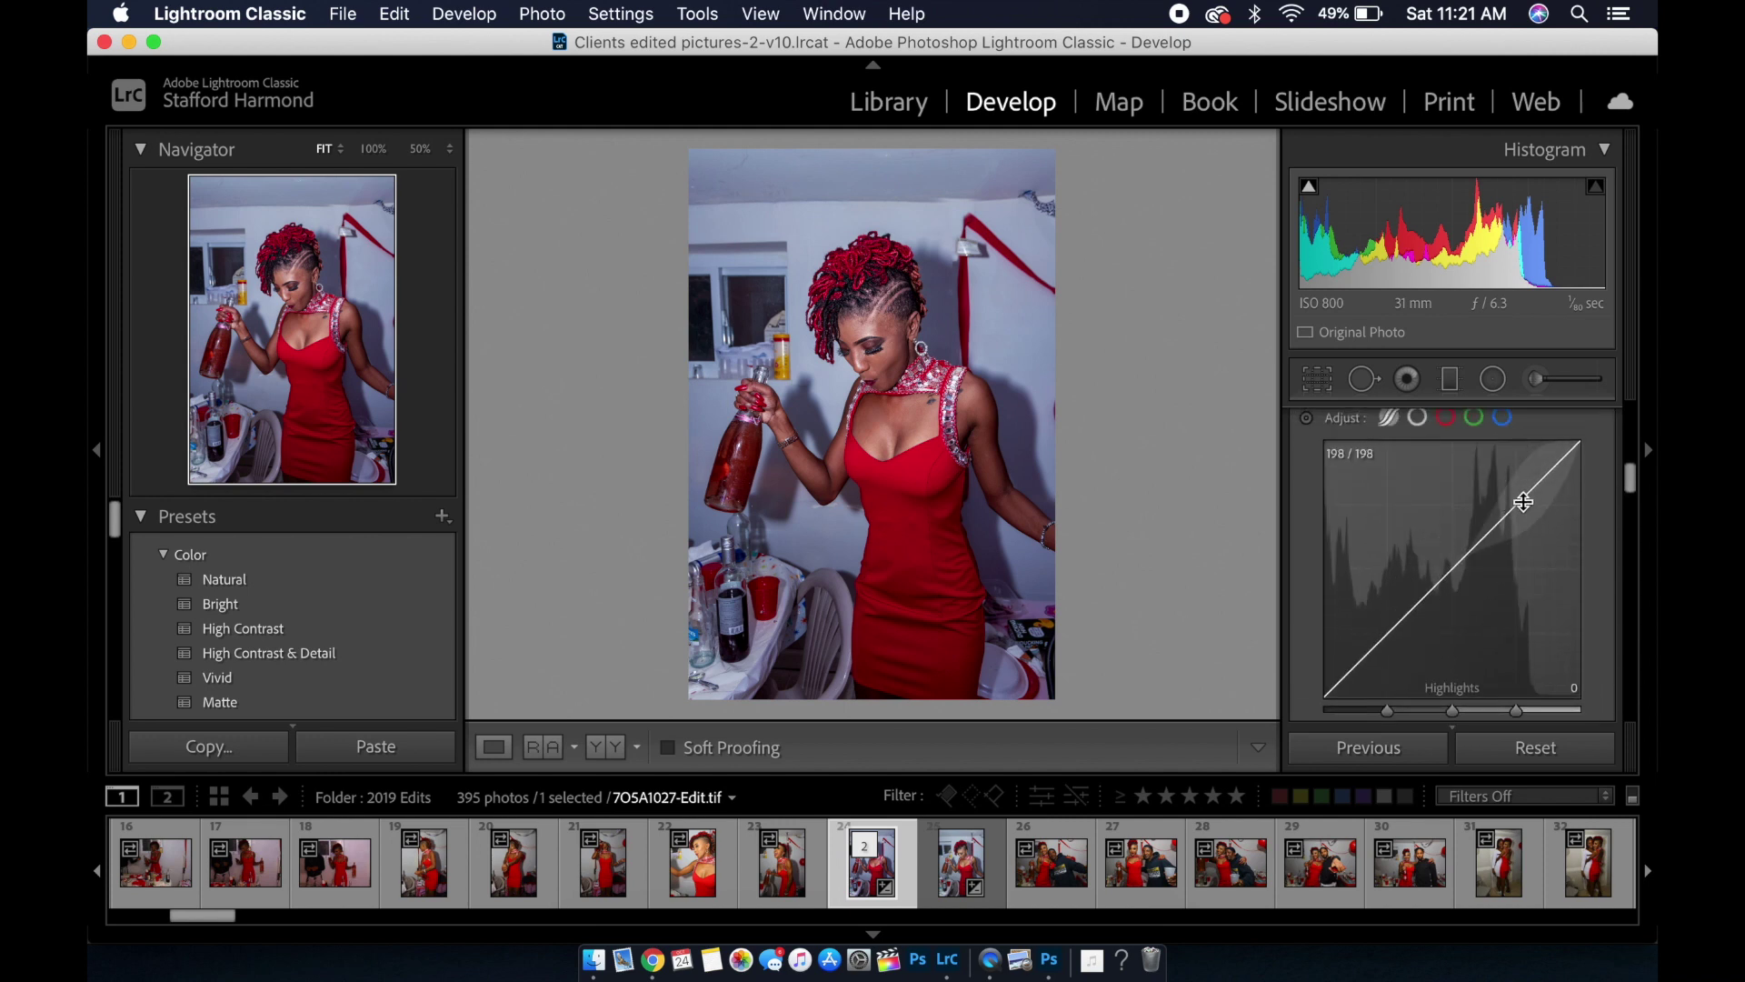
pyautogui.moveTo(1515, 505); pyautogui.dragTo(1515, 502)
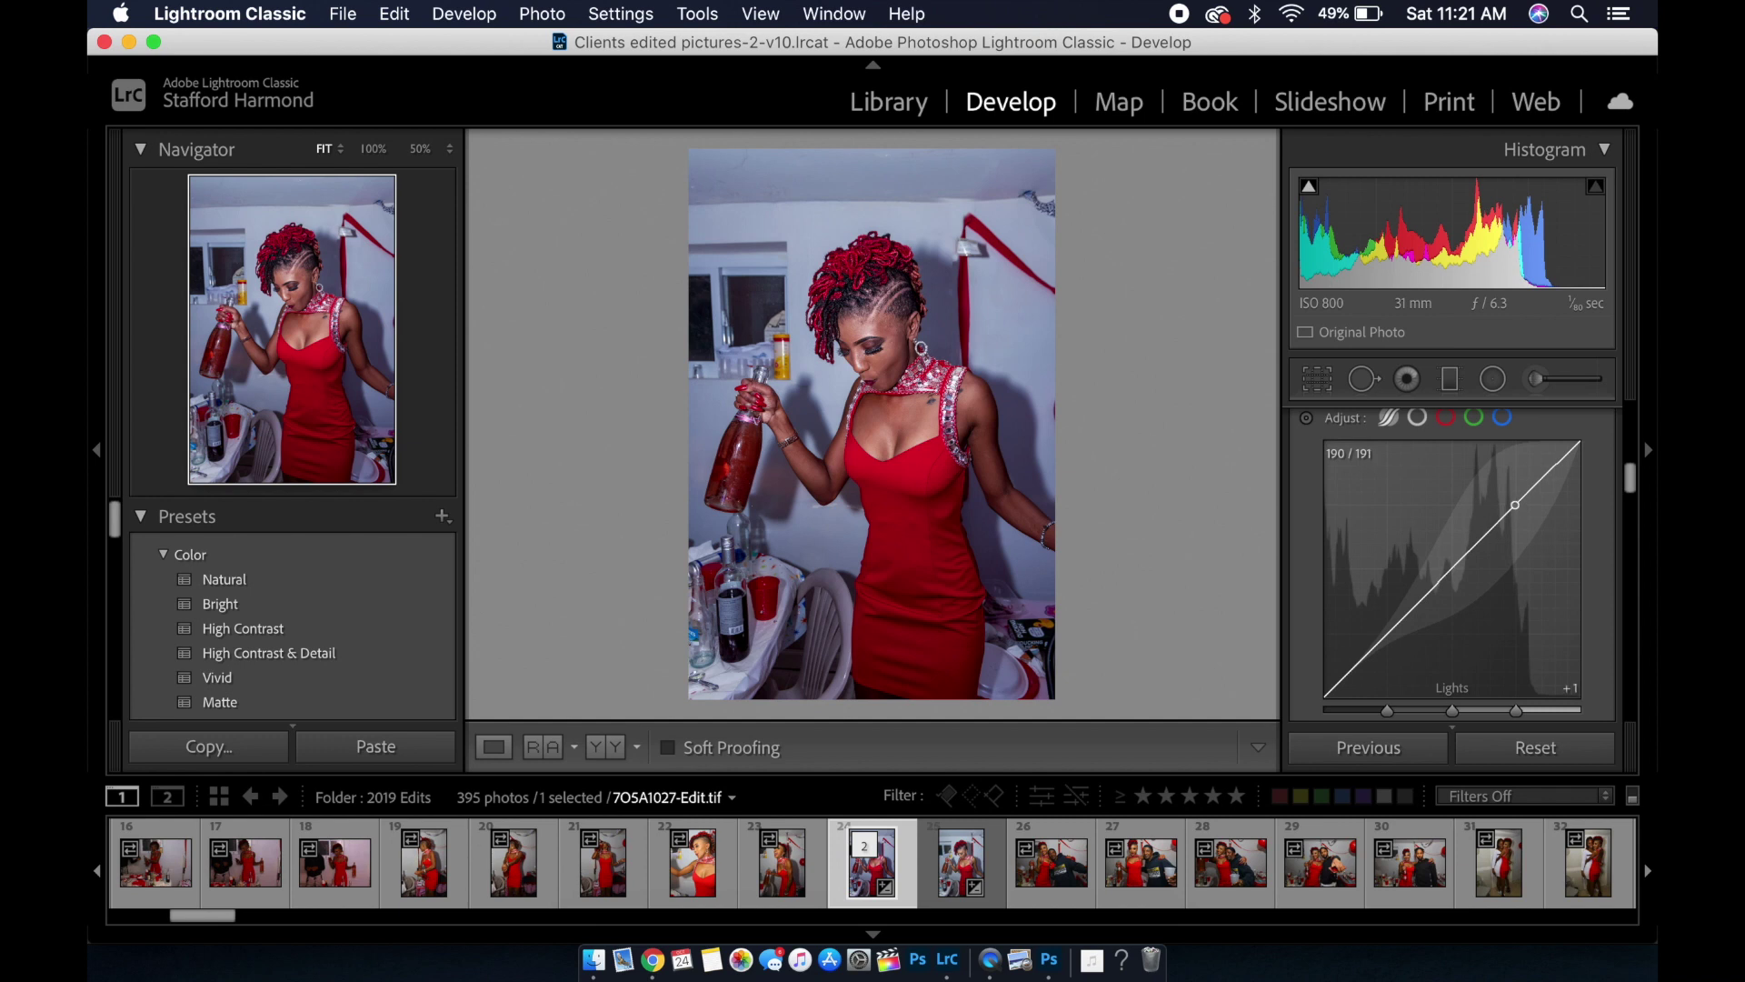
pyautogui.doubleClick(1515, 503)
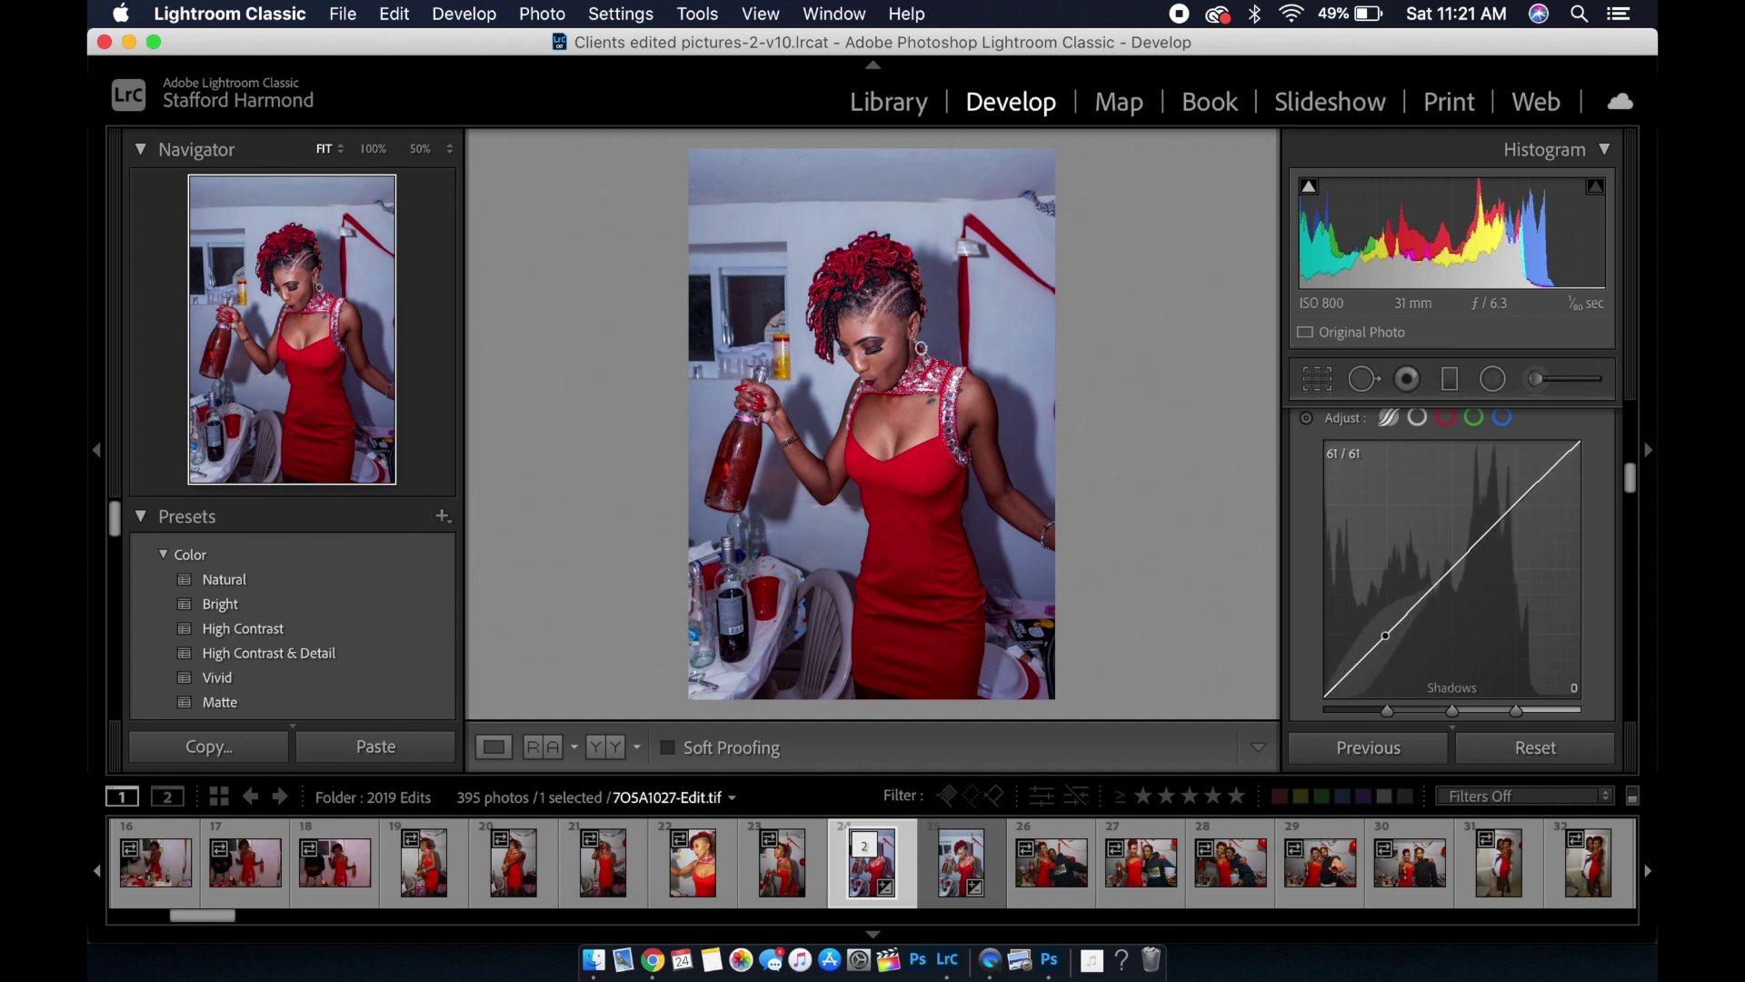
pyautogui.moveTo(1386, 634); pyautogui.dragTo(1386, 636)
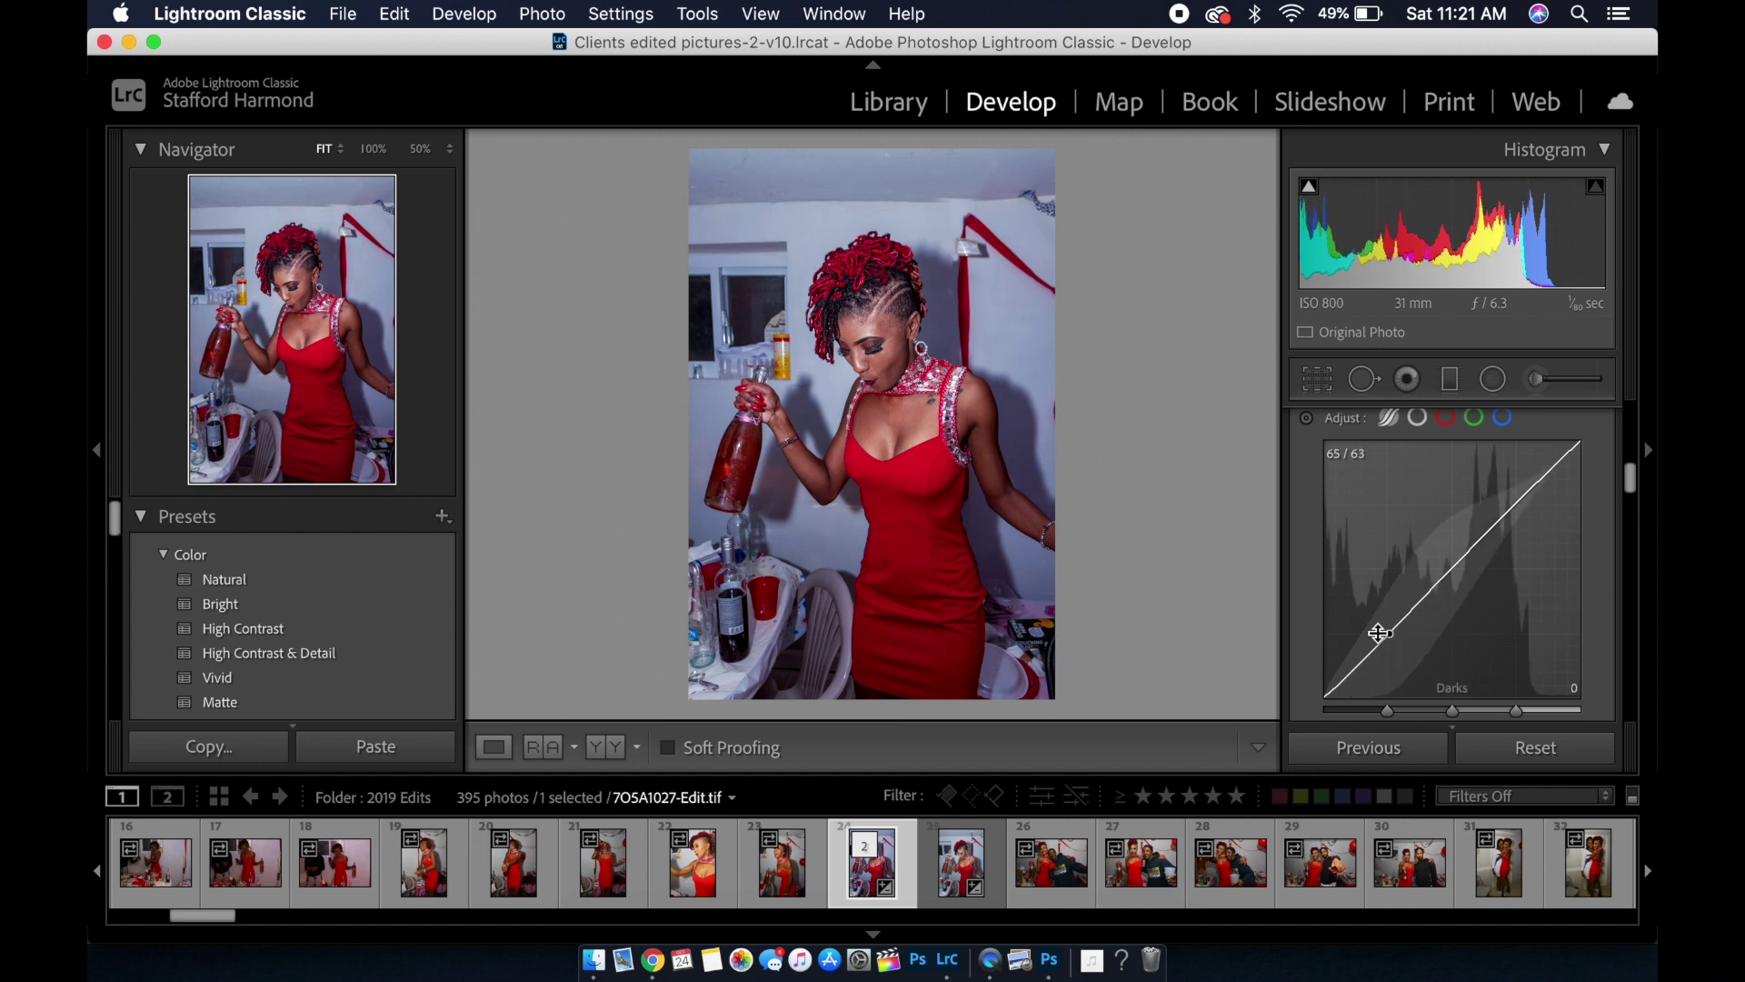
pyautogui.scroll(-3, 1380, 686)
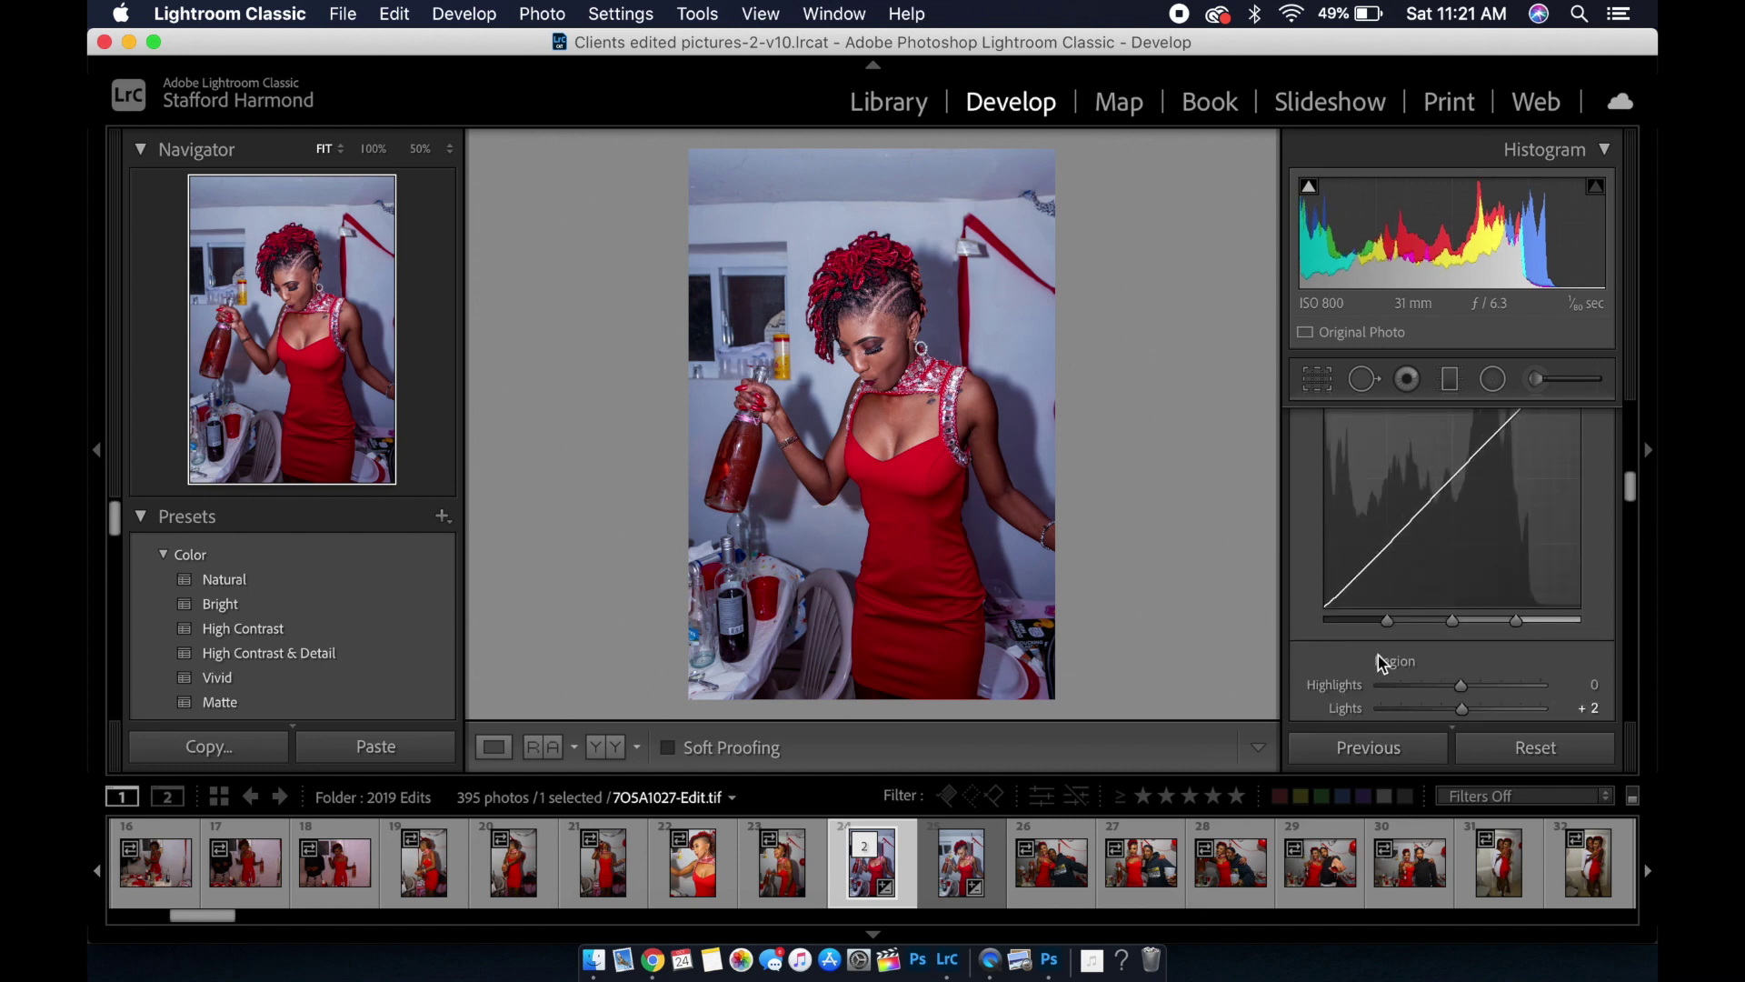
pyautogui.scroll(-4, 1381, 661)
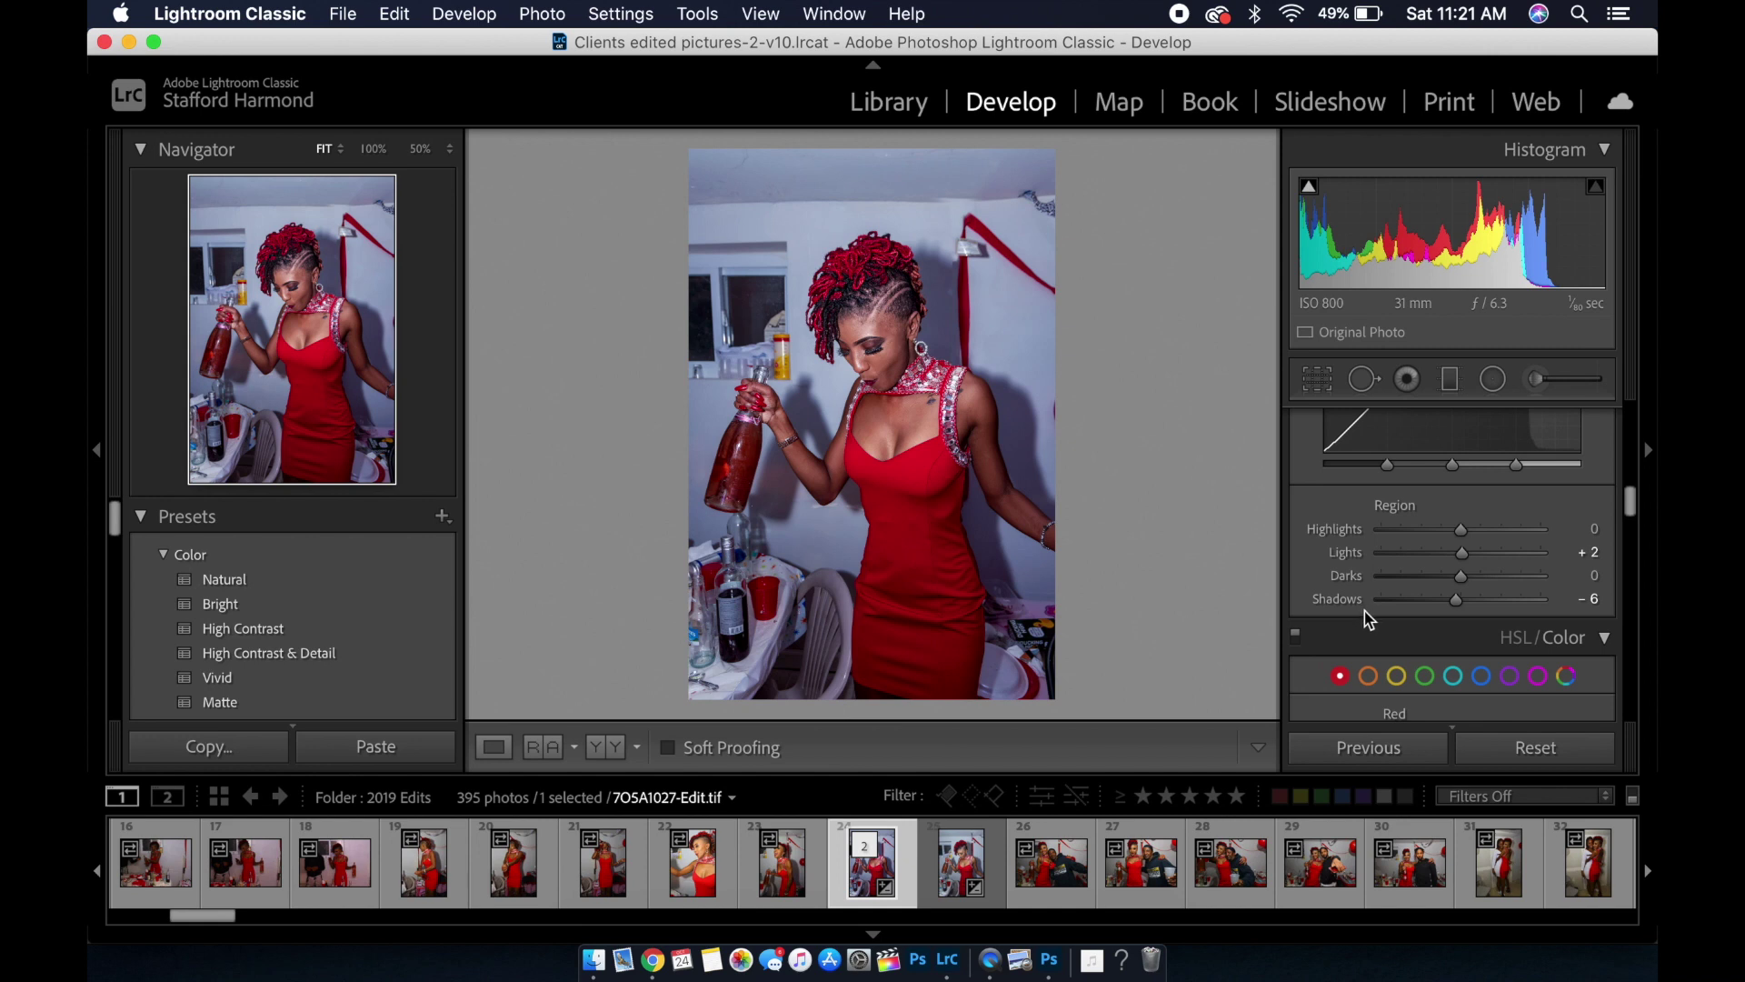
pyautogui.scroll(4, 1367, 618)
pyautogui.scroll(2, 1371, 625)
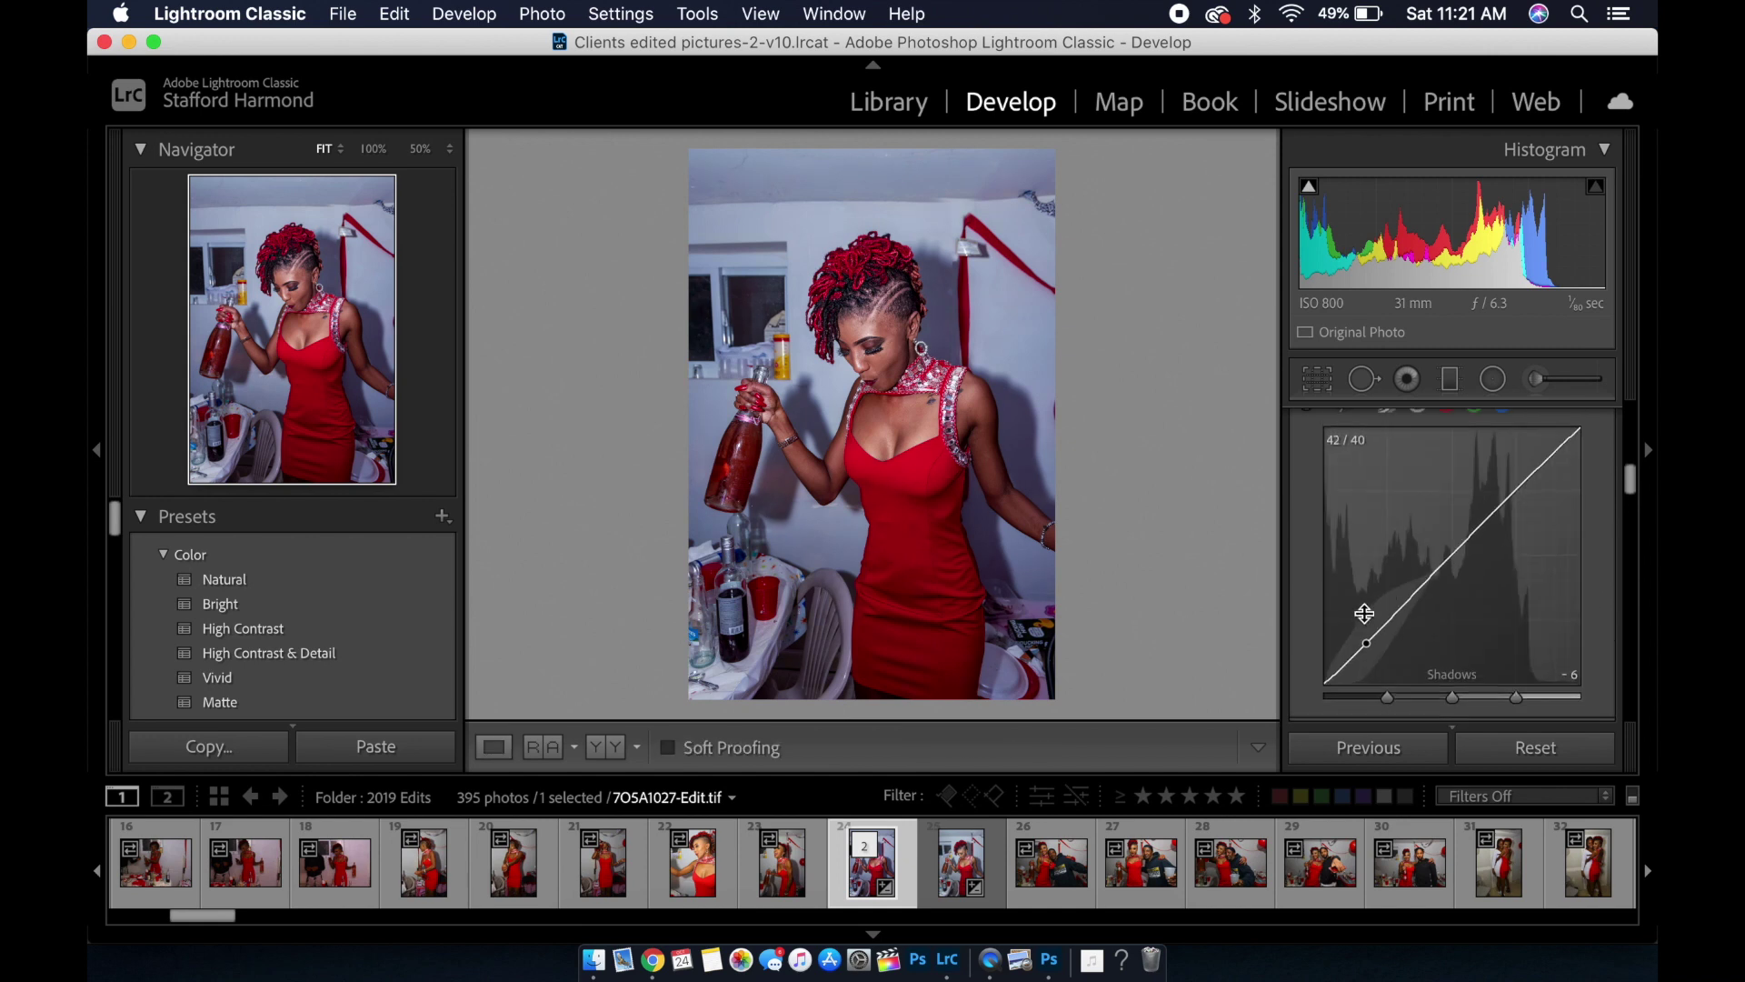
pyautogui.scroll(5, 1371, 631)
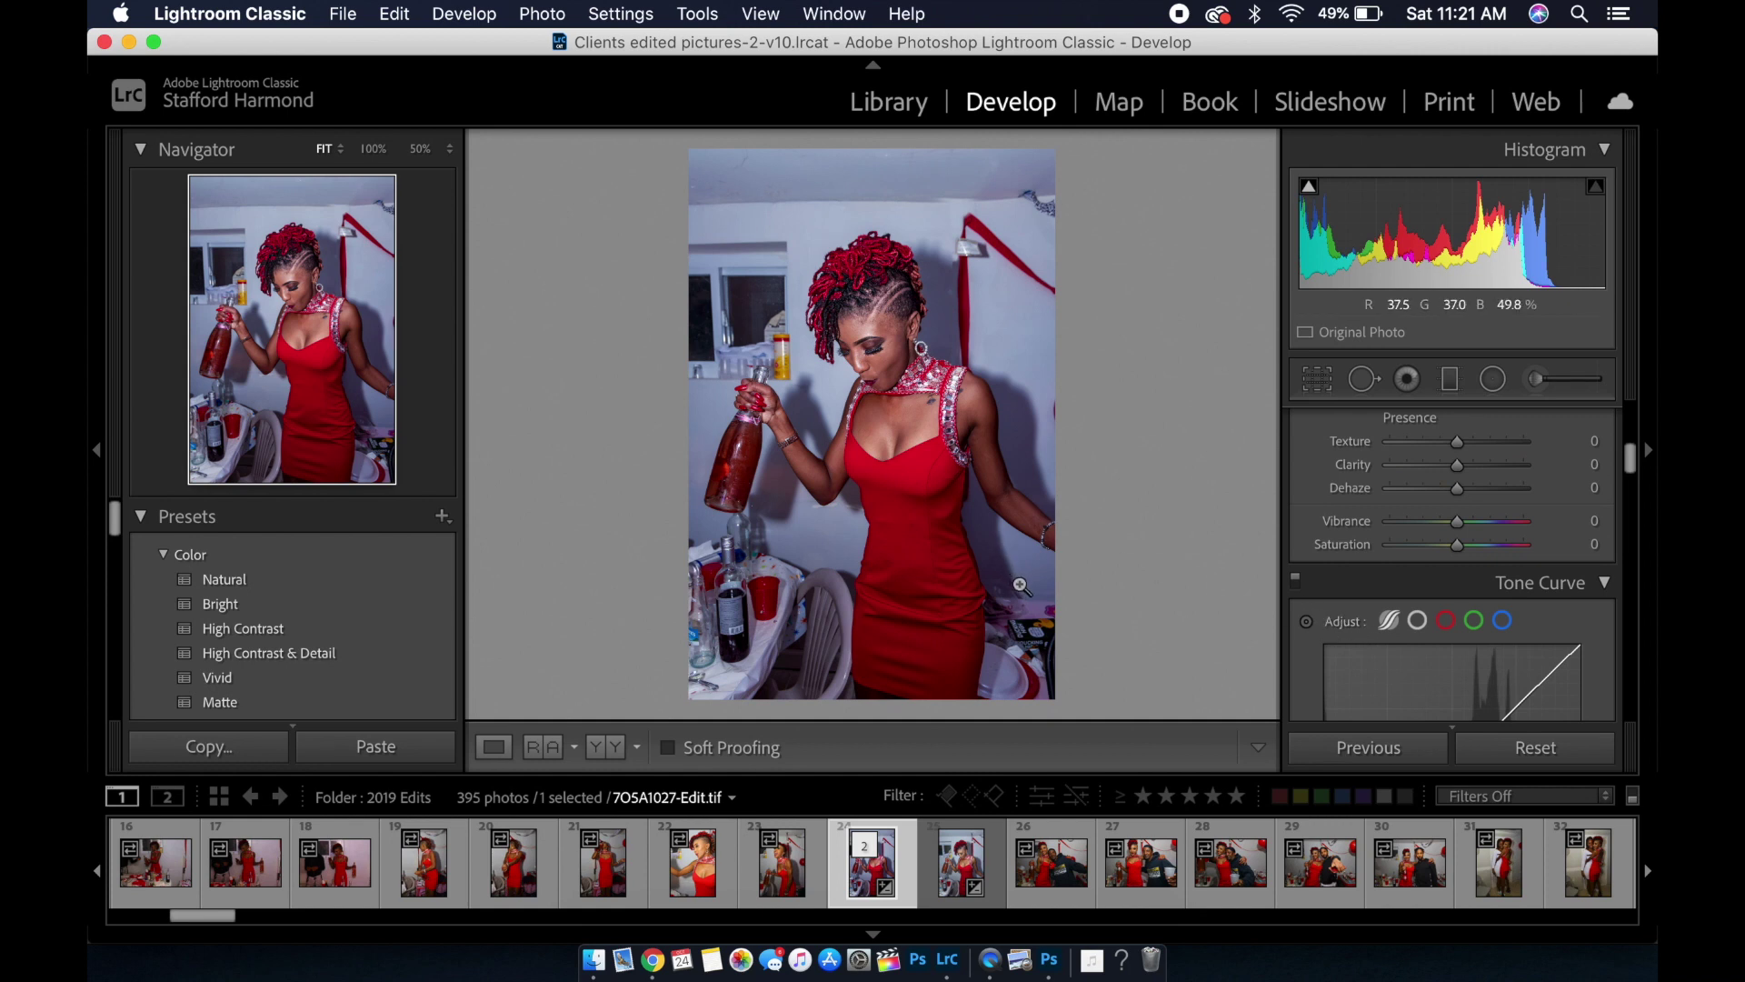